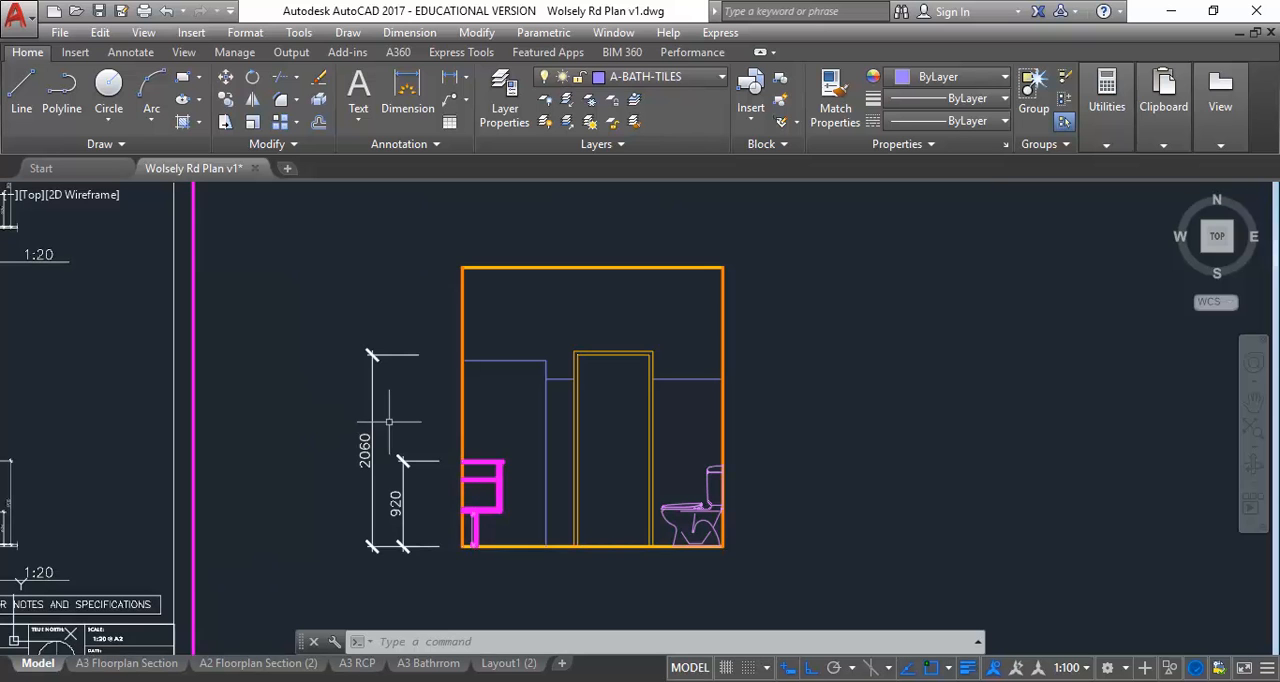
Switch to the web browser and review the AutoCAD tutorials listed in the Wolsley Road YouTube playlist
{"action": "mouse_move", "coordinate": [168, 652]}
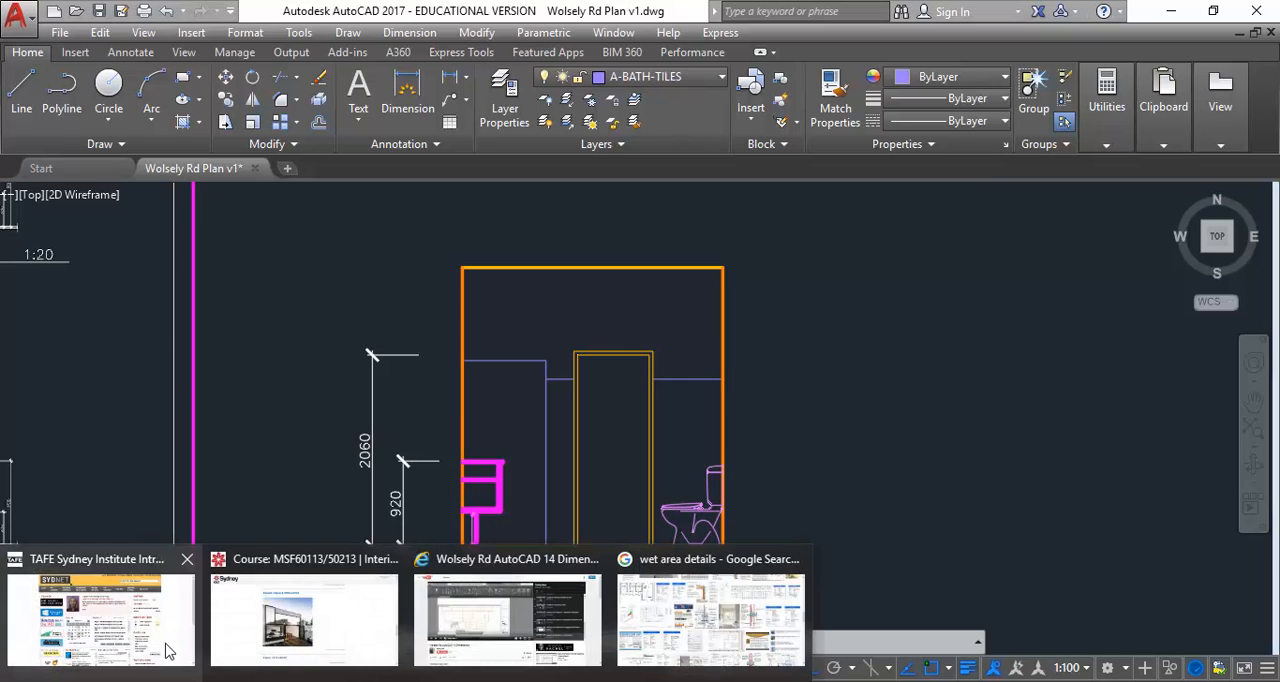
{"action": "left_click", "coordinate": [510, 630]}
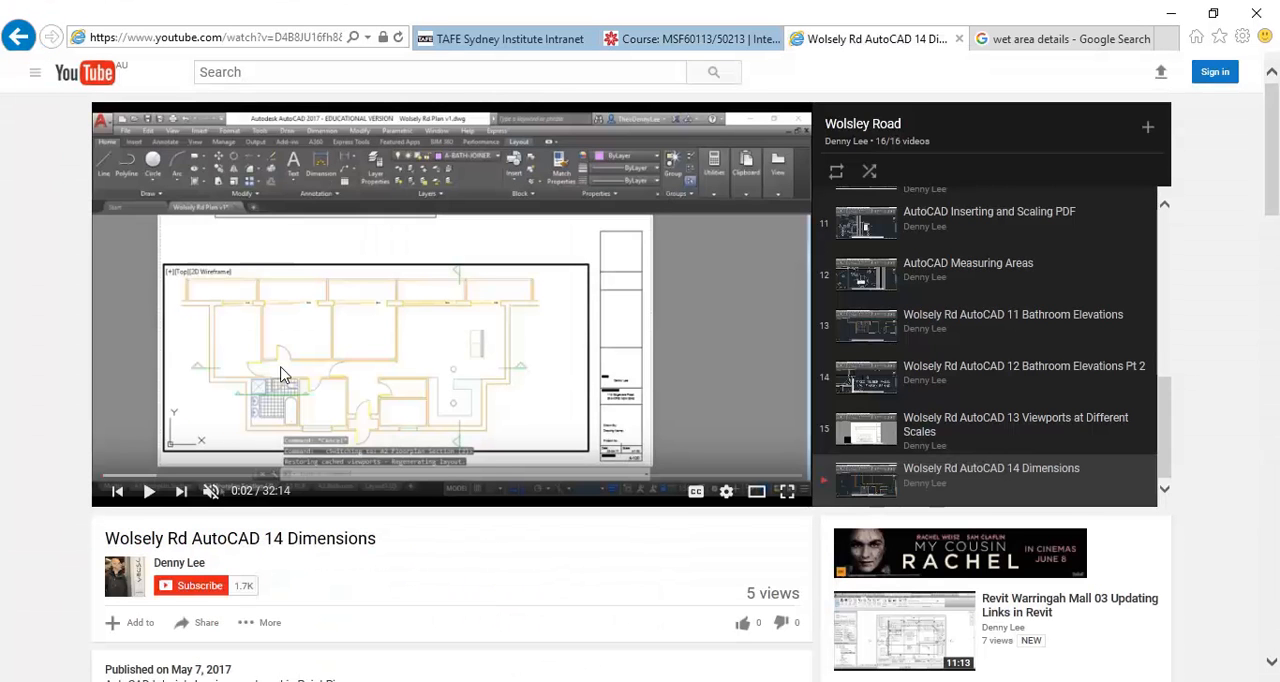
{"action": "left_click", "coordinate": [18, 37]}
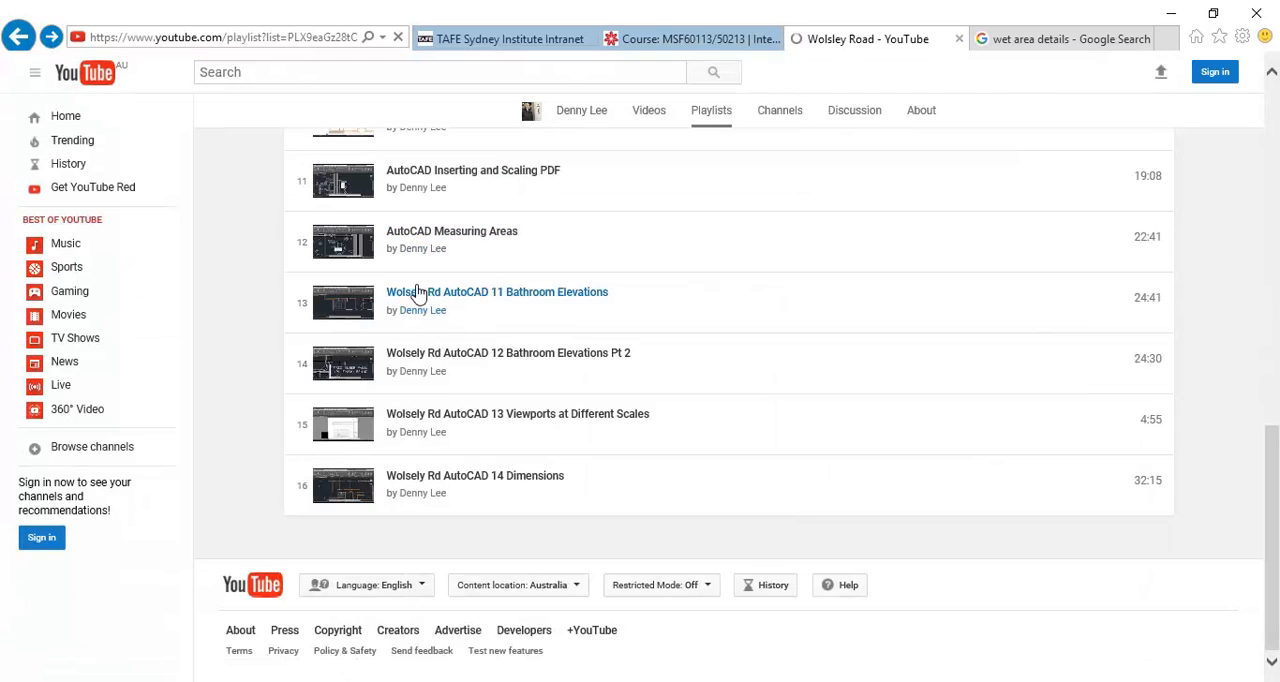
{"action": "scroll", "coordinate": [573, 383], "scroll_direction": "up", "scroll_amount": 4}
{"action": "scroll", "coordinate": [573, 380], "scroll_direction": "down", "scroll_amount": 2}
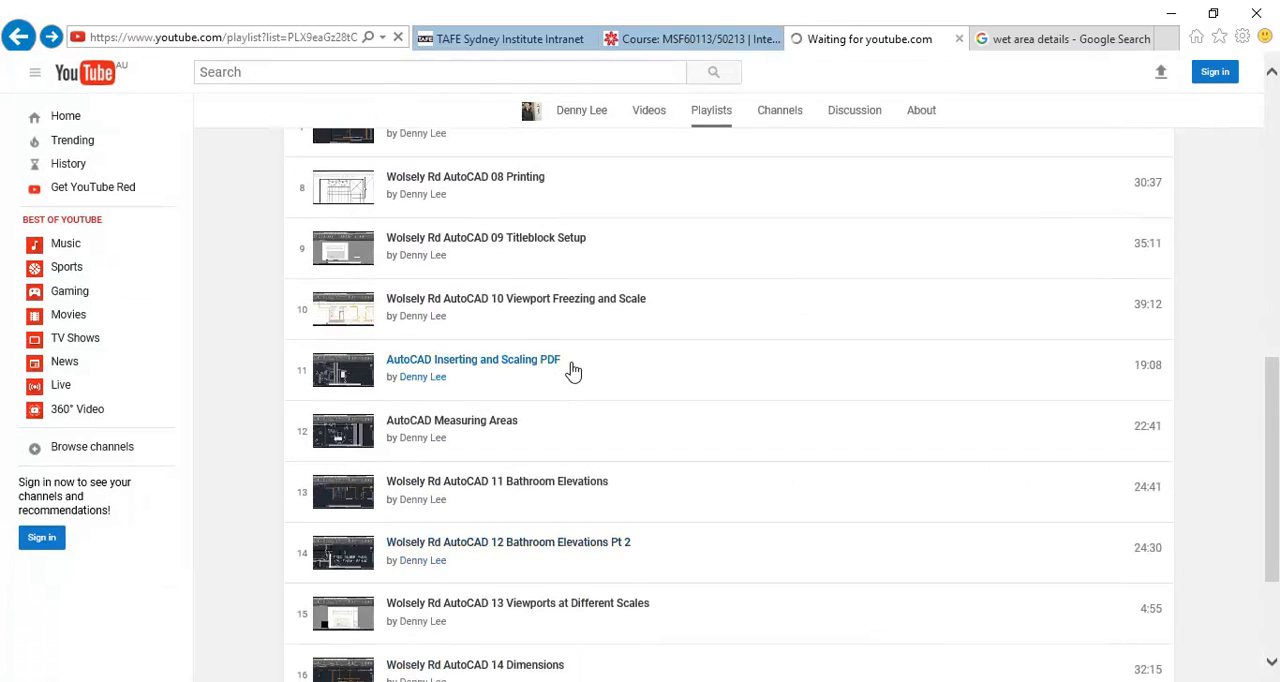
{"action": "scroll", "coordinate": [520, 415], "scroll_direction": "down", "scroll_amount": 2}
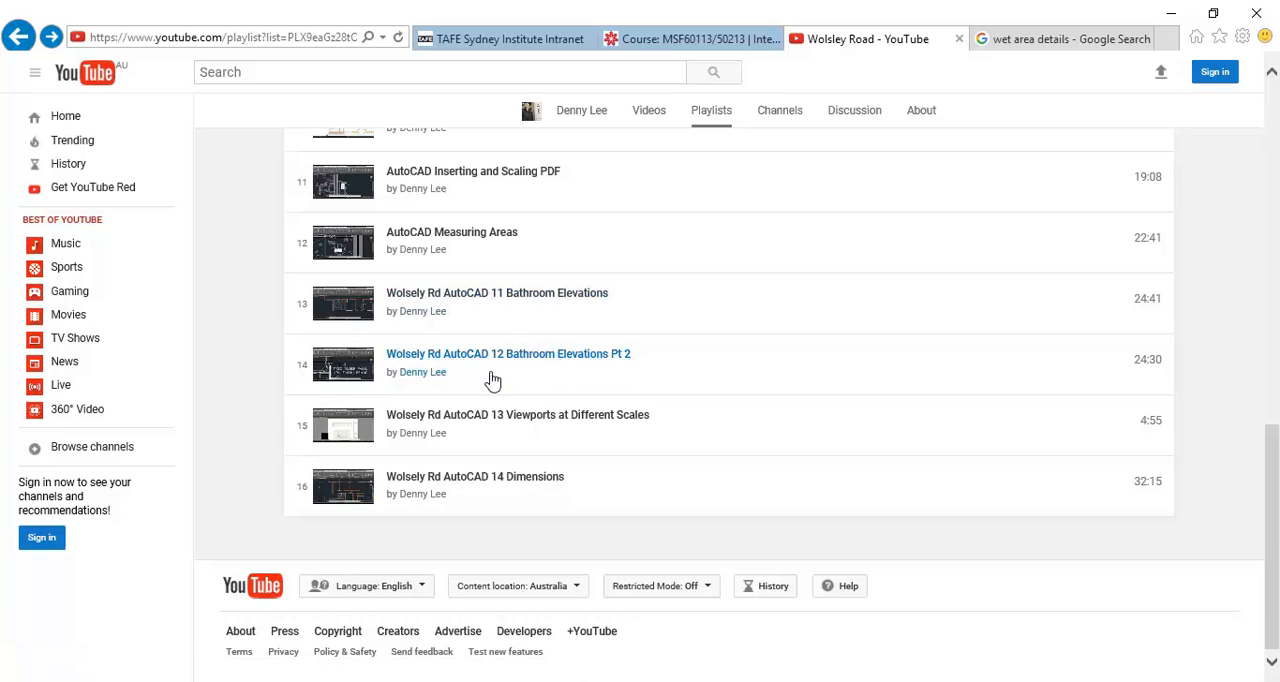
{"action": "left_click", "coordinate": [1171, 13]}
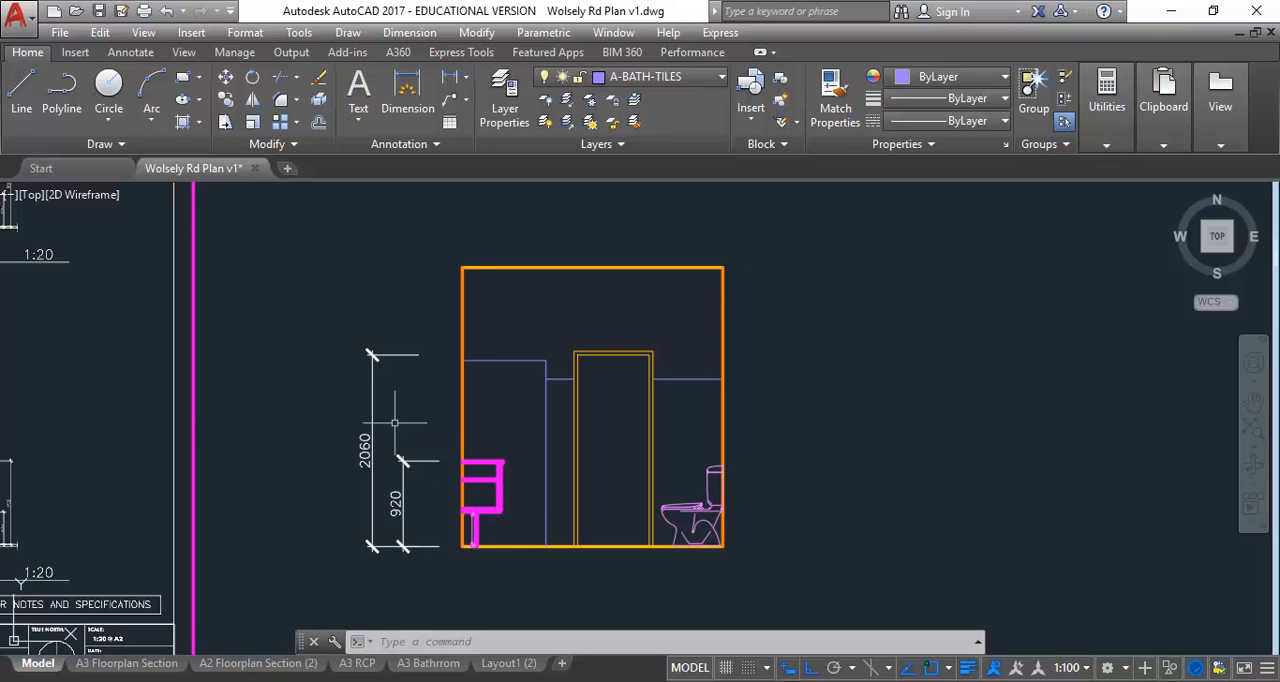
Examine the bathroom elevation in AutoCAD and the floor plan area around the bathroom's section line
{"action": "scroll", "coordinate": [489, 467], "scroll_direction": "down", "scroll_amount": 3}
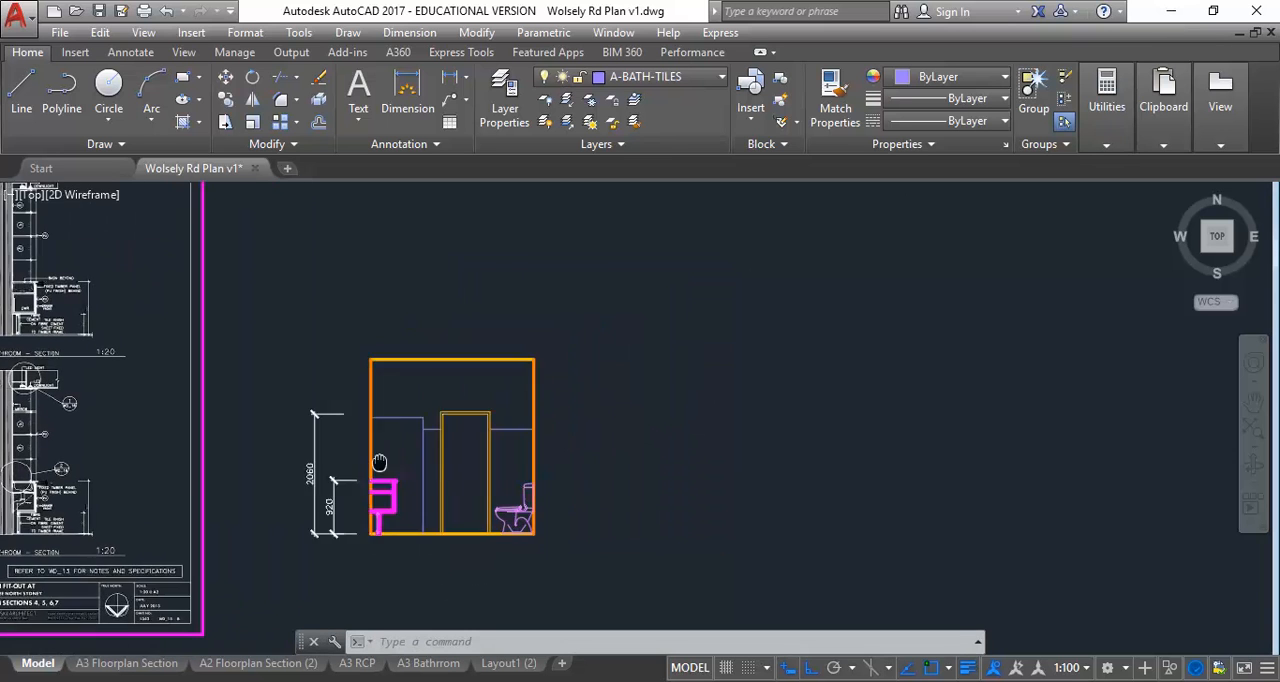
{"action": "scroll", "coordinate": [372, 467], "scroll_direction": "up", "scroll_amount": 4}
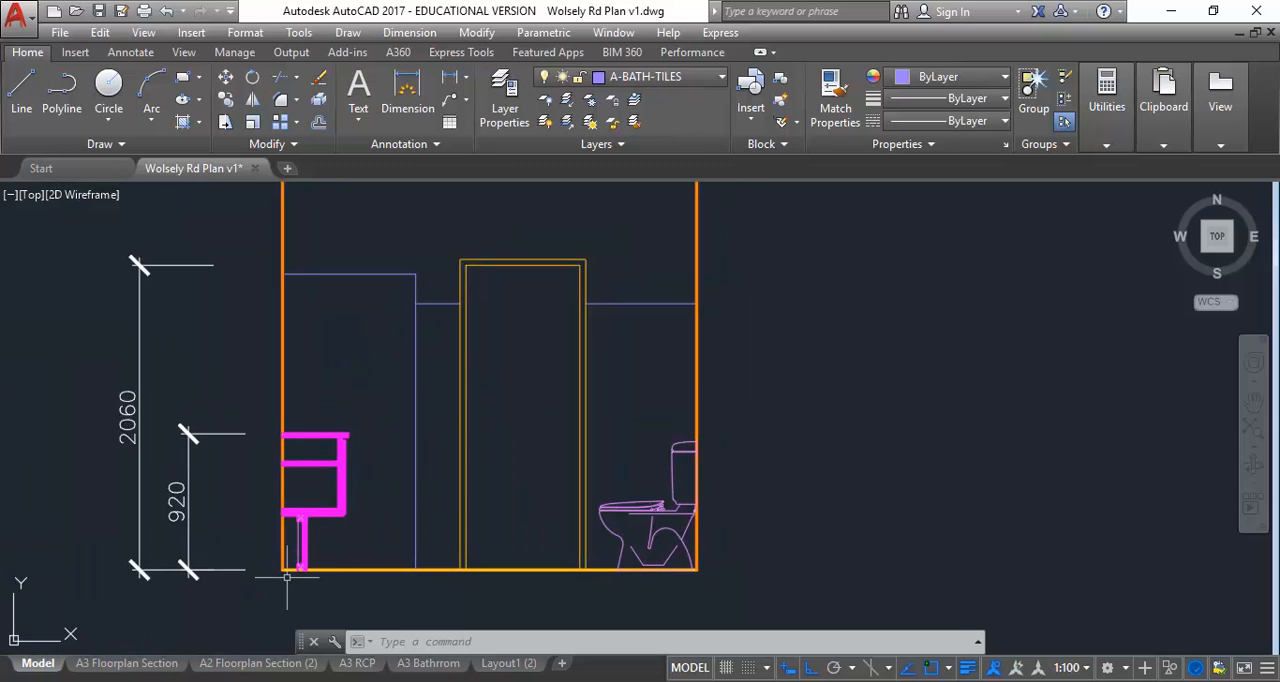
{"action": "scroll", "coordinate": [357, 438], "scroll_direction": "down", "scroll_amount": 6}
{"action": "middle_click_drag", "start_coordinate": [355, 440], "coordinate": [346, 519]}
{"action": "scroll", "coordinate": [389, 351], "scroll_direction": "down", "scroll_amount": 2}
{"action": "middle_click_drag", "start_coordinate": [389, 351], "coordinate": [394, 566]}
{"action": "scroll", "coordinate": [358, 402], "scroll_direction": "up", "scroll_amount": 8}
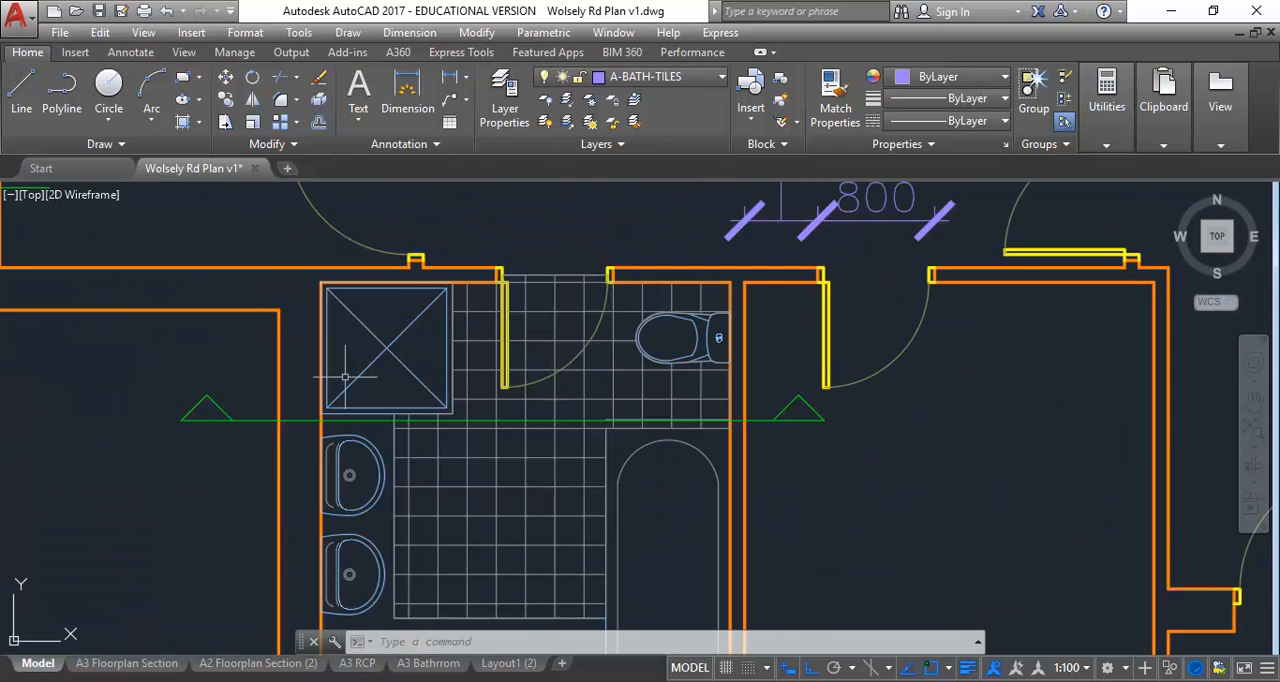
{"action": "middle_click_drag", "start_coordinate": [345, 377], "coordinate": [347, 429]}
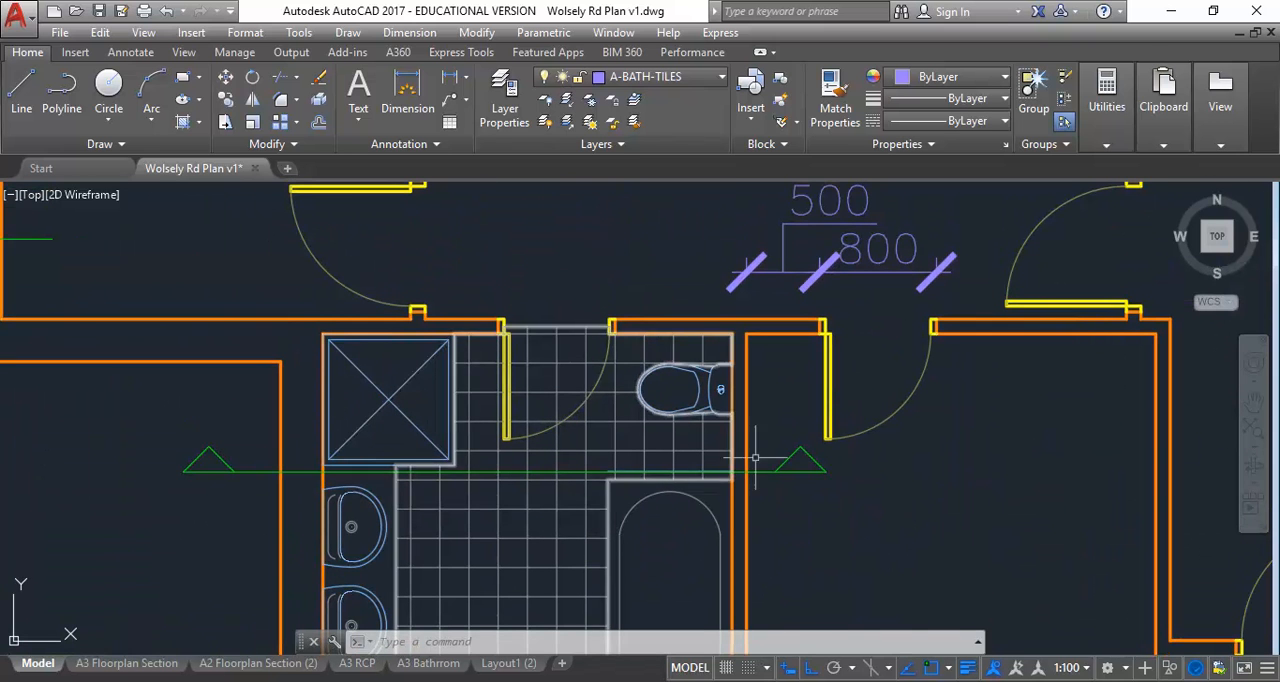
{"action": "middle_click_drag", "start_coordinate": [466, 416], "coordinate": [422, 420]}
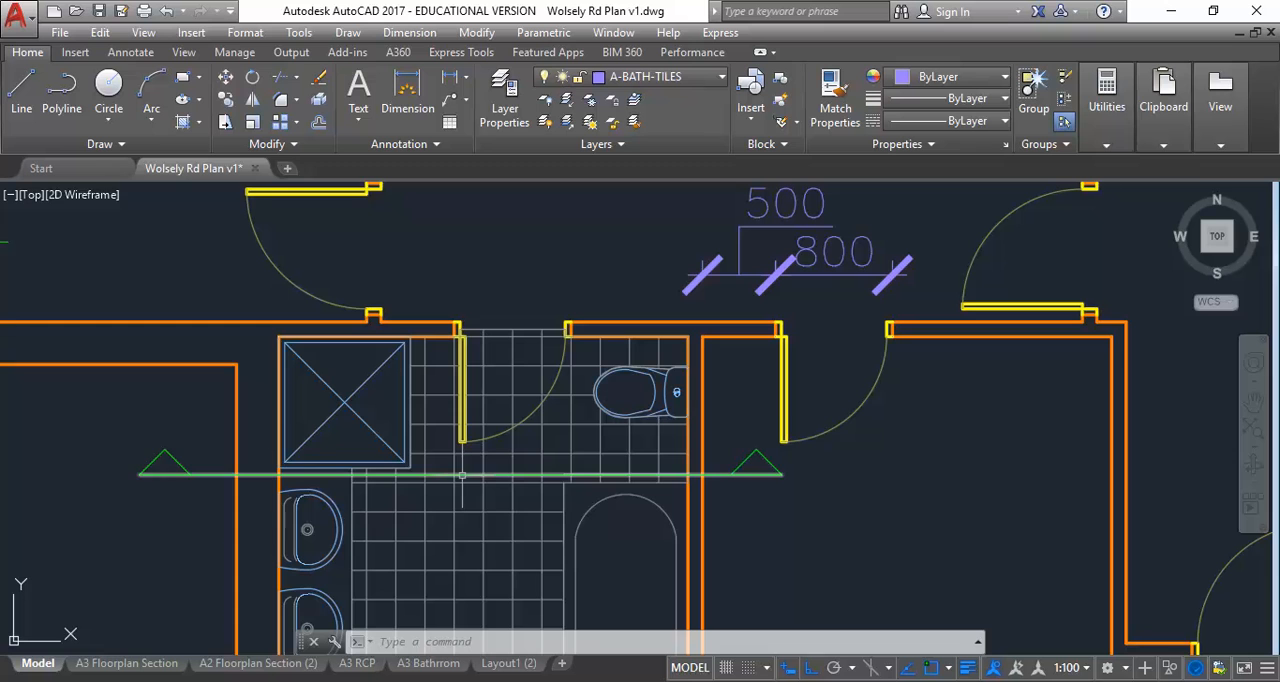
Try moving the section line's west arrowhead along the line to the bathroom doorway, and undo the move
{"action": "left_click", "coordinate": [100, 436]}
{"action": "left_click", "coordinate": [210, 505]}
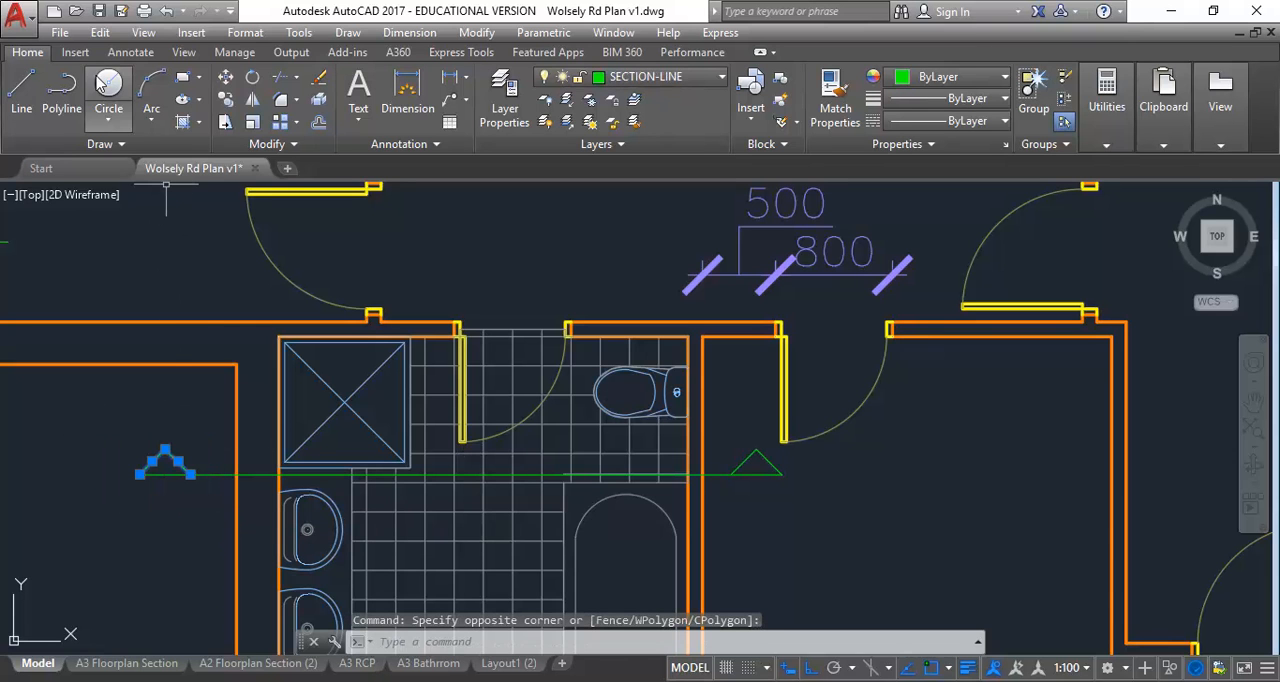
{"action": "left_click", "coordinate": [226, 77]}
{"action": "left_click", "coordinate": [128, 262]}
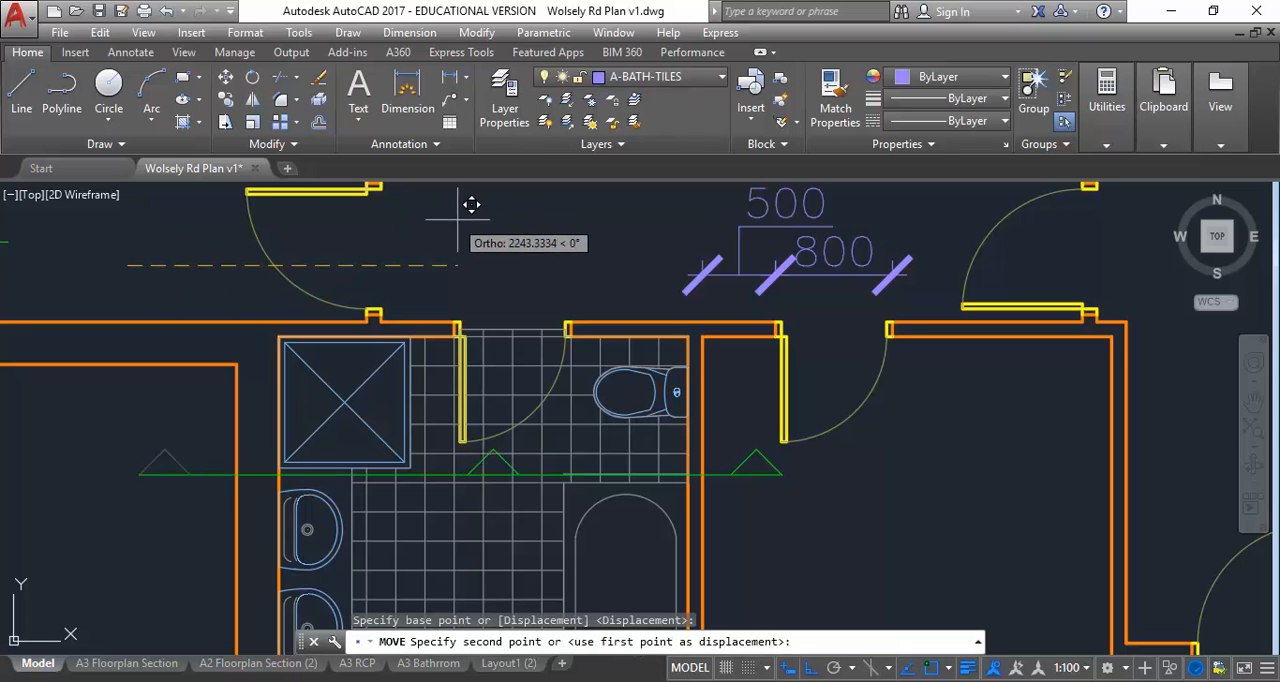
{"action": "left_click", "coordinate": [470, 192]}
{"action": "key", "text": "Escape"}
{"action": "key", "text": "Escape"}
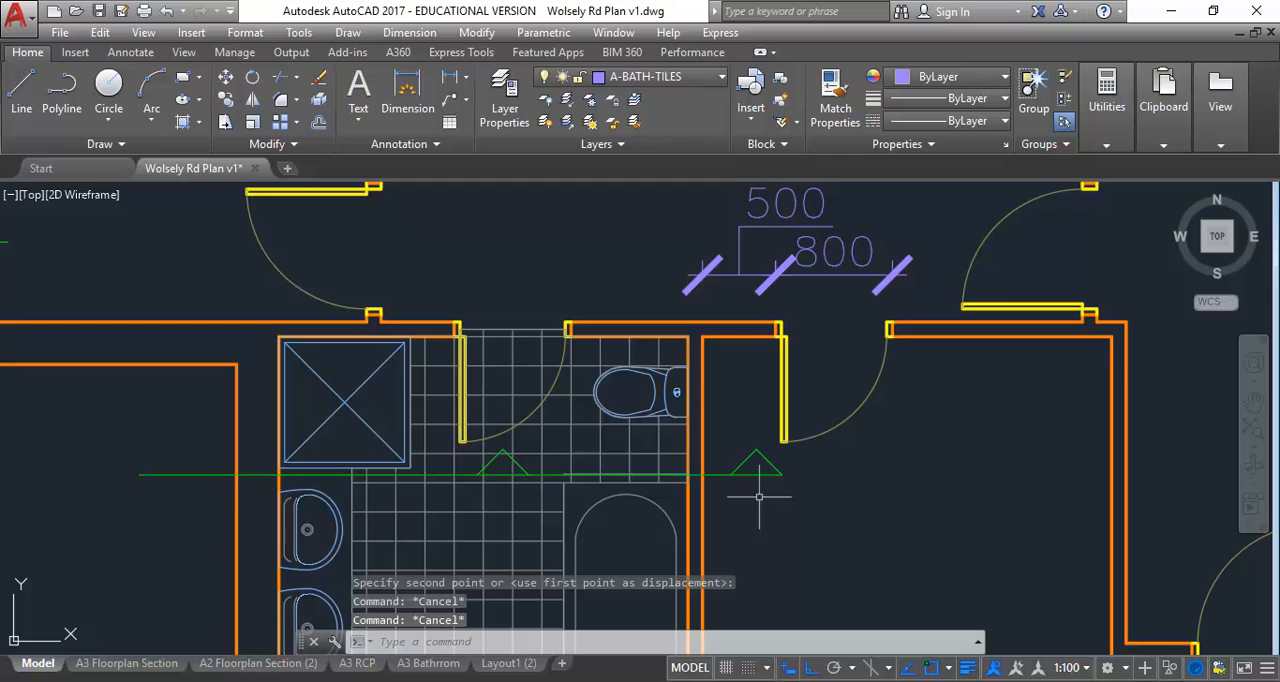
{"action": "left_click", "coordinate": [166, 11]}
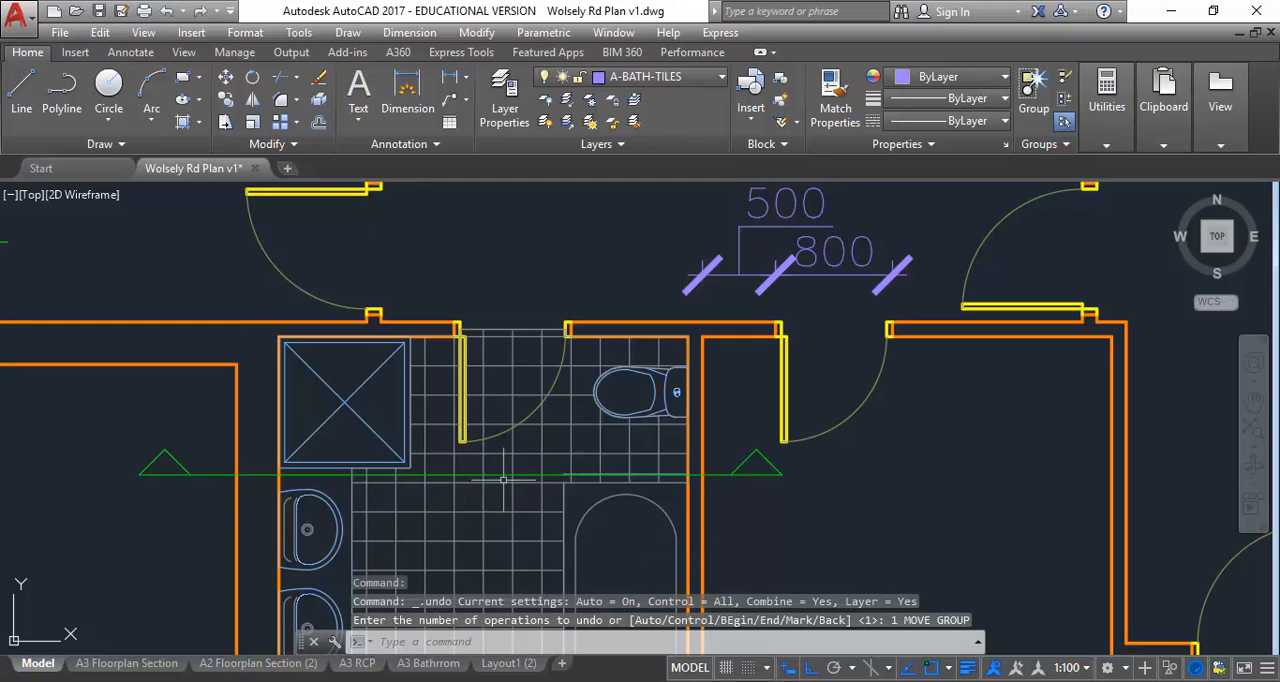
Copy the bathroom section line and its west arrowhead straight up so the copy cuts through the shower
{"action": "scroll", "coordinate": [210, 430], "scroll_direction": "up", "scroll_amount": 2}
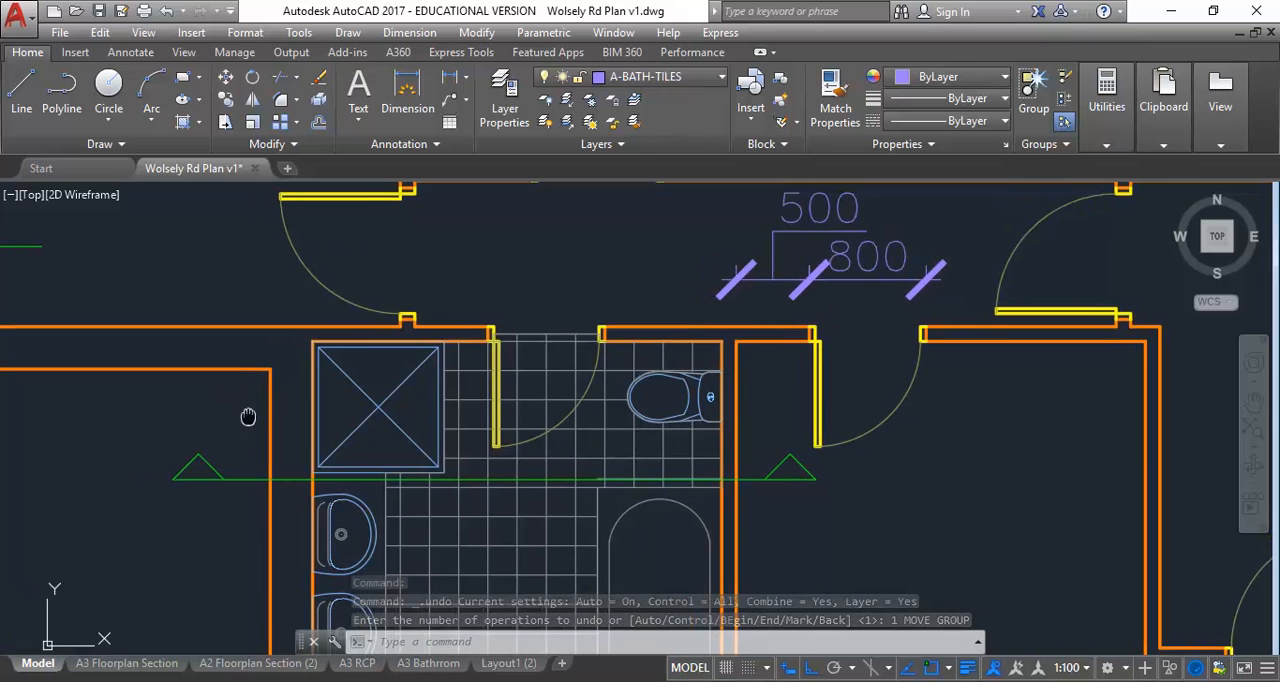
{"action": "left_click", "coordinate": [222, 444]}
{"action": "left_click", "coordinate": [104, 529]}
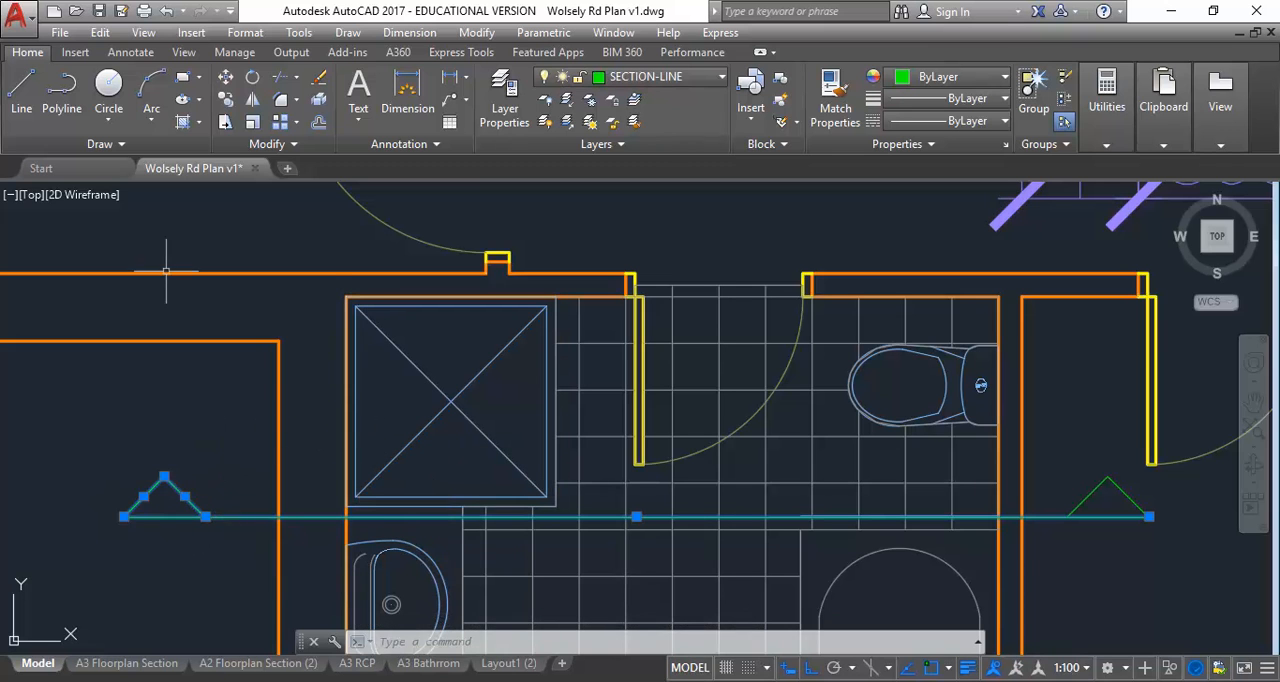
{"action": "left_click", "coordinate": [226, 100]}
{"action": "left_click", "coordinate": [88, 573]}
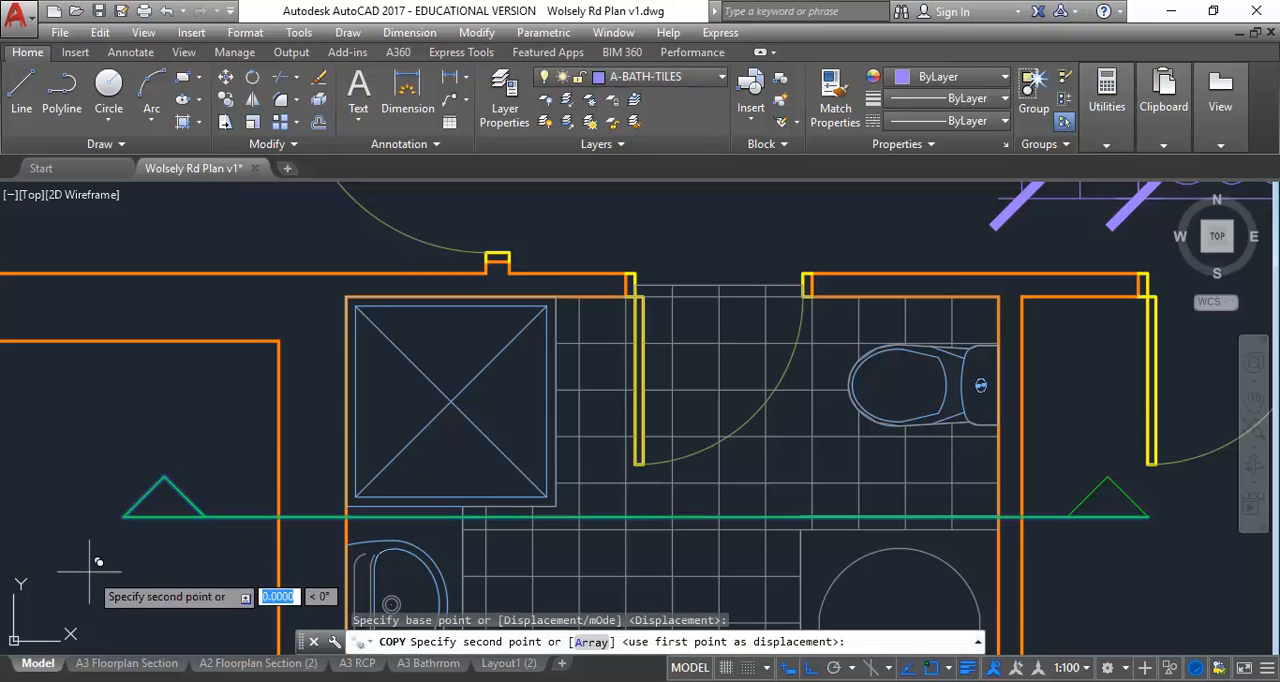
{"action": "left_click", "coordinate": [86, 340]}
{"action": "right_click", "coordinate": [70, 399]}
{"action": "left_click", "coordinate": [110, 410]}
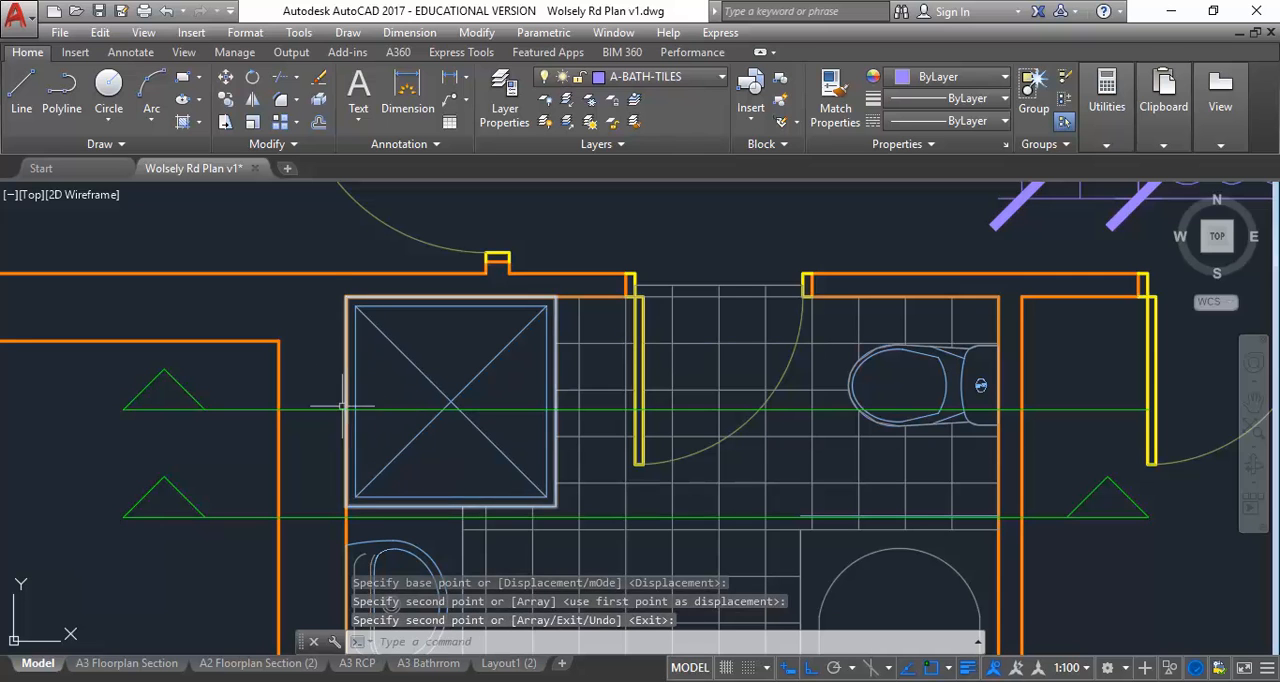
Examine Fig 146, the insitu-formed shower recess with Class 2 membrane, in the Gyprock catalogue PDF and view its Week 1 folder in File Explorer
{"action": "middle_click_drag", "start_coordinate": [380, 385], "coordinate": [364, 373]}
{"action": "scroll", "coordinate": [364, 373], "scroll_direction": "up", "scroll_amount": 2}
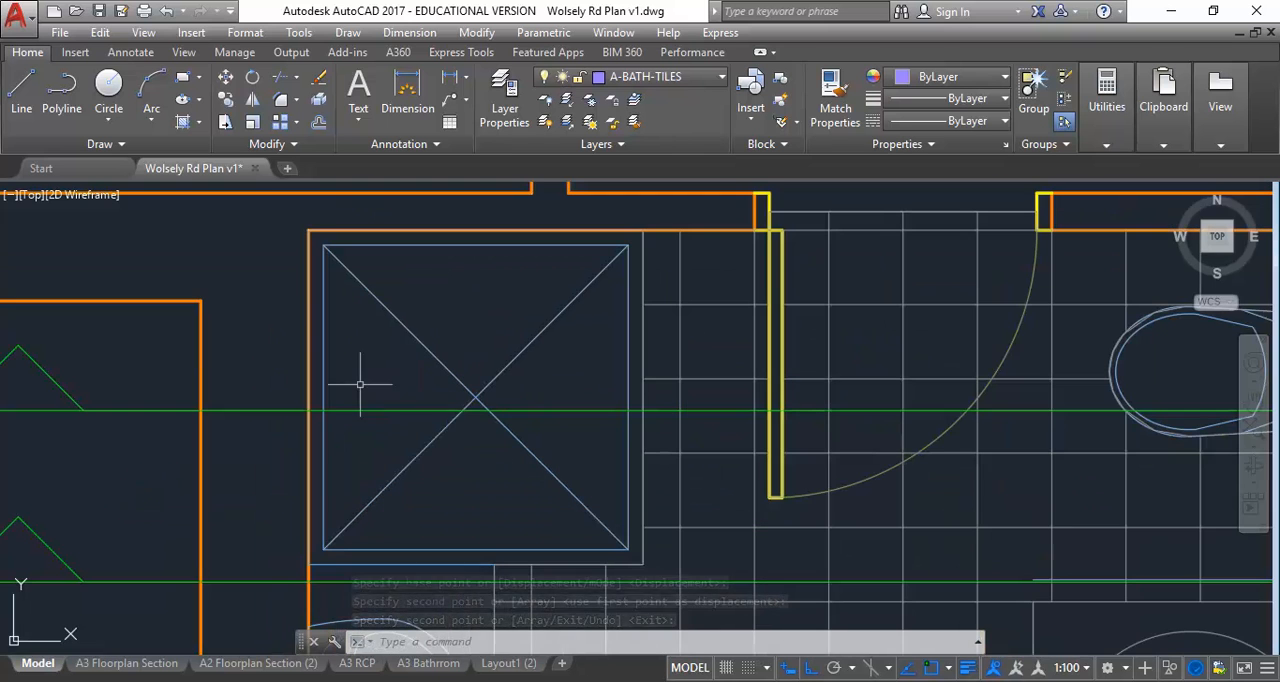
{"action": "scroll", "coordinate": [296, 408], "scroll_direction": "down", "scroll_amount": 2}
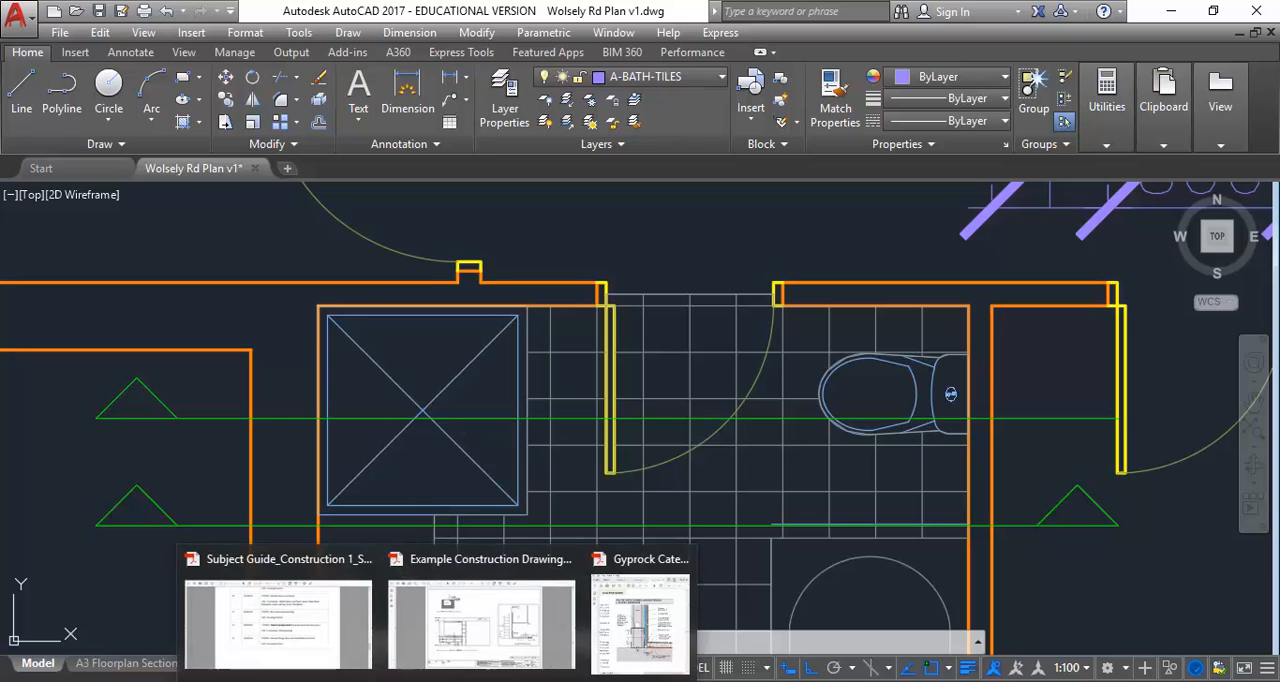
{"action": "left_click", "coordinate": [645, 612]}
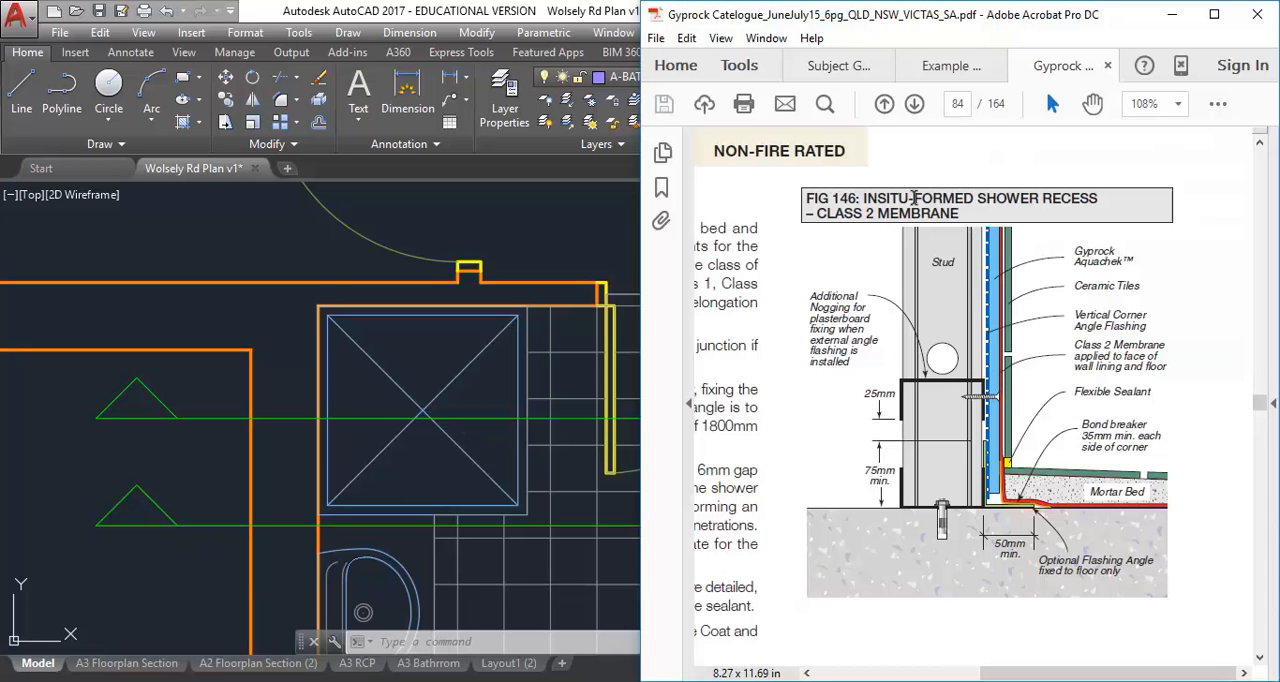
{"action": "left_click_drag", "start_coordinate": [864, 198], "coordinate": [1098, 207]}
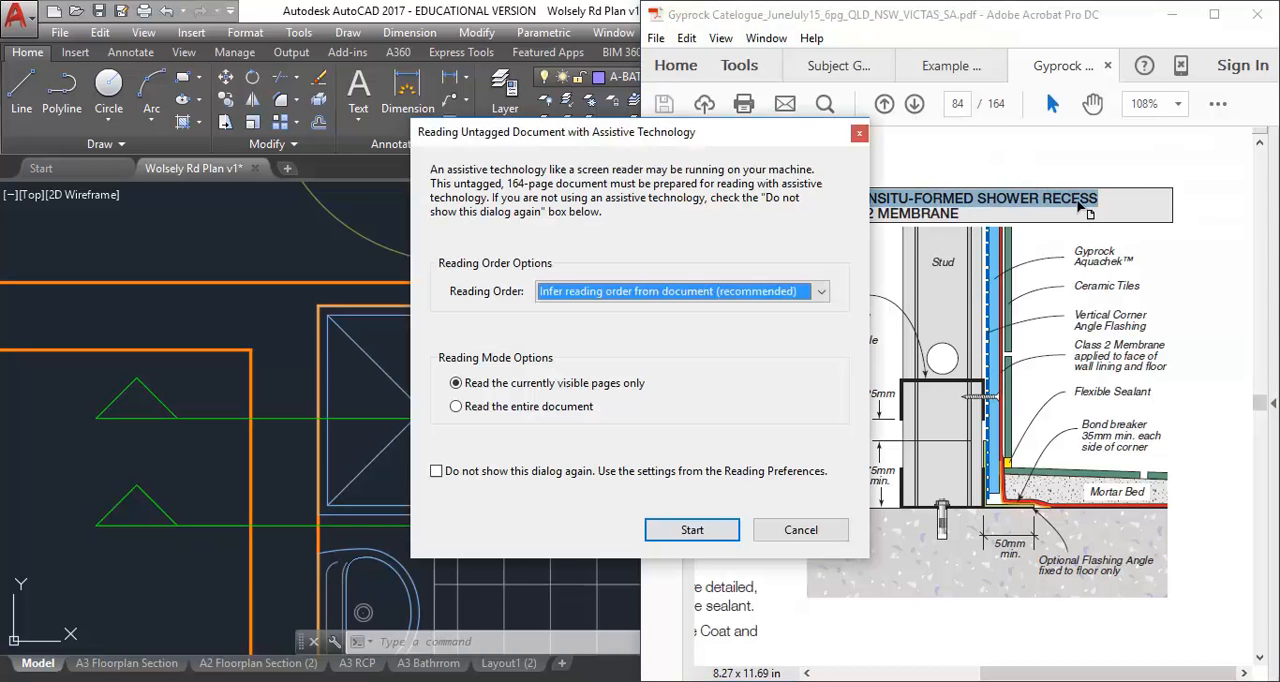
{"action": "left_click", "coordinate": [822, 529]}
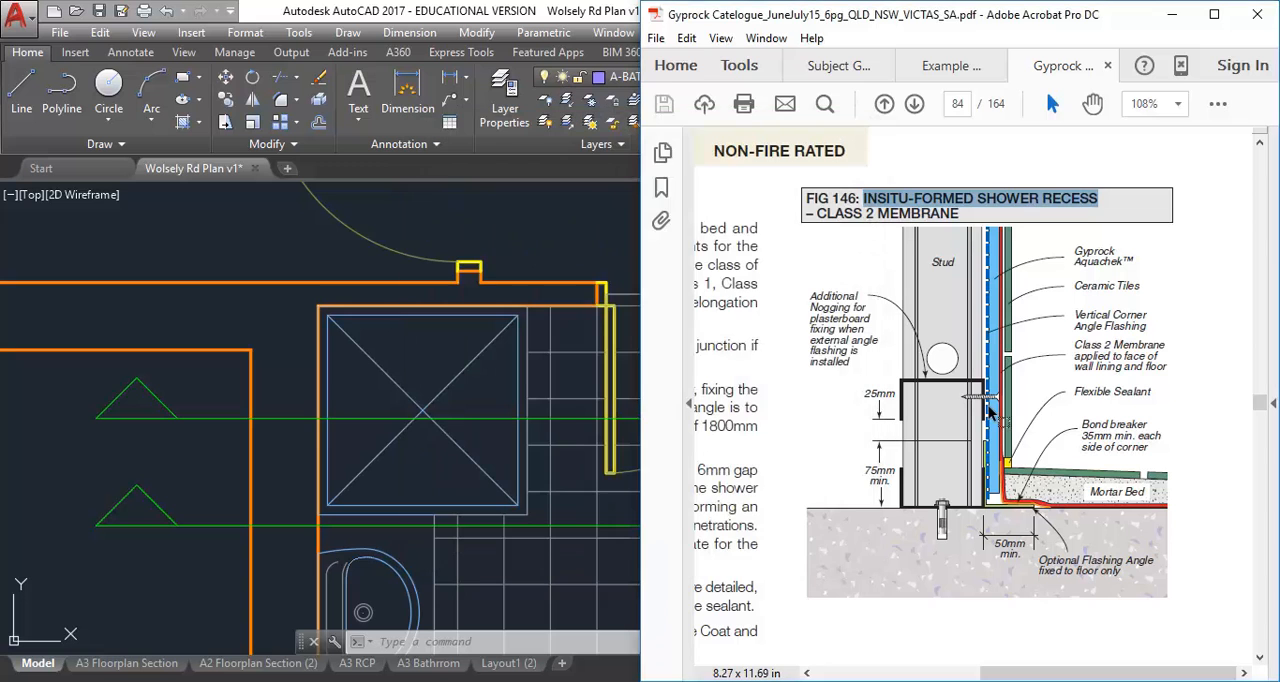
{"action": "left_click", "coordinate": [980, 218]}
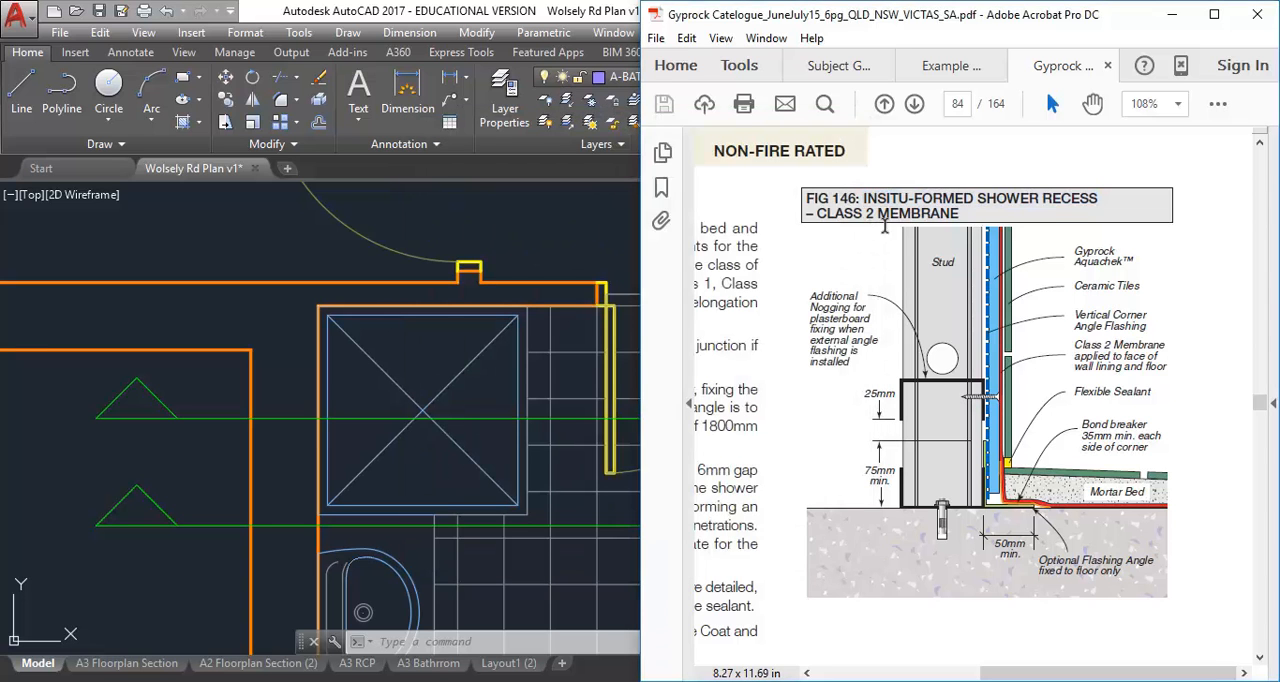
{"action": "left_click_drag", "start_coordinate": [808, 214], "coordinate": [946, 214]}
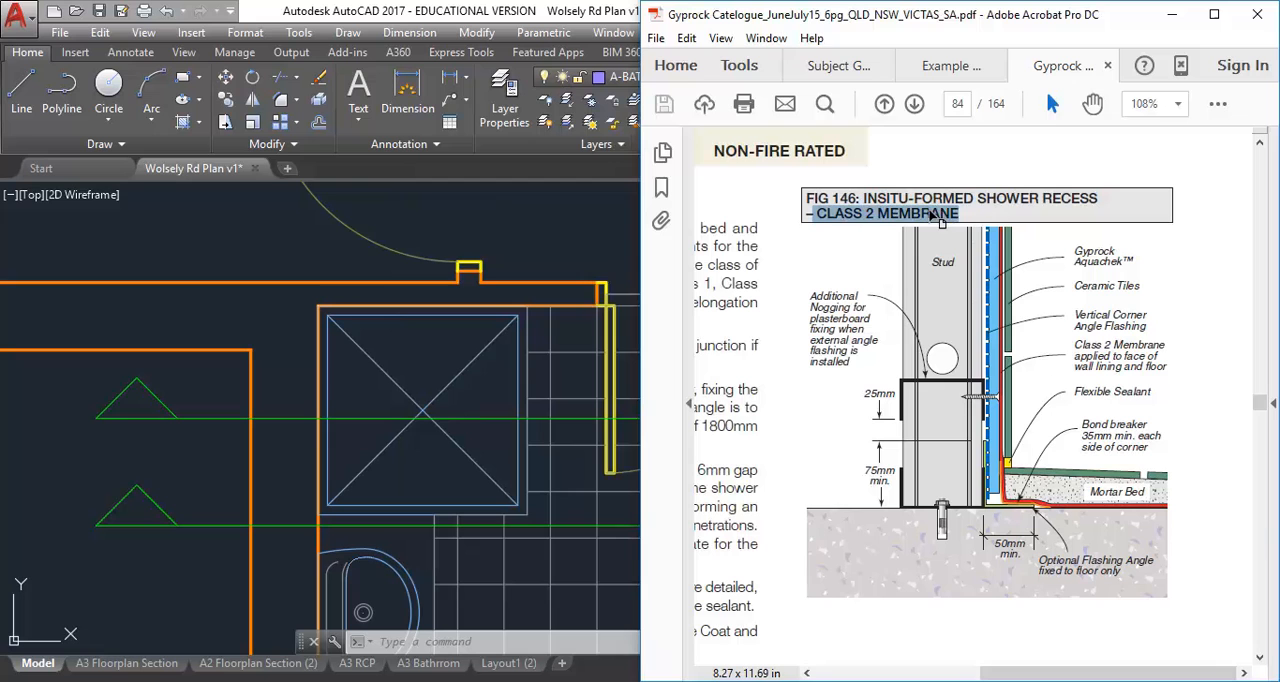
{"action": "left_click", "coordinate": [935, 213]}
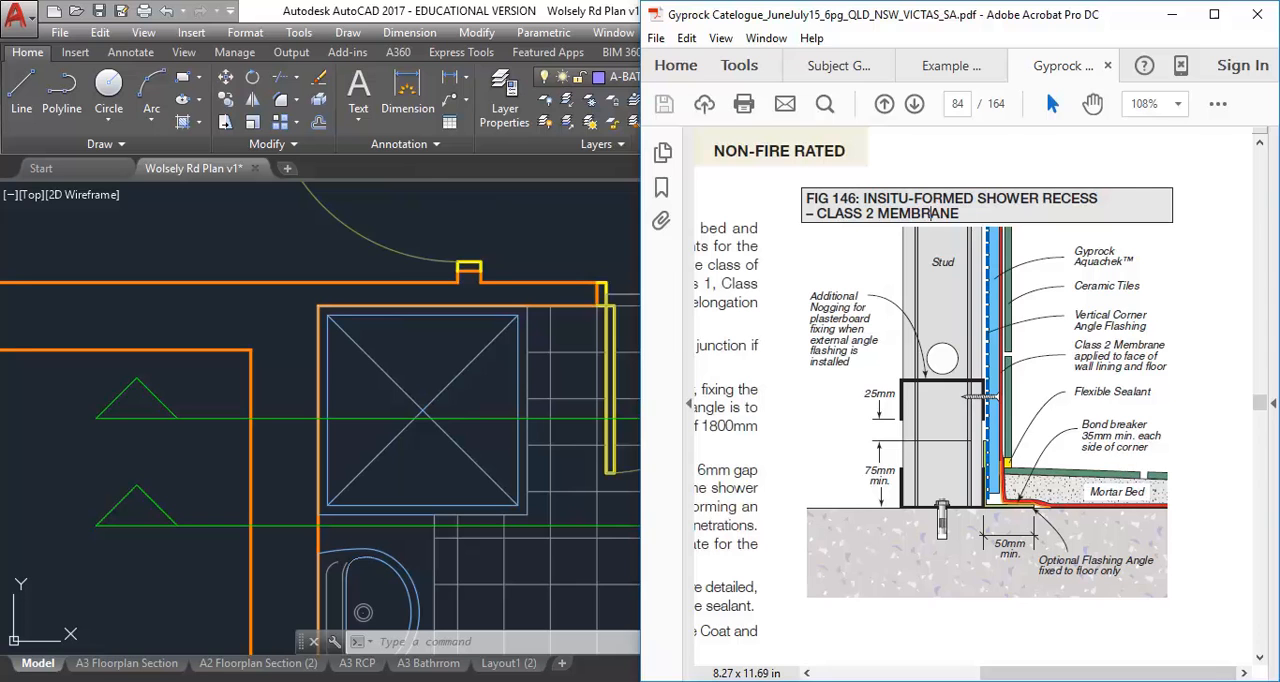
{"action": "left_click", "coordinate": [61, 680]}
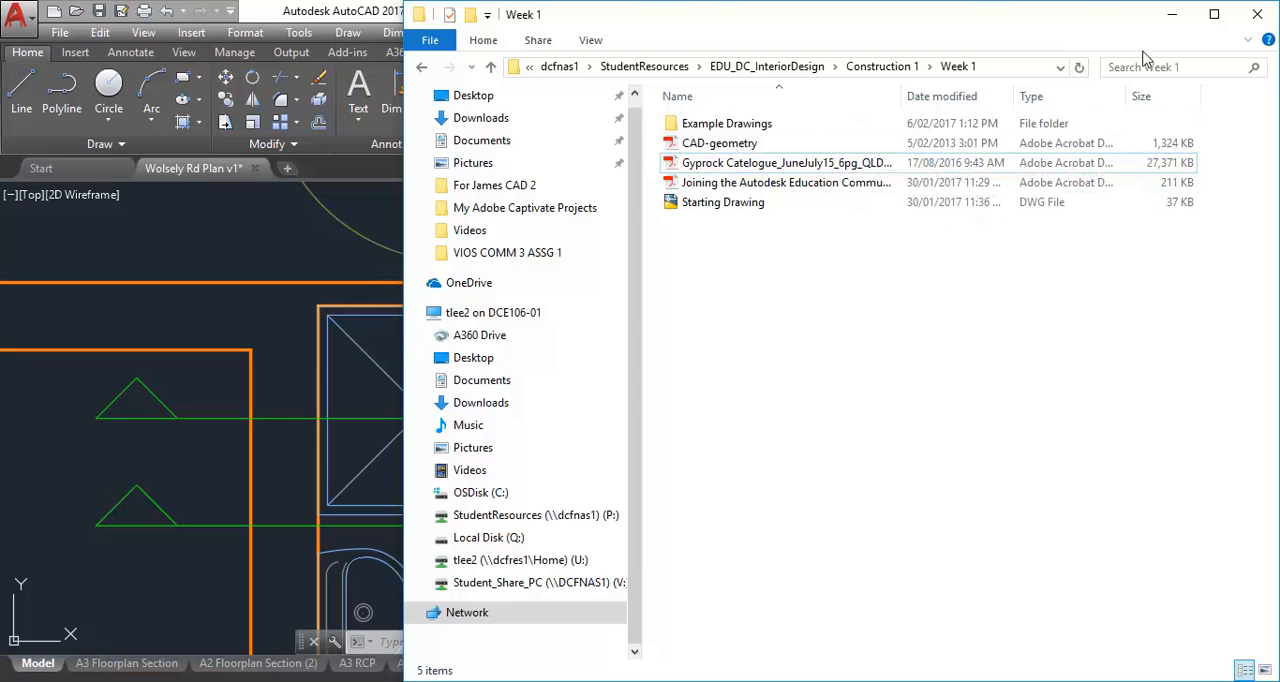
{"action": "left_click", "coordinate": [1172, 15]}
Switch to the TAFE Sydney course page in the browser and look through the topics from doors to the National Construction Code
{"action": "left_click", "coordinate": [150, 680]}
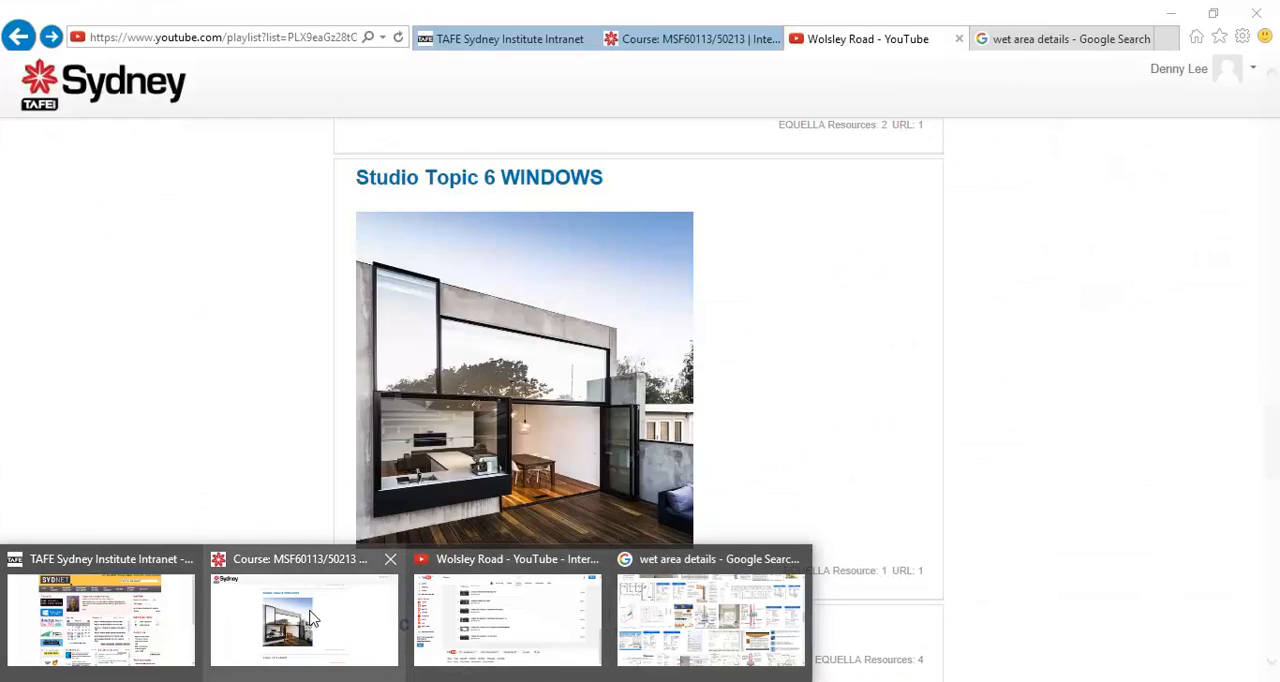
{"action": "left_click", "coordinate": [310, 618]}
{"action": "scroll", "coordinate": [289, 320], "scroll_direction": "up", "scroll_amount": 6}
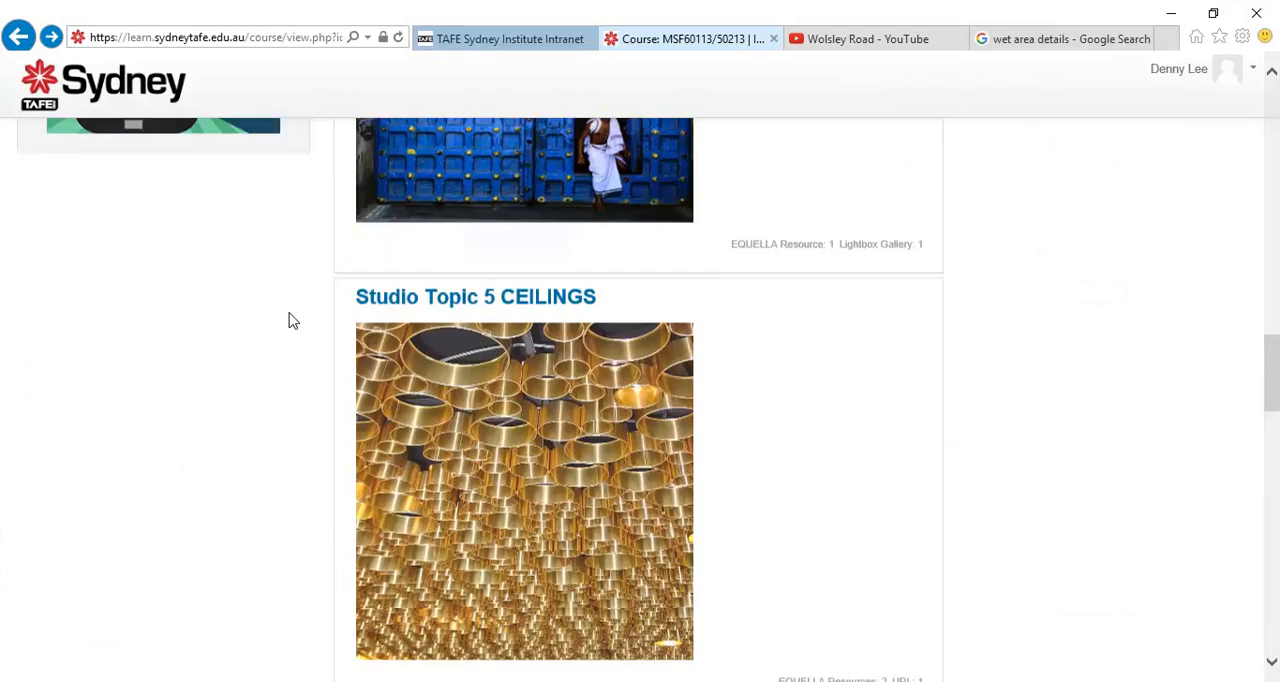
{"action": "scroll", "coordinate": [486, 258], "scroll_direction": "up", "scroll_amount": 3}
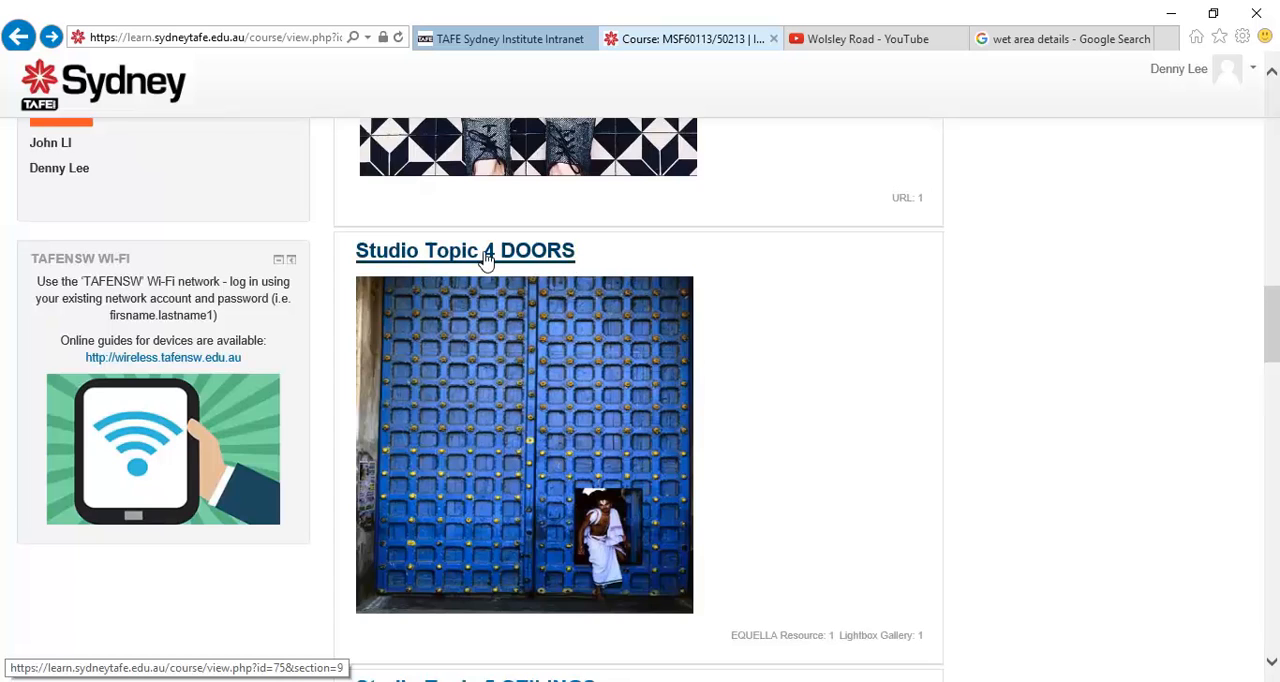
{"action": "scroll", "coordinate": [468, 265], "scroll_direction": "down", "scroll_amount": 8}
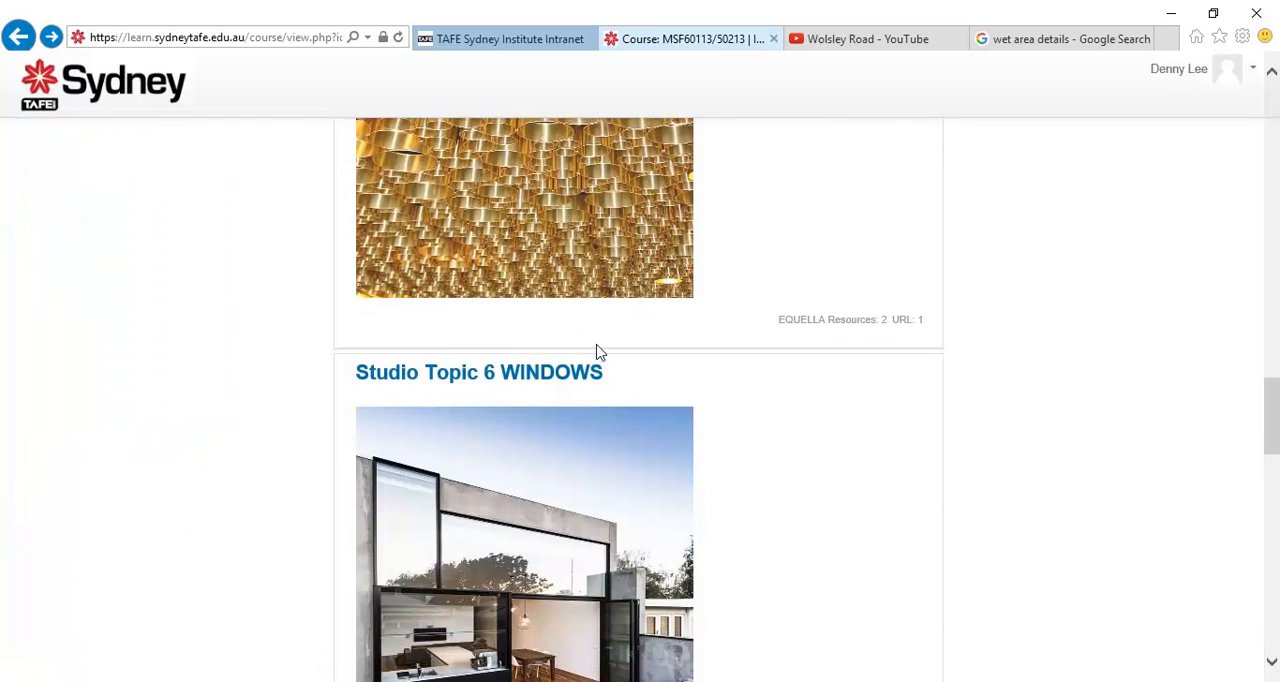
{"action": "scroll", "coordinate": [440, 375], "scroll_direction": "down", "scroll_amount": 1}
{"action": "scroll", "coordinate": [400, 300], "scroll_direction": "down", "scroll_amount": 4}
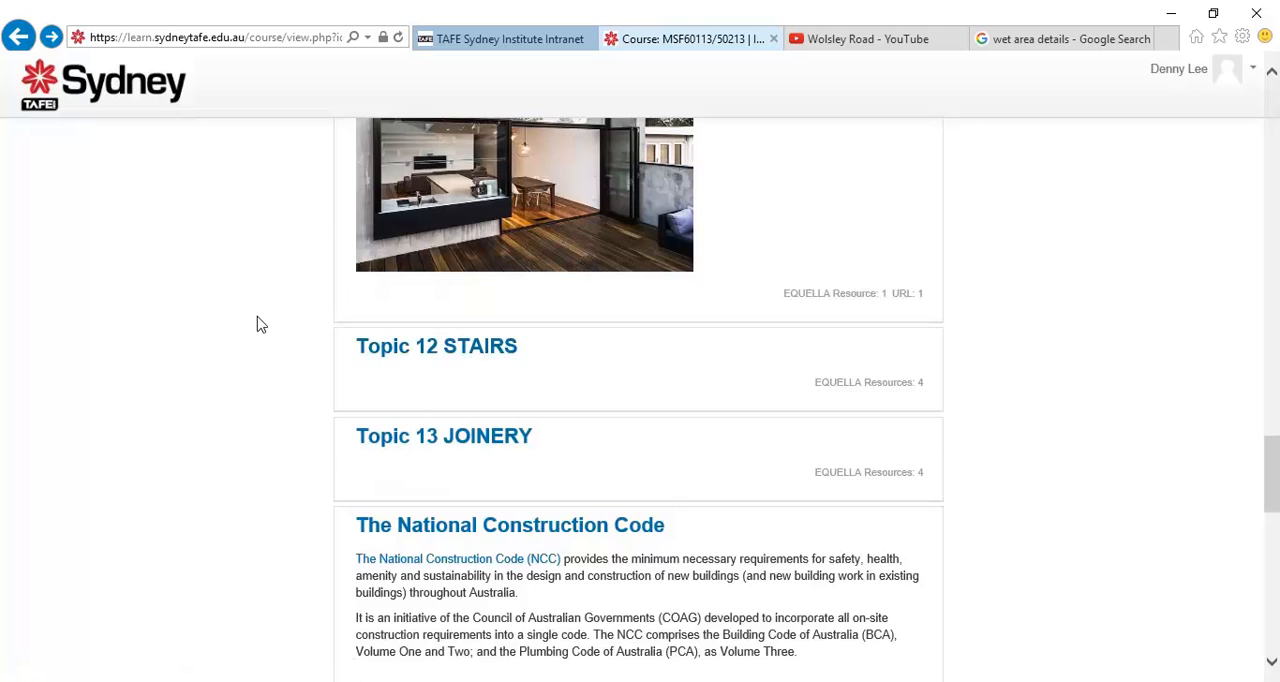
{"action": "scroll", "coordinate": [257, 323], "scroll_direction": "up", "scroll_amount": 3}
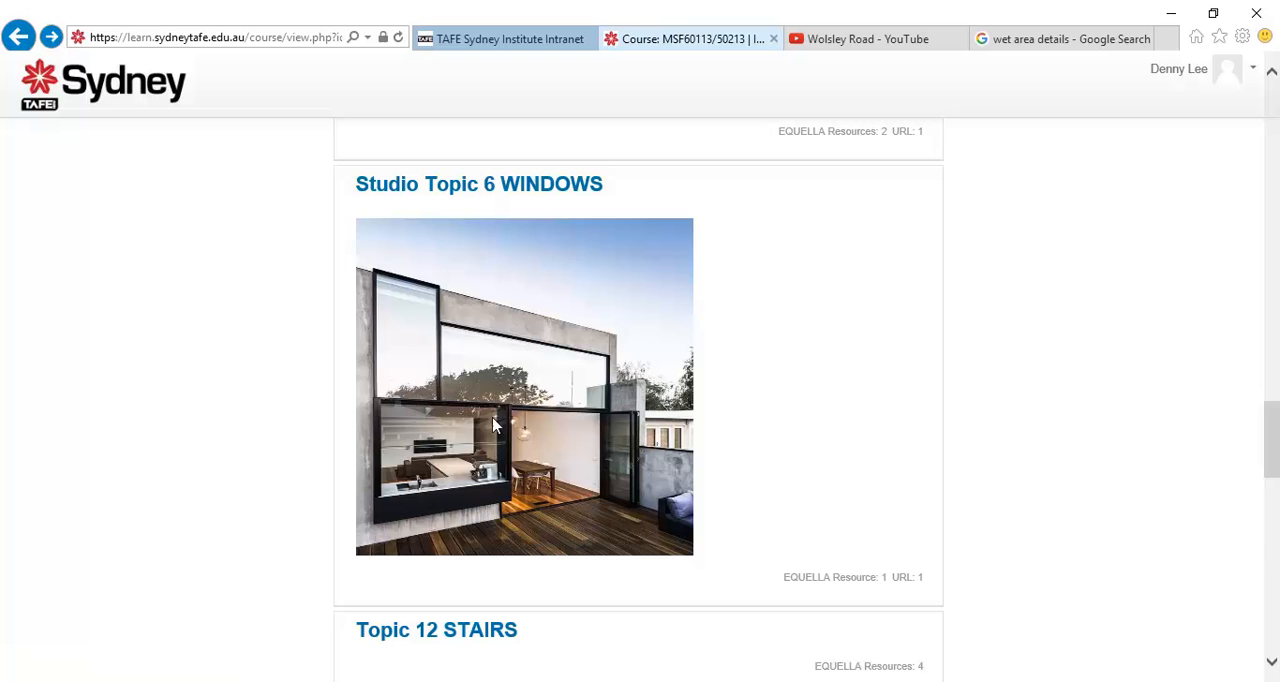
{"action": "scroll", "coordinate": [228, 415], "scroll_direction": "down", "scroll_amount": 3}
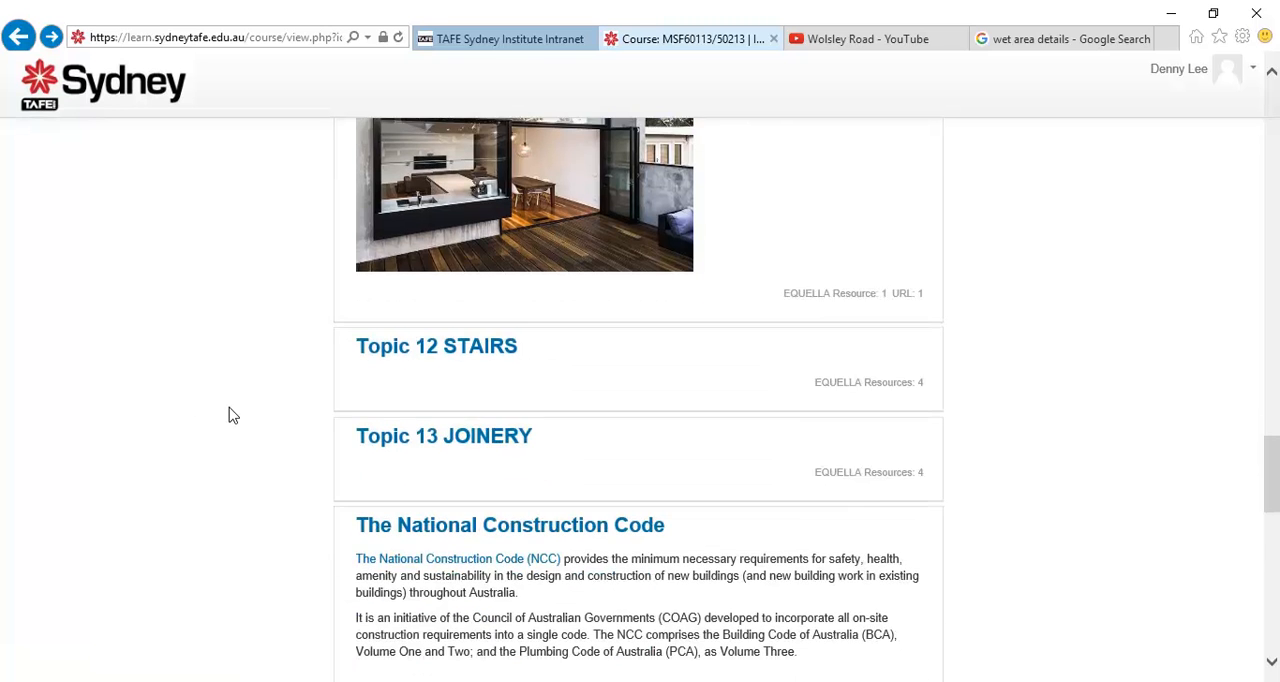
Skim the course page between Studio Topic 4 Doors and Topic 15, and minimize the browser to return to the Gyprock catalogue
{"action": "scroll", "coordinate": [228, 415], "scroll_direction": "up", "scroll_amount": 3}
{"action": "scroll", "coordinate": [228, 415], "scroll_direction": "down", "scroll_amount": 8}
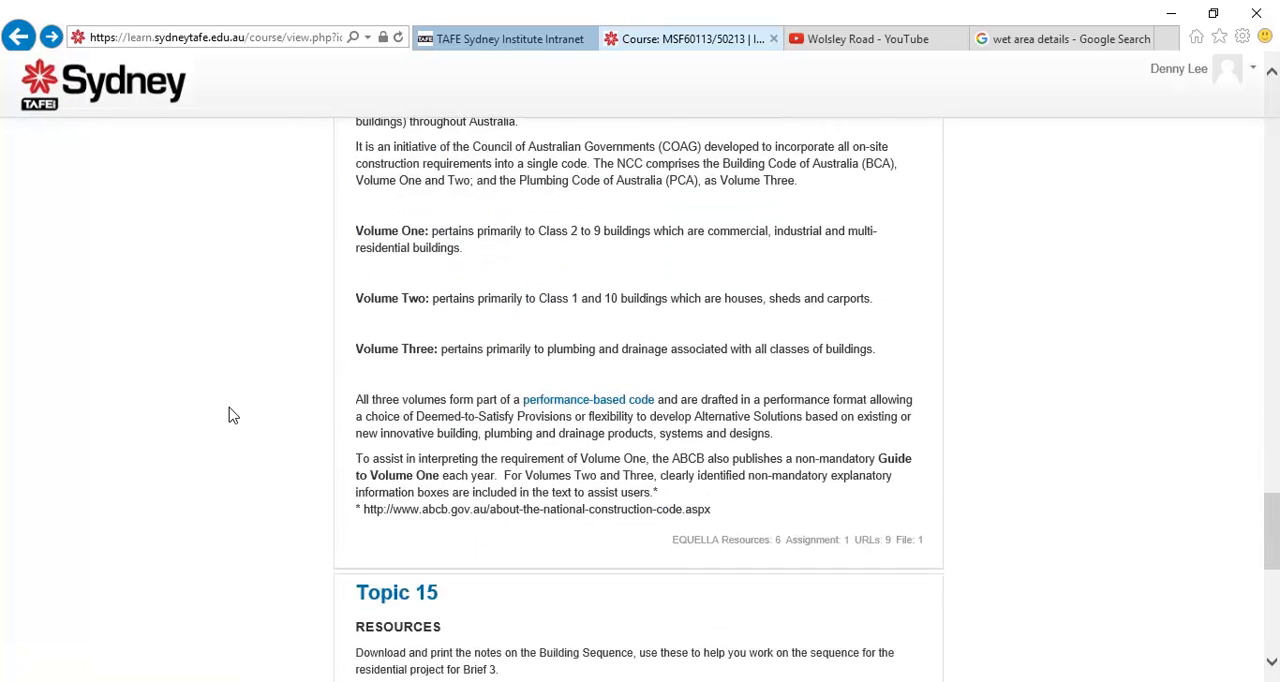
{"action": "scroll", "coordinate": [228, 415], "scroll_direction": "up", "scroll_amount": 2}
{"action": "scroll", "coordinate": [240, 414], "scroll_direction": "up", "scroll_amount": 8}
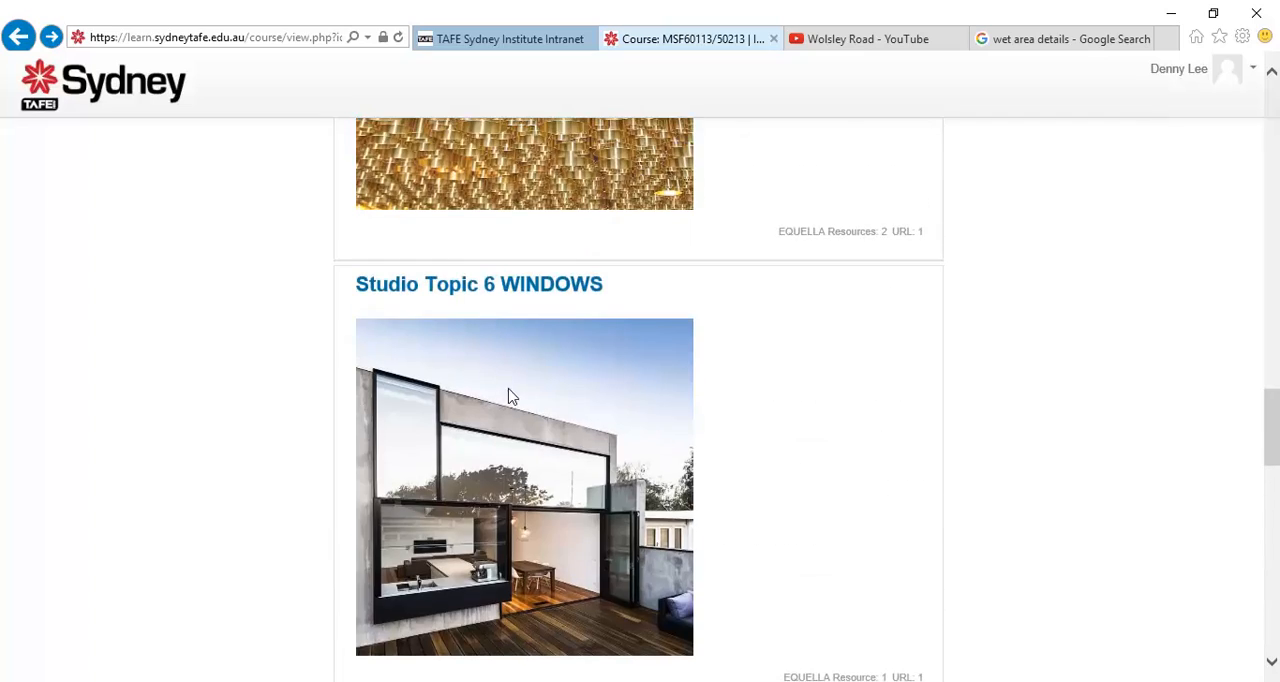
{"action": "scroll", "coordinate": [529, 385], "scroll_direction": "up", "scroll_amount": 10}
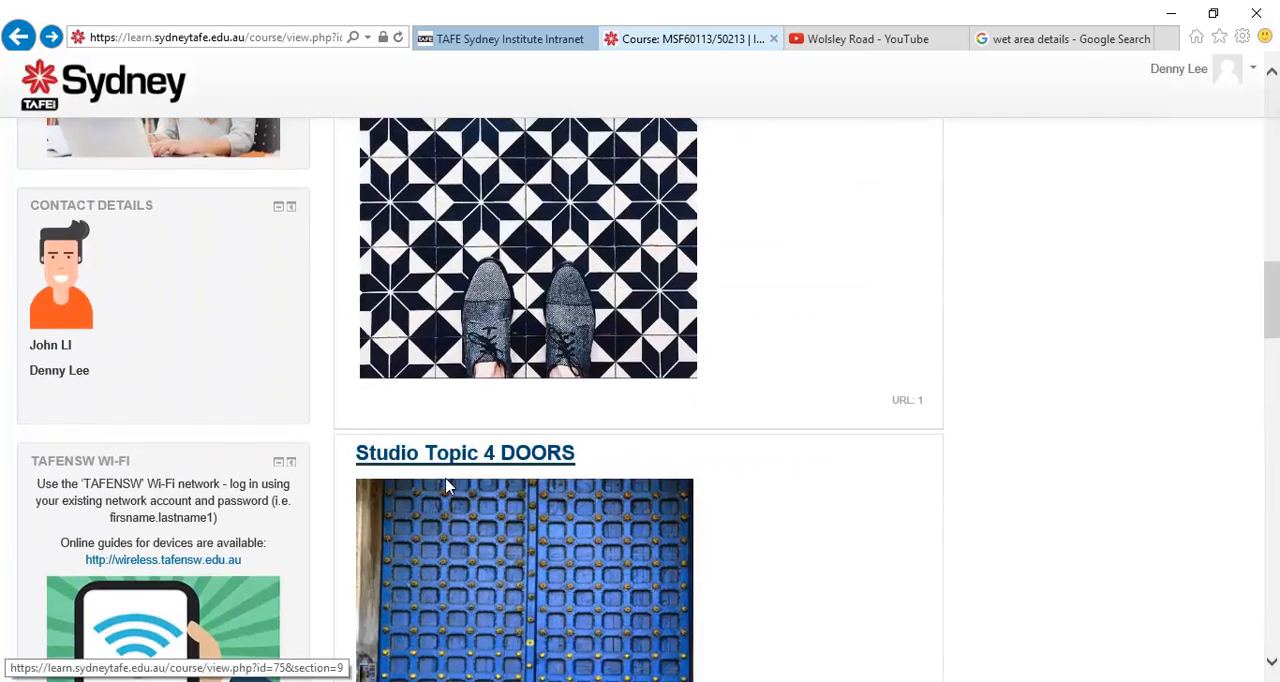
{"action": "scroll", "coordinate": [417, 480], "scroll_direction": "down", "scroll_amount": 5}
{"action": "scroll", "coordinate": [417, 493], "scroll_direction": "down", "scroll_amount": 4}
{"action": "scroll", "coordinate": [692, 467], "scroll_direction": "down", "scroll_amount": 3}
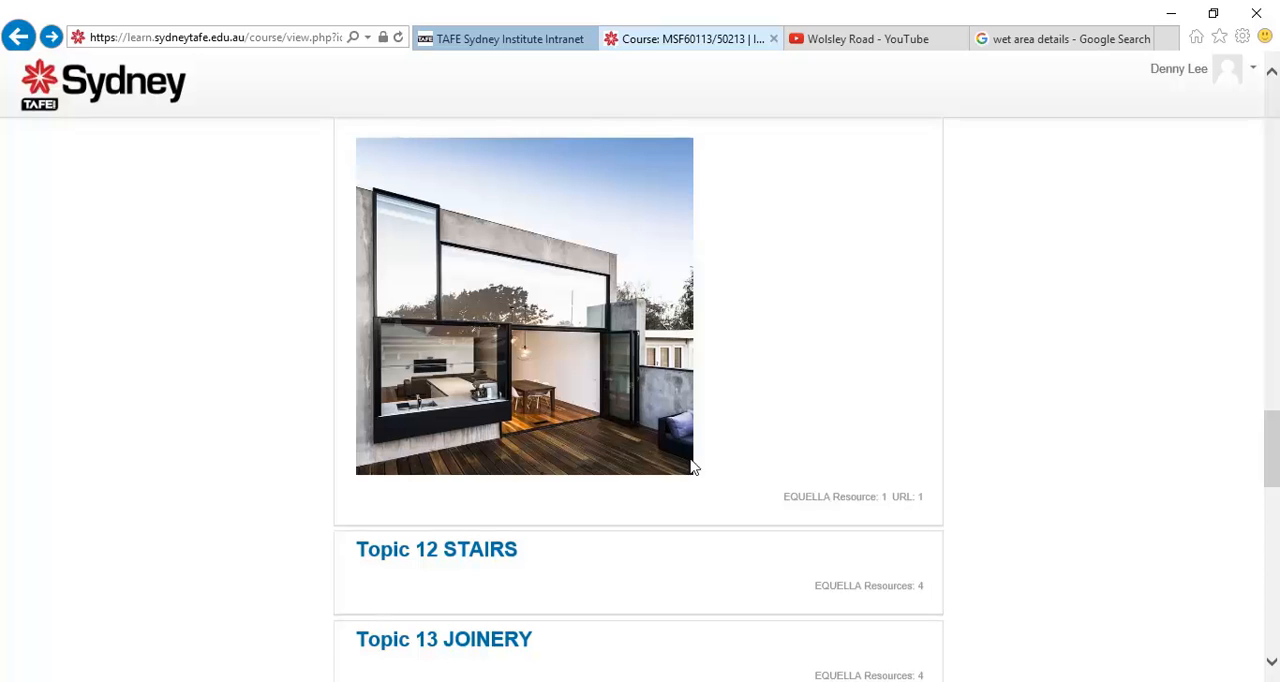
{"action": "left_click", "coordinate": [1173, 12]}
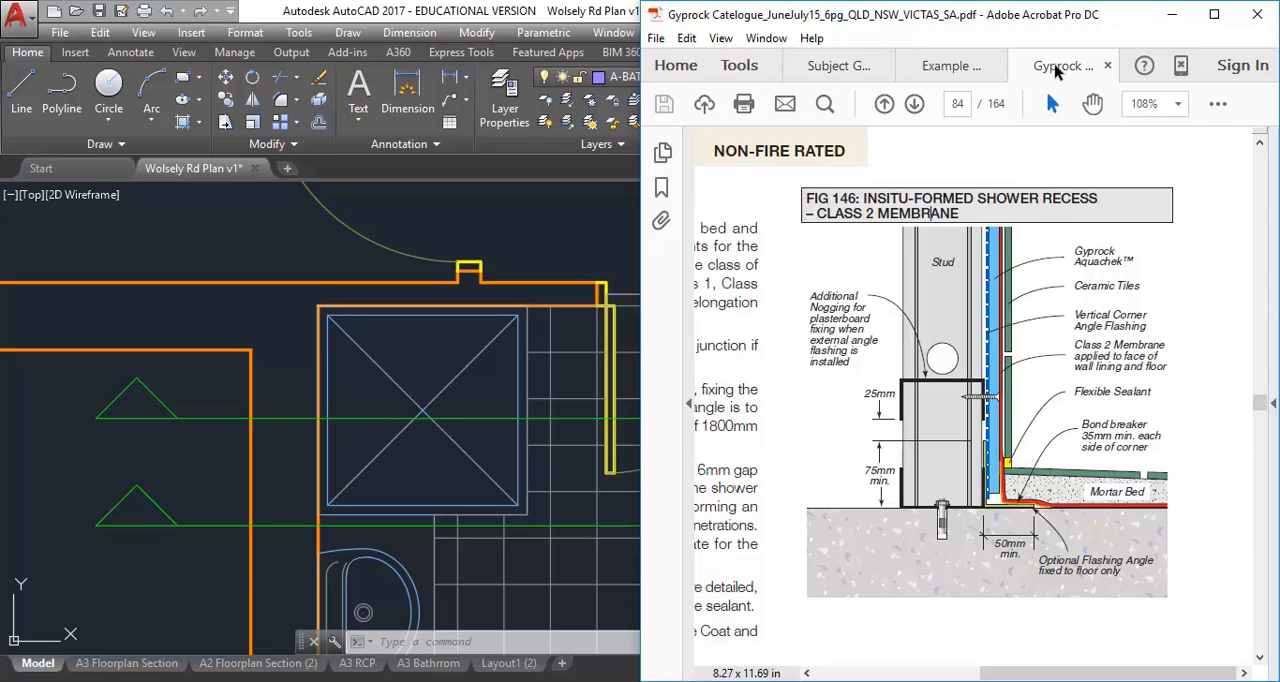
Examine the insitu-formed shower notes on page 84 and the masonry-wall shower details, Figs 150 and 151, on page 86
{"action": "left_click", "coordinate": [955, 104]}
{"action": "left_click", "coordinate": [847, 393]}
{"action": "scroll", "coordinate": [857, 333], "scroll_direction": "down", "scroll_amount": 2, "text": "ctrl"}
{"action": "scroll", "coordinate": [870, 327], "scroll_direction": "down", "scroll_amount": 1, "text": "ctrl"}
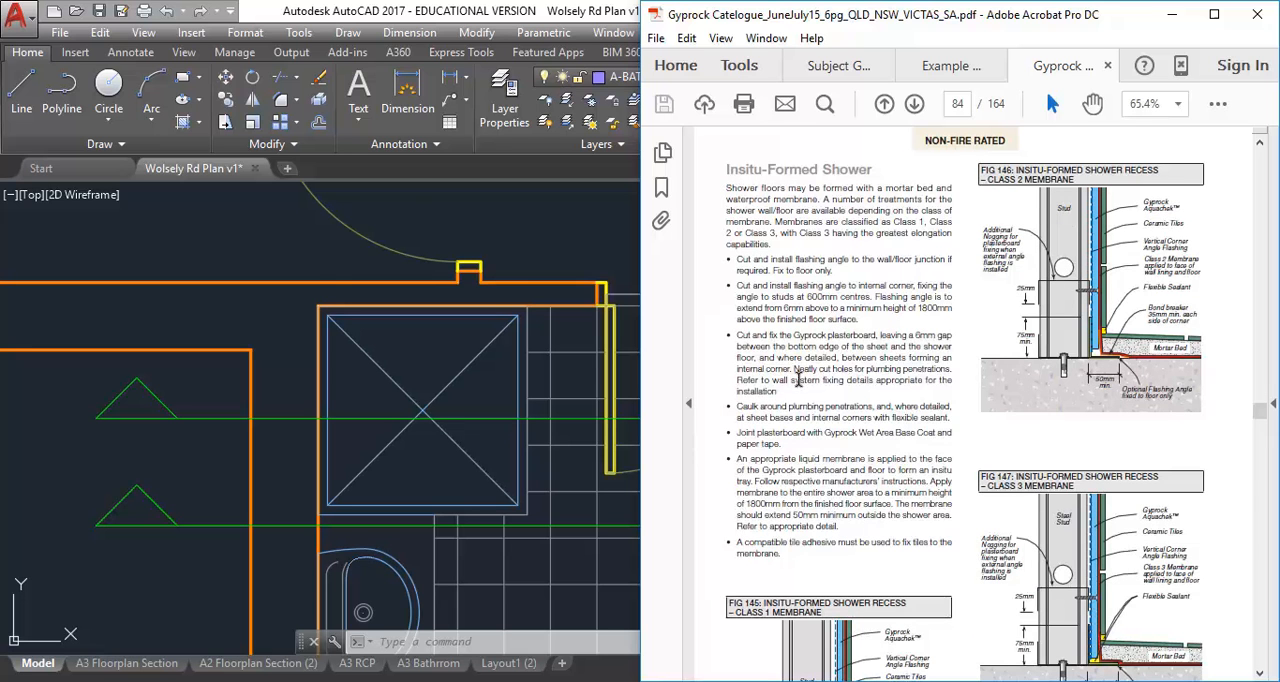
{"action": "scroll", "coordinate": [800, 385], "scroll_direction": "down", "scroll_amount": 1, "text": "ctrl"}
{"action": "scroll", "coordinate": [805, 387], "scroll_direction": "down", "scroll_amount": 1}
{"action": "scroll", "coordinate": [953, 521], "scroll_direction": "down", "scroll_amount": 2}
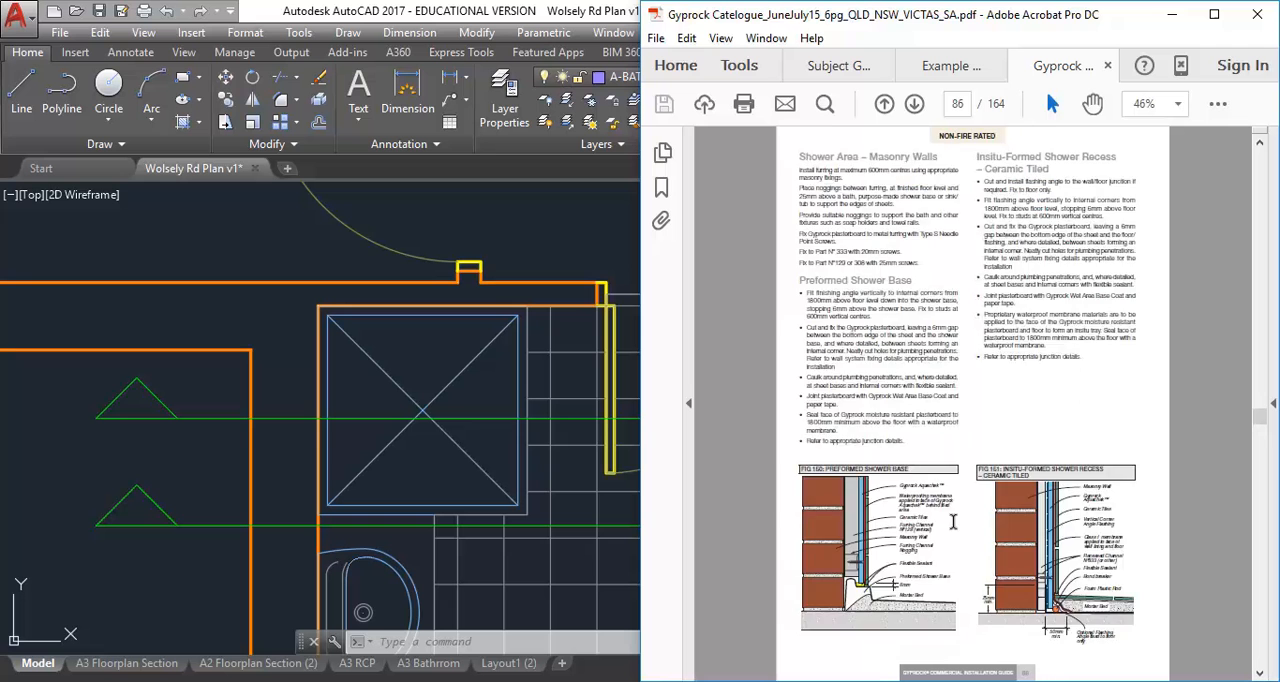
{"action": "scroll", "coordinate": [953, 521], "scroll_direction": "up", "scroll_amount": 1}
{"action": "scroll", "coordinate": [1020, 577], "scroll_direction": "up", "scroll_amount": 3, "text": "ctrl"}
{"action": "scroll", "coordinate": [1020, 585], "scroll_direction": "up", "scroll_amount": 2, "text": "ctrl"}
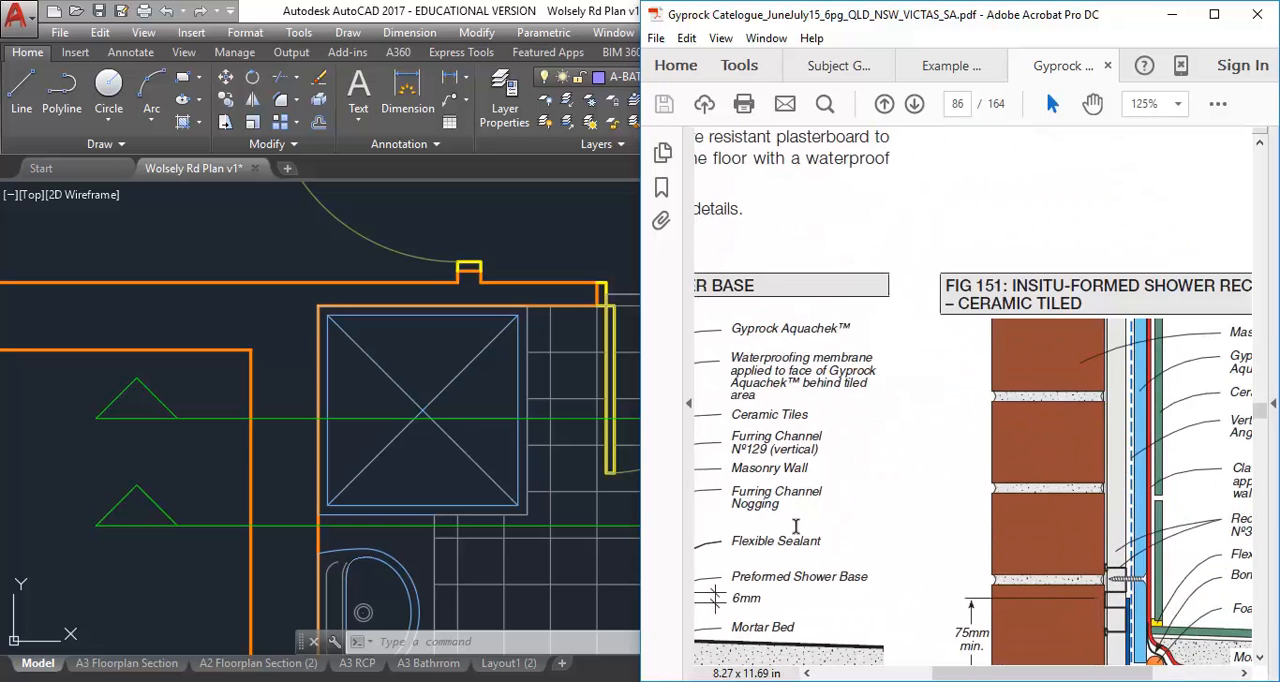
{"action": "scroll", "coordinate": [865, 520], "scroll_direction": "down", "scroll_amount": 2, "text": "ctrl"}
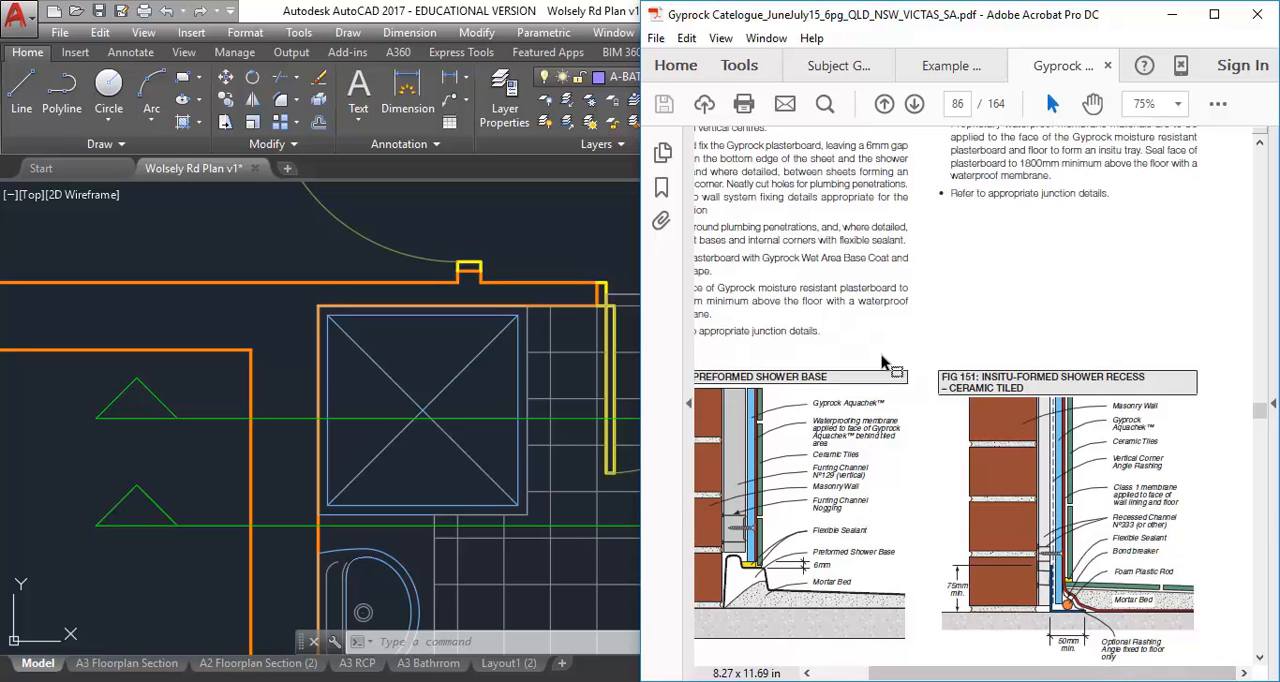
{"action": "scroll", "coordinate": [878, 362], "scroll_direction": "down", "scroll_amount": 1, "text": "ctrl"}
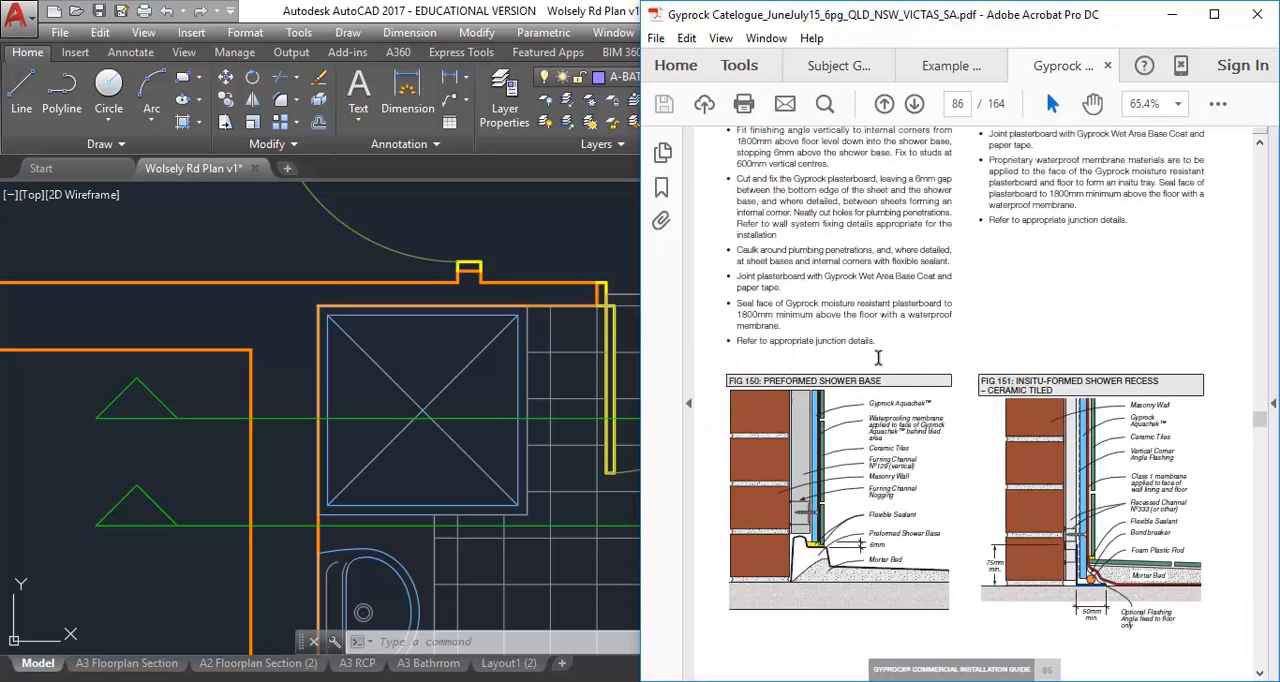
Examine Fig 152, the membrane detail for an unenclosed shower over bath, on page 87 of the catalogue
{"action": "scroll", "coordinate": [878, 360], "scroll_direction": "down", "scroll_amount": 5}
{"action": "scroll", "coordinate": [880, 362], "scroll_direction": "down", "scroll_amount": 1}
{"action": "scroll", "coordinate": [880, 365], "scroll_direction": "down", "scroll_amount": 1, "text": "ctrl"}
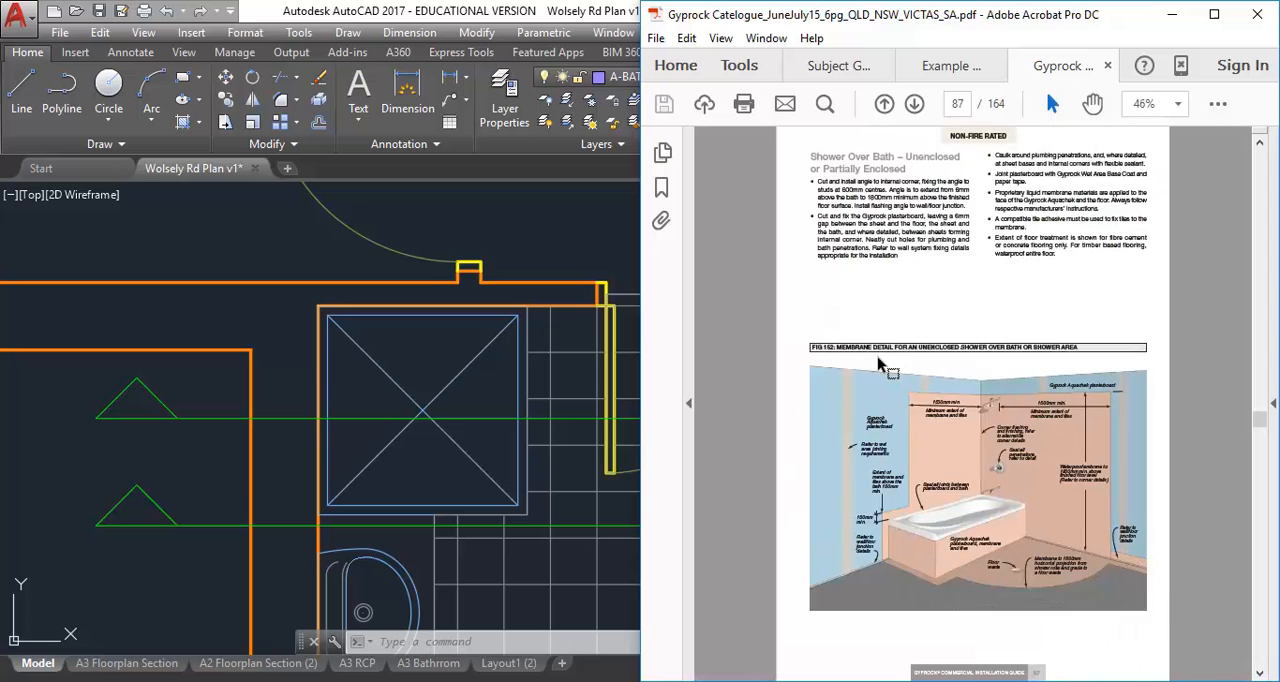
{"action": "scroll", "coordinate": [880, 365], "scroll_direction": "down", "scroll_amount": 1, "text": "ctrl"}
{"action": "scroll", "coordinate": [857, 547], "scroll_direction": "up", "scroll_amount": 2, "text": "ctrl"}
{"action": "scroll", "coordinate": [857, 547], "scroll_direction": "up", "scroll_amount": 1, "text": "ctrl"}
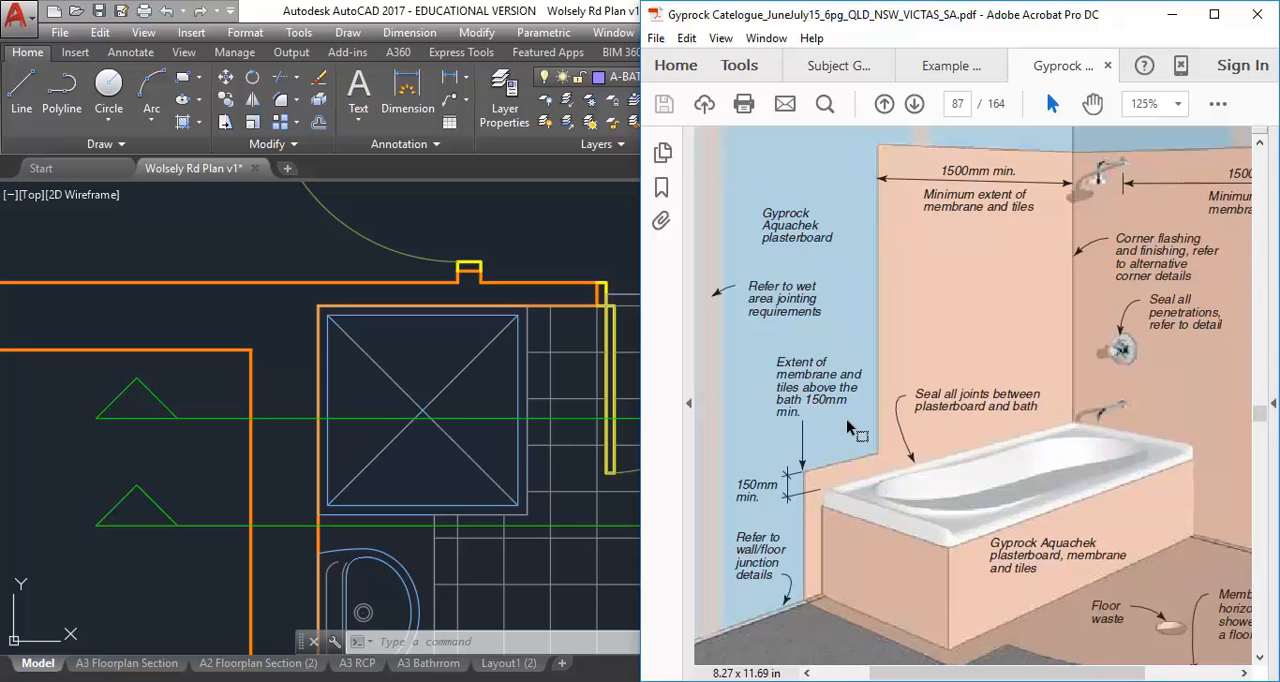
{"action": "scroll", "coordinate": [847, 421], "scroll_direction": "down", "scroll_amount": 3, "text": "ctrl"}
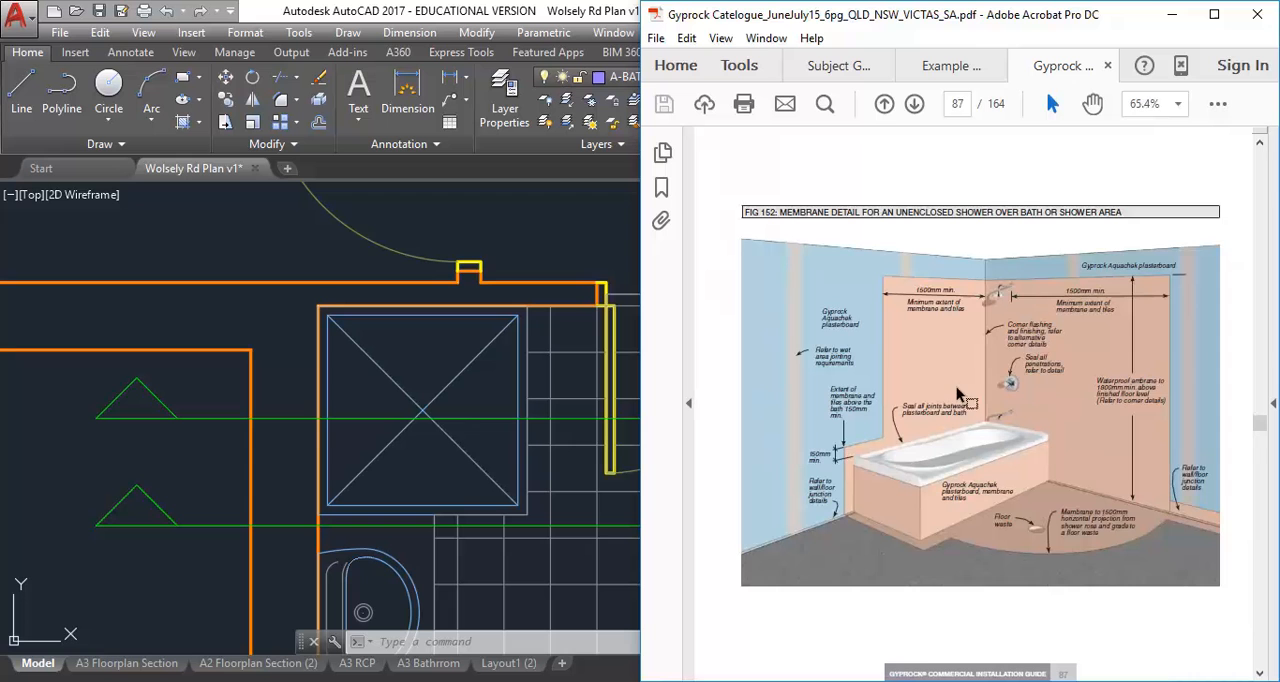
Examine the semi-enclosed shower membrane detail, Fig 153, and the internal corner detail, Fig 154, on page 88
{"action": "scroll", "coordinate": [957, 388], "scroll_direction": "down", "scroll_amount": 10}
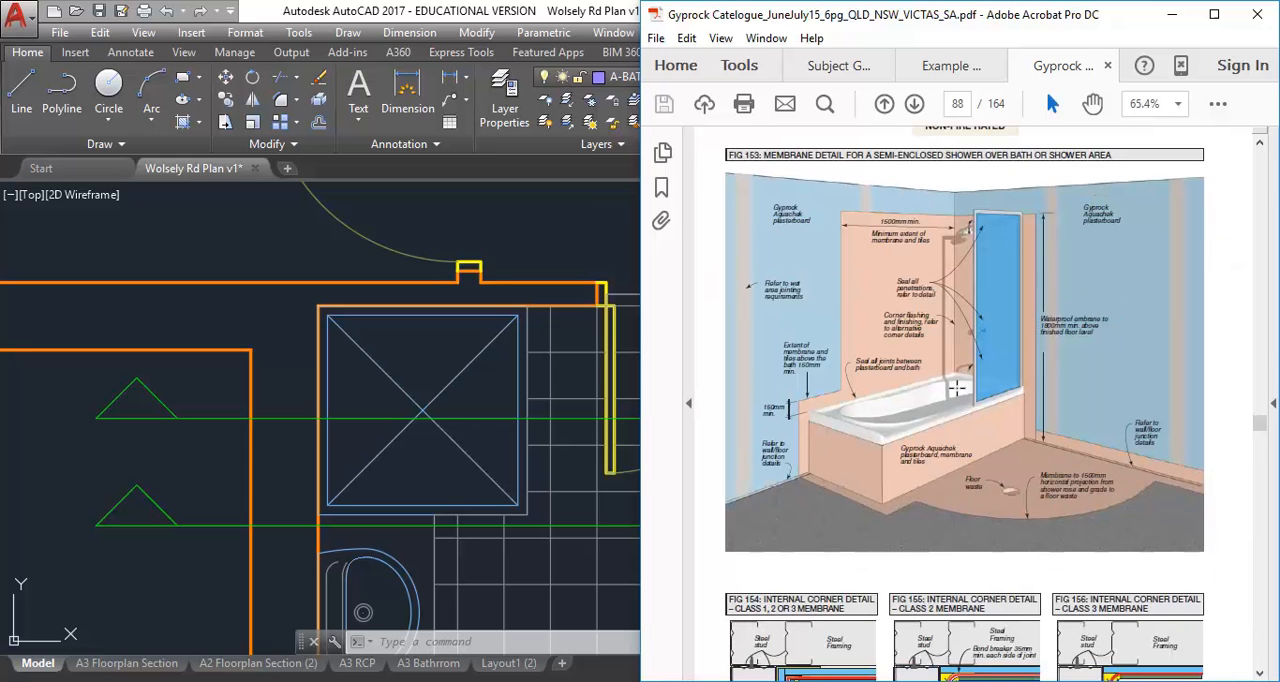
{"action": "scroll", "coordinate": [957, 388], "scroll_direction": "down", "scroll_amount": 2}
{"action": "scroll", "coordinate": [956, 388], "scroll_direction": "down", "scroll_amount": 2, "text": "ctrl"}
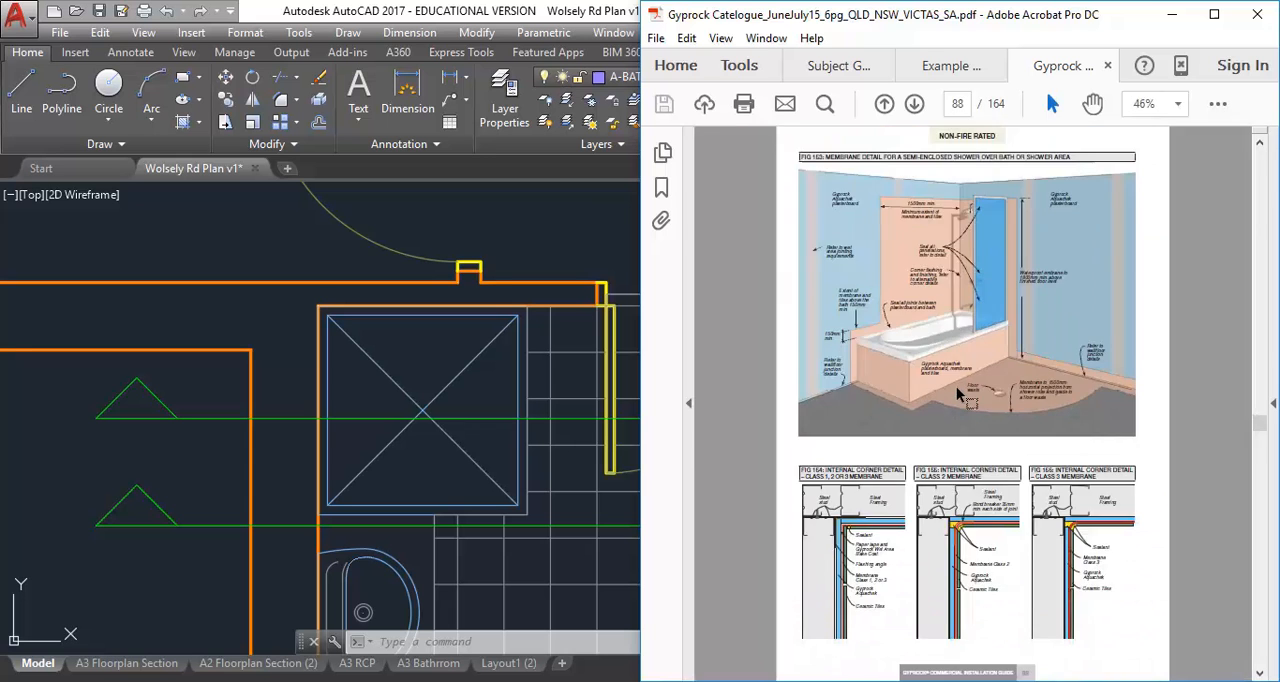
{"action": "scroll", "coordinate": [827, 543], "scroll_direction": "up", "scroll_amount": 5, "text": "ctrl"}
{"action": "scroll", "coordinate": [820, 547], "scroll_direction": "down", "scroll_amount": 1, "text": "ctrl"}
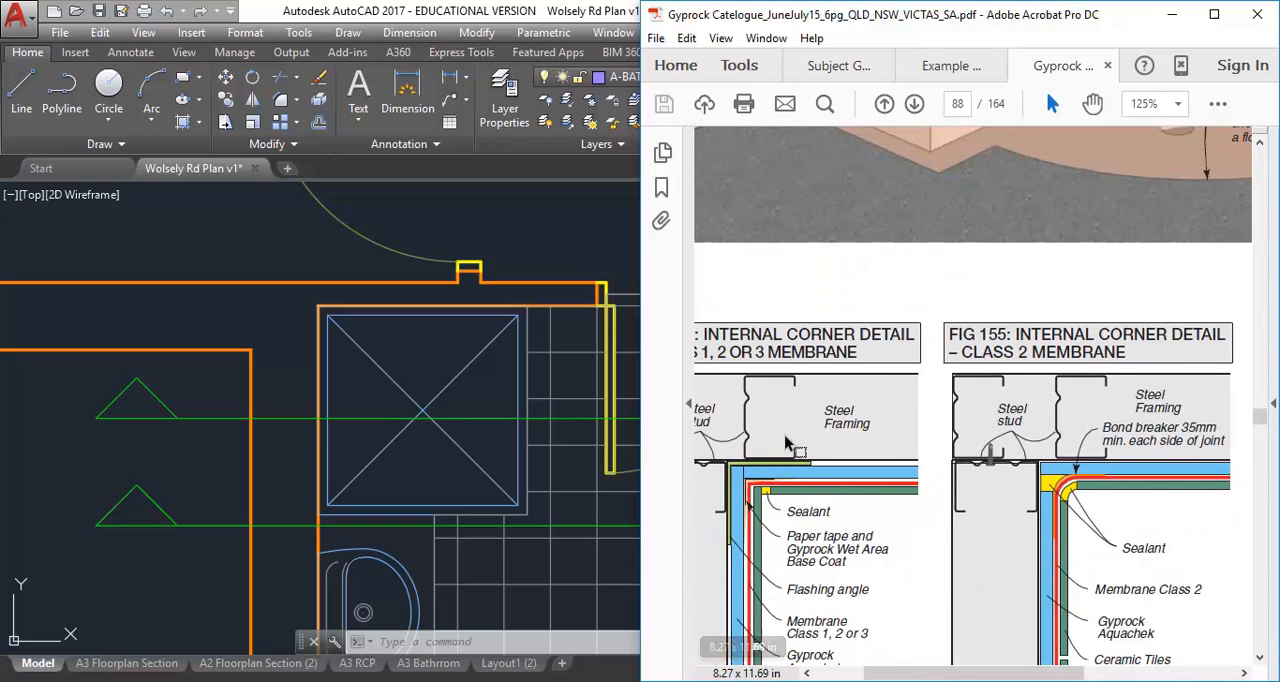
{"action": "scroll", "coordinate": [740, 541], "scroll_direction": "up", "scroll_amount": 3, "text": "ctrl"}
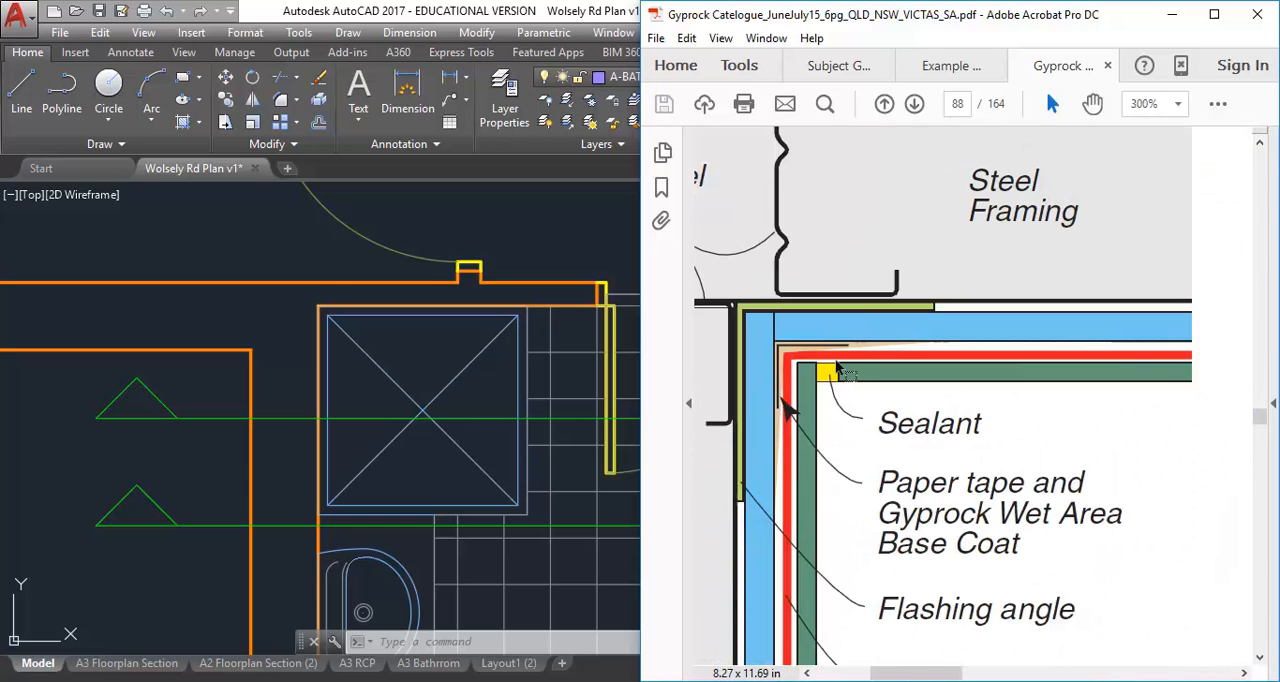
{"action": "scroll", "coordinate": [820, 405], "scroll_direction": "down", "scroll_amount": 6, "text": "ctrl"}
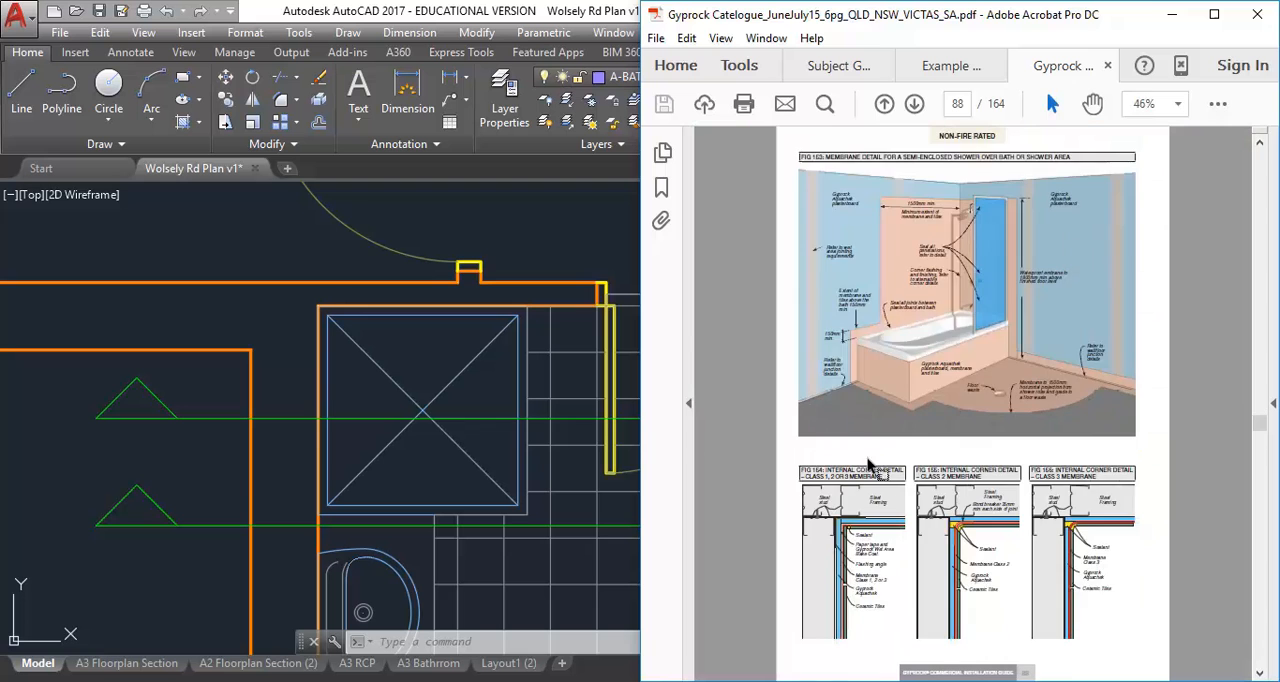
Look over the hand basin detail on page 90 and examine Fig 163, the perimeter insitu membrane, on page 91
{"action": "scroll", "coordinate": [902, 485], "scroll_direction": "down", "scroll_amount": 3}
{"action": "scroll", "coordinate": [902, 485], "scroll_direction": "up", "scroll_amount": 1}
{"action": "scroll", "coordinate": [940, 421], "scroll_direction": "up", "scroll_amount": 2}
{"action": "scroll", "coordinate": [997, 291], "scroll_direction": "down", "scroll_amount": 1}
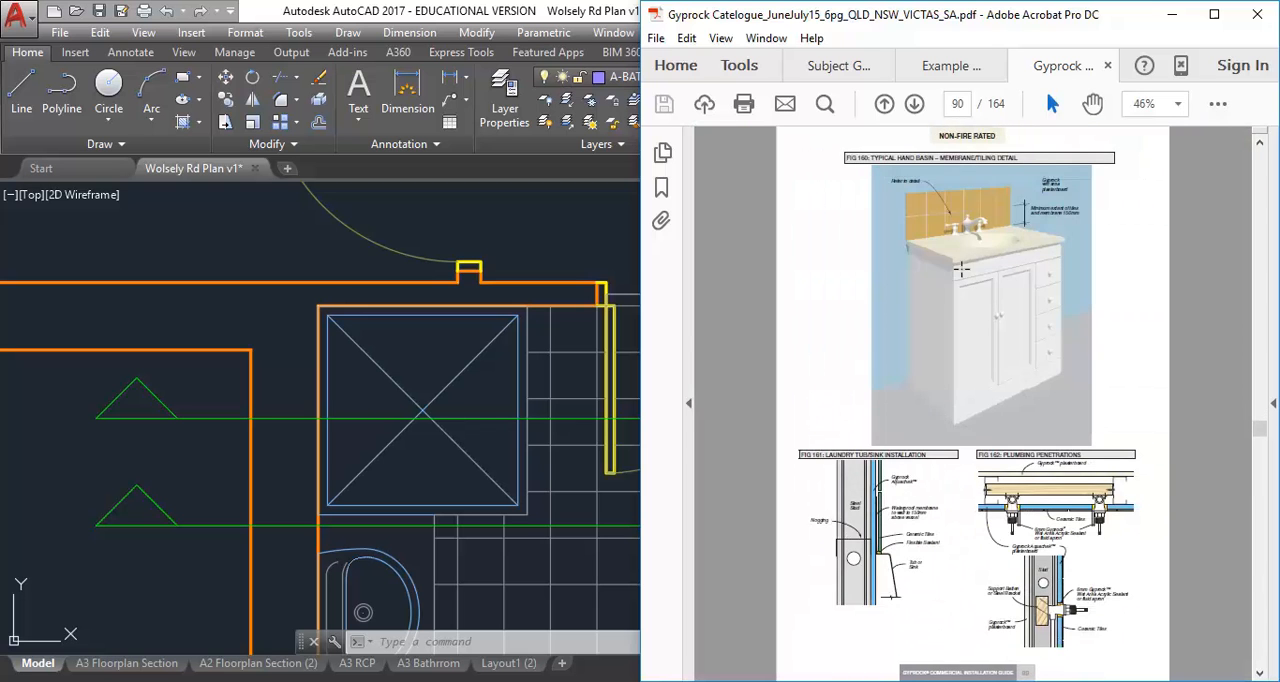
{"action": "scroll", "coordinate": [995, 558], "scroll_direction": "down", "scroll_amount": 1}
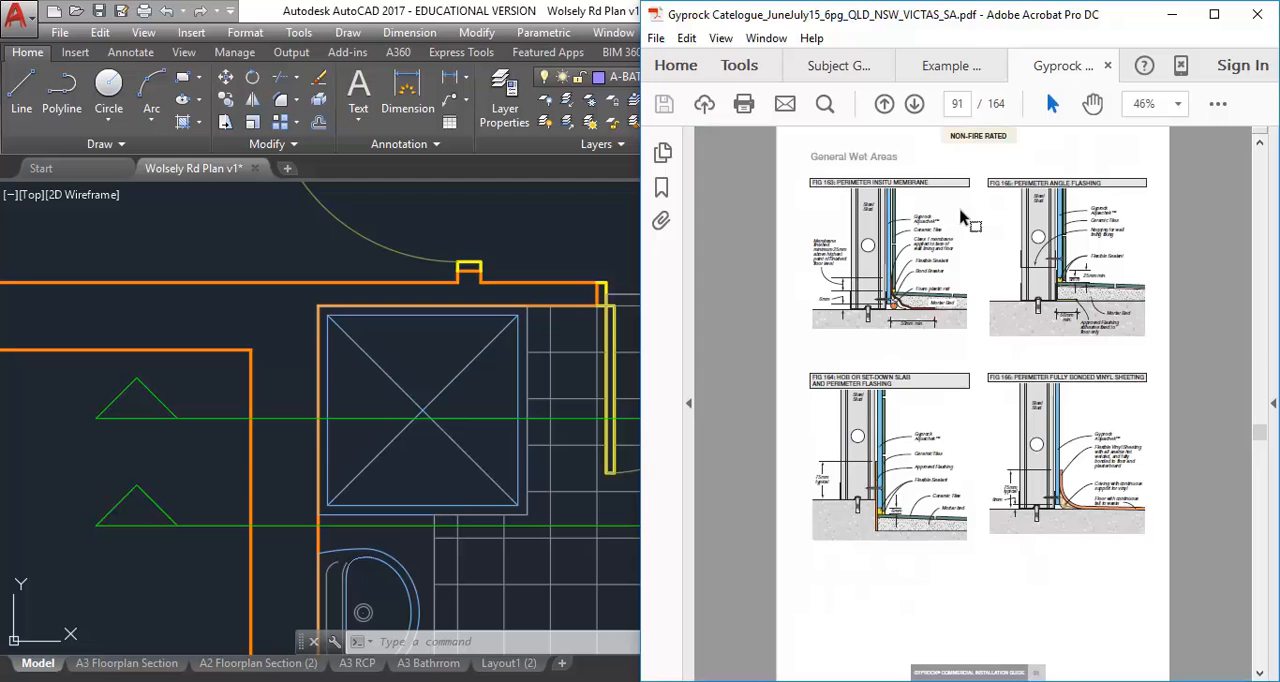
{"action": "scroll", "coordinate": [874, 177], "scroll_direction": "up", "scroll_amount": 5, "text": "ctrl"}
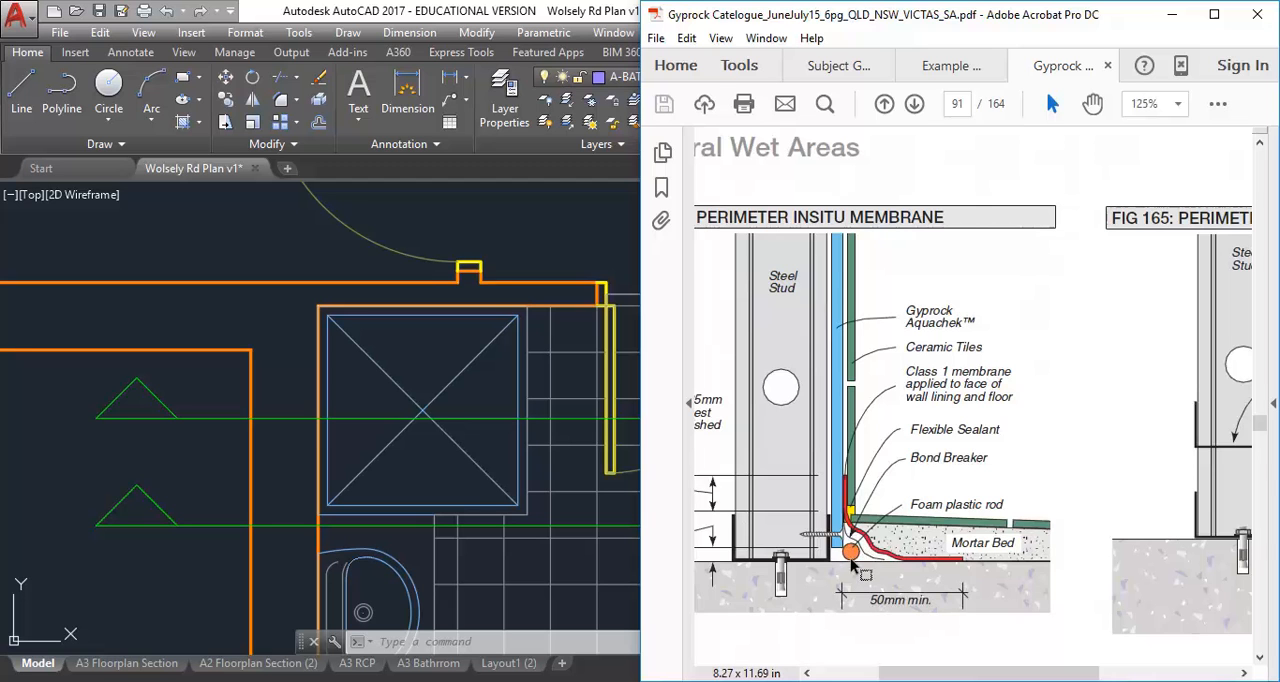
{"action": "scroll", "coordinate": [873, 437], "scroll_direction": "down", "scroll_amount": 1, "text": "ctrl"}
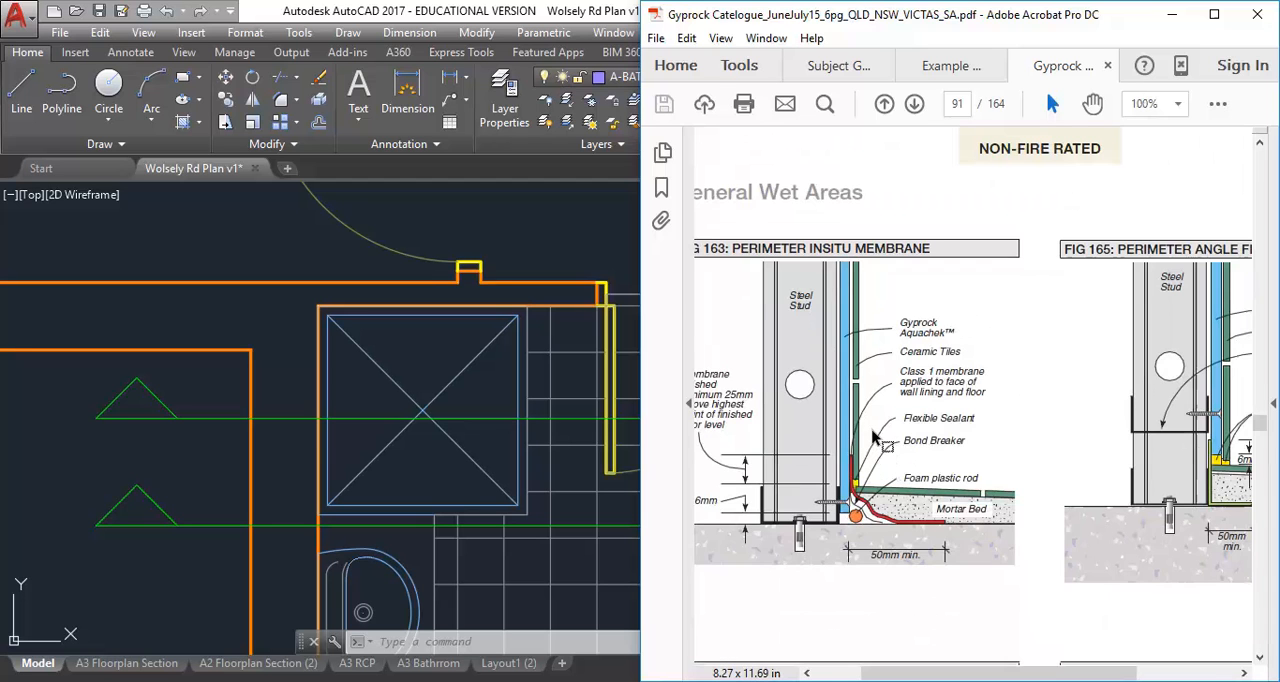
{"action": "scroll", "coordinate": [857, 479], "scroll_direction": "down", "scroll_amount": 2, "text": "ctrl"}
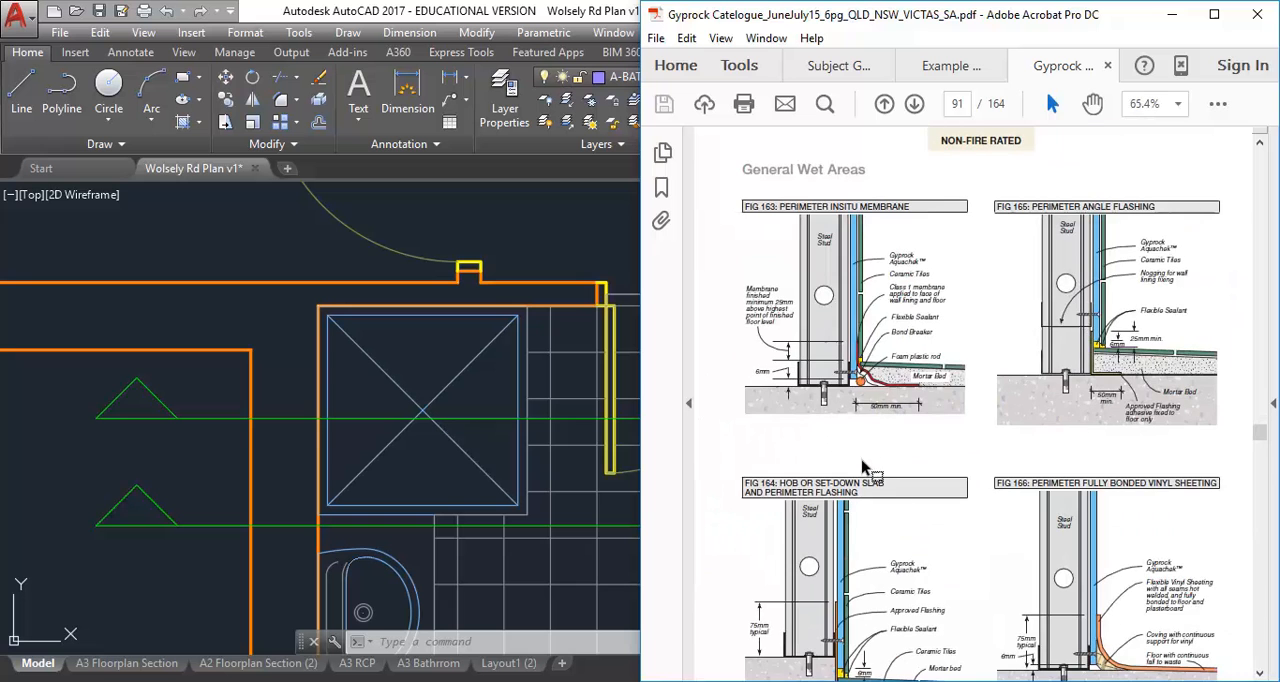
Go back to page 84 of the catalogue and examine Fig 146, the insitu-formed shower recess with Class 2 membrane
{"action": "scroll", "coordinate": [868, 409], "scroll_direction": "up", "scroll_amount": 10}
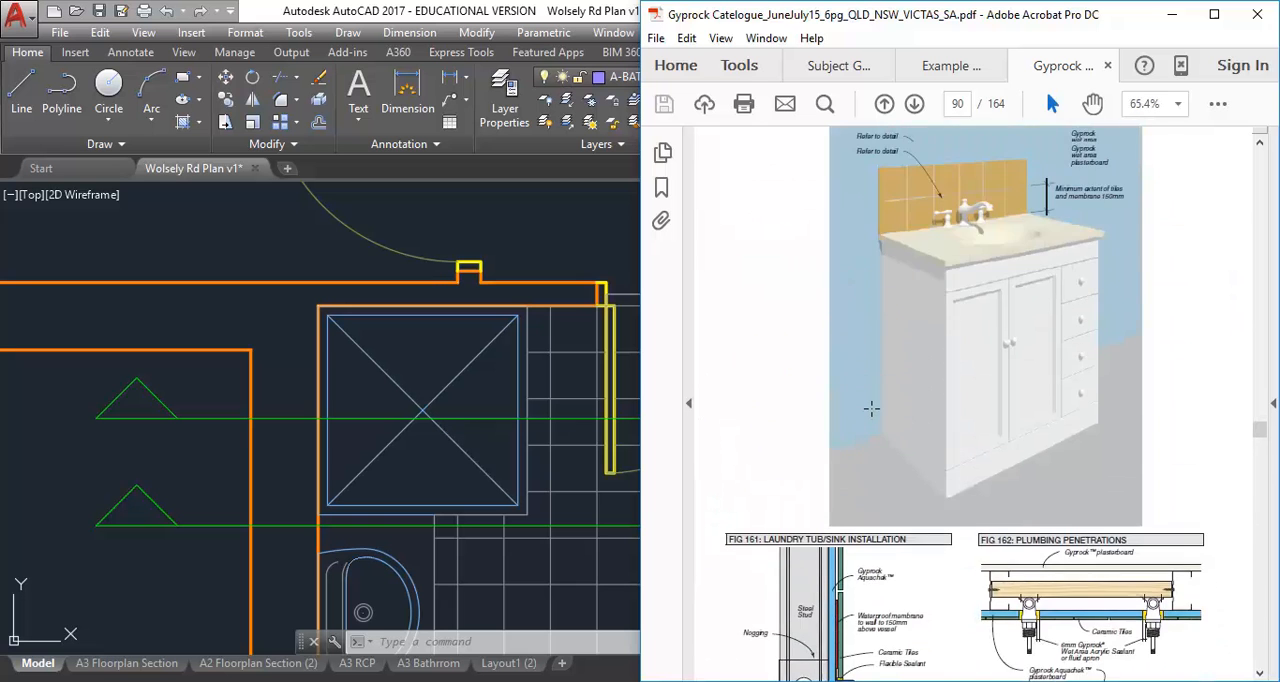
{"action": "scroll", "coordinate": [871, 407], "scroll_direction": "up", "scroll_amount": 15}
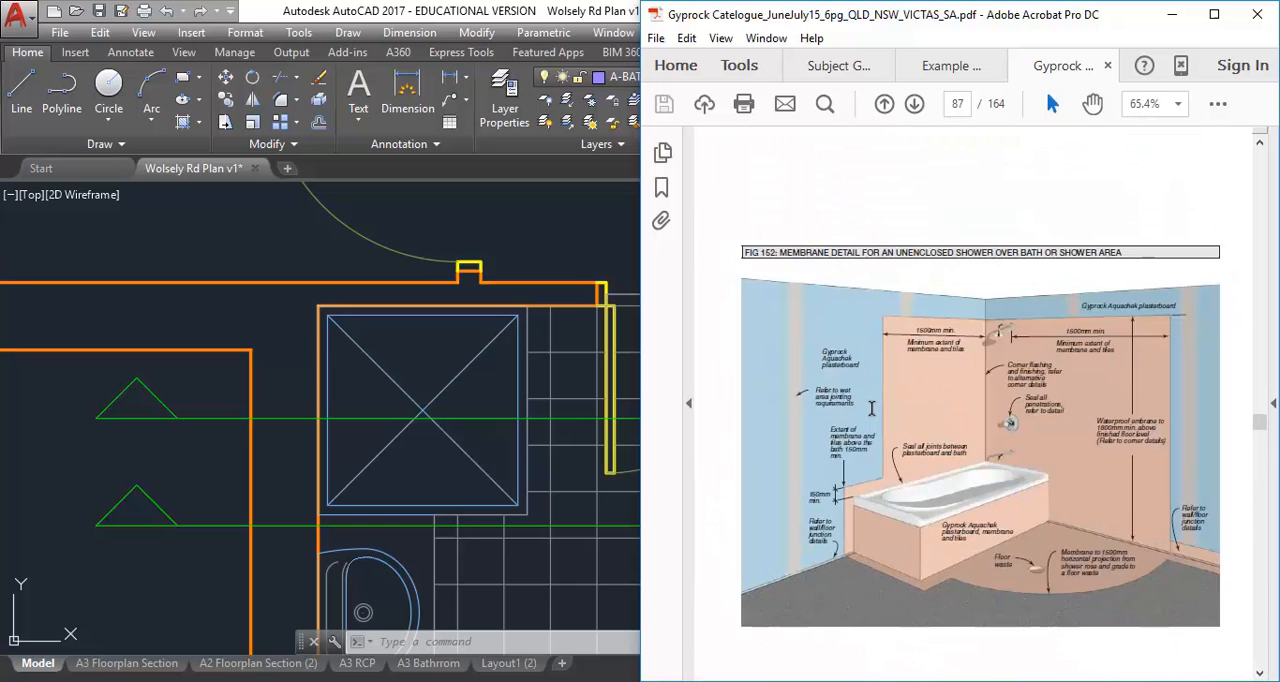
{"action": "scroll", "coordinate": [871, 407], "scroll_direction": "up", "scroll_amount": 12}
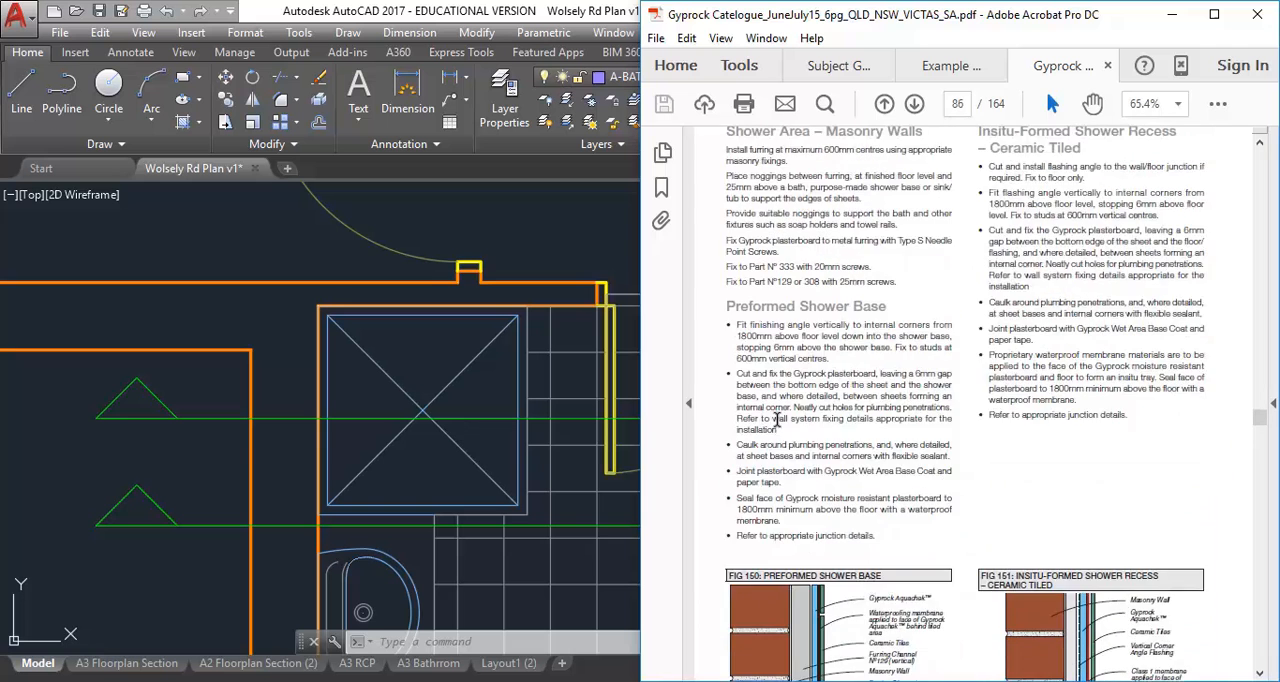
{"action": "scroll", "coordinate": [814, 409], "scroll_direction": "up", "scroll_amount": 10}
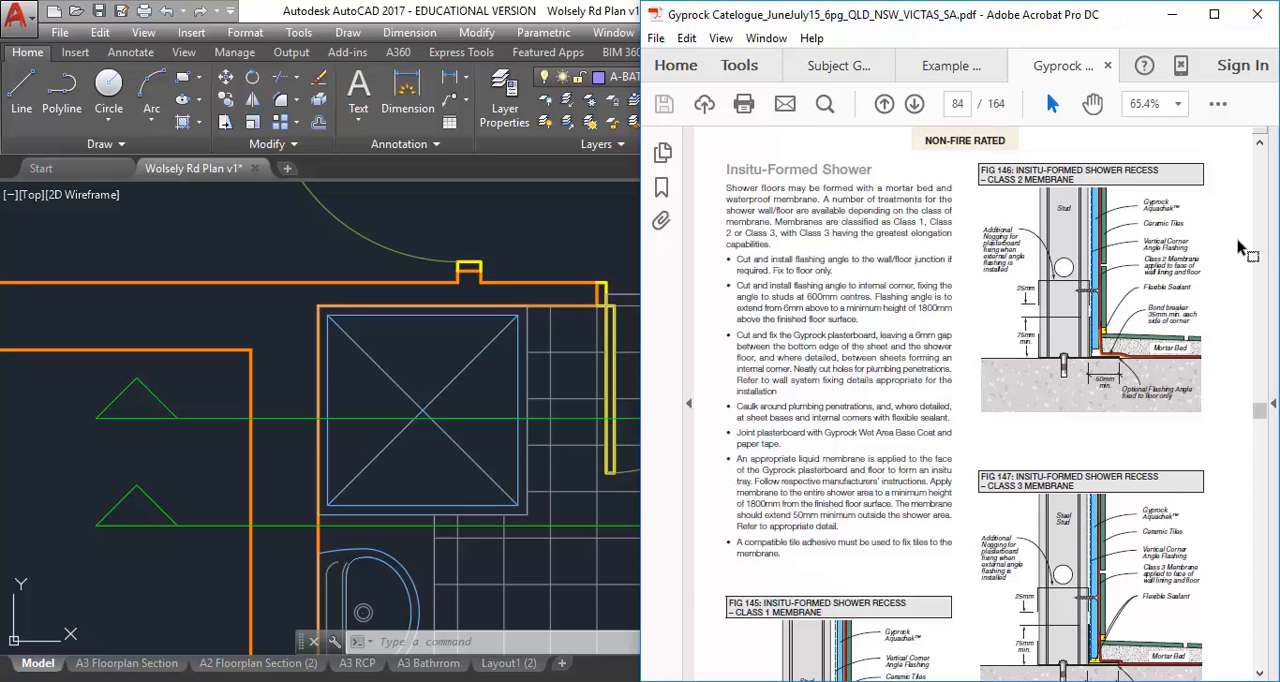
{"action": "mouse_move", "coordinate": [1083, 170]}
{"action": "left_mouse_down"}
{"action": "mouse_move", "coordinate": [1120, 174]}
{"action": "mouse_move", "coordinate": [1072, 184]}
{"action": "left_mouse_up"}
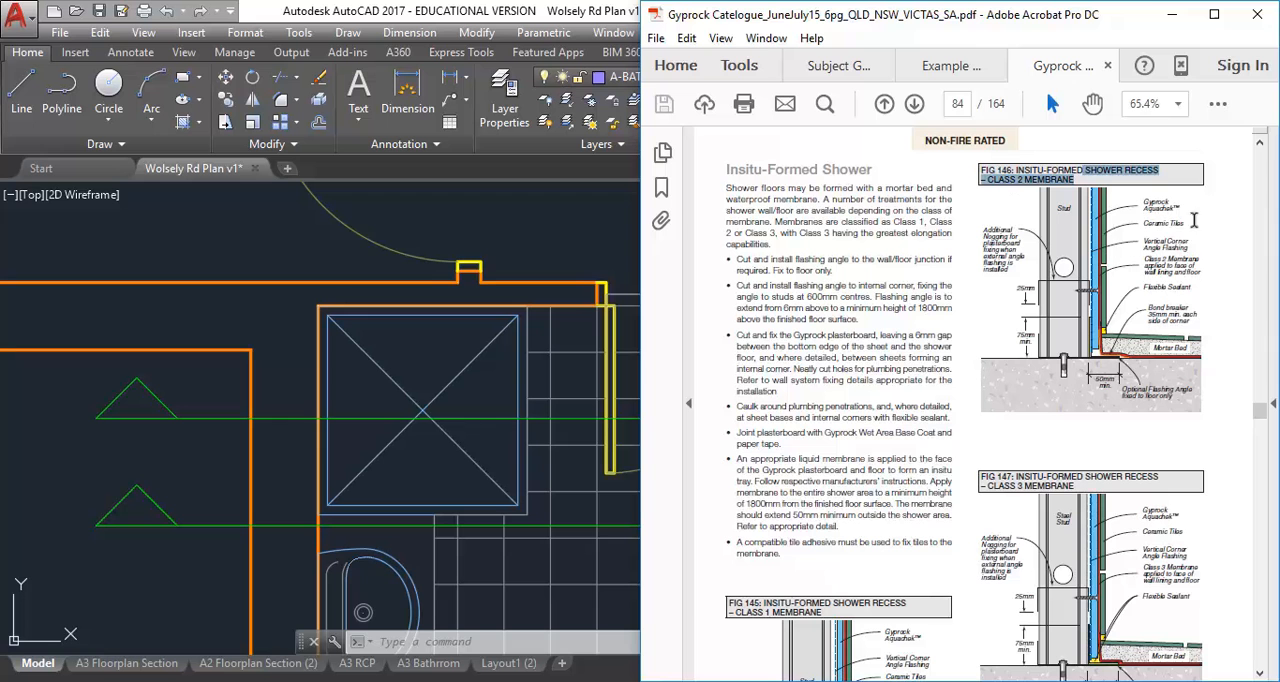
{"action": "left_click", "coordinate": [1257, 226]}
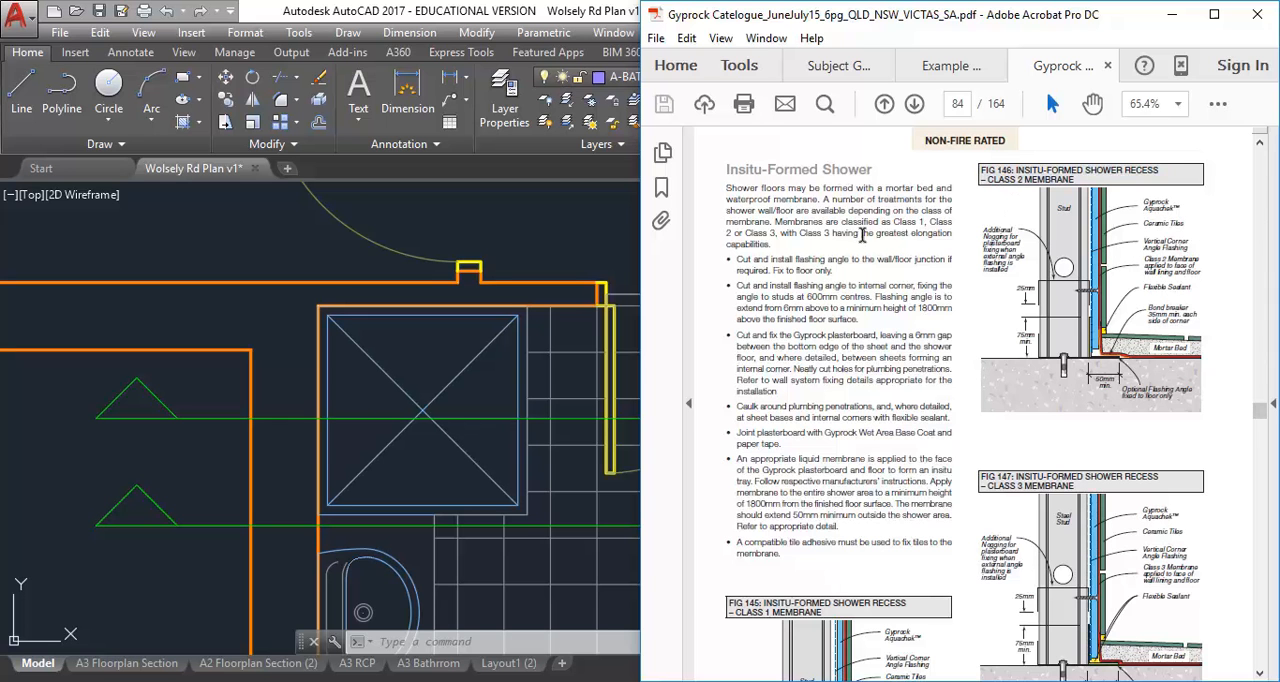
{"action": "scroll", "coordinate": [1230, 245], "scroll_direction": "up", "scroll_amount": 2, "text": "ctrl"}
{"action": "scroll", "coordinate": [963, 287], "scroll_direction": "up", "scroll_amount": 10}
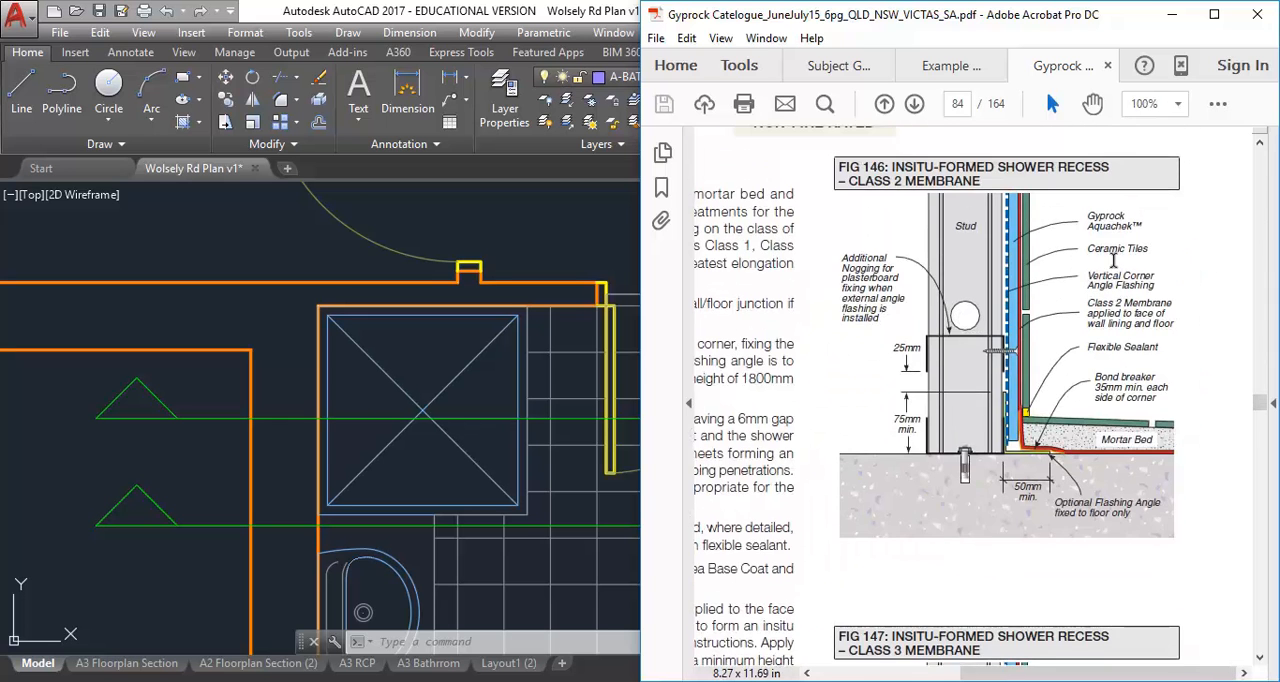
{"action": "scroll", "coordinate": [907, 332], "scroll_direction": "down", "scroll_amount": 10}
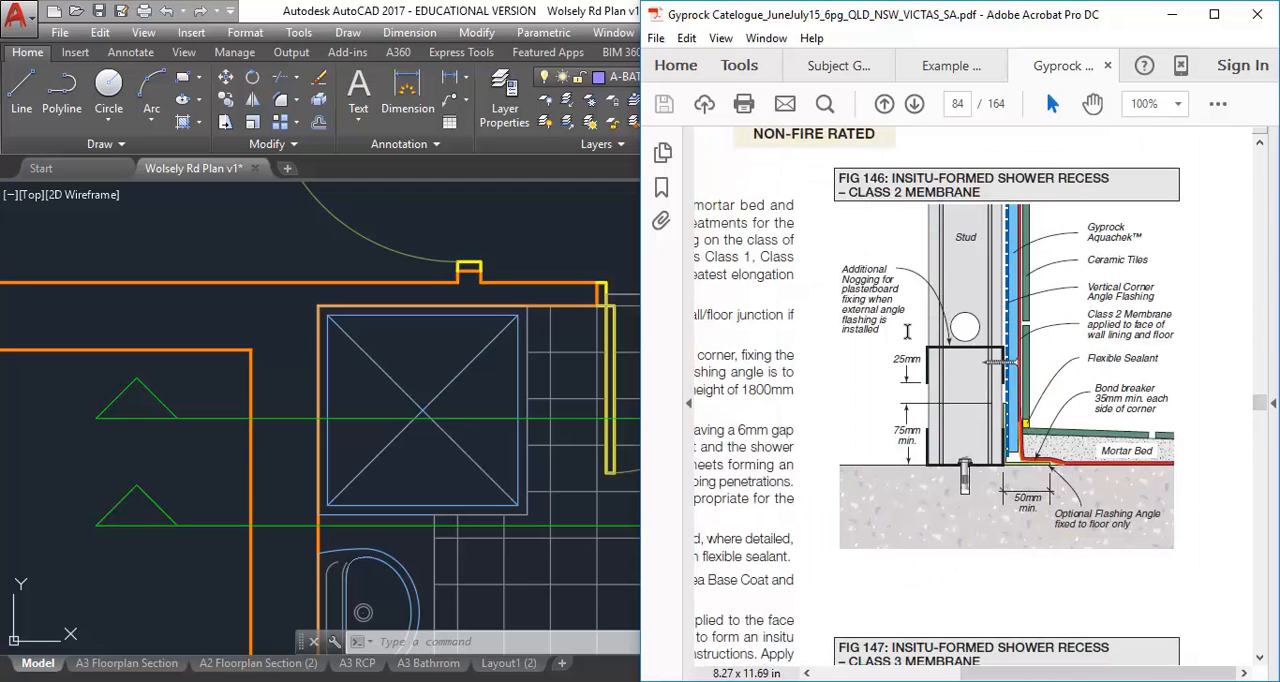
Arrange the AutoCAD plan and the Gyprock catalogue side by side, the plan wider, showing the whole bathroom beside Fig 146
{"action": "left_click", "coordinate": [331, 323]}
{"action": "middle_click_drag", "start_coordinate": [650, 414], "coordinate": [512, 406]}
{"action": "left_click", "coordinate": [1213, 11]}
{"action": "left_click_drag", "start_coordinate": [571, 16], "coordinate": [2, 240]}
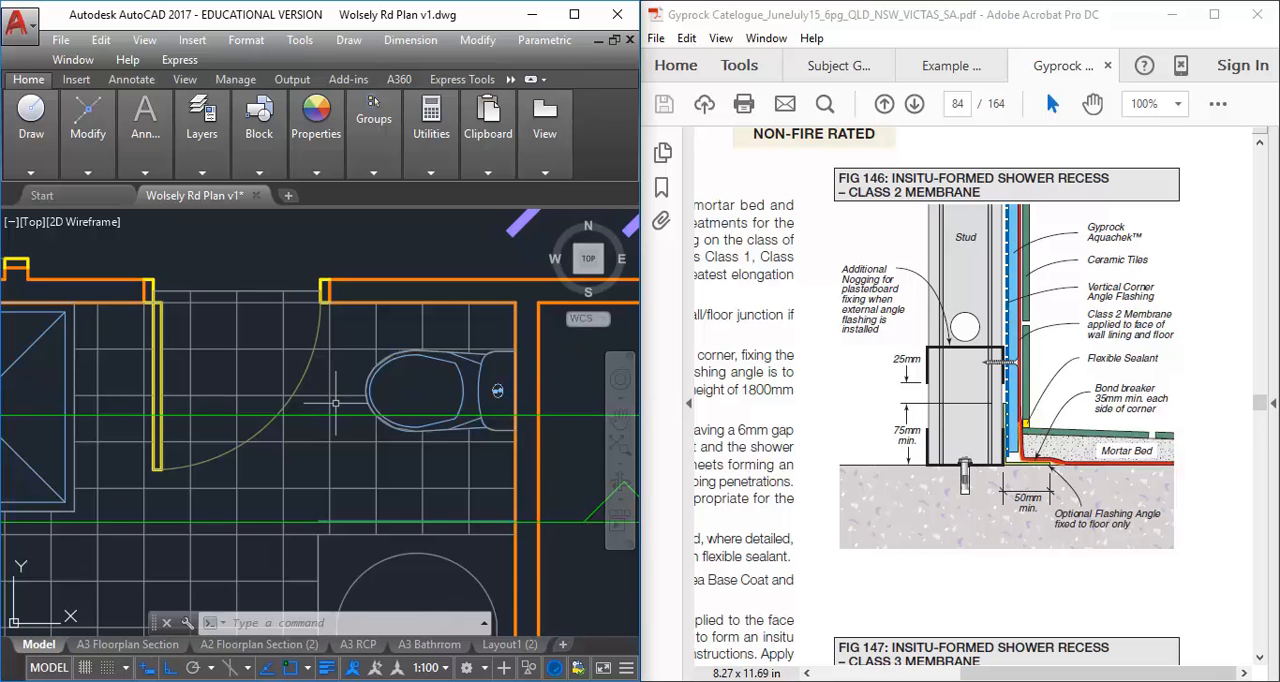
{"action": "left_click", "coordinate": [413, 565]}
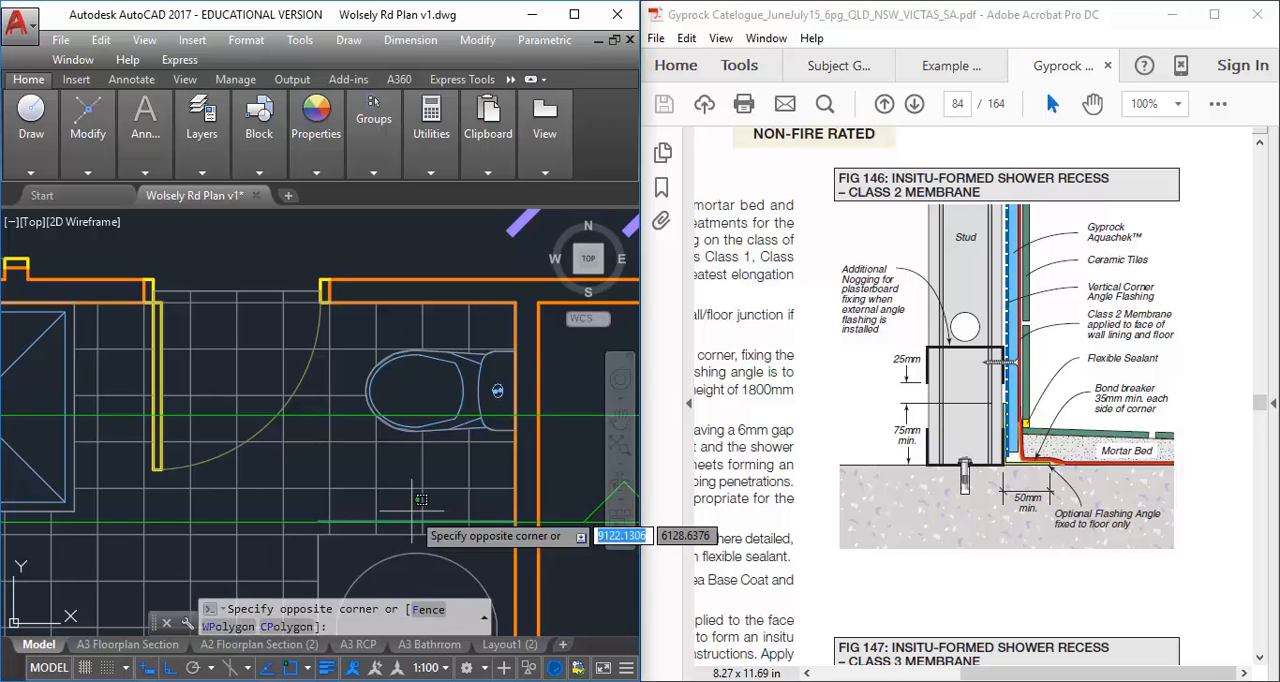
{"action": "left_click_drag", "start_coordinate": [640, 172], "coordinate": [795, 155]}
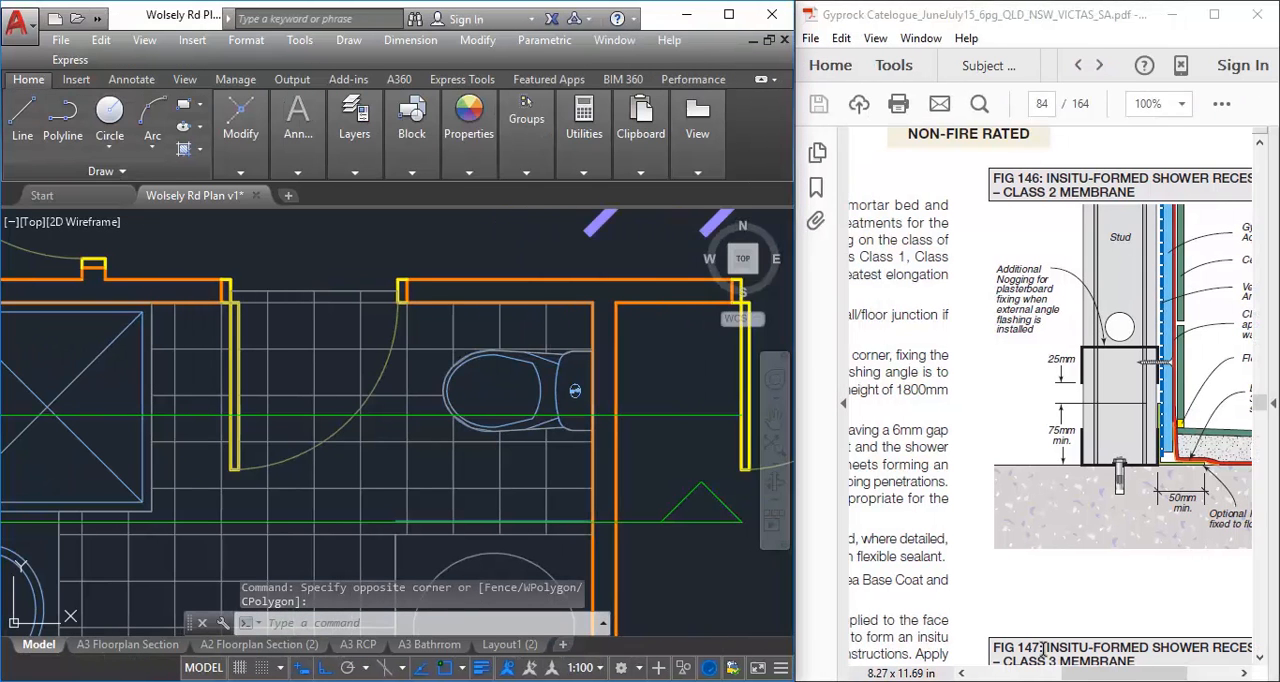
{"action": "left_click_drag", "start_coordinate": [1111, 674], "coordinate": [1144, 674]}
{"action": "left_click", "coordinate": [421, 317]}
{"action": "scroll", "coordinate": [238, 352], "scroll_direction": "down", "scroll_amount": 5}
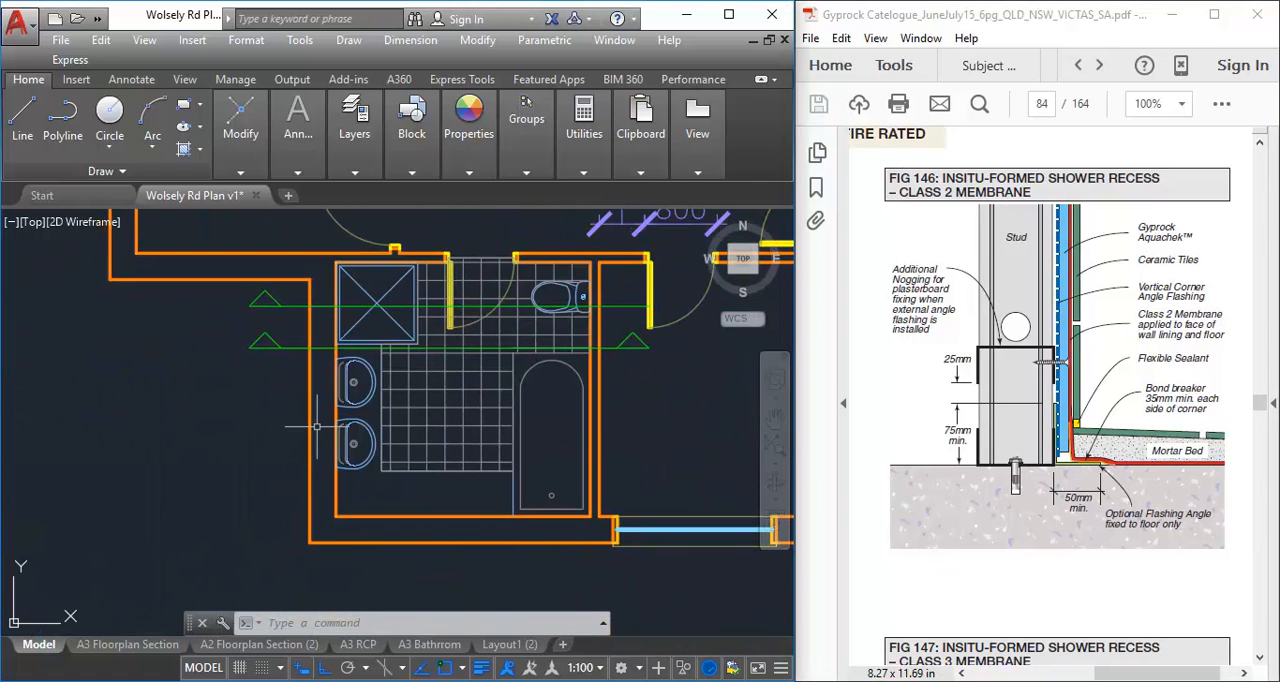
Draw a vertical line about 8606 mm long from the shower's wall face at the upper section line down past the dimensions
{"action": "scroll", "coordinate": [136, 416], "scroll_direction": "down", "scroll_amount": 5}
{"action": "middle_click_drag", "start_coordinate": [111, 463], "coordinate": [132, 438]}
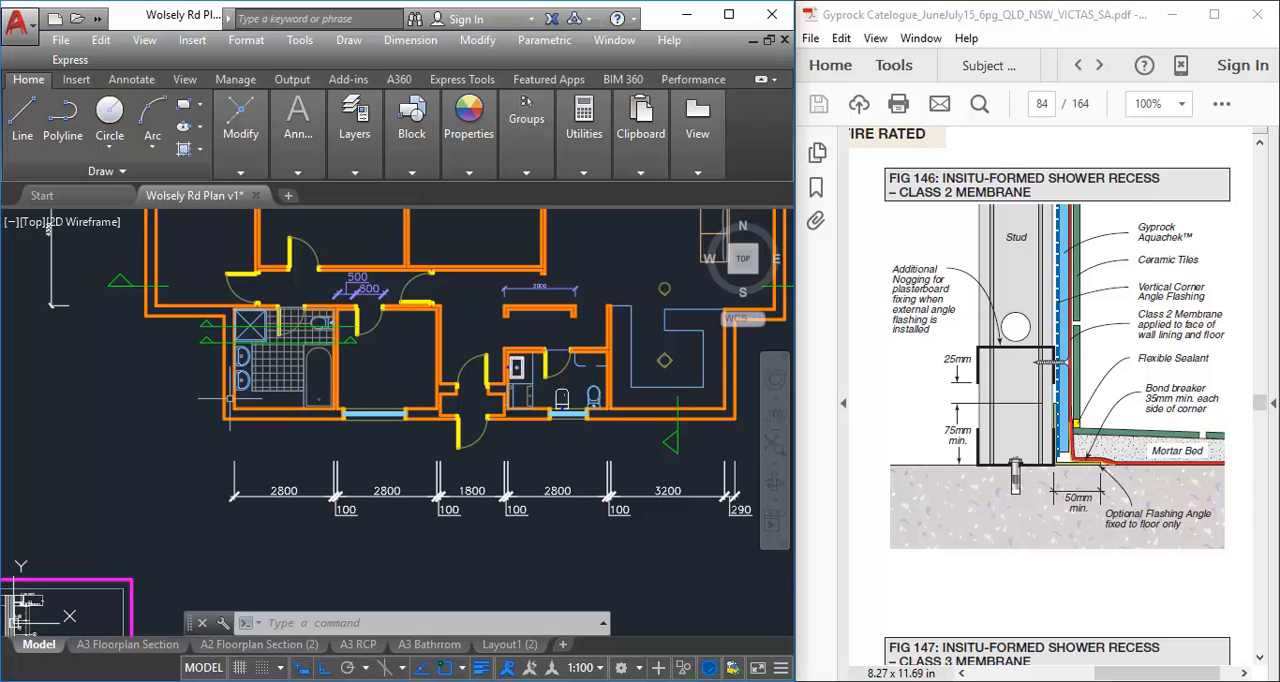
{"action": "scroll", "coordinate": [215, 318], "scroll_direction": "up", "scroll_amount": 5}
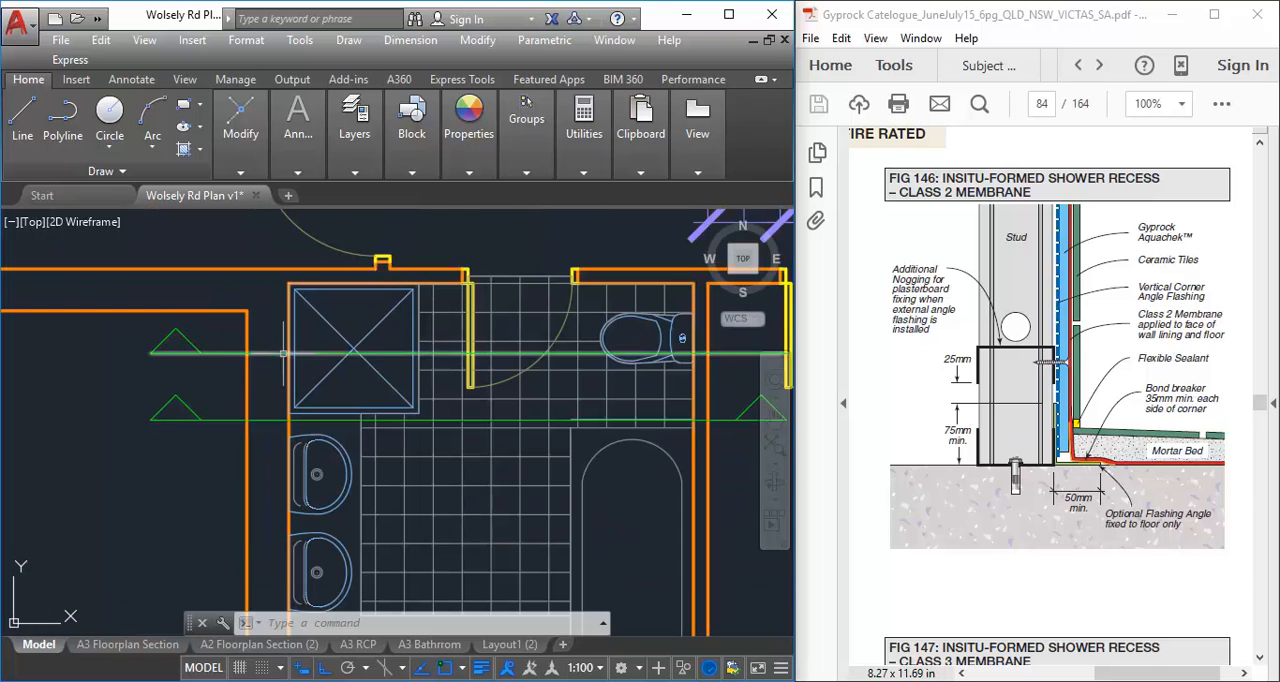
{"action": "scroll", "coordinate": [284, 353], "scroll_direction": "up", "scroll_amount": 2}
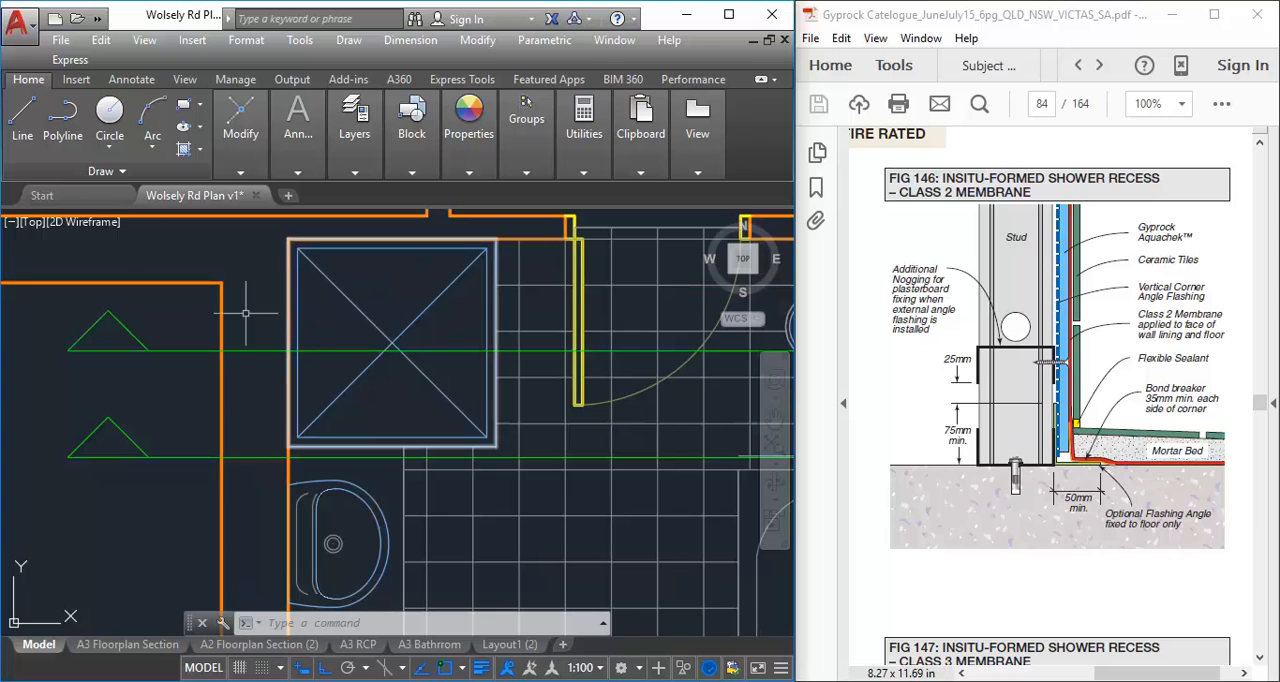
{"action": "left_click", "coordinate": [20, 122]}
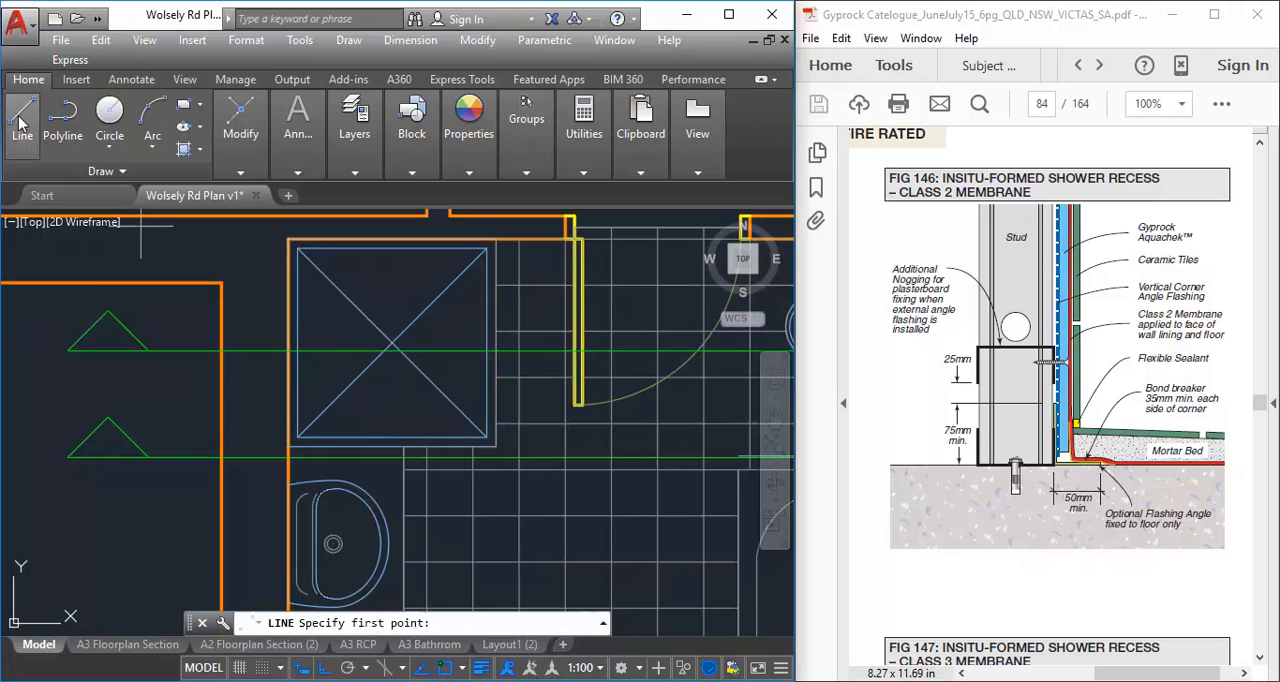
{"action": "left_click", "coordinate": [289, 351]}
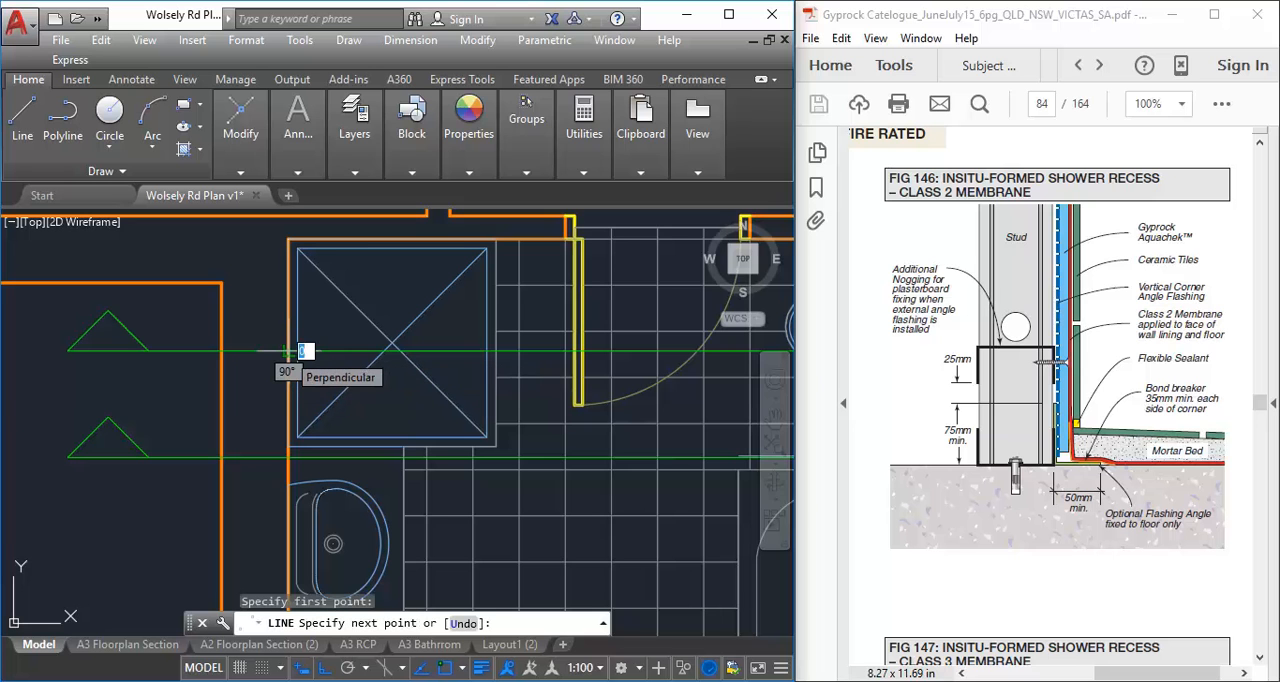
{"action": "scroll", "coordinate": [289, 351], "scroll_direction": "down", "scroll_amount": 8}
{"action": "middle_click_drag", "start_coordinate": [308, 525], "coordinate": [276, 400]}
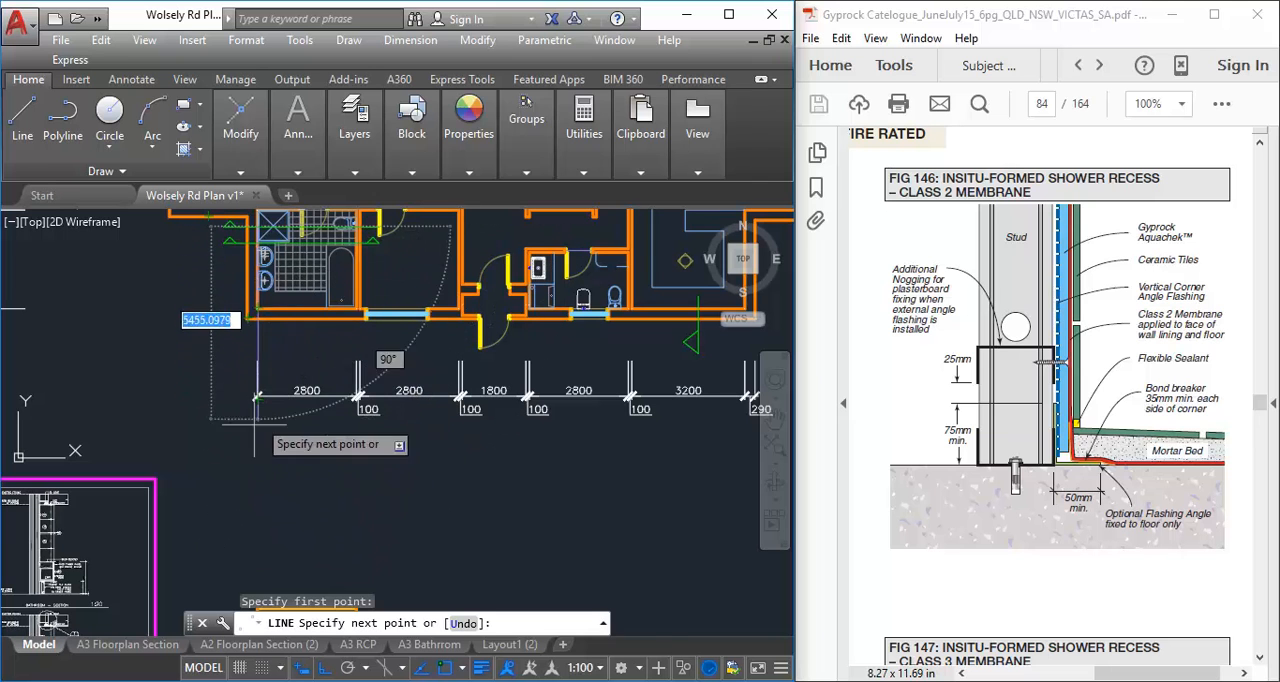
{"action": "left_click", "coordinate": [267, 528]}
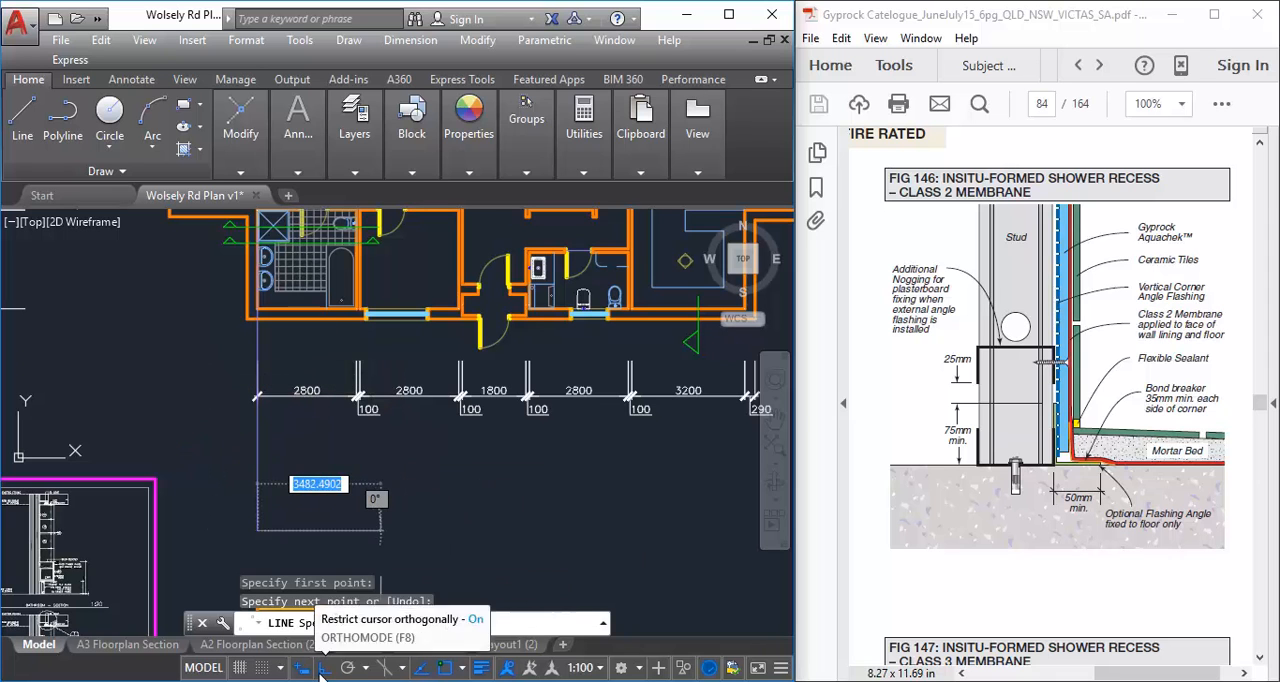
{"action": "right_click", "coordinate": [384, 316]}
{"action": "left_click", "coordinate": [415, 334]}
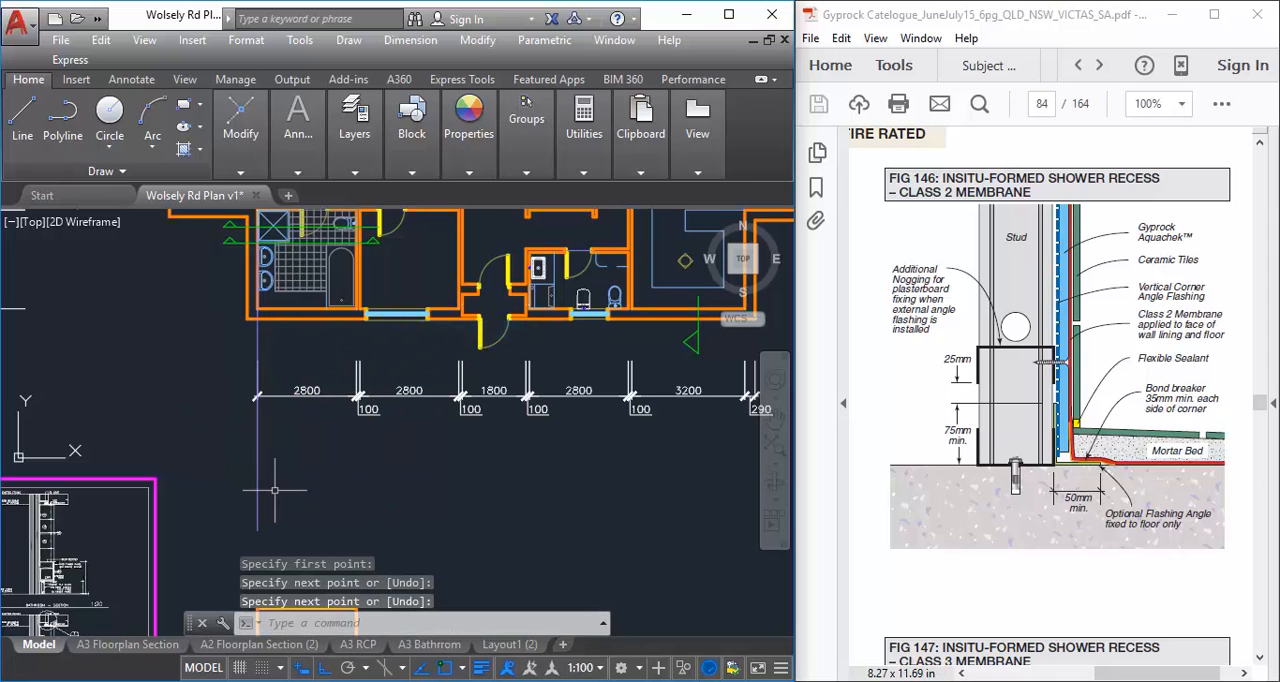
Make A-WALL-CUT the current layer
{"action": "mouse_move", "coordinate": [483, 188]}
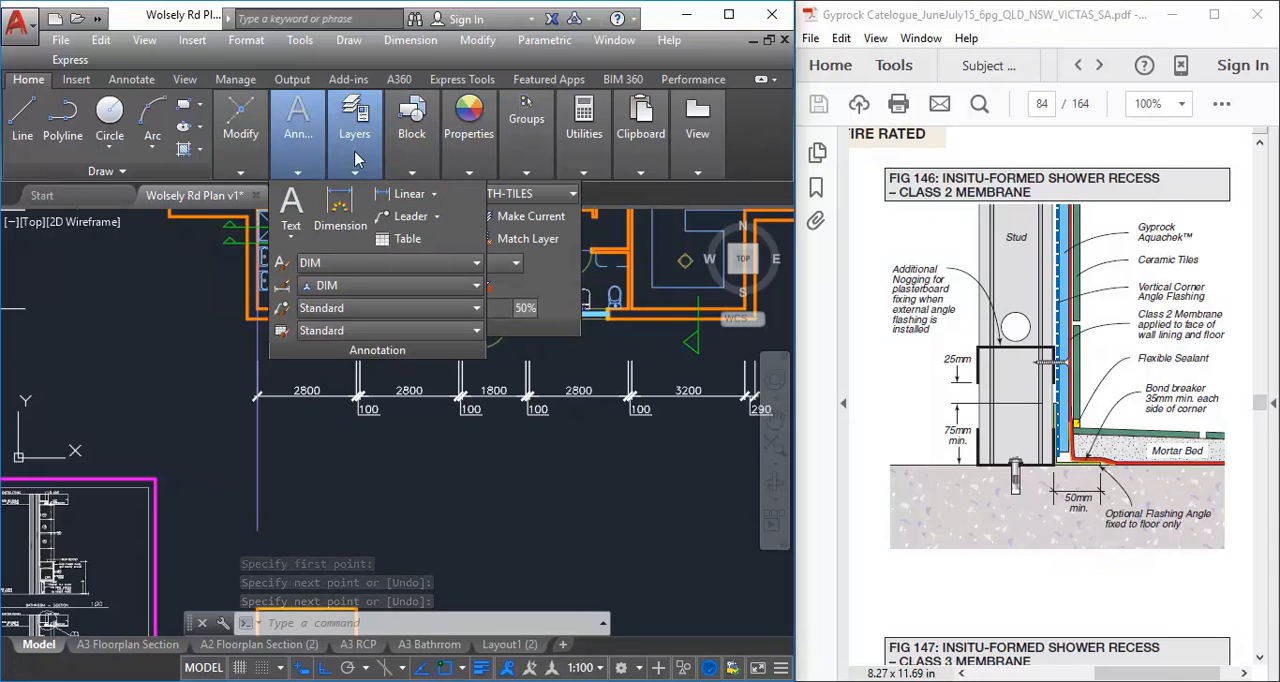
{"action": "mouse_move", "coordinate": [355, 157]}
{"action": "left_click", "coordinate": [468, 193]}
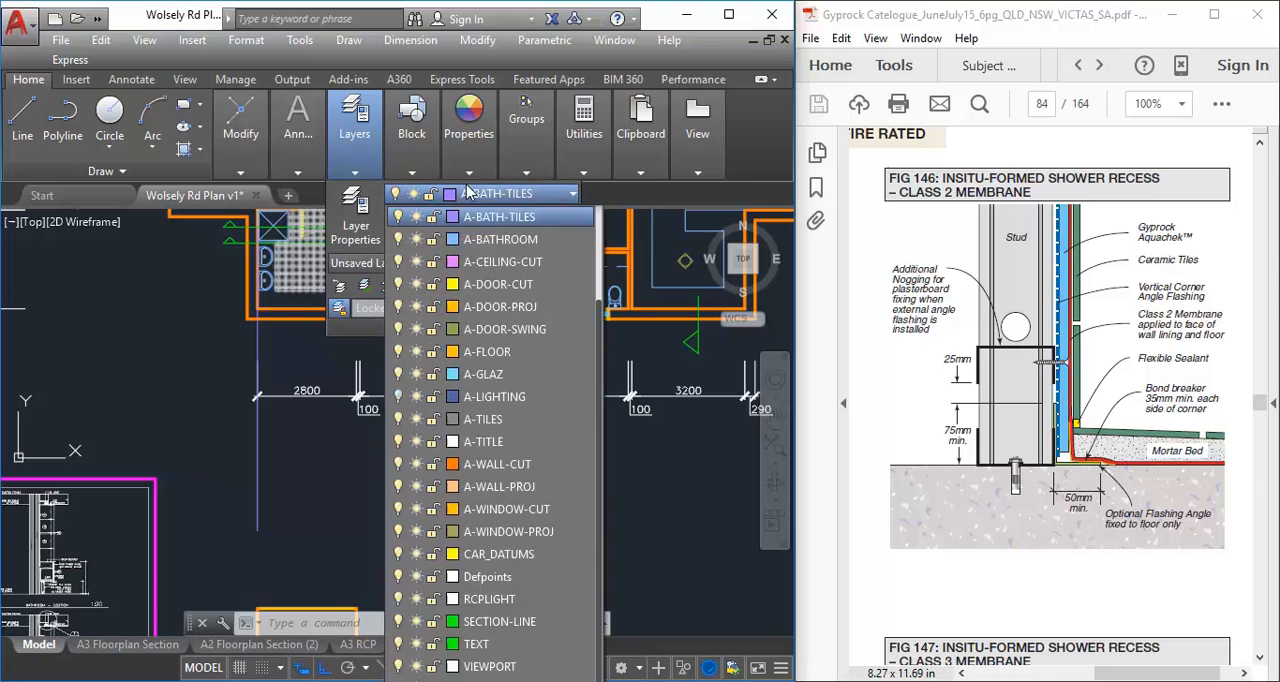
{"action": "left_click", "coordinate": [500, 464]}
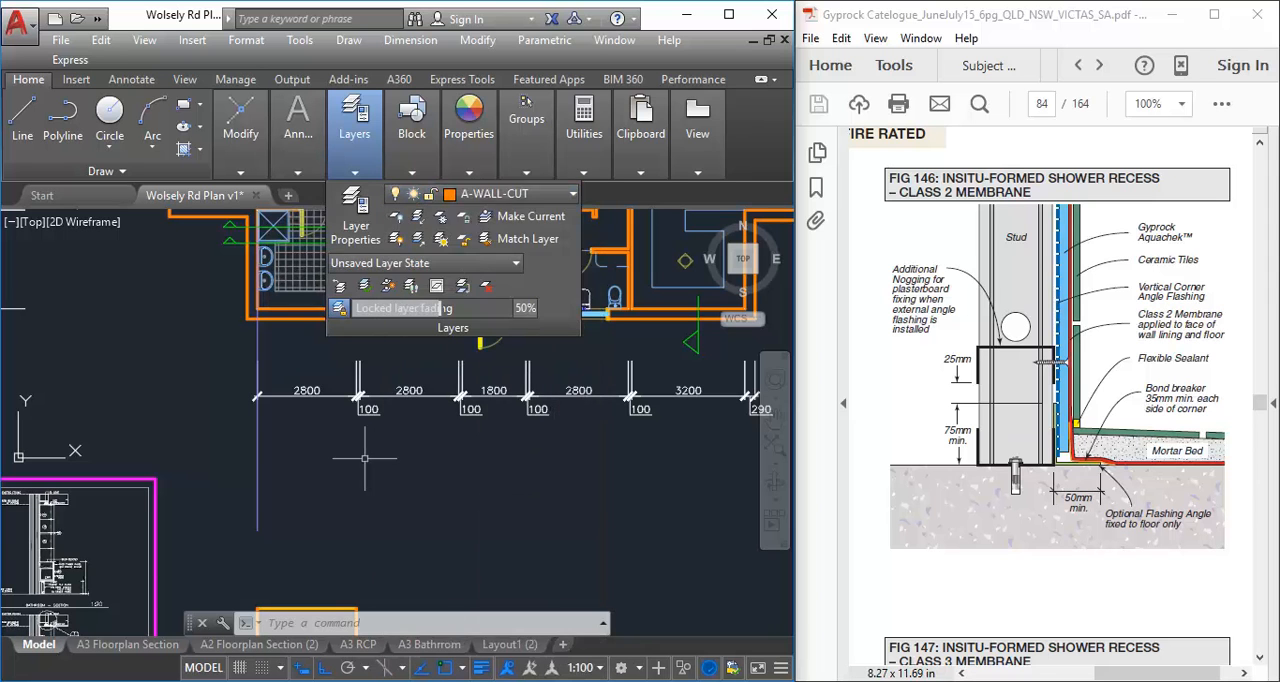
Assign the projected vertical wall line to the A-WALL-CUT layer and clear the selection
{"action": "left_click", "coordinate": [258, 451]}
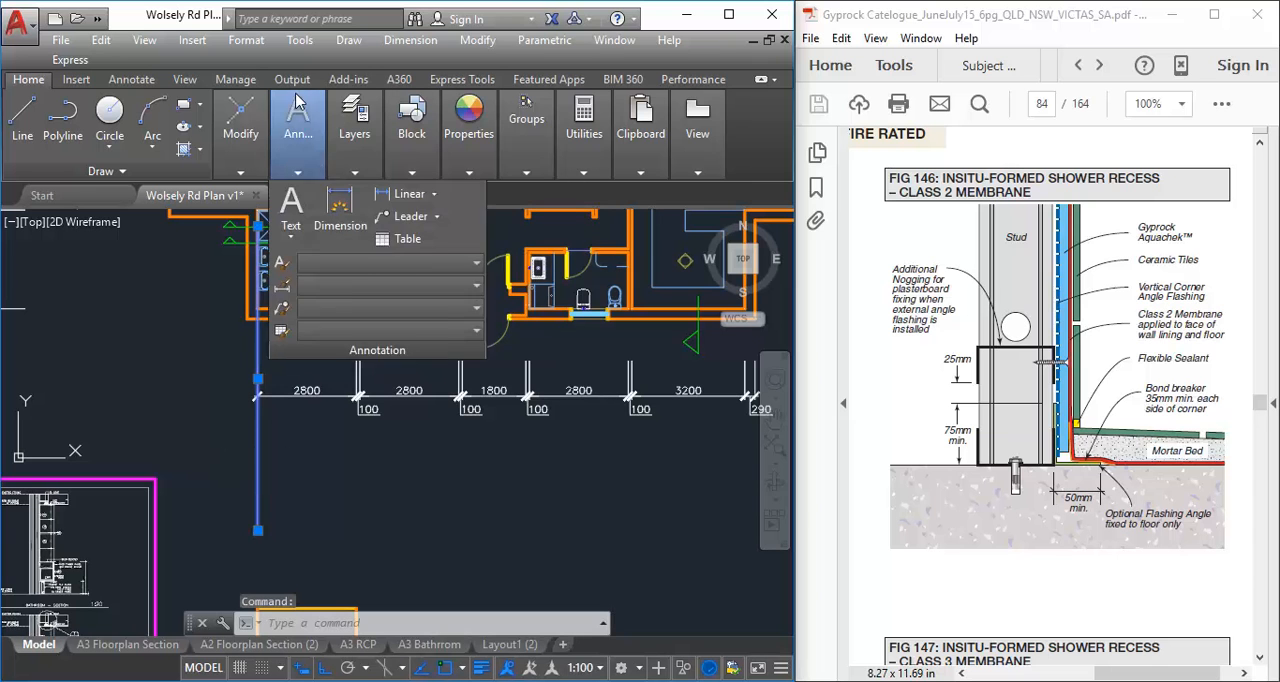
{"action": "mouse_move", "coordinate": [360, 133]}
{"action": "left_click", "coordinate": [485, 195]}
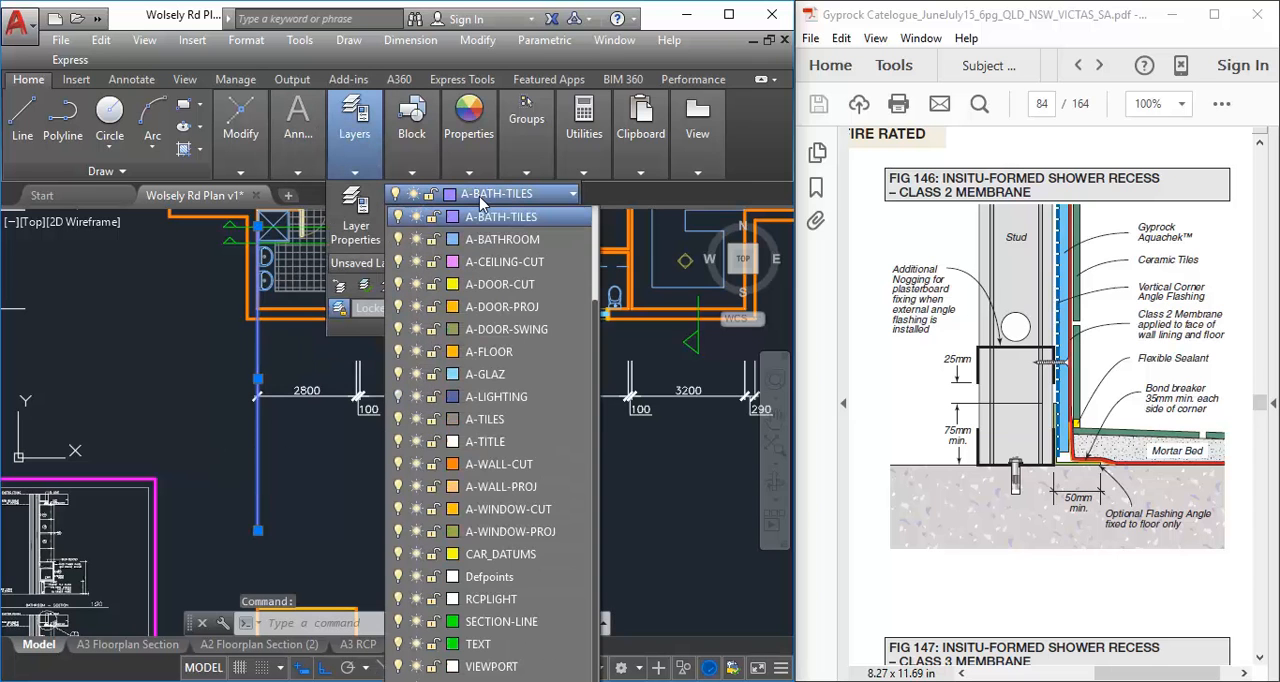
{"action": "left_click", "coordinate": [499, 464]}
{"action": "key", "text": "Escape"}
{"action": "key", "text": "Escape"}
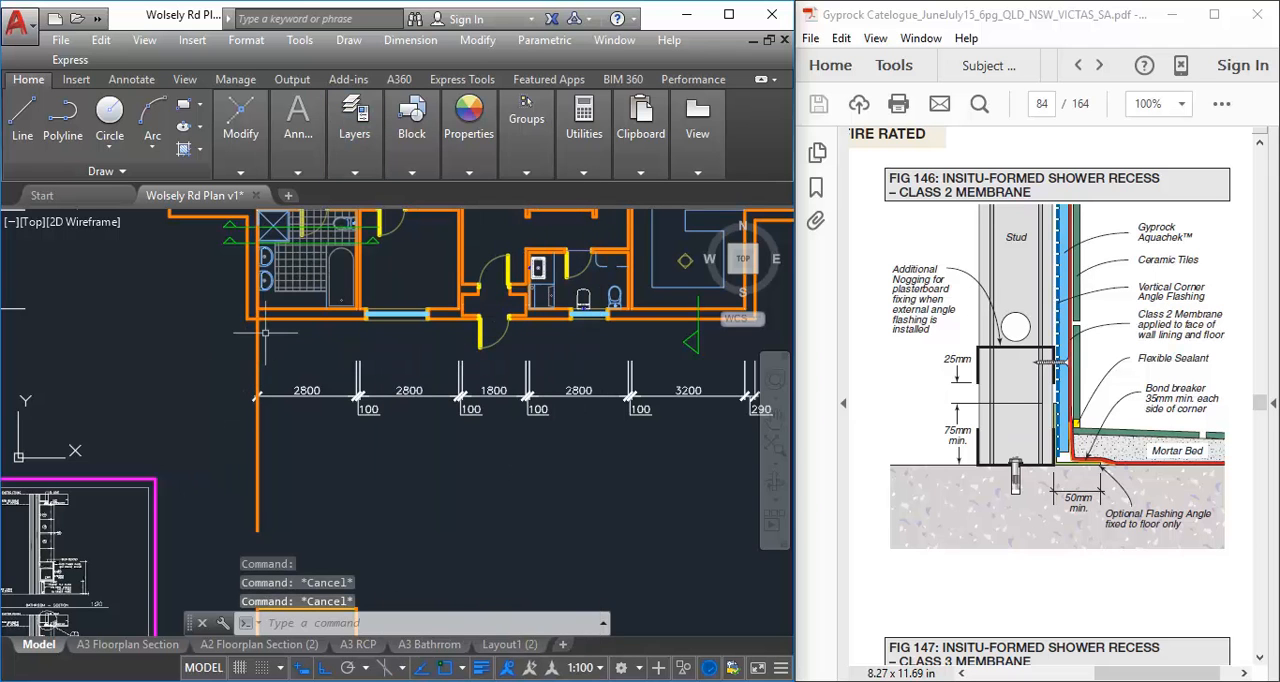
Examine the bathroom's external and internal walls around the shower, door openings and toilet along the section lines
{"action": "scroll", "coordinate": [270, 340], "scroll_direction": "up", "scroll_amount": 3}
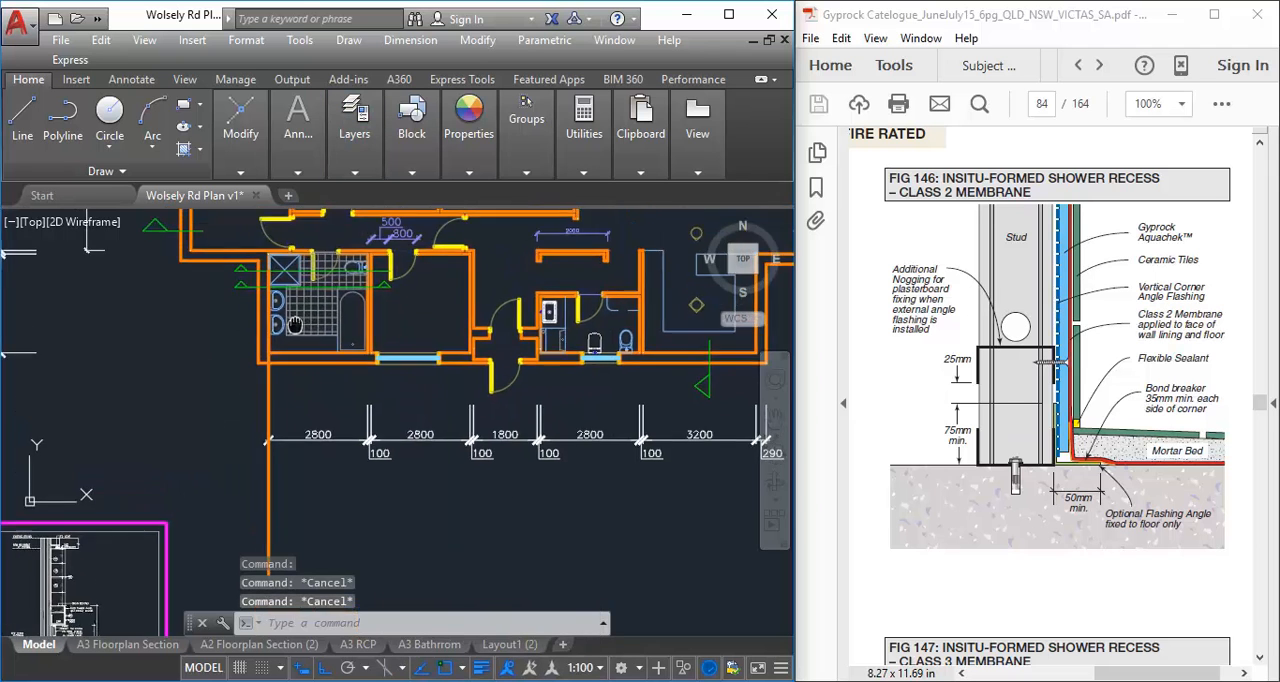
{"action": "scroll", "coordinate": [263, 324], "scroll_direction": "up", "scroll_amount": 2}
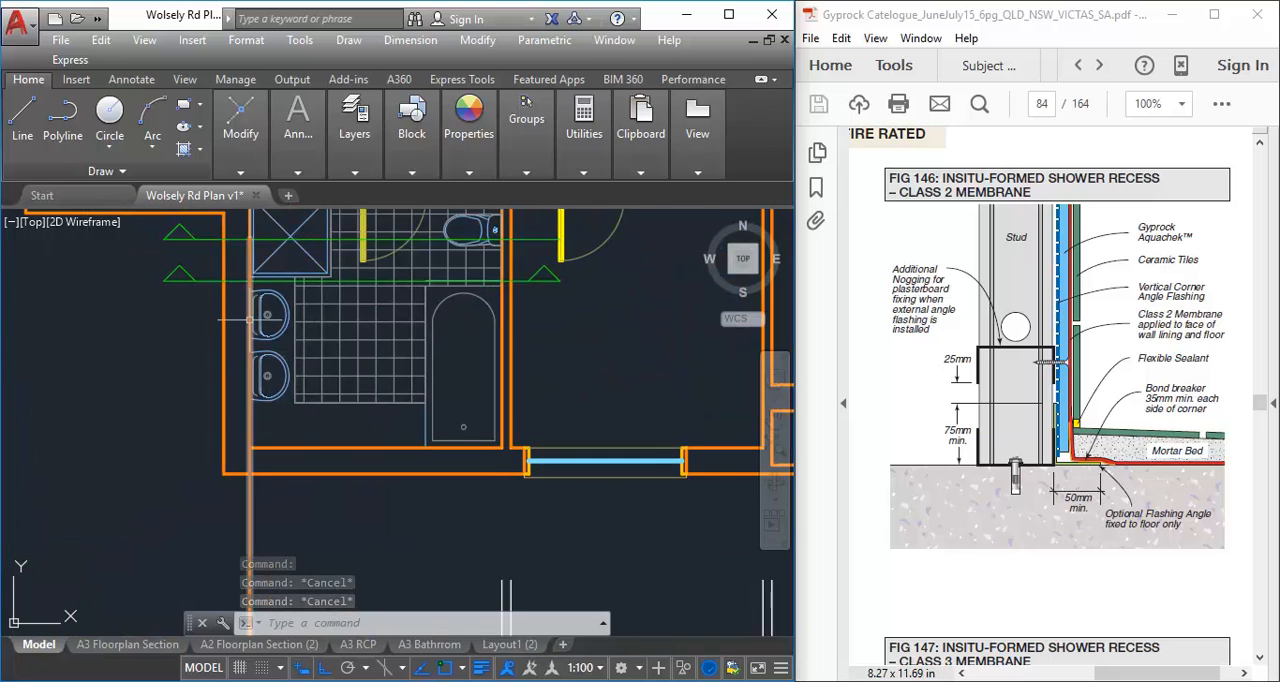
{"action": "scroll", "coordinate": [258, 320], "scroll_direction": "up", "scroll_amount": 2}
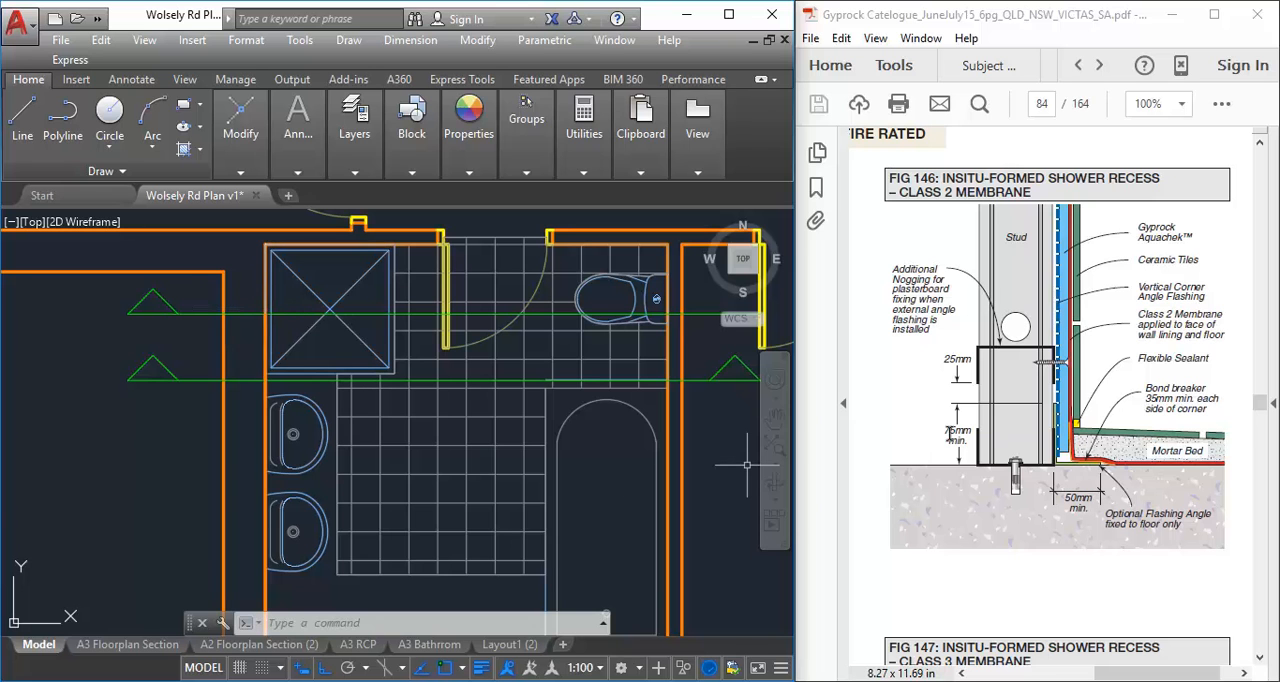
{"action": "scroll", "coordinate": [200, 463], "scroll_direction": "down", "scroll_amount": 3}
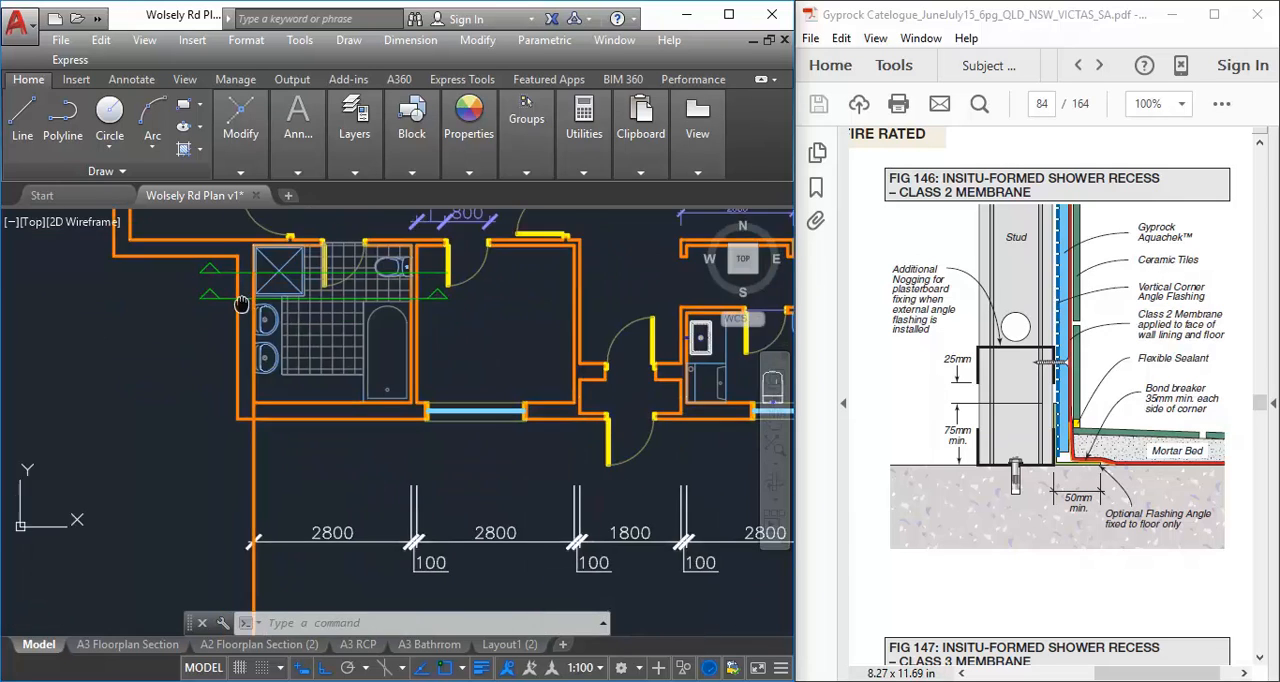
{"action": "middle_click_drag", "start_coordinate": [200, 463], "coordinate": [240, 461]}
{"action": "scroll", "coordinate": [270, 325], "scroll_direction": "up", "scroll_amount": 4}
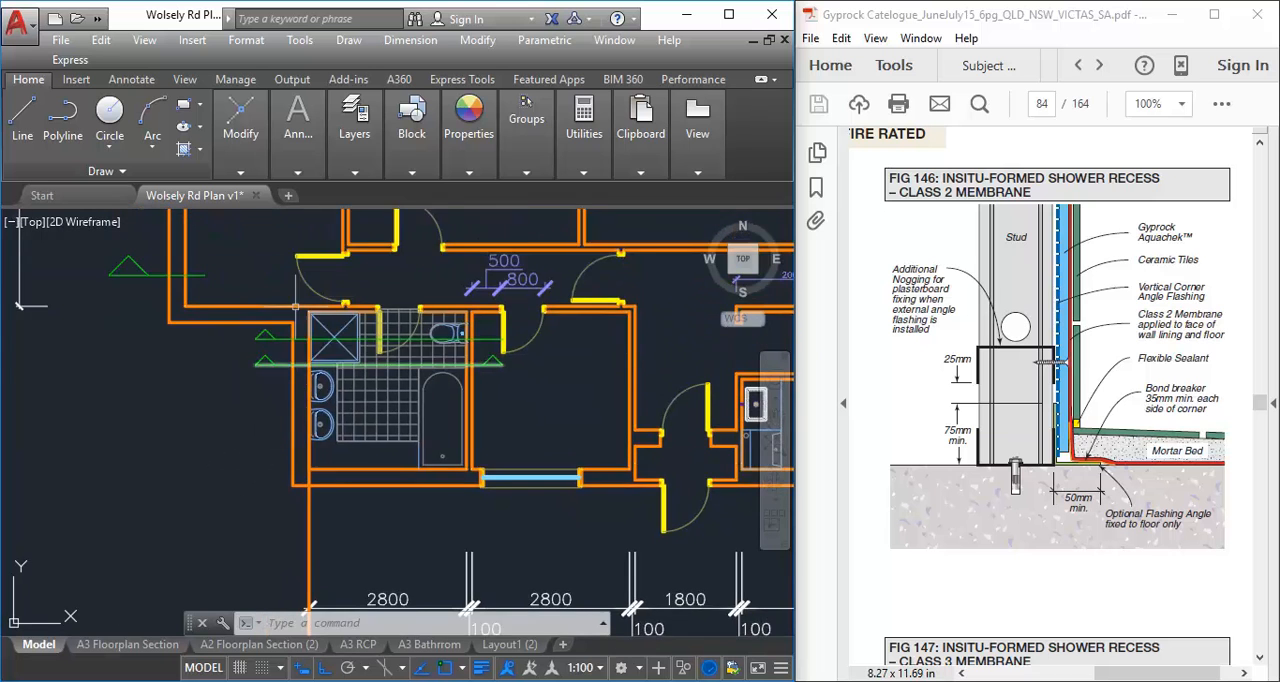
{"action": "middle_click_drag", "start_coordinate": [342, 390], "coordinate": [230, 388]}
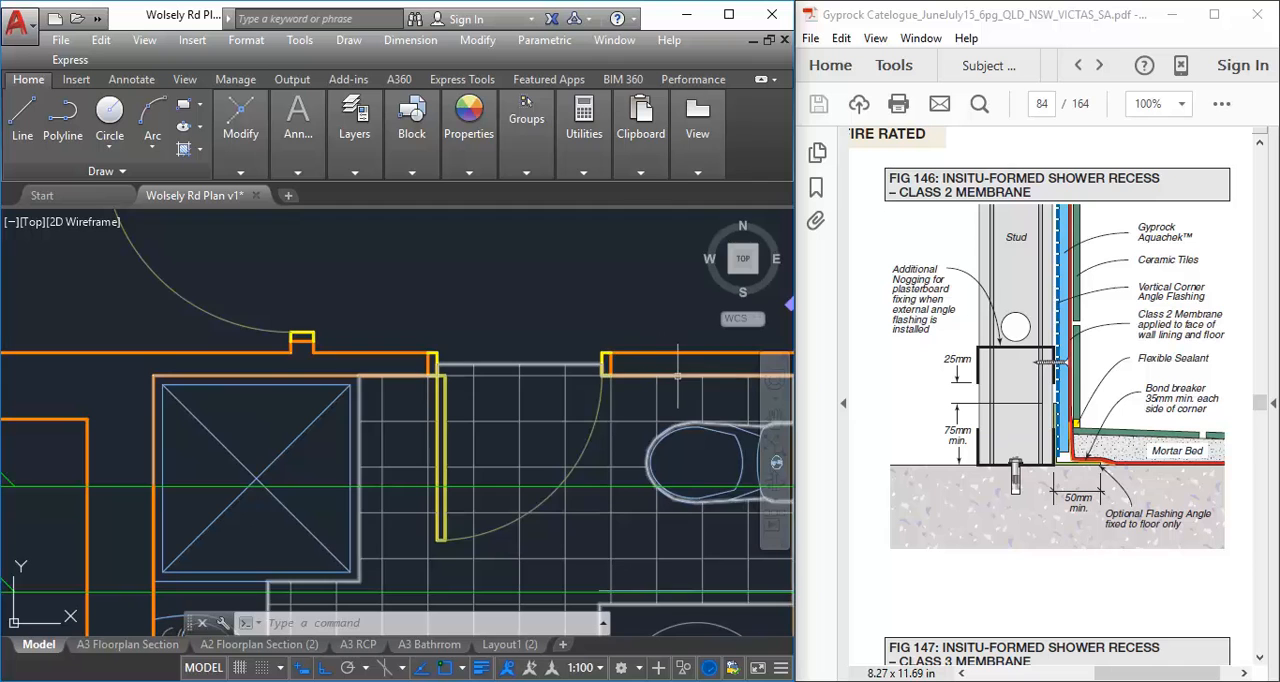
{"action": "middle_click_drag", "start_coordinate": [676, 362], "coordinate": [398, 373]}
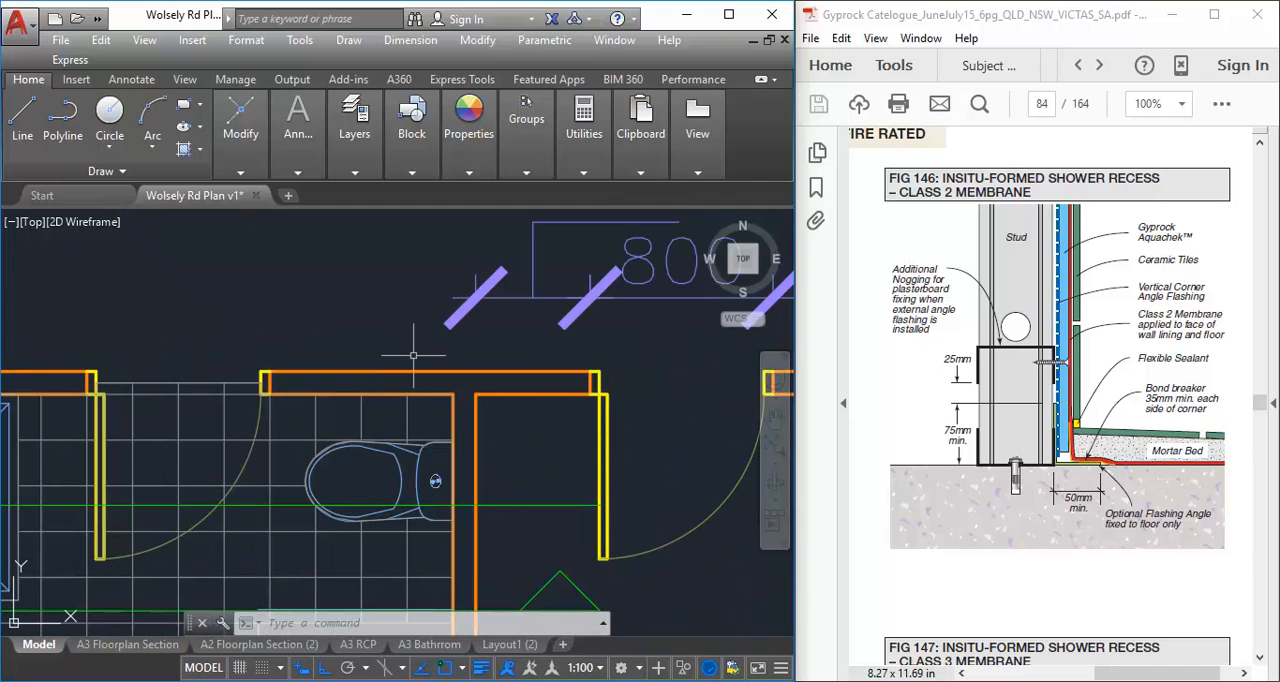
{"action": "mouse_move", "coordinate": [435, 481]}
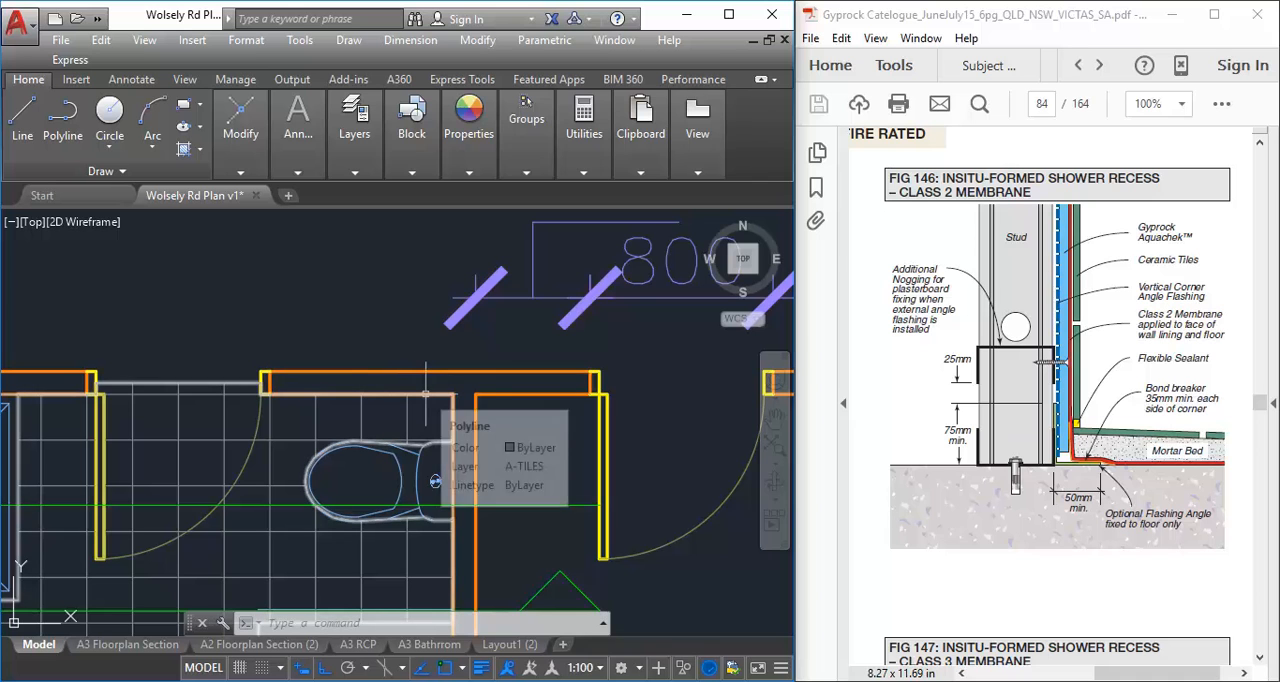
{"action": "mouse_move", "coordinate": [426, 393]}
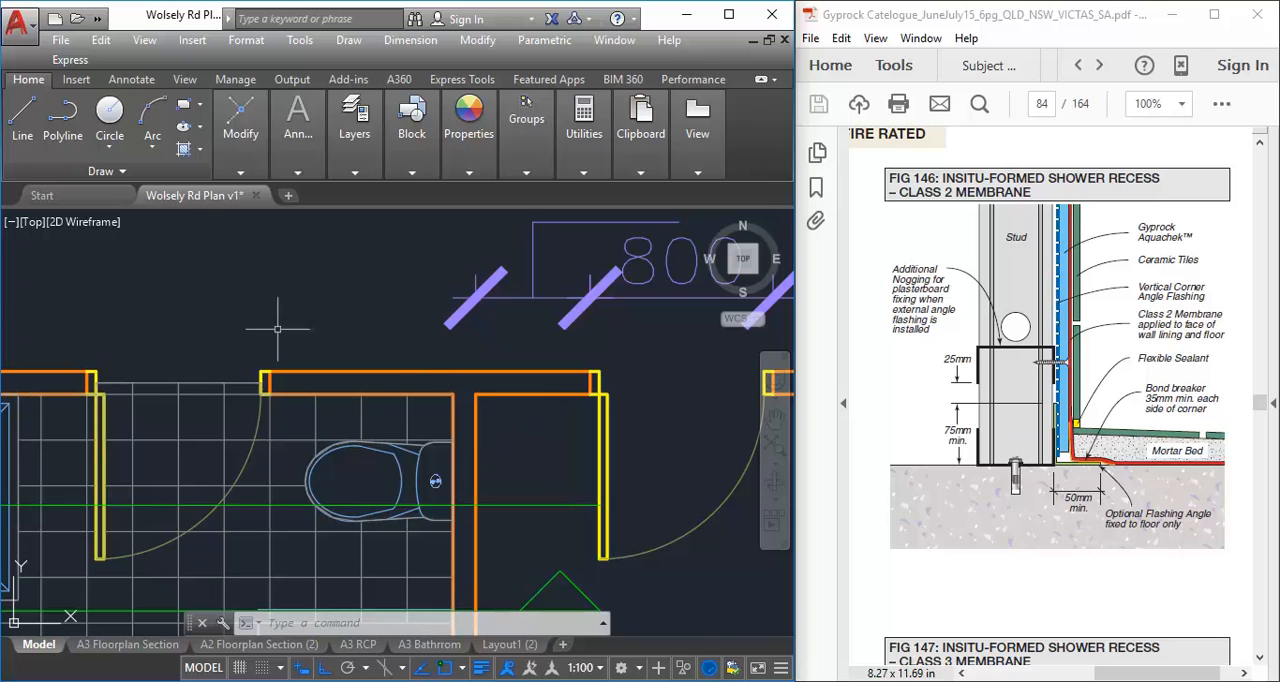
{"action": "scroll", "coordinate": [278, 436], "scroll_direction": "down", "scroll_amount": 6}
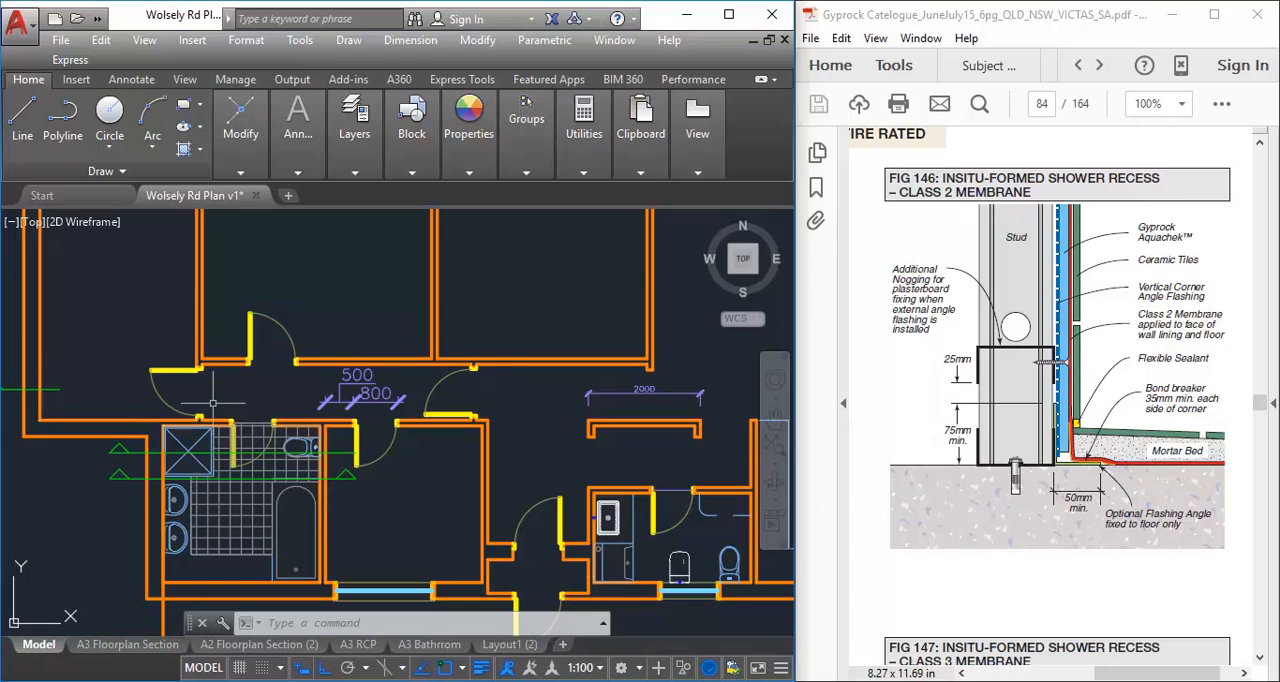
{"action": "scroll", "coordinate": [189, 357], "scroll_direction": "up", "scroll_amount": 4}
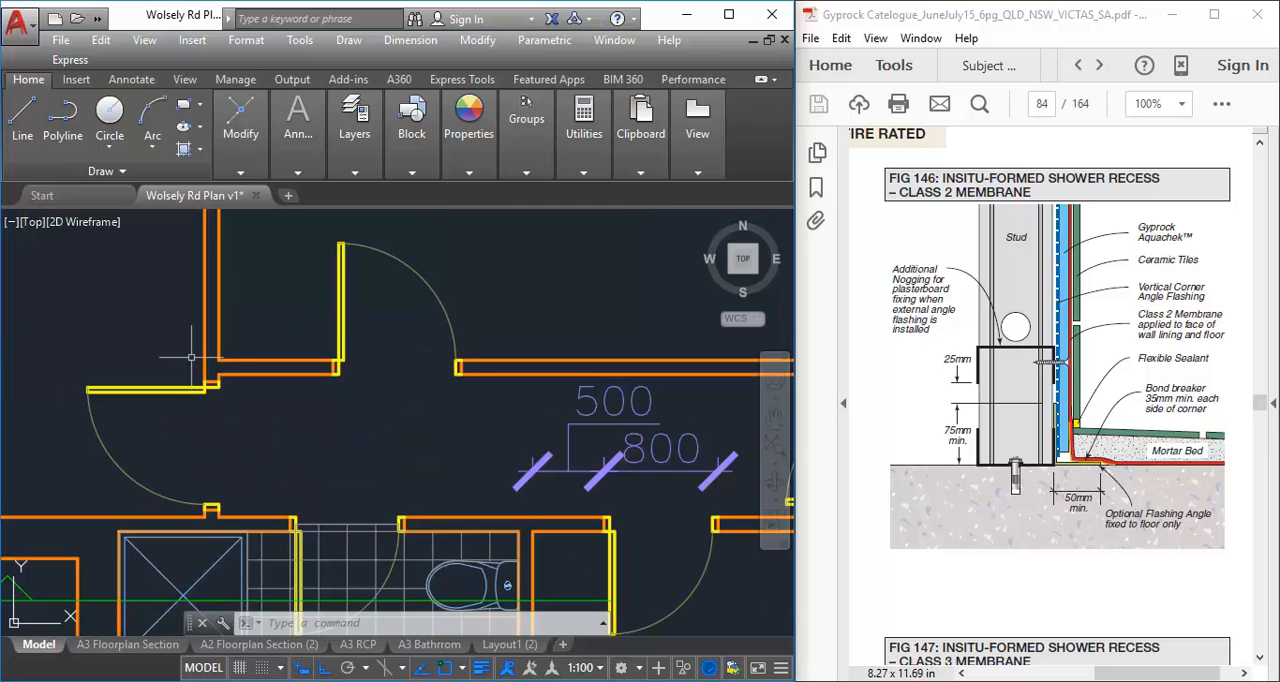
{"action": "mouse_move", "coordinate": [449, 527]}
{"action": "middle_mouse_down"}
{"action": "mouse_move", "coordinate": [355, 453]}
{"action": "mouse_move", "coordinate": [284, 432]}
{"action": "middle_mouse_up"}
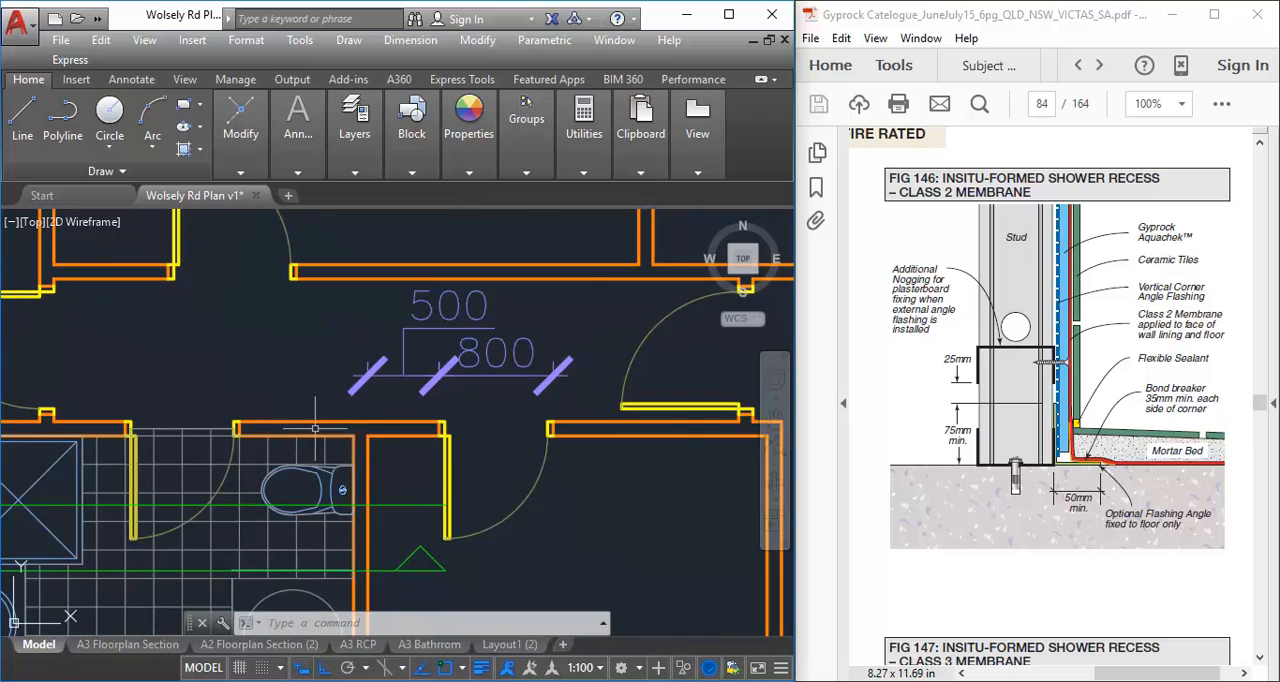
{"action": "scroll", "coordinate": [316, 429], "scroll_direction": "up", "scroll_amount": 3}
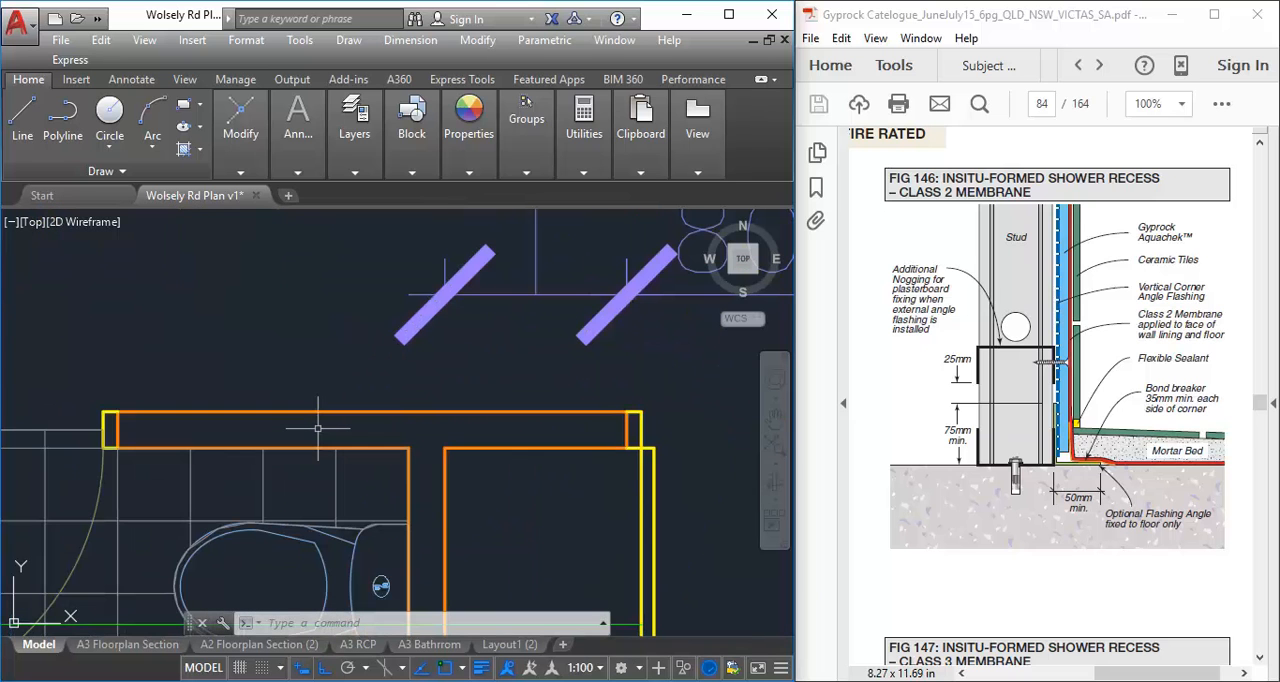
{"action": "scroll", "coordinate": [317, 428], "scroll_direction": "down", "scroll_amount": 4}
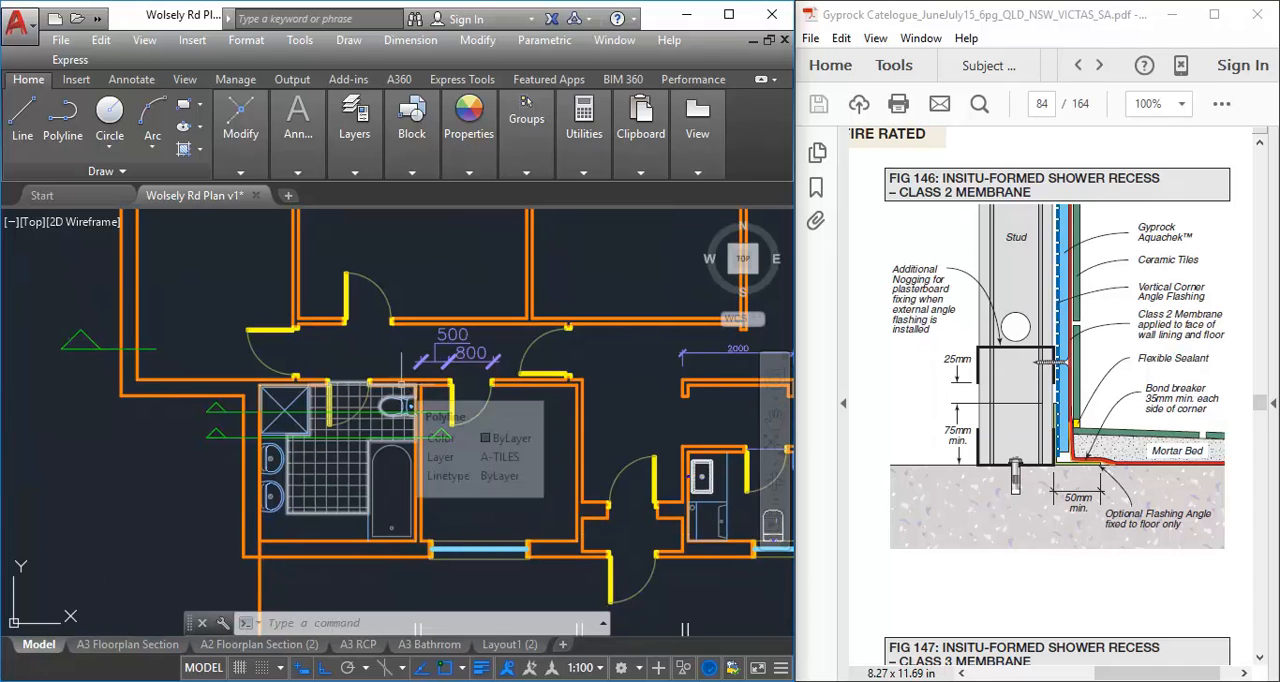
Switch to the Gyprock catalogue and examine Fig 147, the masonry-wall shower recess in Fig 151, and the unenclosed shower-over-bath detail on page 87
{"action": "left_click", "coordinate": [1034, 356]}
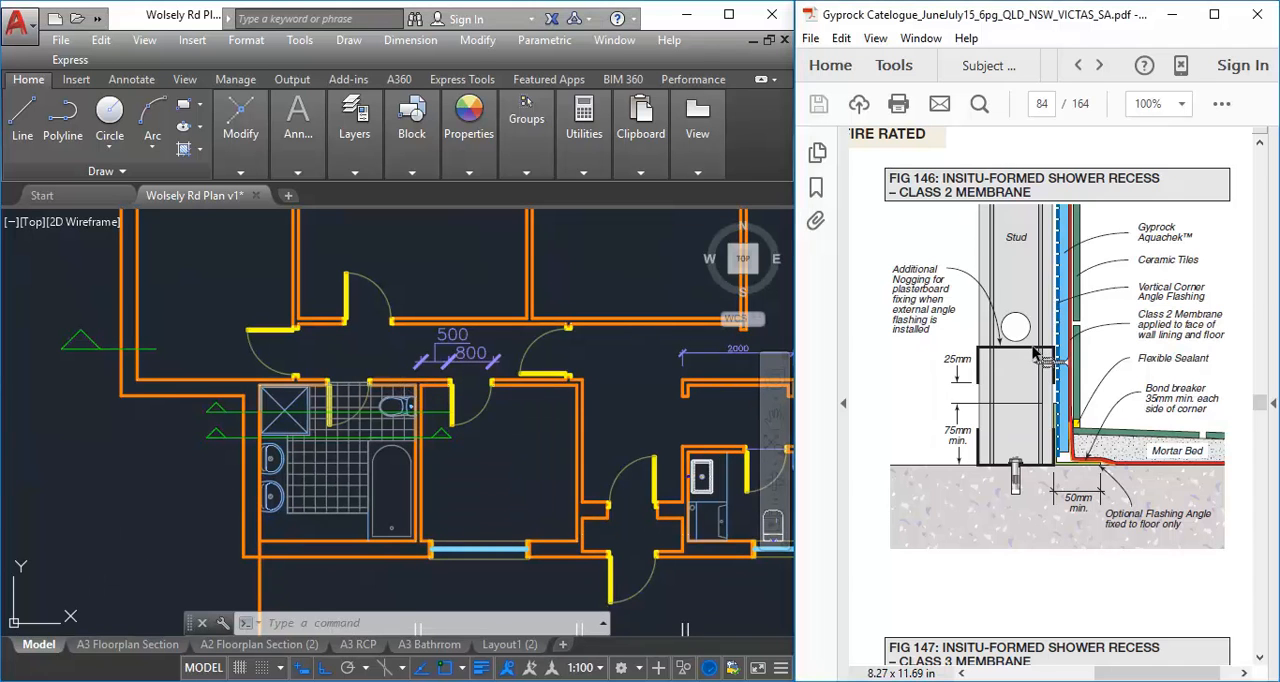
{"action": "scroll", "coordinate": [1034, 355], "scroll_direction": "down", "scroll_amount": 1, "text": "ctrl"}
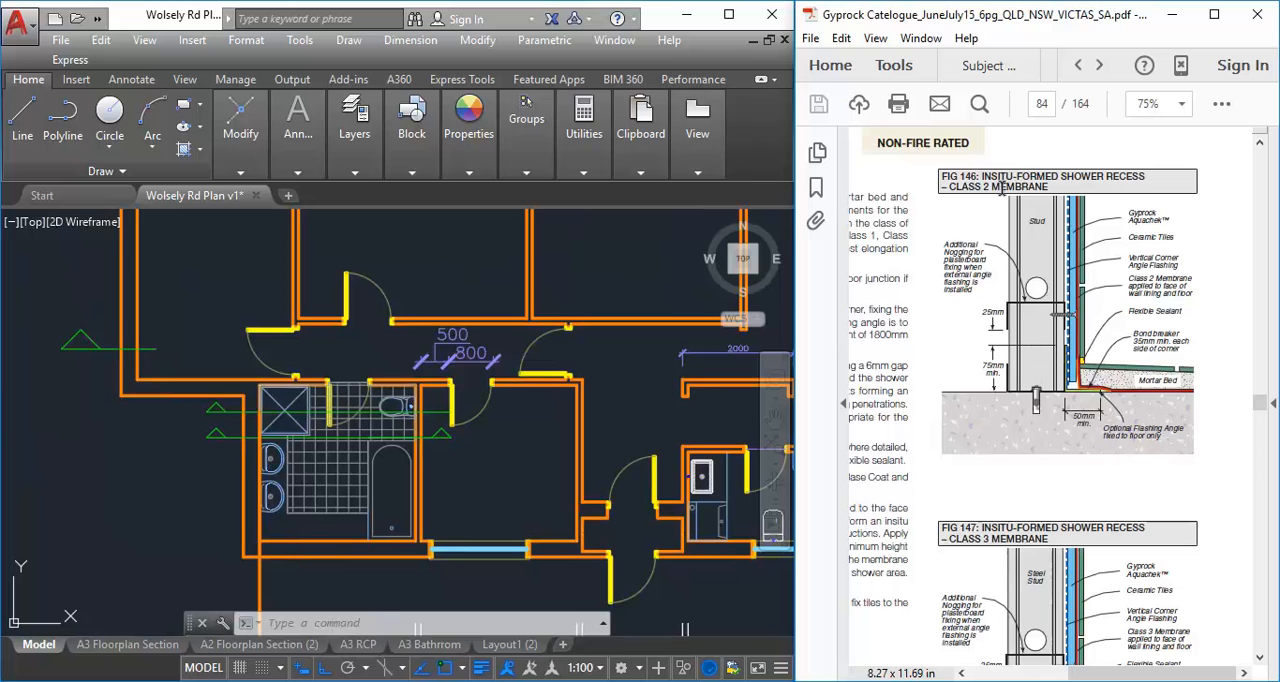
{"action": "scroll", "coordinate": [943, 385], "scroll_direction": "down", "scroll_amount": 10}
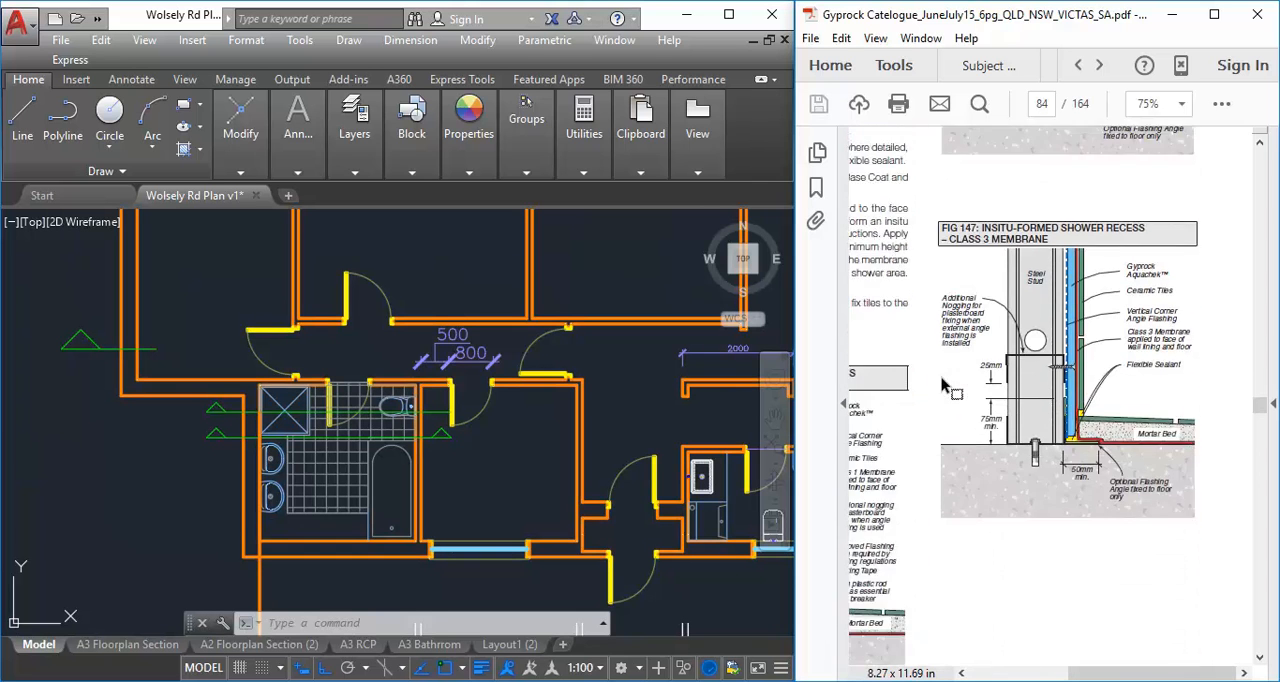
{"action": "scroll", "coordinate": [943, 378], "scroll_direction": "down", "scroll_amount": 10}
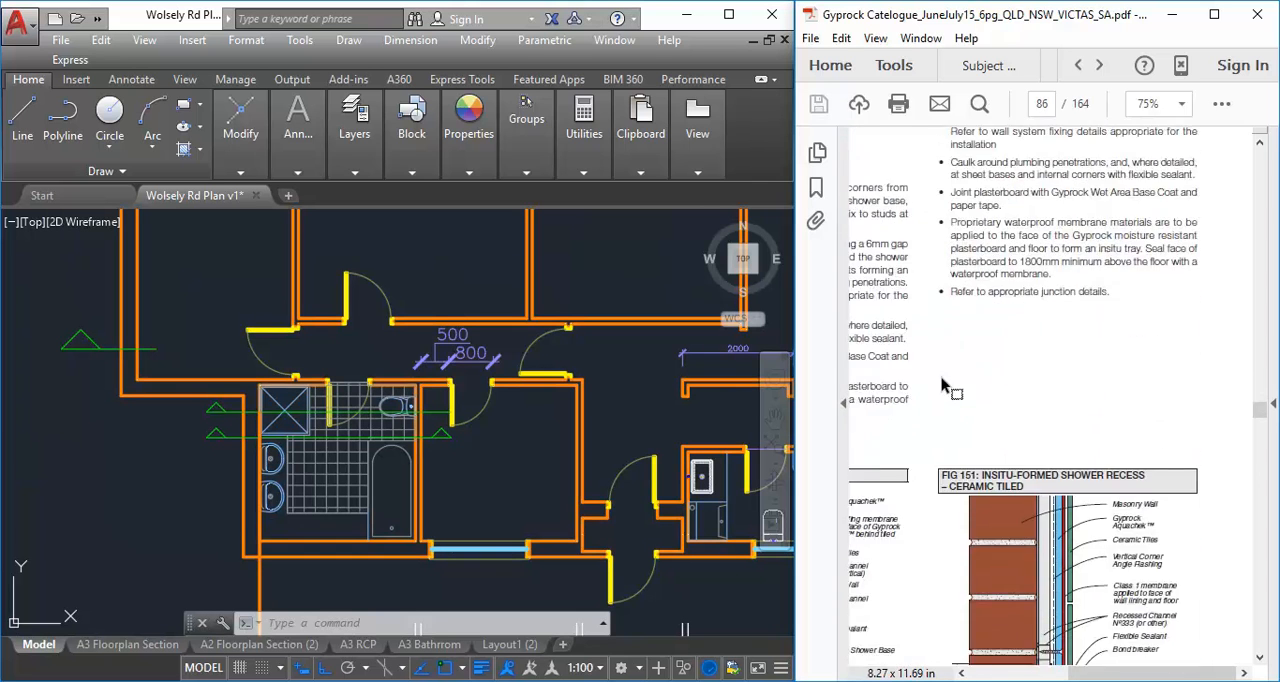
{"action": "scroll", "coordinate": [943, 380], "scroll_direction": "down", "scroll_amount": 1}
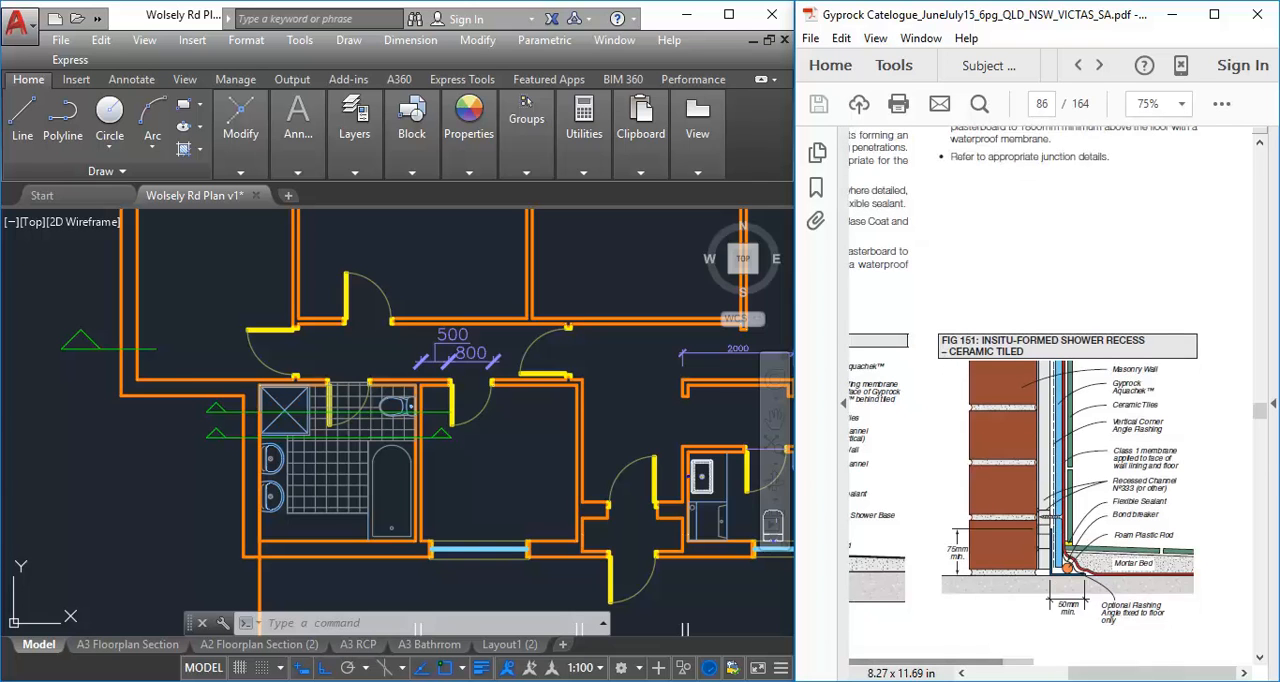
{"action": "left_click_drag", "start_coordinate": [1130, 675], "coordinate": [1174, 676]}
{"action": "scroll", "coordinate": [1190, 570], "scroll_direction": "up", "scroll_amount": 2, "text": "ctrl"}
{"action": "scroll", "coordinate": [1190, 585], "scroll_direction": "down", "scroll_amount": 2, "text": "ctrl"}
{"action": "scroll", "coordinate": [1160, 565], "scroll_direction": "up", "scroll_amount": 2, "text": "ctrl"}
{"action": "scroll", "coordinate": [1062, 422], "scroll_direction": "down", "scroll_amount": 2, "text": "ctrl"}
{"action": "scroll", "coordinate": [1062, 422], "scroll_direction": "down", "scroll_amount": 5}
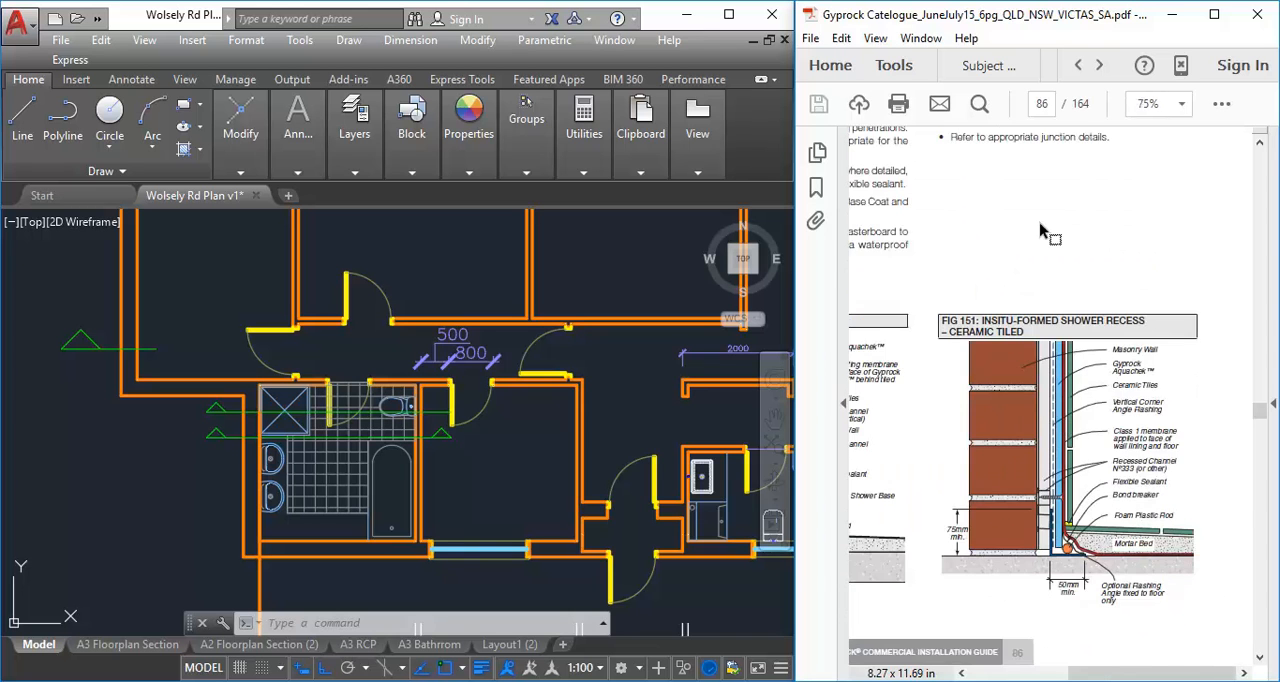
{"action": "scroll", "coordinate": [1055, 385], "scroll_direction": "down", "scroll_amount": 5}
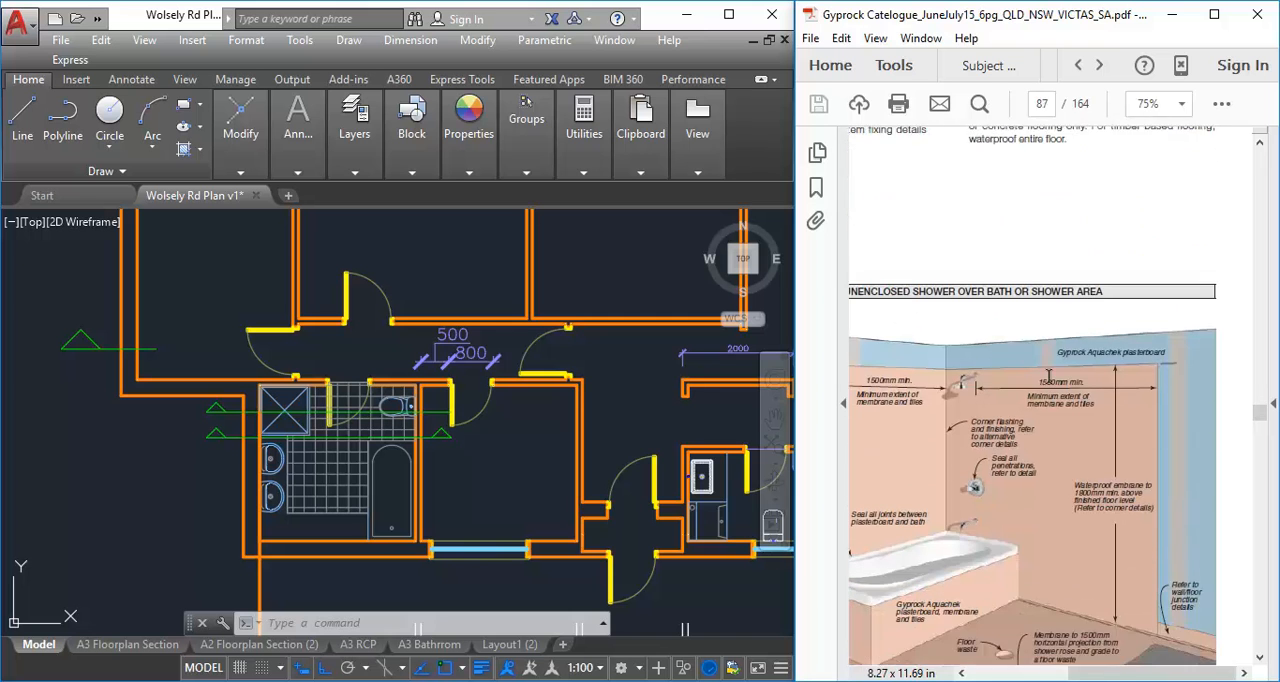
Examine the masonry wall, recessed channel, Aquachek, membrane, flashing and tile layers in Fig 151 on page 86 of the Gyprock catalogue
{"action": "scroll", "coordinate": [1049, 378], "scroll_direction": "up", "scroll_amount": 10}
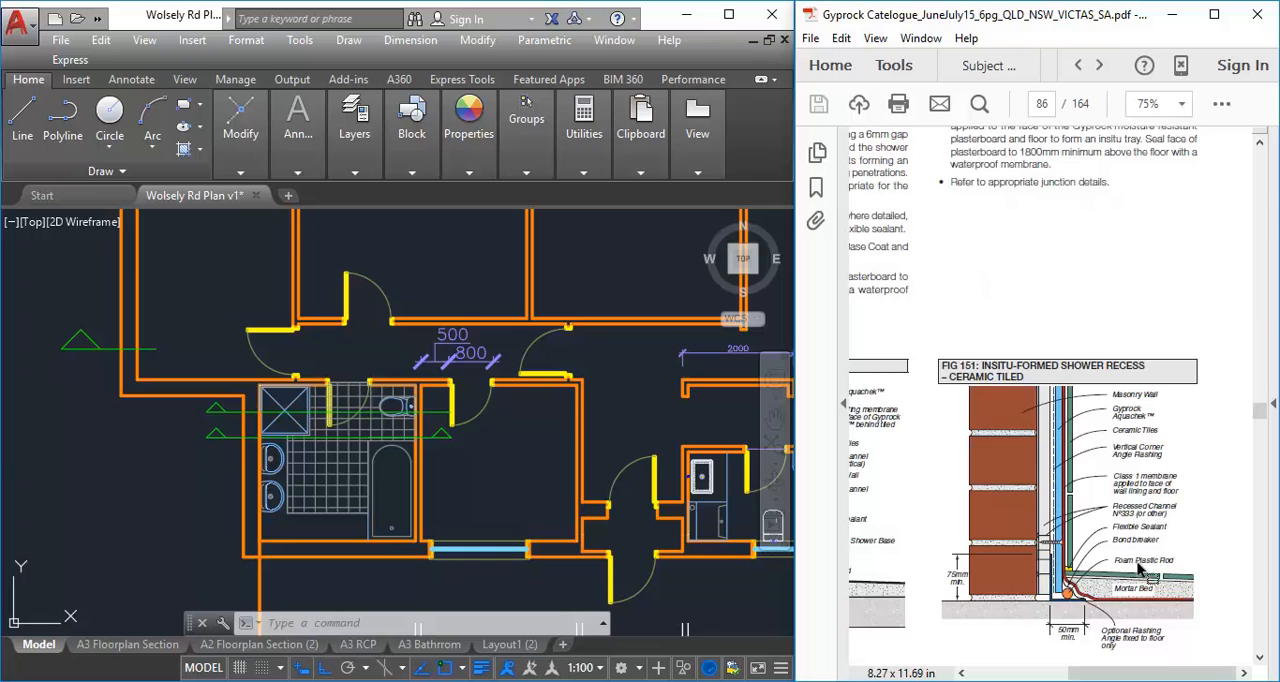
{"action": "scroll", "coordinate": [1140, 568], "scroll_direction": "up", "scroll_amount": 1, "text": "ctrl"}
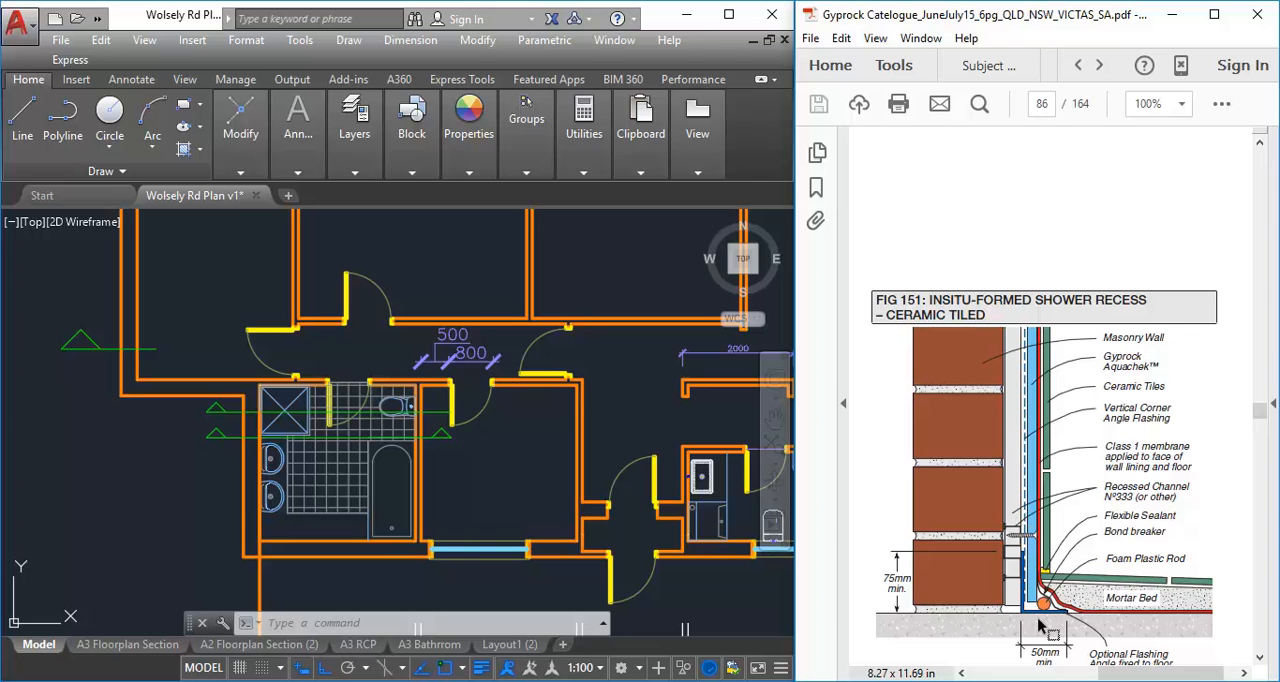
{"action": "scroll", "coordinate": [1100, 650], "scroll_direction": "right", "scroll_amount": 1}
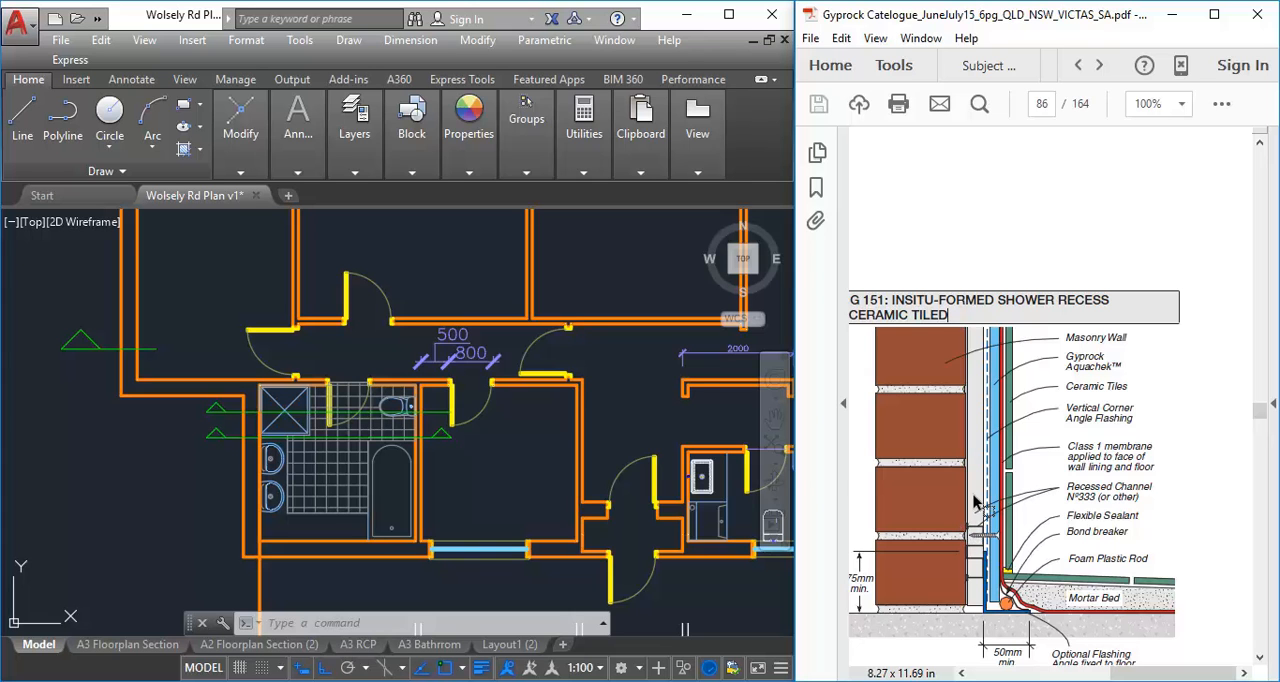
{"action": "mouse_move", "coordinate": [1160, 674]}
{"action": "left_mouse_down"}
{"action": "mouse_move", "coordinate": [1020, 676]}
{"action": "mouse_move", "coordinate": [1152, 677]}
{"action": "left_mouse_up"}
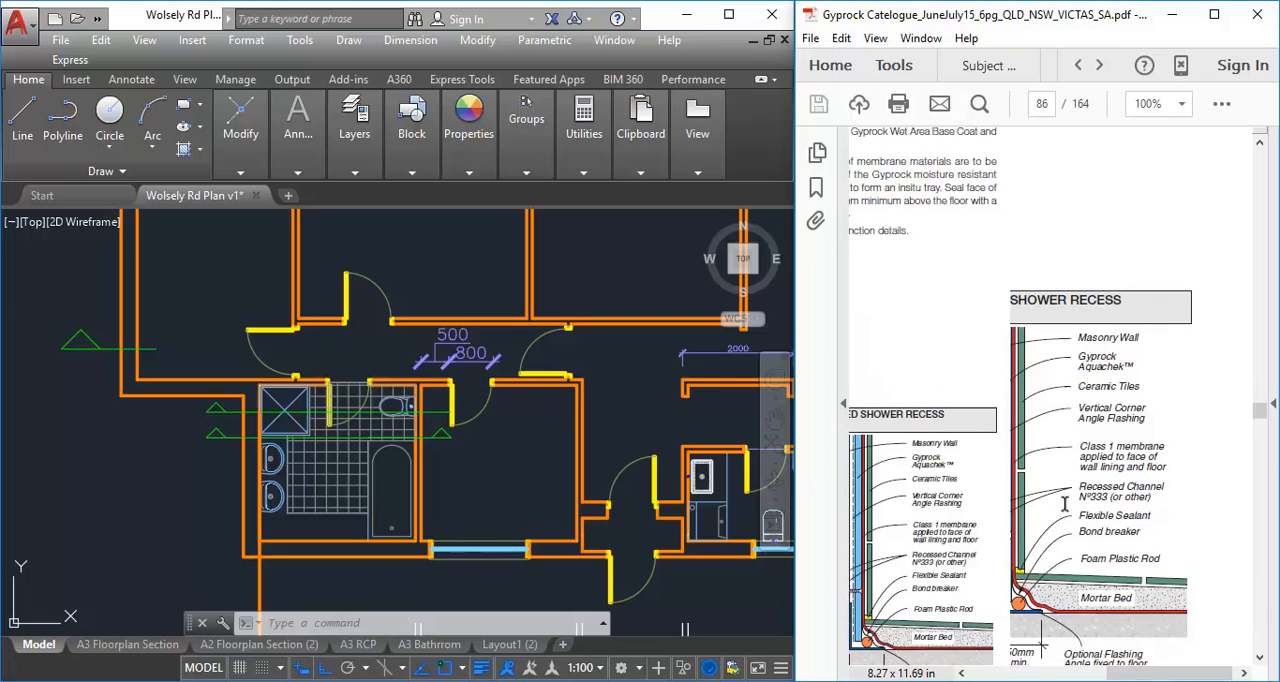
{"action": "scroll", "coordinate": [1064, 505], "scroll_direction": "down", "scroll_amount": 1, "text": "ctrl"}
{"action": "scroll", "coordinate": [1064, 505], "scroll_direction": "up", "scroll_amount": 1, "text": "ctrl"}
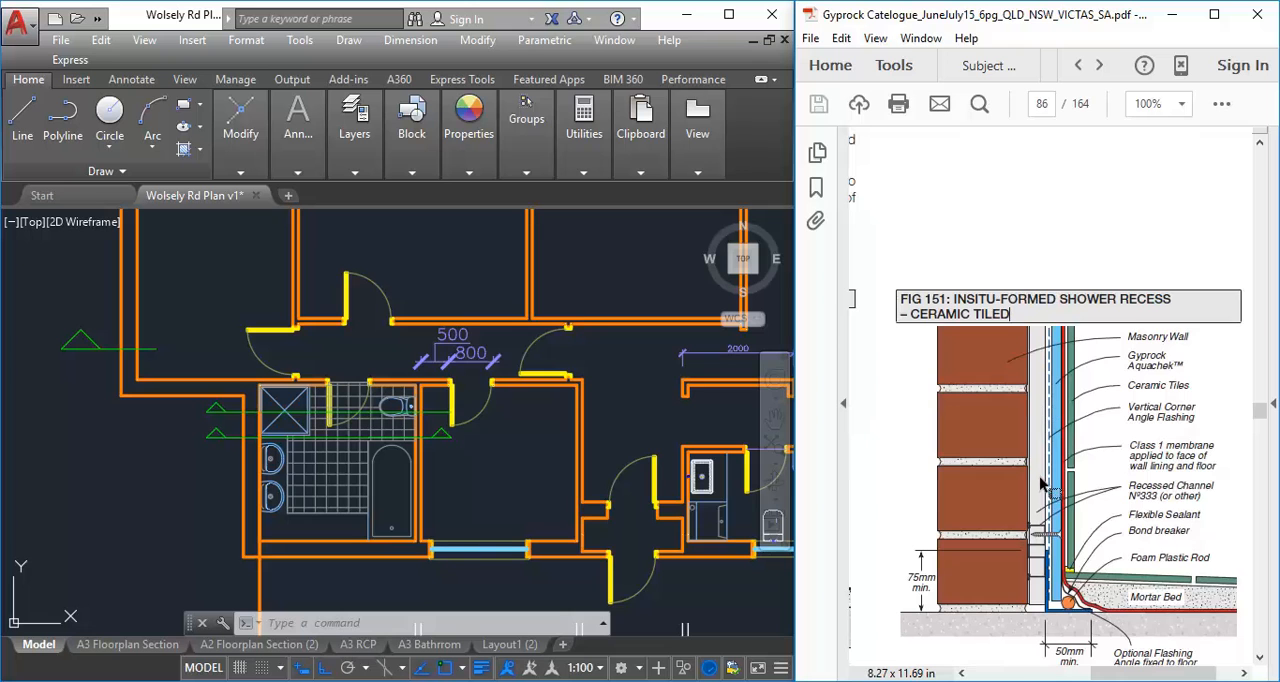
{"action": "scroll", "coordinate": [1172, 535], "scroll_direction": "up", "scroll_amount": 1, "text": "ctrl"}
{"action": "scroll", "coordinate": [1172, 535], "scroll_direction": "down", "scroll_amount": 1, "text": "ctrl"}
{"action": "scroll", "coordinate": [1172, 535], "scroll_direction": "up", "scroll_amount": 1, "text": "ctrl"}
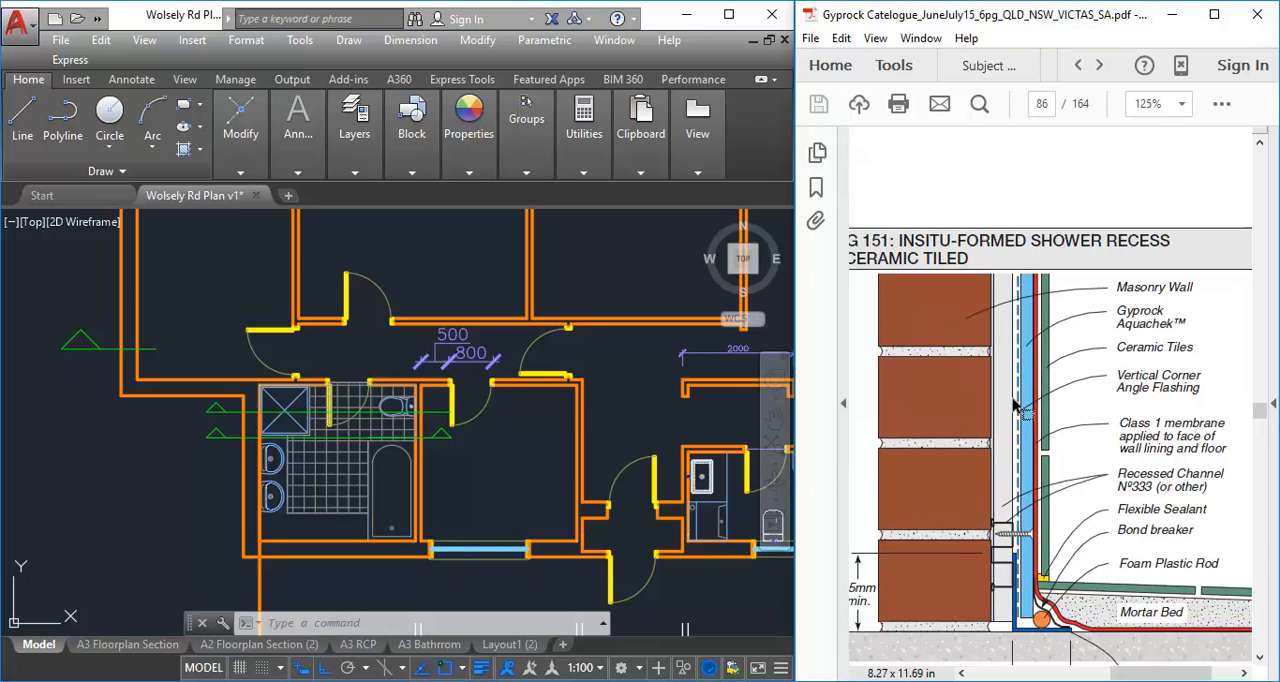
{"action": "mouse_move", "coordinate": [1114, 482]}
{"action": "left_mouse_down"}
{"action": "mouse_move", "coordinate": [1204, 484]}
{"action": "mouse_move", "coordinate": [1114, 472]}
{"action": "left_mouse_up"}
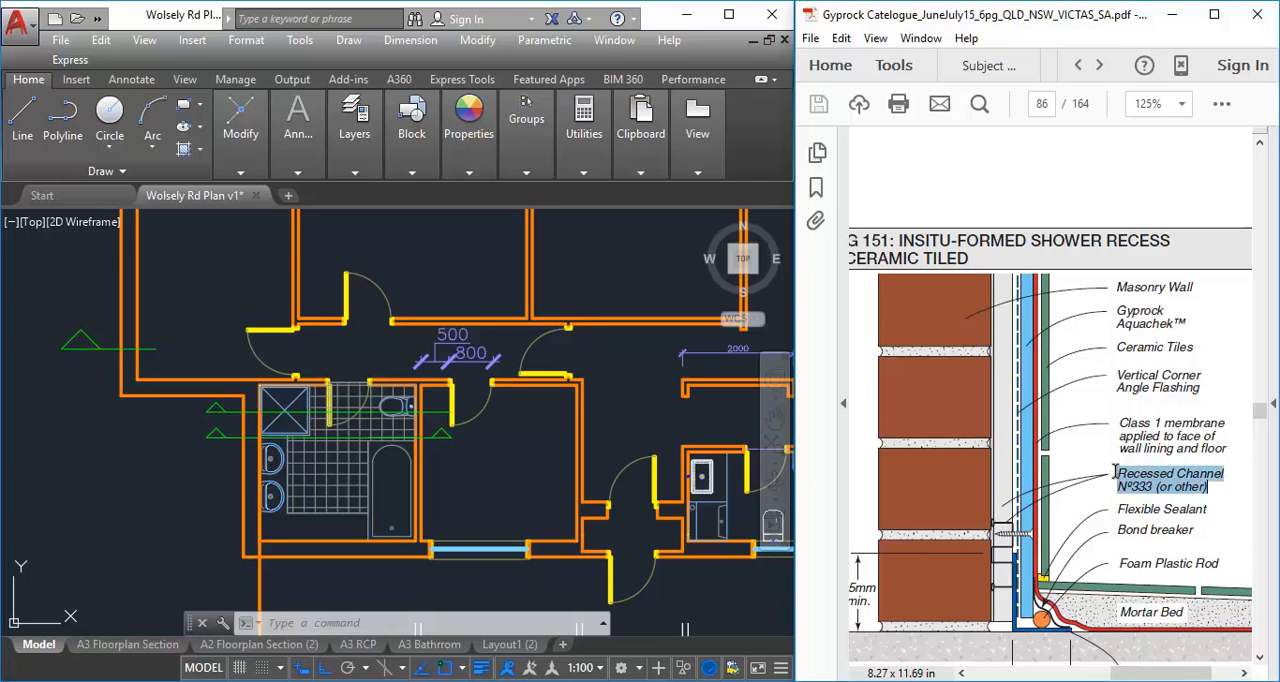
{"action": "left_click_drag", "start_coordinate": [1156, 674], "coordinate": [1183, 675]}
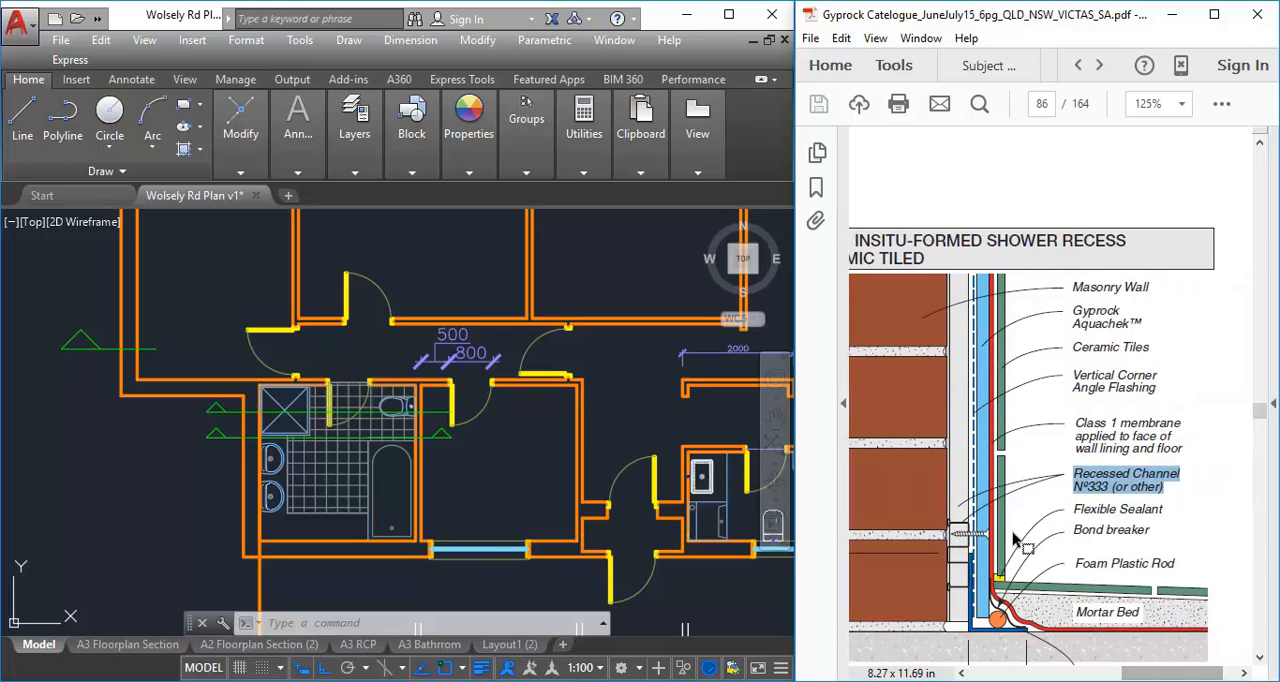
{"action": "left_click", "coordinate": [962, 515]}
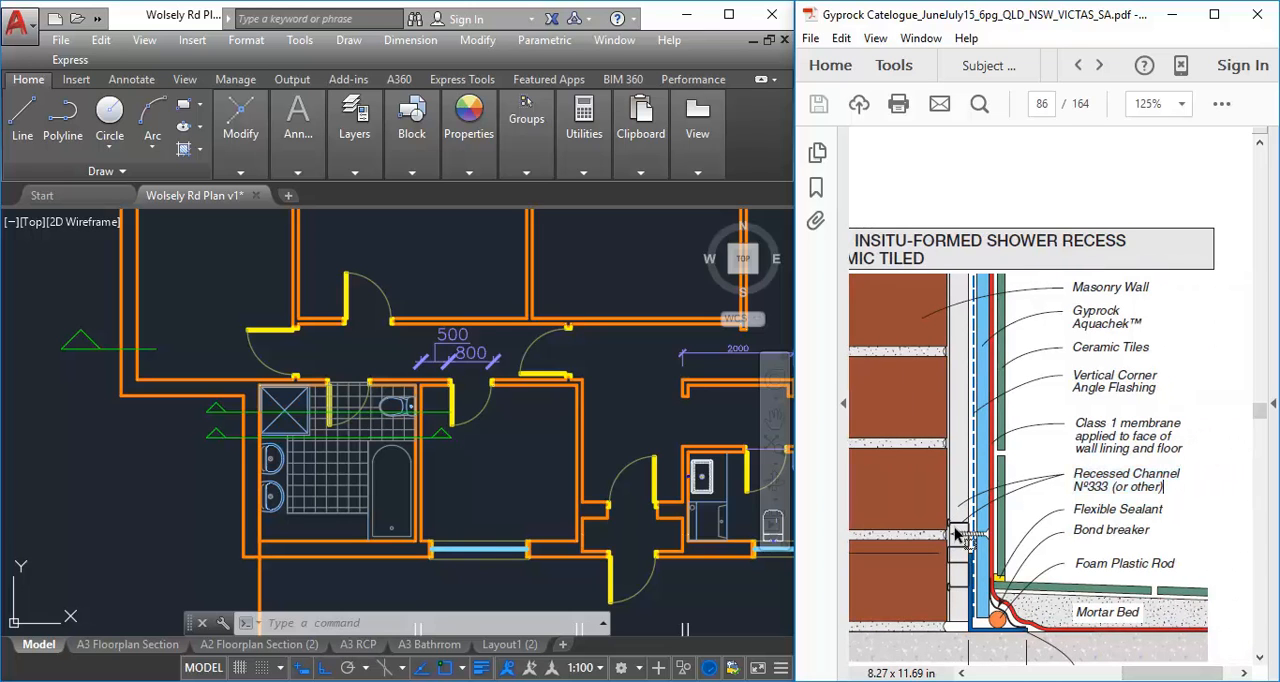
{"action": "mouse_move", "coordinate": [1152, 672]}
{"action": "left_mouse_down"}
{"action": "mouse_move", "coordinate": [1049, 679]}
{"action": "mouse_move", "coordinate": [1180, 677]}
{"action": "mouse_move", "coordinate": [1164, 677]}
{"action": "left_mouse_up"}
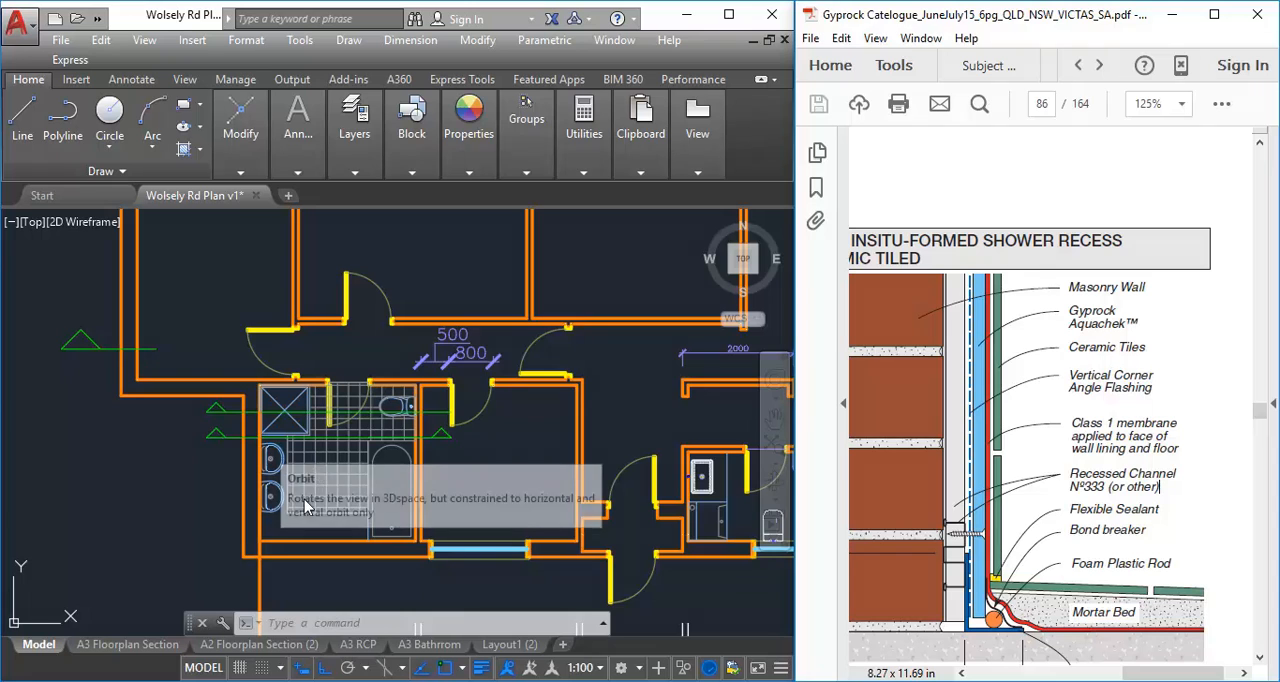
Switch back to the plan drawing and offset the projected vertical wall line by 15 towards the right
{"action": "middle_click_drag", "start_coordinate": [205, 420], "coordinate": [237, 158]}
{"action": "middle_click_drag", "start_coordinate": [265, 385], "coordinate": [254, 220]}
{"action": "scroll", "coordinate": [254, 488], "scroll_direction": "up", "scroll_amount": 3}
{"action": "scroll", "coordinate": [298, 371], "scroll_direction": "up", "scroll_amount": 2}
{"action": "middle_click_drag", "start_coordinate": [298, 371], "coordinate": [217, 460]}
{"action": "middle_click_drag", "start_coordinate": [262, 531], "coordinate": [274, 495]}
{"action": "scroll", "coordinate": [275, 493], "scroll_direction": "up", "scroll_amount": 2}
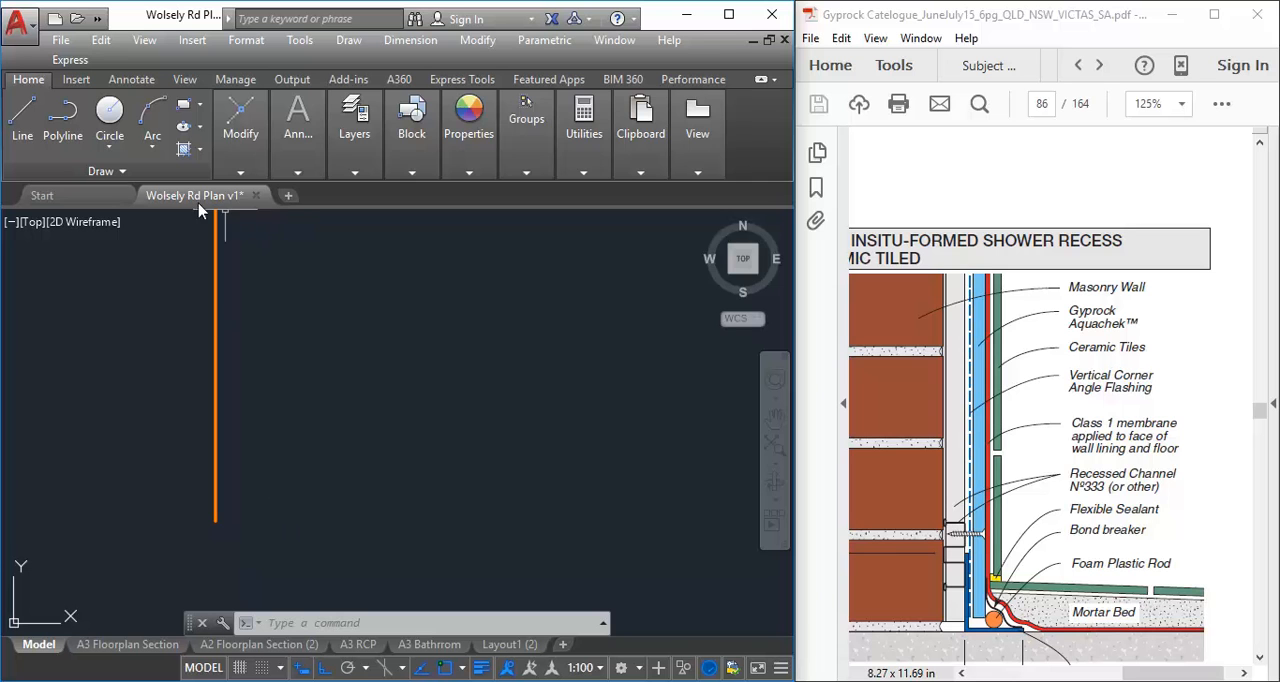
{"action": "mouse_move", "coordinate": [241, 153]}
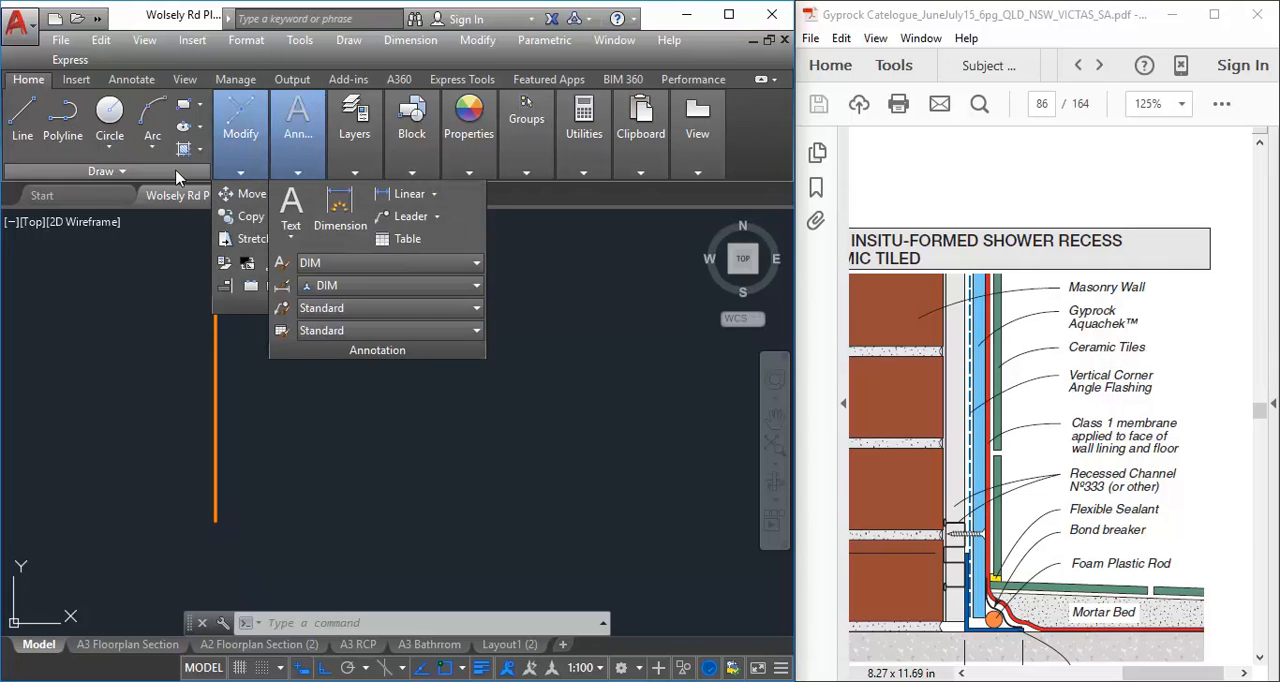
{"action": "left_click", "coordinate": [427, 243]}
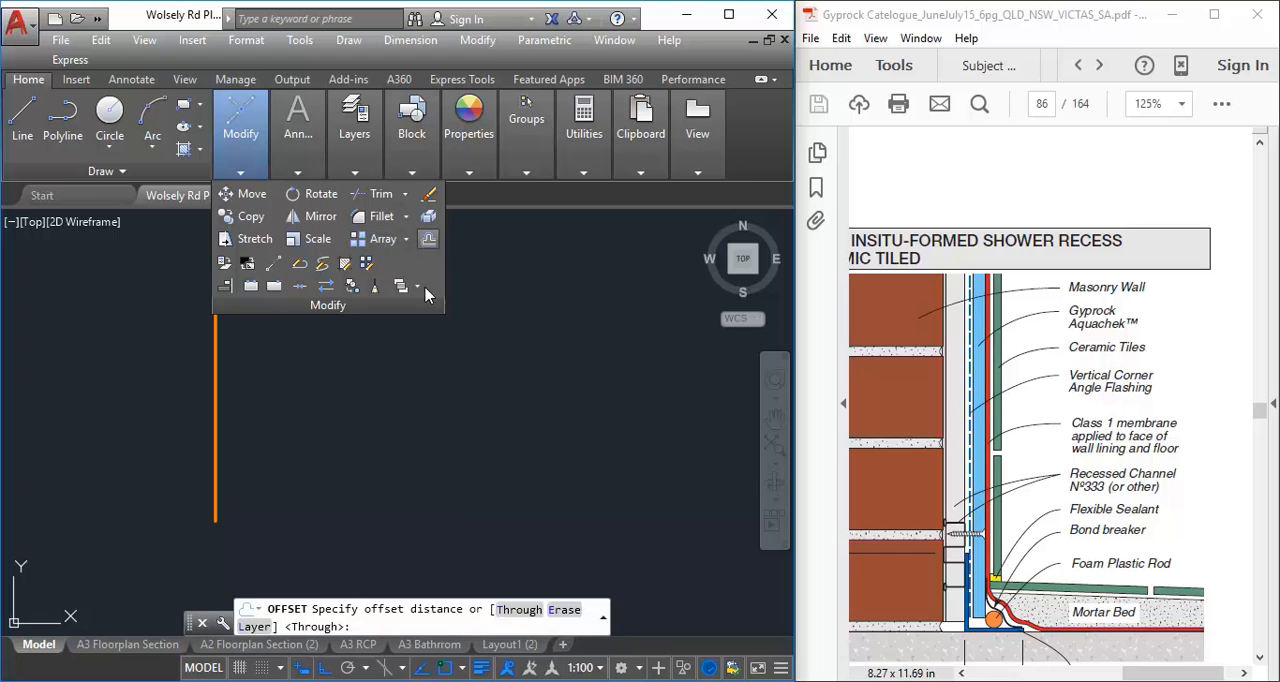
{"action": "type", "text": "15"}
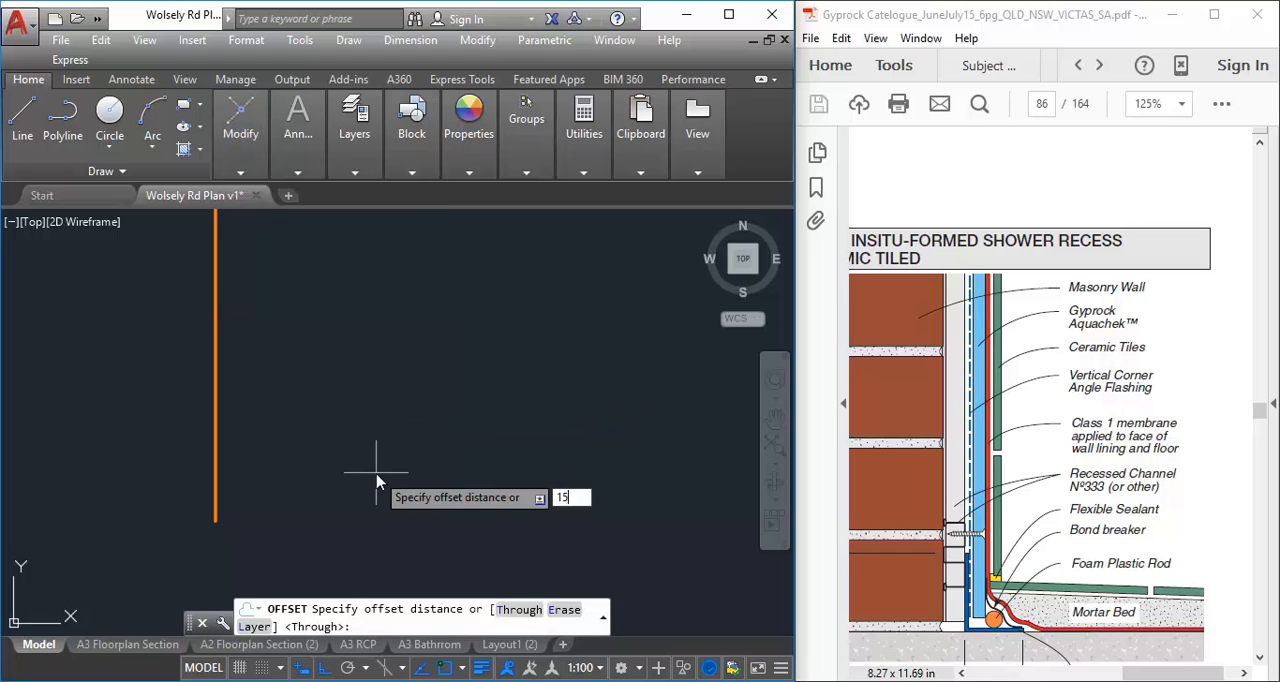
{"action": "key", "text": "Return"}
{"action": "left_click", "coordinate": [214, 450]}
{"action": "left_click", "coordinate": [232, 457]}
{"action": "right_click", "coordinate": [265, 469]}
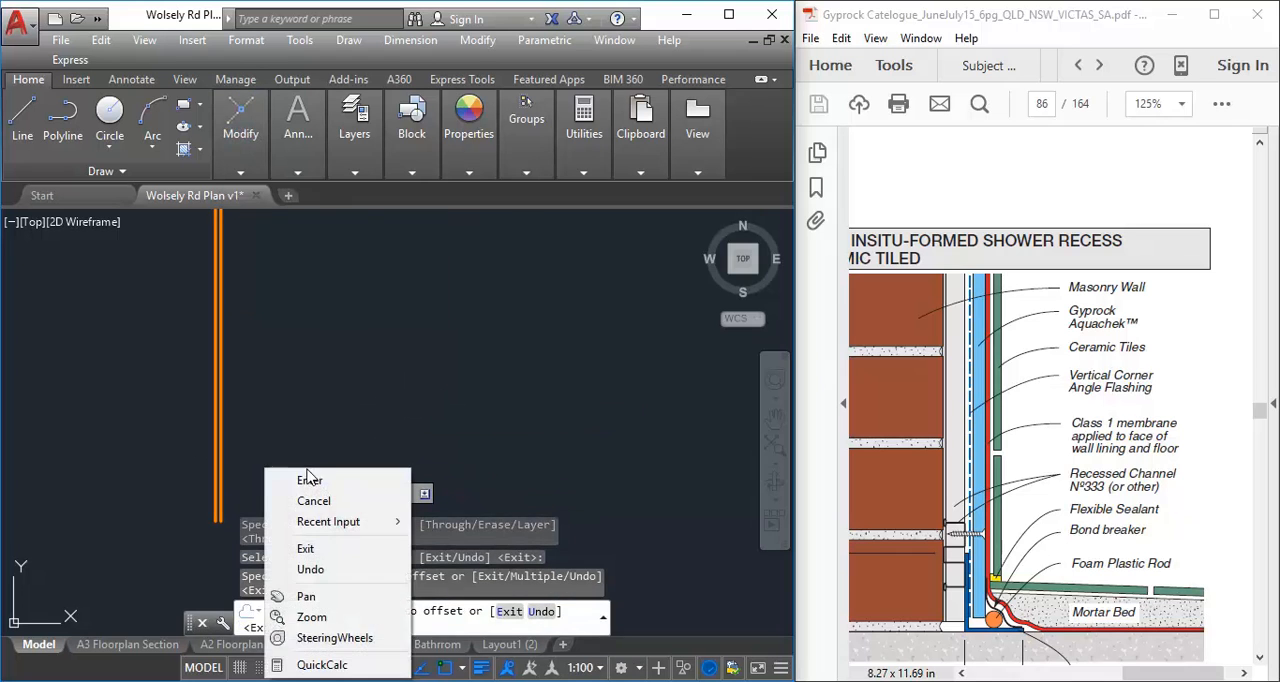
{"action": "left_click", "coordinate": [313, 484]}
Make A-FLOOR the current layer
{"action": "mouse_move", "coordinate": [260, 456]}
{"action": "middle_mouse_down"}
{"action": "mouse_move", "coordinate": [287, 371]}
{"action": "mouse_move", "coordinate": [270, 374]}
{"action": "mouse_move", "coordinate": [341, 373]}
{"action": "middle_mouse_up"}
{"action": "scroll", "coordinate": [289, 371], "scroll_direction": "up", "scroll_amount": 4}
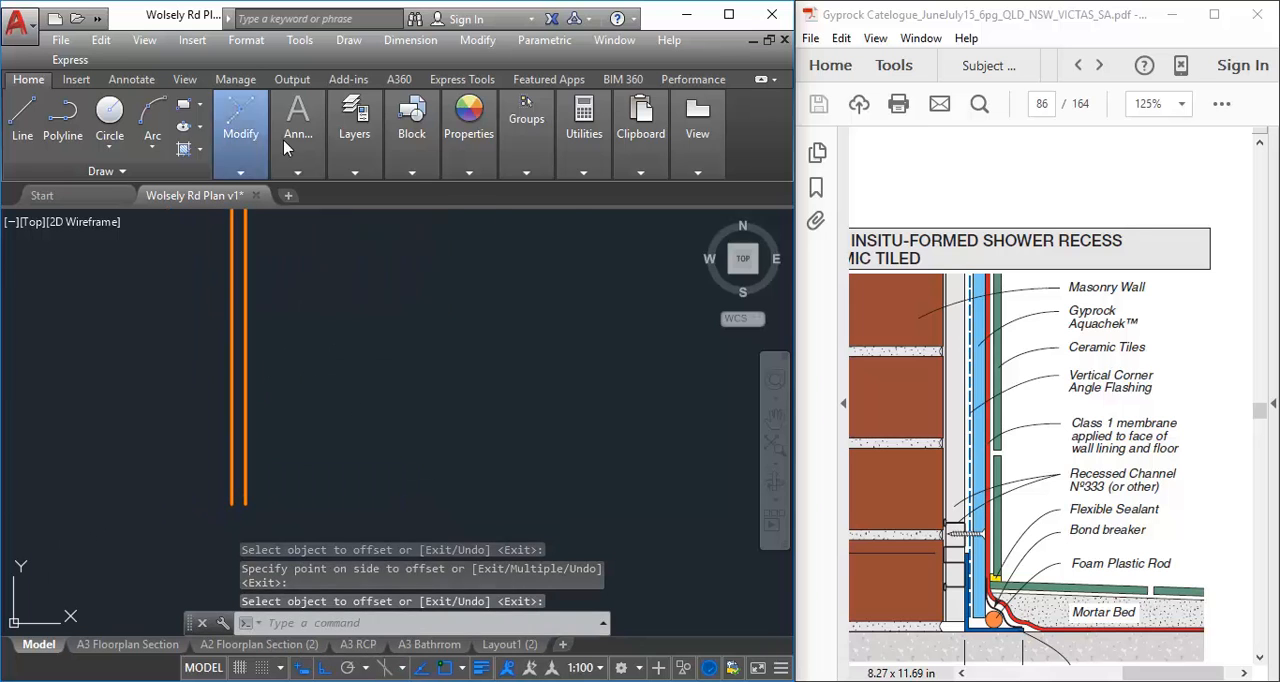
{"action": "mouse_move", "coordinate": [352, 150]}
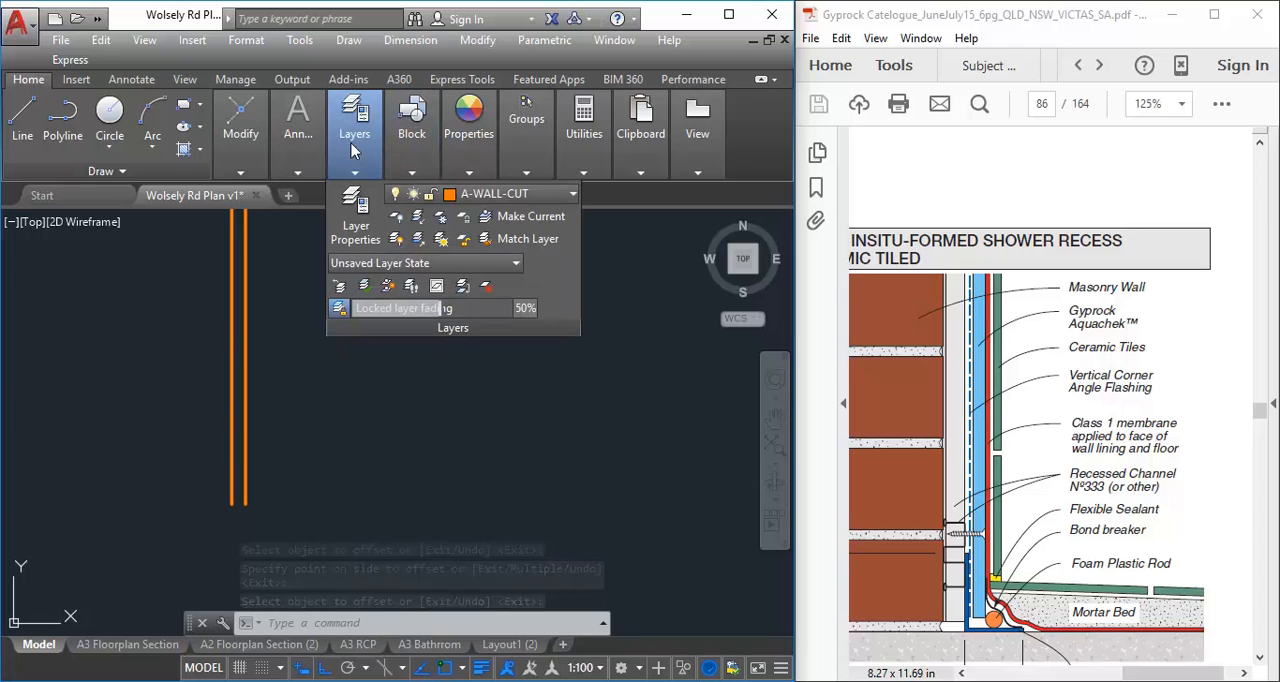
{"action": "left_click", "coordinate": [500, 194]}
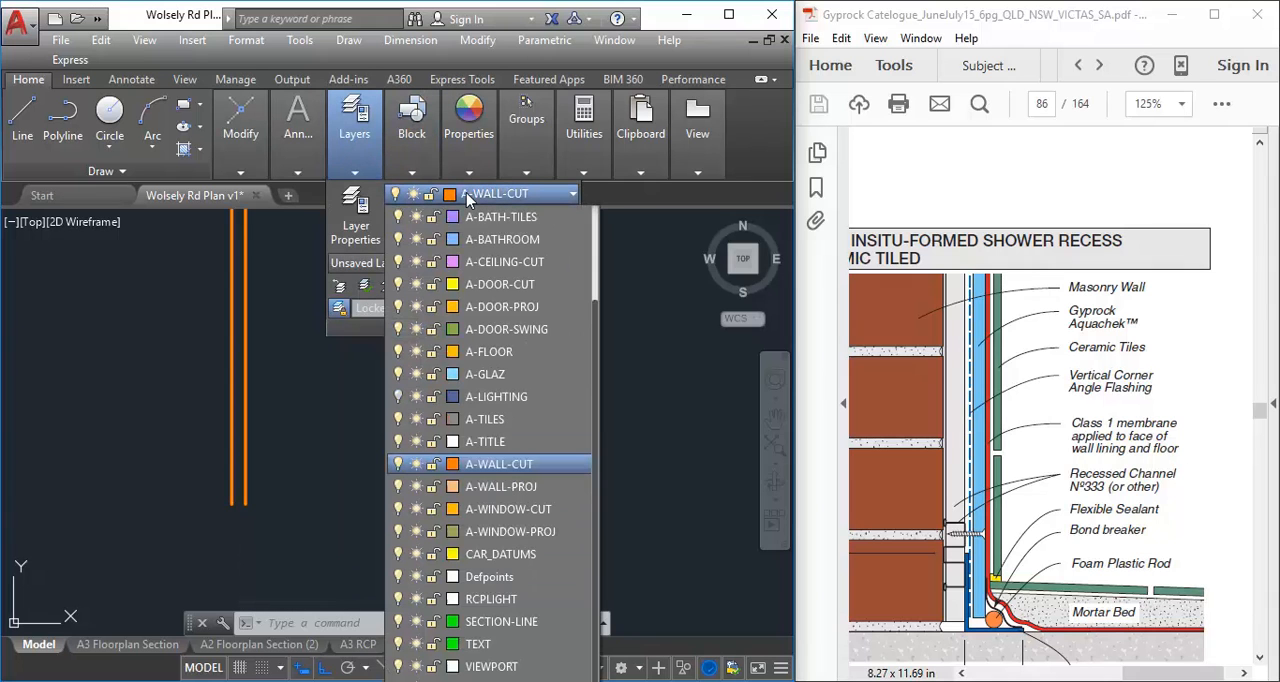
{"action": "left_click", "coordinate": [490, 356]}
Draw a horizontal floor line running right from the bottom end of the projected wall line
{"action": "left_click", "coordinate": [22, 115]}
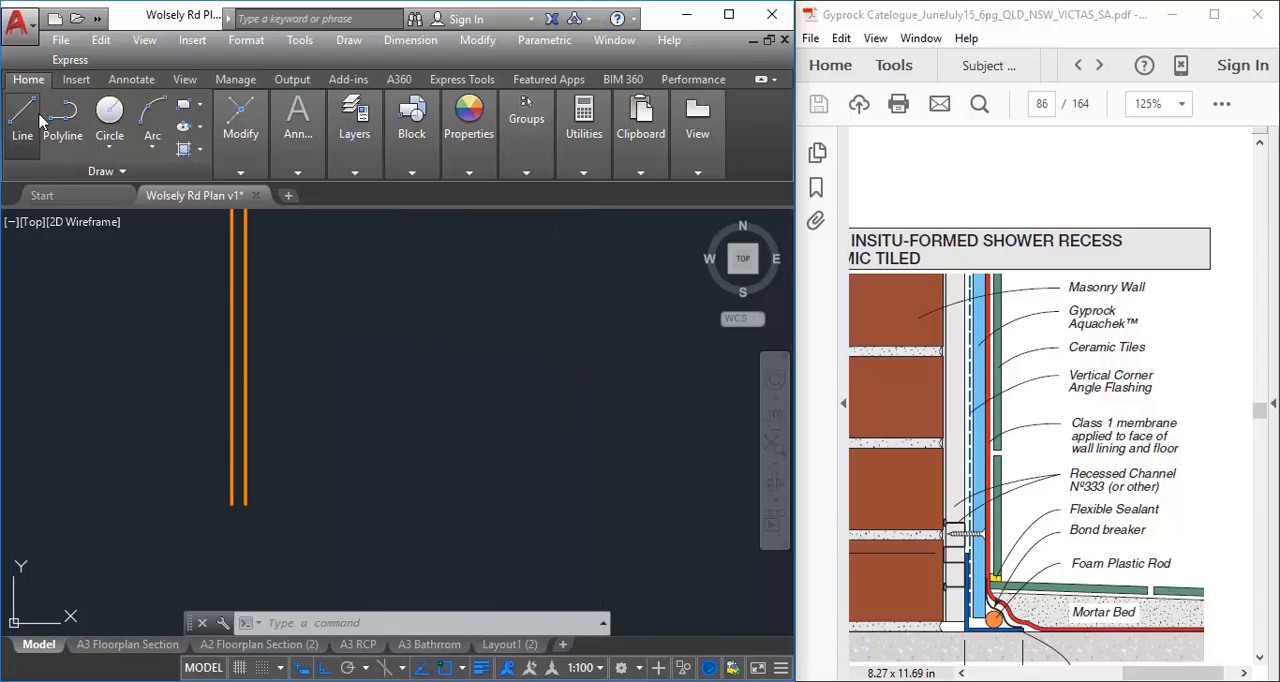
{"action": "left_click", "coordinate": [232, 502]}
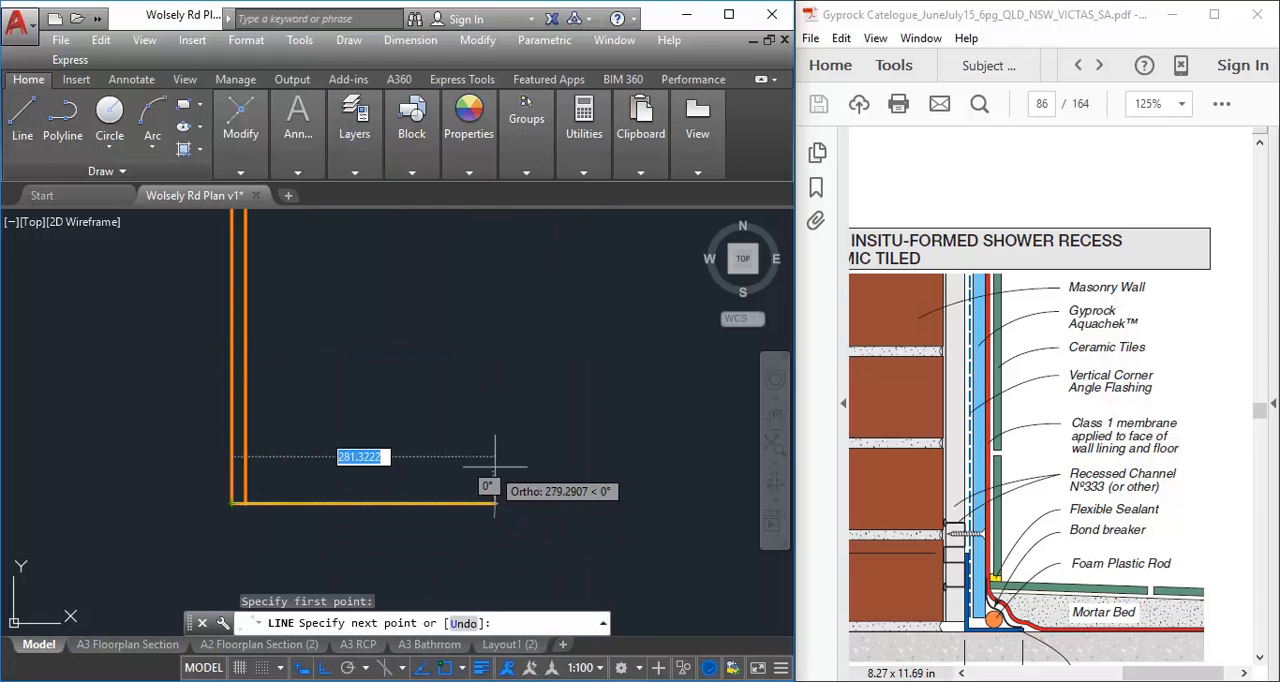
{"action": "left_click", "coordinate": [610, 468]}
{"action": "right_click", "coordinate": [525, 365]}
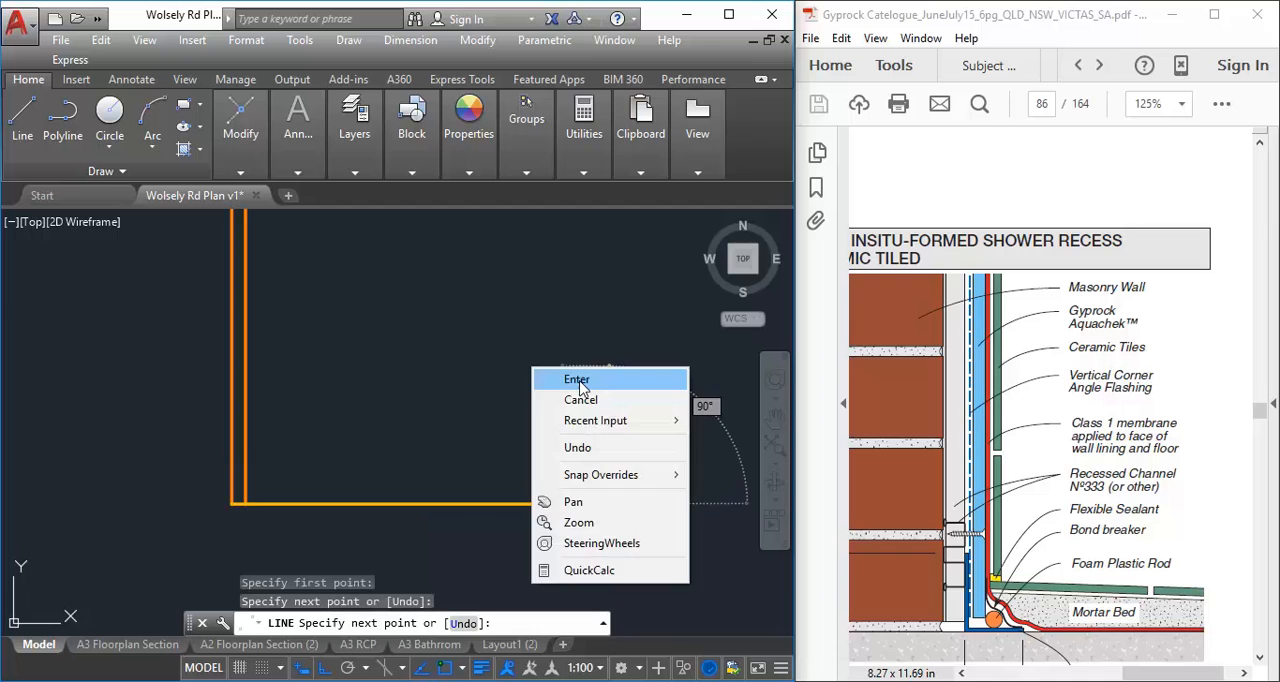
{"action": "left_click", "coordinate": [572, 374]}
Compare the drawn wall and floor lines with the wall base in Fig 151, and examine its recessed channel, screw fixing and flashing close up
{"action": "middle_click_drag", "start_coordinate": [509, 378], "coordinate": [543, 403]}
{"action": "middle_click_drag", "start_coordinate": [194, 437], "coordinate": [326, 437]}
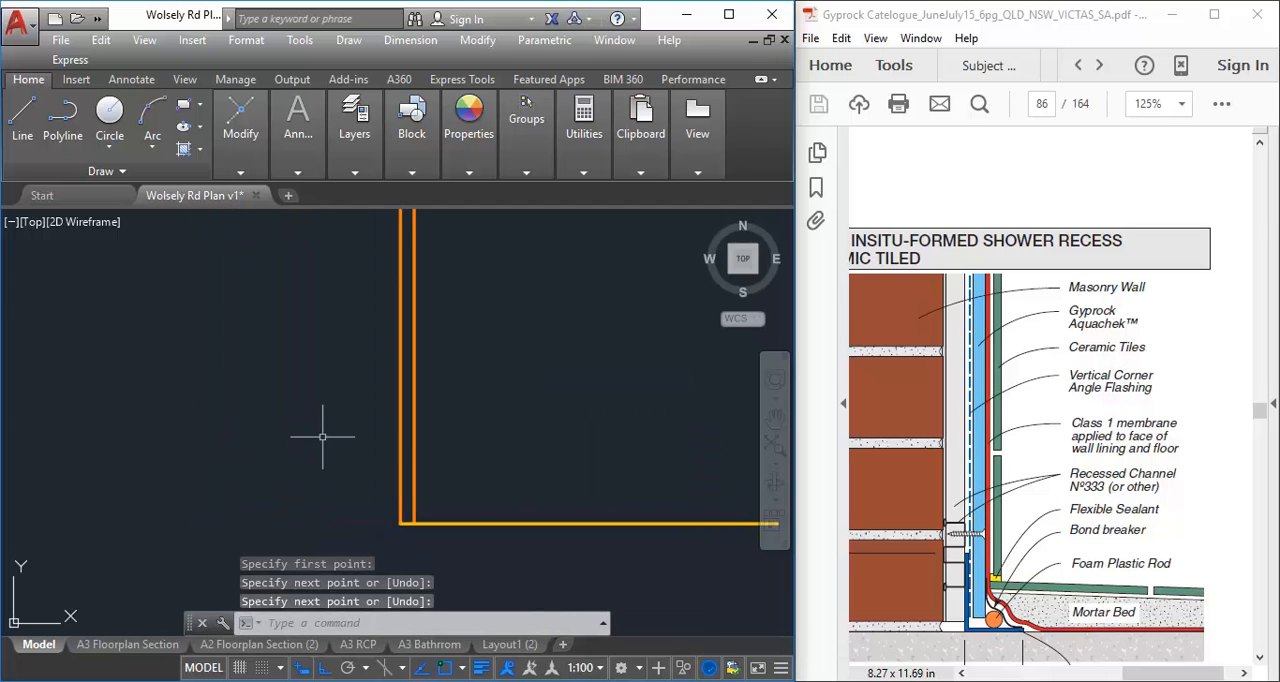
{"action": "middle_click_drag", "start_coordinate": [487, 452], "coordinate": [333, 452]}
{"action": "middle_click_drag", "start_coordinate": [263, 504], "coordinate": [263, 514]}
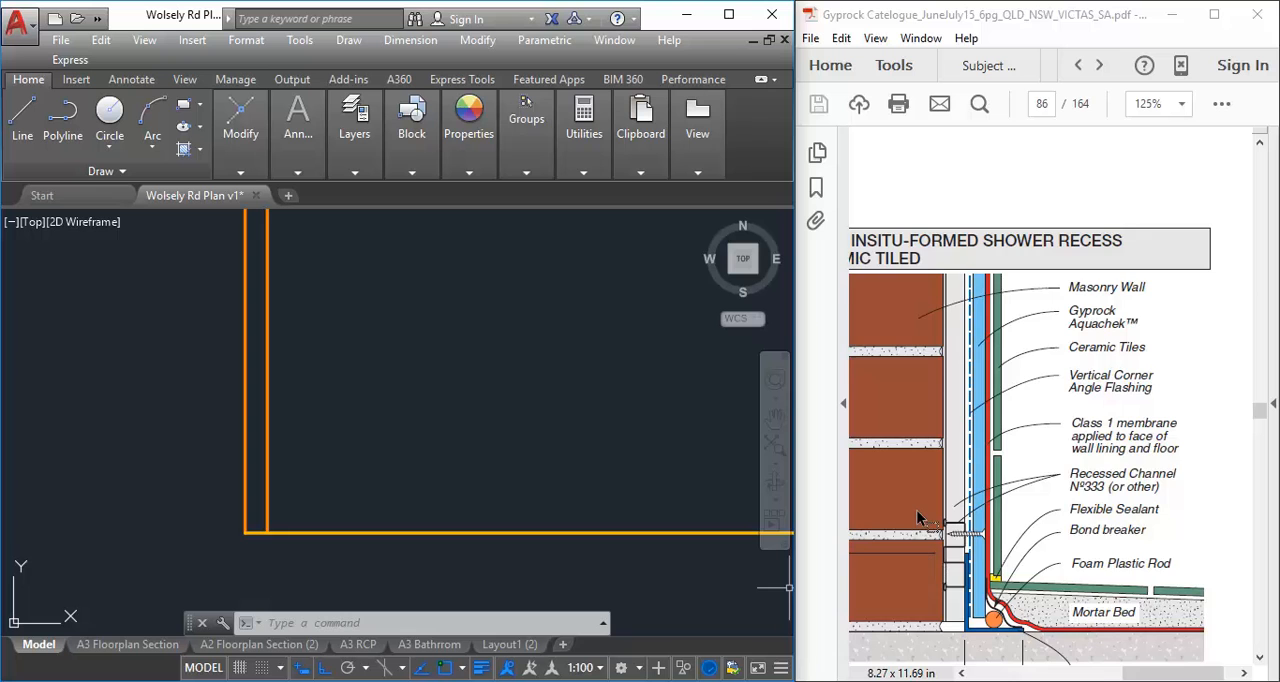
{"action": "scroll", "coordinate": [917, 518], "scroll_direction": "down", "scroll_amount": 1, "text": "ctrl"}
{"action": "scroll", "coordinate": [917, 518], "scroll_direction": "down", "scroll_amount": 3}
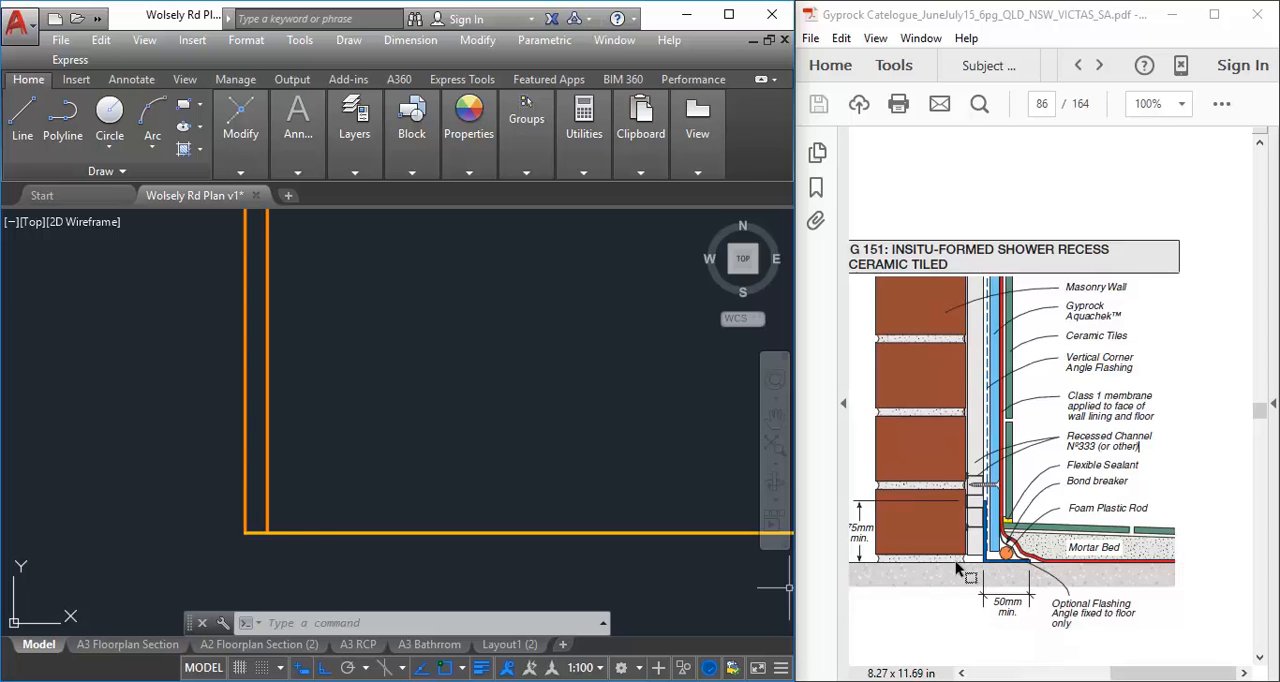
{"action": "left_click", "coordinate": [245, 447]}
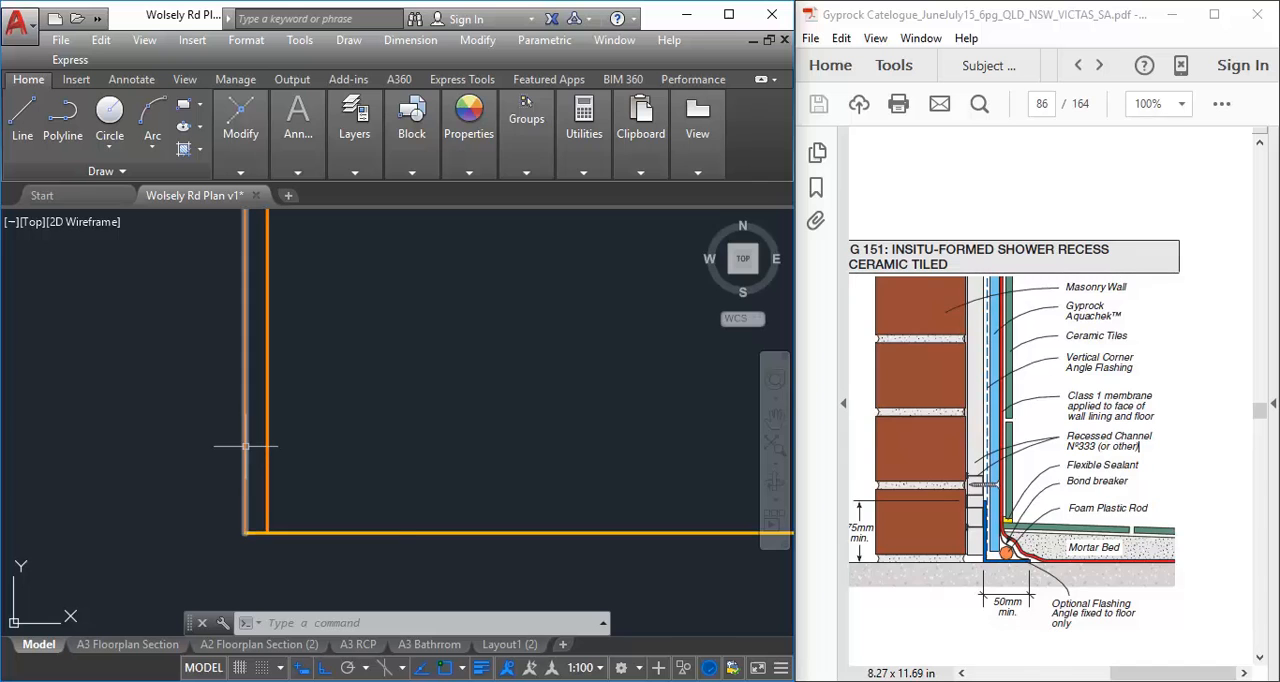
{"action": "left_click", "coordinate": [351, 532]}
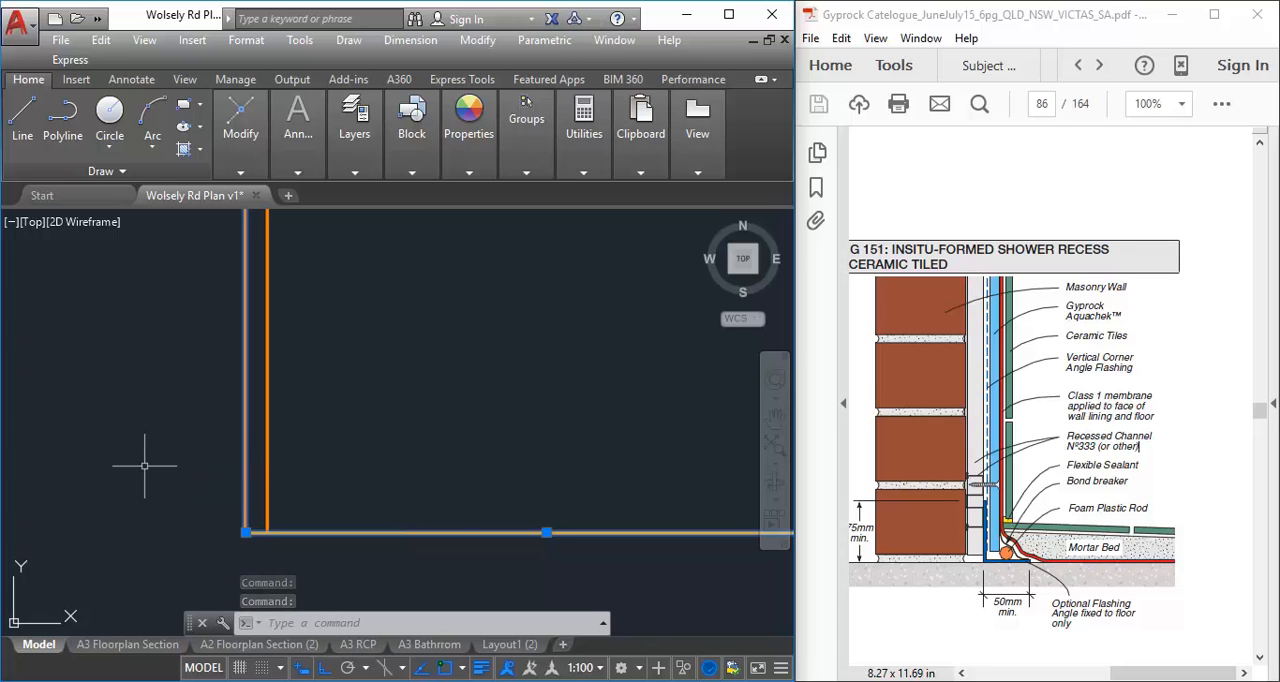
{"action": "key", "text": "Escape"}
{"action": "key", "text": "Escape"}
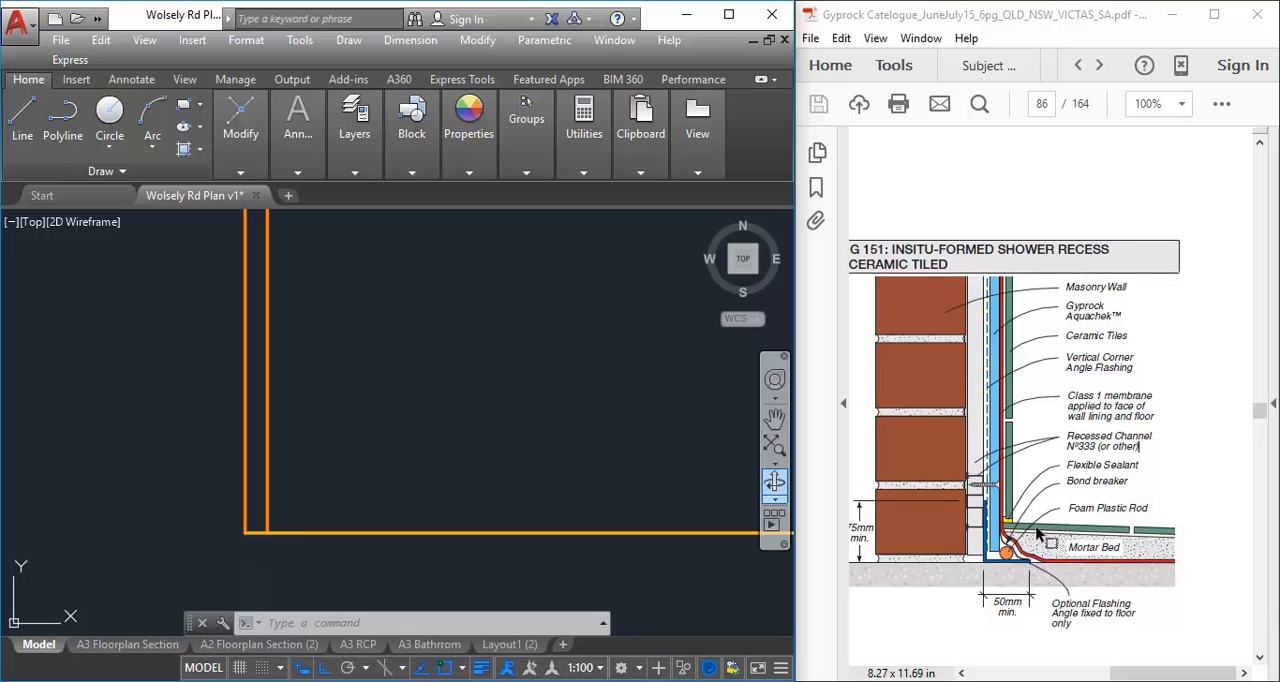
{"action": "scroll", "coordinate": [1040, 535], "scroll_direction": "up", "scroll_amount": 2, "text": "ctrl"}
{"action": "scroll", "coordinate": [1020, 518], "scroll_direction": "up", "scroll_amount": 4, "text": "ctrl"}
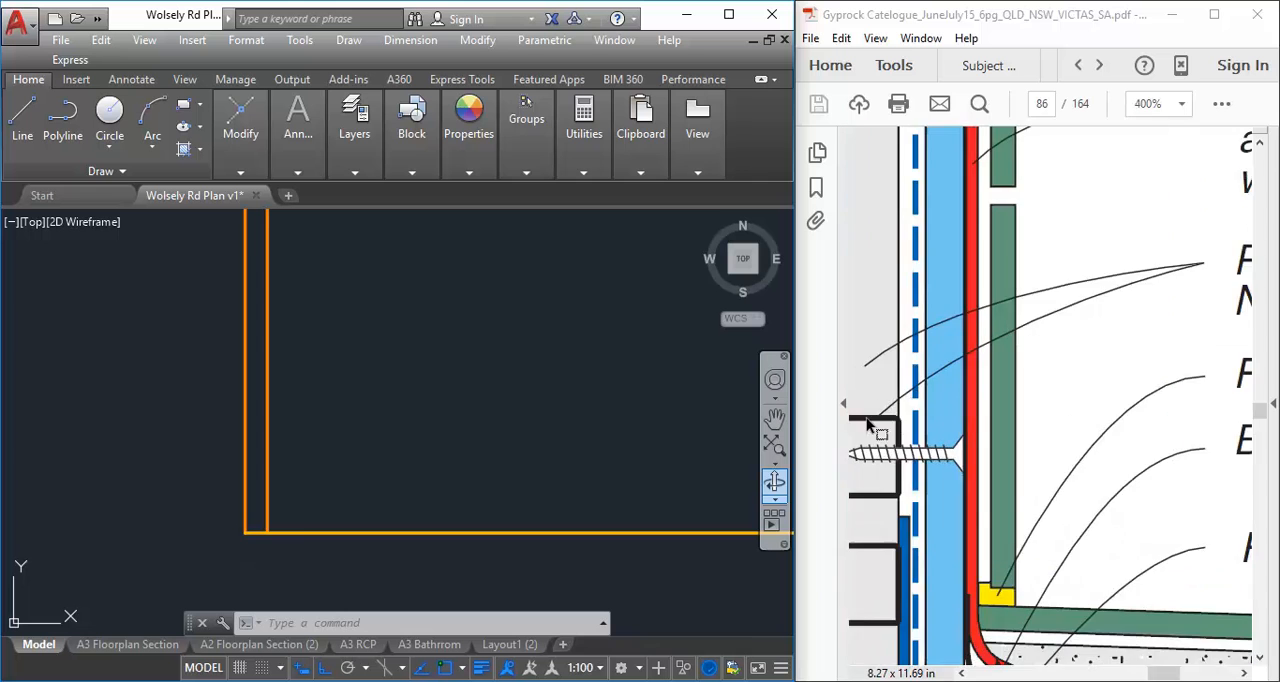
{"action": "left_click_drag", "start_coordinate": [1170, 676], "coordinate": [1155, 676]}
{"action": "scroll", "coordinate": [1040, 376], "scroll_direction": "down", "scroll_amount": 1, "text": "ctrl"}
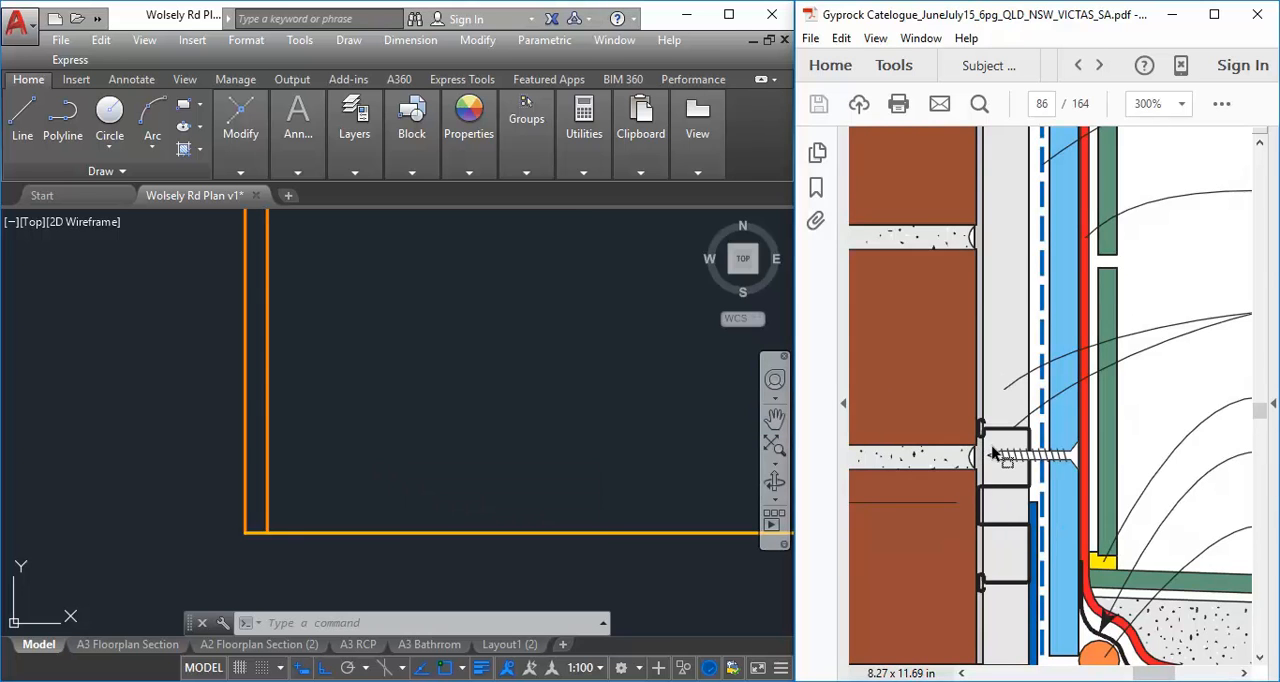
{"action": "scroll", "coordinate": [993, 455], "scroll_direction": "down", "scroll_amount": 1, "text": "ctrl"}
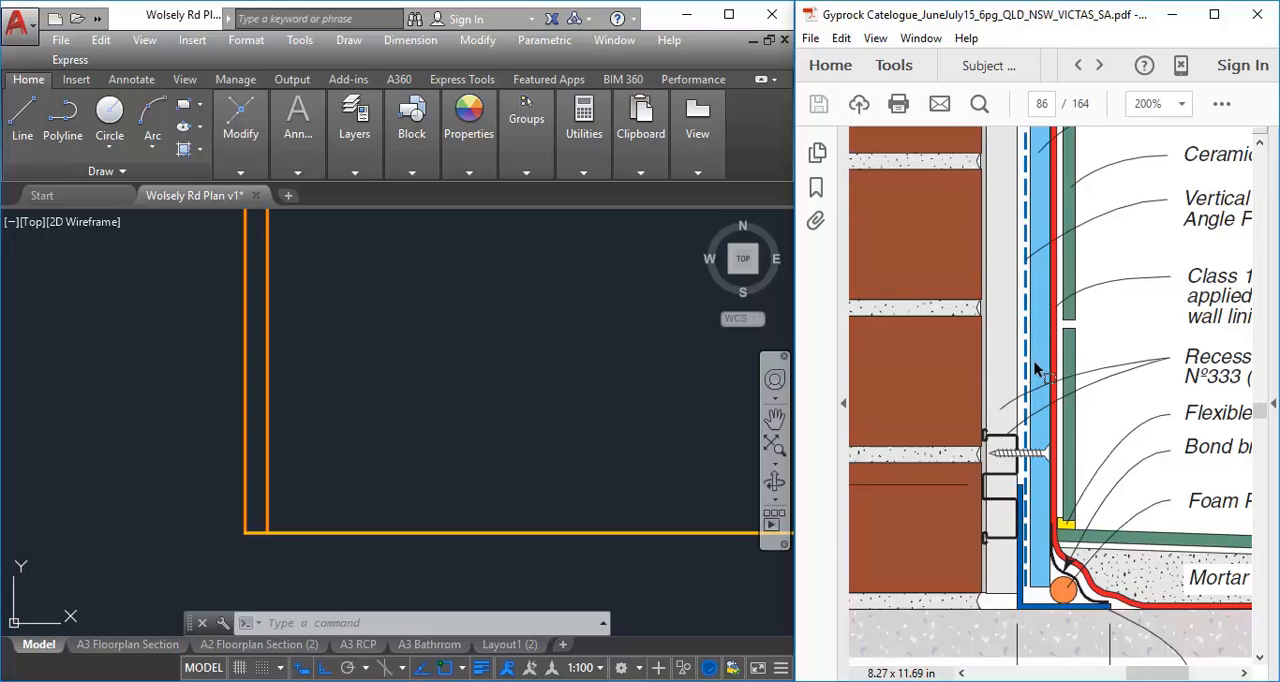
Offset the inner vertical line by 5 towards the right in the plan drawing
{"action": "left_click", "coordinate": [427, 397]}
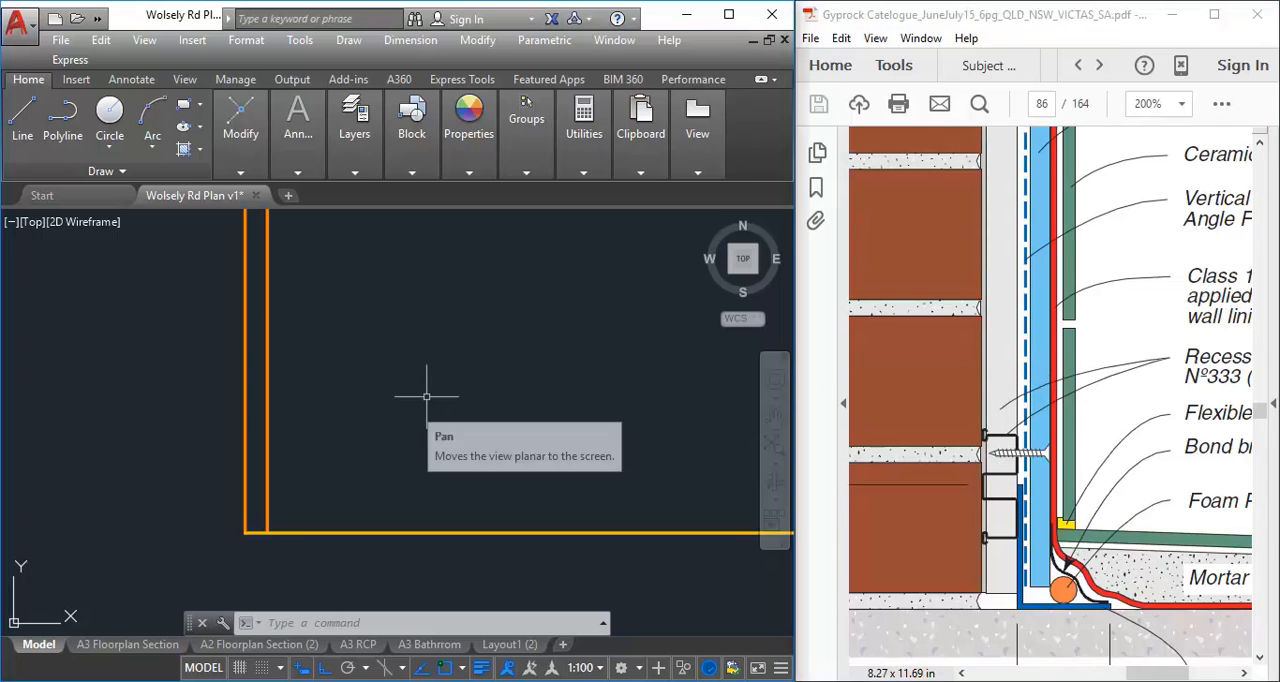
{"action": "left_click", "coordinate": [474, 360]}
{"action": "mouse_move", "coordinate": [240, 148]}
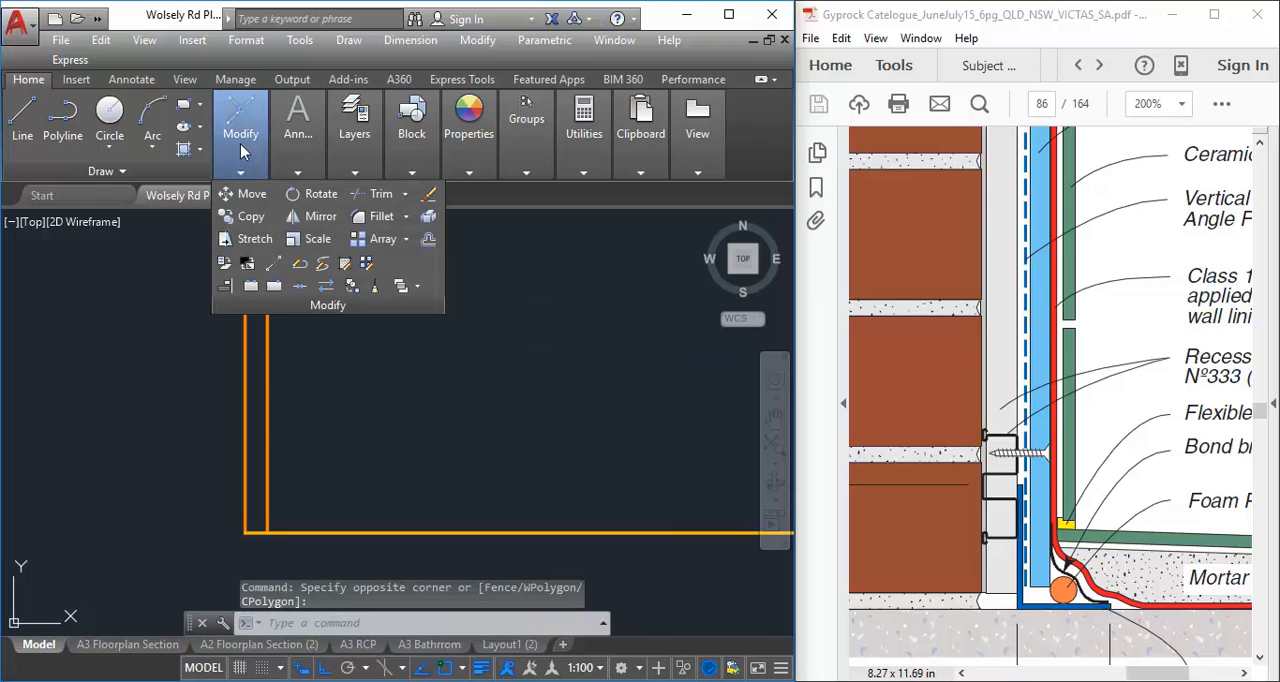
{"action": "left_click", "coordinate": [428, 242]}
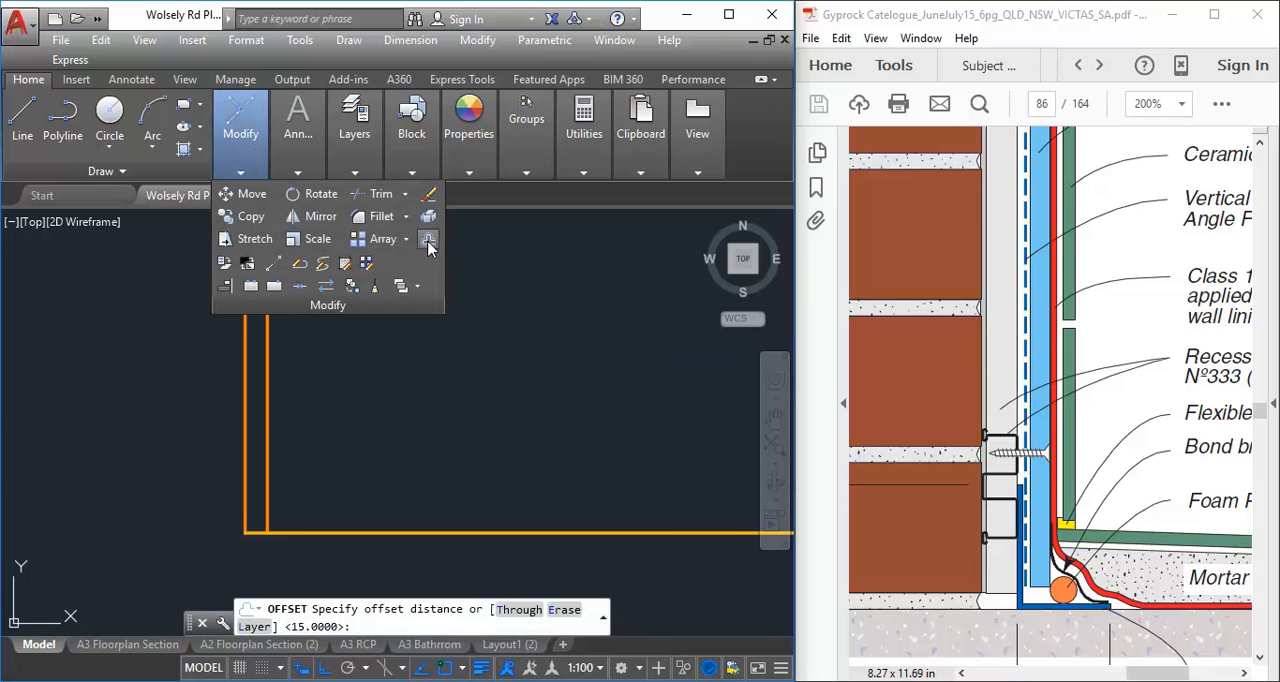
{"action": "type", "text": "5"}
{"action": "key", "text": "Return"}
{"action": "left_click", "coordinate": [265, 340]}
{"action": "left_click", "coordinate": [390, 347]}
{"action": "key", "text": "Return"}
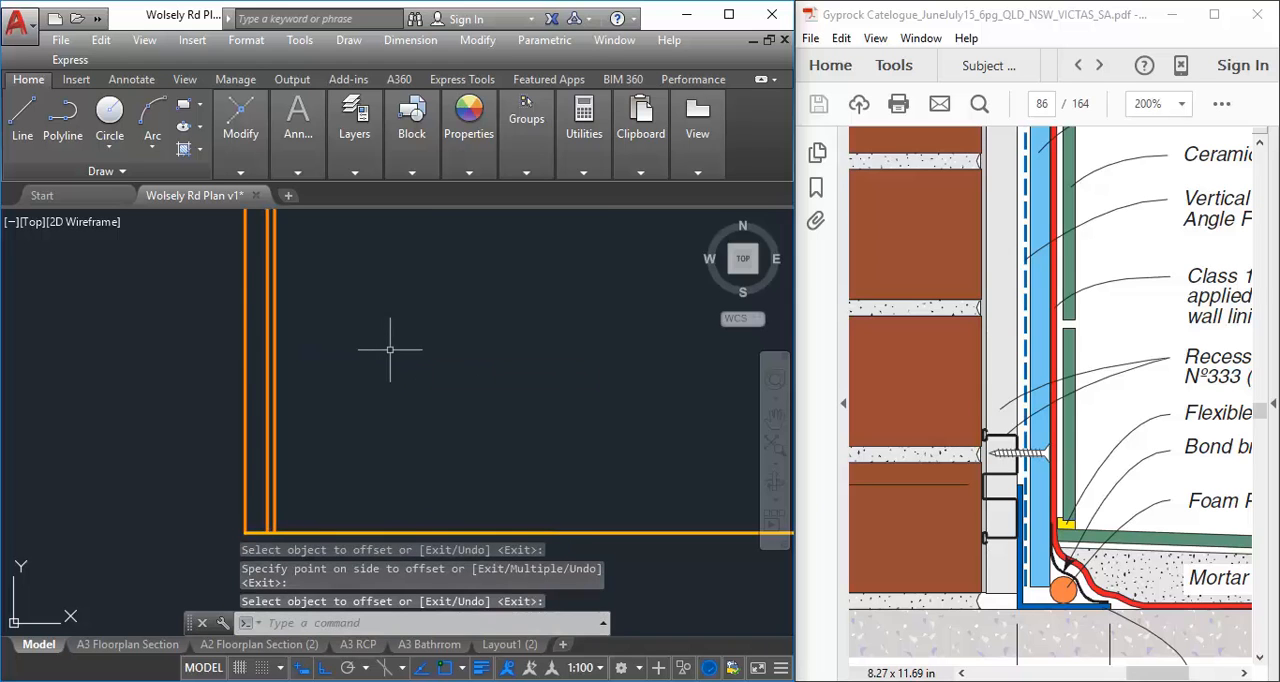
{"action": "middle_click_drag", "start_coordinate": [242, 518], "coordinate": [220, 478]}
{"action": "scroll", "coordinate": [200, 500], "scroll_direction": "down", "scroll_amount": 2}
{"action": "scroll", "coordinate": [194, 508], "scroll_direction": "up", "scroll_amount": 2}
{"action": "middle_click_drag", "start_coordinate": [198, 421], "coordinate": [195, 445]}
{"action": "scroll", "coordinate": [195, 445], "scroll_direction": "up", "scroll_amount": 2}
{"action": "mouse_move", "coordinate": [431, 366]}
{"action": "middle_mouse_down"}
{"action": "mouse_move", "coordinate": [351, 366]}
{"action": "mouse_move", "coordinate": [423, 380]}
{"action": "middle_mouse_up"}
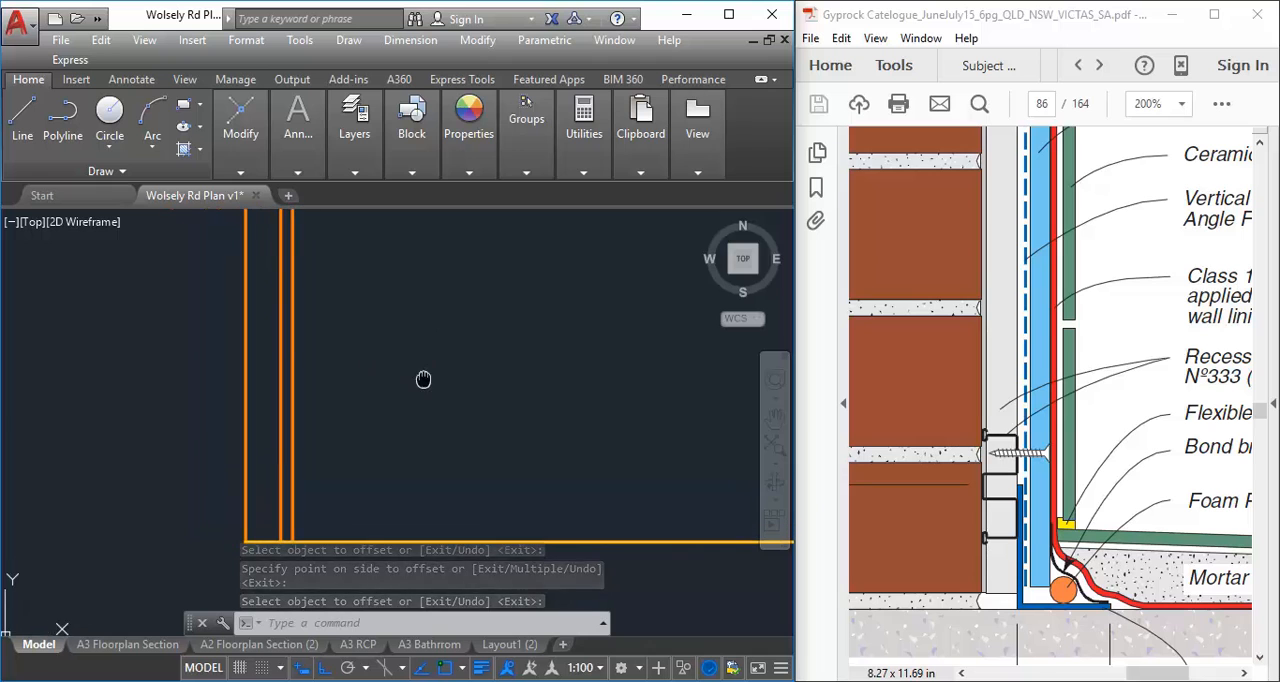
Create a new layer based on A-WALL-CUT and name it A-WALL-PB-AQ-CUT
{"action": "mouse_move", "coordinate": [354, 128]}
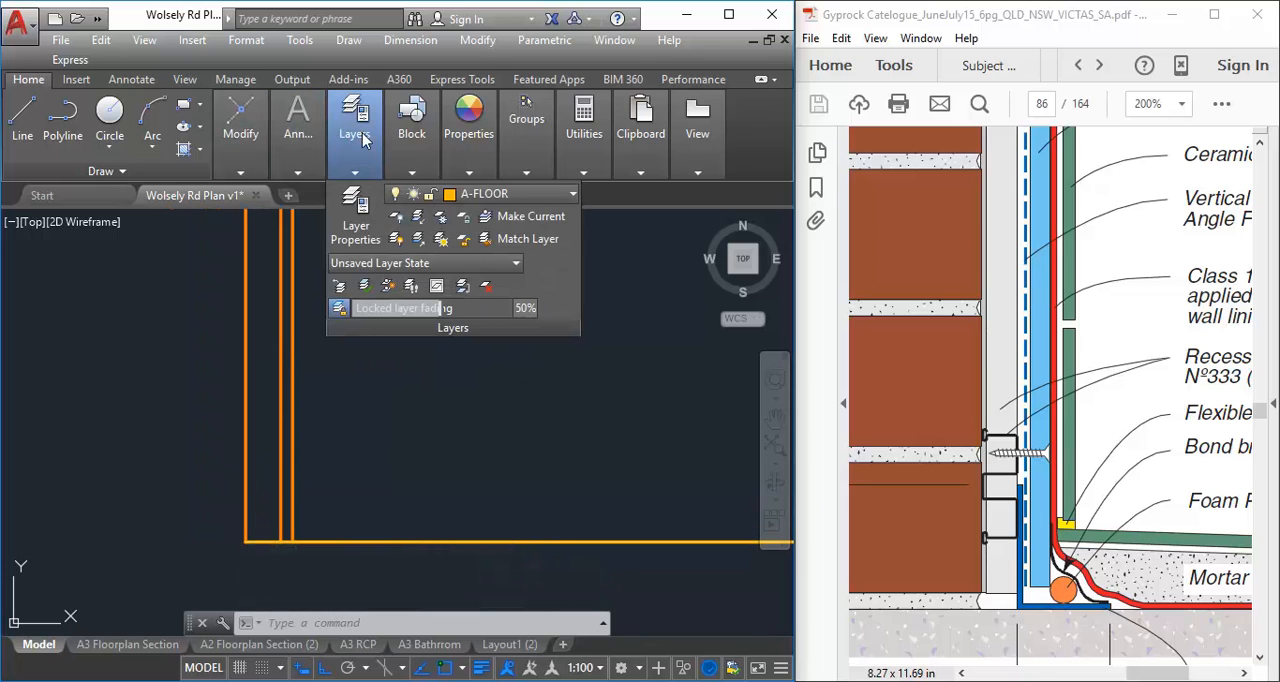
{"action": "left_click", "coordinate": [357, 229]}
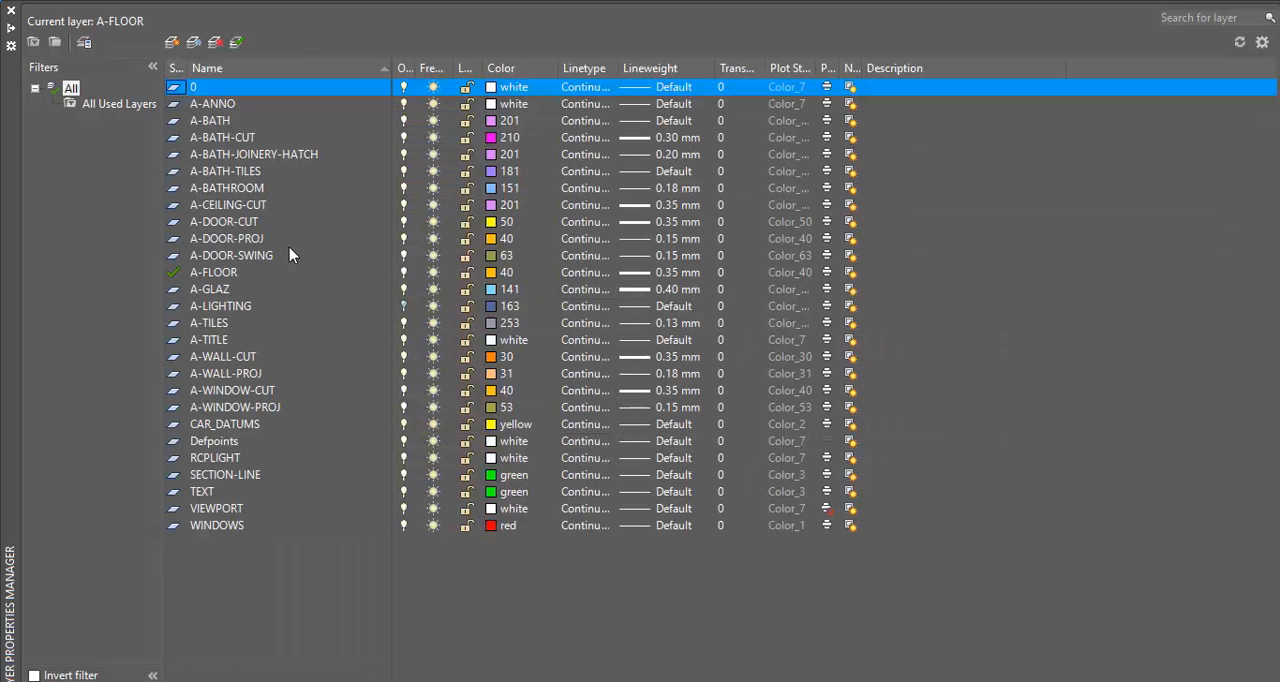
{"action": "left_click", "coordinate": [210, 172]}
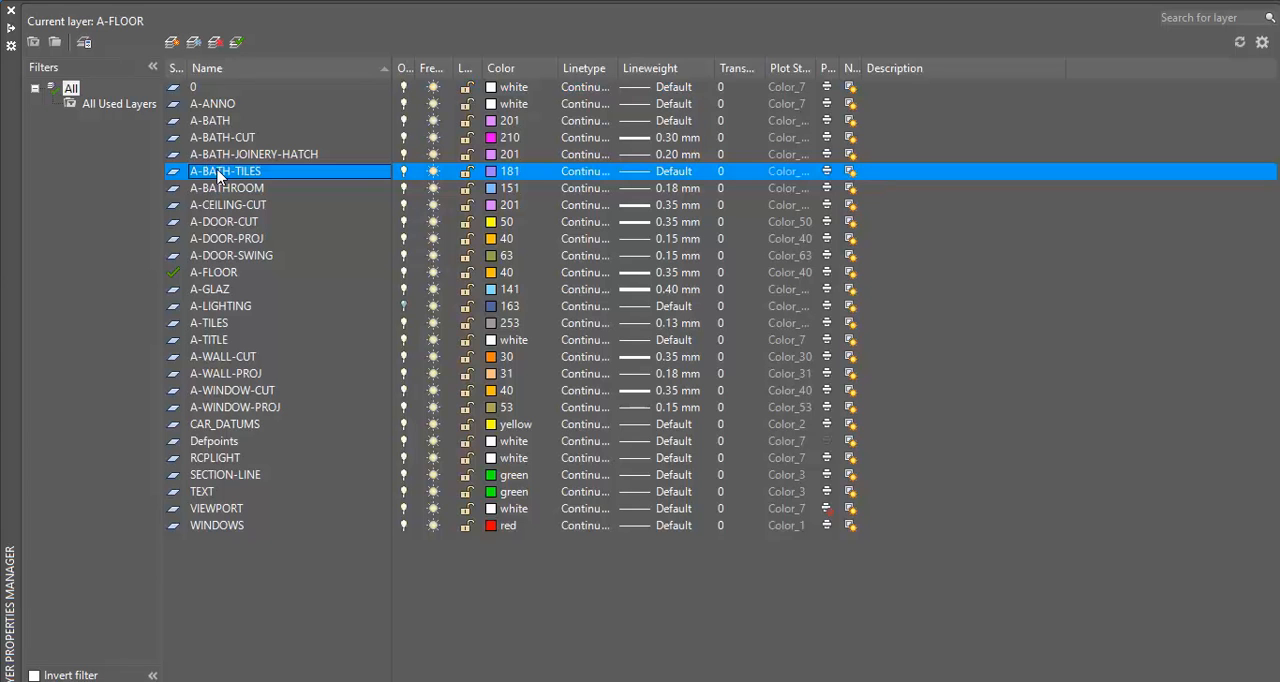
{"action": "left_click", "coordinate": [214, 360]}
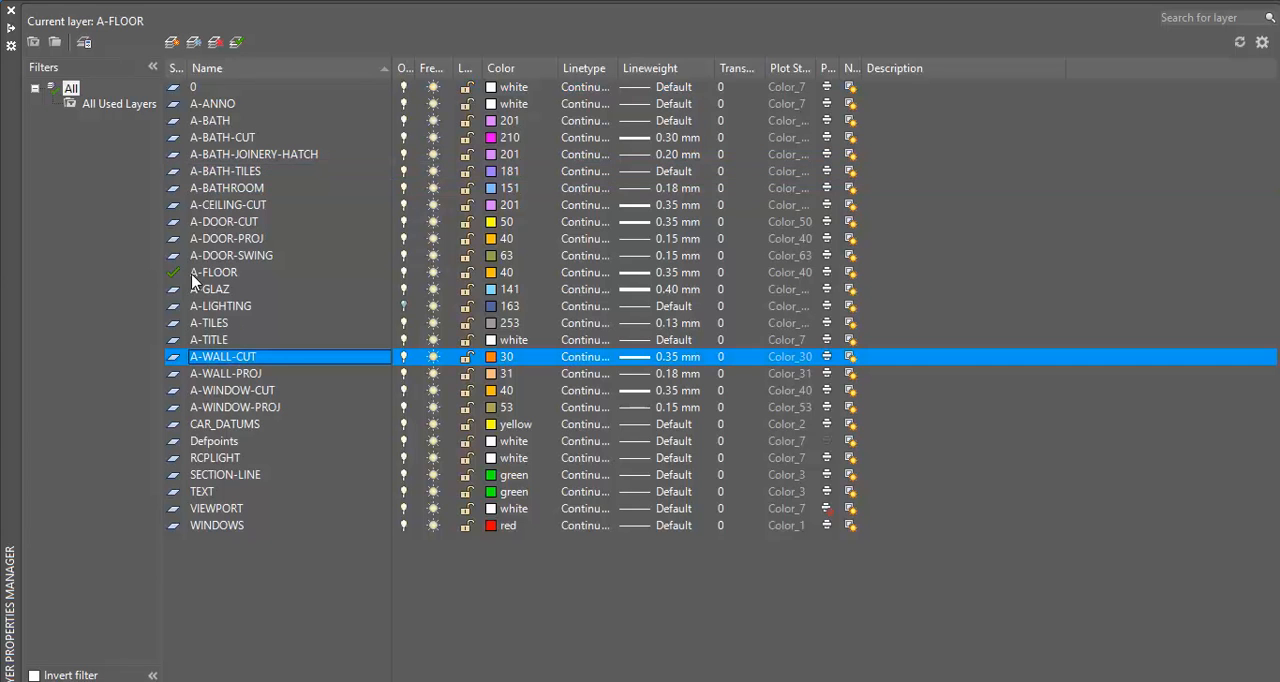
{"action": "left_click", "coordinate": [176, 42]}
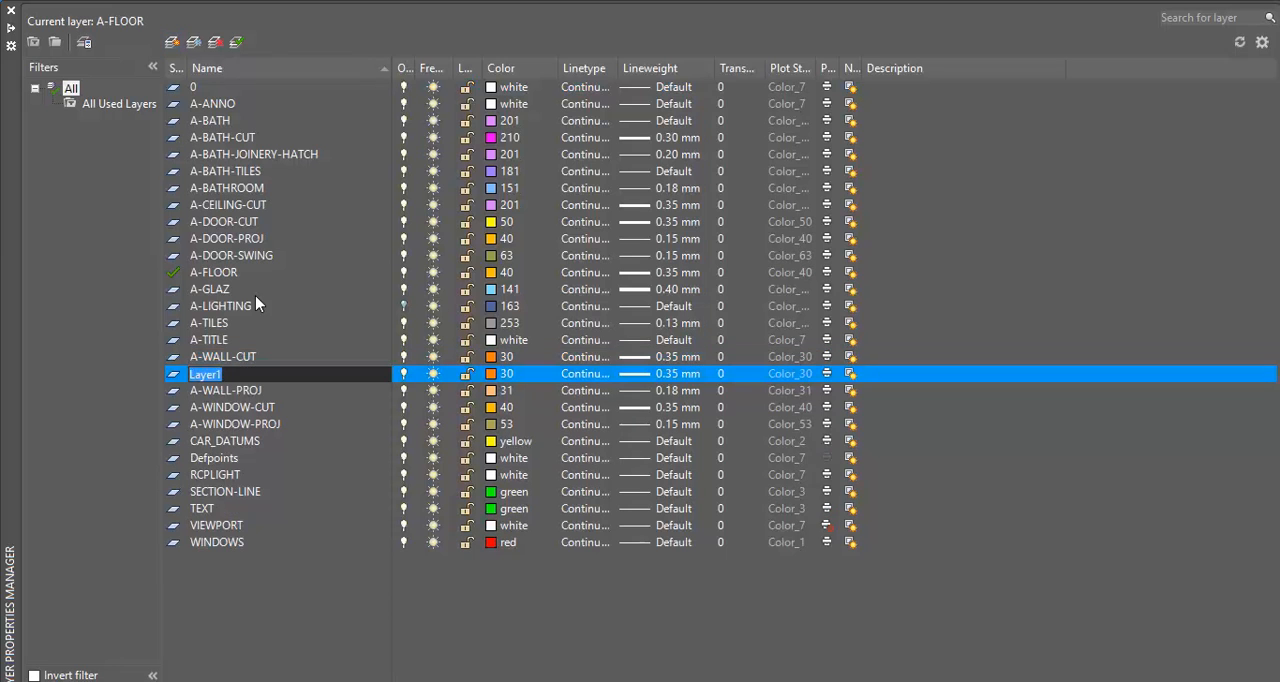
{"action": "type", "text": "A-WALL="}
{"action": "key", "text": "BackSpace"}
{"action": "type", "text": "-"}
{"action": "key", "text": "Return"}
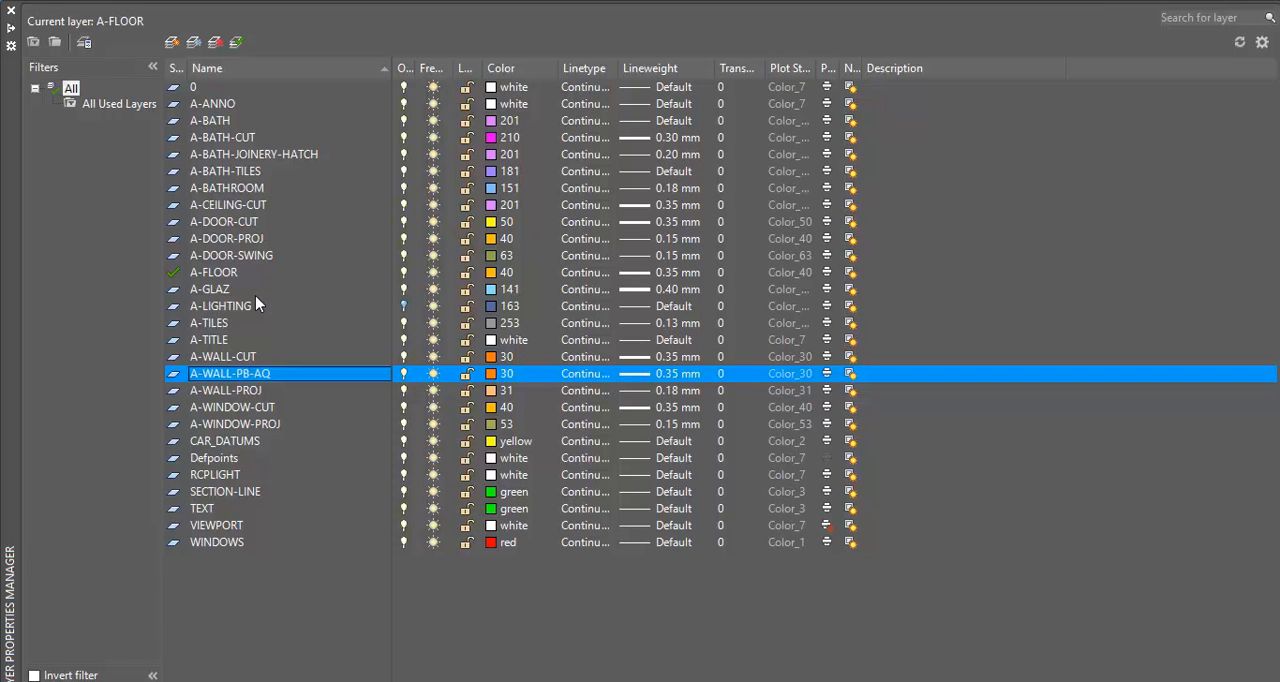
{"action": "left_click", "coordinate": [273, 372]}
{"action": "left_click", "coordinate": [277, 373]}
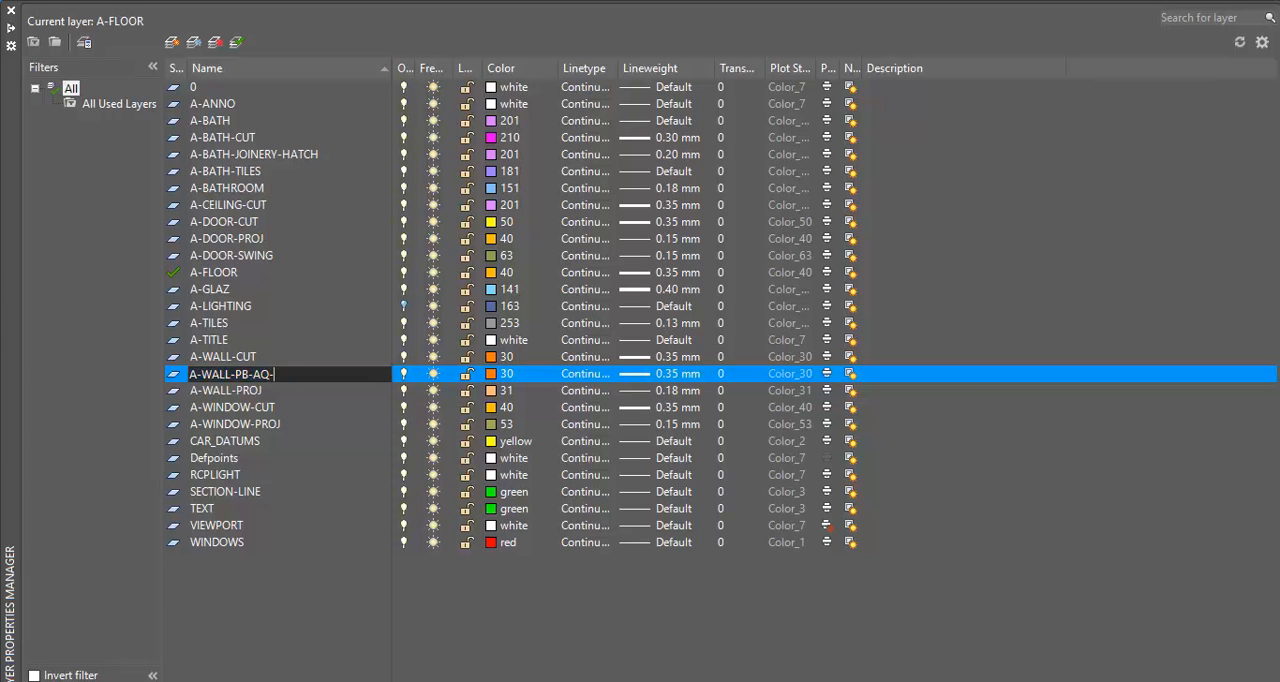
{"action": "key", "text": "Return"}
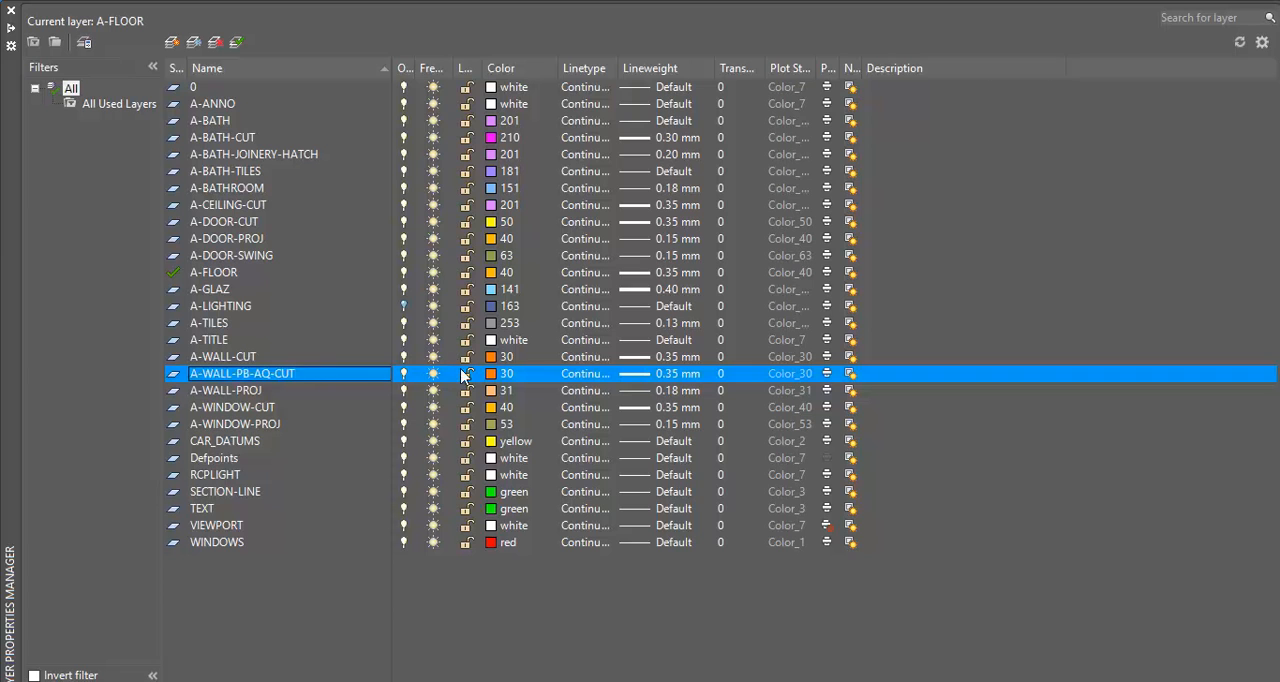
Give the A-WALL-PB-AQ-CUT layer colour 151 and make it the current layer
{"action": "left_click", "coordinate": [500, 374]}
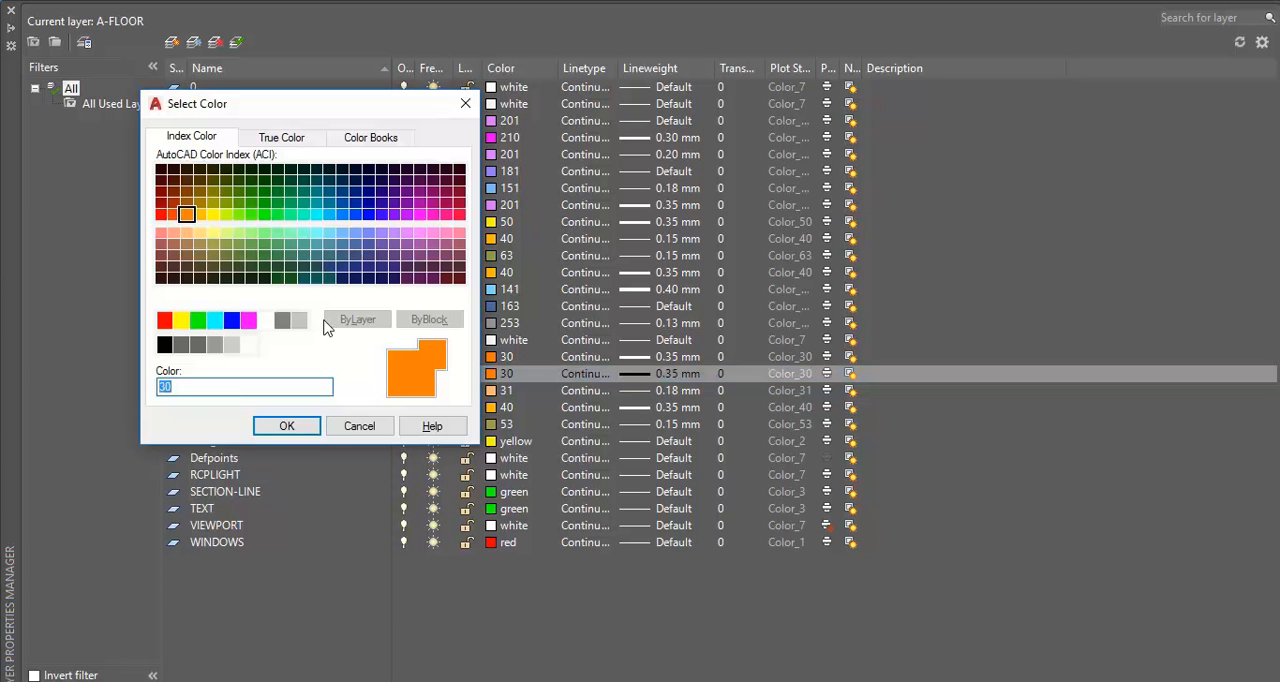
{"action": "left_click", "coordinate": [341, 234]}
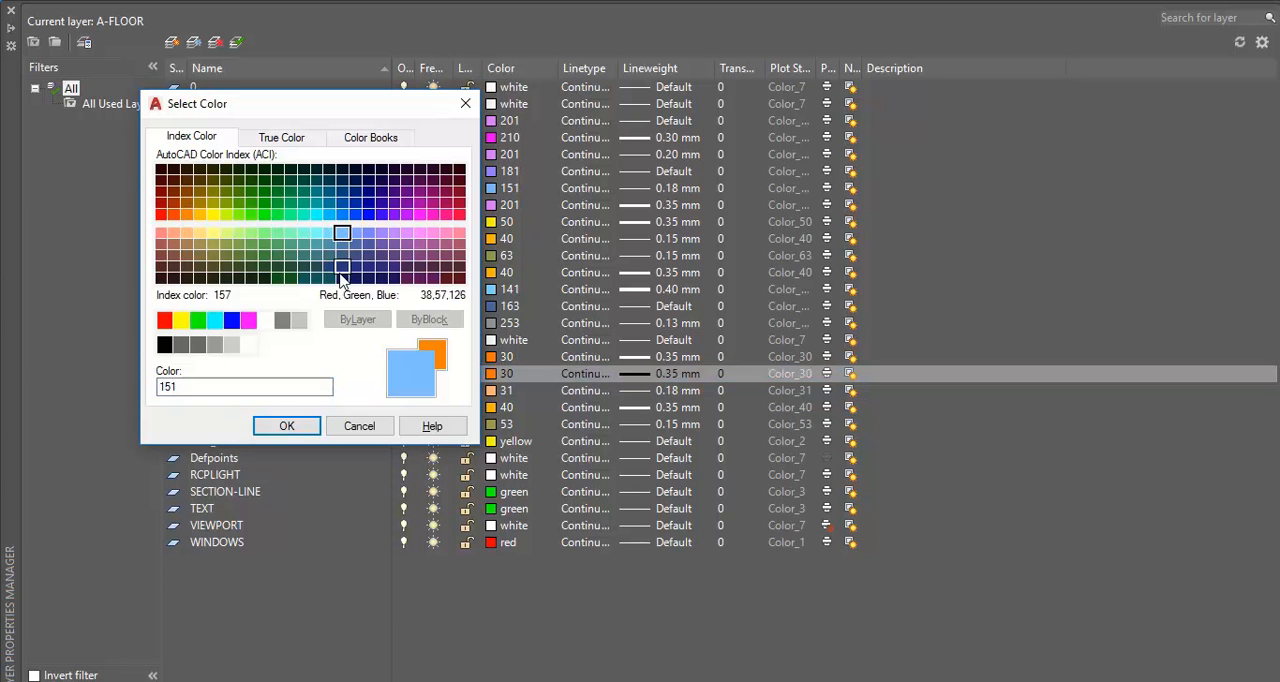
{"action": "left_click", "coordinate": [286, 426]}
{"action": "left_click", "coordinate": [237, 42]}
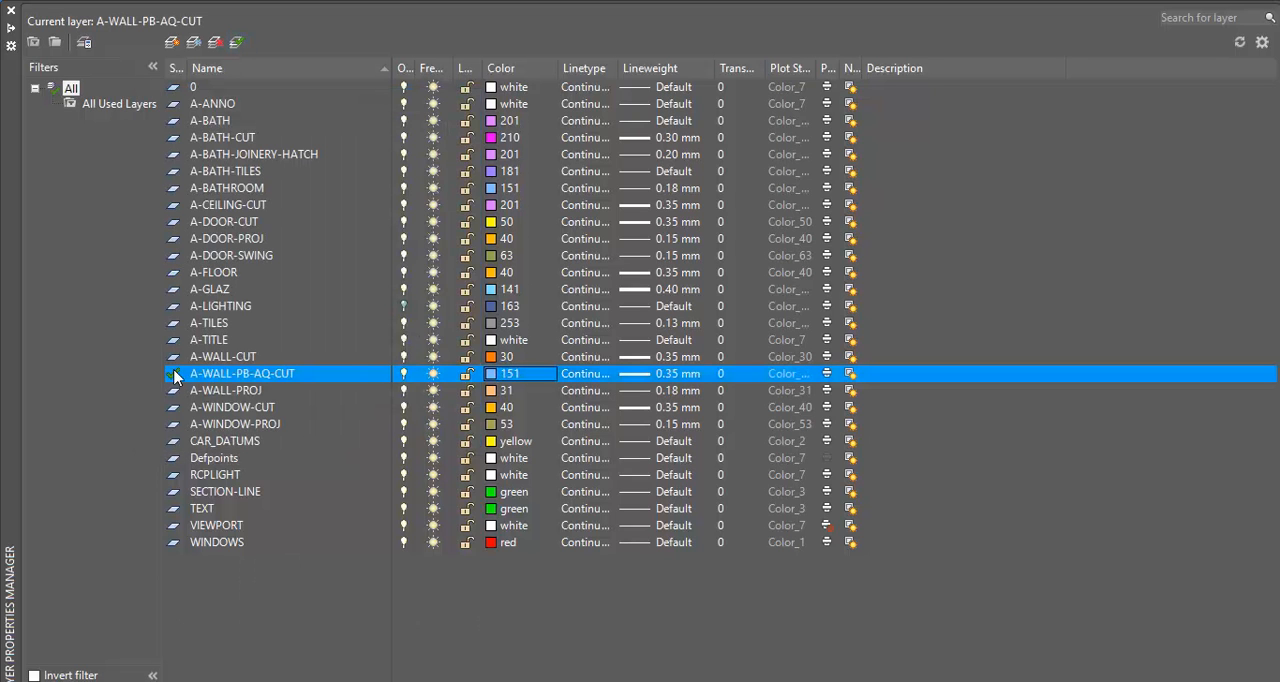
Change the A-WALL-PB-AQ-CUT layer's colour to 161 and close the layer manager
{"action": "left_click", "coordinate": [491, 375]}
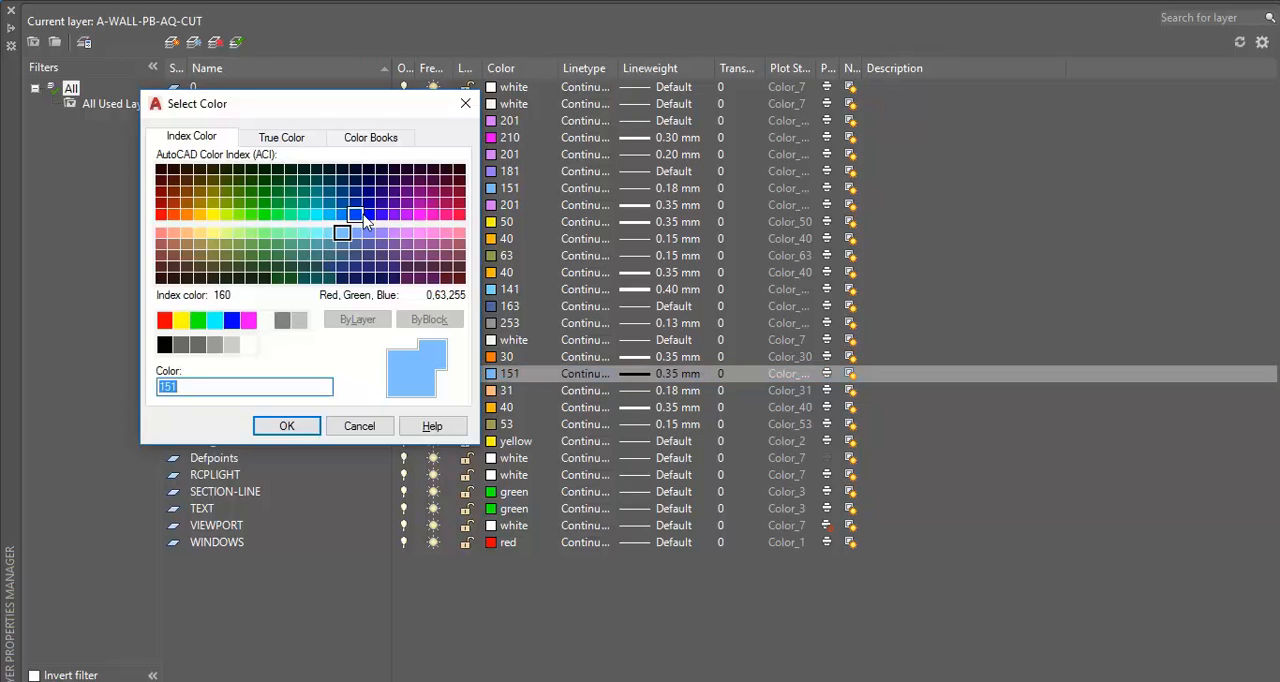
{"action": "left_click", "coordinate": [355, 233]}
{"action": "left_click", "coordinate": [286, 426]}
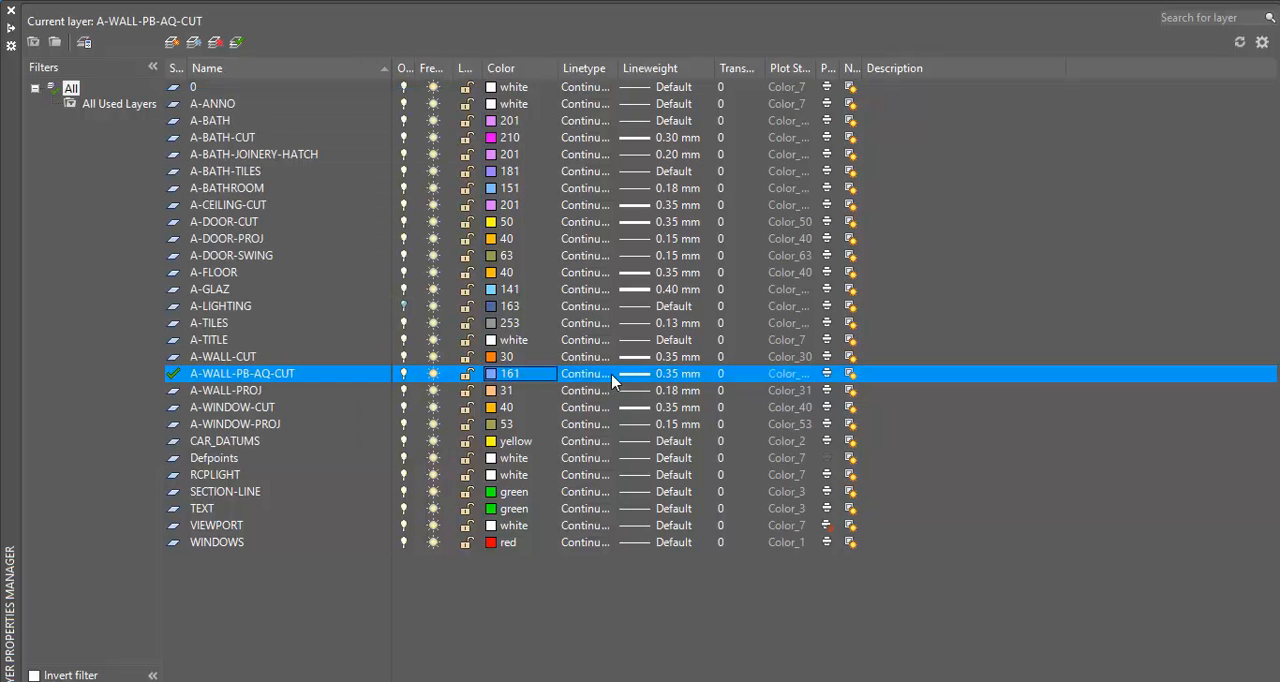
{"action": "left_click", "coordinate": [13, 14]}
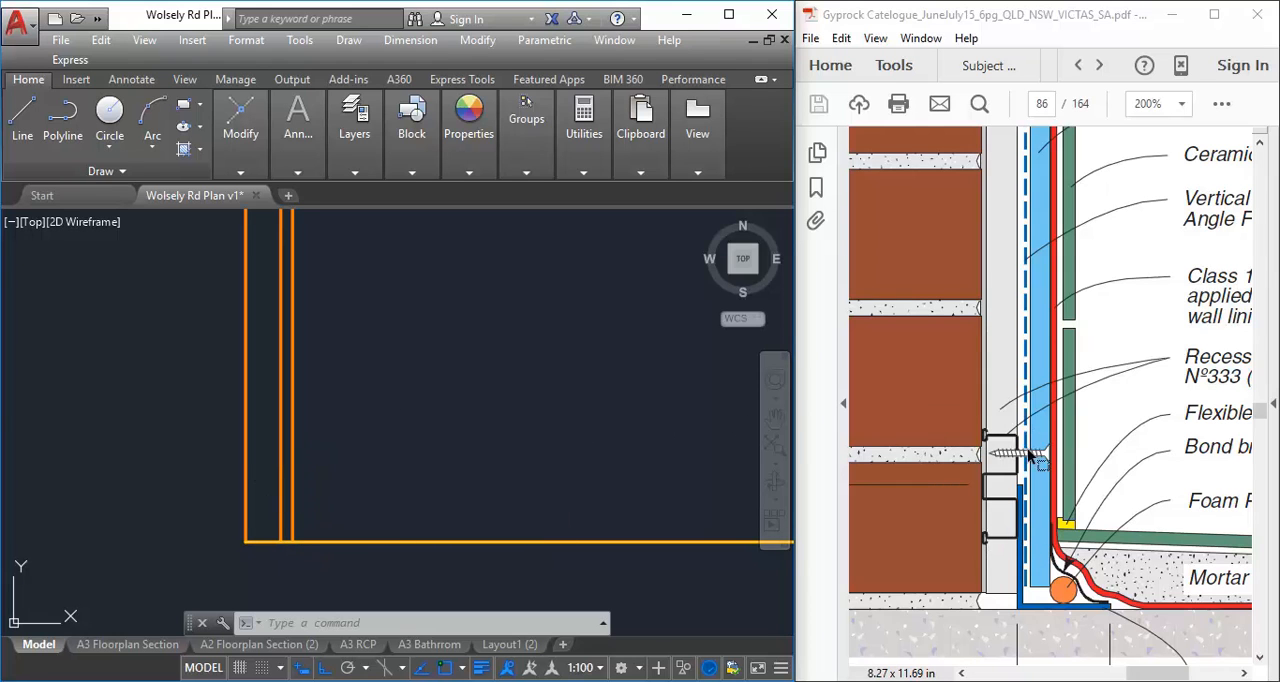
Move the rightmost vertical wall line onto the A-WALL-PB-AQ-CUT layer
{"action": "left_click", "coordinate": [292, 380]}
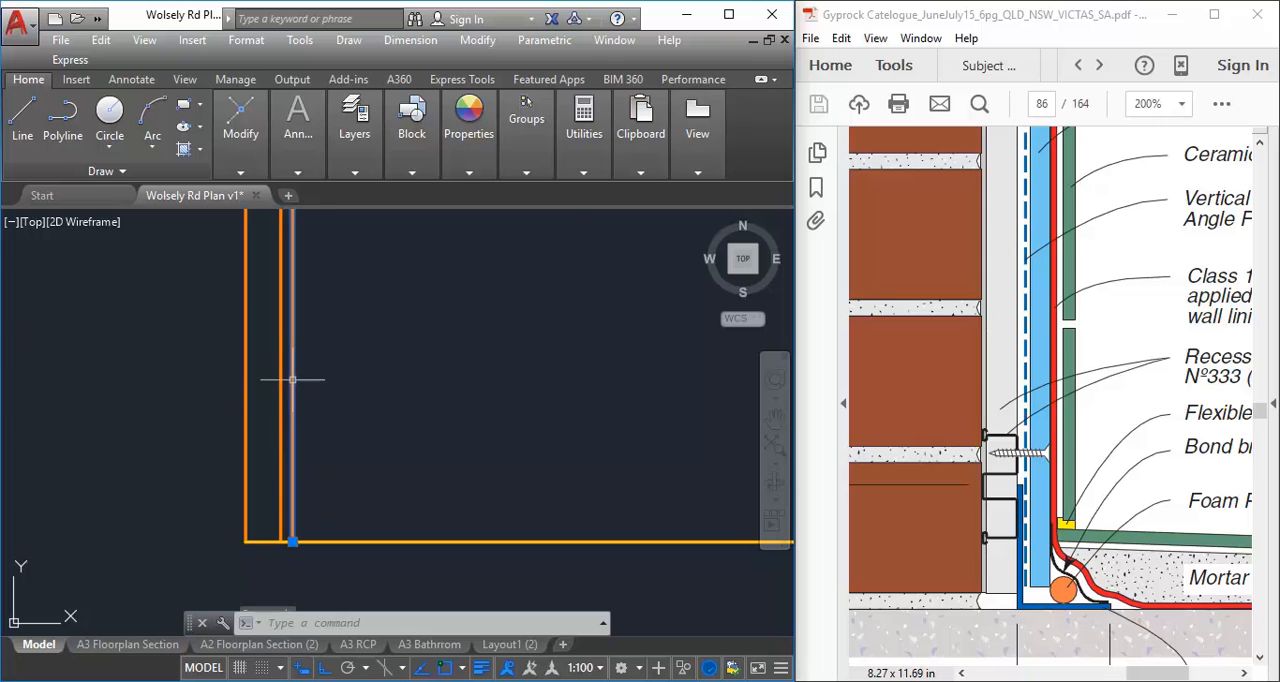
{"action": "left_click", "coordinate": [365, 172]}
{"action": "left_click", "coordinate": [474, 198]}
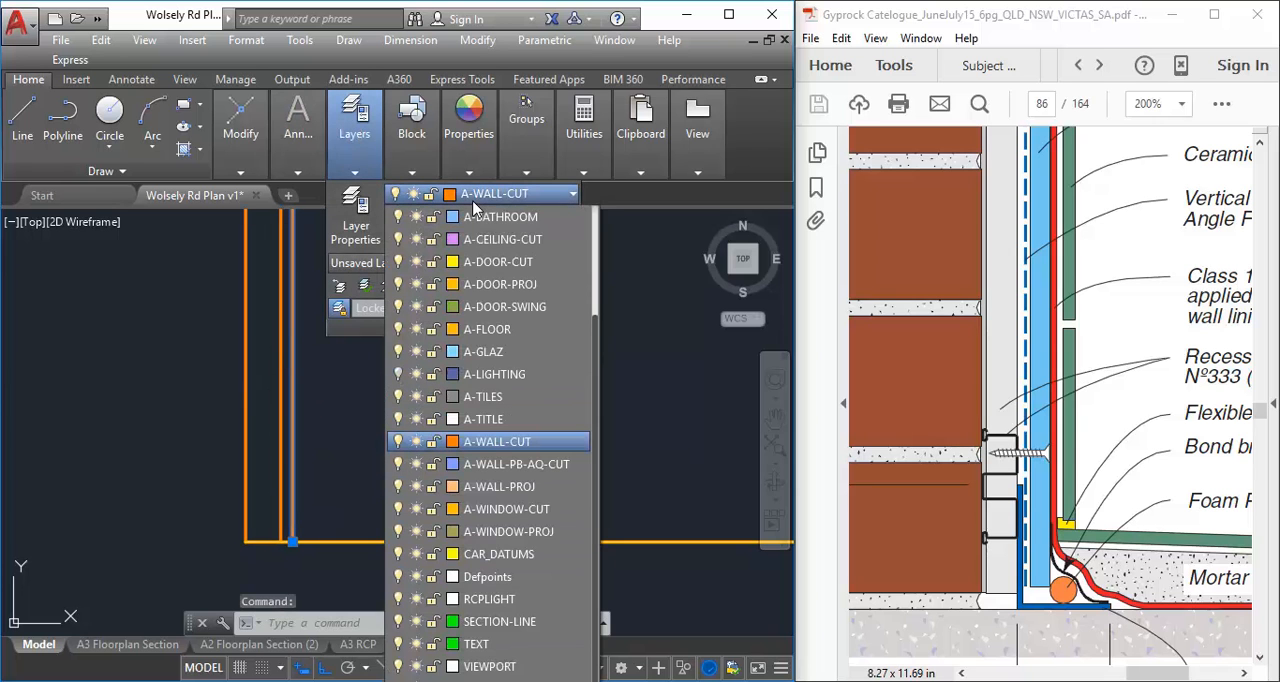
{"action": "left_click", "coordinate": [500, 467]}
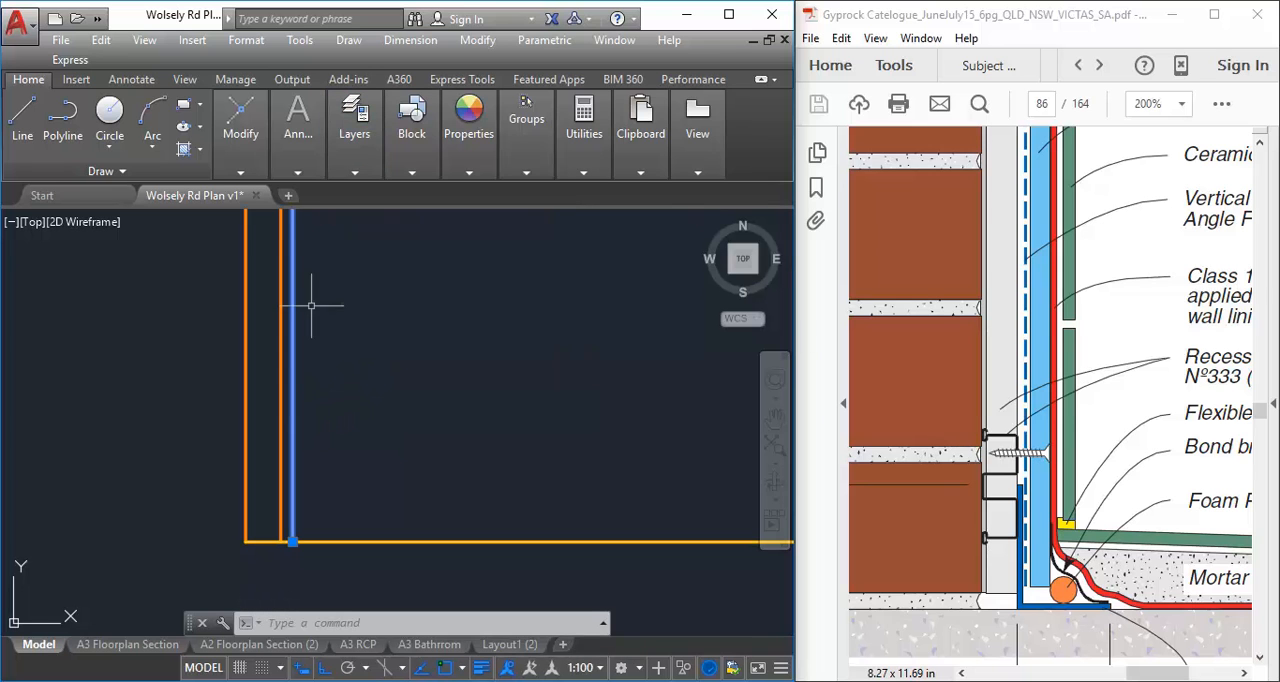
Offset the blue A-WALL-PB-AQ-CUT line by 10 towards the right to form the wall lining's thickness
{"action": "mouse_move", "coordinate": [1150, 673]}
{"action": "left_mouse_down"}
{"action": "mouse_move", "coordinate": [1193, 673]}
{"action": "mouse_move", "coordinate": [1158, 674]}
{"action": "left_mouse_up"}
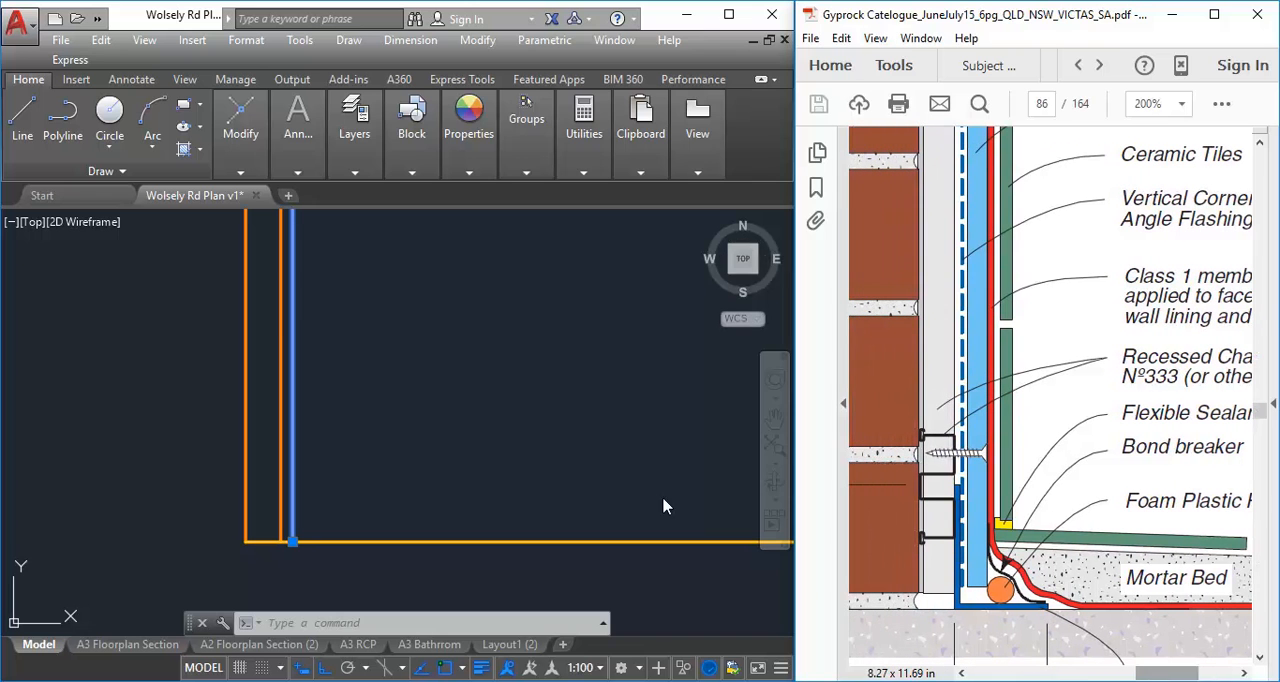
{"action": "left_click", "coordinate": [233, 149]}
{"action": "left_click", "coordinate": [240, 168]}
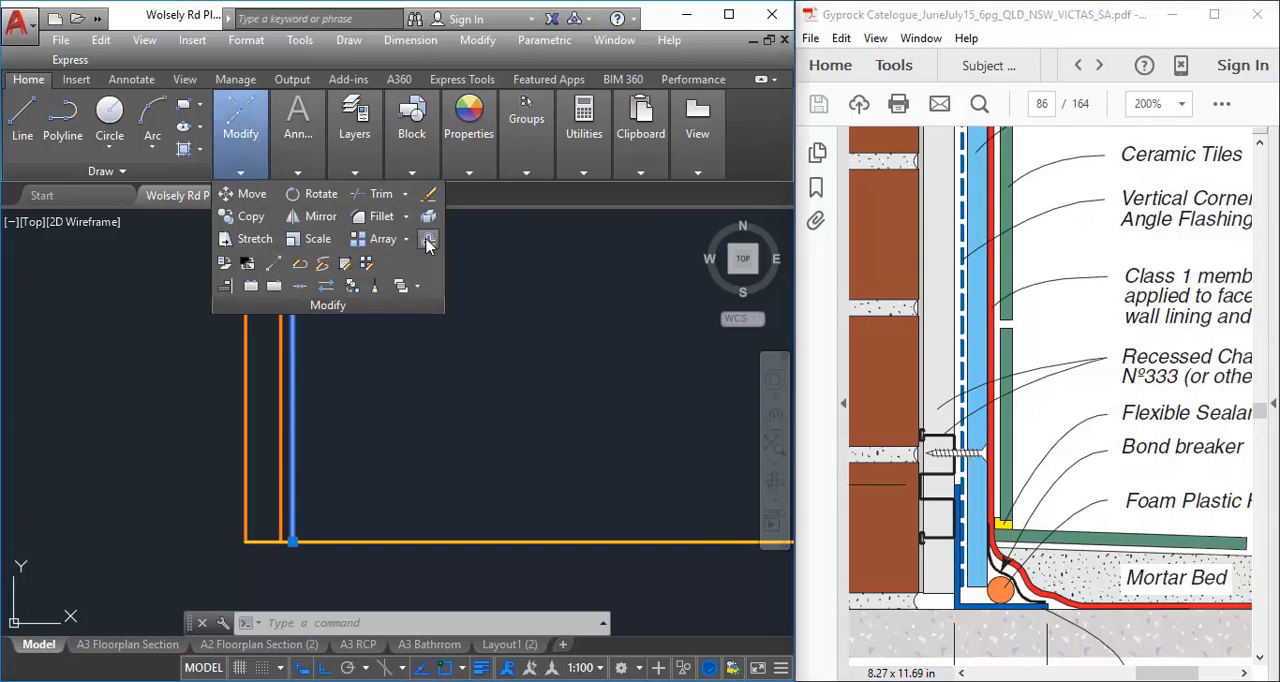
{"action": "left_click", "coordinate": [428, 243]}
{"action": "type", "text": "1"}
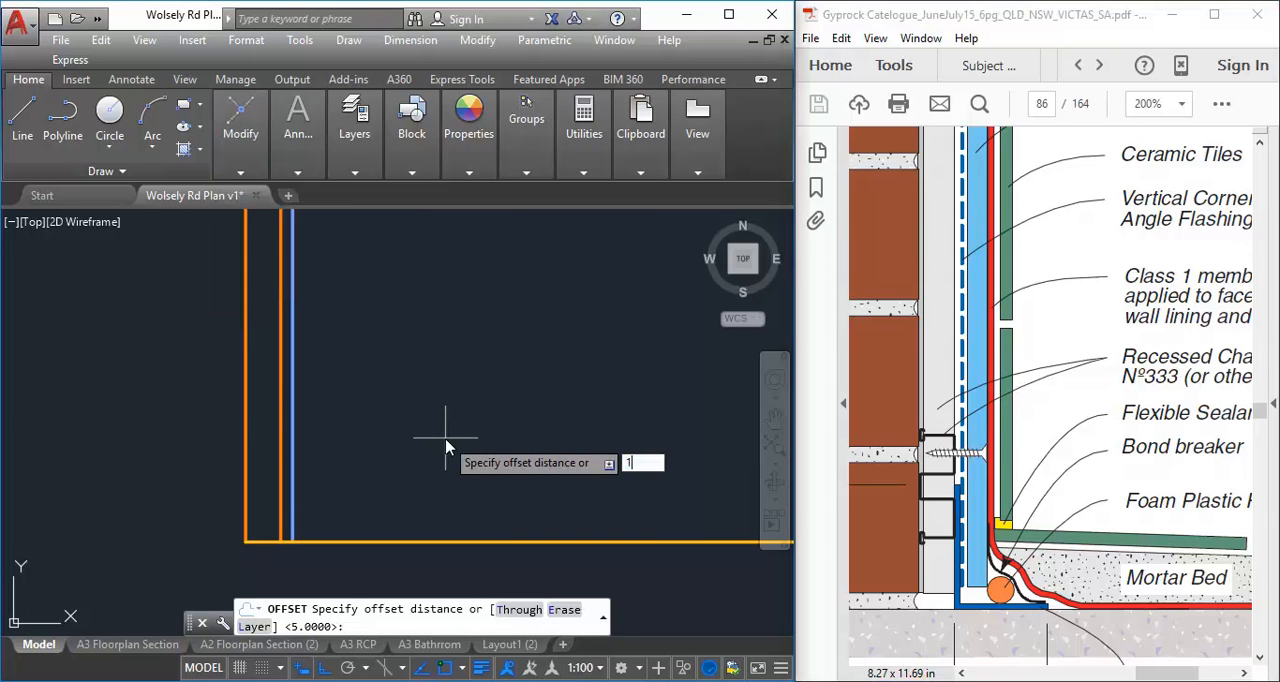
{"action": "key", "text": "Return"}
{"action": "left_click", "coordinate": [293, 379]}
{"action": "left_click", "coordinate": [432, 370]}
{"action": "right_click", "coordinate": [463, 326]}
{"action": "left_click", "coordinate": [510, 342]}
Offset the horizontal floor line upwards by 10
{"action": "scroll", "coordinate": [405, 365], "scroll_direction": "down", "scroll_amount": 3}
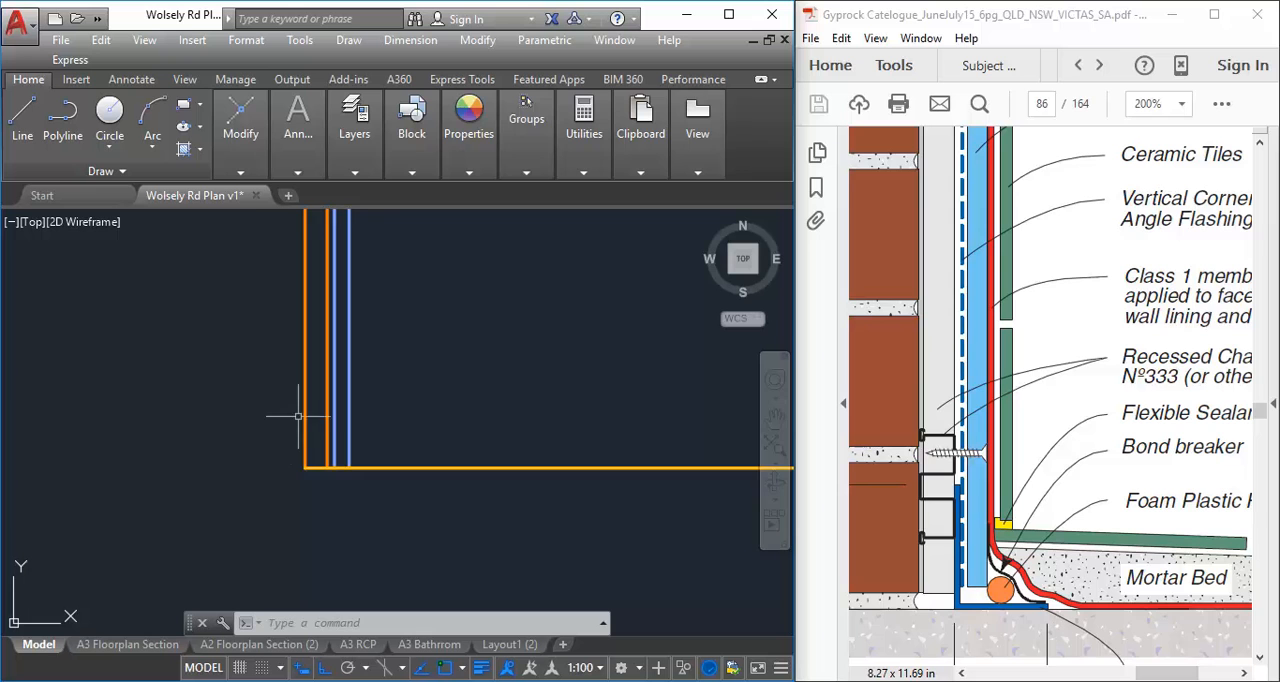
{"action": "scroll", "coordinate": [296, 418], "scroll_direction": "up", "scroll_amount": 4}
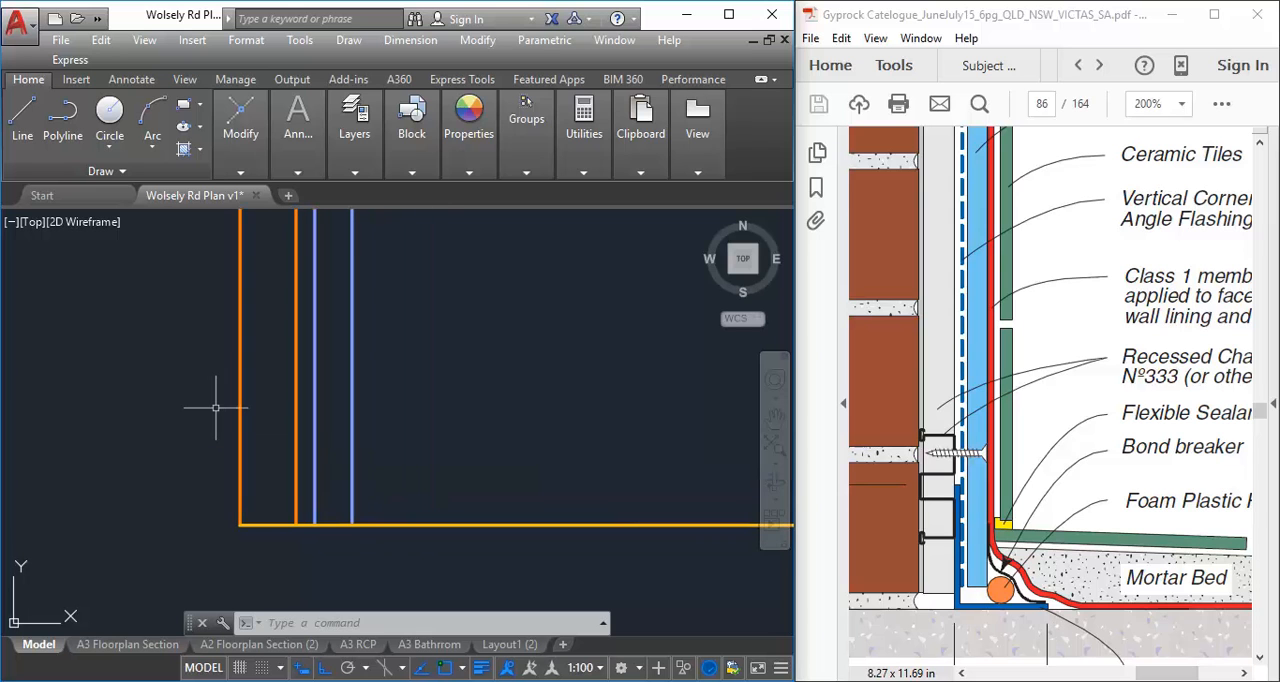
{"action": "left_click", "coordinate": [244, 140]}
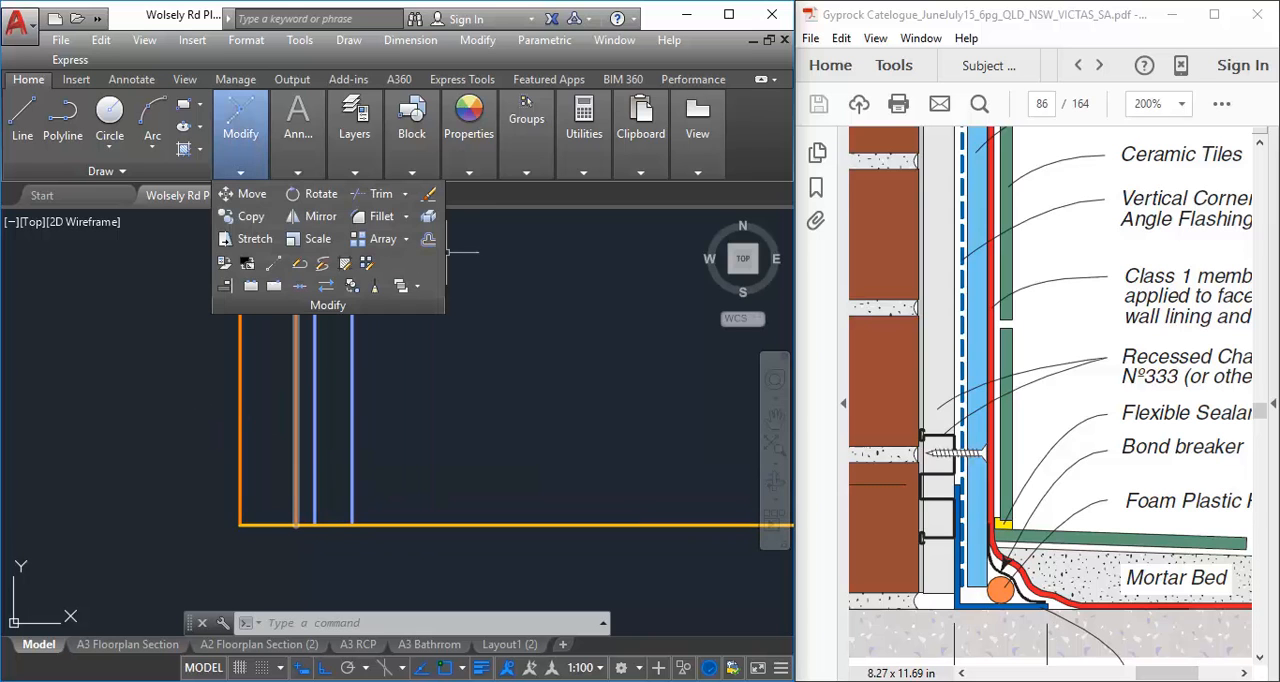
{"action": "left_click", "coordinate": [428, 239]}
{"action": "type", "text": "10"}
{"action": "key", "text": "Return"}
{"action": "left_click", "coordinate": [405, 524]}
{"action": "left_click", "coordinate": [390, 381]}
{"action": "right_click", "coordinate": [391, 382]}
{"action": "left_click", "coordinate": [428, 394]}
{"action": "middle_click_drag", "start_coordinate": [494, 391], "coordinate": [443, 365]}
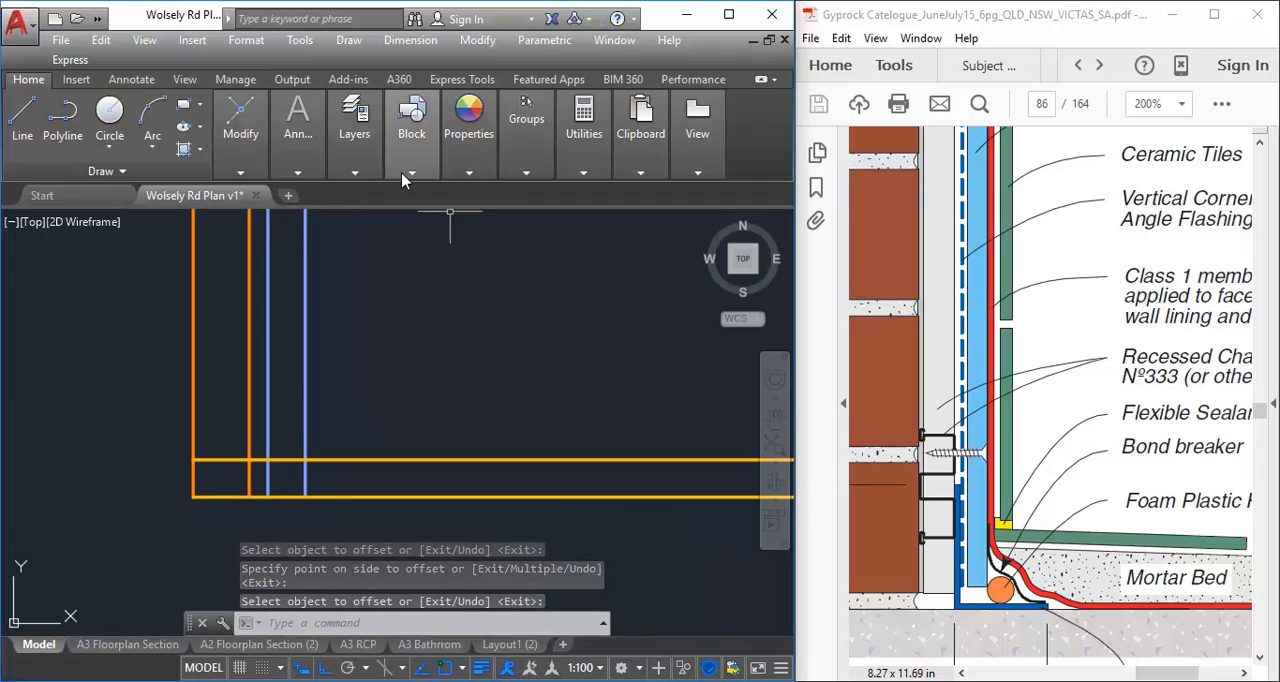
Offset the upper floor line upwards by 5 to add a third horizontal line
{"action": "mouse_move", "coordinate": [290, 135]}
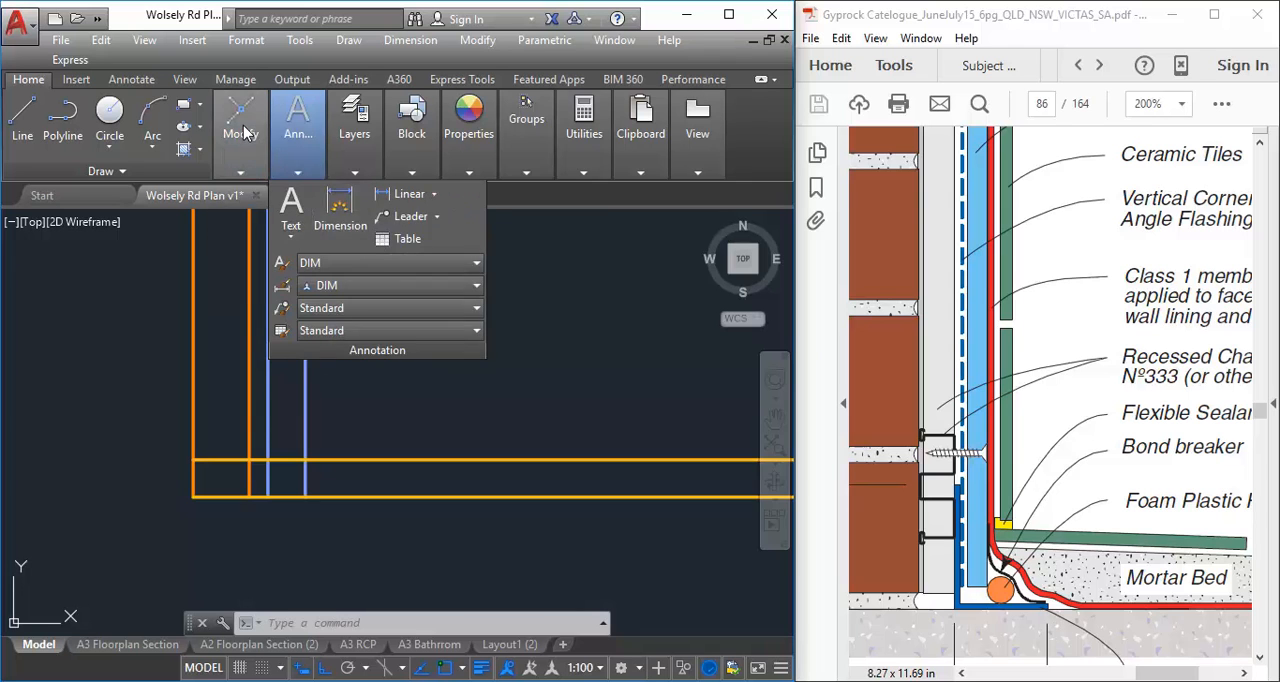
{"action": "mouse_move", "coordinate": [247, 134]}
{"action": "left_click", "coordinate": [431, 241]}
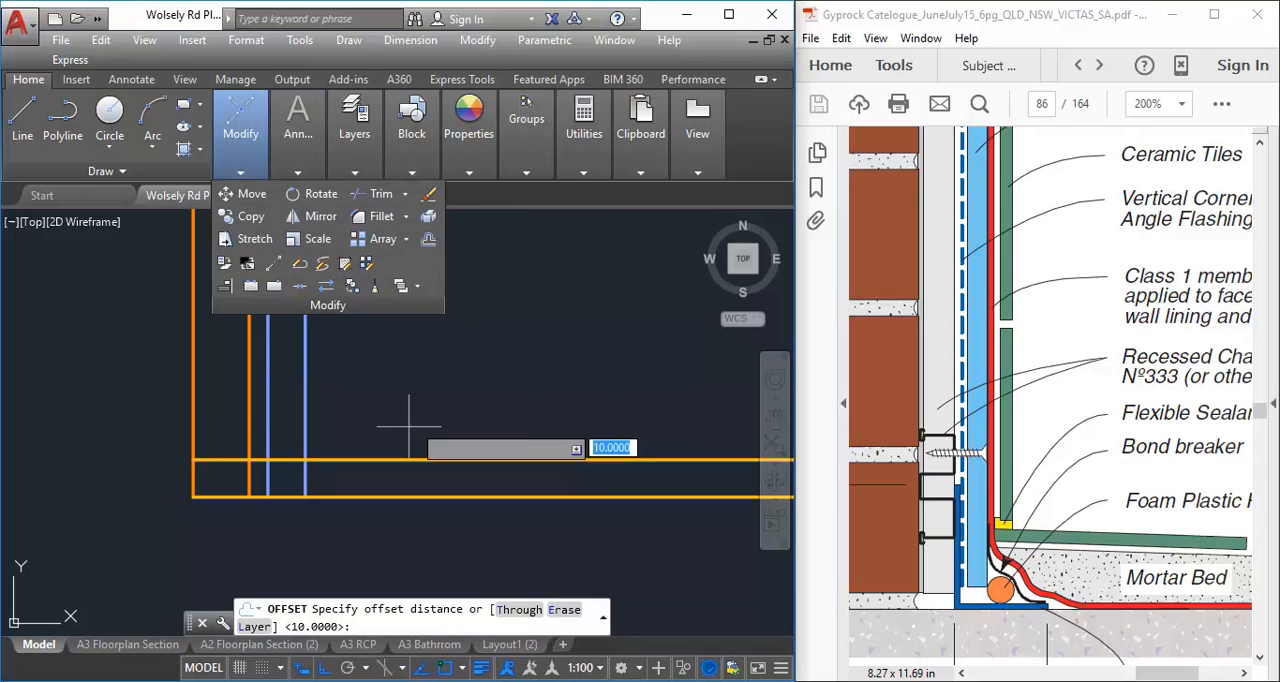
{"action": "type", "text": "5"}
{"action": "key", "text": "Return"}
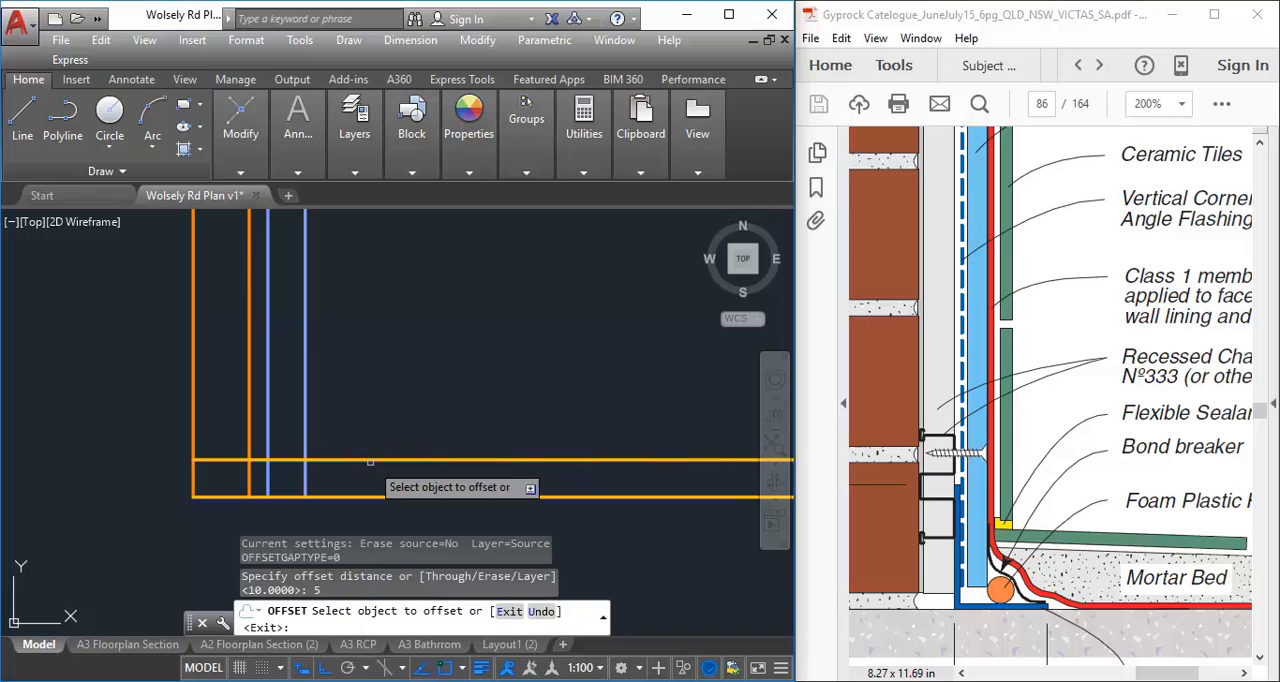
{"action": "left_click", "coordinate": [372, 450]}
{"action": "left_click", "coordinate": [376, 300]}
{"action": "right_click", "coordinate": [380, 293]}
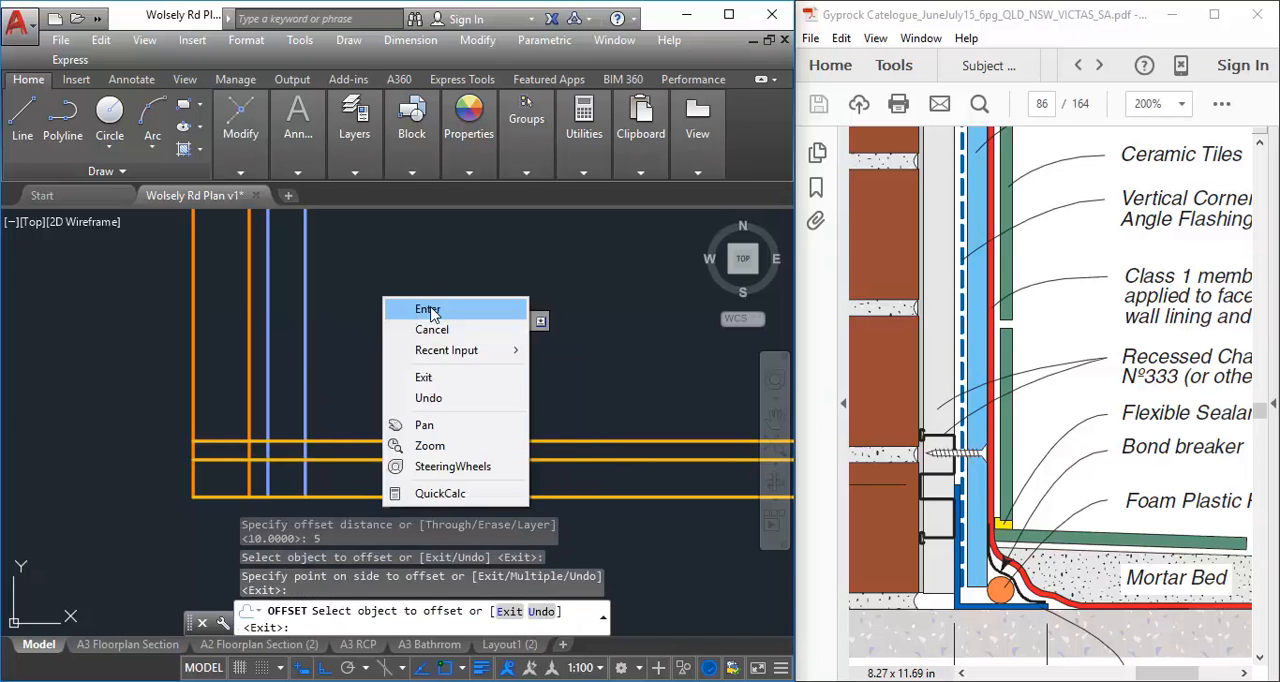
{"action": "left_click", "coordinate": [410, 312]}
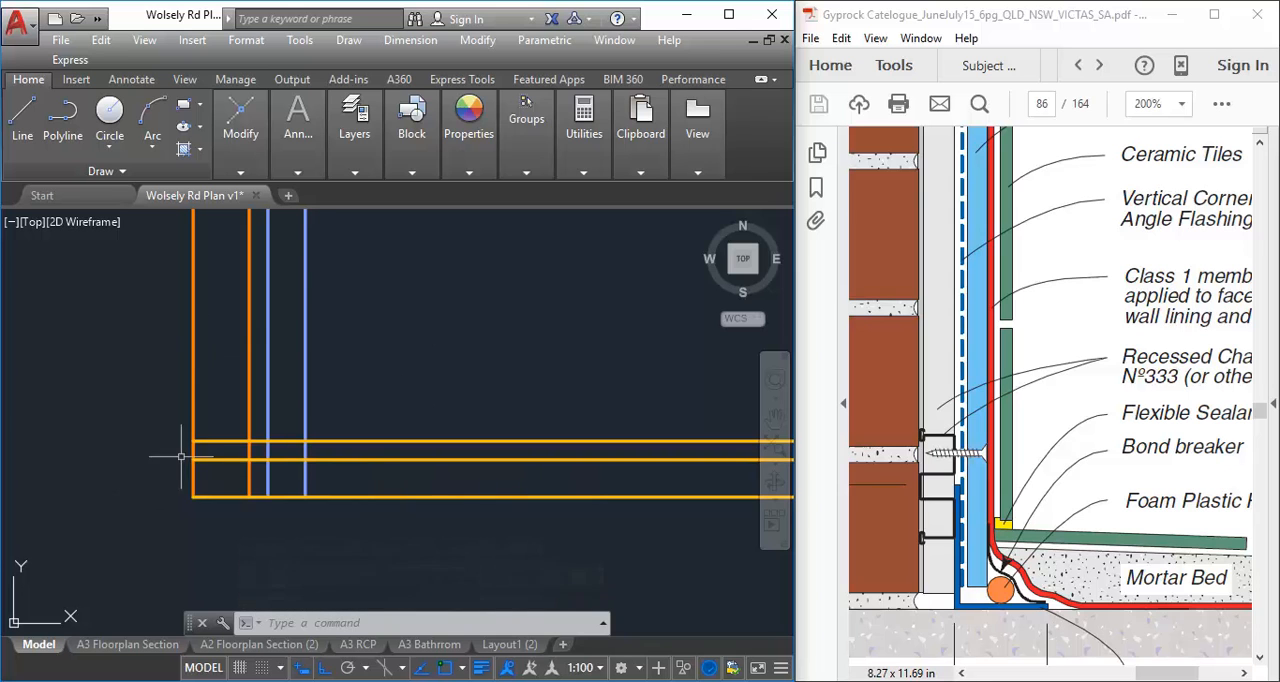
Fillet the middle horizontal floor line with the second orange vertical wall line using radius 0 to form a square corner
{"action": "left_click", "coordinate": [240, 135]}
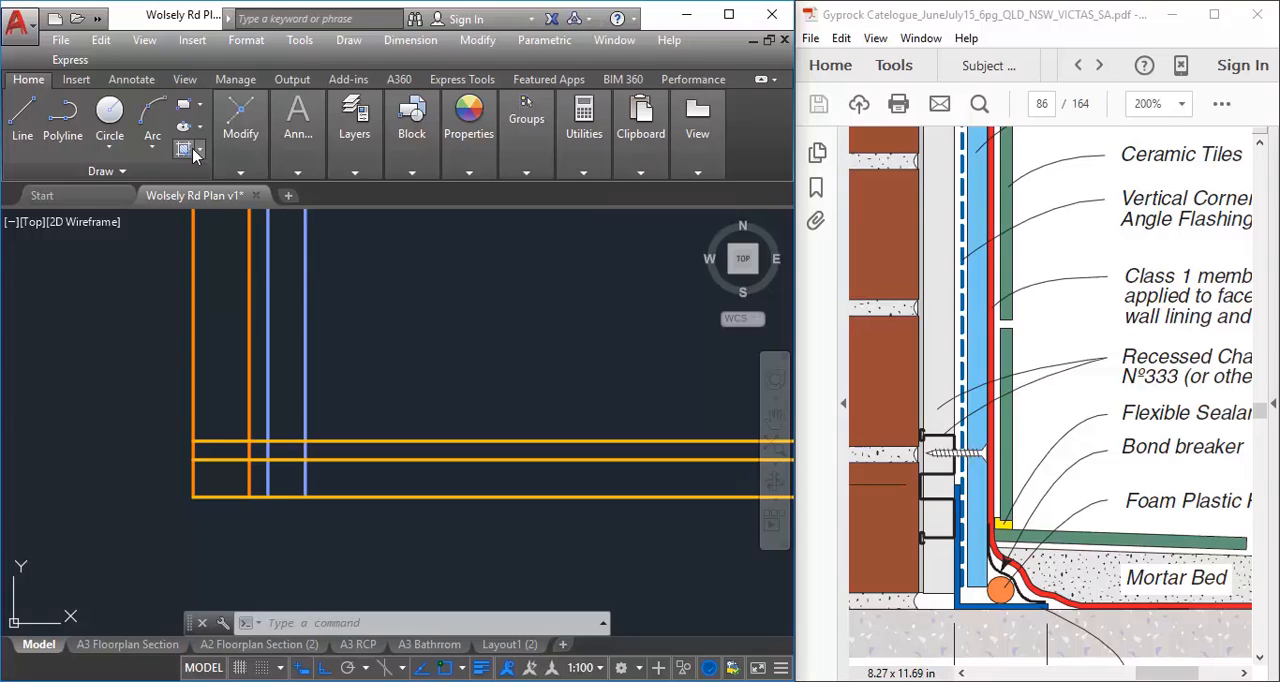
{"action": "mouse_move", "coordinate": [240, 122]}
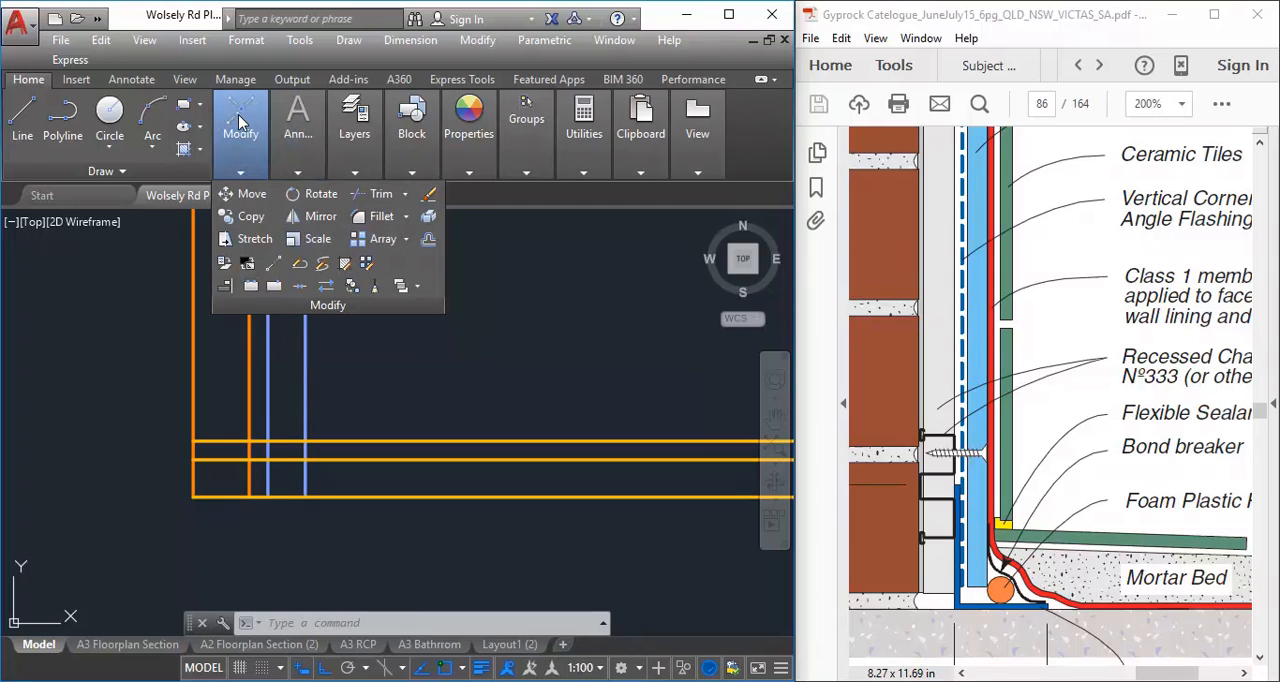
{"action": "left_click", "coordinate": [380, 216]}
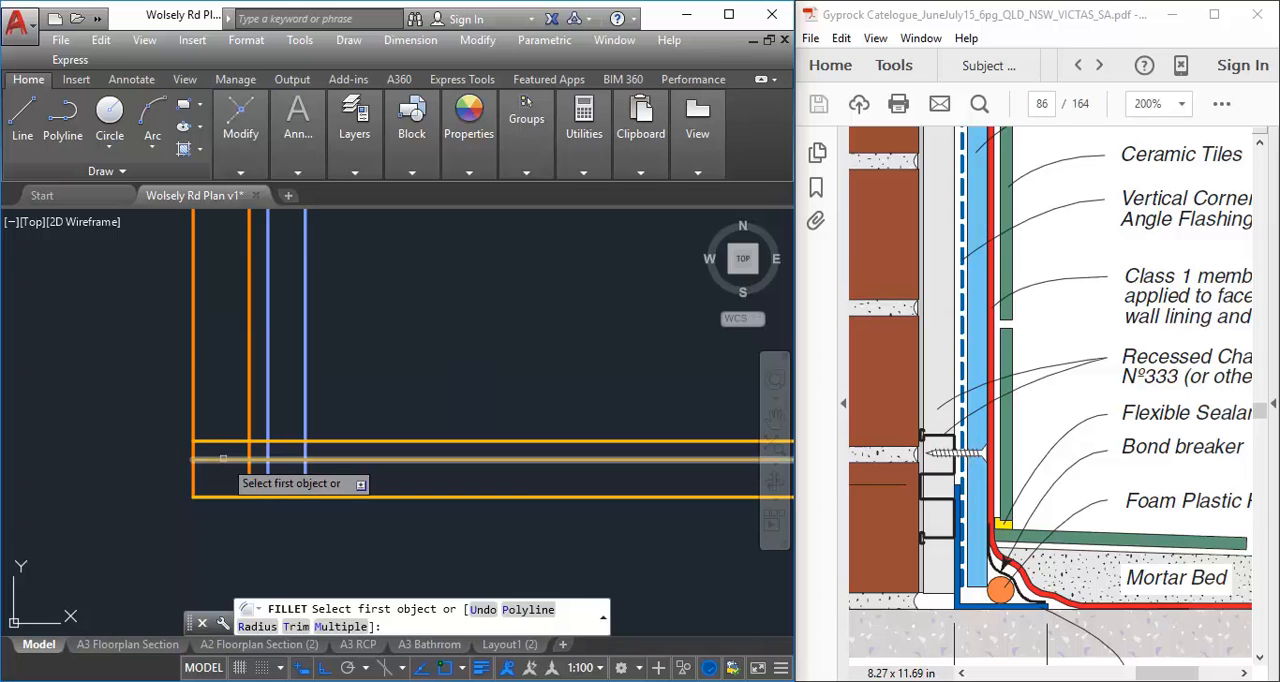
{"action": "left_click", "coordinate": [223, 459]}
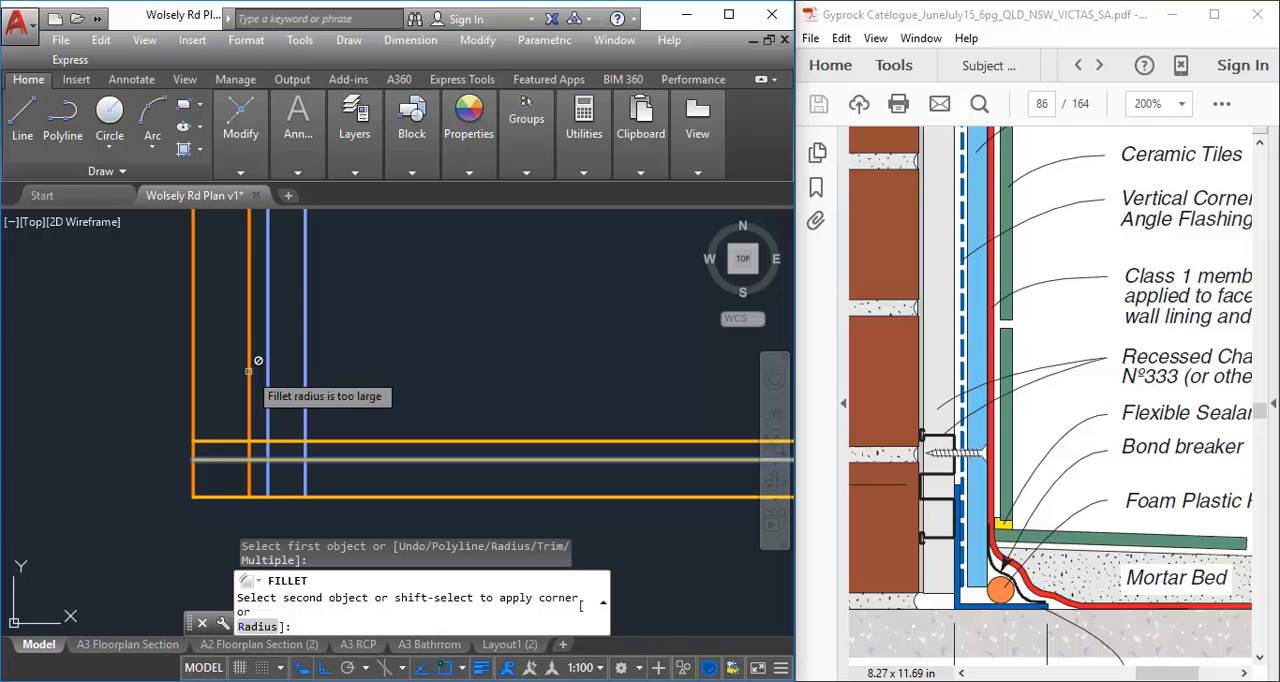
{"action": "left_click", "coordinate": [251, 627]}
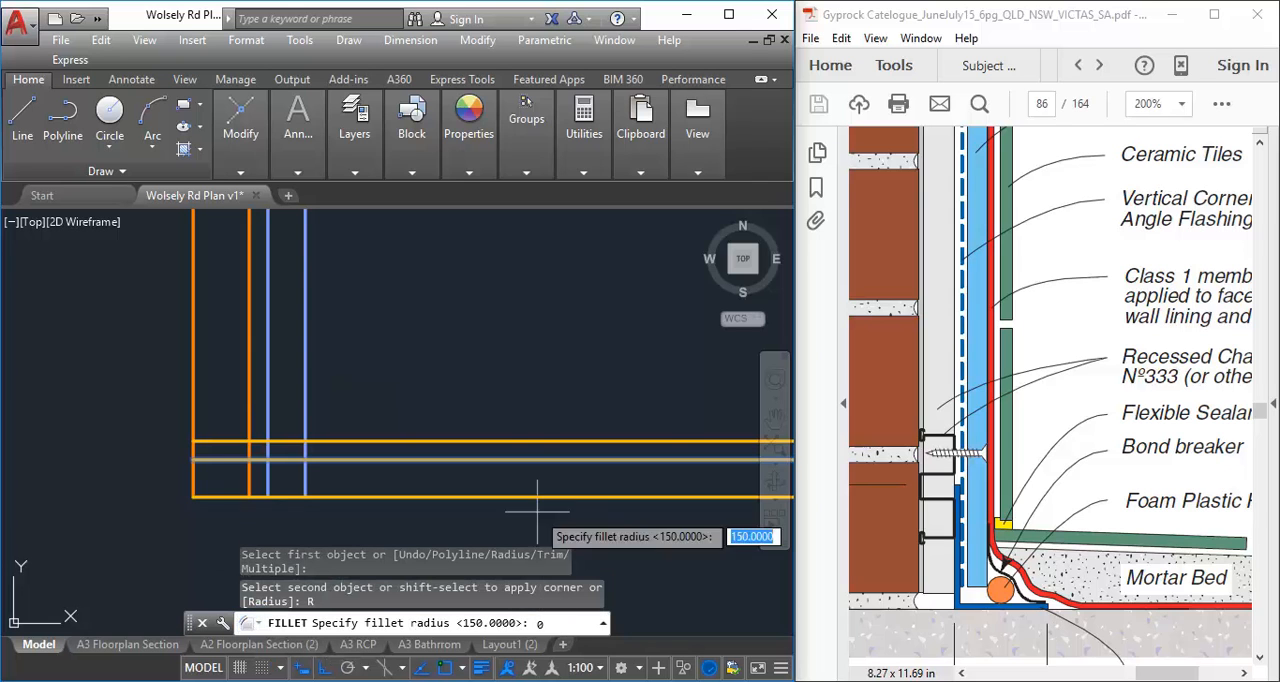
{"action": "key", "text": "Return"}
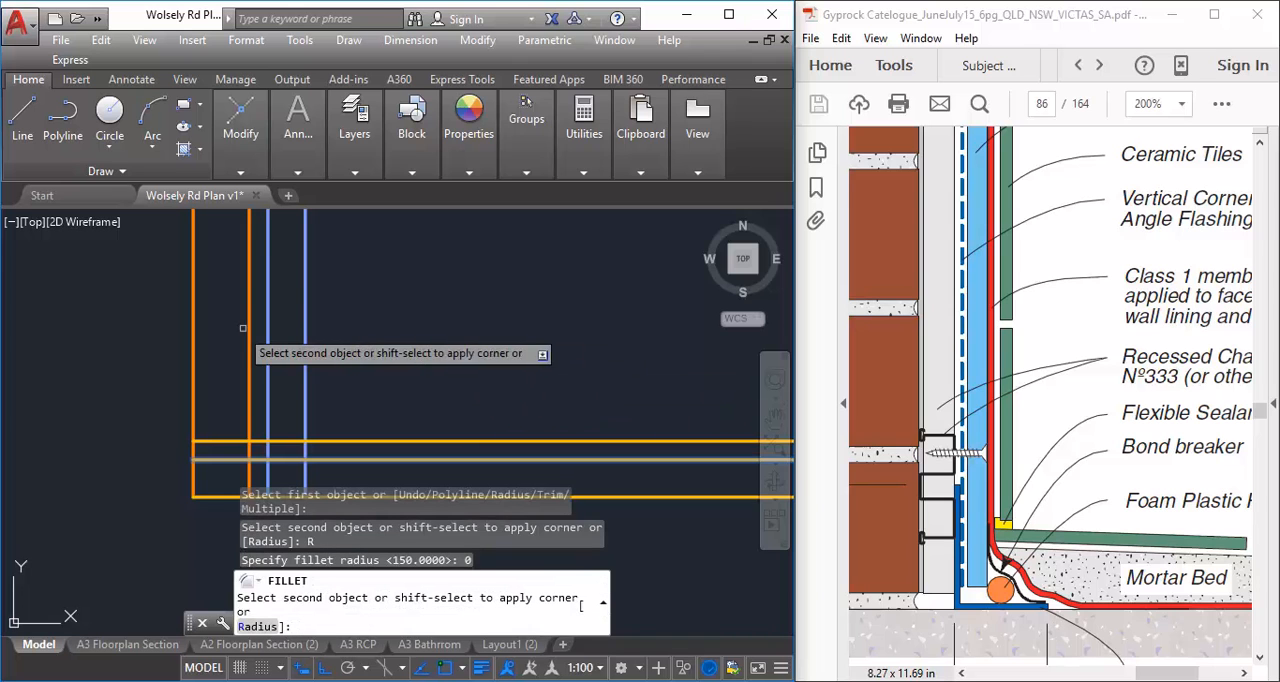
{"action": "left_click", "coordinate": [249, 400]}
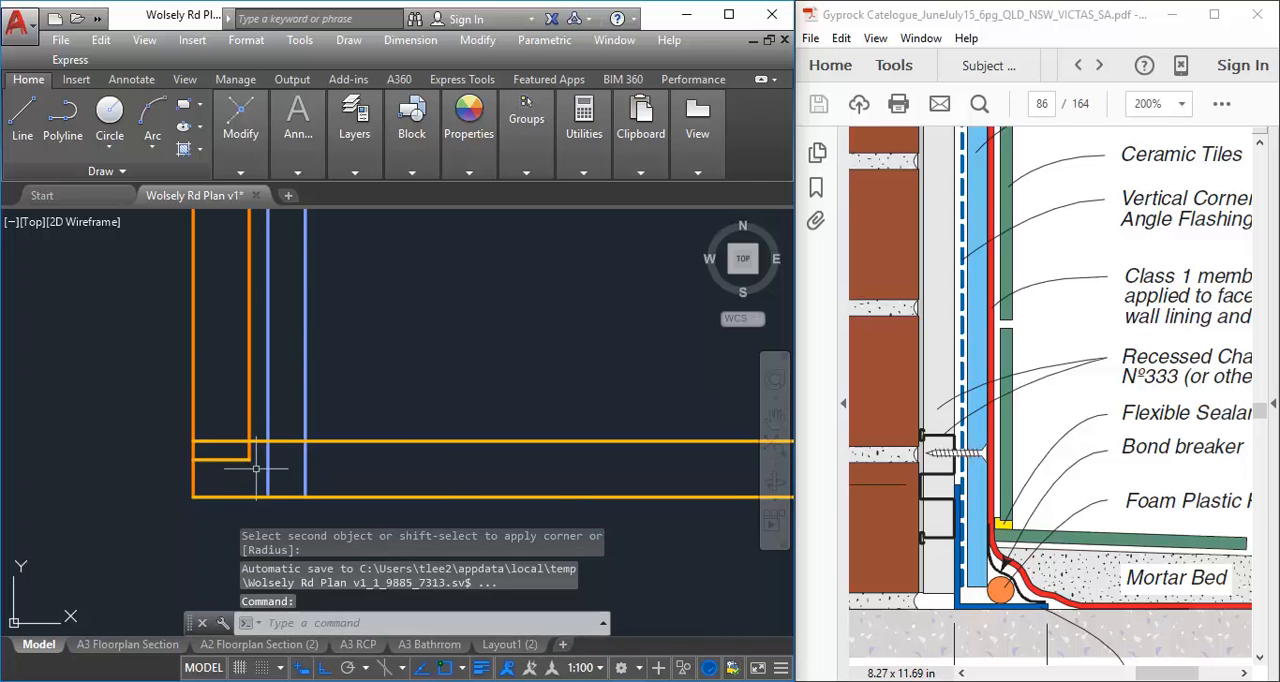
Create a new layer named A-WALL-FURRING-PROJ
{"action": "left_click", "coordinate": [244, 130]}
{"action": "mouse_move", "coordinate": [354, 130]}
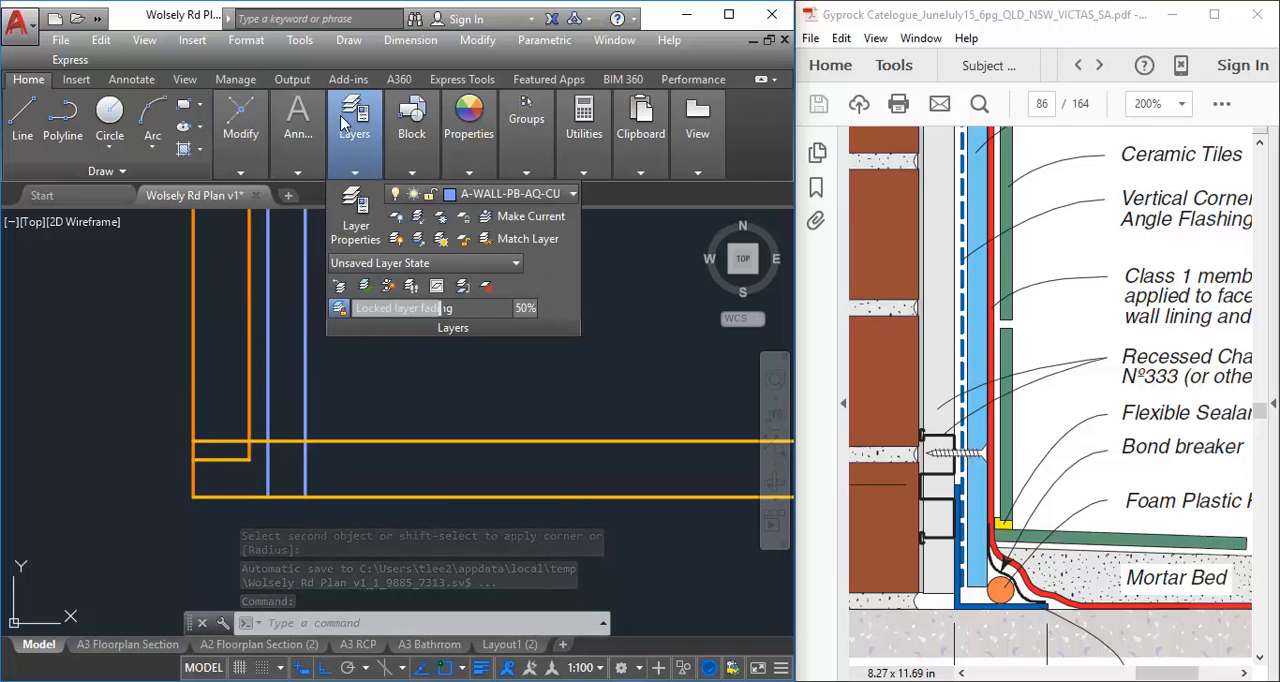
{"action": "left_click", "coordinate": [358, 212]}
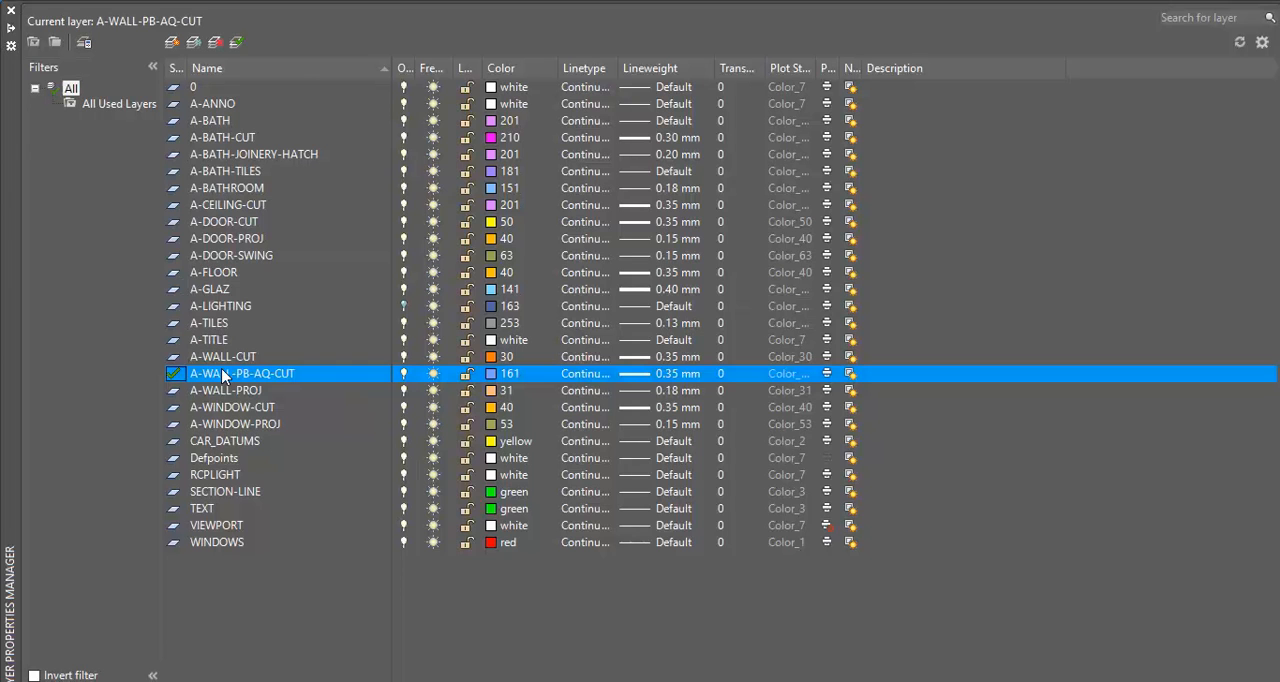
{"action": "left_click", "coordinate": [172, 43]}
{"action": "type", "text": "A-WALL"}
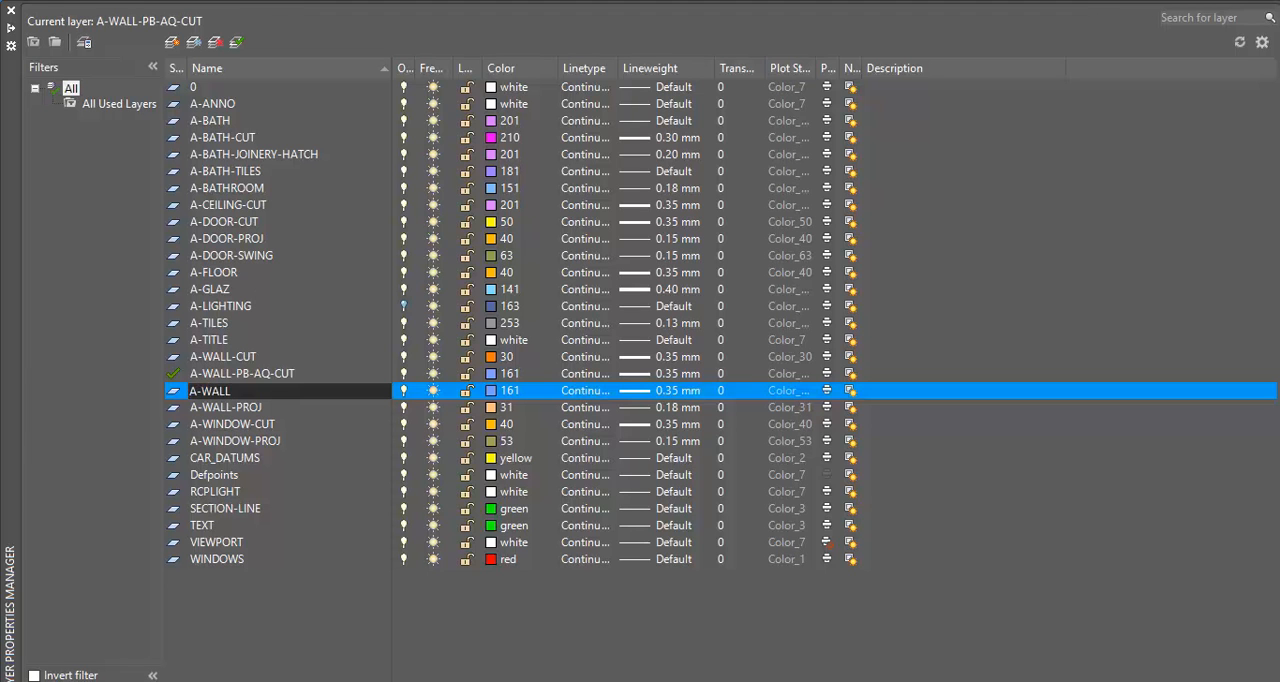
{"action": "type", "text": "-FU"}
{"action": "key", "text": "Return"}
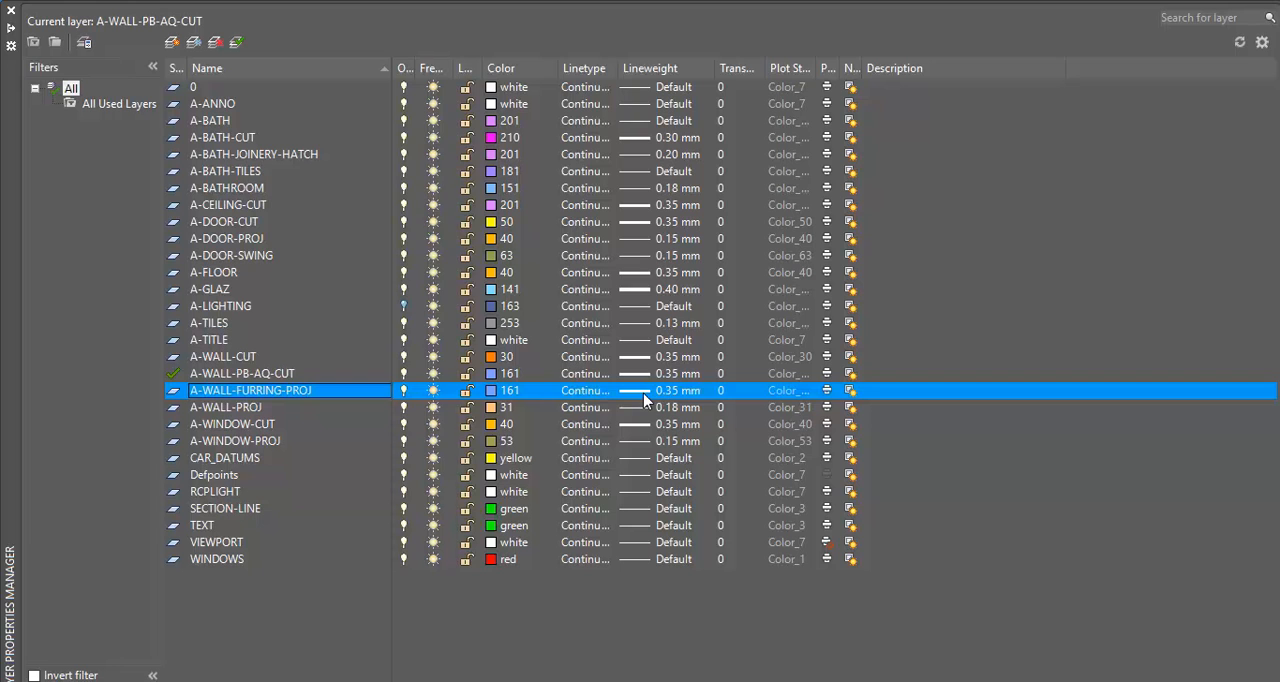
Set the A-WALL-FURRING-PROJ layer's lineweight to 0.18 mm
{"action": "left_click", "coordinate": [644, 394]}
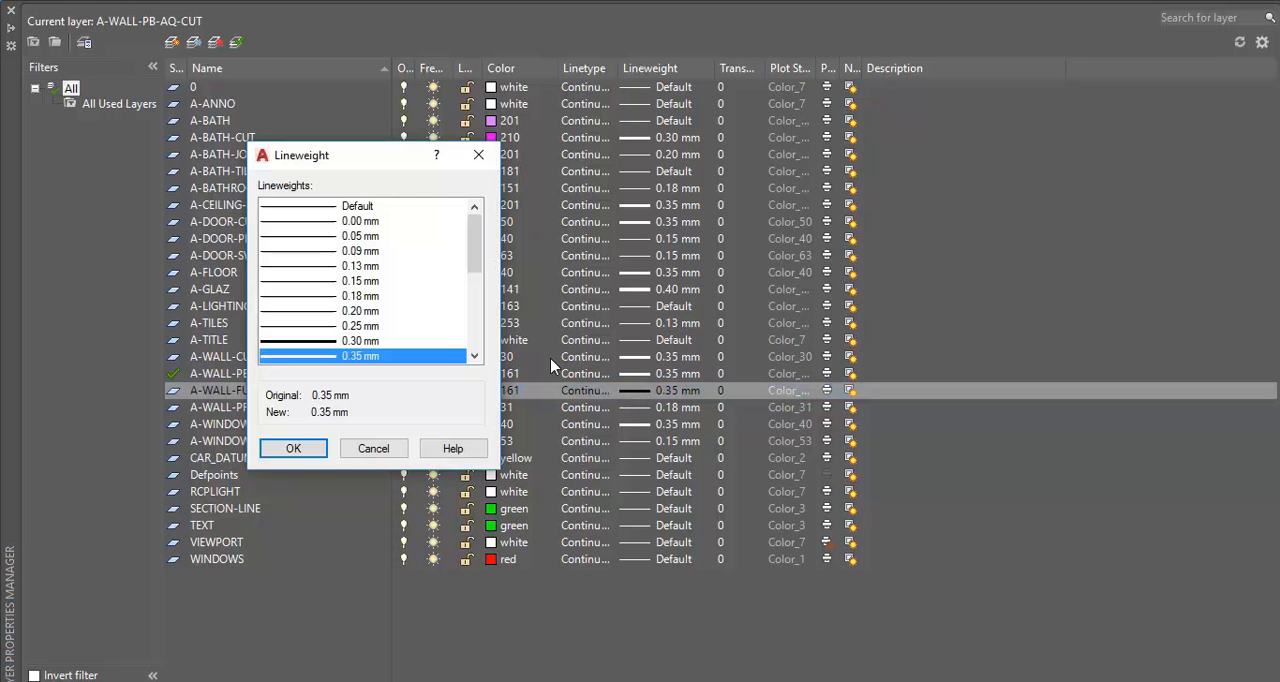
{"action": "left_click", "coordinate": [312, 297]}
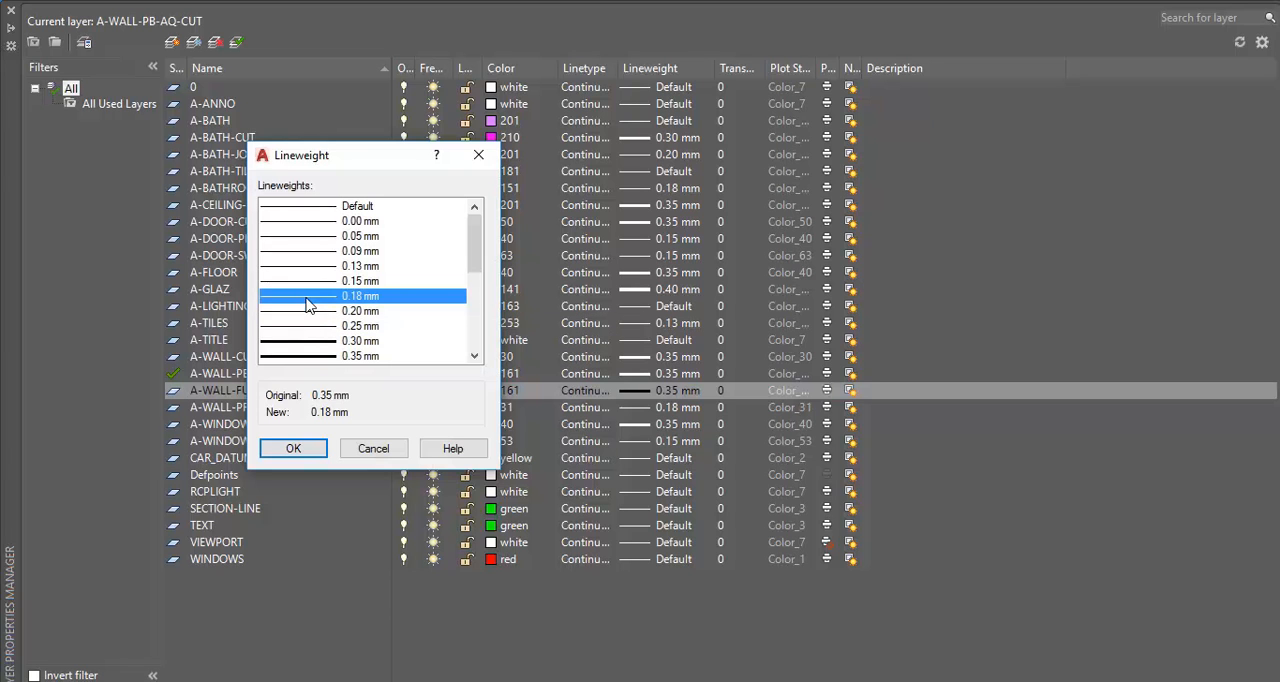
{"action": "left_click", "coordinate": [309, 312]}
{"action": "left_click", "coordinate": [308, 300]}
{"action": "left_click", "coordinate": [294, 450]}
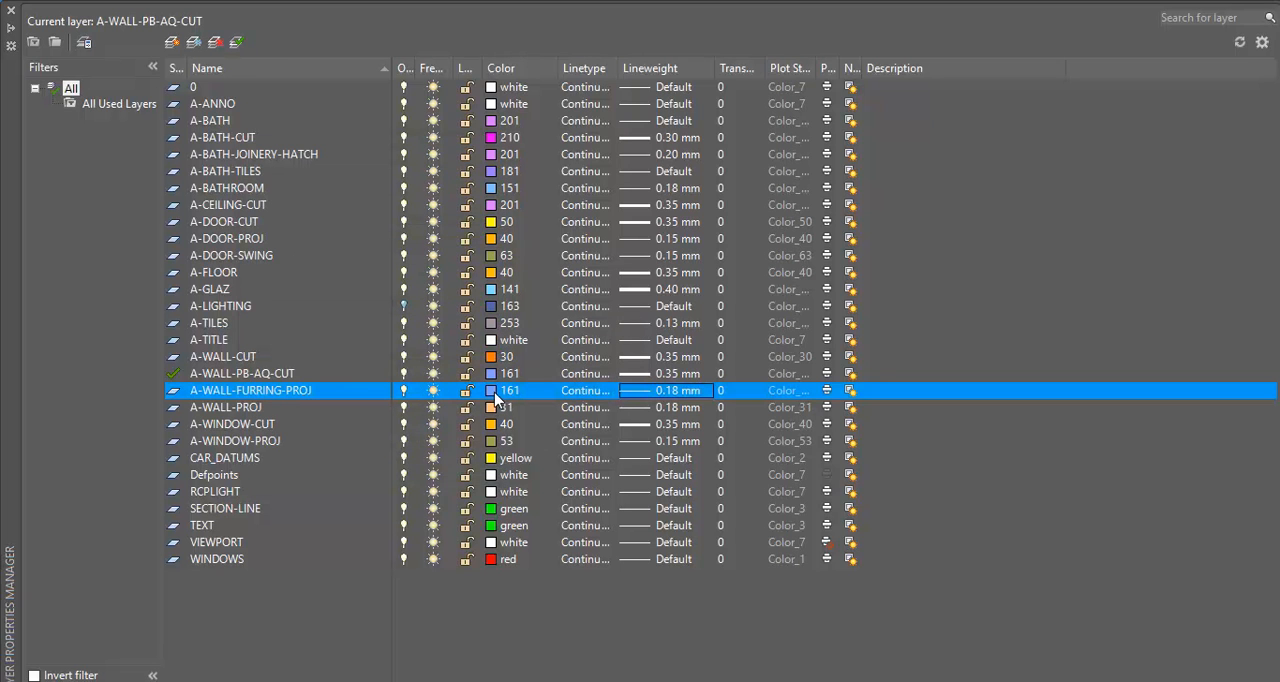
Set the A-WALL-FURRING-PROJ layer's colour to index 150 and close the layer manager
{"action": "left_click", "coordinate": [490, 392]}
{"action": "left_click", "coordinate": [372, 236]}
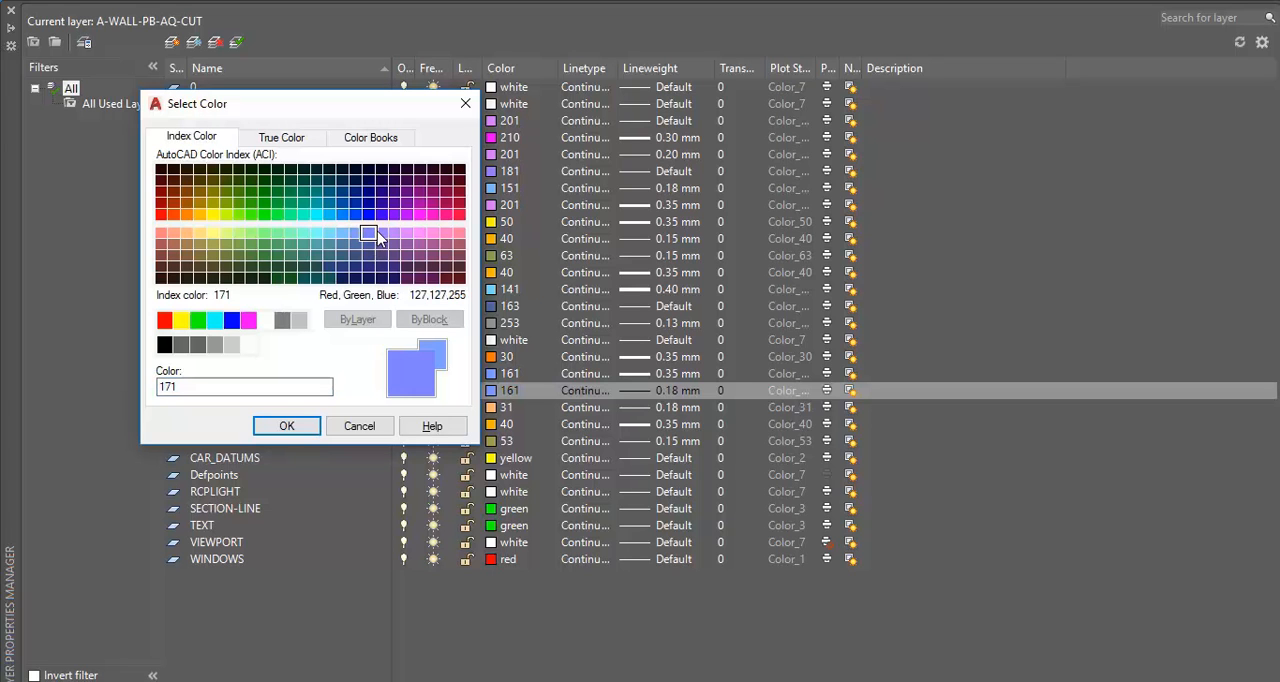
{"action": "left_click", "coordinate": [381, 235]}
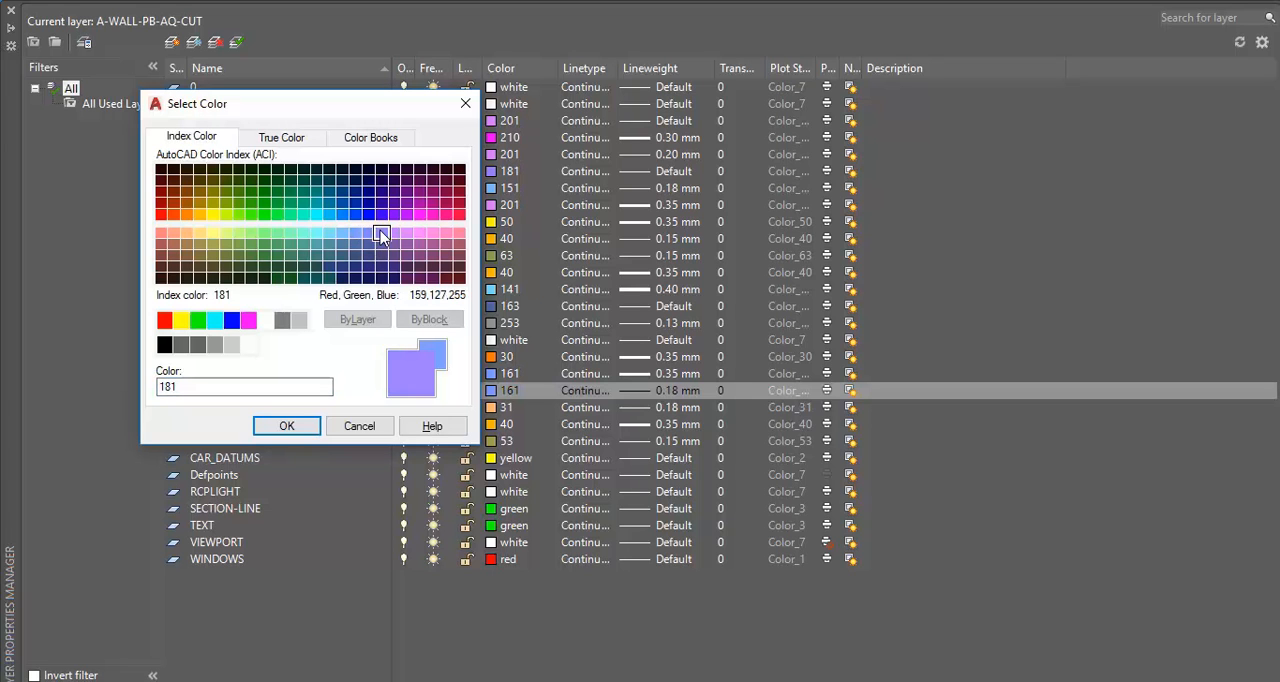
{"action": "left_click", "coordinate": [316, 205]}
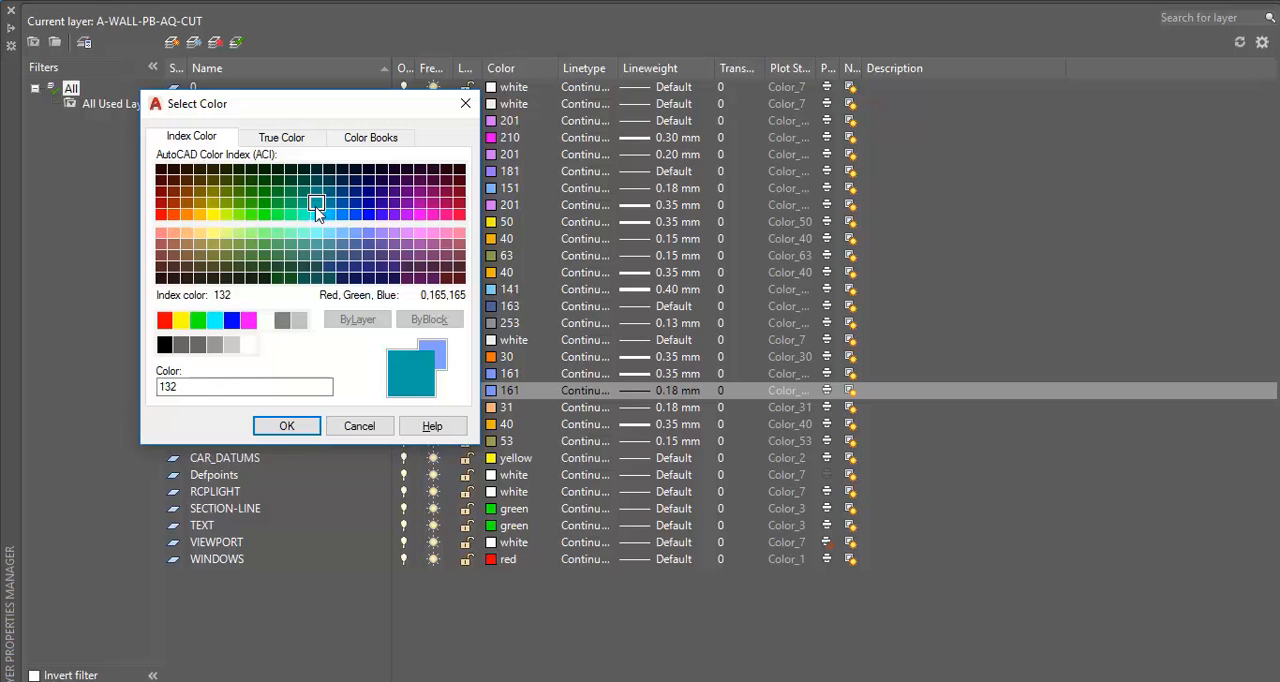
{"action": "left_click", "coordinate": [342, 214]}
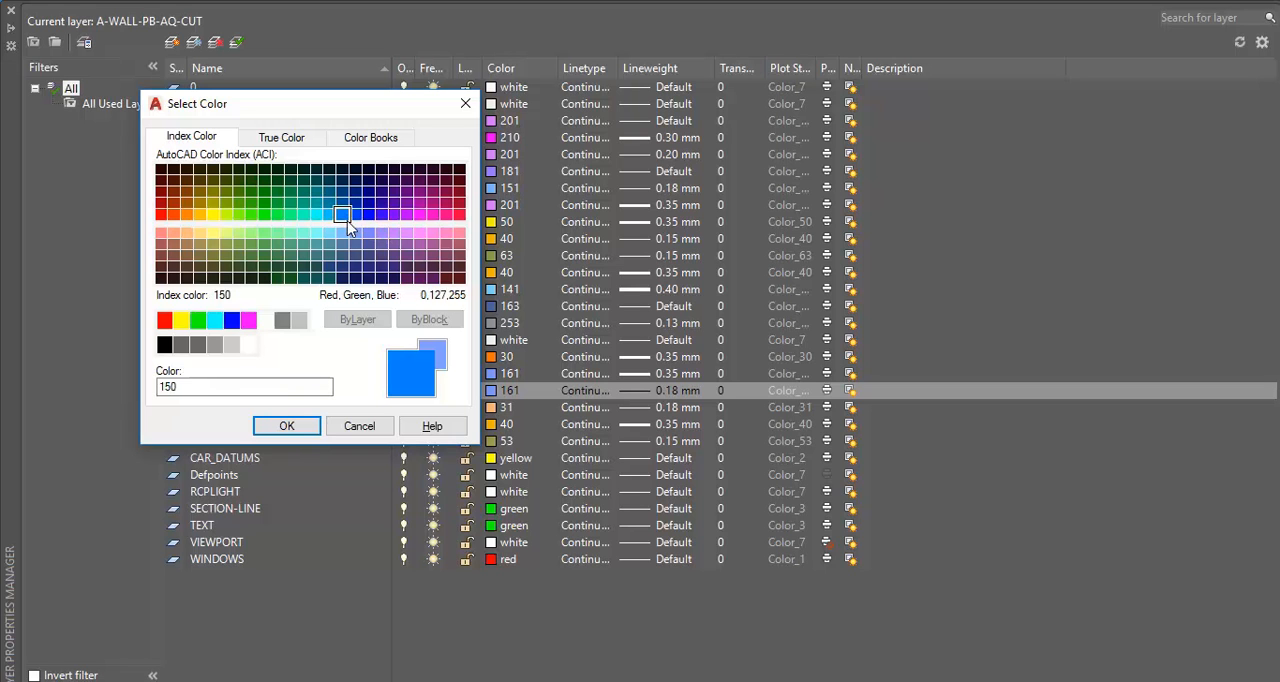
{"action": "left_click", "coordinate": [289, 427]}
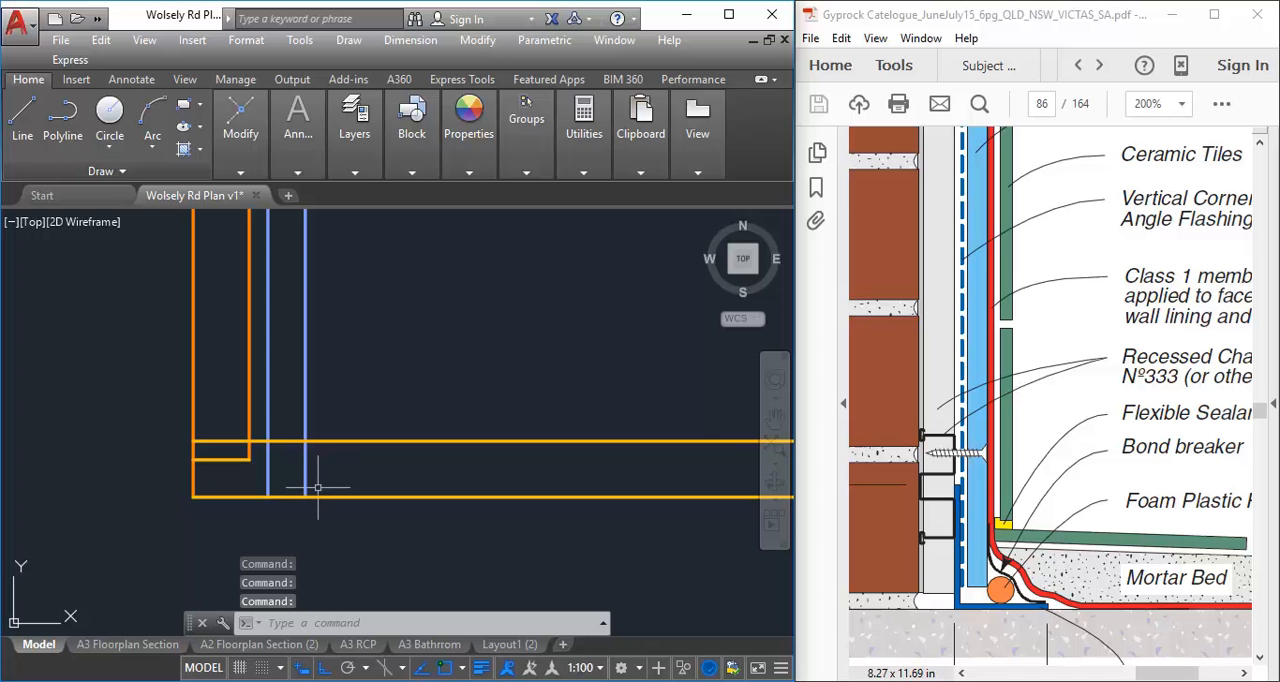
{"action": "left_click", "coordinate": [10, 10]}
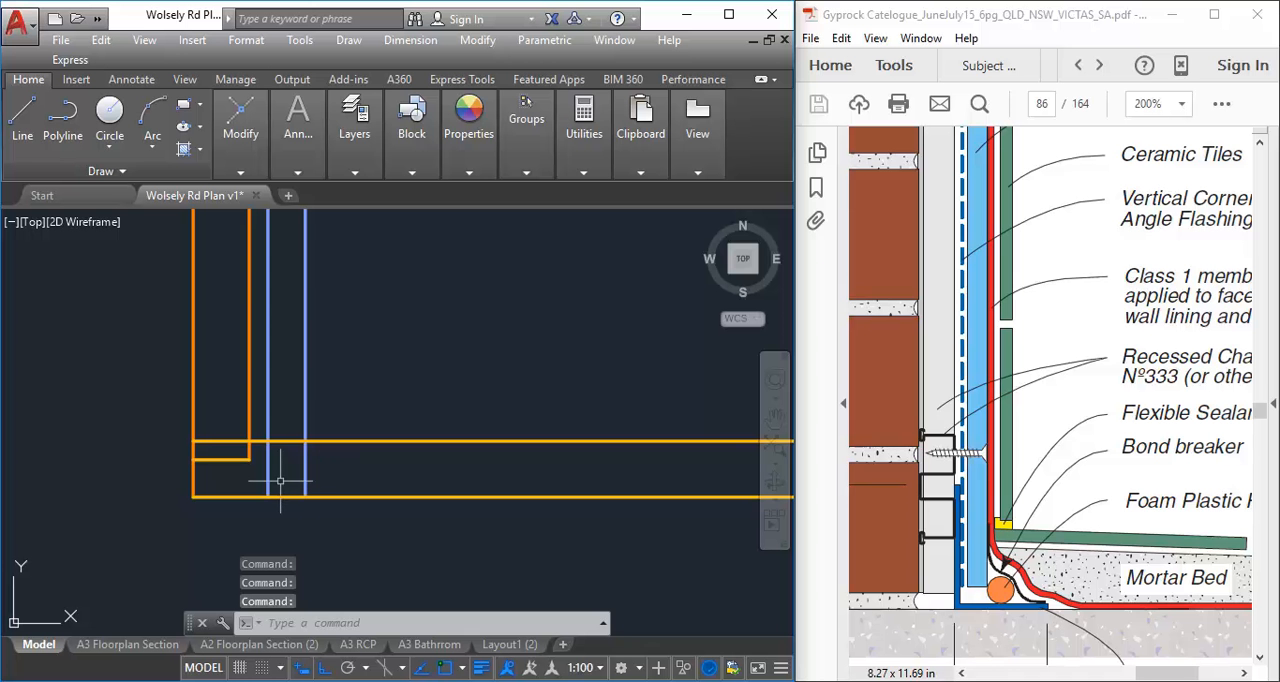
Move the filleted vertical wall line and its short horizontal bottom line onto the A-WALL-FURRING-PROJ layer
{"action": "left_click", "coordinate": [249, 425]}
{"action": "left_click", "coordinate": [222, 460]}
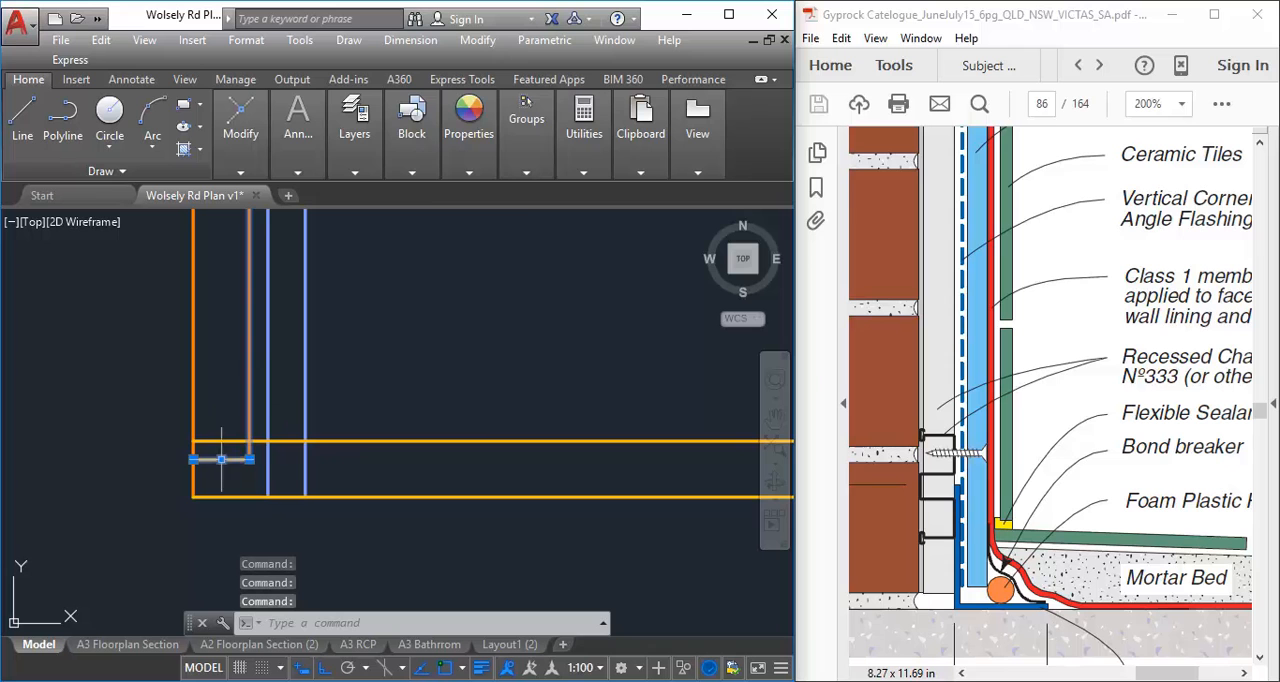
{"action": "mouse_move", "coordinate": [348, 127]}
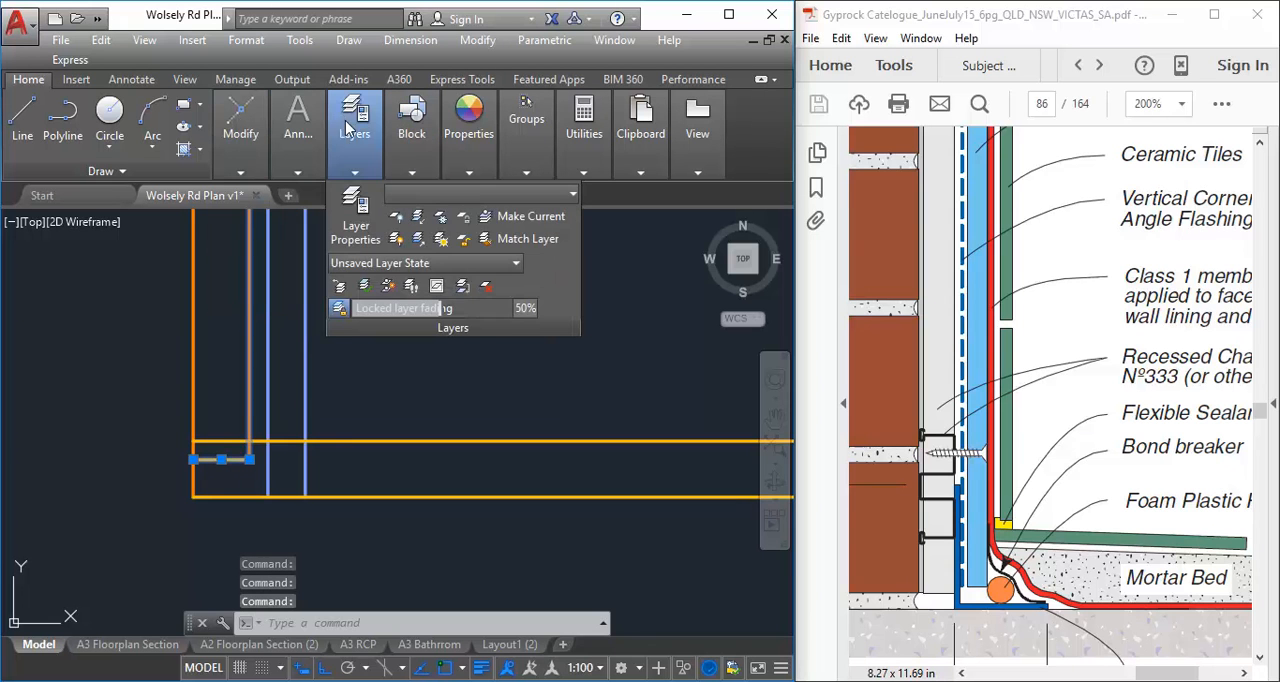
{"action": "left_click", "coordinate": [480, 194]}
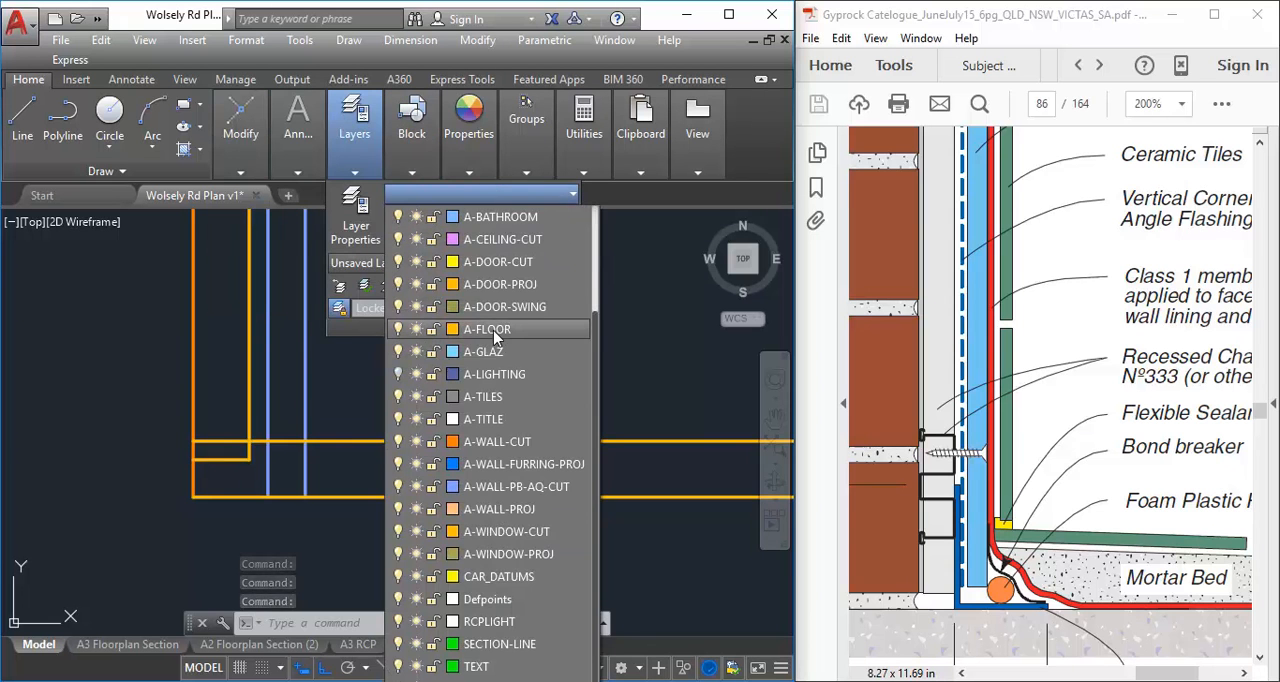
{"action": "left_click", "coordinate": [520, 464]}
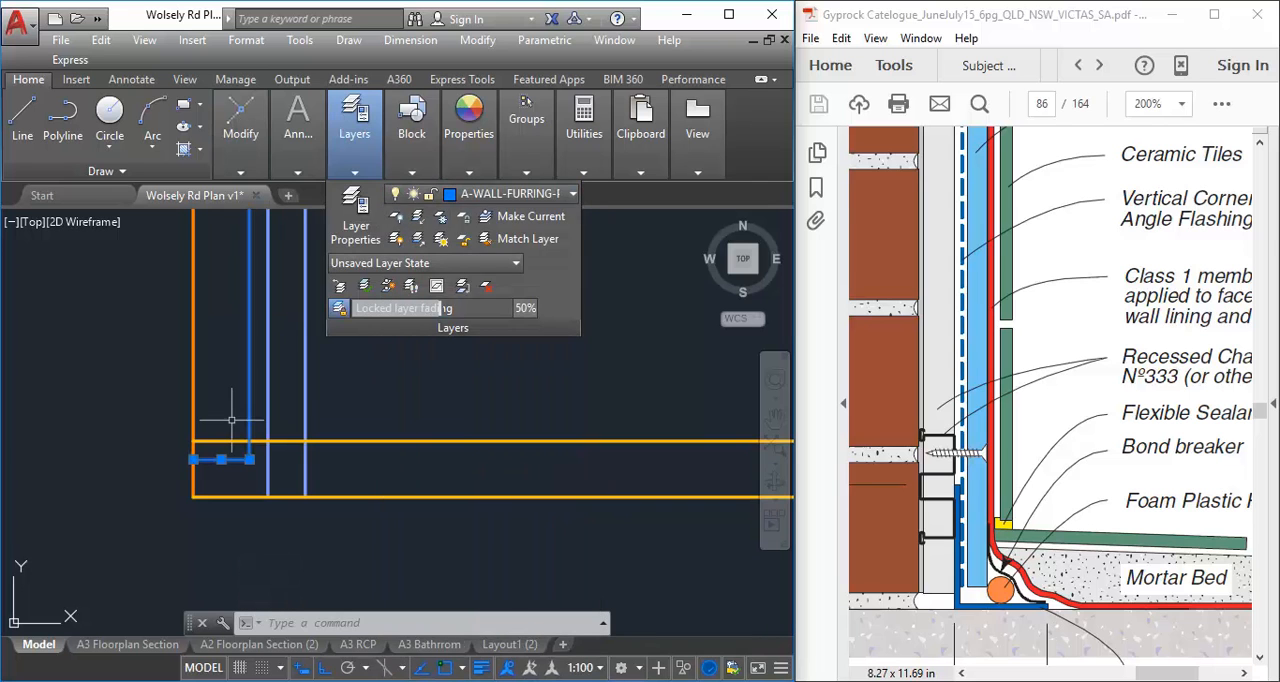
{"action": "key", "text": "Escape"}
{"action": "key", "text": "Escape"}
{"action": "key", "text": "Escape"}
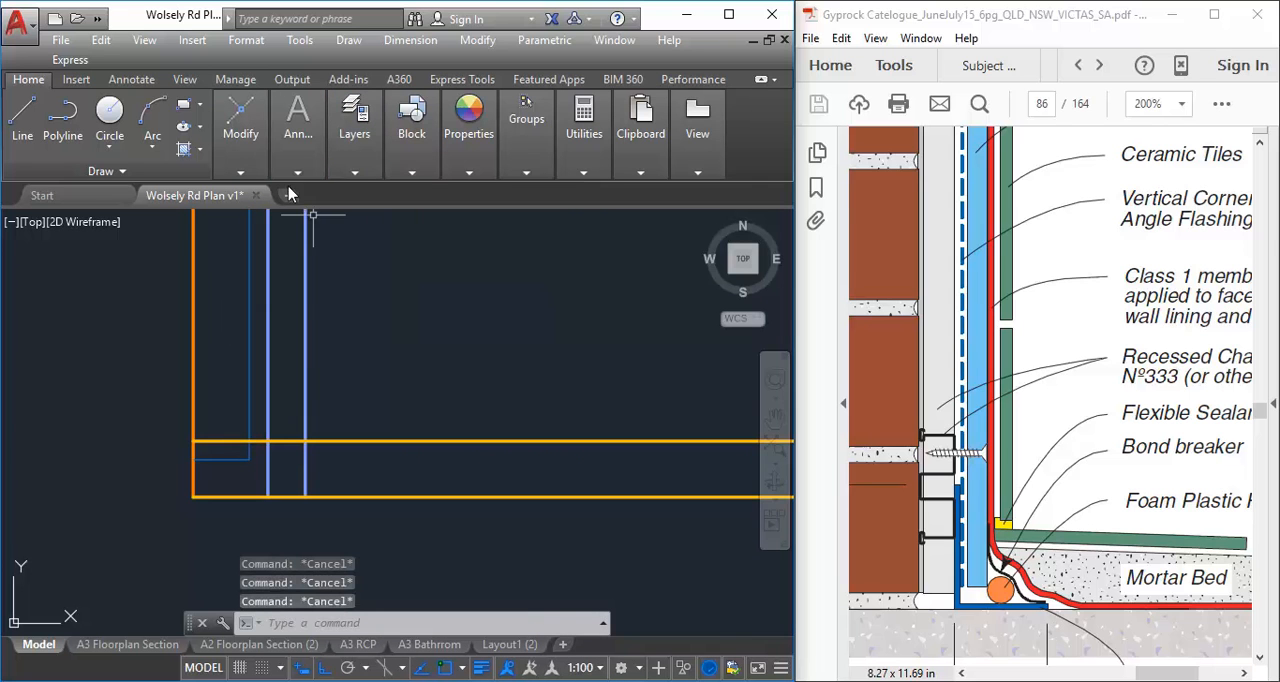
Fillet both blue wall lining lines with the upper floor line at radius 0 to close the lining's bottom end
{"action": "mouse_move", "coordinate": [240, 130]}
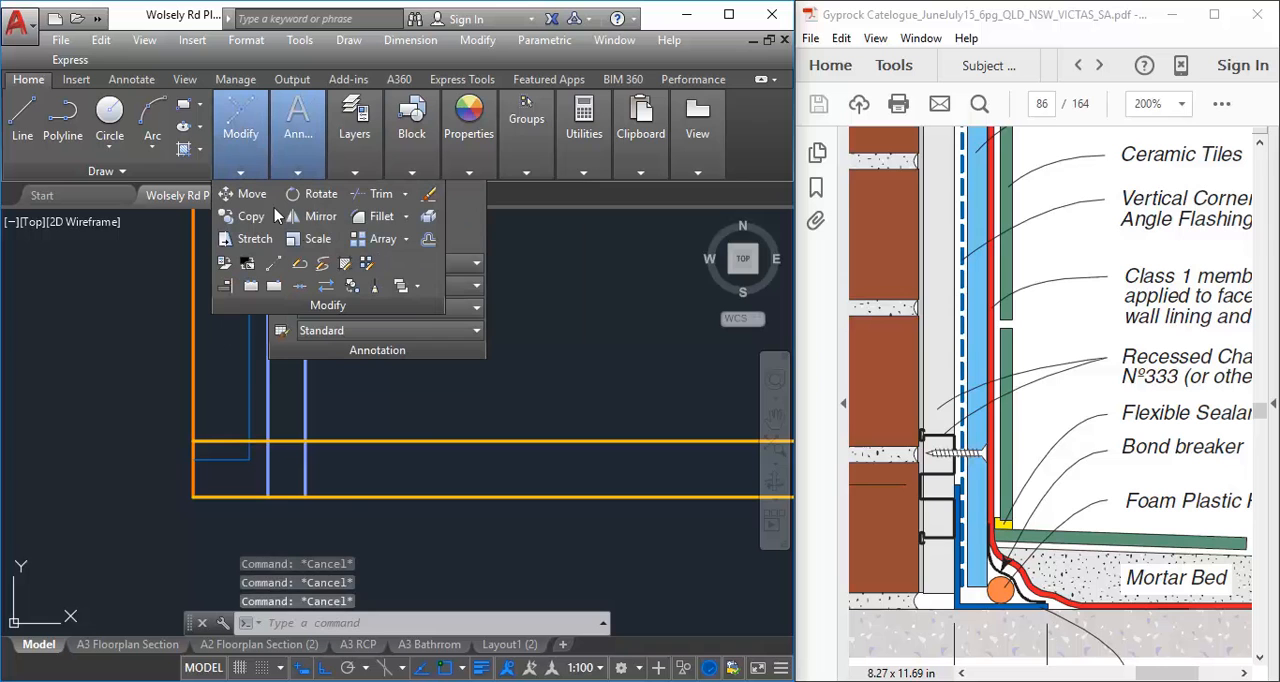
{"action": "left_click", "coordinate": [376, 216]}
{"action": "left_click", "coordinate": [269, 426]}
{"action": "left_click", "coordinate": [279, 440]}
{"action": "right_click", "coordinate": [341, 362]}
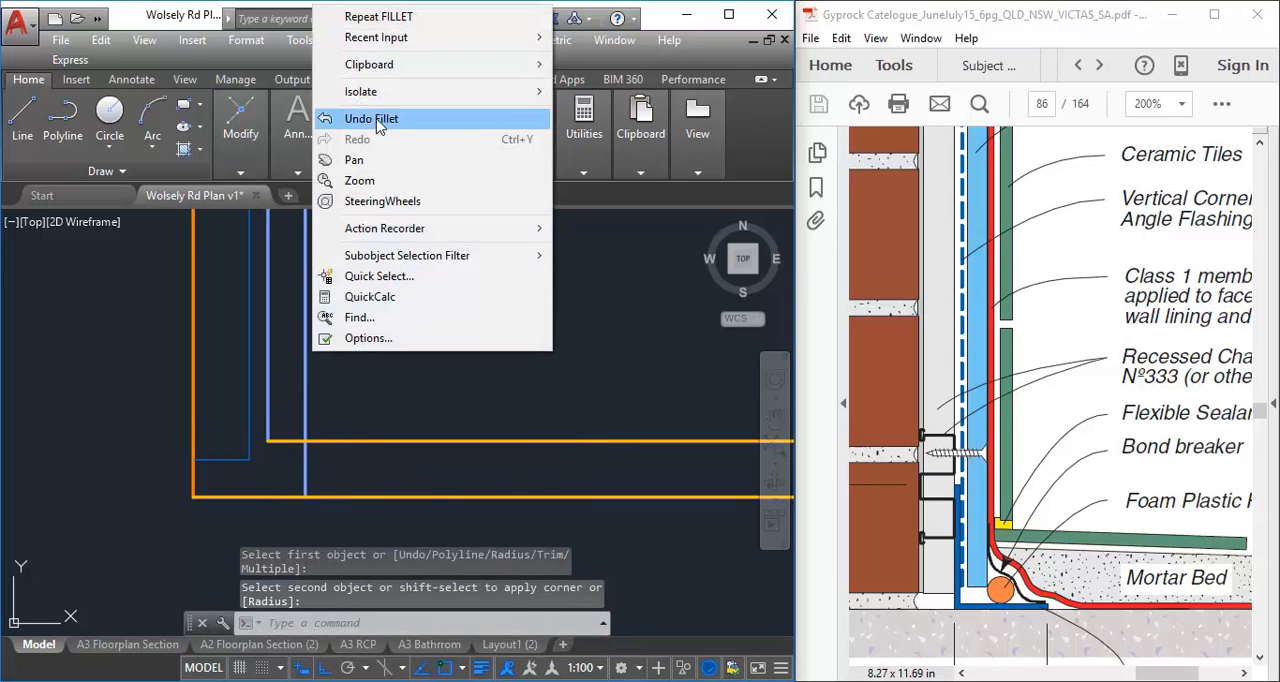
{"action": "left_click", "coordinate": [366, 18]}
{"action": "left_click", "coordinate": [290, 440]}
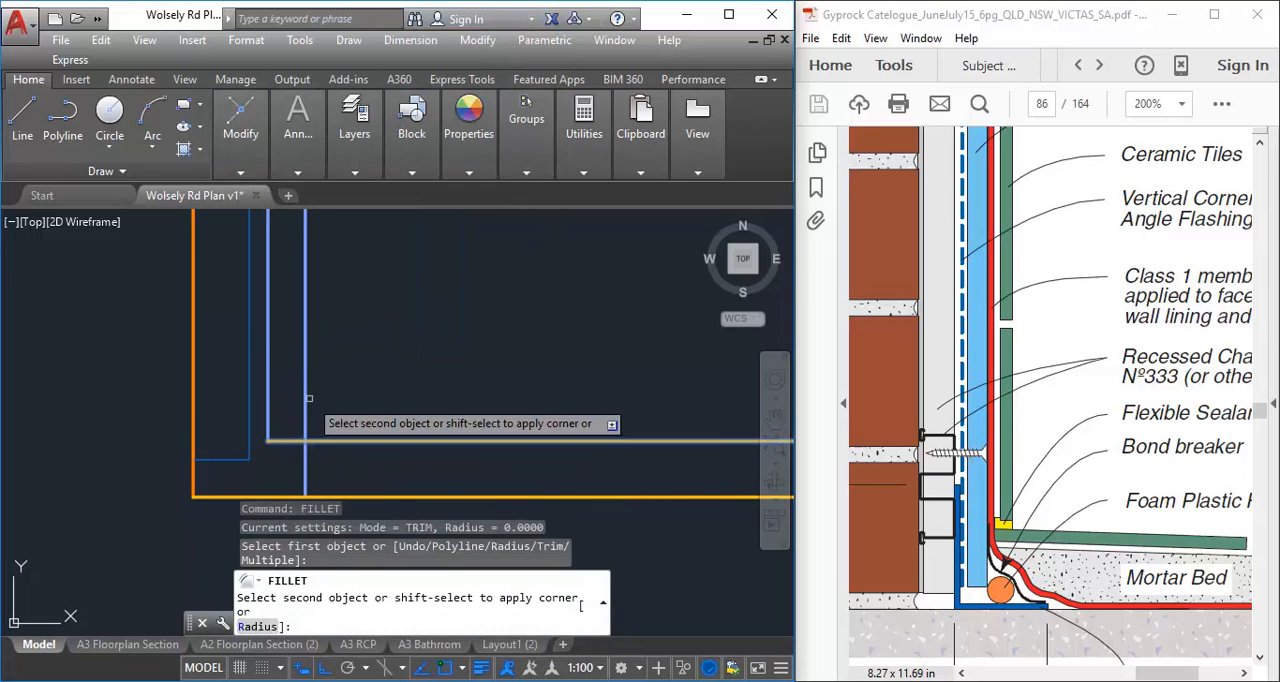
{"action": "left_click", "coordinate": [306, 400]}
Move the short horizontal line closing the wall lining's bottom onto the A-WALL-PB-AQ-CUT layer
{"action": "left_click", "coordinate": [287, 440]}
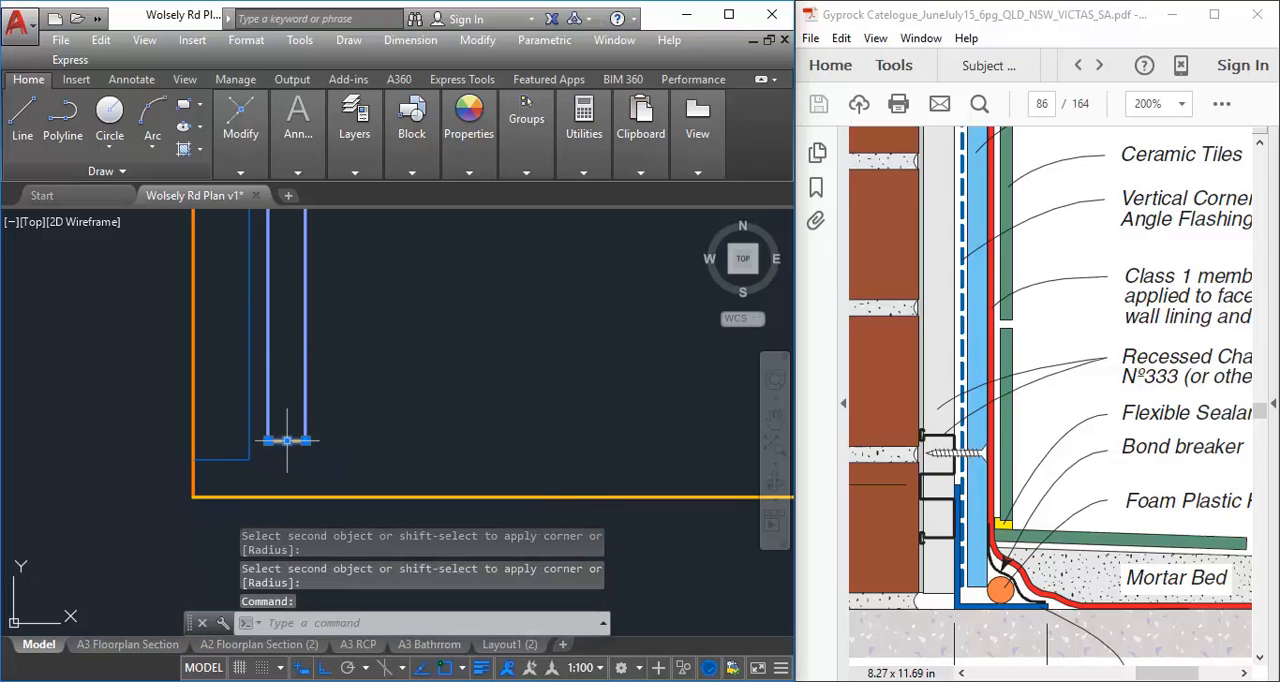
{"action": "left_click", "coordinate": [354, 130]}
{"action": "left_click", "coordinate": [465, 194]}
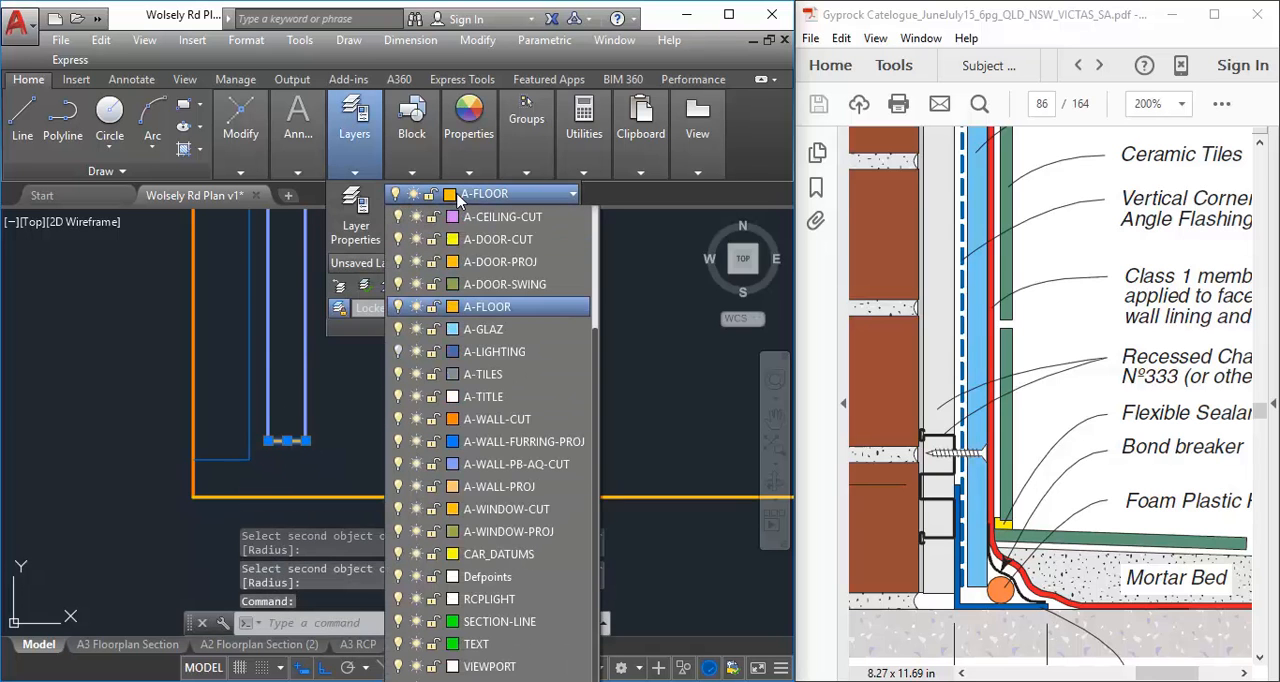
{"action": "left_click", "coordinate": [548, 464]}
{"action": "key", "text": "Escape"}
{"action": "key", "text": "Escape"}
{"action": "key", "text": "Escape"}
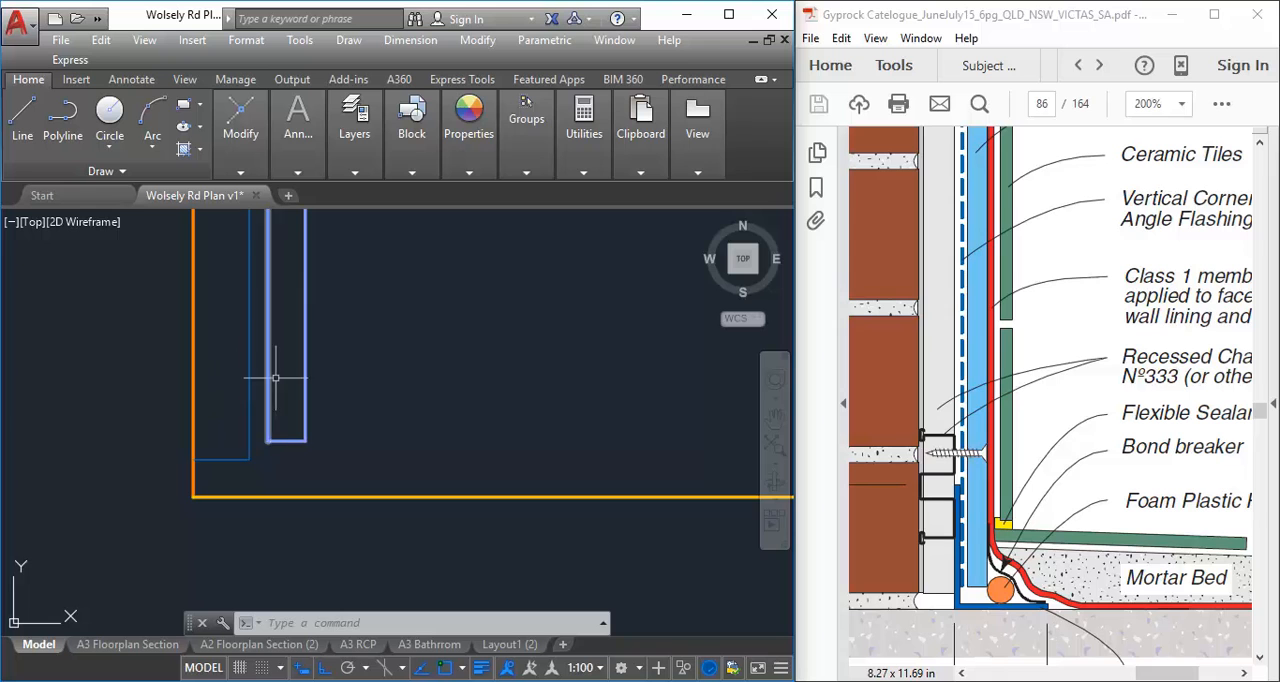
Create a new layer named A-WALL-FLASHING
{"action": "mouse_move", "coordinate": [715, 512]}
{"action": "middle_mouse_down"}
{"action": "mouse_move", "coordinate": [586, 477]}
{"action": "mouse_move", "coordinate": [649, 508]}
{"action": "middle_mouse_up"}
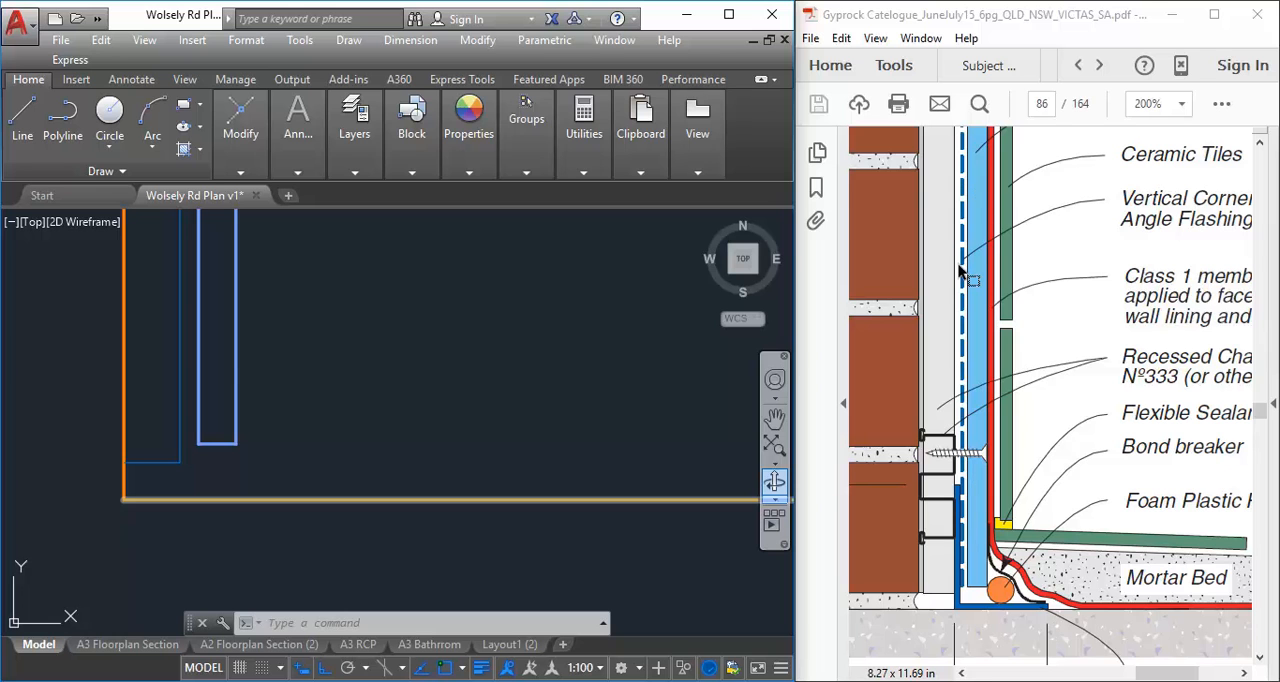
{"action": "left_click", "coordinate": [245, 140]}
{"action": "middle_click_drag", "start_coordinate": [183, 371], "coordinate": [237, 396]}
{"action": "left_click", "coordinate": [355, 135]}
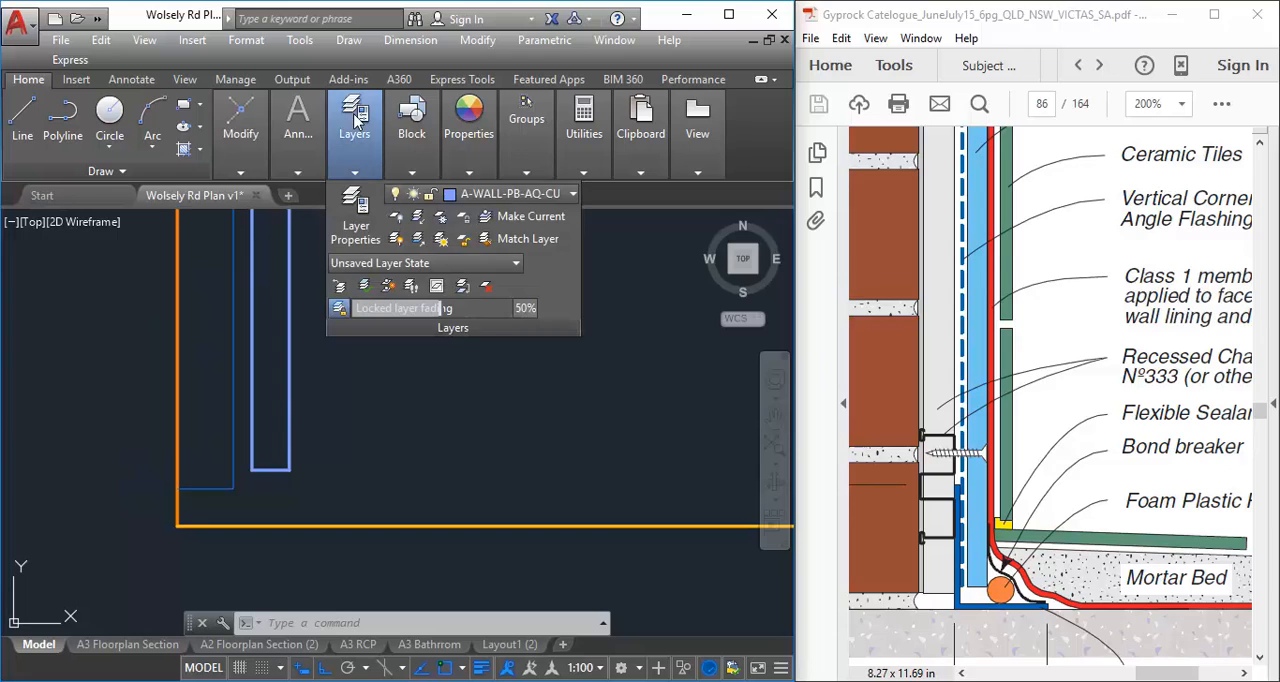
{"action": "left_click", "coordinate": [355, 218]}
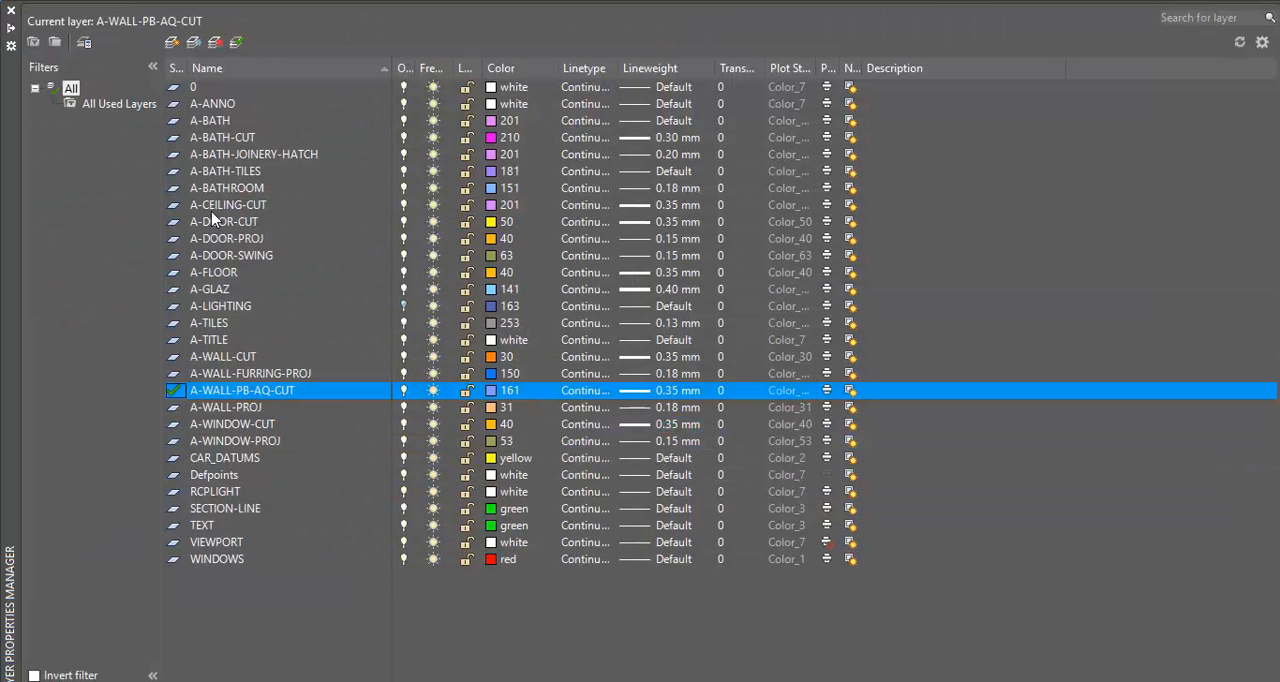
{"action": "left_click", "coordinate": [172, 42]}
{"action": "type", "text": "A_"}
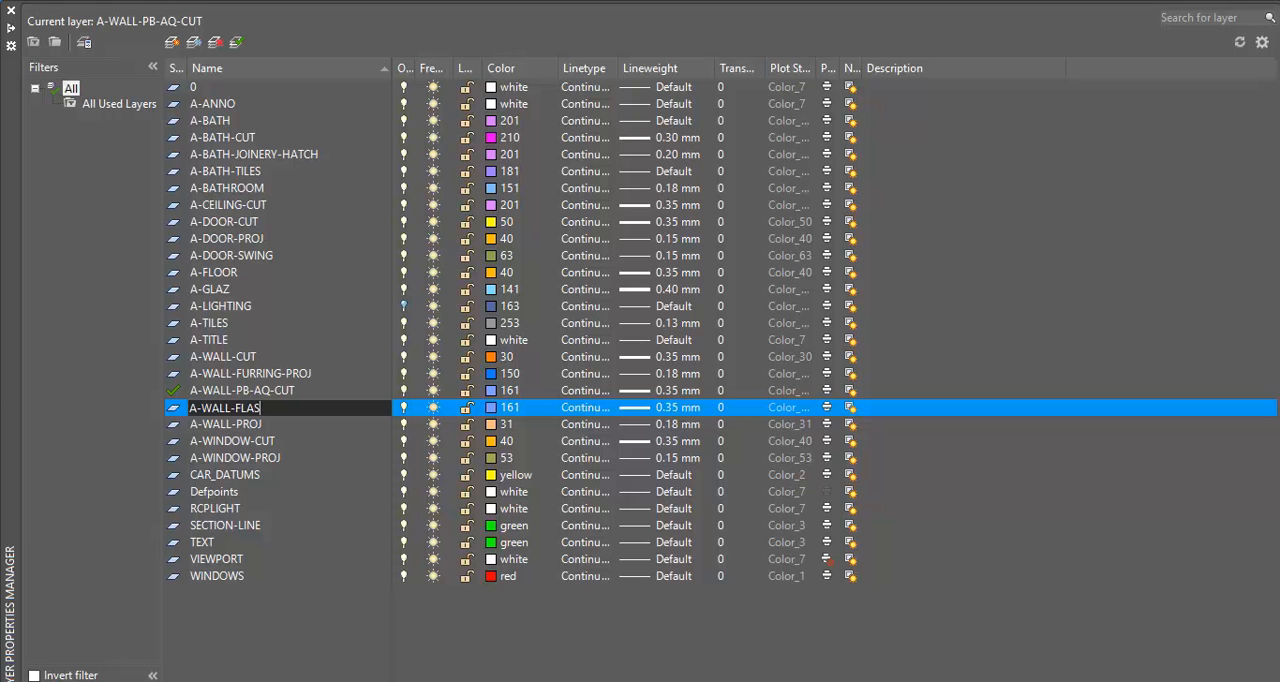
{"action": "key", "text": "Return"}
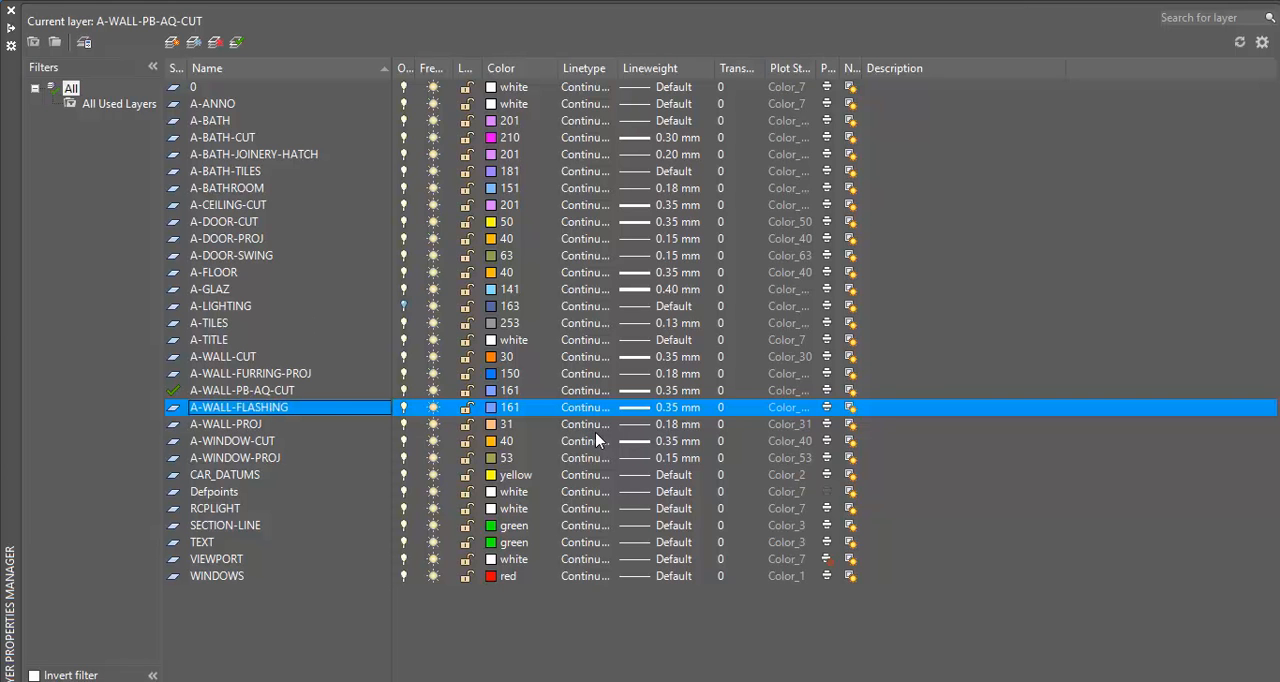
Set the A-WALL-FLASHING layer's colour to index 130
{"action": "left_click", "coordinate": [495, 408]}
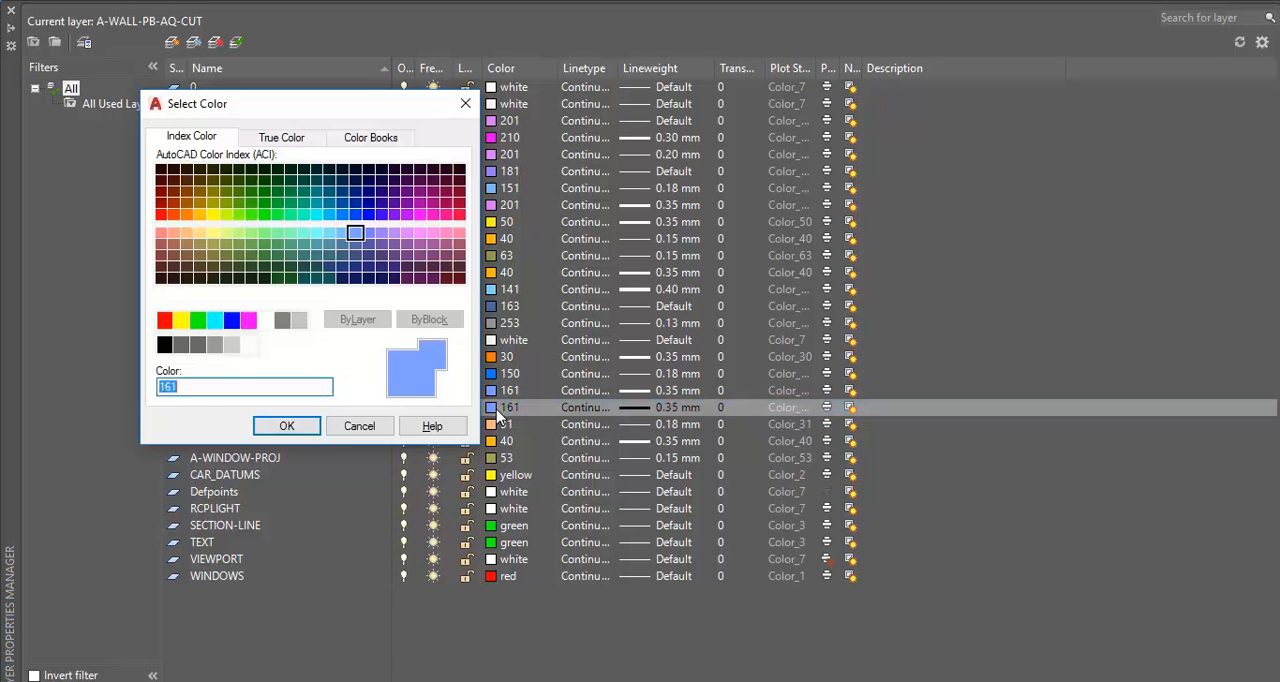
{"action": "left_click", "coordinate": [303, 214]}
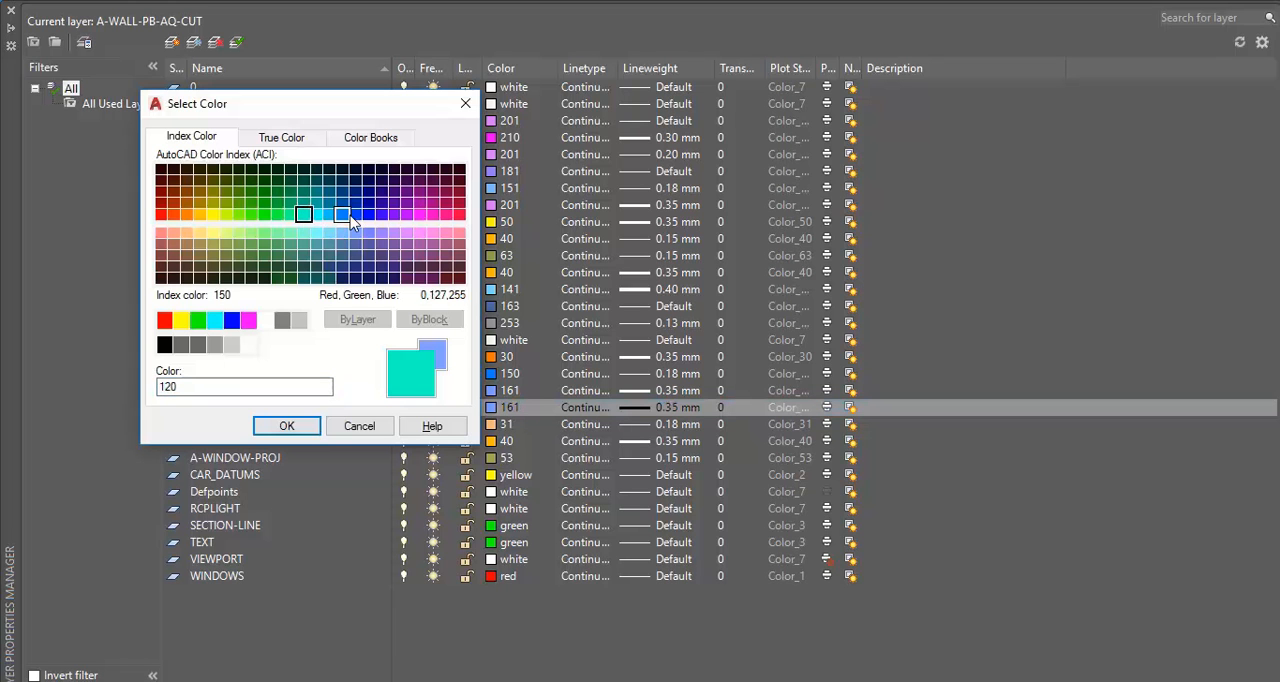
{"action": "left_click", "coordinate": [330, 216]}
{"action": "left_click", "coordinate": [316, 216]}
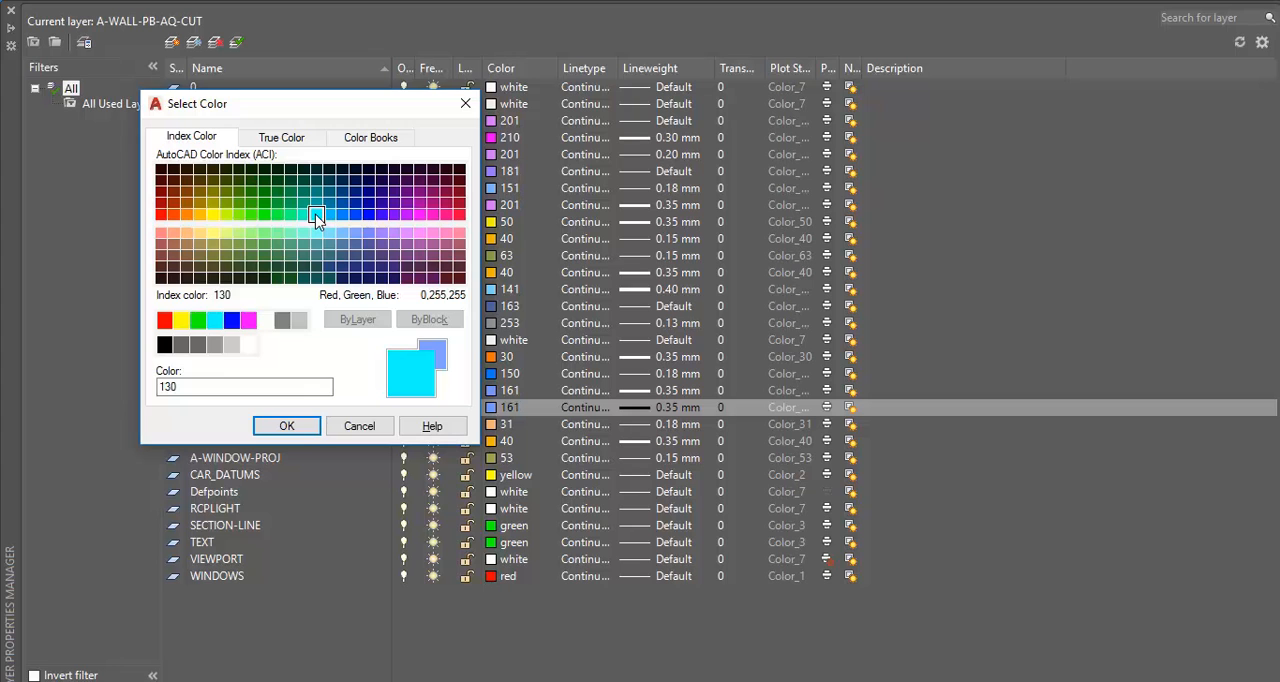
{"action": "left_click", "coordinate": [286, 425]}
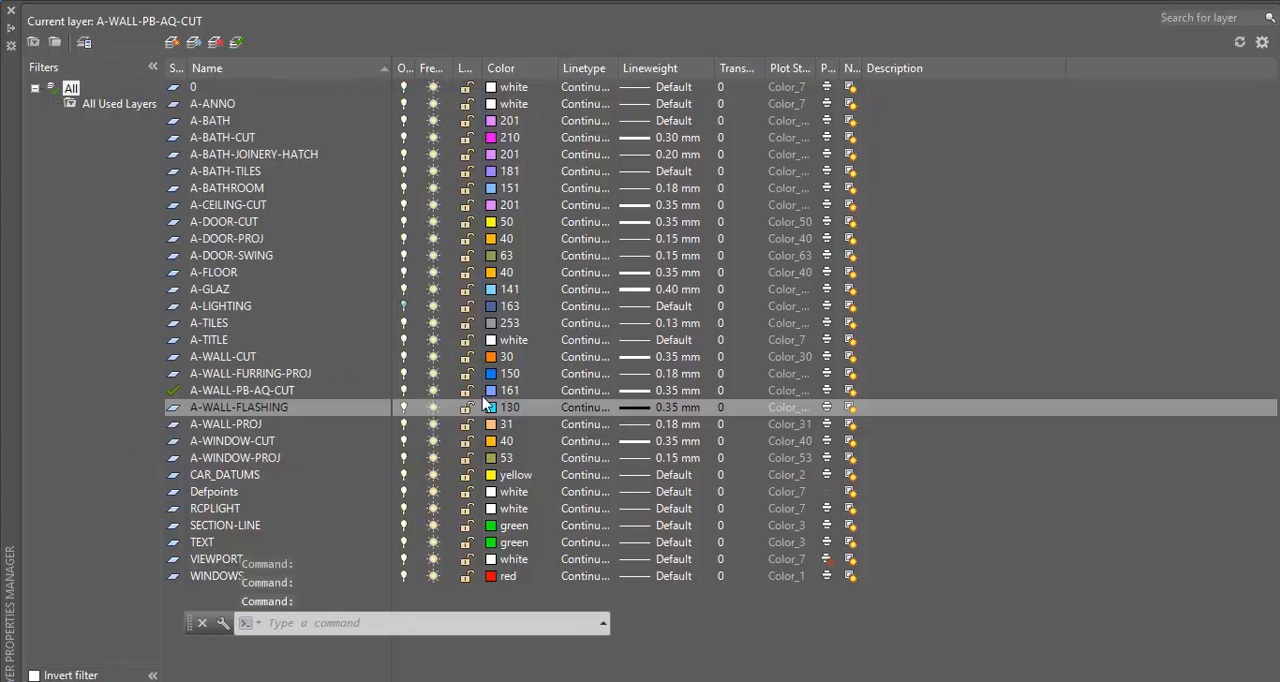
{"action": "left_click", "coordinate": [490, 409]}
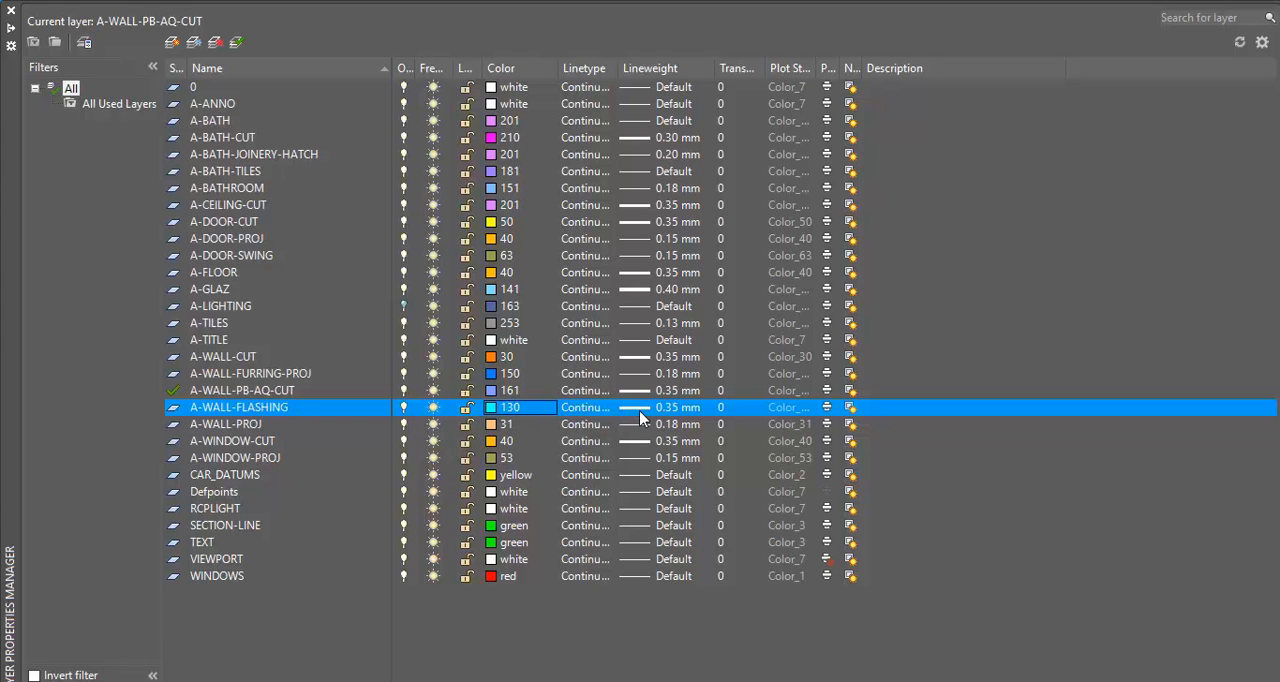
Set the A-WALL-FLASHING layer's lineweight to 0.40 mm
{"action": "left_click", "coordinate": [640, 417]}
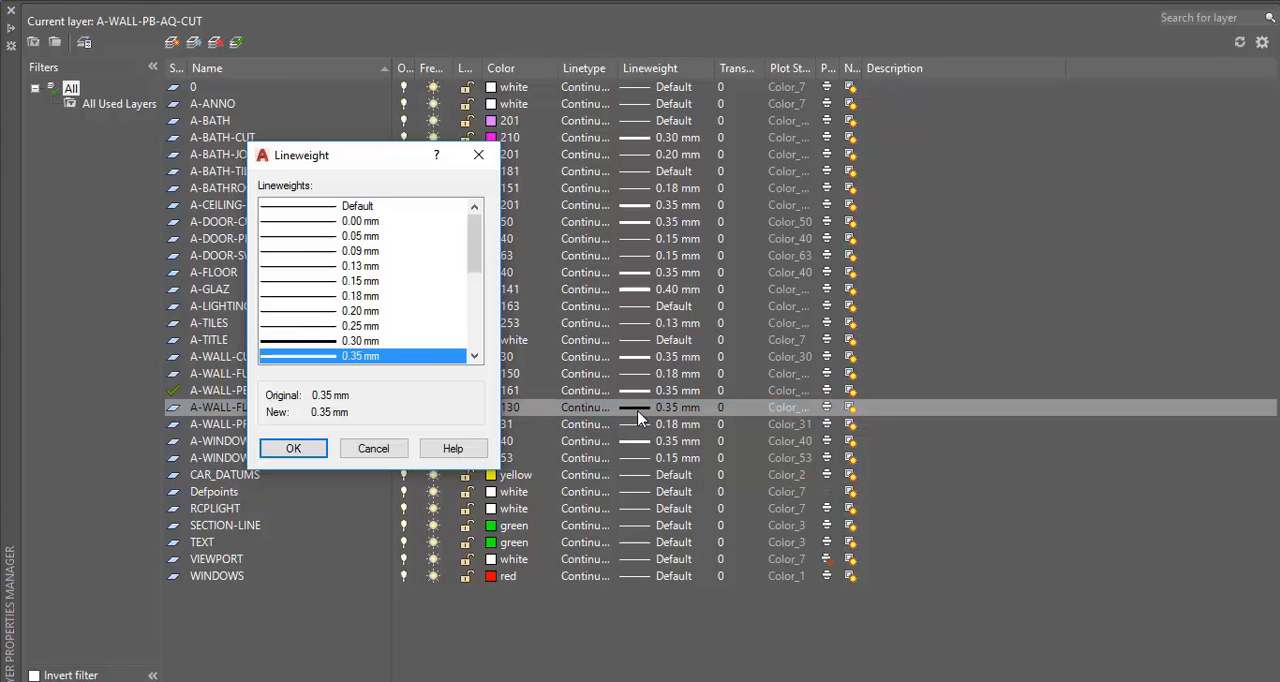
{"action": "double_click", "coordinate": [474, 357]}
{"action": "left_click", "coordinate": [316, 341]}
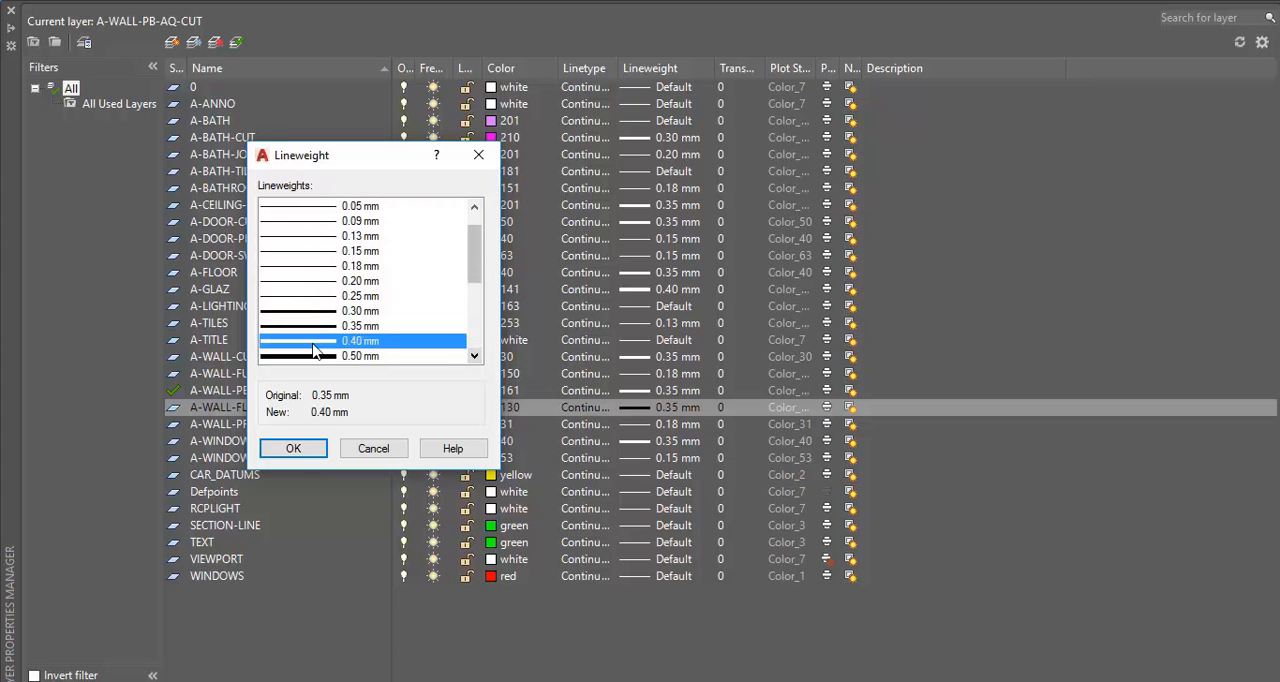
{"action": "left_click", "coordinate": [293, 449]}
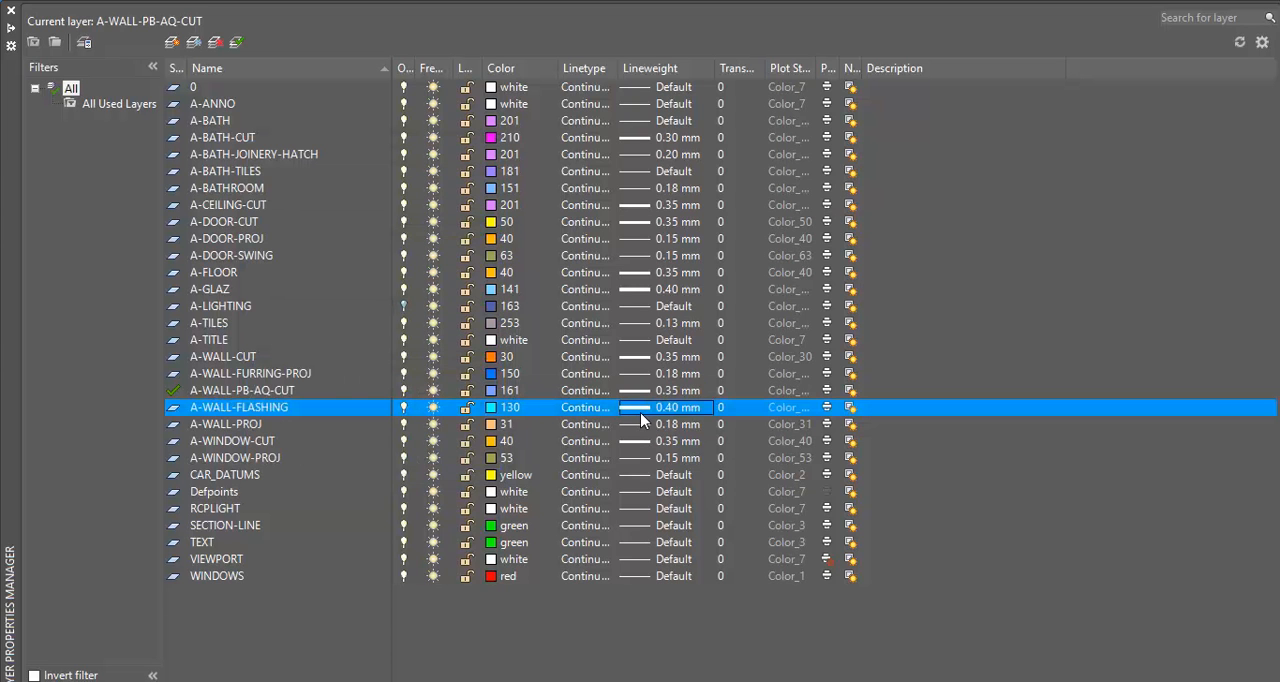
Open the loadable linetypes of acadiso.lin for the A-WALL-FLASHING layer and enlarge the dialog to show more of them
{"action": "left_click", "coordinate": [588, 416]}
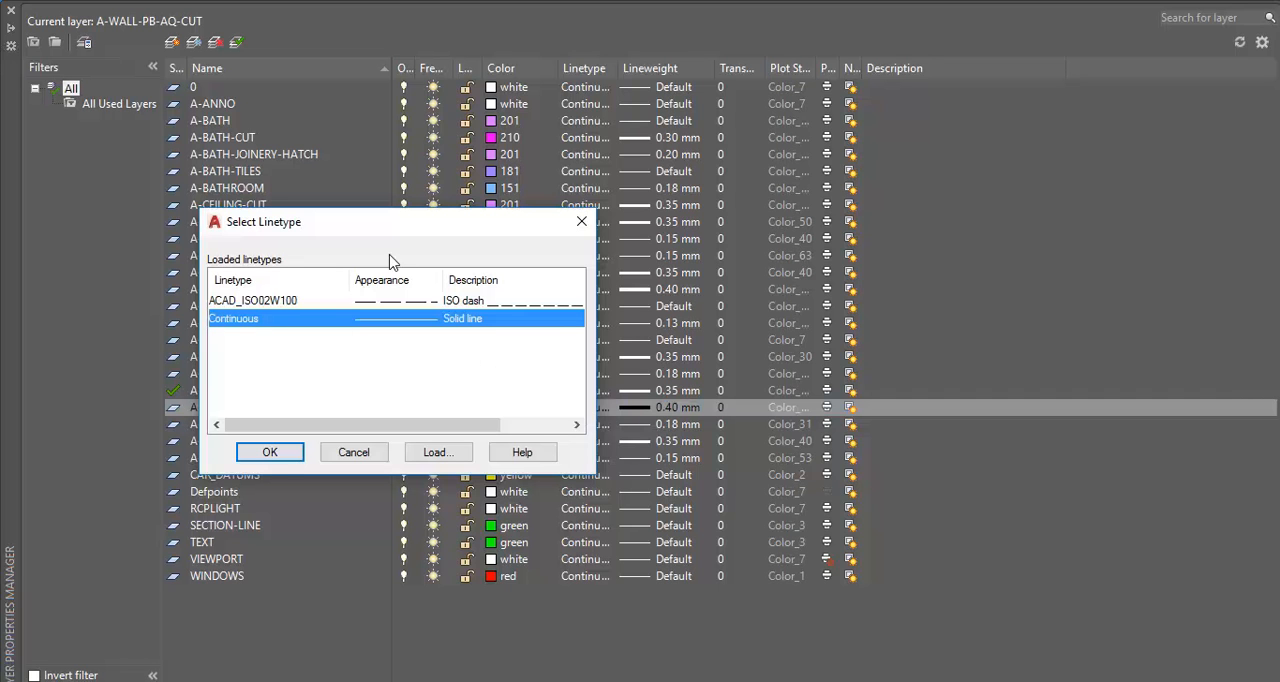
{"action": "left_click_drag", "start_coordinate": [385, 230], "coordinate": [421, 226]}
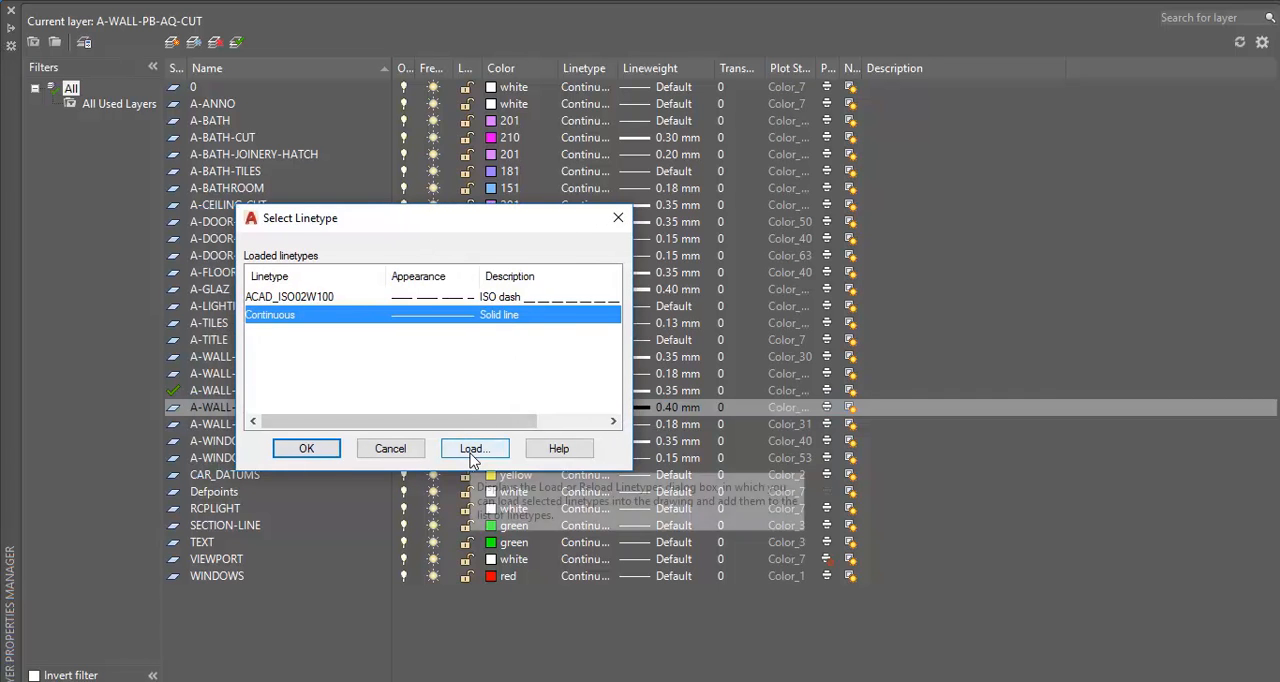
{"action": "left_click", "coordinate": [471, 453]}
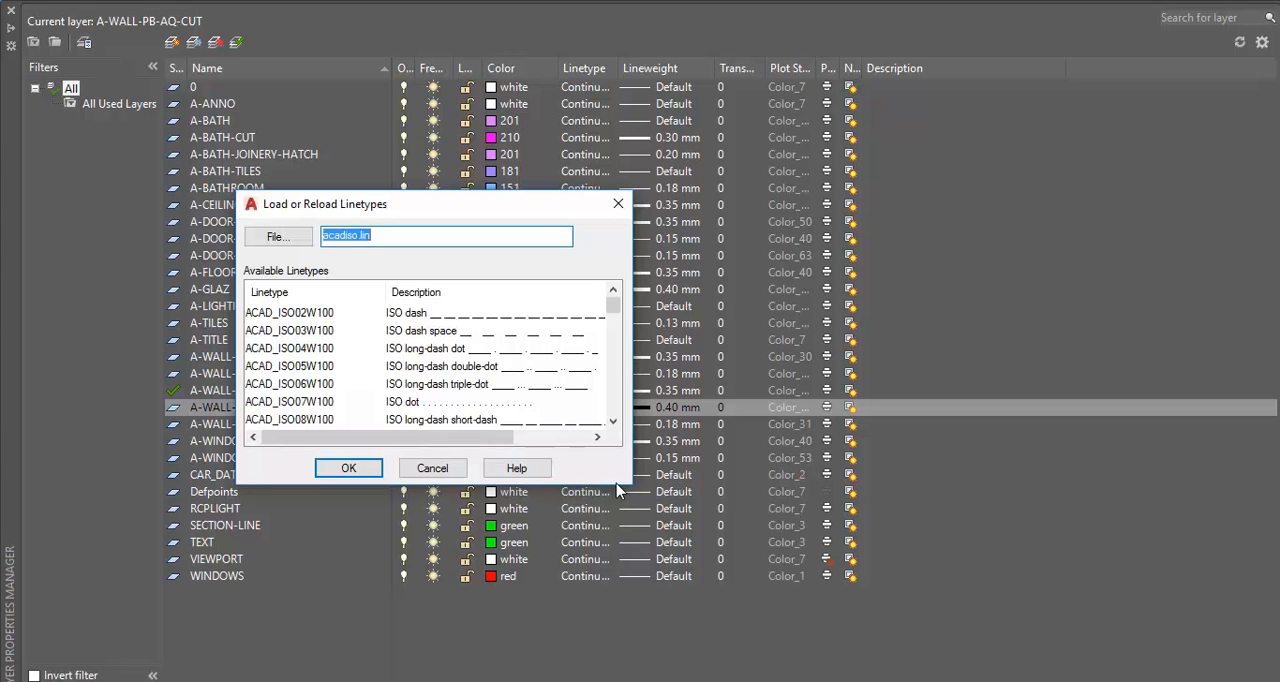
{"action": "left_click_drag", "start_coordinate": [620, 487], "coordinate": [620, 618]}
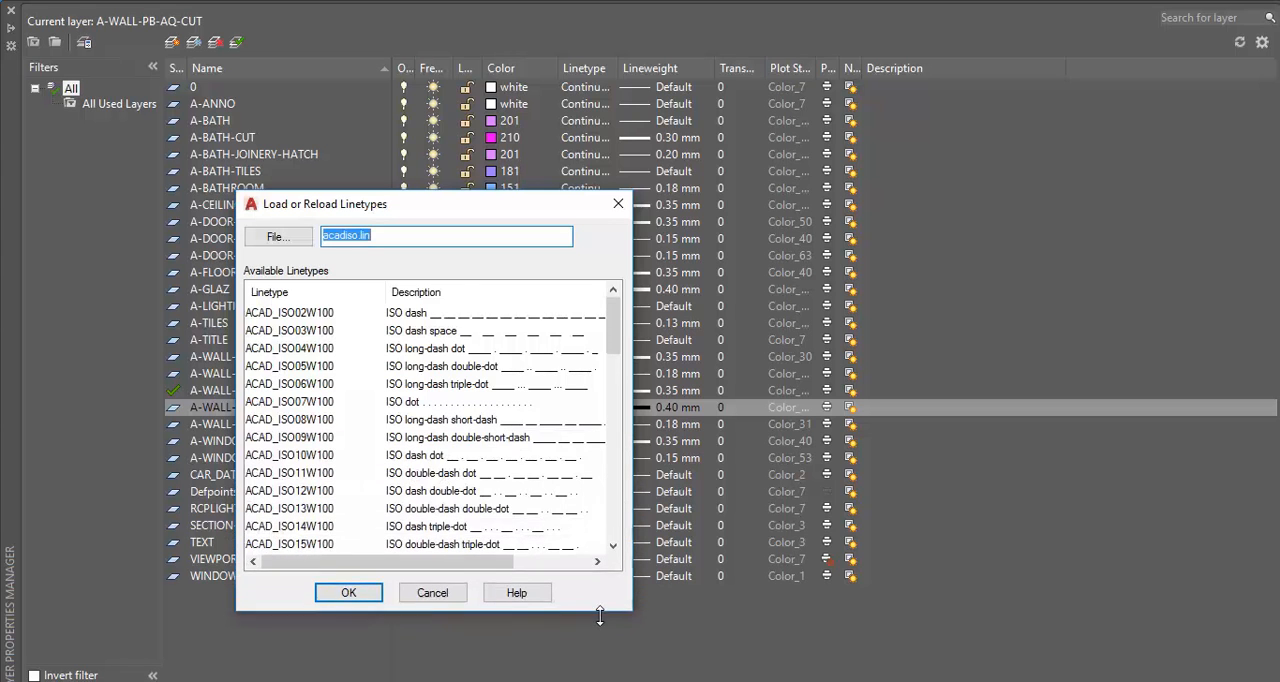
{"action": "left_click_drag", "start_coordinate": [514, 206], "coordinate": [435, 88]}
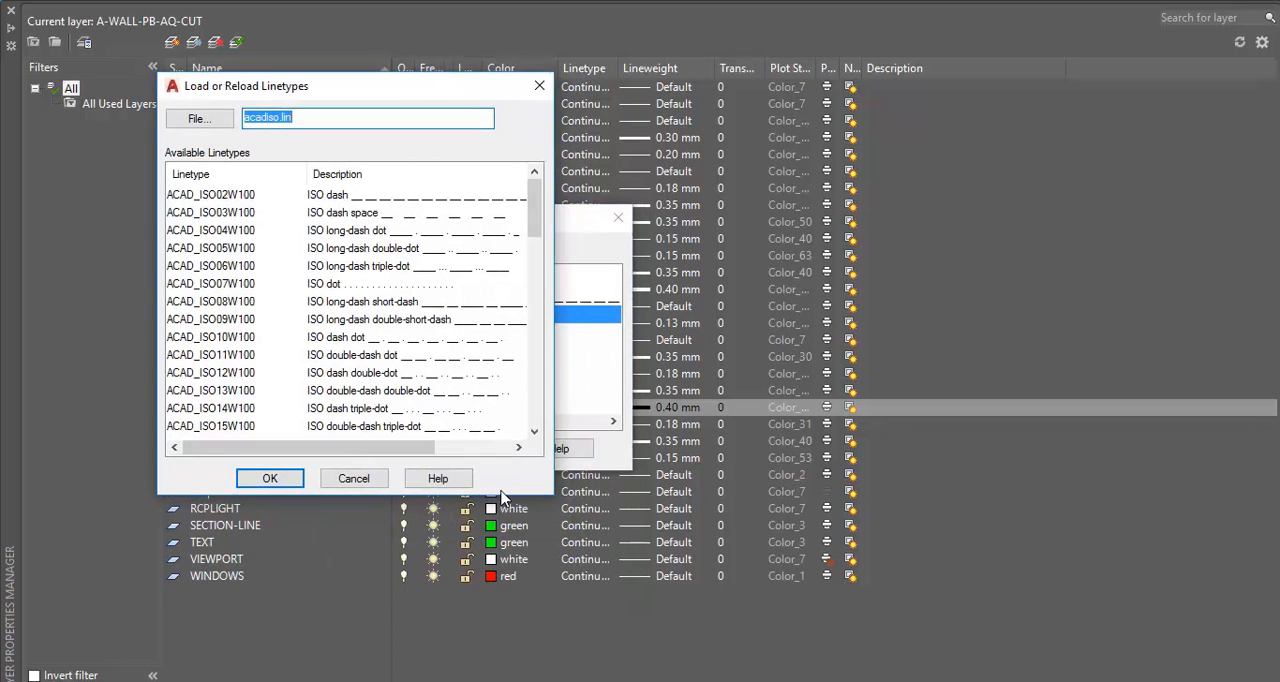
{"action": "left_click_drag", "start_coordinate": [505, 496], "coordinate": [500, 605]}
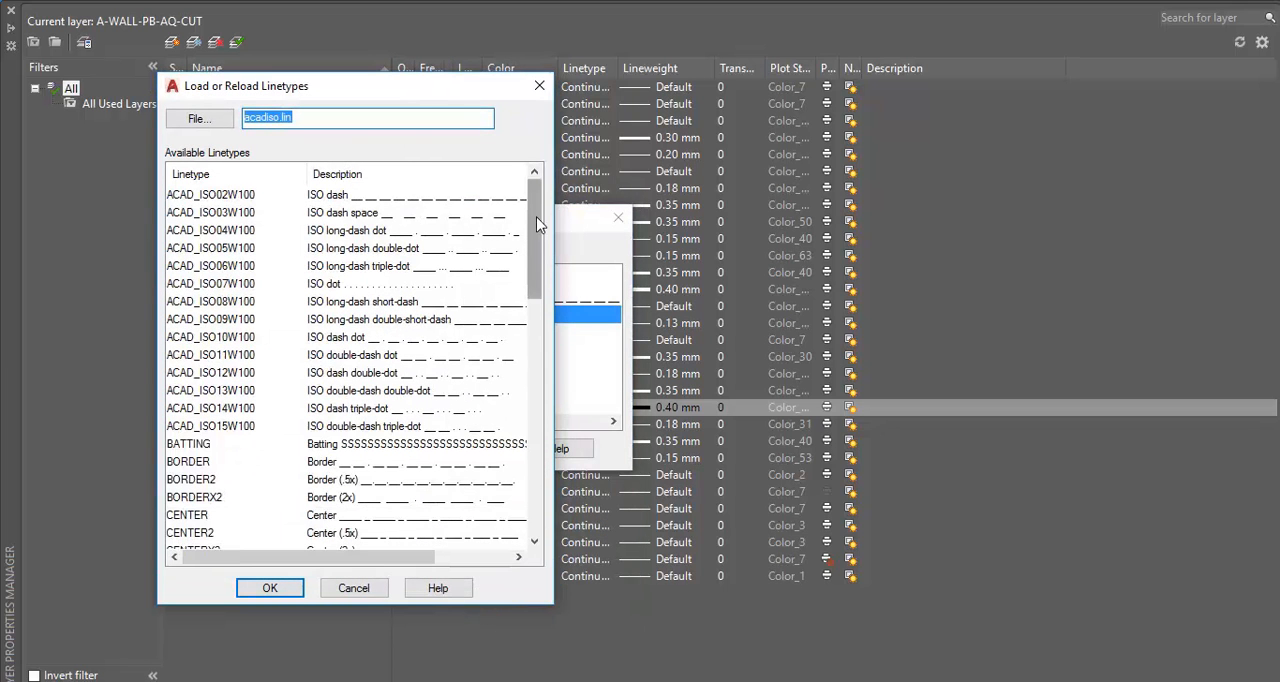
Browse the available linetypes and load HIDDEN into the drawing
{"action": "left_click_drag", "start_coordinate": [537, 223], "coordinate": [505, 158]}
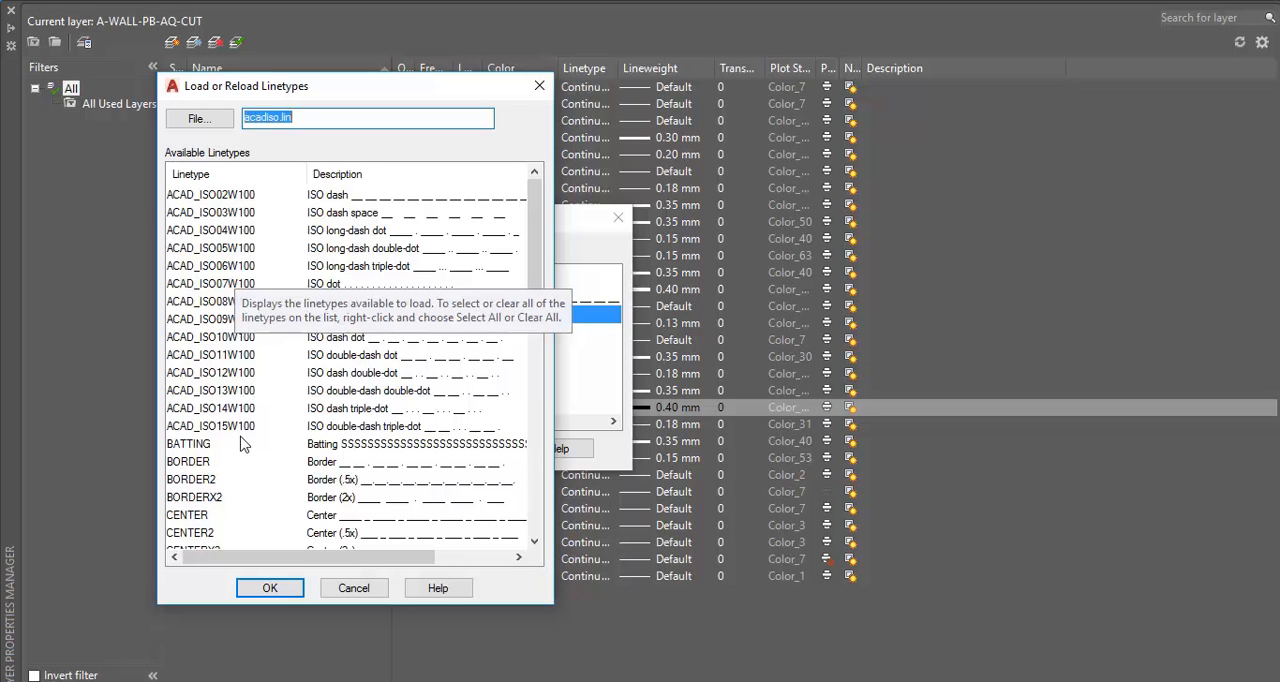
{"action": "left_click", "coordinate": [195, 445]}
{"action": "scroll", "coordinate": [193, 452], "scroll_direction": "down", "scroll_amount": 3}
{"action": "scroll", "coordinate": [193, 452], "scroll_direction": "down", "scroll_amount": 4}
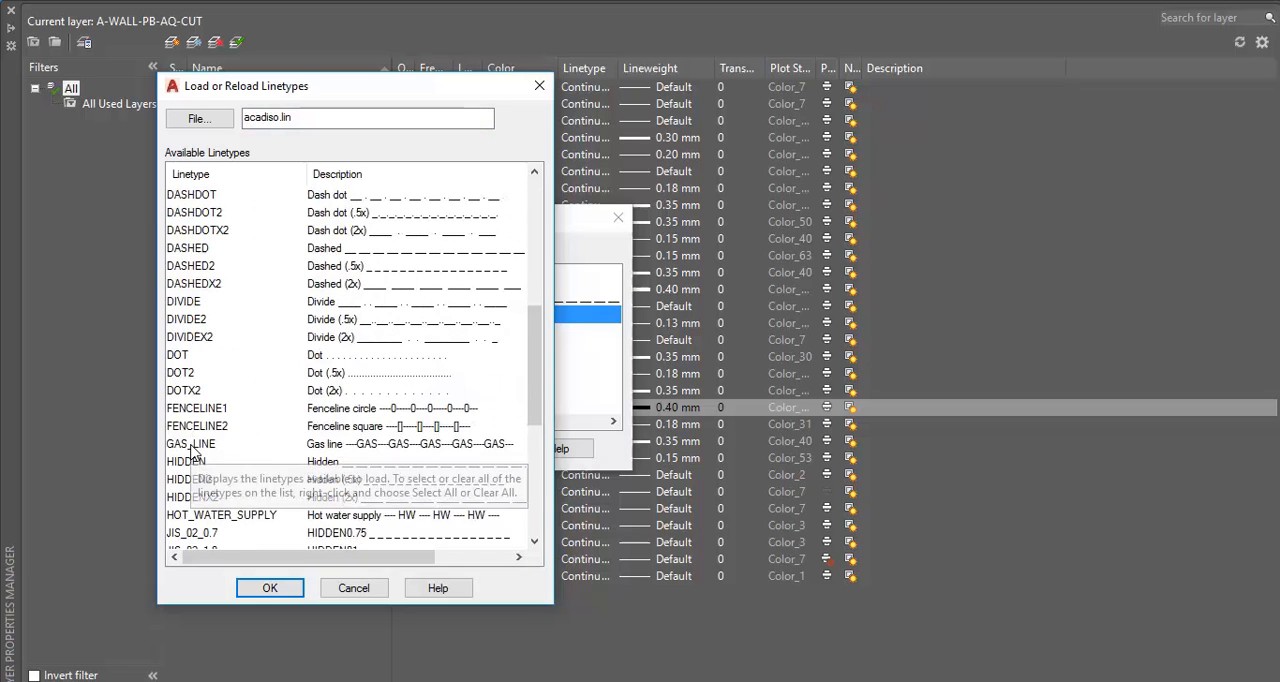
{"action": "scroll", "coordinate": [215, 340], "scroll_direction": "up", "scroll_amount": 7}
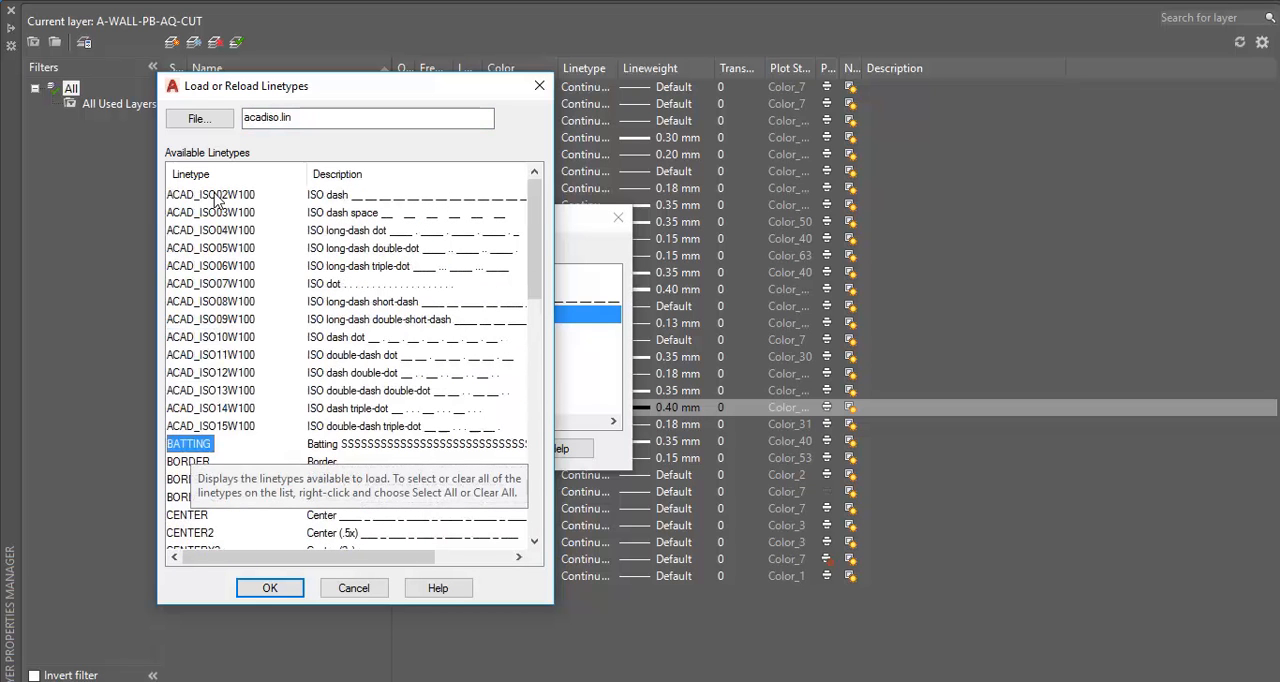
{"action": "scroll", "coordinate": [218, 438], "scroll_direction": "down", "scroll_amount": 2}
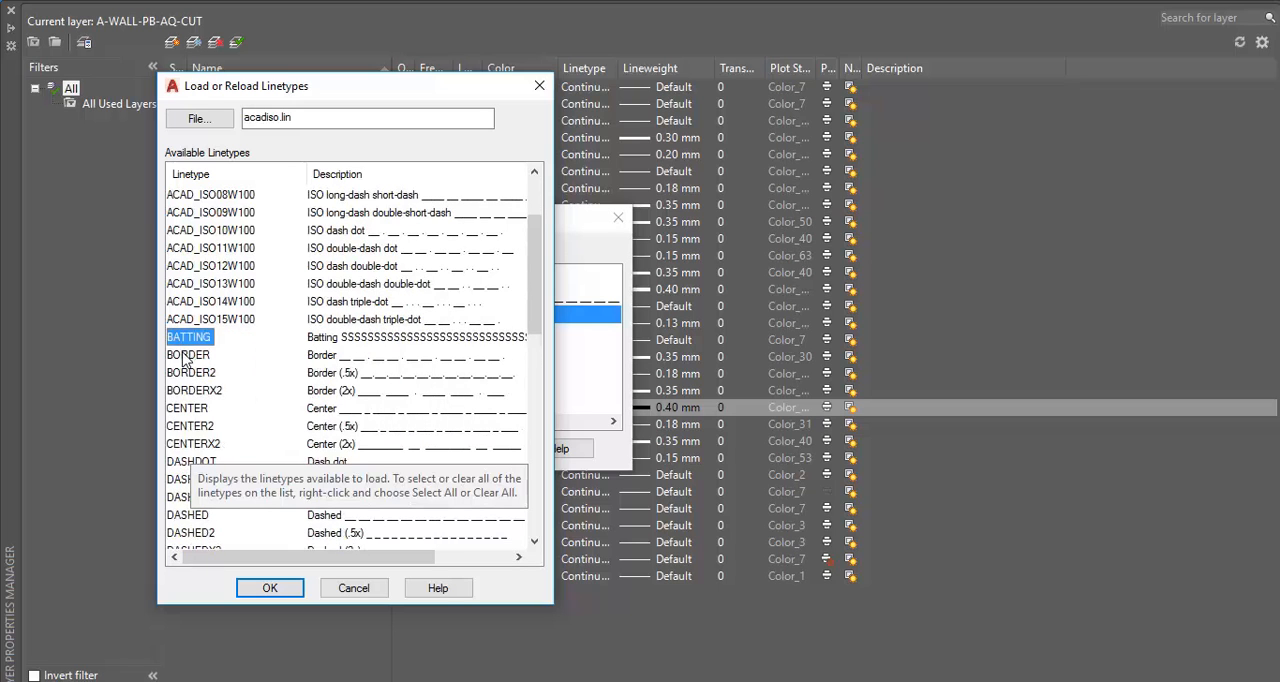
{"action": "scroll", "coordinate": [183, 360], "scroll_direction": "down", "scroll_amount": 1}
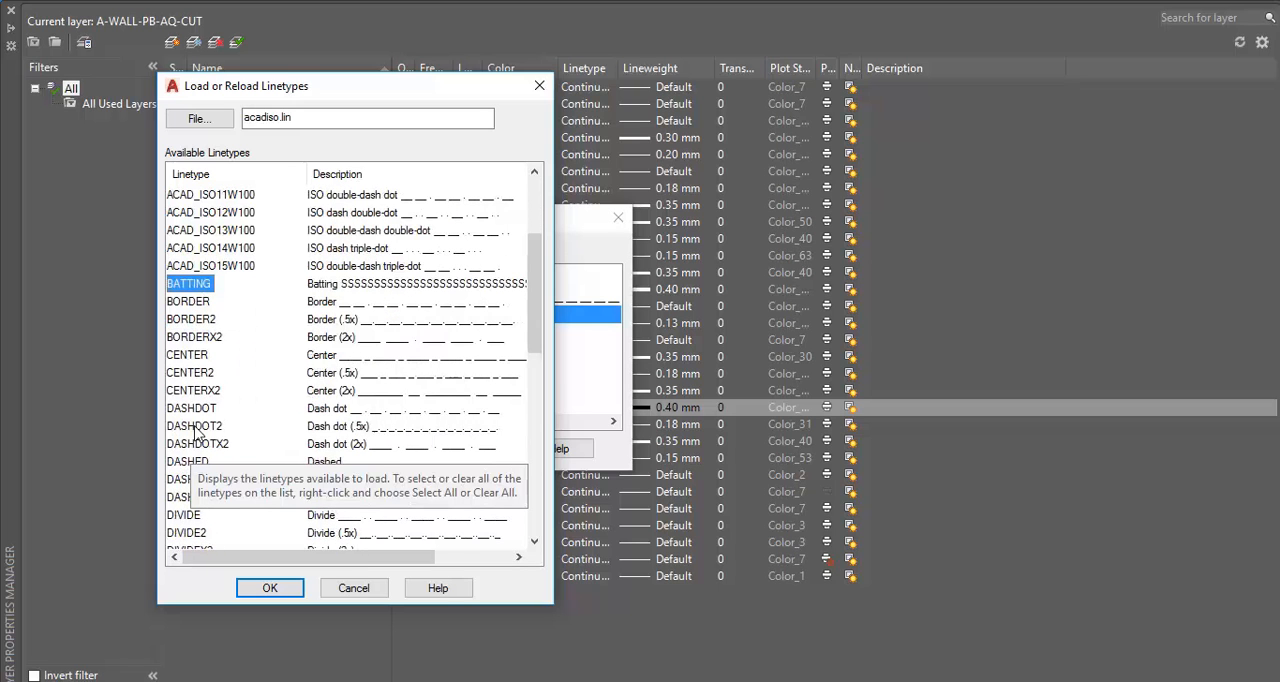
{"action": "scroll", "coordinate": [215, 338], "scroll_direction": "down", "scroll_amount": 2}
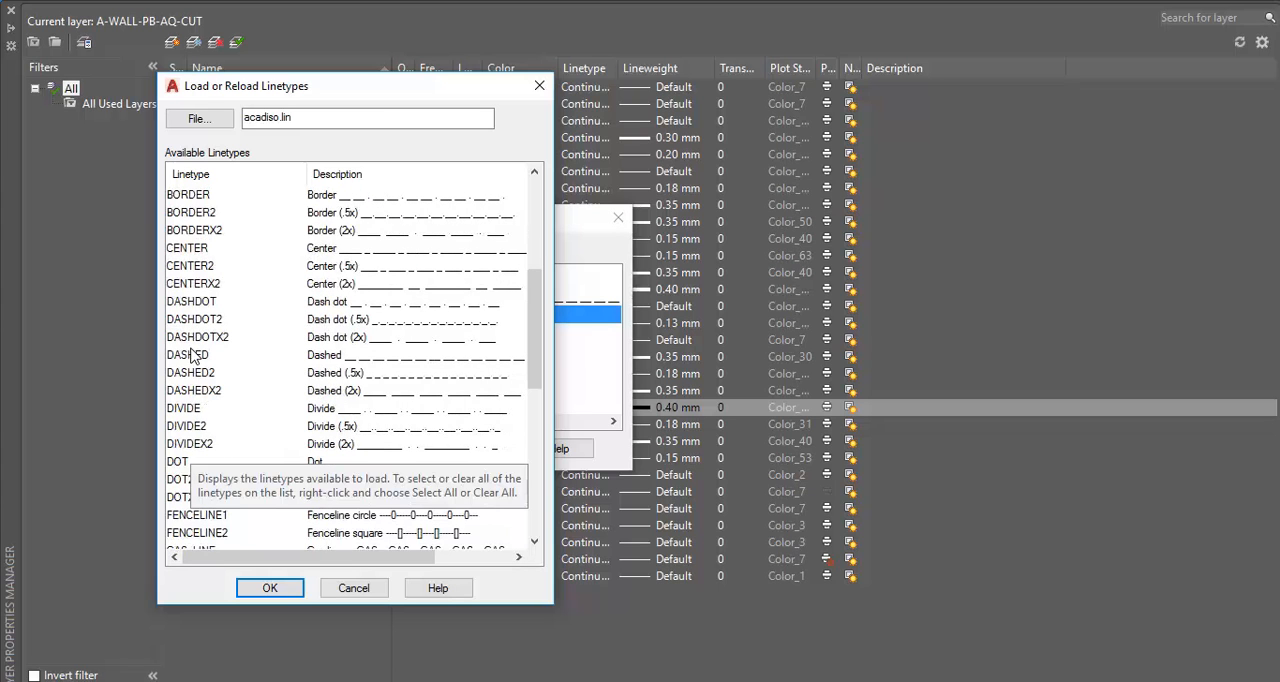
{"action": "left_click", "coordinate": [193, 355]}
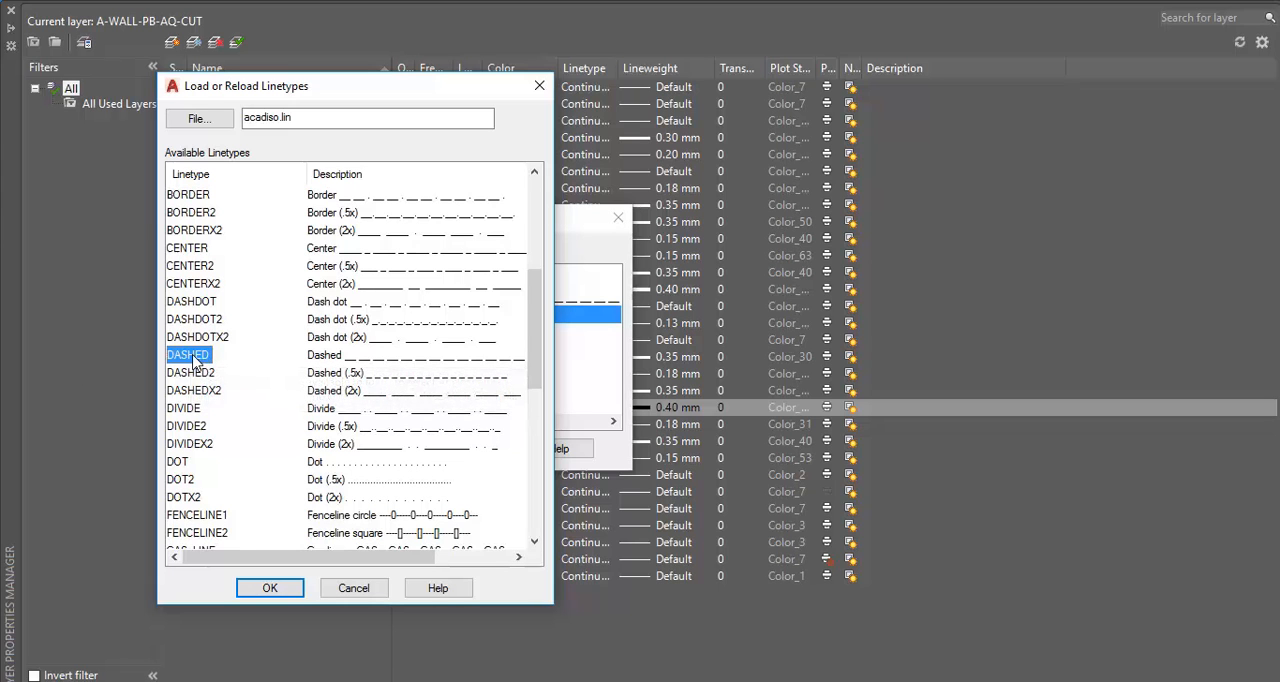
{"action": "scroll", "coordinate": [190, 375], "scroll_direction": "down", "scroll_amount": 3}
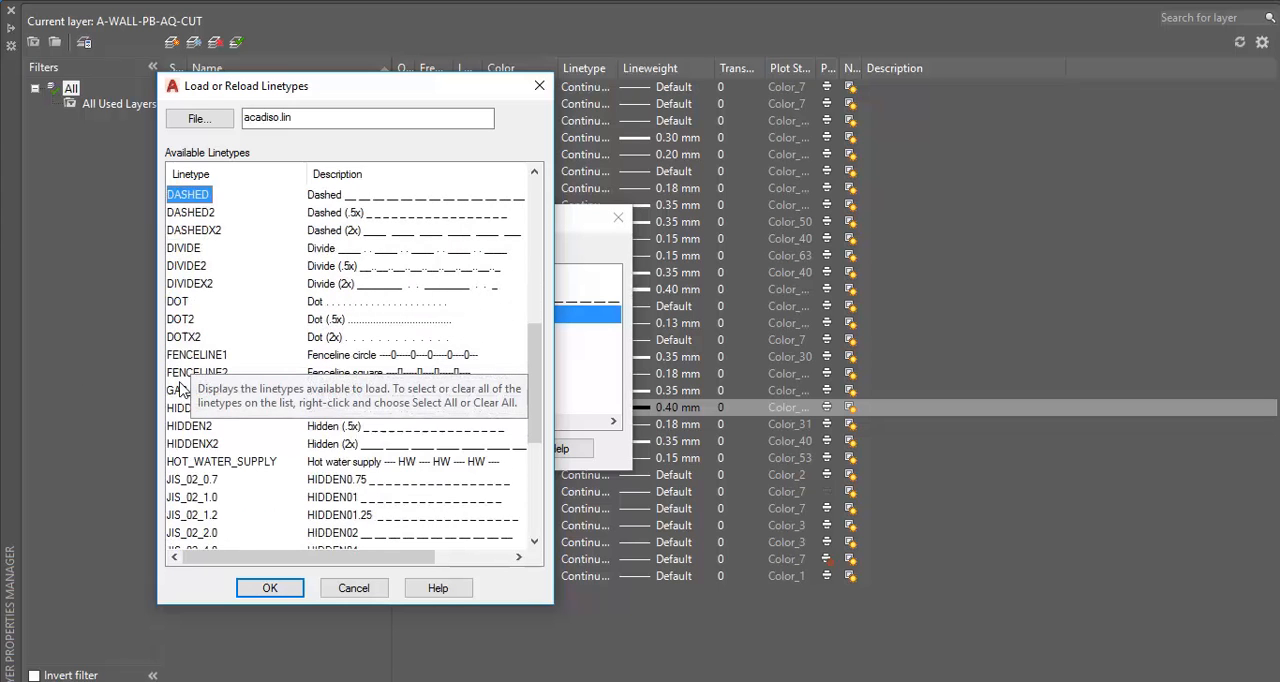
{"action": "left_click", "coordinate": [187, 410]}
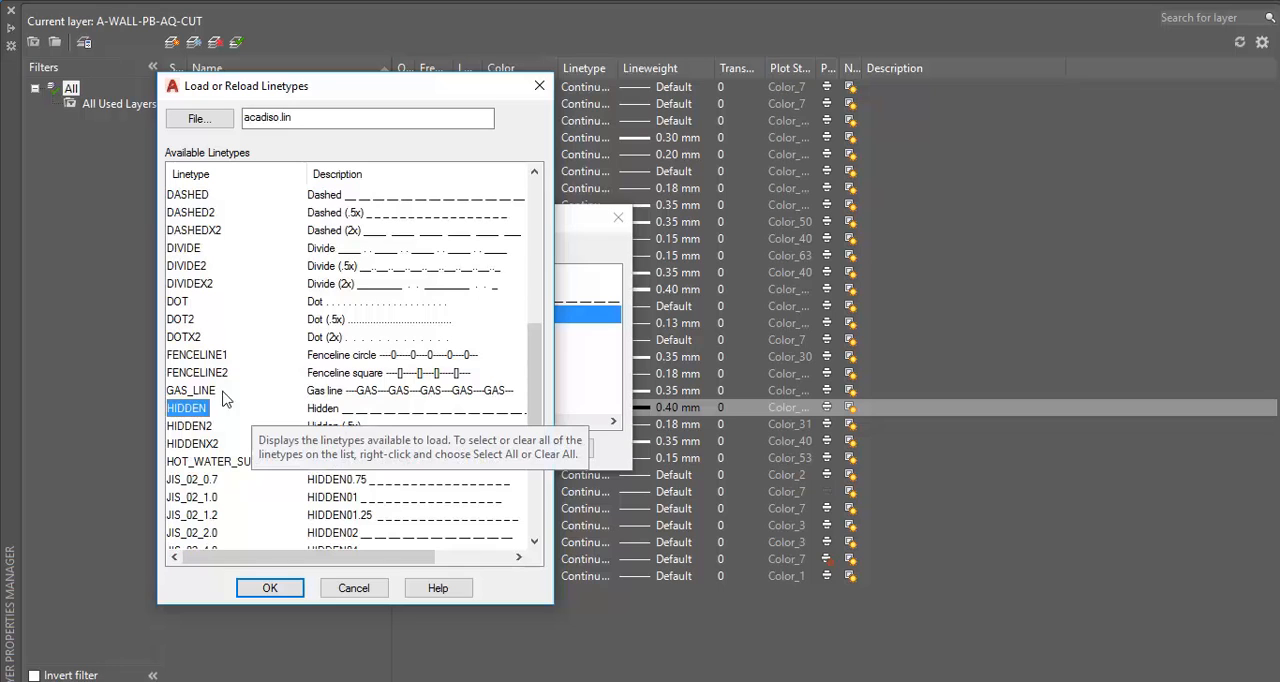
{"action": "left_click", "coordinate": [266, 592]}
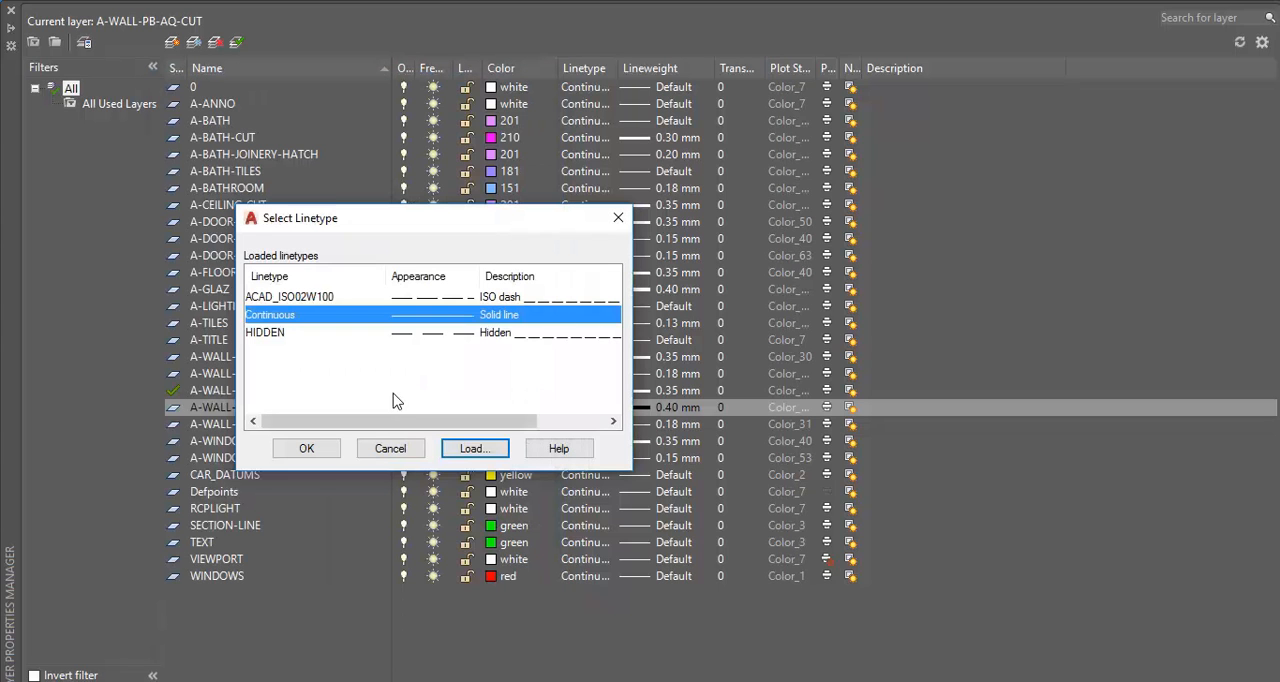
Assign the HIDDEN linetype to the A-WALL-FLASHING layer and widen the layer list's Linetype column
{"action": "left_click", "coordinate": [275, 333]}
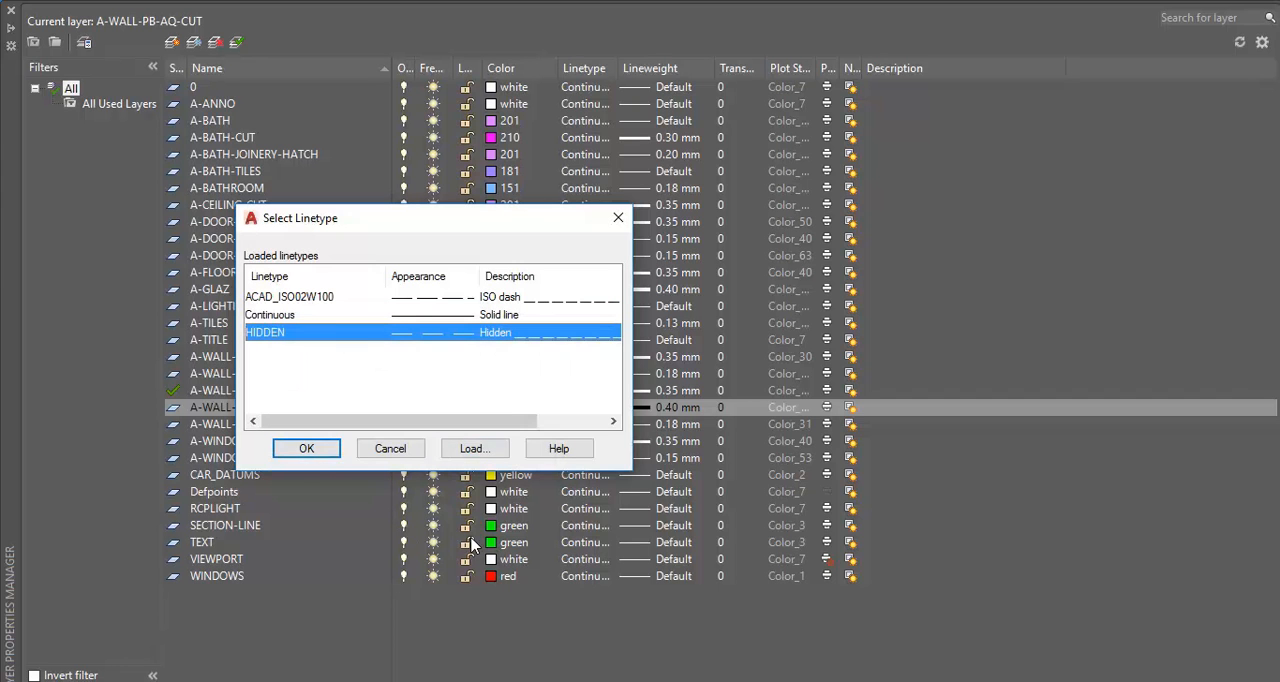
{"action": "left_click", "coordinate": [306, 449]}
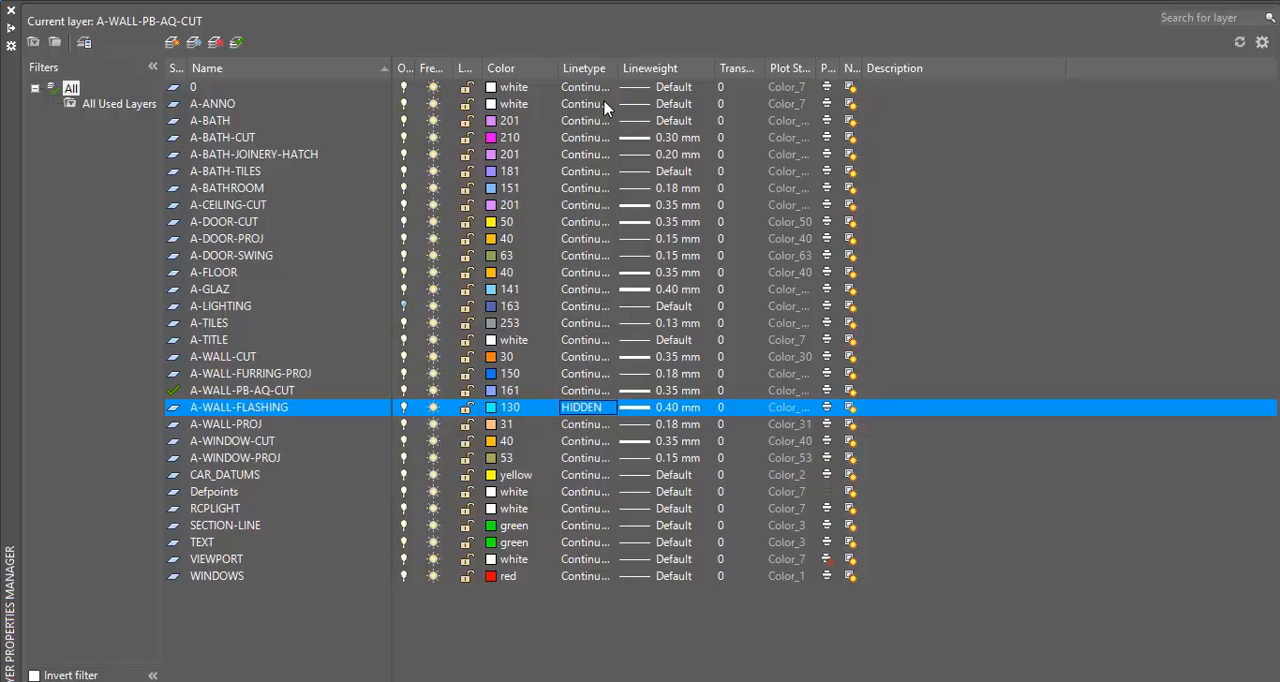
{"action": "left_click_drag", "start_coordinate": [618, 68], "coordinate": [660, 155]}
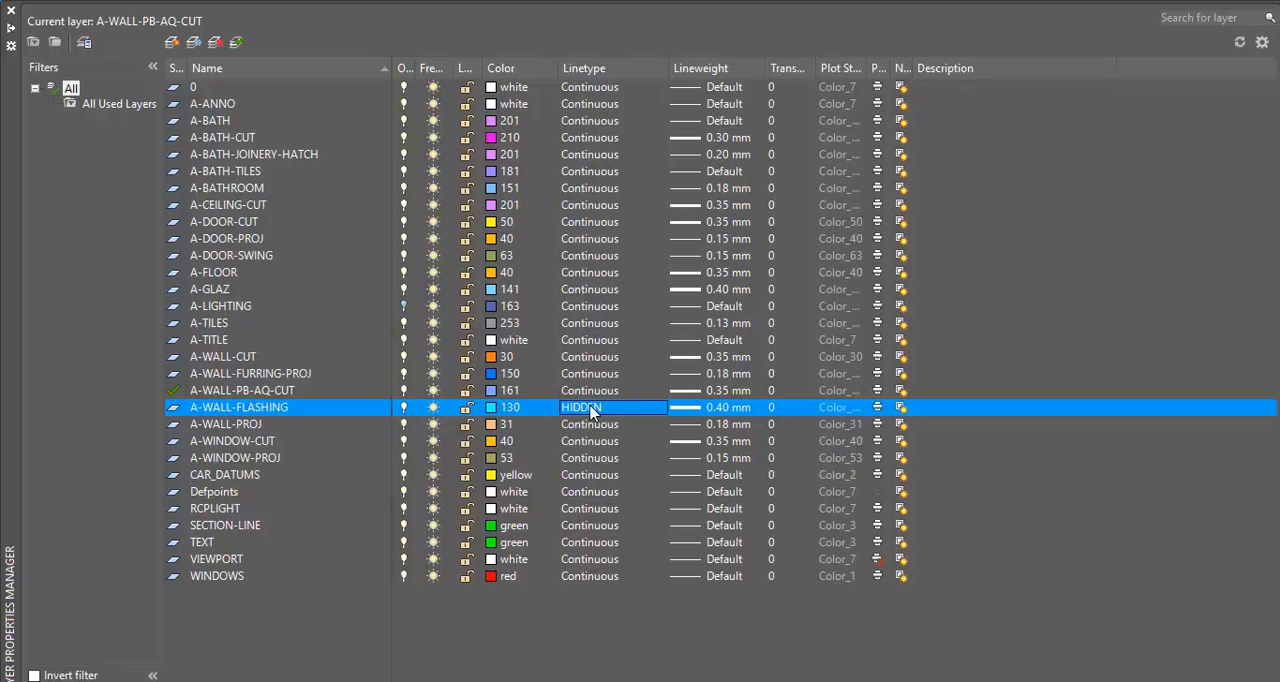
{"action": "left_click", "coordinate": [591, 409]}
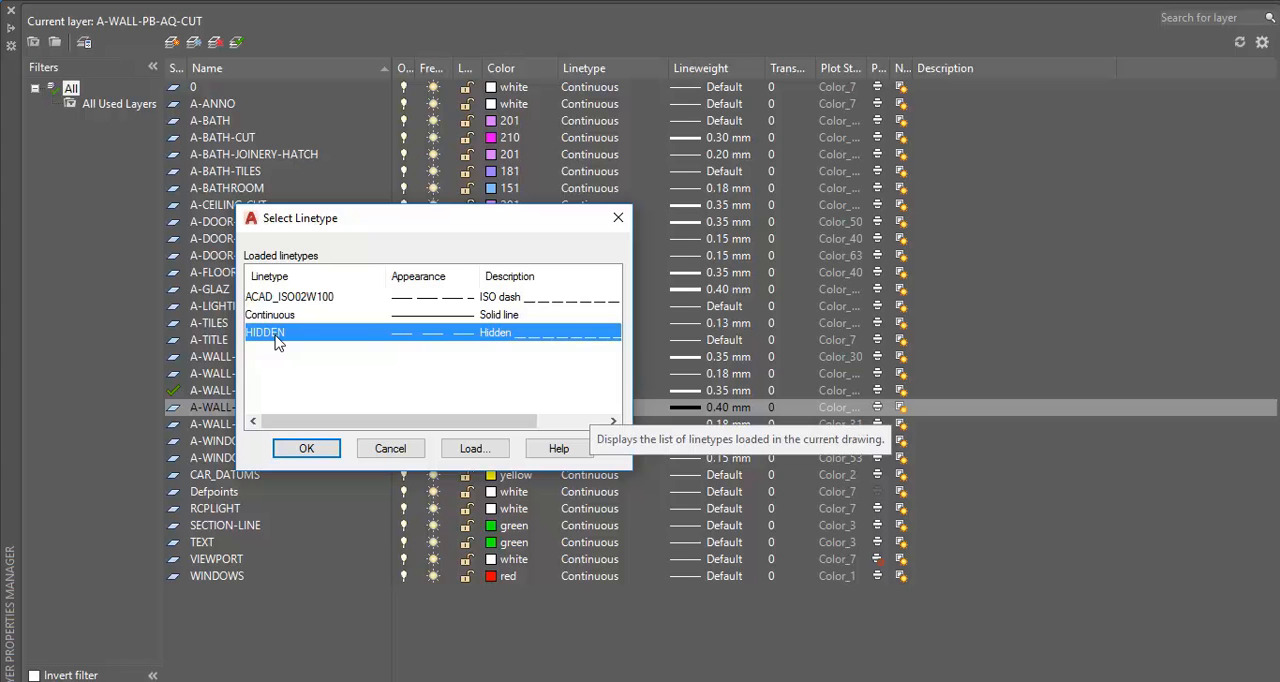
{"action": "left_click", "coordinate": [306, 448]}
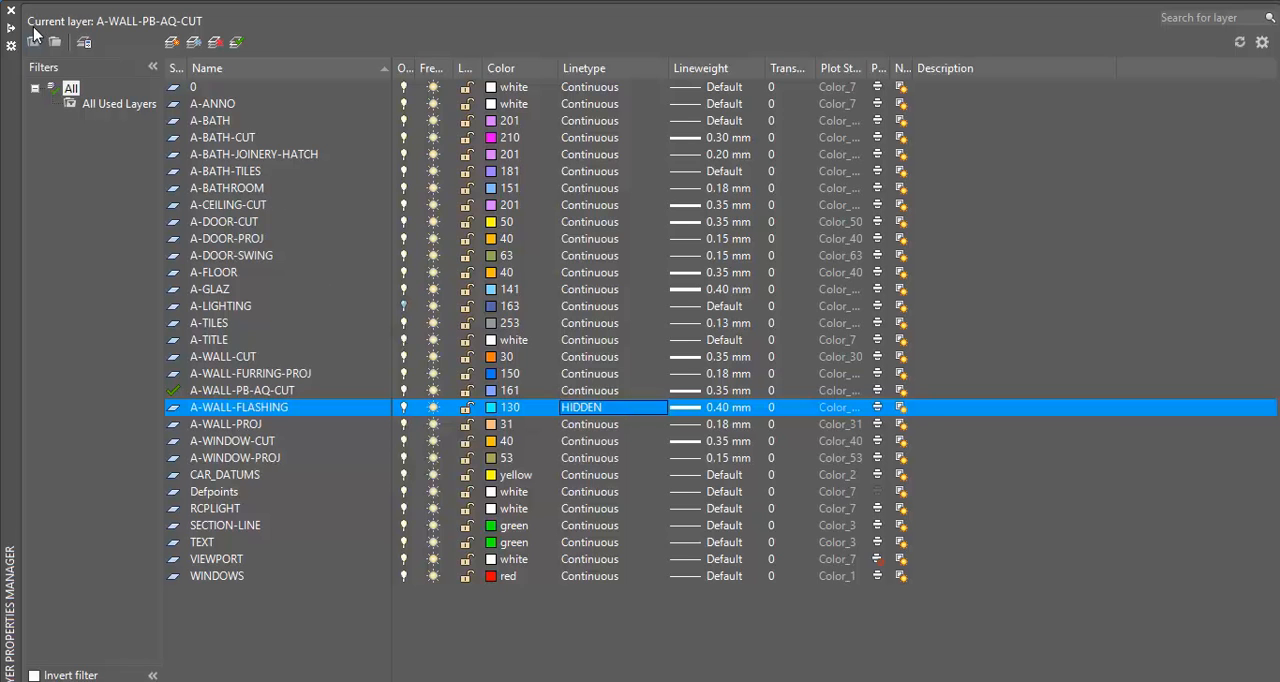
Make A-WALL-FLASHING the current layer and close the layer manager
{"action": "left_click", "coordinate": [237, 43]}
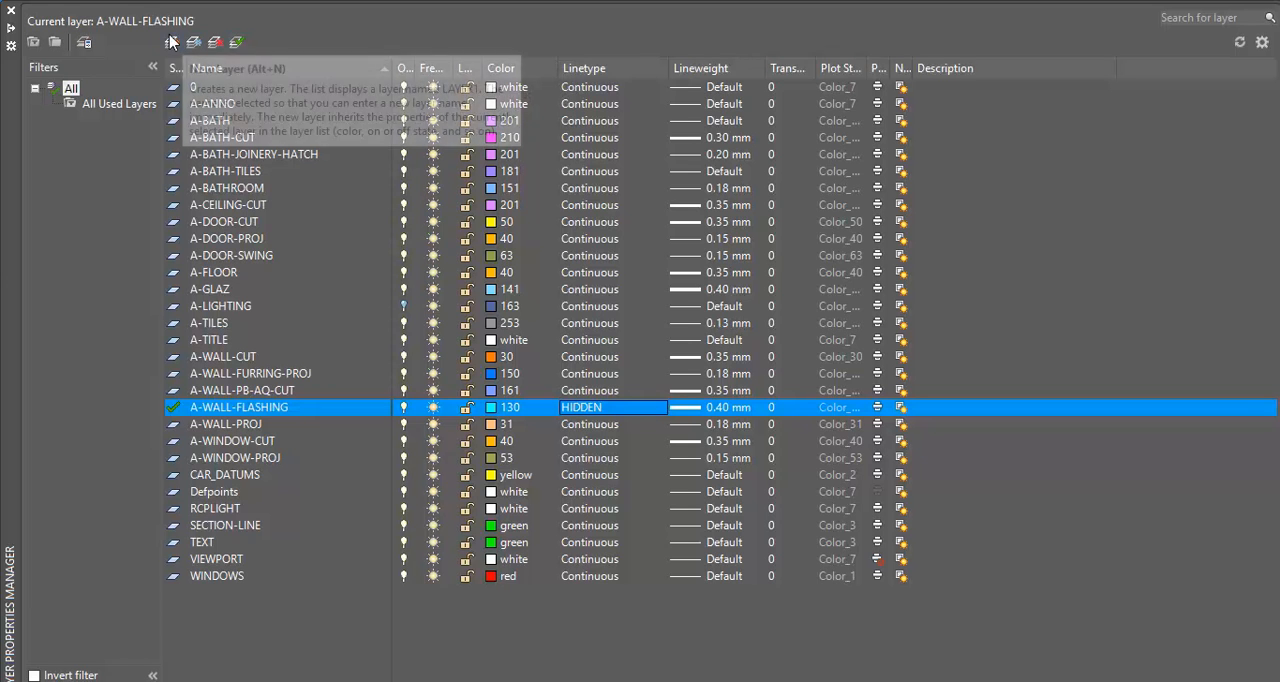
{"action": "left_click", "coordinate": [175, 410]}
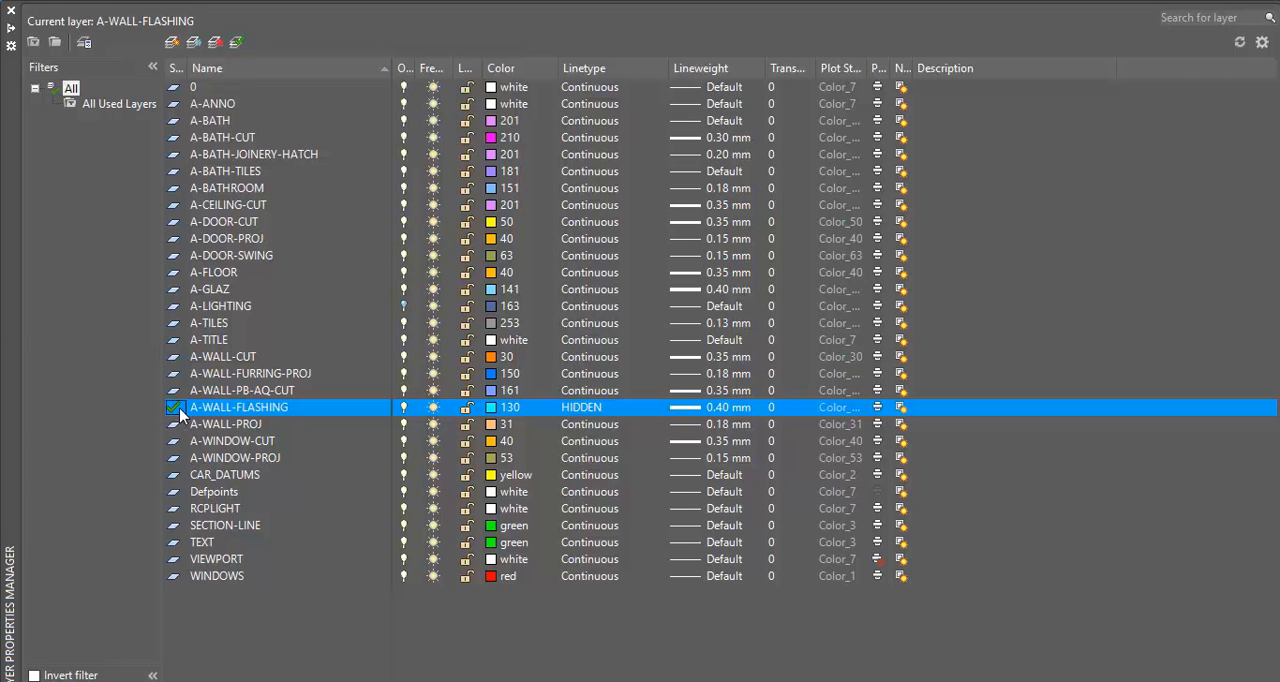
{"action": "left_click", "coordinate": [11, 15]}
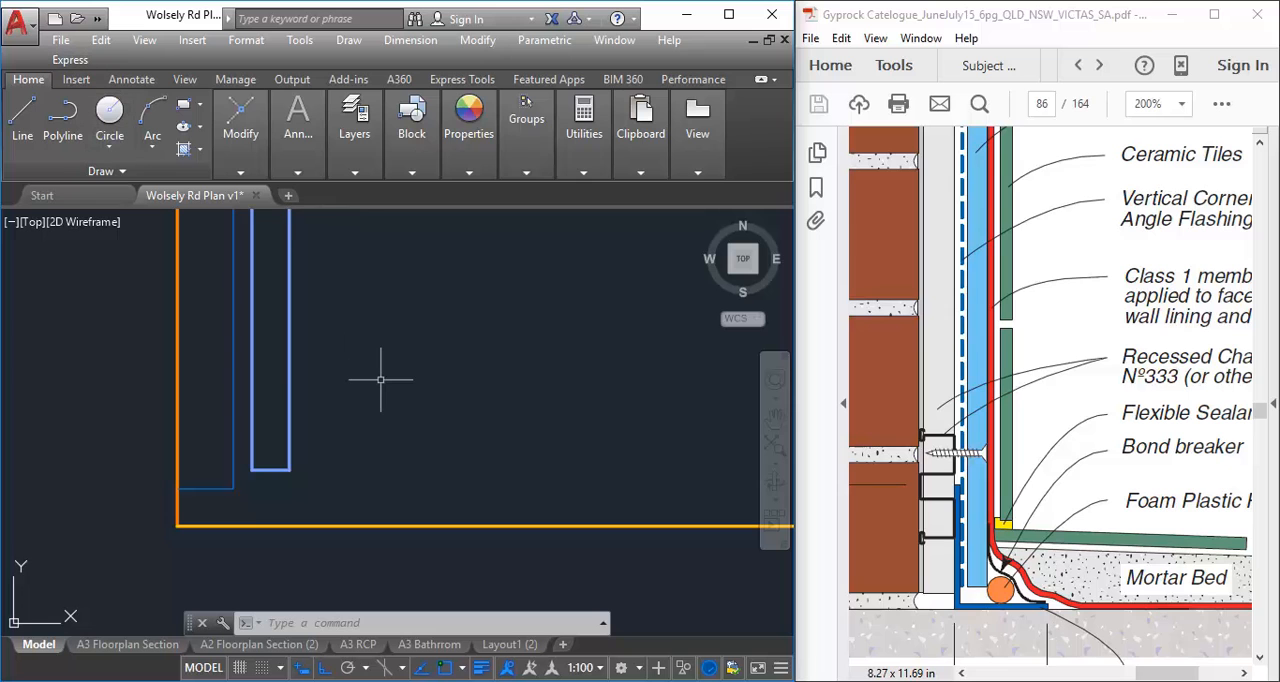
Draw a single vertical test line on the flashing layer in the empty space beside the wall's lower end
{"action": "scroll", "coordinate": [370, 410], "scroll_direction": "down", "scroll_amount": 3}
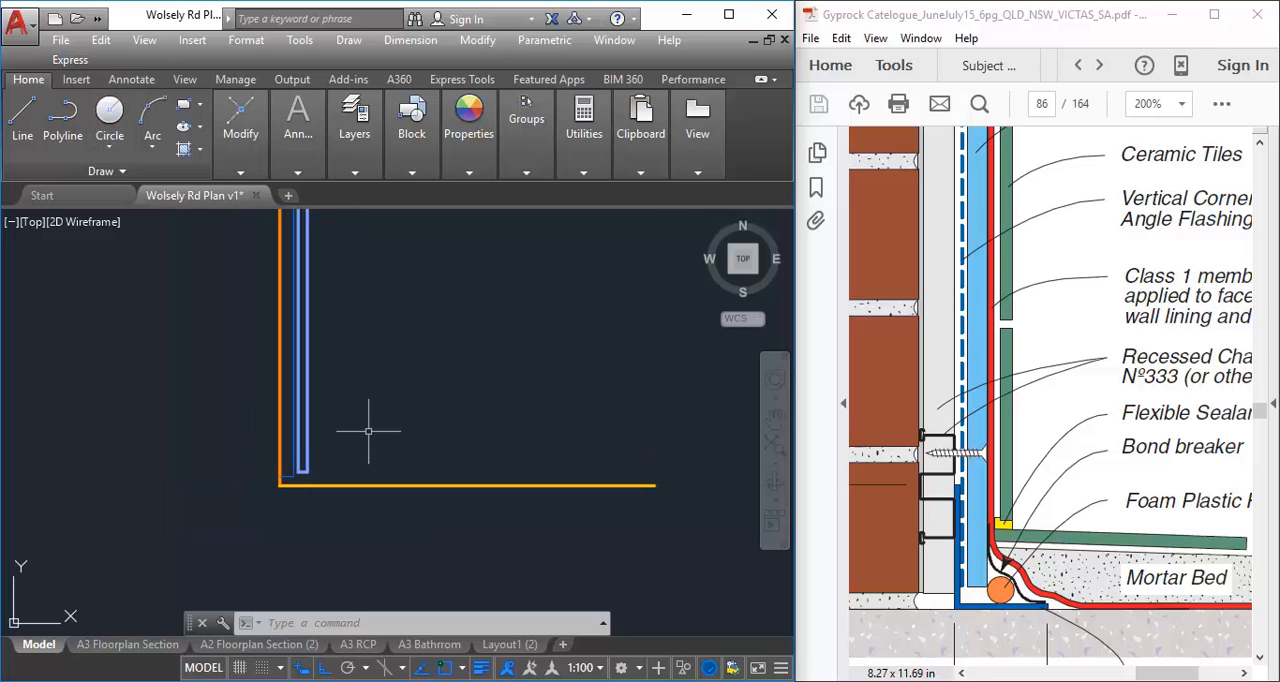
{"action": "left_click", "coordinate": [30, 121]}
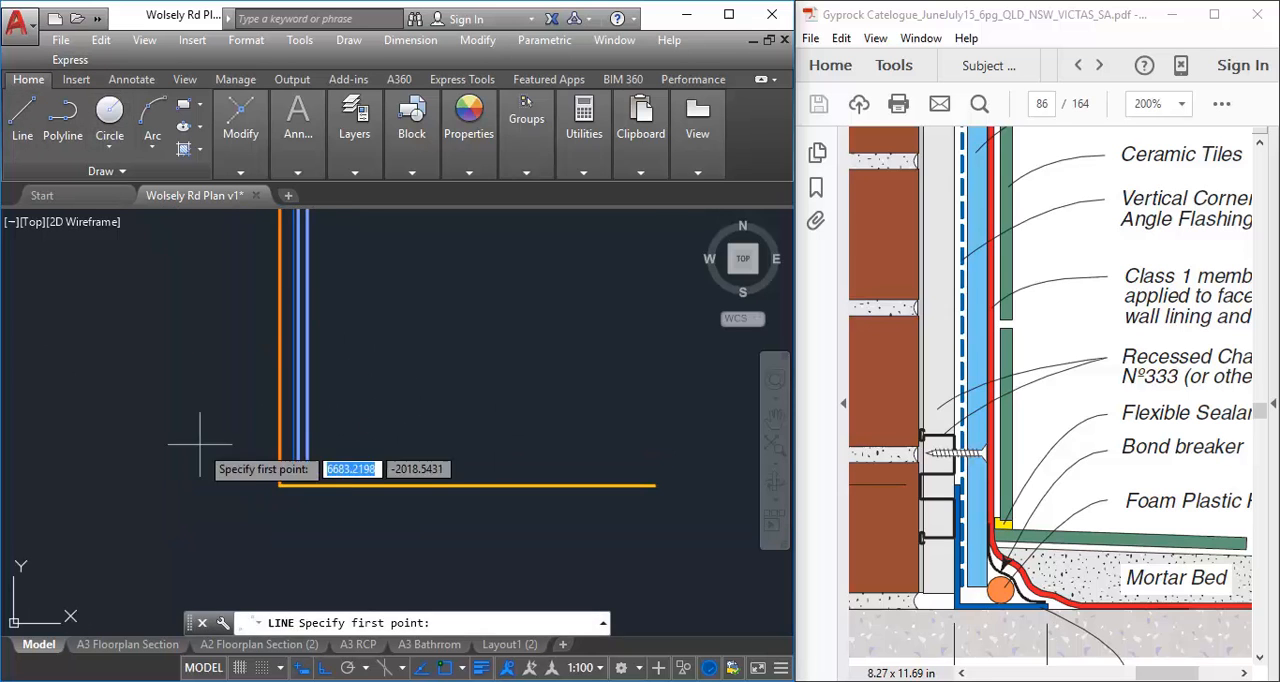
{"action": "left_click", "coordinate": [101, 256]}
{"action": "scroll", "coordinate": [135, 510], "scroll_direction": "down", "scroll_amount": 5}
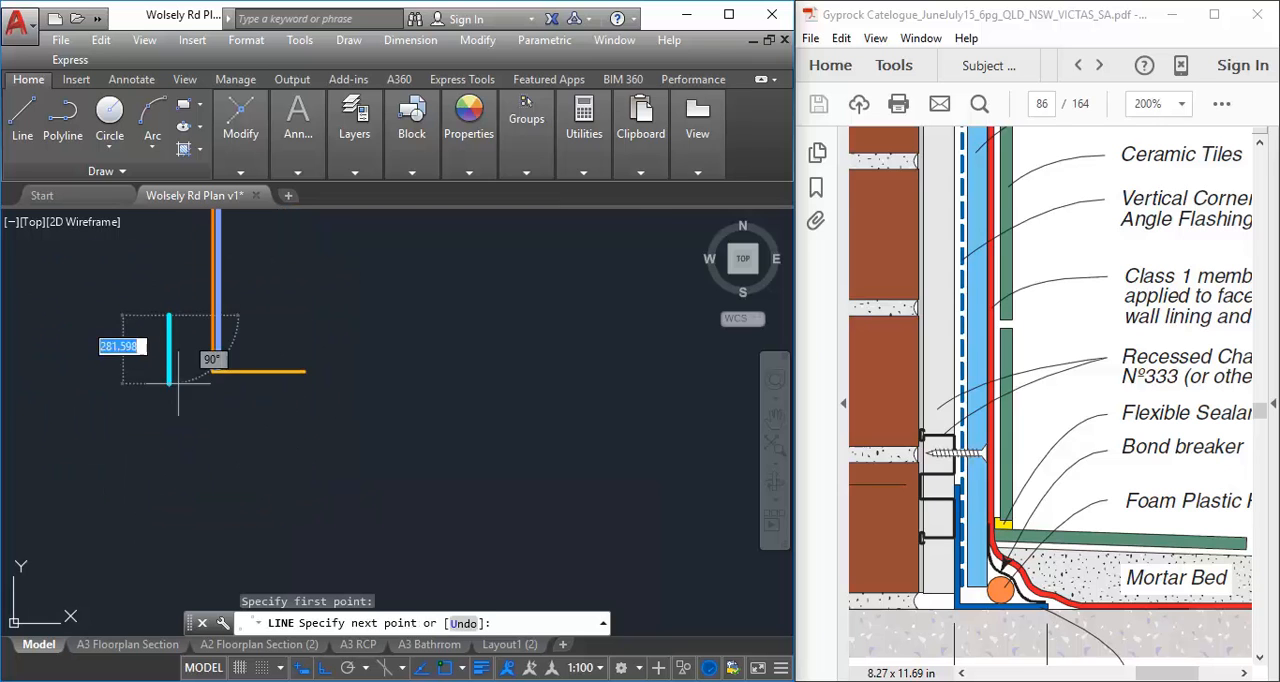
{"action": "left_click", "coordinate": [192, 463]}
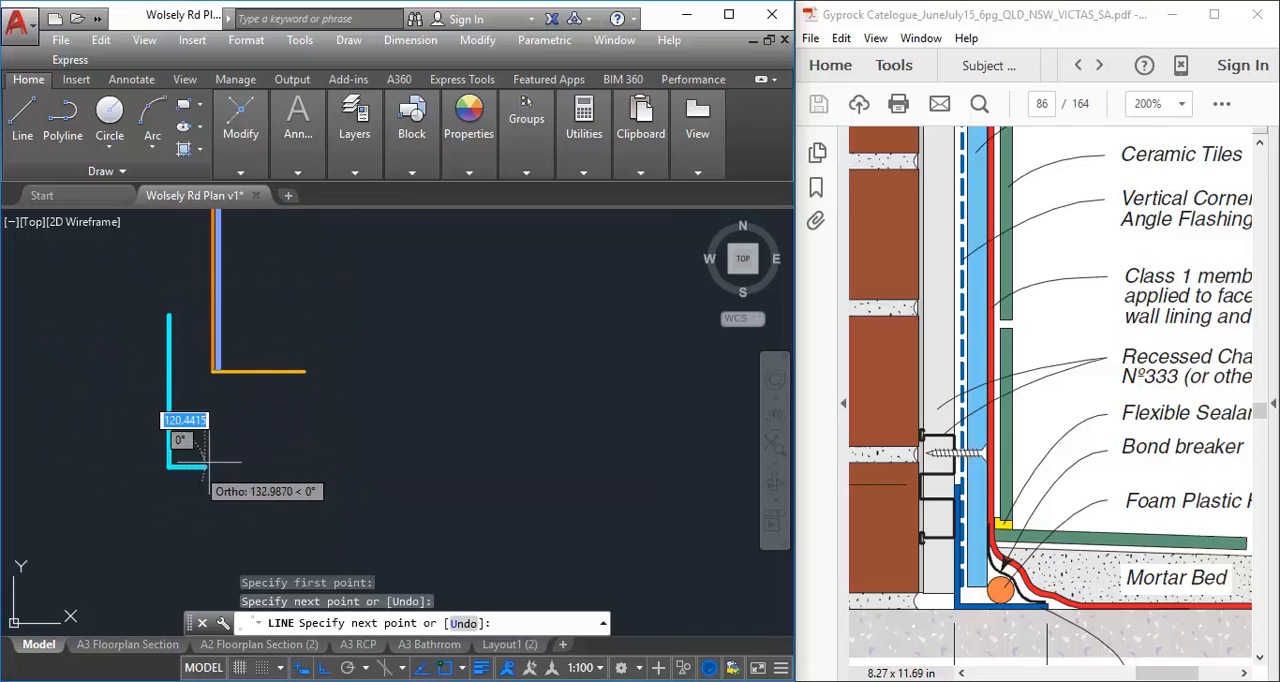
{"action": "right_click", "coordinate": [348, 430]}
{"action": "left_click", "coordinate": [444, 443]}
{"action": "scroll", "coordinate": [180, 404], "scroll_direction": "up", "scroll_amount": 2}
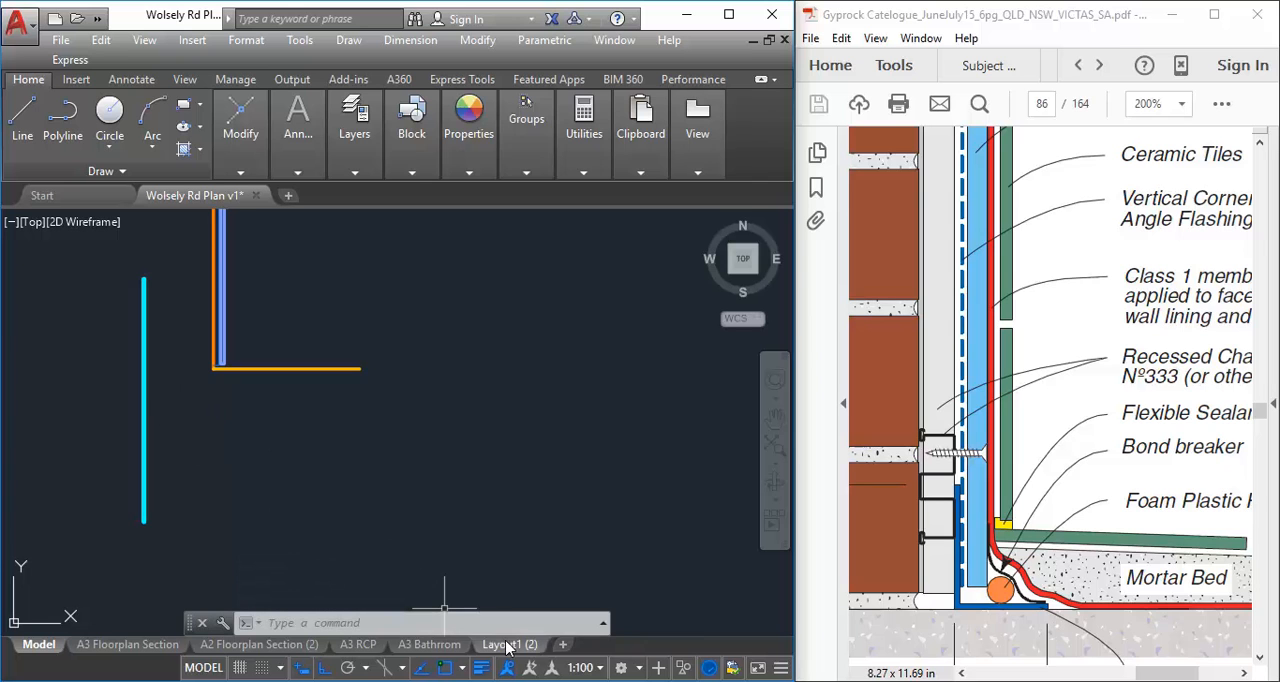
Open the list of annotation scales for the current view
{"action": "mouse_move", "coordinate": [500, 648]}
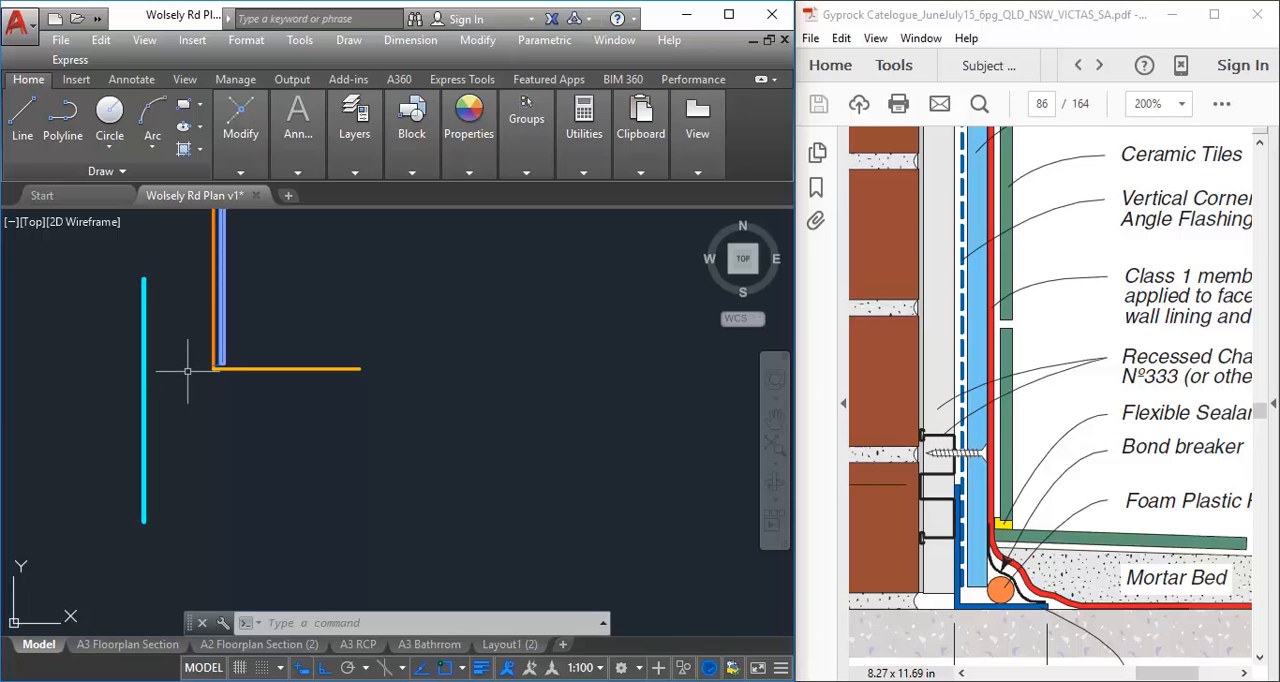
{"action": "left_click", "coordinate": [599, 668]}
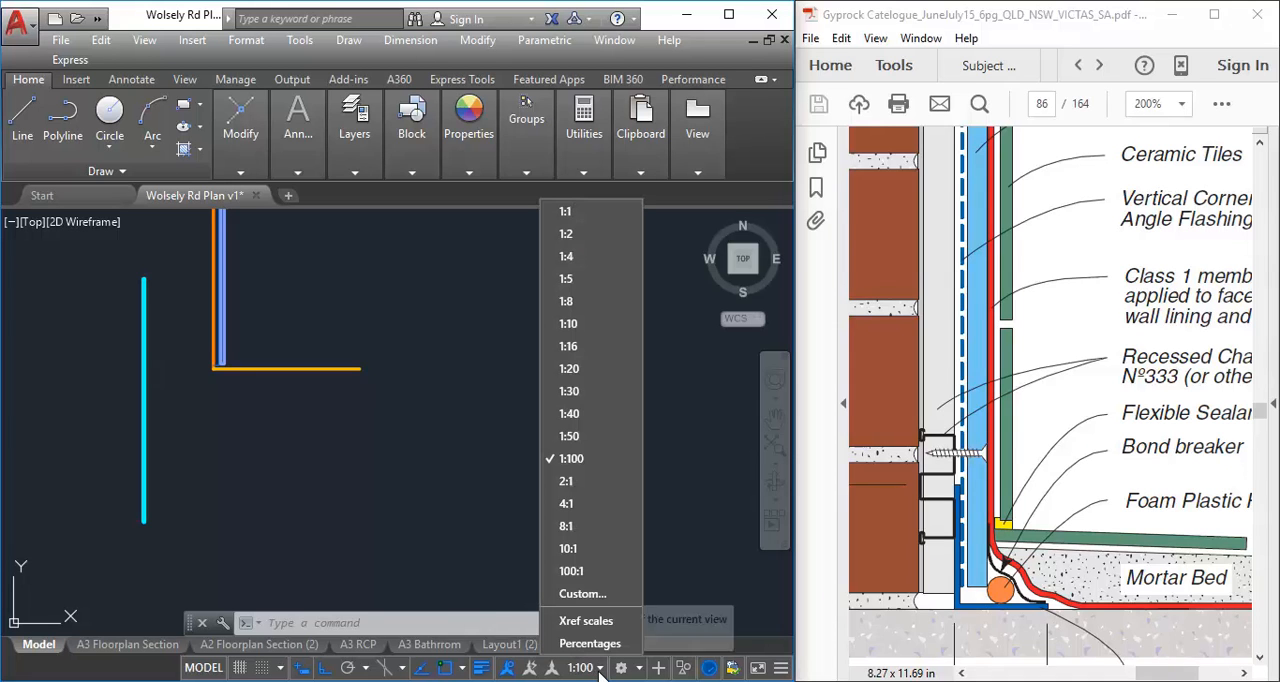
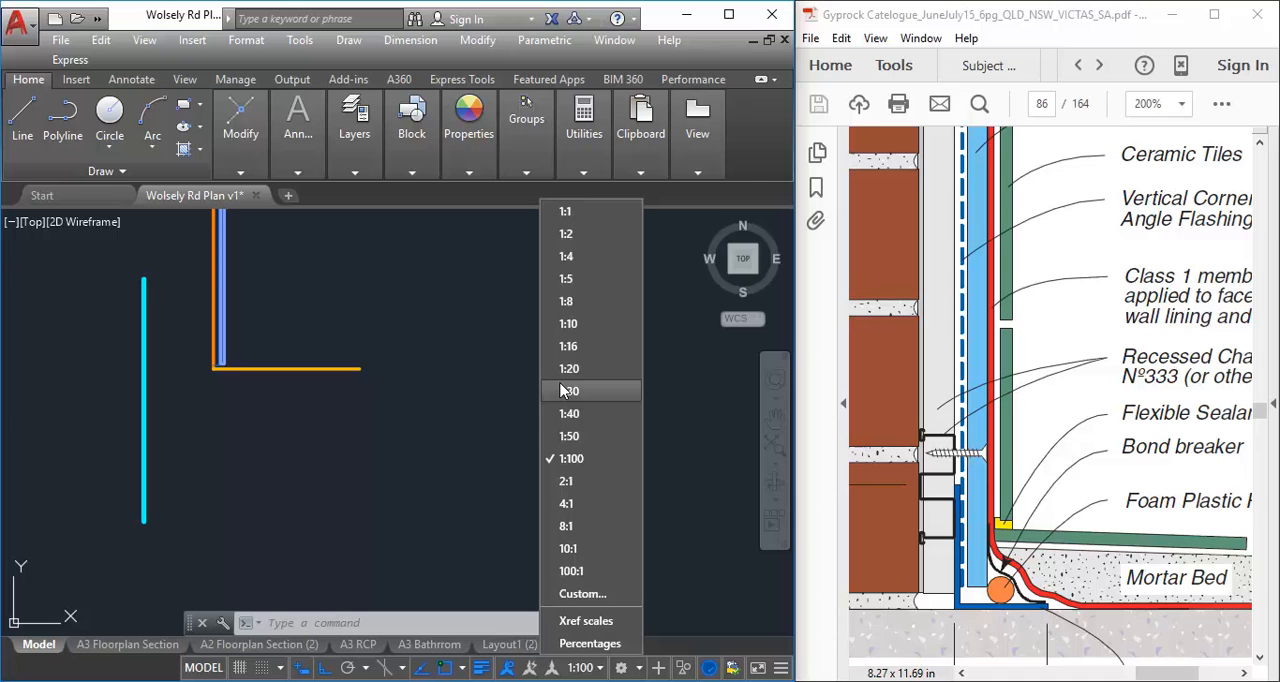
Set the annotation scale to 1:5 and regenerate the drawing to update the test line's dashes
{"action": "left_click", "coordinate": [565, 280]}
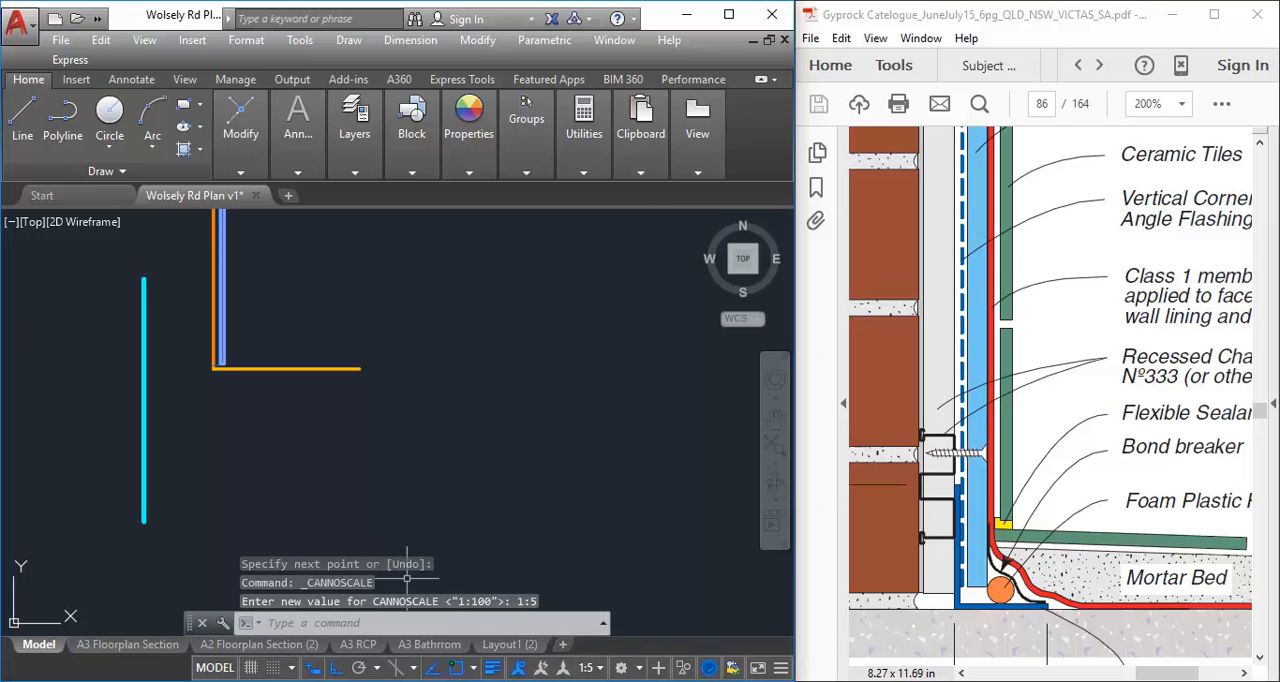
{"action": "left_click", "coordinate": [604, 625]}
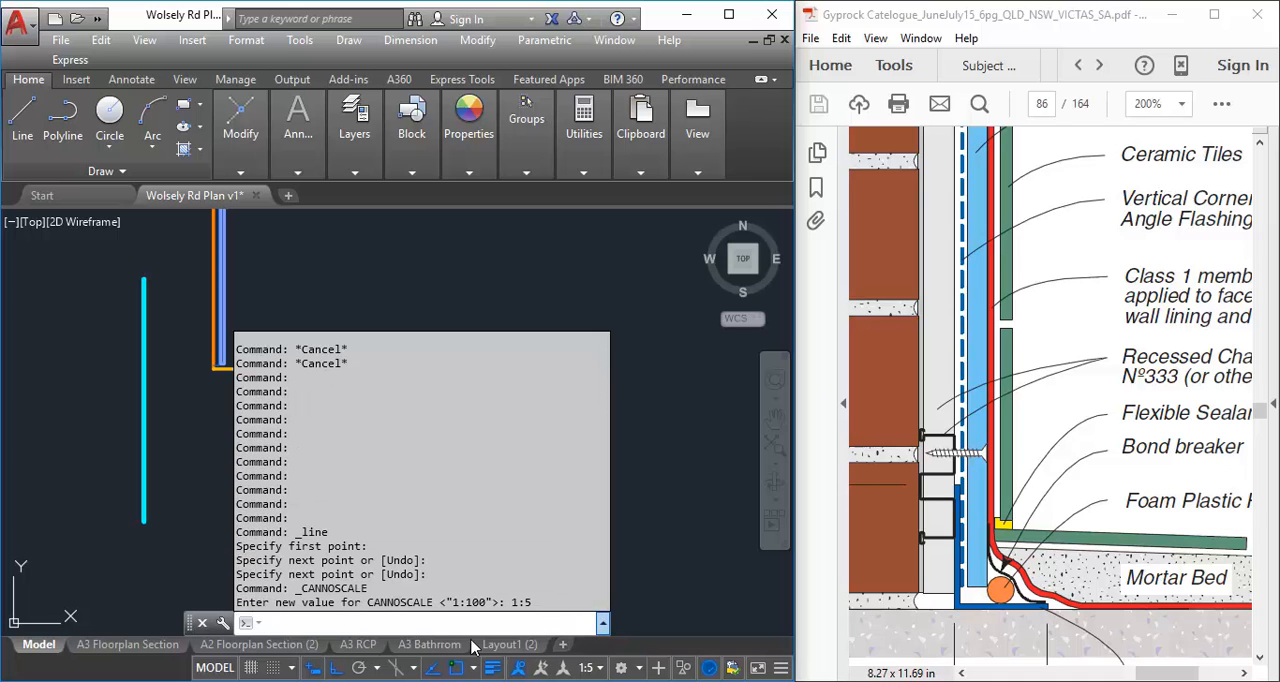
{"action": "left_click", "coordinate": [604, 624]}
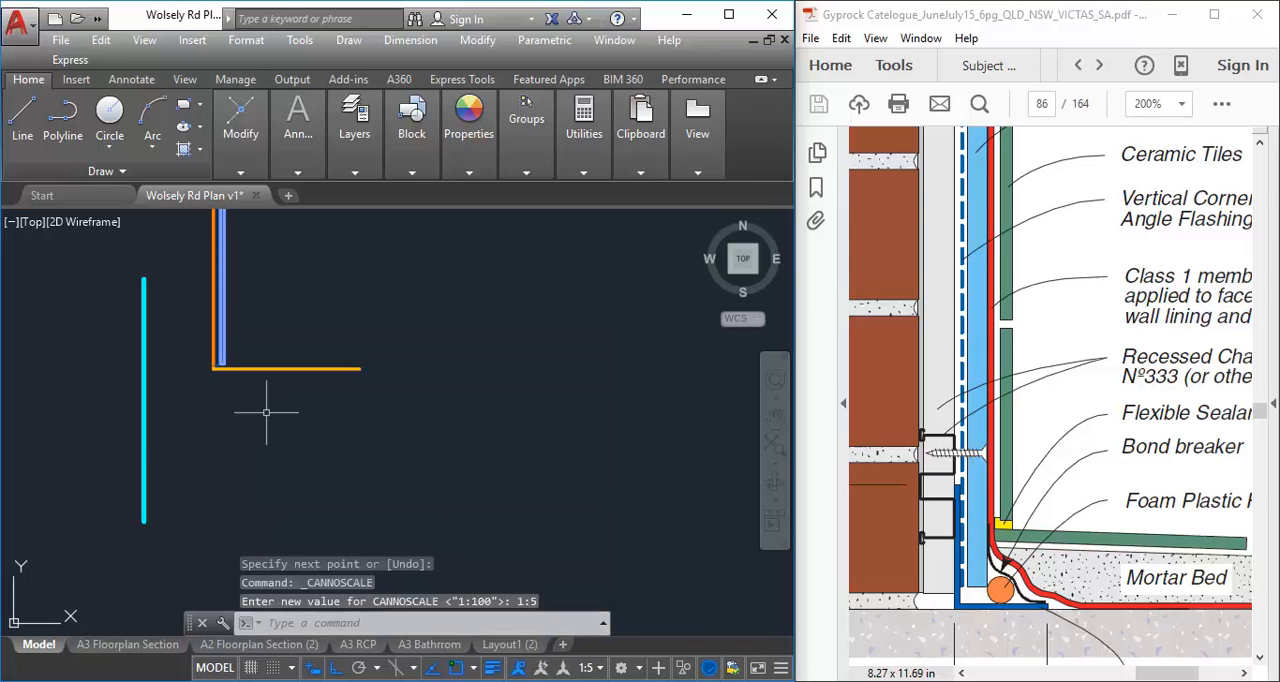
{"action": "scroll", "coordinate": [266, 413], "scroll_direction": "down", "scroll_amount": 2}
{"action": "scroll", "coordinate": [203, 433], "scroll_direction": "up", "scroll_amount": 2}
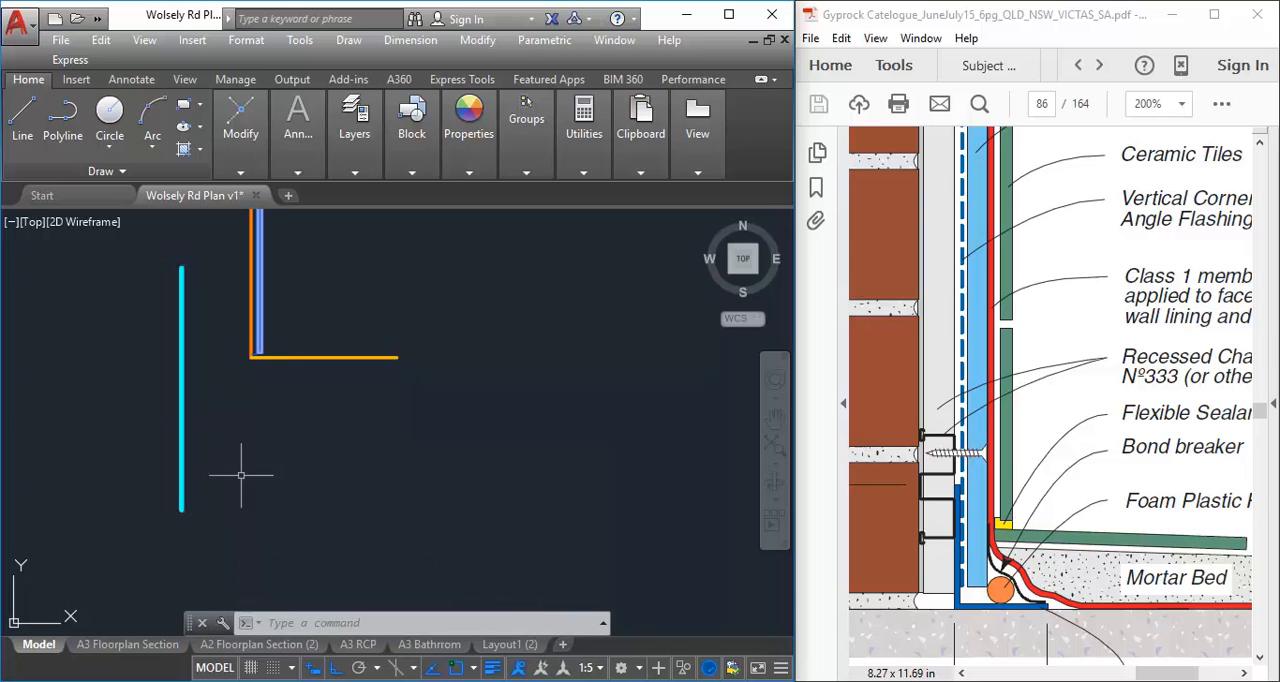
{"action": "type", "text": "r"}
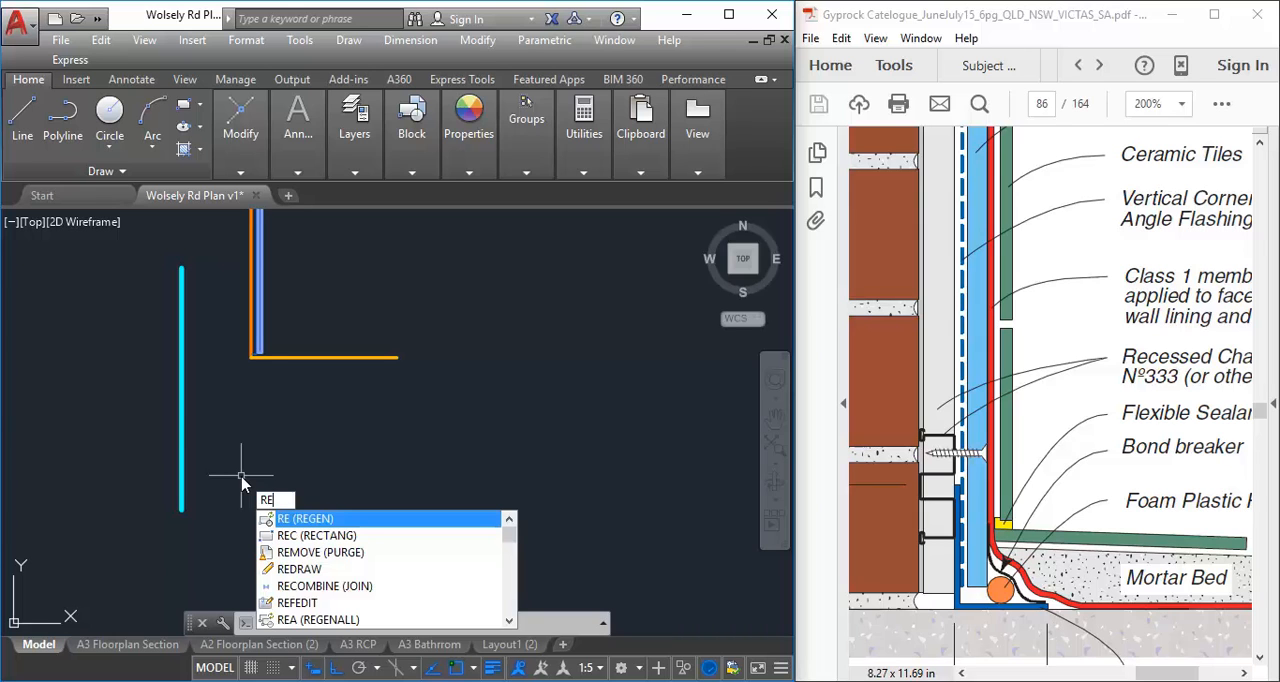
{"action": "key", "text": "Return"}
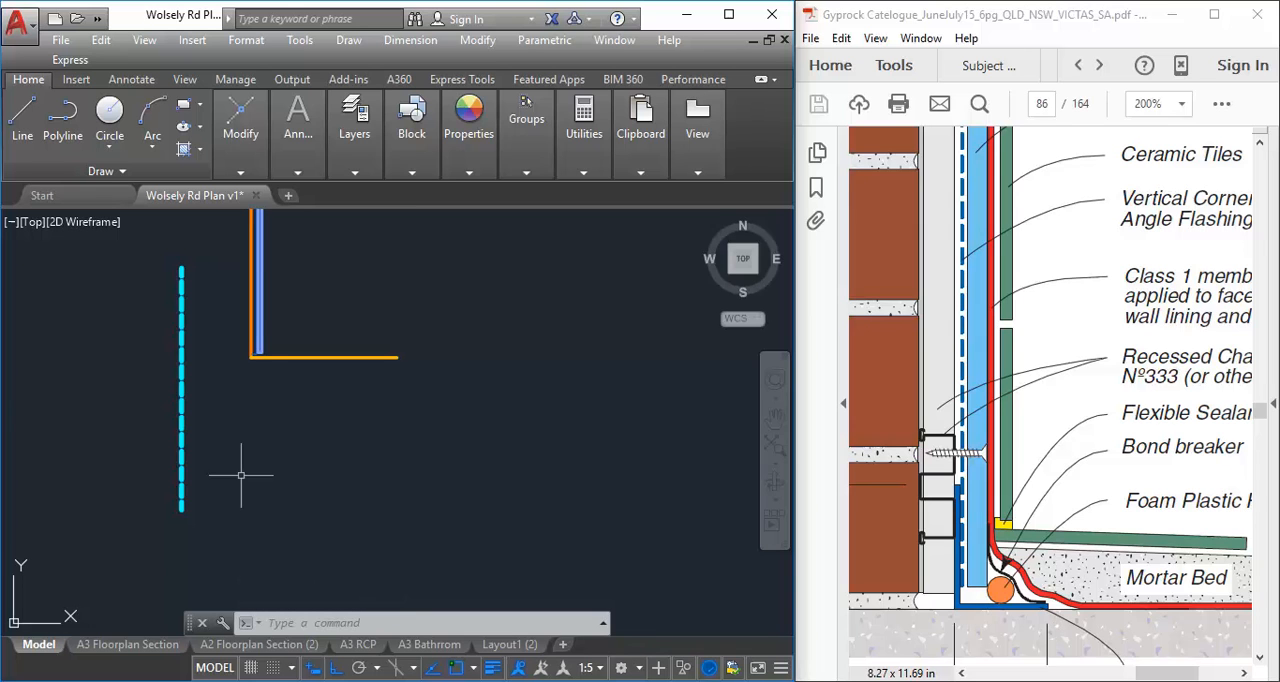
{"action": "left_click", "coordinate": [594, 668]}
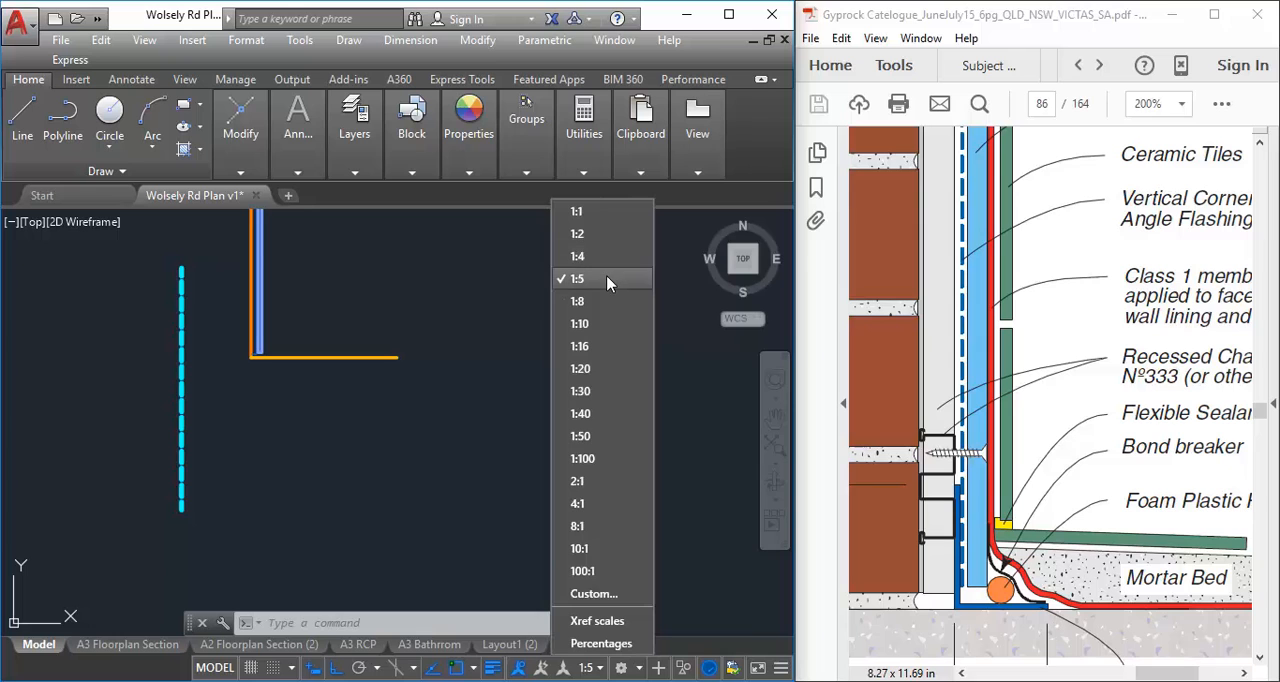
{"action": "left_click", "coordinate": [220, 346]}
Delete the dashed vertical test line beside the wall
{"action": "scroll", "coordinate": [195, 350], "scroll_direction": "up", "scroll_amount": 6}
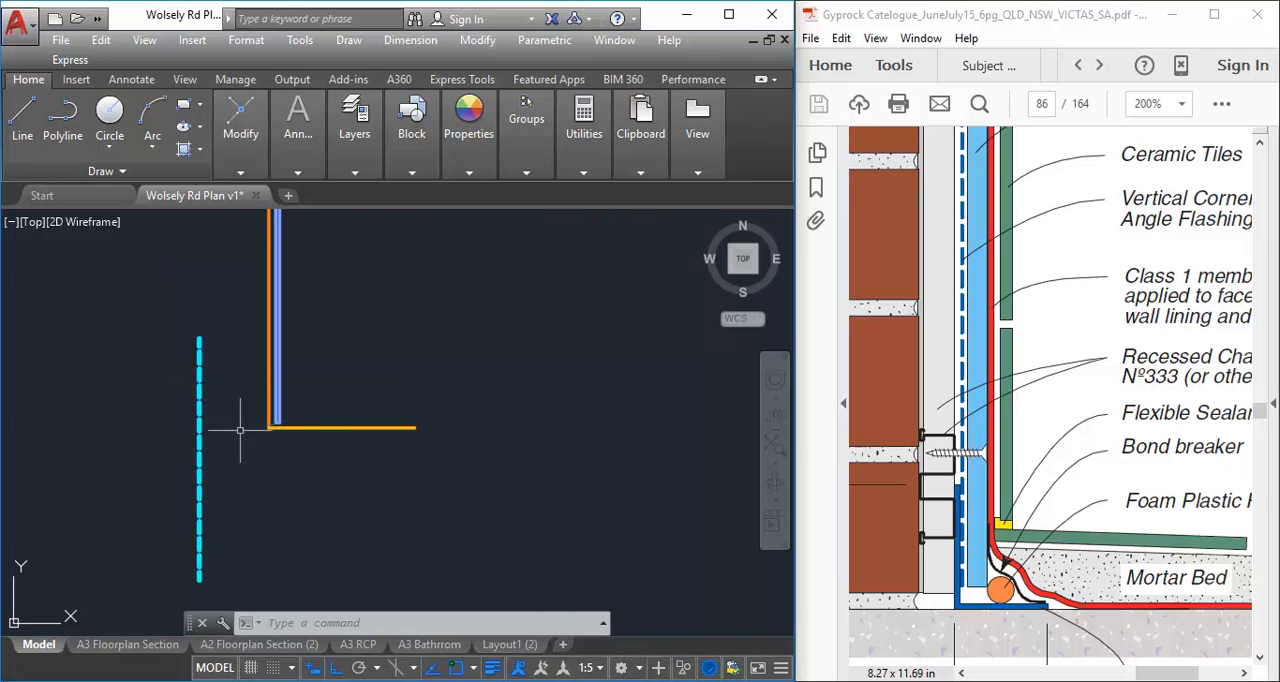
{"action": "left_click", "coordinate": [70, 419]}
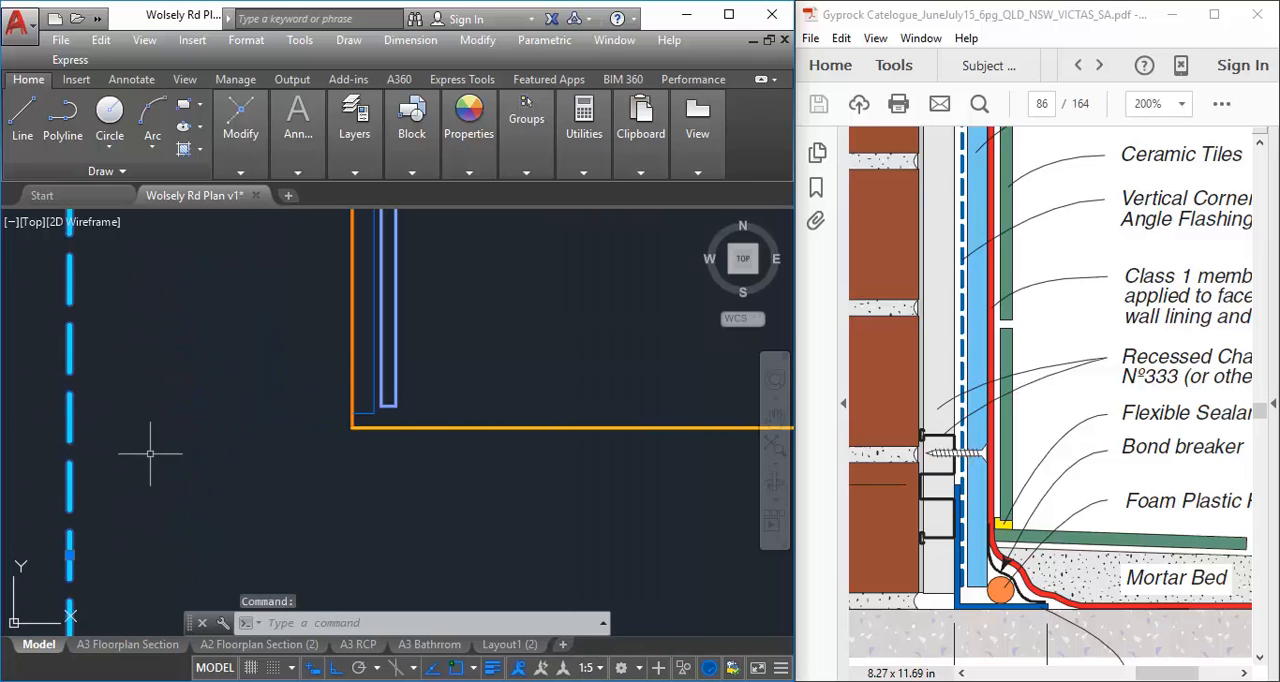
{"action": "key", "text": "Delete"}
Offset the wall lining's inner edge by 2 mm towards the furring
{"action": "scroll", "coordinate": [389, 500], "scroll_direction": "up", "scroll_amount": 4}
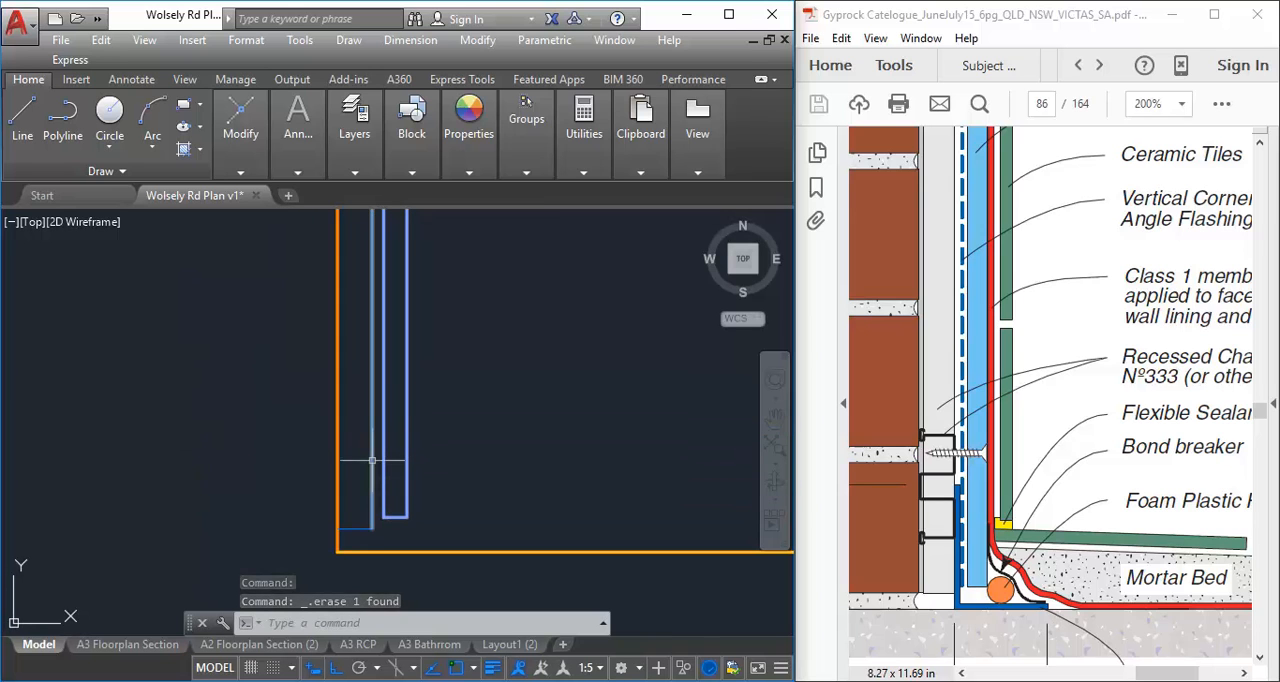
{"action": "scroll", "coordinate": [368, 467], "scroll_direction": "up", "scroll_amount": 2}
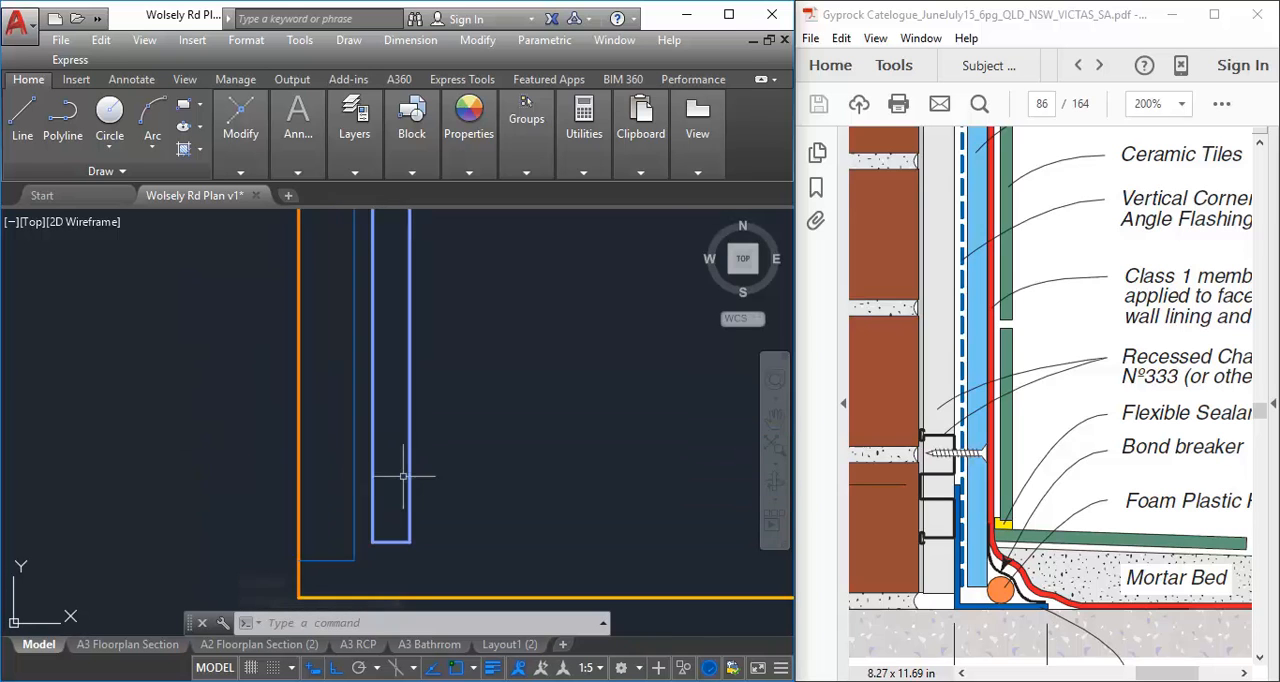
{"action": "scroll", "coordinate": [367, 513], "scroll_direction": "up", "scroll_amount": 2}
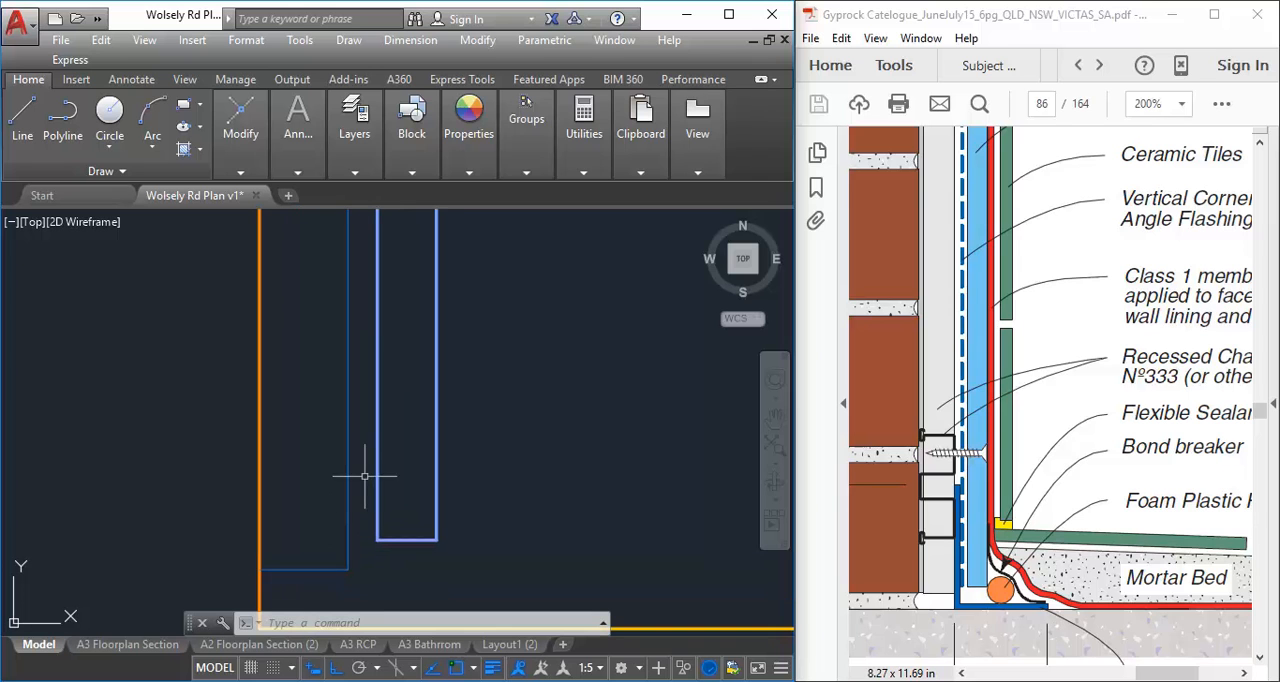
{"action": "left_click", "coordinate": [240, 171]}
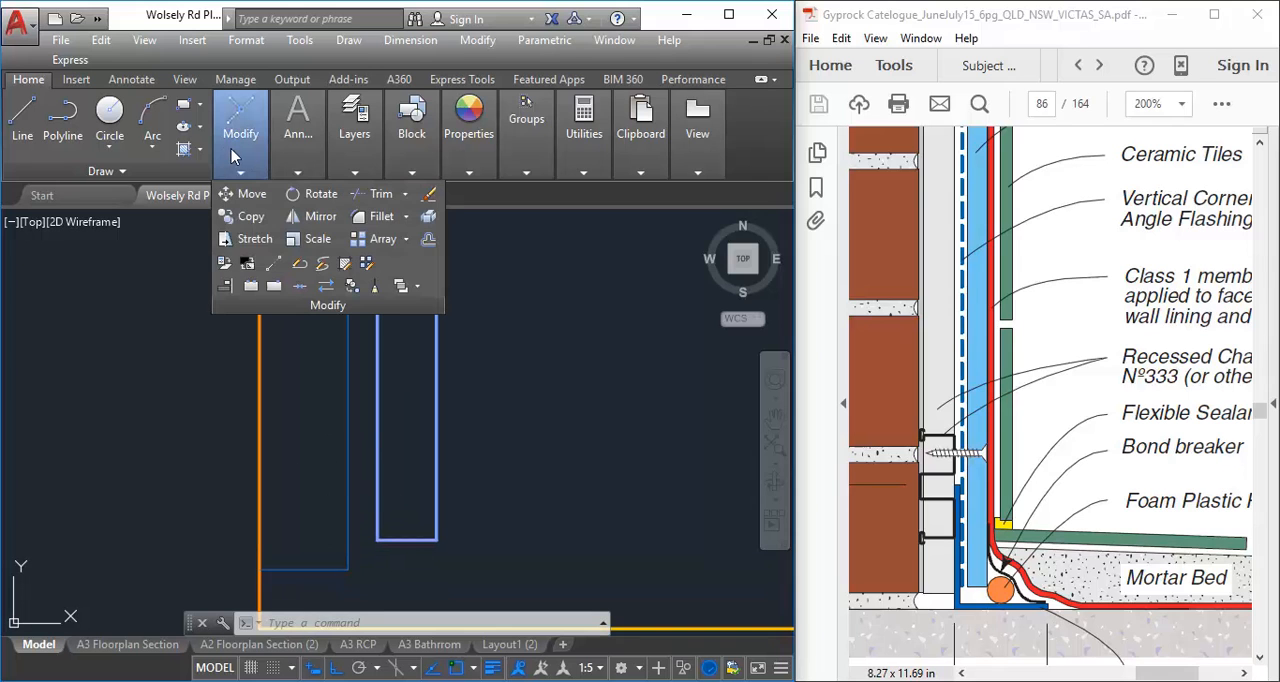
{"action": "left_click", "coordinate": [427, 244]}
{"action": "type", "text": "2"}
{"action": "key", "text": "Return"}
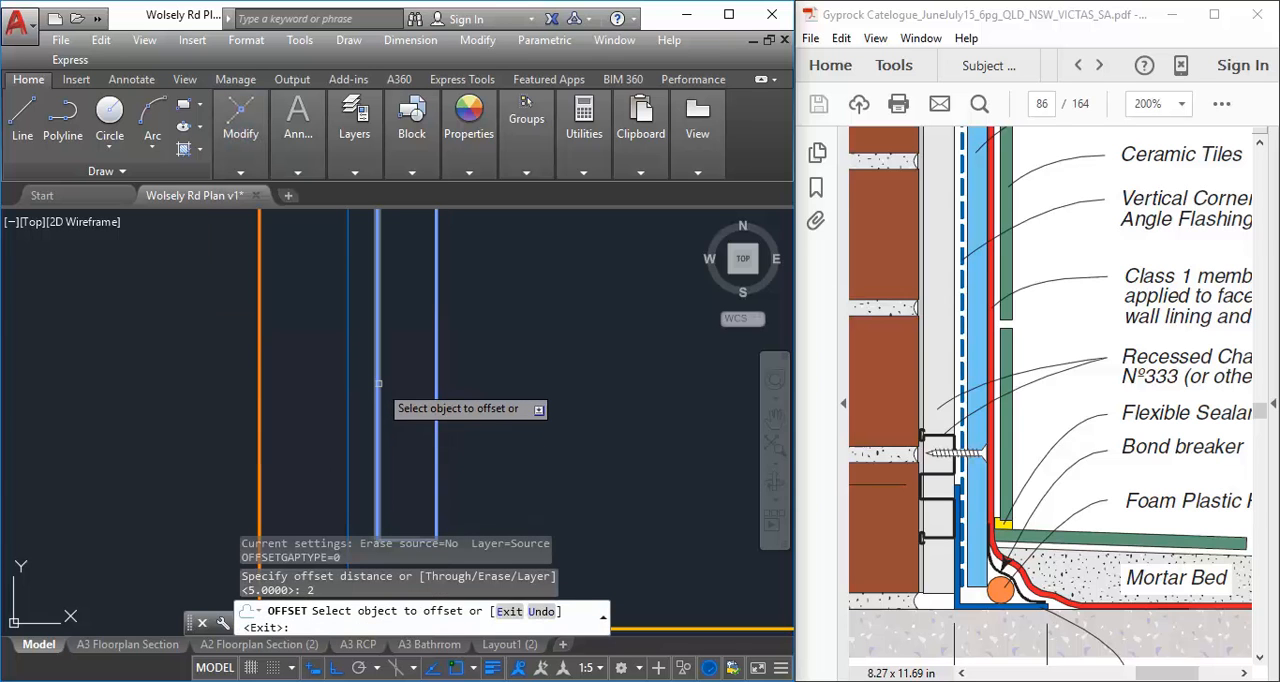
{"action": "left_click", "coordinate": [378, 383]}
{"action": "left_click", "coordinate": [73, 363]}
{"action": "right_click", "coordinate": [73, 363]}
{"action": "left_click", "coordinate": [115, 375]}
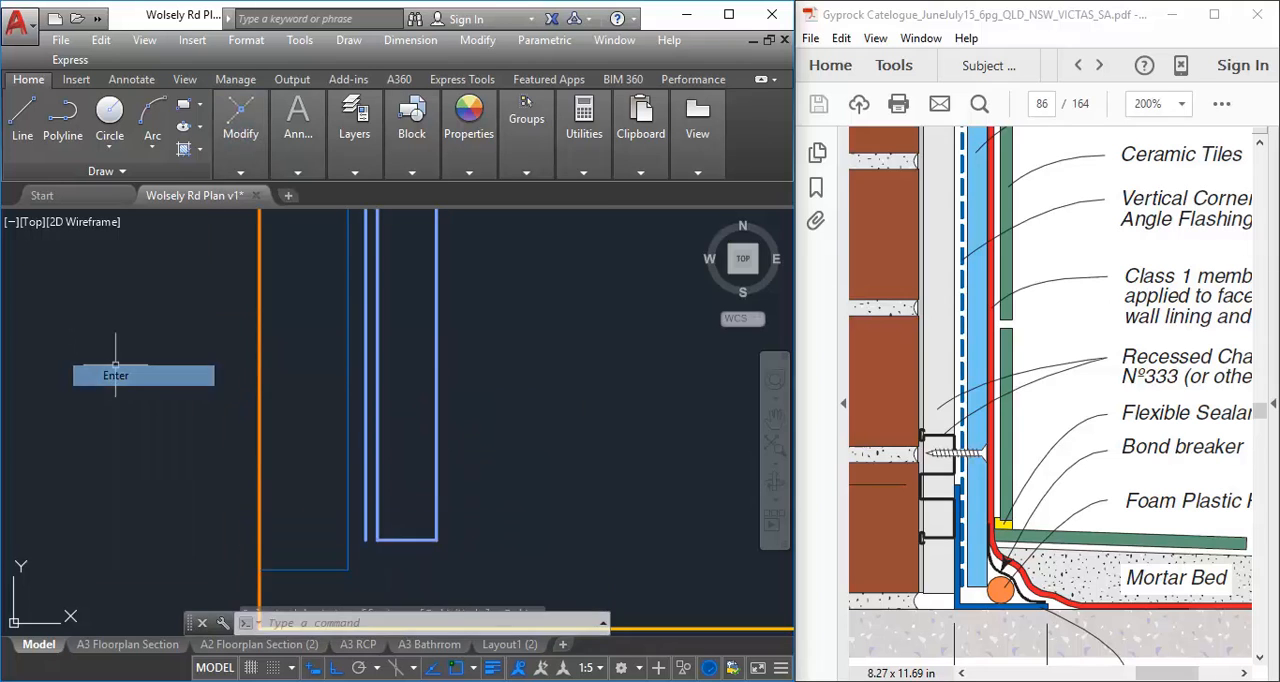
Move the offset line between the furring and lining onto the A-WALL-FLASHING layer and clear the selection
{"action": "left_click", "coordinate": [363, 411]}
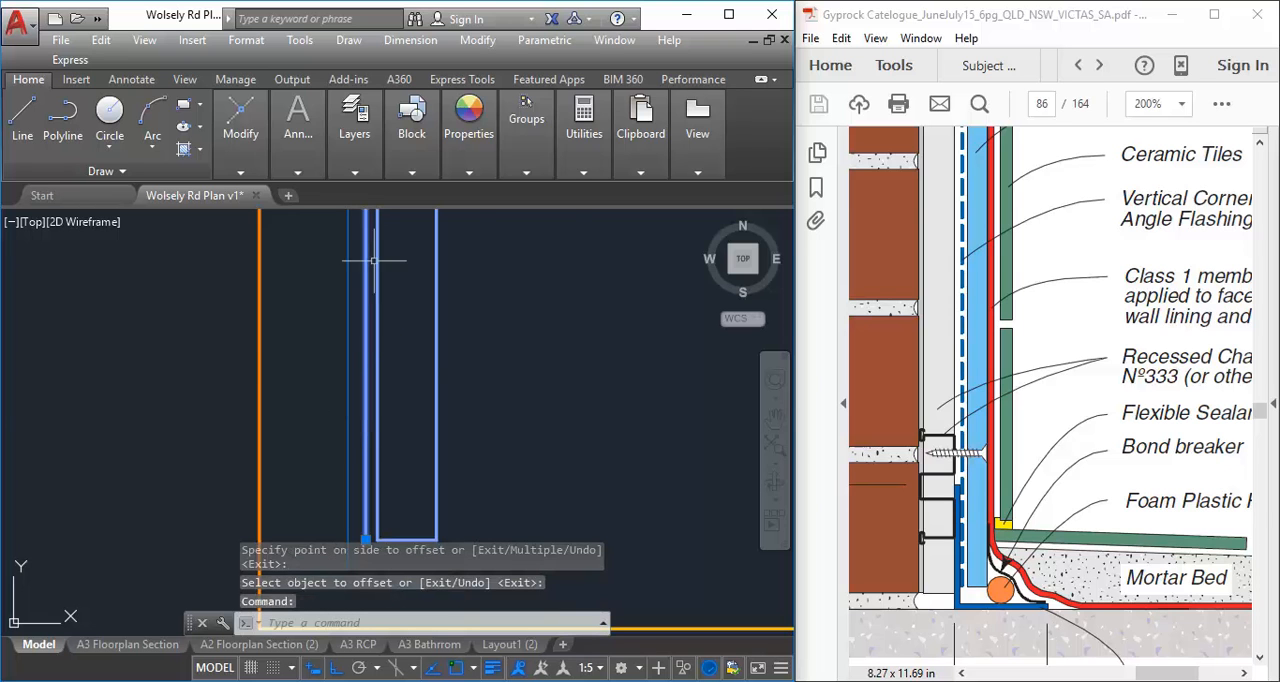
{"action": "mouse_move", "coordinate": [355, 148]}
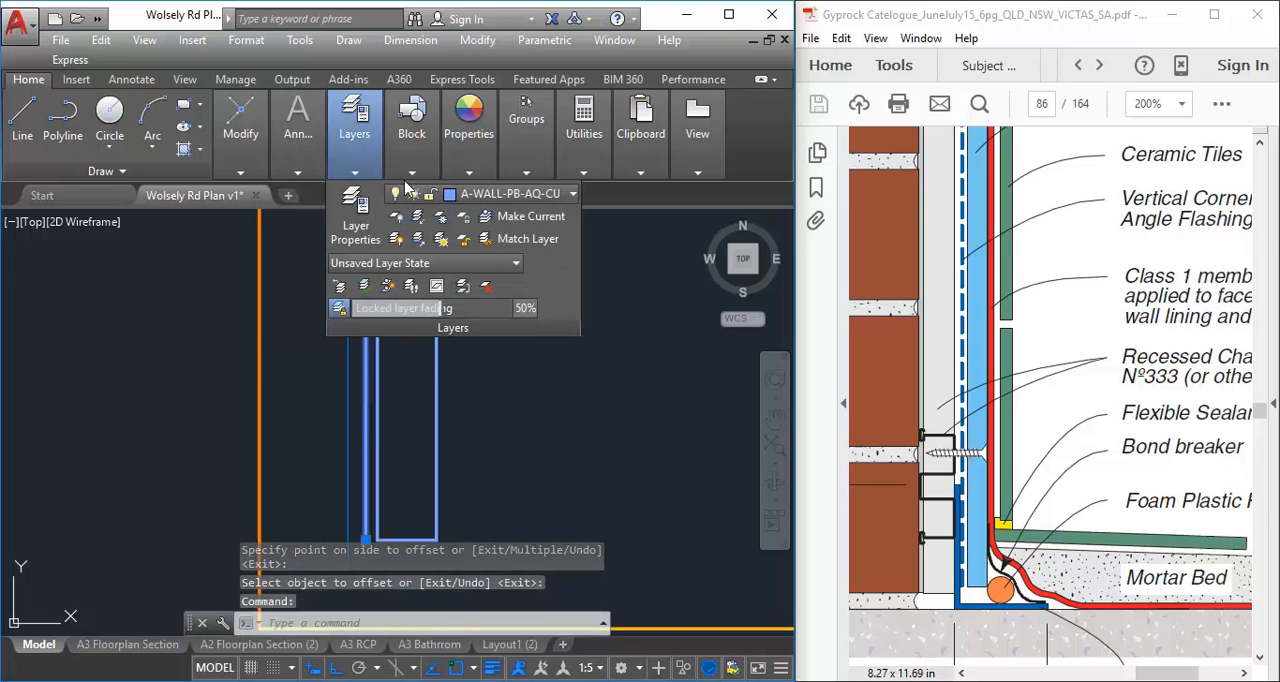
{"action": "left_click", "coordinate": [495, 194]}
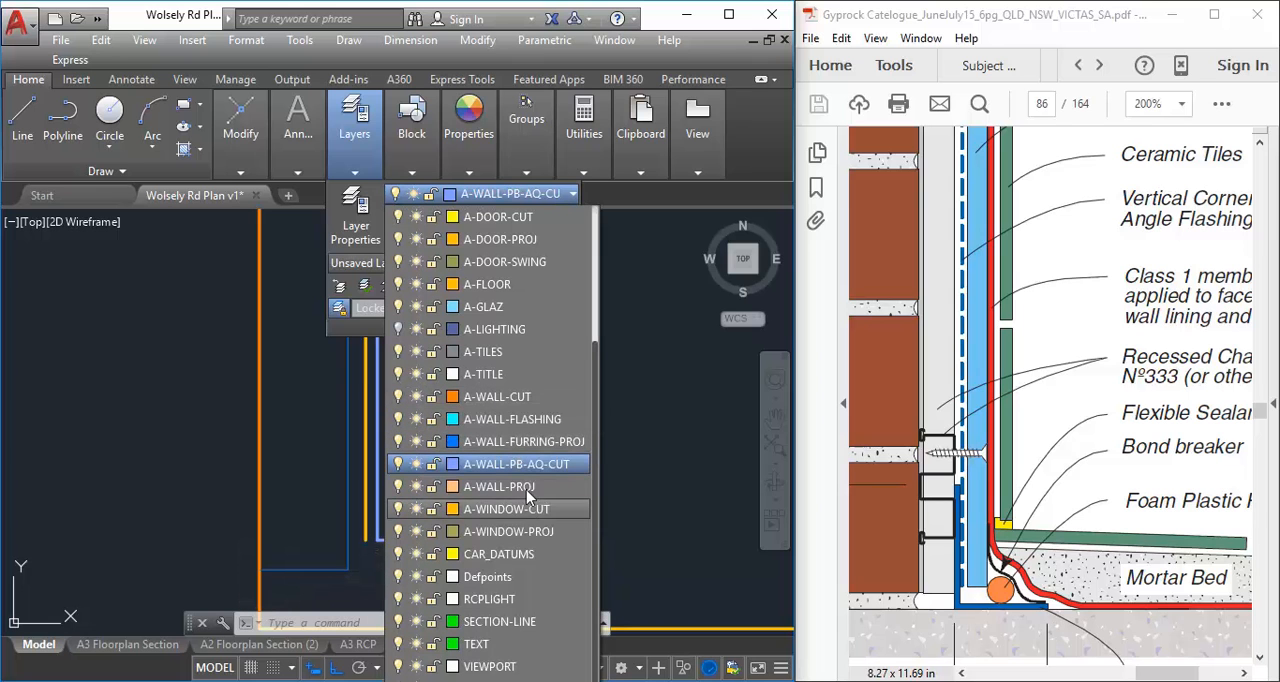
{"action": "left_click", "coordinate": [505, 419]}
{"action": "scroll", "coordinate": [522, 433], "scroll_direction": "down", "scroll_amount": 5}
{"action": "middle_click_drag", "start_coordinate": [518, 434], "coordinate": [352, 491]}
{"action": "scroll", "coordinate": [436, 437], "scroll_direction": "down", "scroll_amount": 2}
{"action": "mouse_move", "coordinate": [436, 437]}
{"action": "middle_mouse_down"}
{"action": "mouse_move", "coordinate": [368, 524]}
{"action": "mouse_move", "coordinate": [386, 488]}
{"action": "middle_mouse_up"}
{"action": "key", "text": "Escape"}
{"action": "key", "text": "Escape"}
{"action": "scroll", "coordinate": [368, 524], "scroll_direction": "down", "scroll_amount": 2}
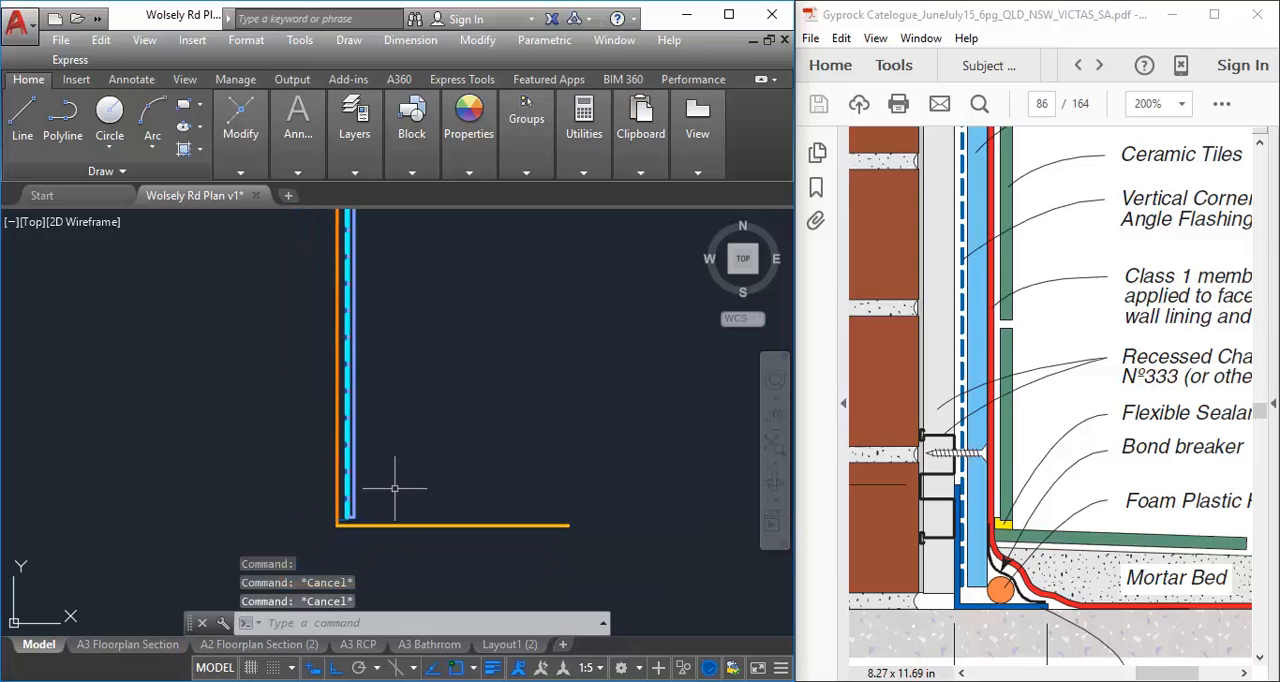
Examine the lining's lower end in the section and compare it with the flashing angle and foam rod at the floor junction in Fig 151
{"action": "middle_click_drag", "start_coordinate": [308, 535], "coordinate": [248, 529]}
{"action": "scroll", "coordinate": [233, 525], "scroll_direction": "down", "scroll_amount": 2}
{"action": "scroll", "coordinate": [248, 531], "scroll_direction": "up", "scroll_amount": 6}
{"action": "scroll", "coordinate": [347, 492], "scroll_direction": "up", "scroll_amount": 4}
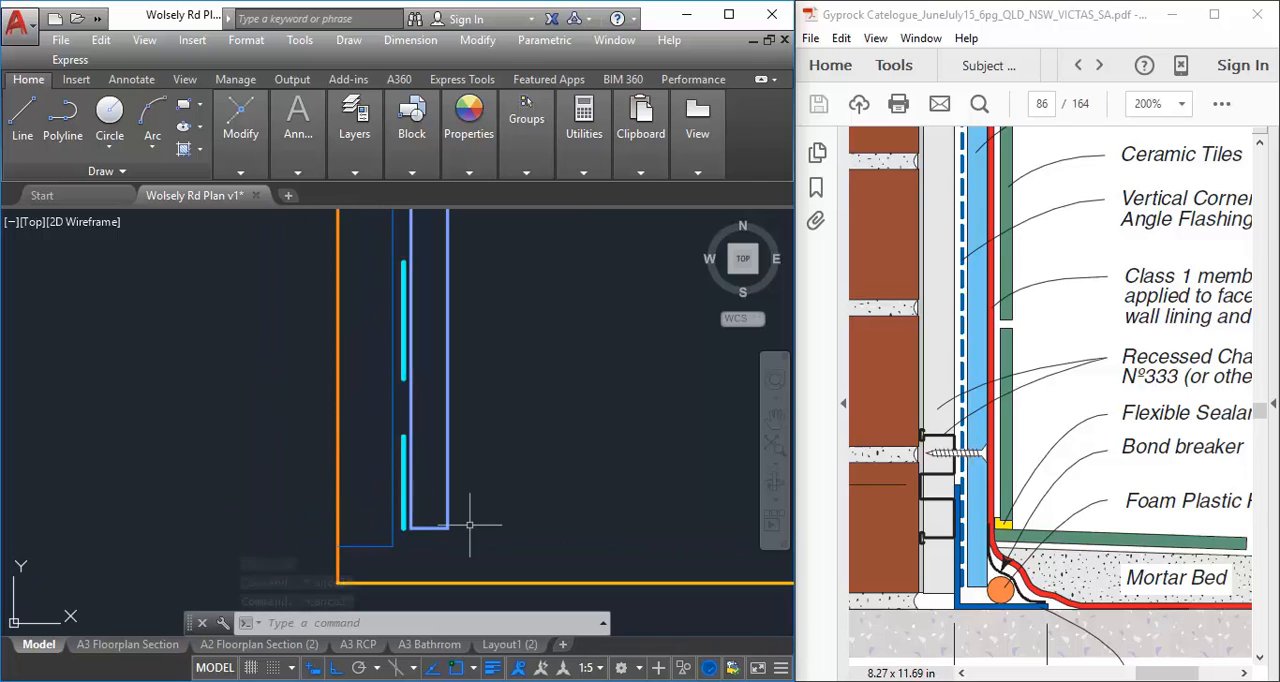
{"action": "middle_click_drag", "start_coordinate": [469, 524], "coordinate": [405, 491]}
{"action": "middle_click_drag", "start_coordinate": [420, 449], "coordinate": [419, 473]}
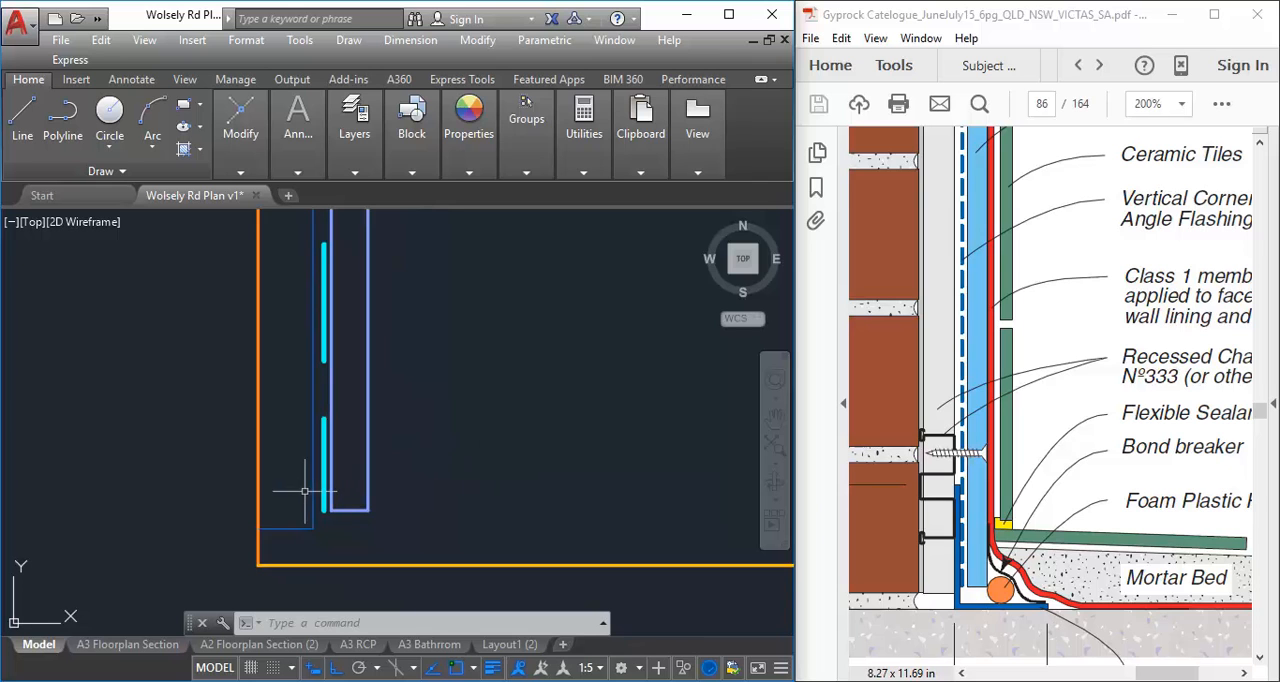
{"action": "scroll", "coordinate": [330, 530], "scroll_direction": "up", "scroll_amount": 2}
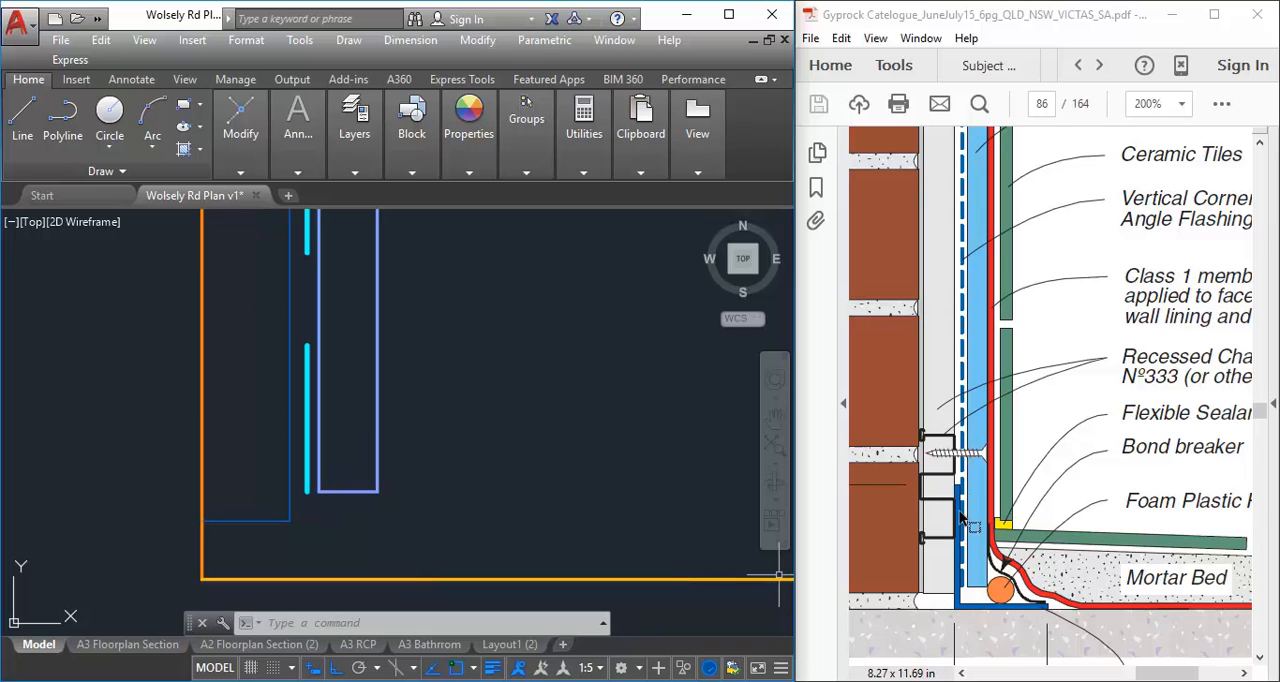
{"action": "scroll", "coordinate": [975, 515], "scroll_direction": "down", "scroll_amount": 2}
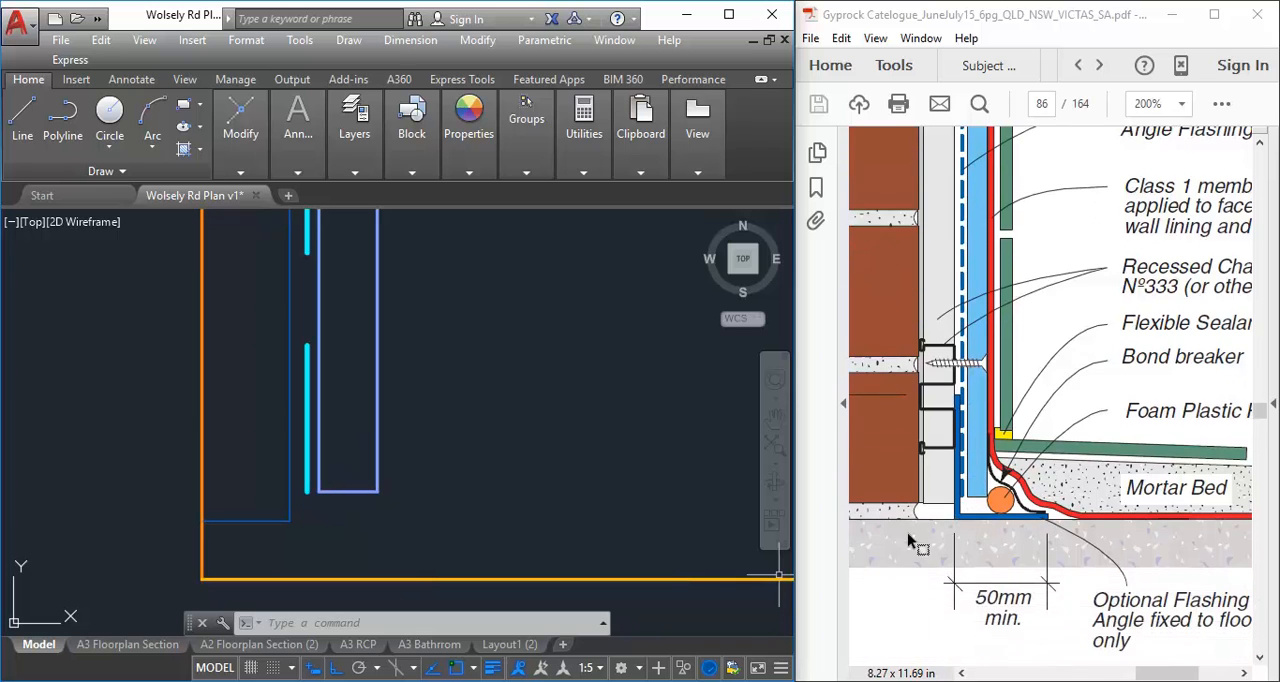
{"action": "left_click_drag", "start_coordinate": [1161, 676], "coordinate": [1166, 677]}
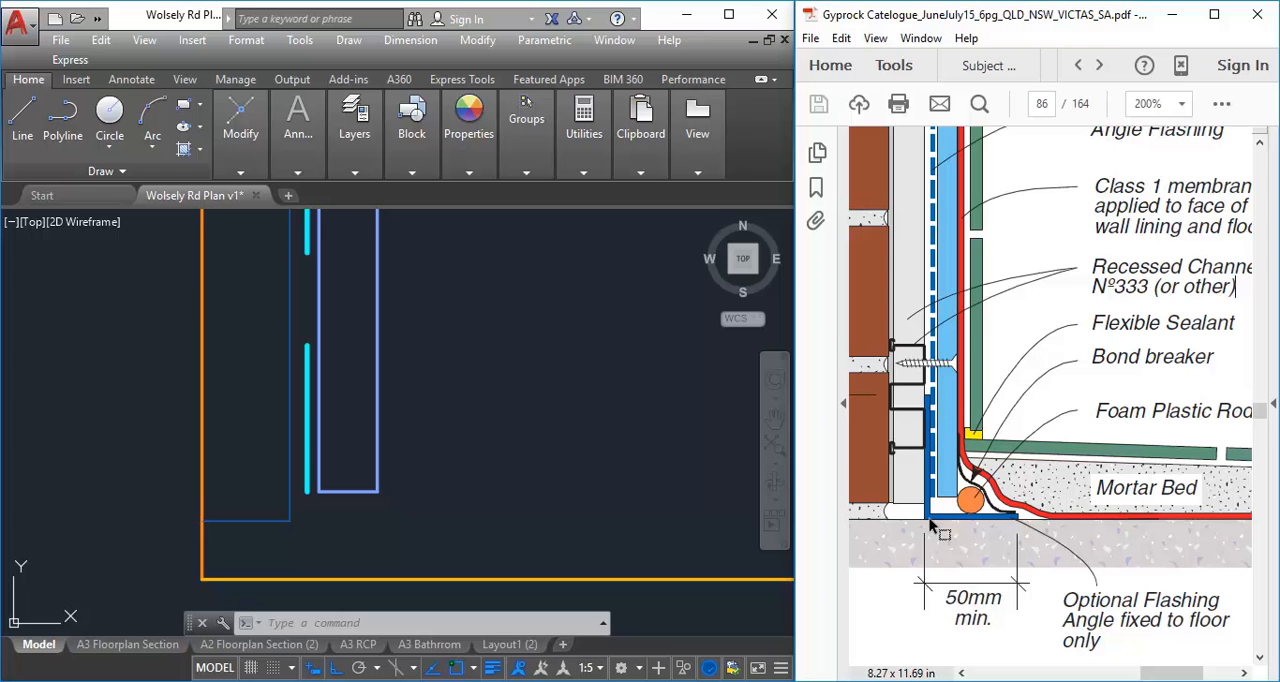
{"action": "scroll", "coordinate": [930, 523], "scroll_direction": "down", "scroll_amount": 2, "text": "ctrl"}
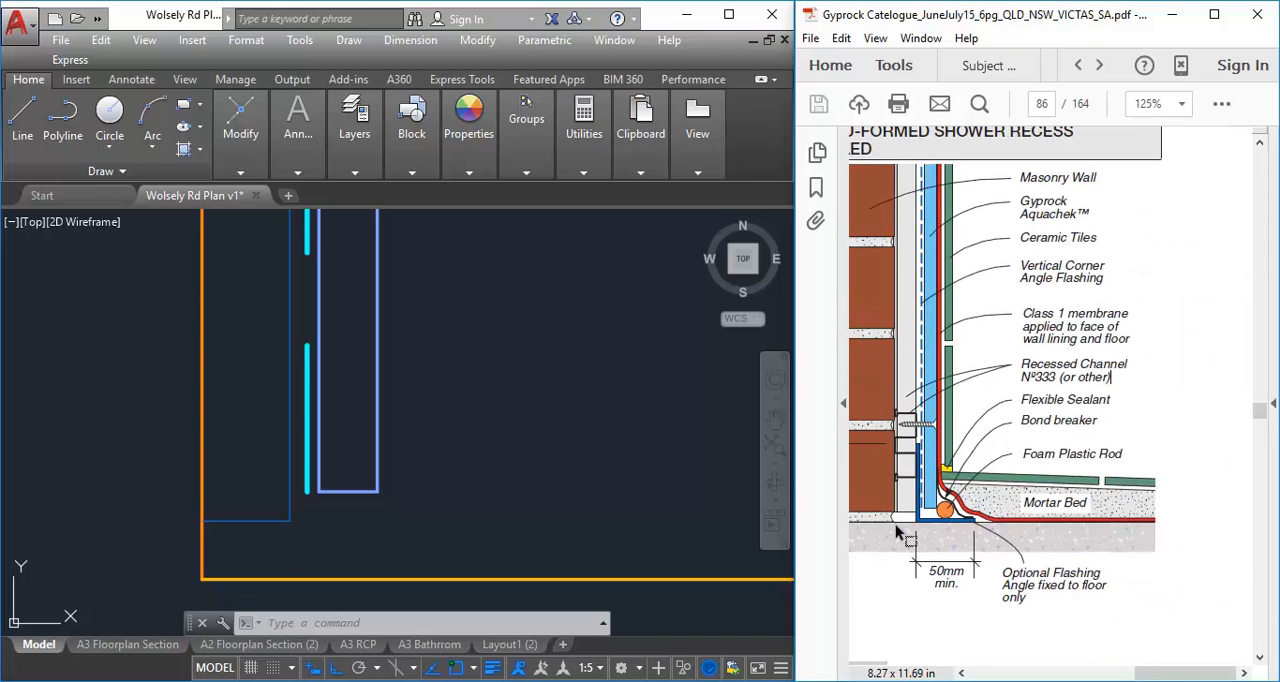
{"action": "scroll", "coordinate": [1010, 590], "scroll_direction": "down", "scroll_amount": 2, "text": "ctrl"}
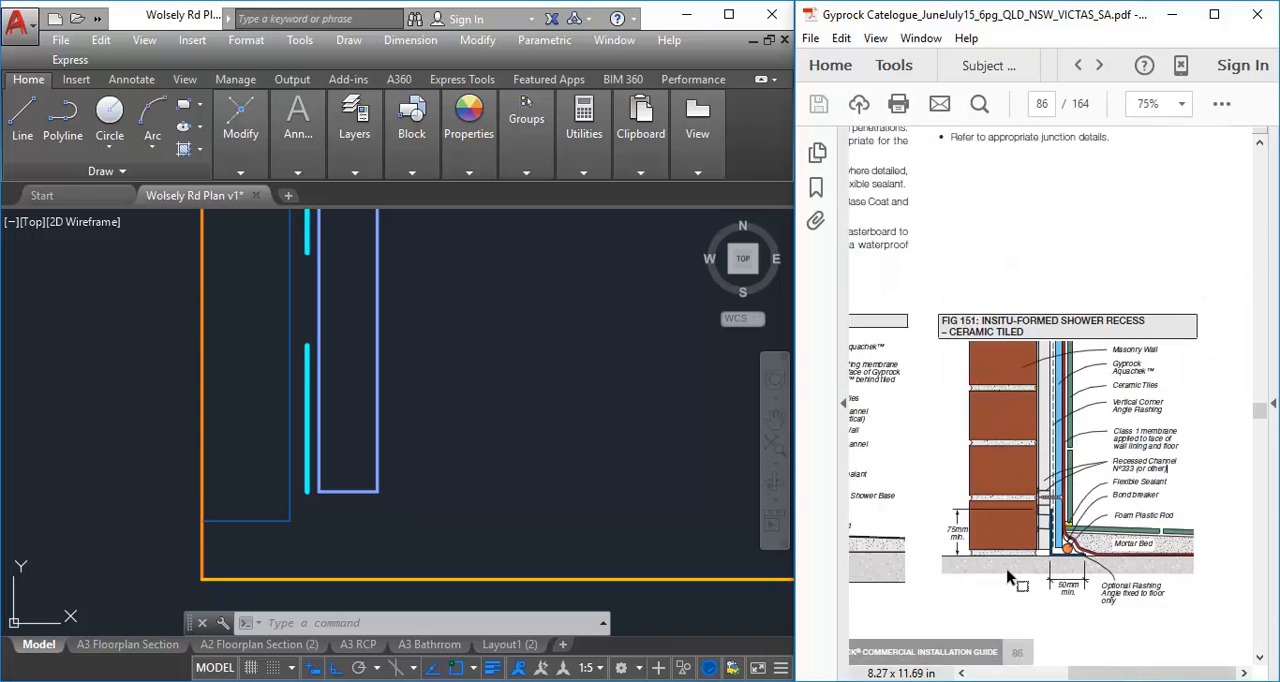
{"action": "scroll", "coordinate": [1008, 578], "scroll_direction": "up", "scroll_amount": 2, "text": "ctrl"}
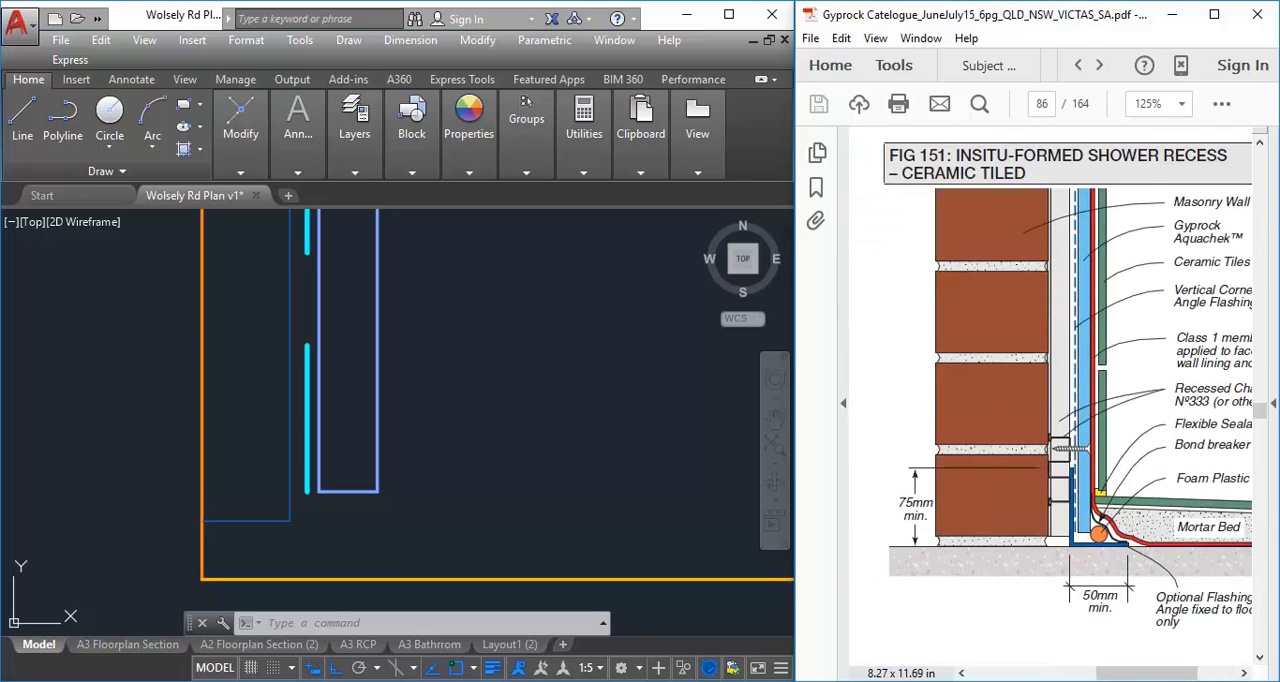
{"action": "scroll", "coordinate": [1008, 578], "scroll_direction": "right", "scroll_amount": 3}
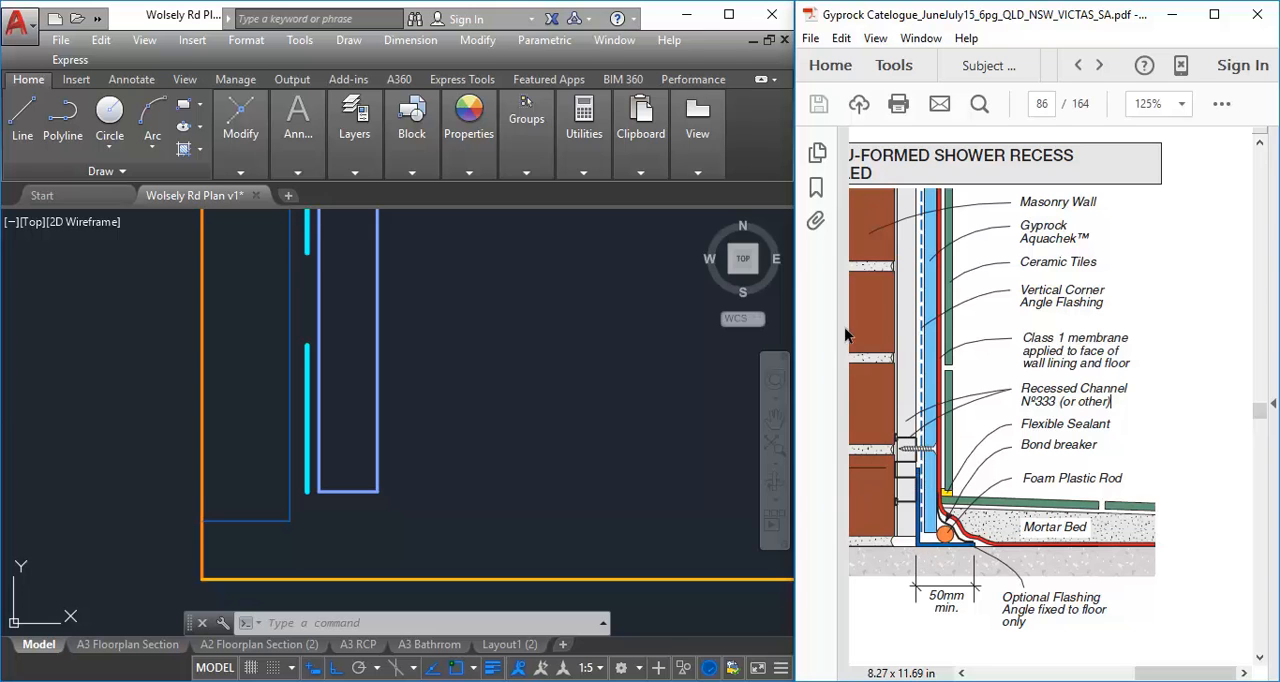
{"action": "scroll", "coordinate": [995, 612], "scroll_direction": "down", "scroll_amount": 1, "text": "ctrl"}
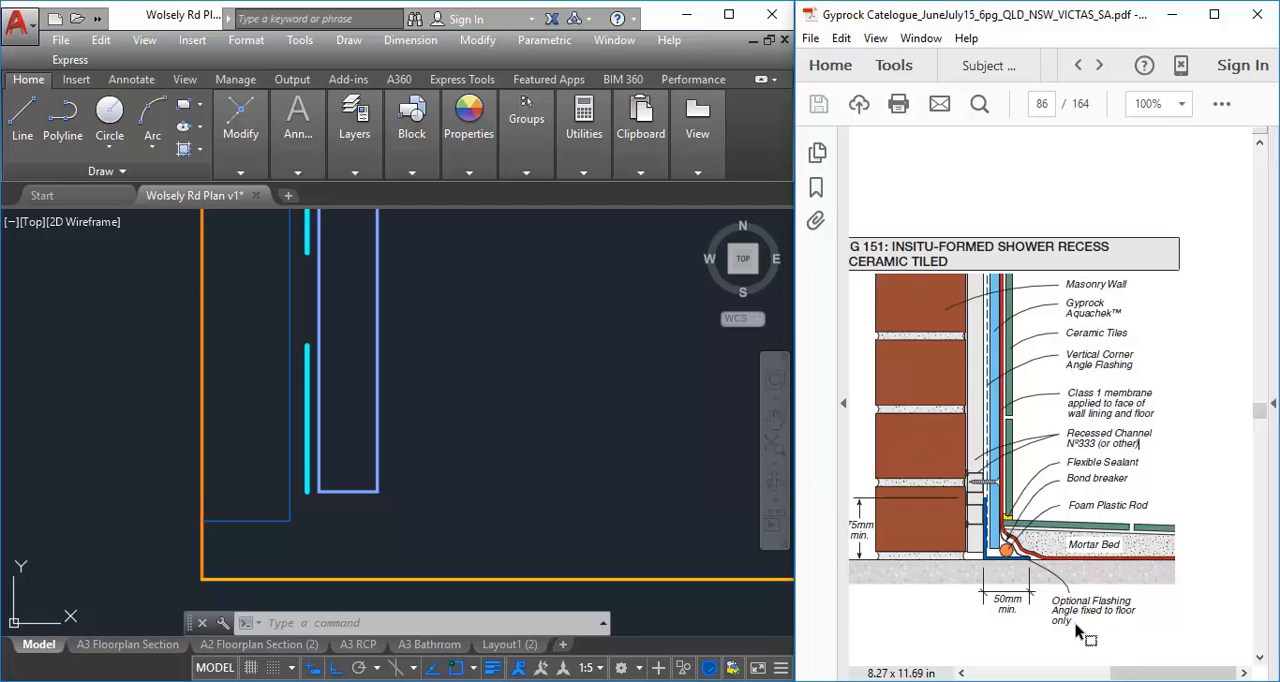
{"action": "scroll", "coordinate": [1066, 608], "scroll_direction": "up", "scroll_amount": 2, "text": "ctrl"}
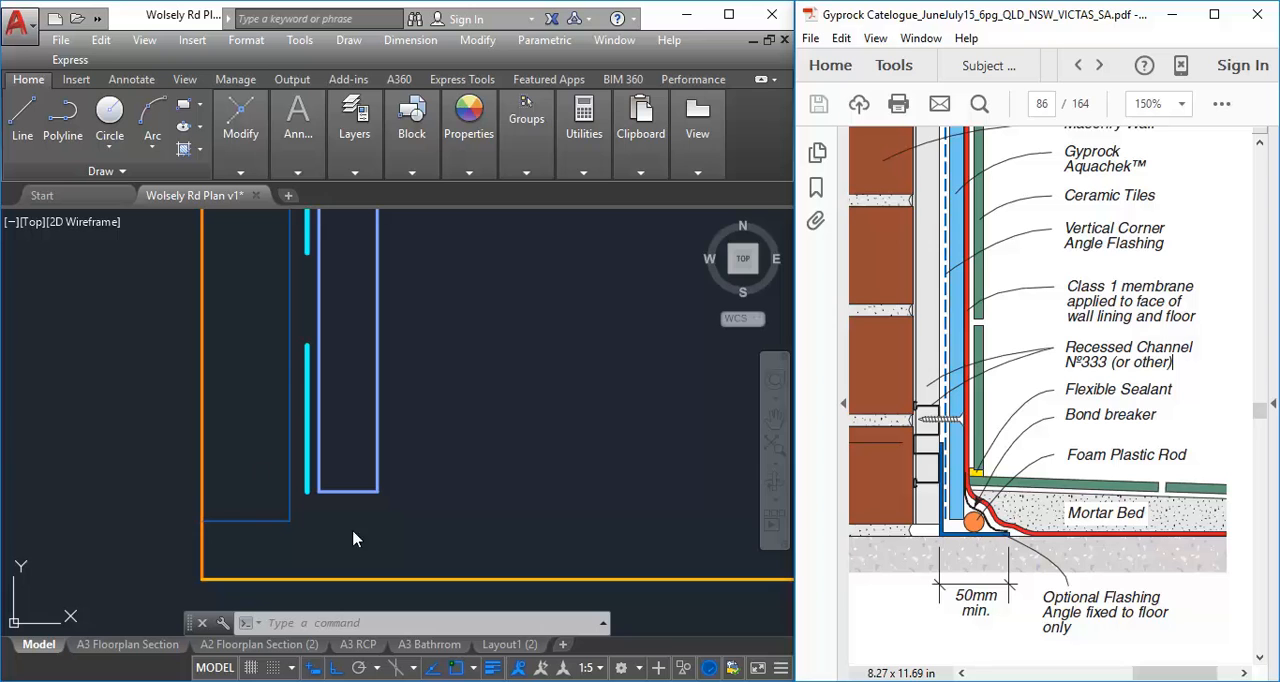
Draw a circle of about 7.5 mm radius for the foam plastic rod between the lining's lower end and the floor line
{"action": "left_click", "coordinate": [484, 497]}
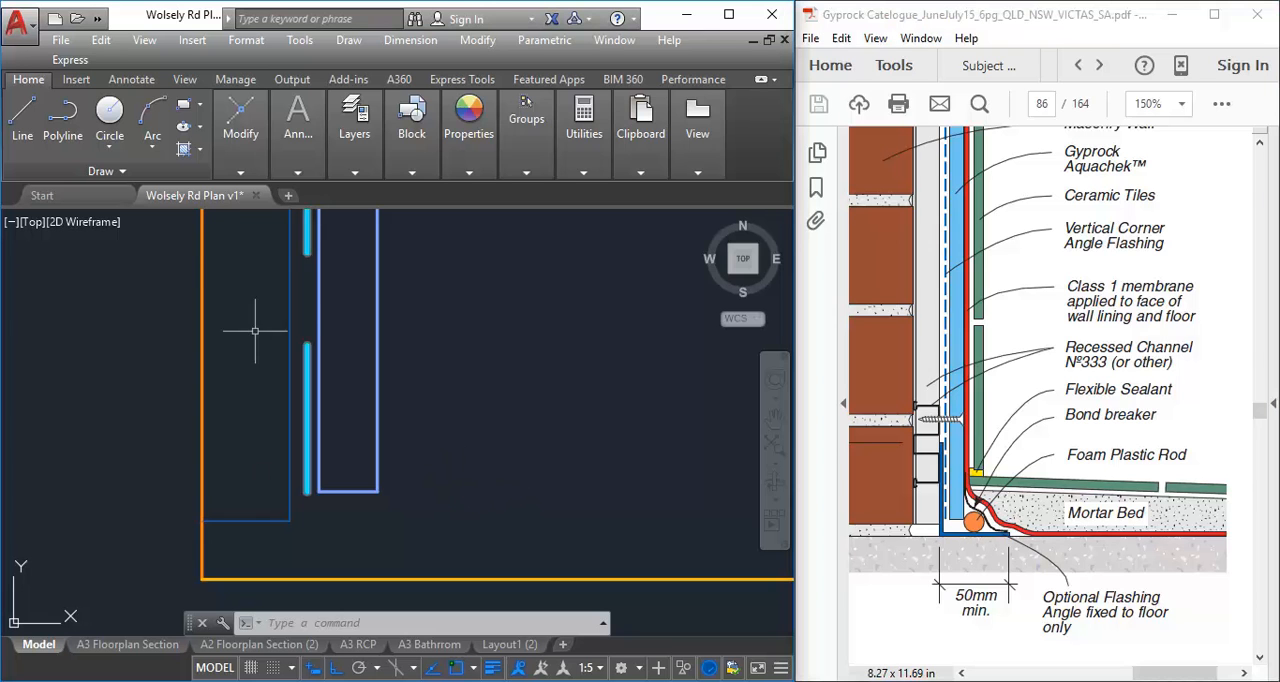
{"action": "left_click", "coordinate": [109, 115]}
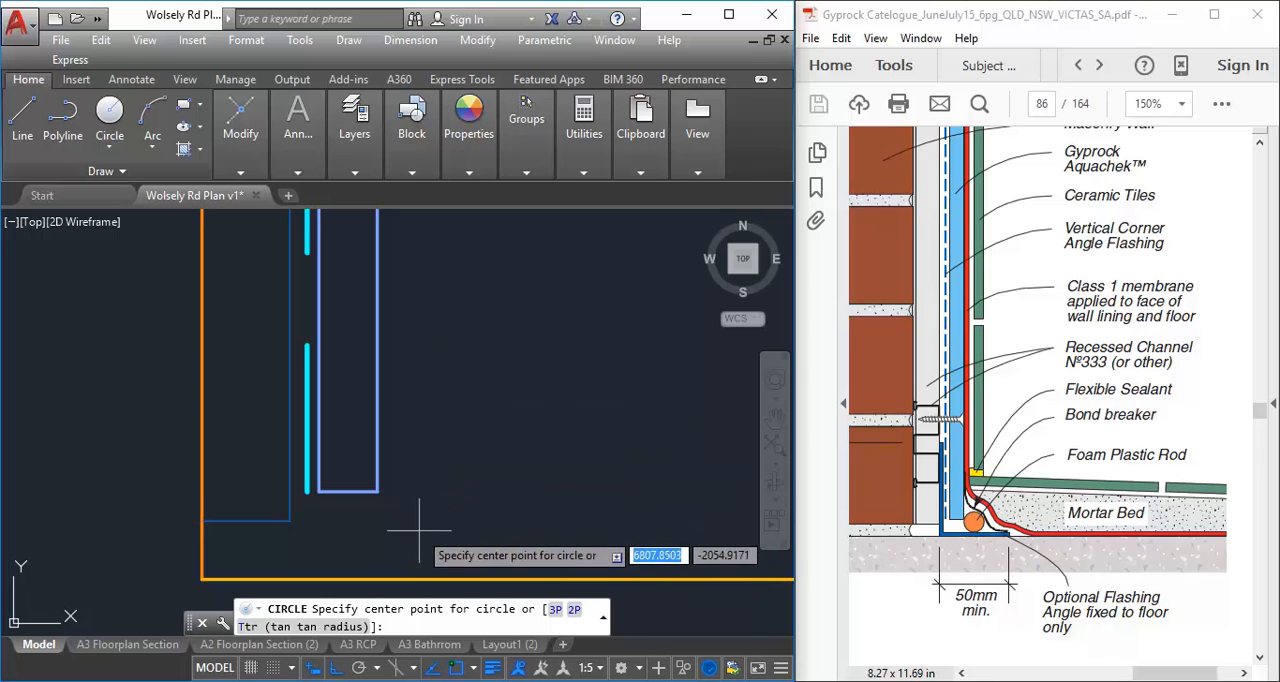
{"action": "left_click", "coordinate": [419, 530]}
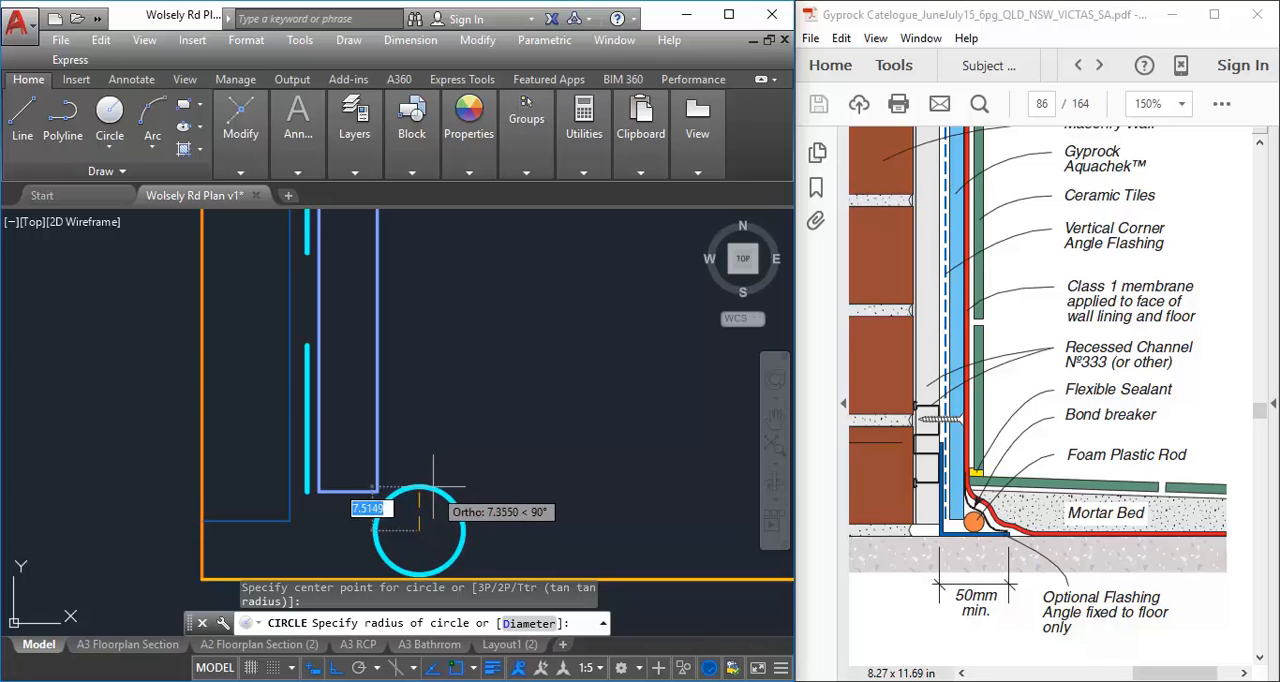
{"action": "left_click", "coordinate": [438, 490]}
{"action": "scroll", "coordinate": [443, 448], "scroll_direction": "down", "scroll_amount": 1}
{"action": "middle_click_drag", "start_coordinate": [448, 452], "coordinate": [390, 462]}
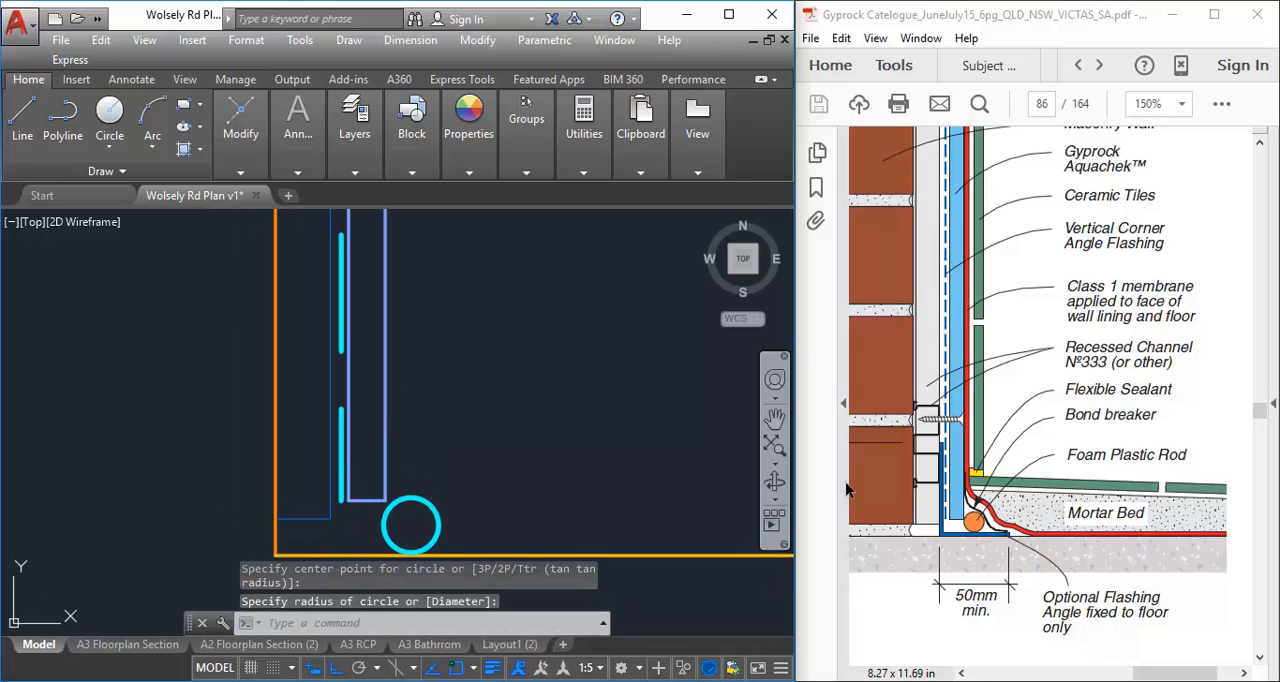
{"action": "scroll", "coordinate": [443, 439], "scroll_direction": "down", "scroll_amount": 3}
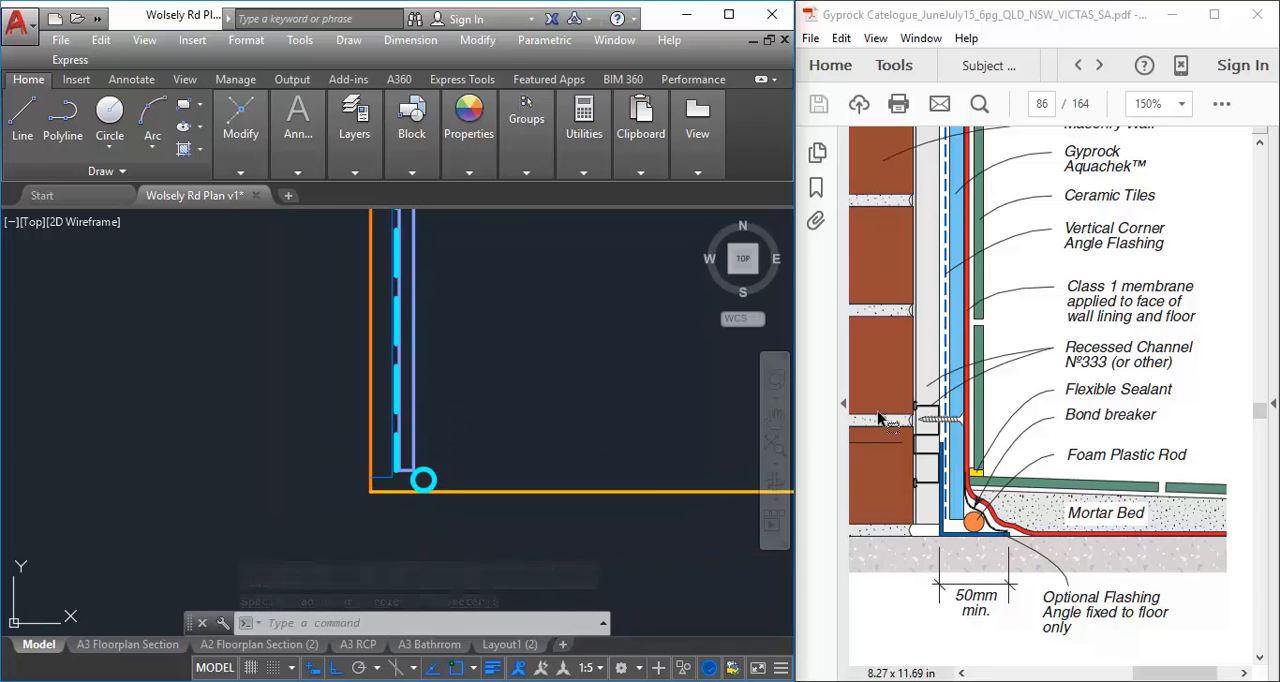
Examine the Class 1 membrane's position on the wall lining's face in Fig 151 and the matching spot in the section
{"action": "scroll", "coordinate": [888, 420], "scroll_direction": "down", "scroll_amount": 1, "text": "ctrl"}
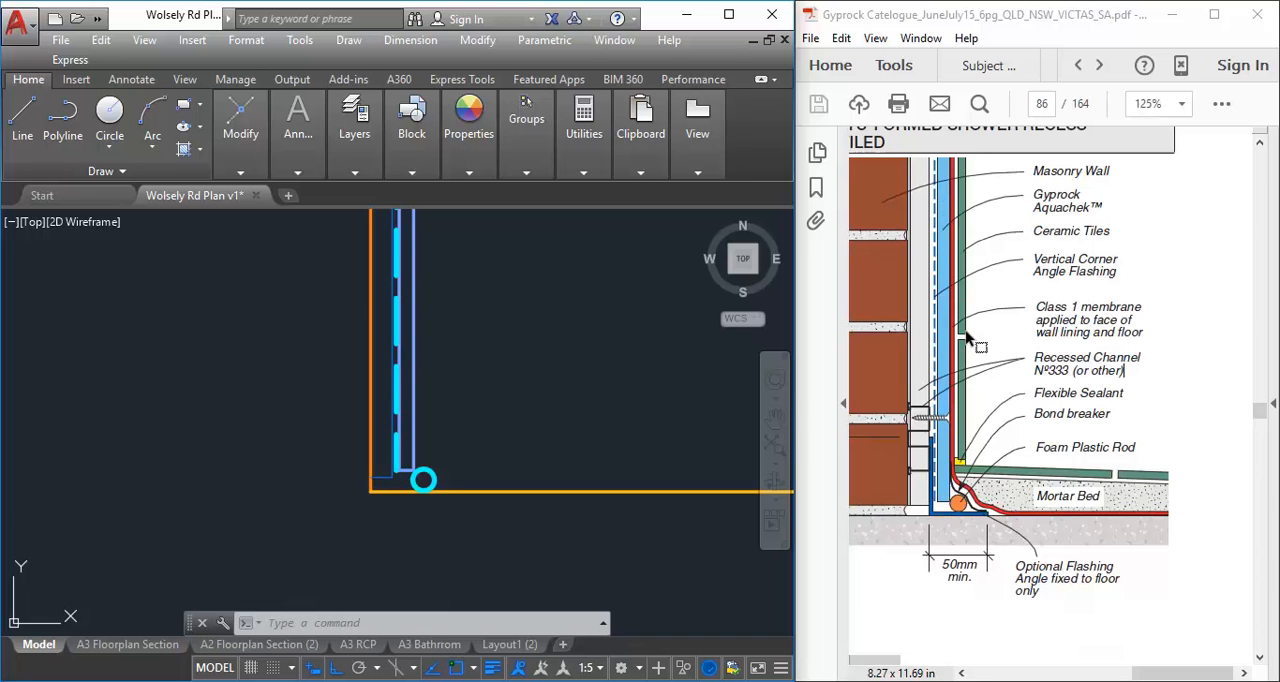
{"action": "scroll", "coordinate": [955, 333], "scroll_direction": "up", "scroll_amount": 4, "text": "ctrl"}
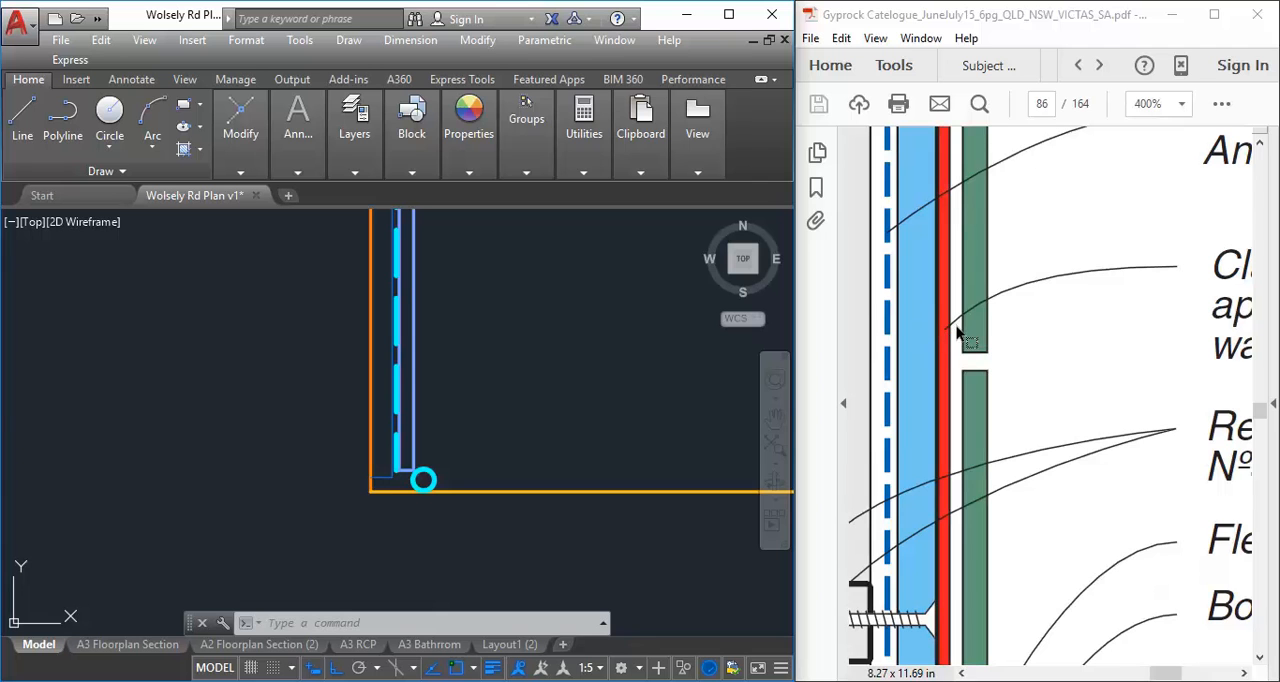
{"action": "scroll", "coordinate": [939, 325], "scroll_direction": "down", "scroll_amount": 2, "text": "ctrl"}
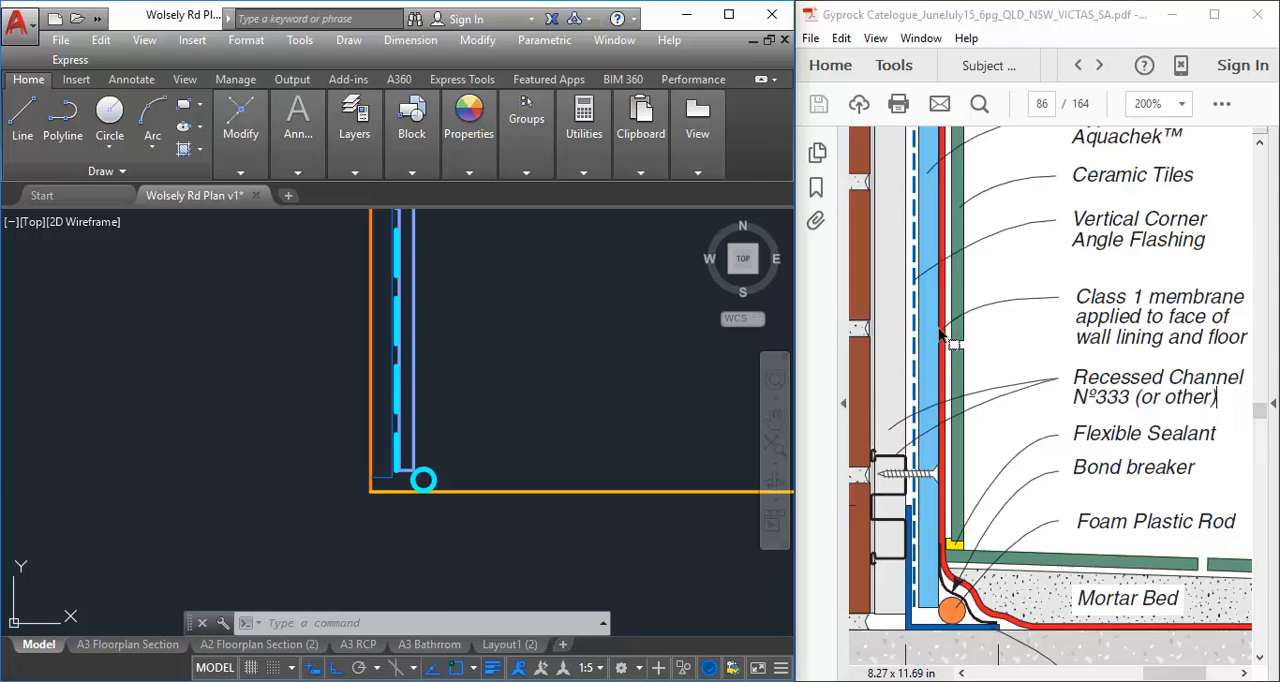
{"action": "scroll", "coordinate": [940, 334], "scroll_direction": "up", "scroll_amount": 2, "text": "ctrl"}
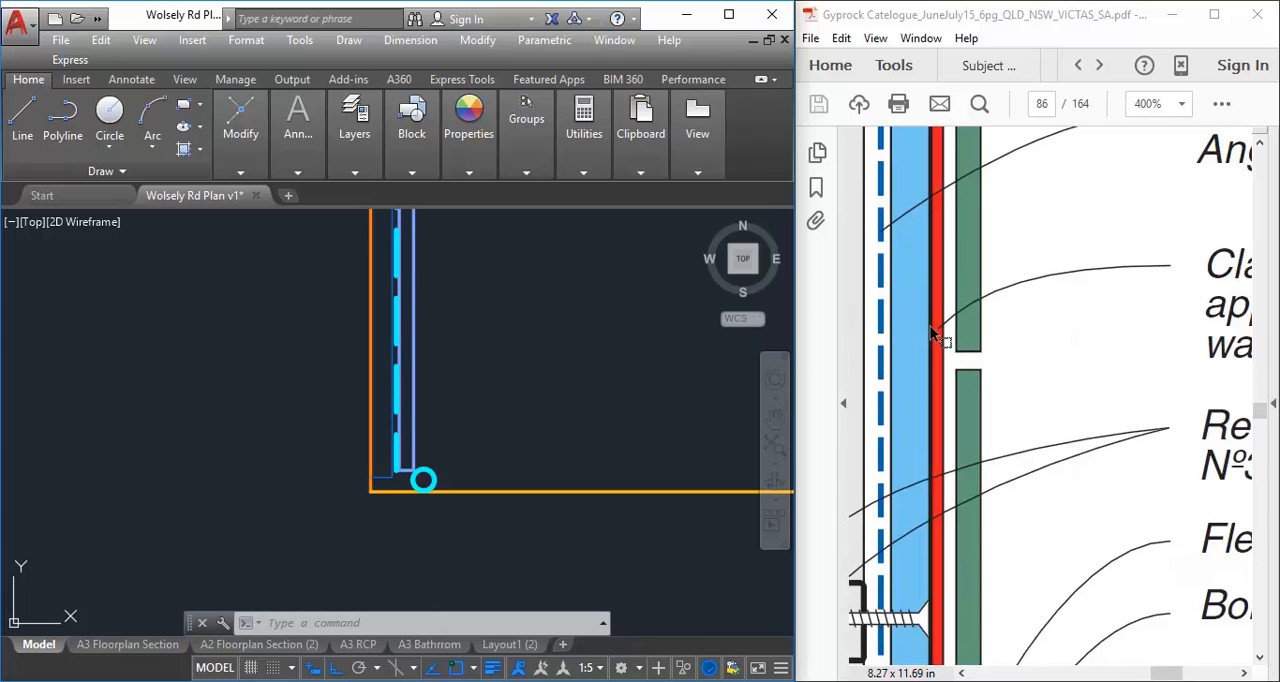
{"action": "scroll", "coordinate": [931, 334], "scroll_direction": "down", "scroll_amount": 1, "text": "ctrl"}
{"action": "left_click", "coordinate": [312, 490]}
{"action": "left_click", "coordinate": [223, 498]}
{"action": "scroll", "coordinate": [385, 492], "scroll_direction": "up", "scroll_amount": 3}
{"action": "middle_click_drag", "start_coordinate": [358, 505], "coordinate": [295, 508]}
{"action": "key", "text": "Escape"}
{"action": "key", "text": "Escape"}
Offset the wall lining's shower-side face by 3 mm towards the room for the membrane line
{"action": "left_click", "coordinate": [240, 122]}
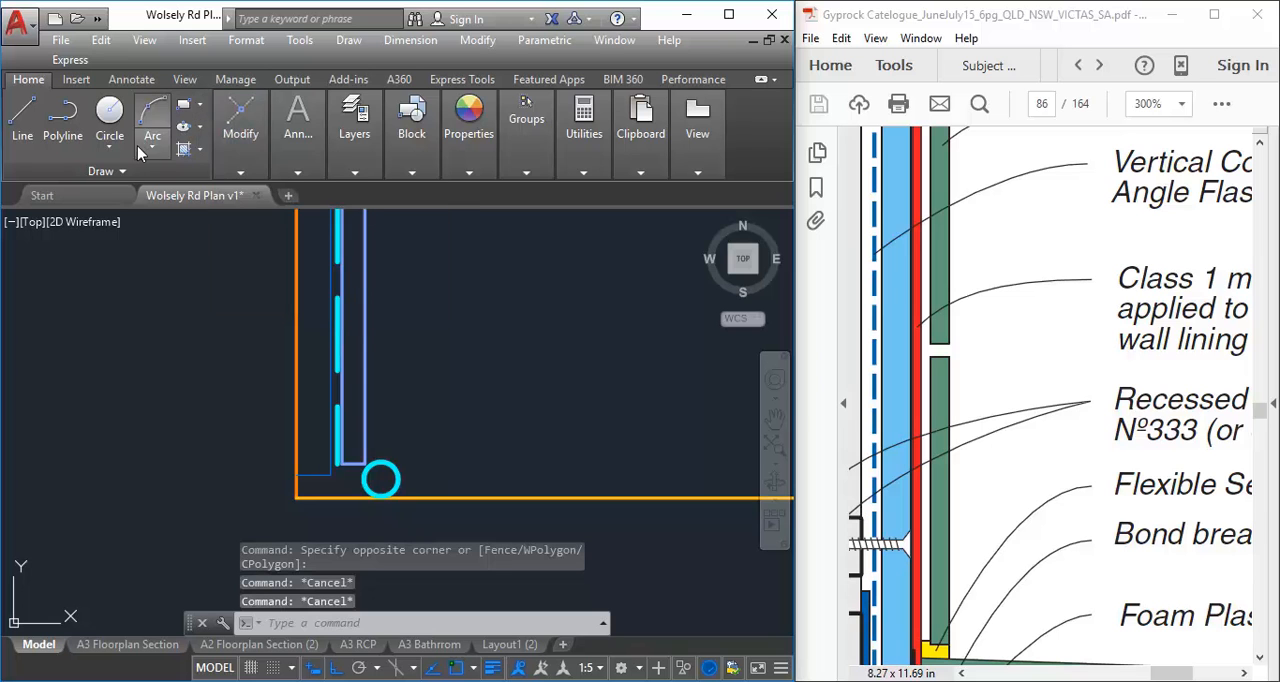
{"action": "mouse_move", "coordinate": [297, 125]}
{"action": "mouse_move", "coordinate": [236, 130]}
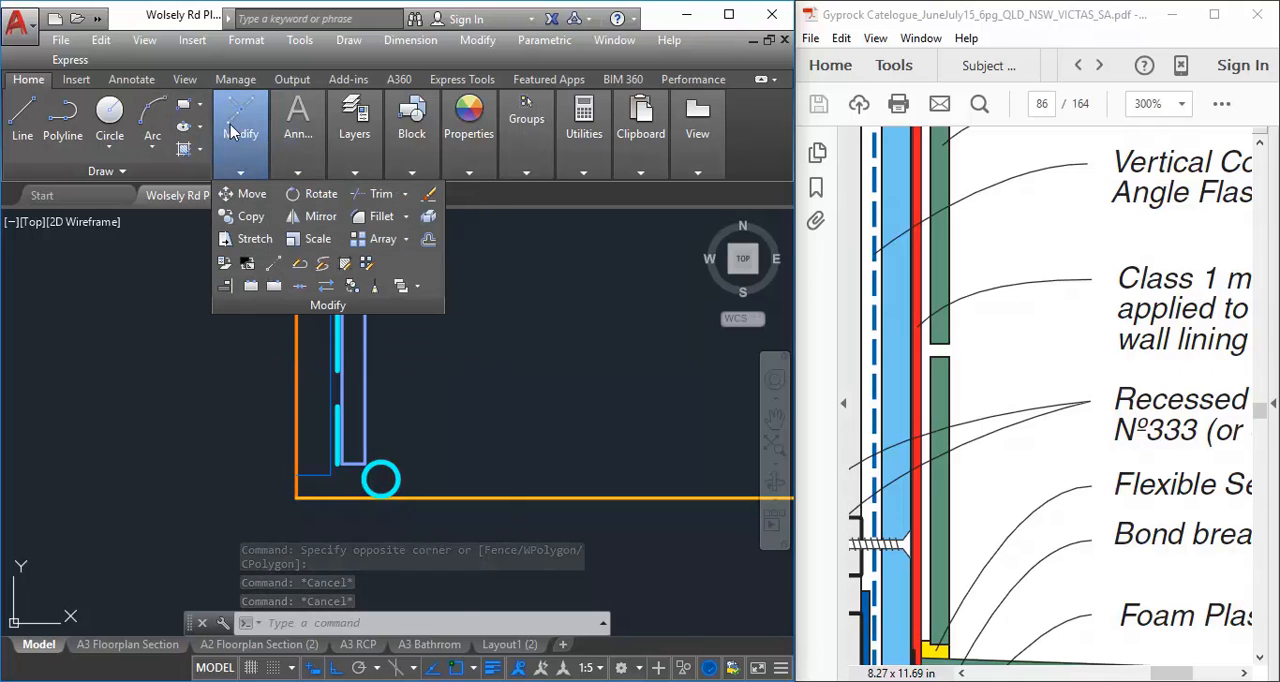
{"action": "left_click", "coordinate": [428, 239]}
{"action": "type", "text": "3"}
{"action": "key", "text": "Return"}
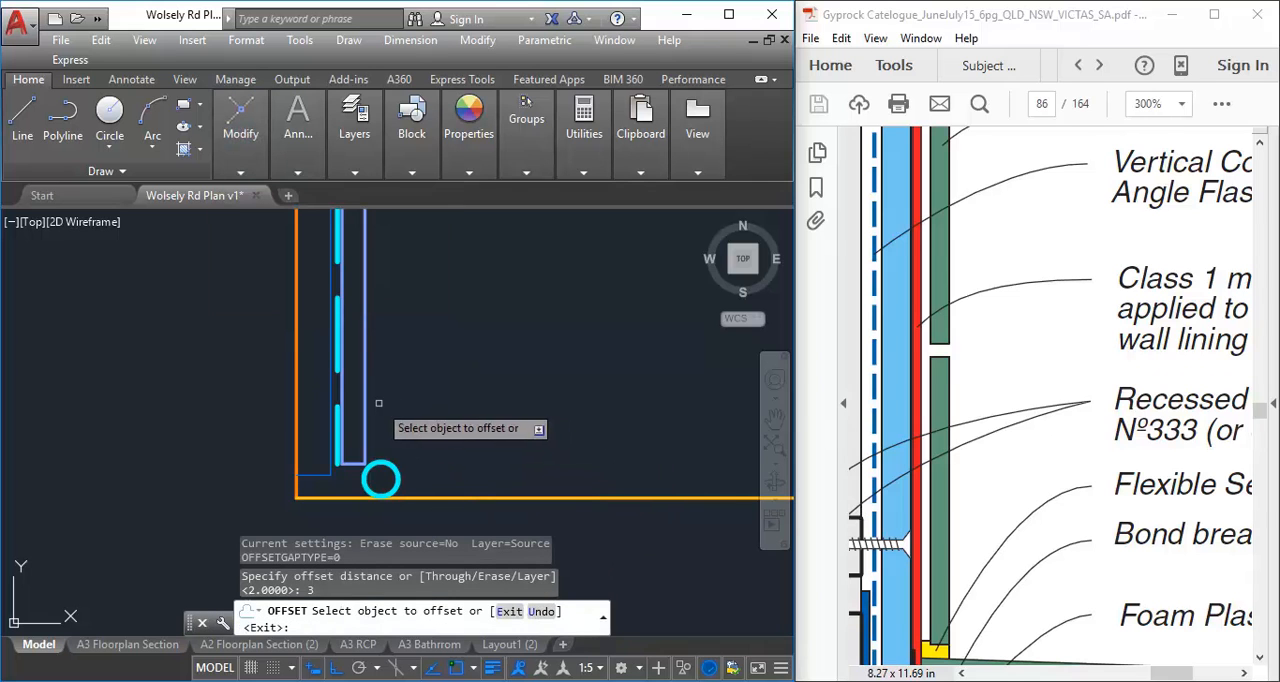
{"action": "left_click", "coordinate": [363, 406]}
{"action": "left_click", "coordinate": [446, 406]}
{"action": "right_click", "coordinate": [449, 414]}
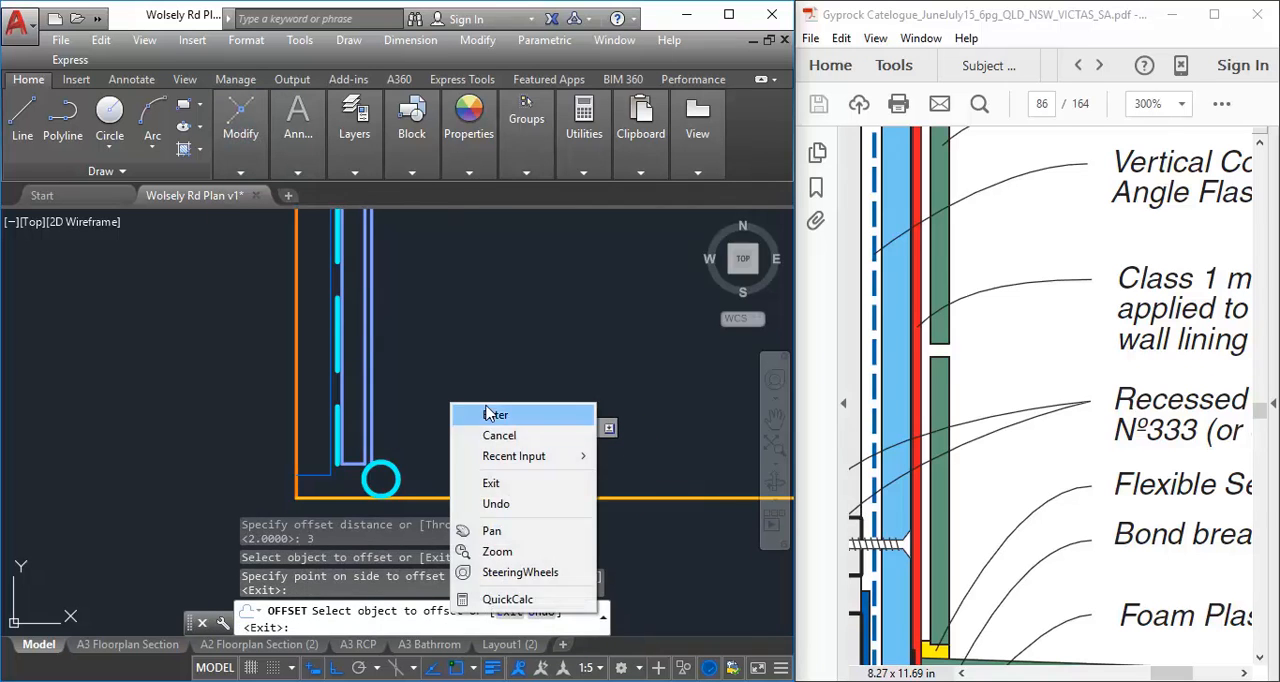
{"action": "left_click", "coordinate": [480, 416]}
Examine how the membrane passes around the foam rod in Fig 151 and compare it with the offset line's lower end
{"action": "left_click", "coordinate": [963, 440]}
{"action": "scroll", "coordinate": [963, 440], "scroll_direction": "down", "scroll_amount": 1}
{"action": "scroll", "coordinate": [963, 442], "scroll_direction": "down", "scroll_amount": 1, "text": "ctrl"}
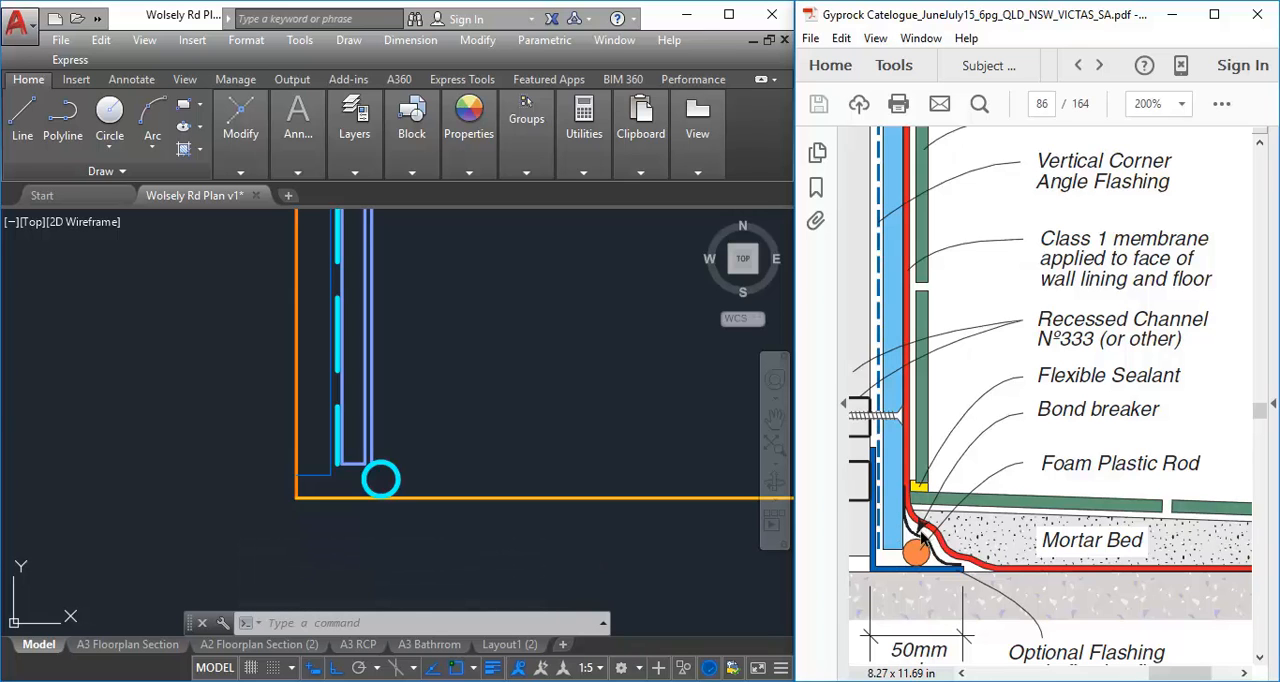
{"action": "left_click", "coordinate": [421, 474]}
{"action": "scroll", "coordinate": [400, 440], "scroll_direction": "up", "scroll_amount": 2}
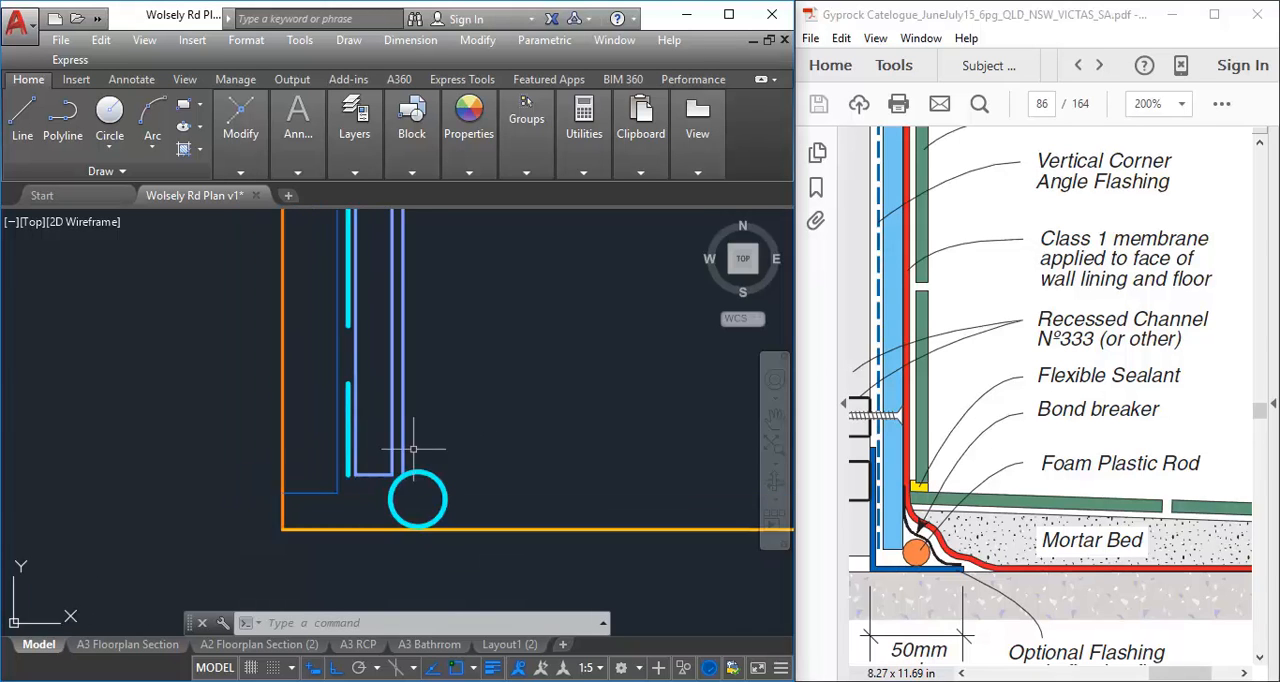
{"action": "middle_click_drag", "start_coordinate": [413, 449], "coordinate": [347, 452]}
{"action": "left_click", "coordinate": [337, 425]}
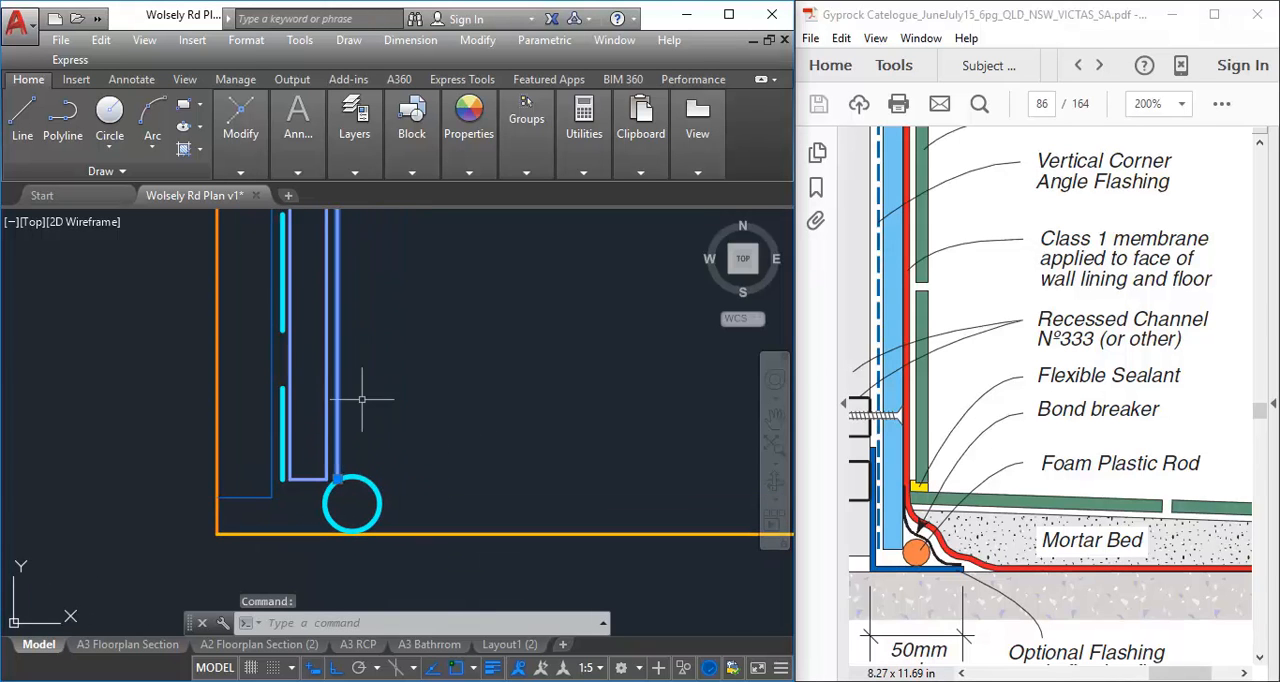
{"action": "middle_click_drag", "start_coordinate": [362, 399], "coordinate": [351, 400]}
{"action": "key", "text": "Escape"}
{"action": "key", "text": "Escape"}
Create a new layer named A-WALL-MEMBRANE
{"action": "left_click", "coordinate": [354, 125]}
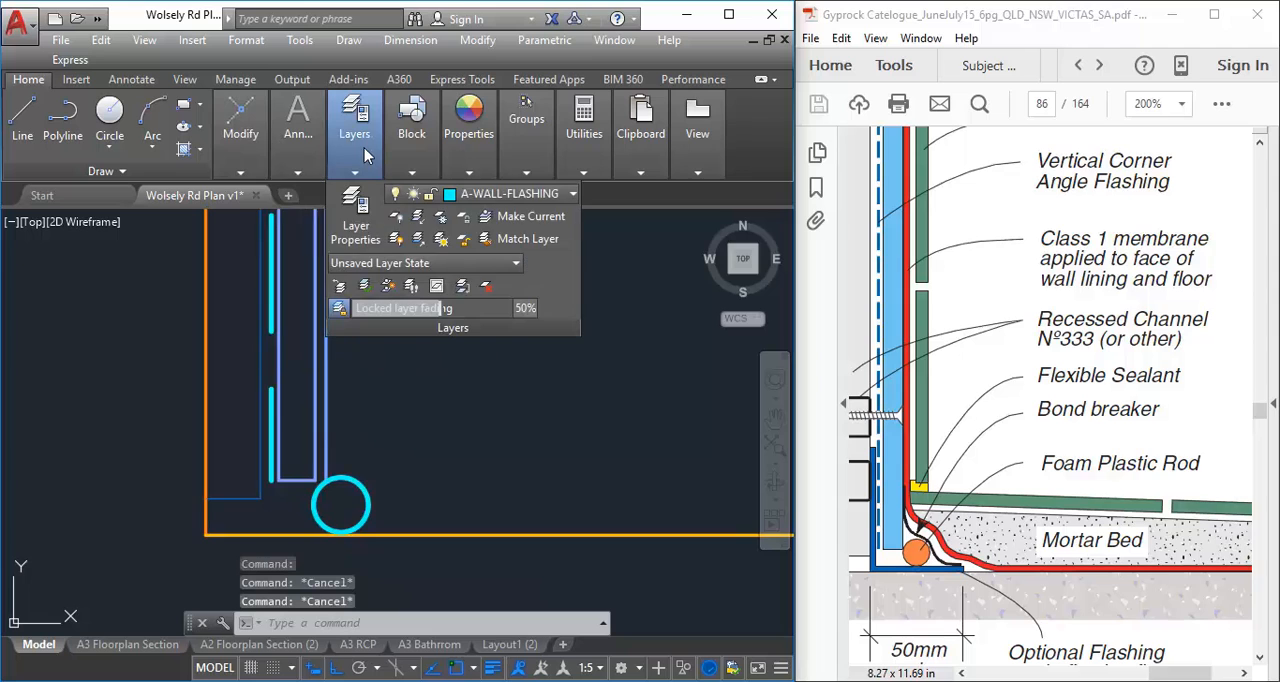
{"action": "left_click", "coordinate": [355, 215]}
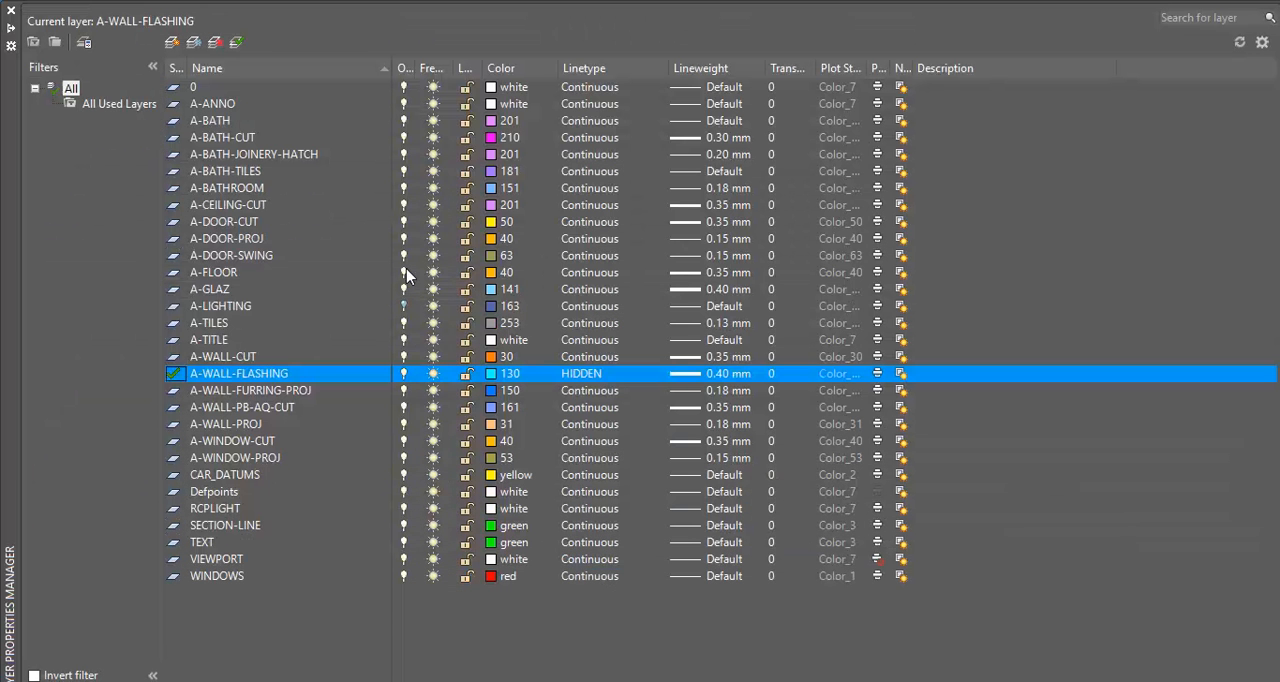
{"action": "left_click", "coordinate": [172, 43]}
{"action": "type", "text": "A-"}
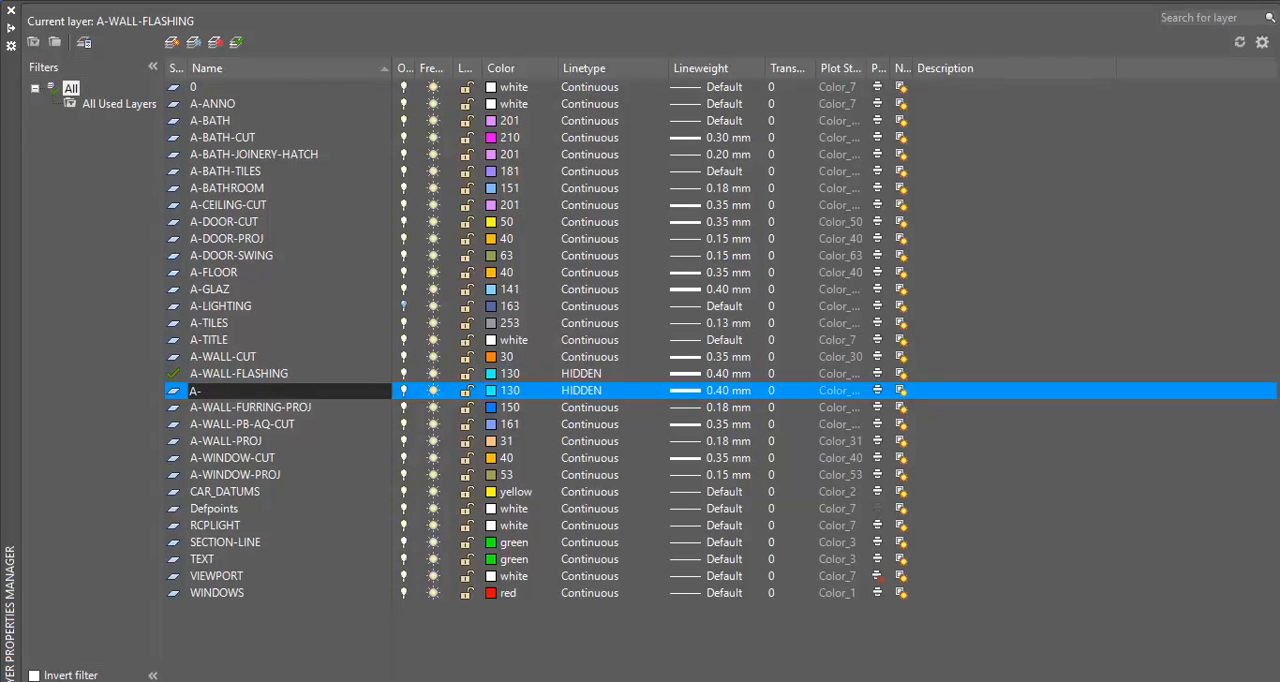
{"action": "type", "text": "WALL-MEMBRANE"}
{"action": "key", "text": "Return"}
Set the A-WALL-MEMBRANE layer's color to red, index color 10
{"action": "left_click", "coordinate": [489, 390]}
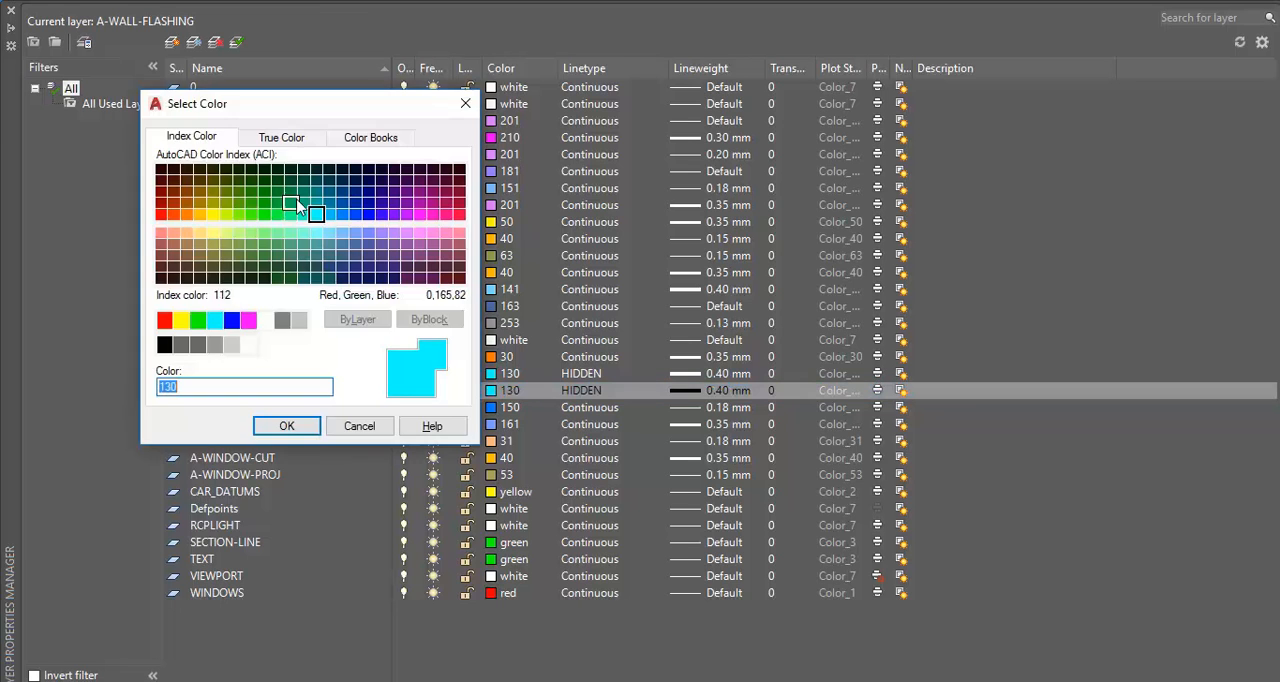
{"action": "left_click", "coordinate": [174, 214]}
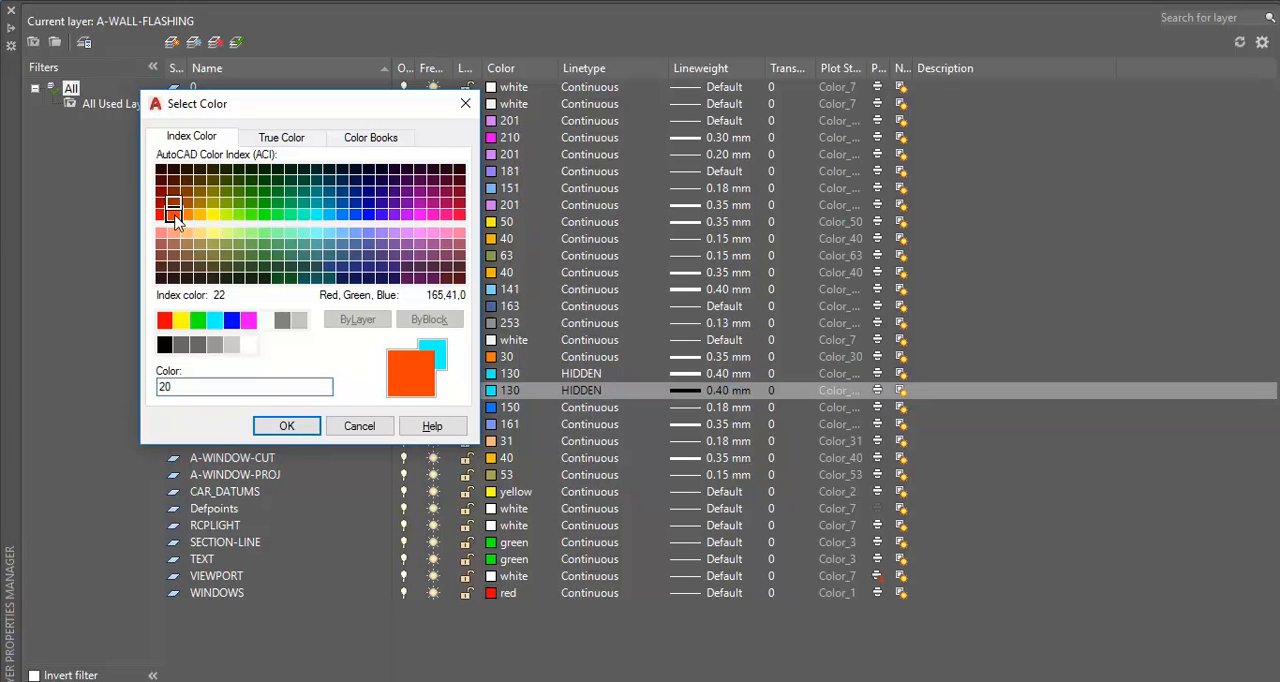
{"action": "left_click", "coordinate": [268, 426]}
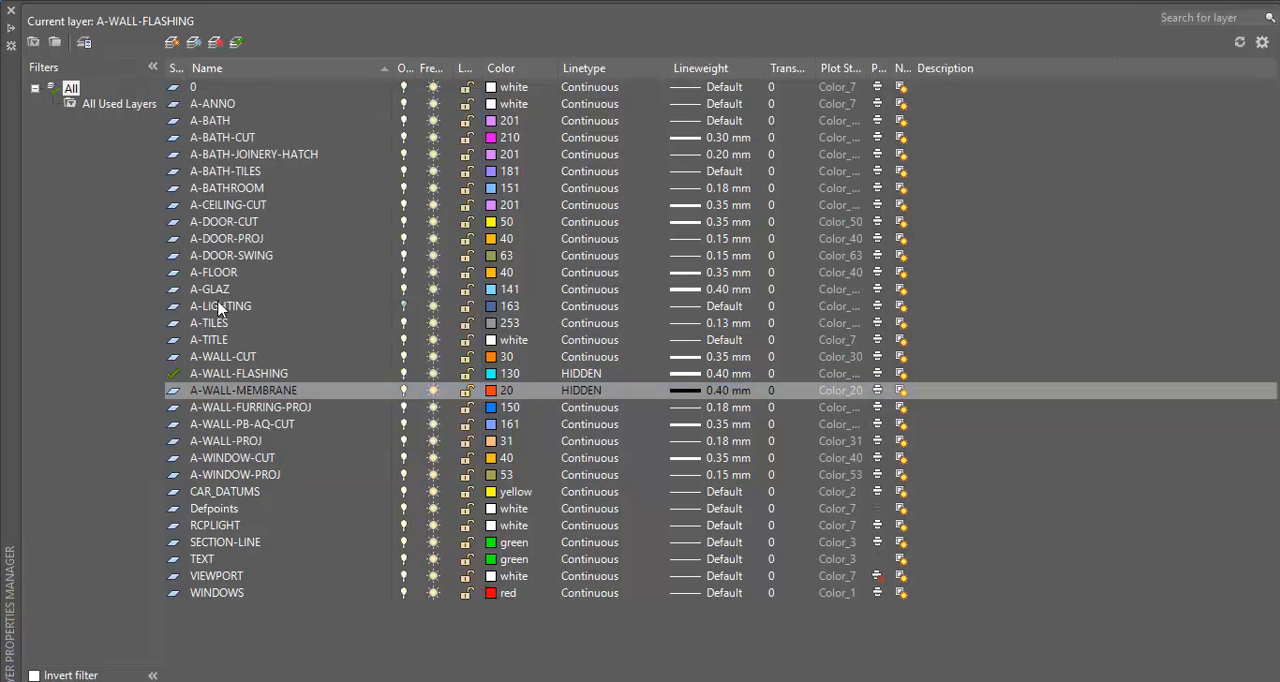
{"action": "left_click", "coordinate": [489, 390]}
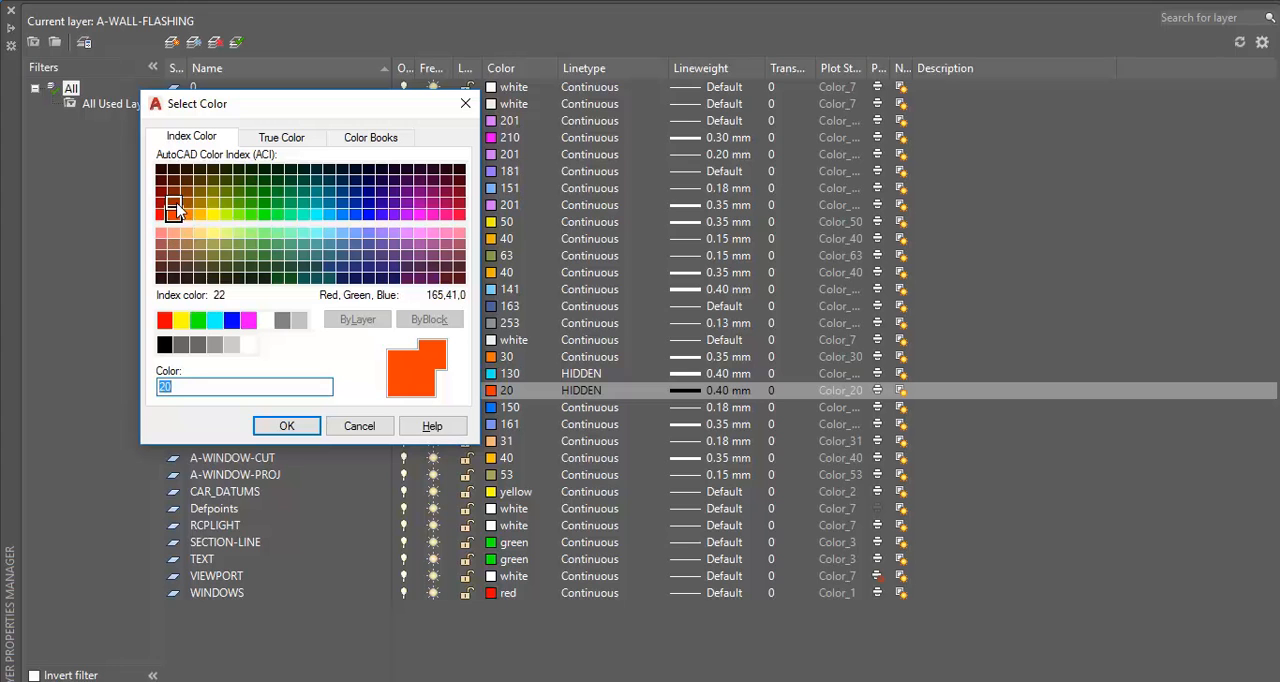
{"action": "left_click", "coordinate": [160, 214]}
{"action": "left_click", "coordinate": [287, 426]}
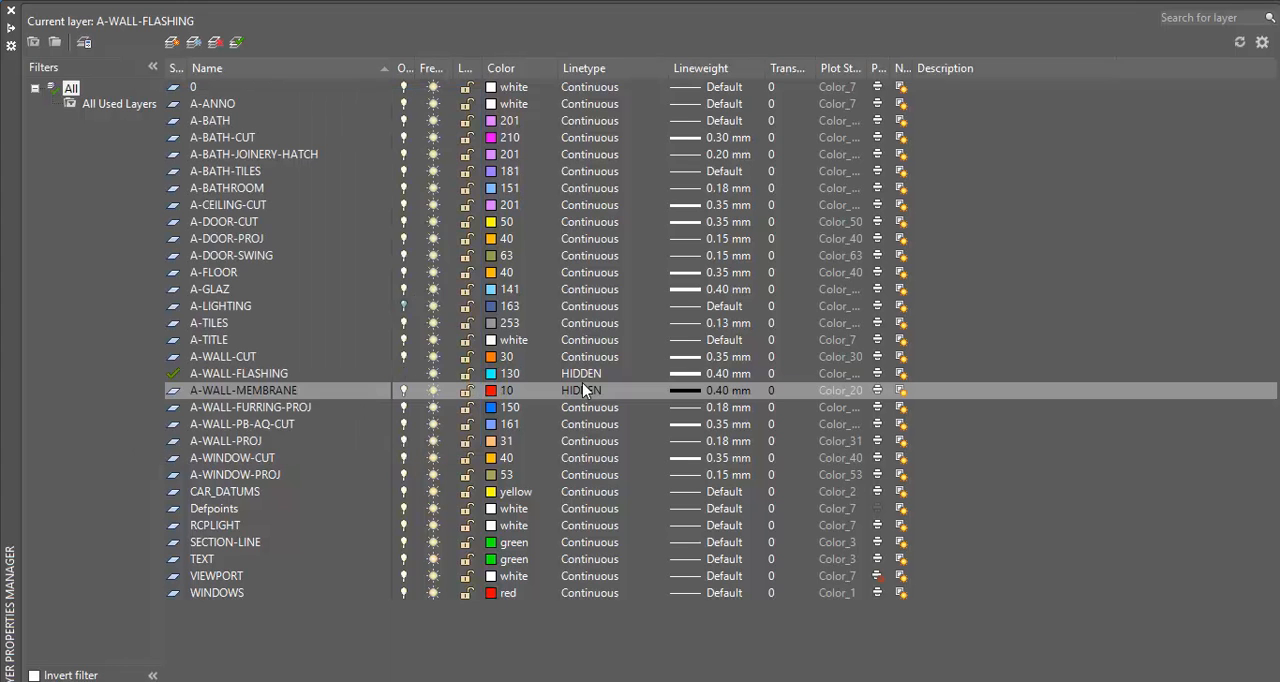
Set the A-WALL-MEMBRANE layer's linetype to Continuous
{"action": "left_click", "coordinate": [583, 388]}
{"action": "left_click", "coordinate": [270, 315]}
{"action": "left_click", "coordinate": [295, 449]}
{"action": "left_click", "coordinate": [595, 397]}
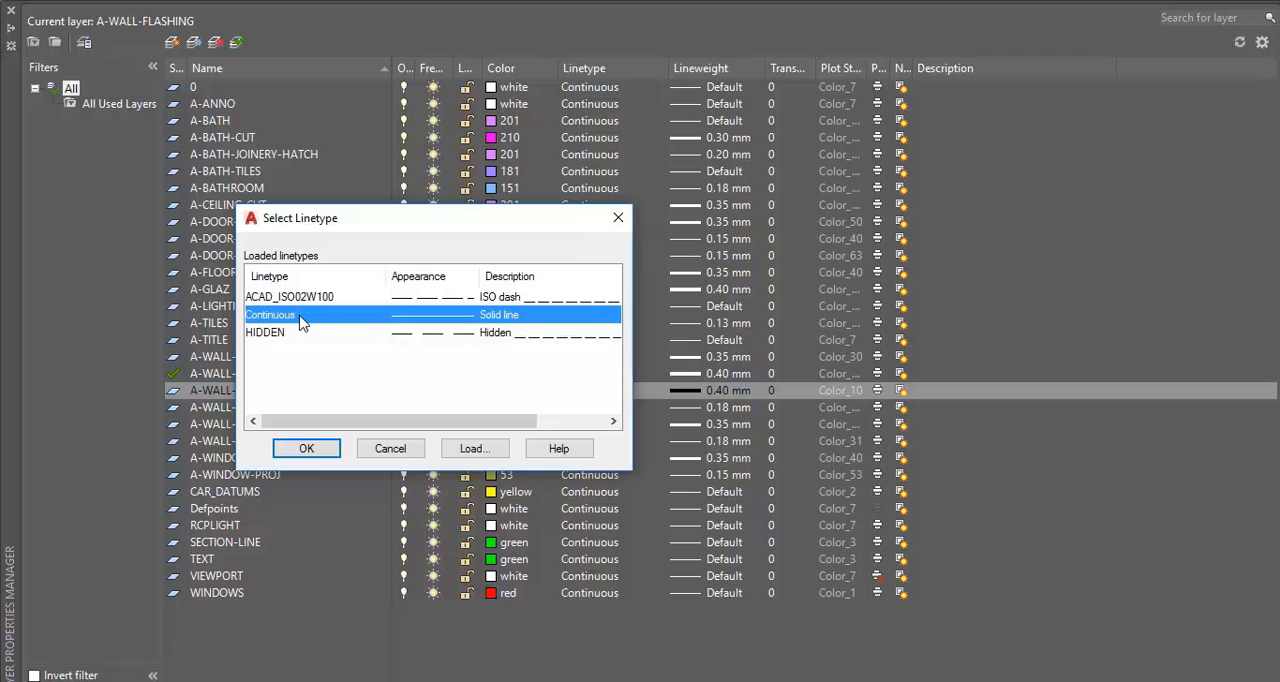
{"action": "left_click", "coordinate": [307, 449]}
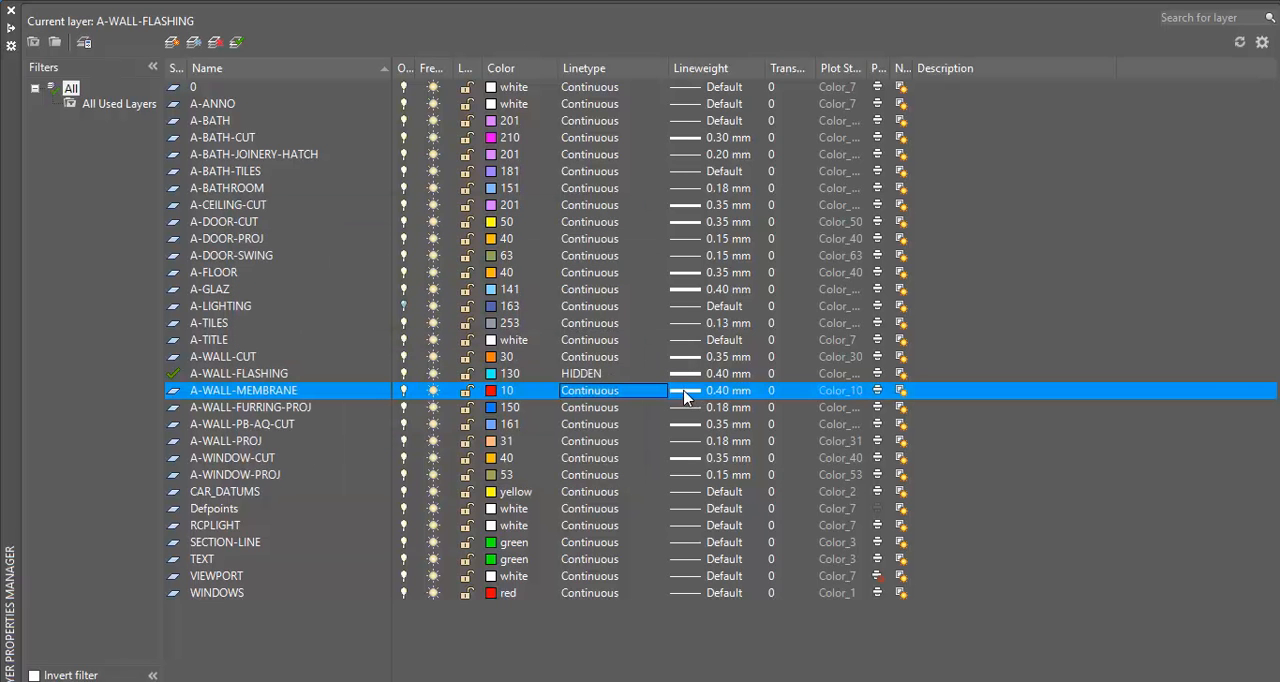
Set the A-WALL-MEMBRANE layer's lineweight to 0.30 mm, make it the current layer and close the layer manager
{"action": "left_click", "coordinate": [684, 392]}
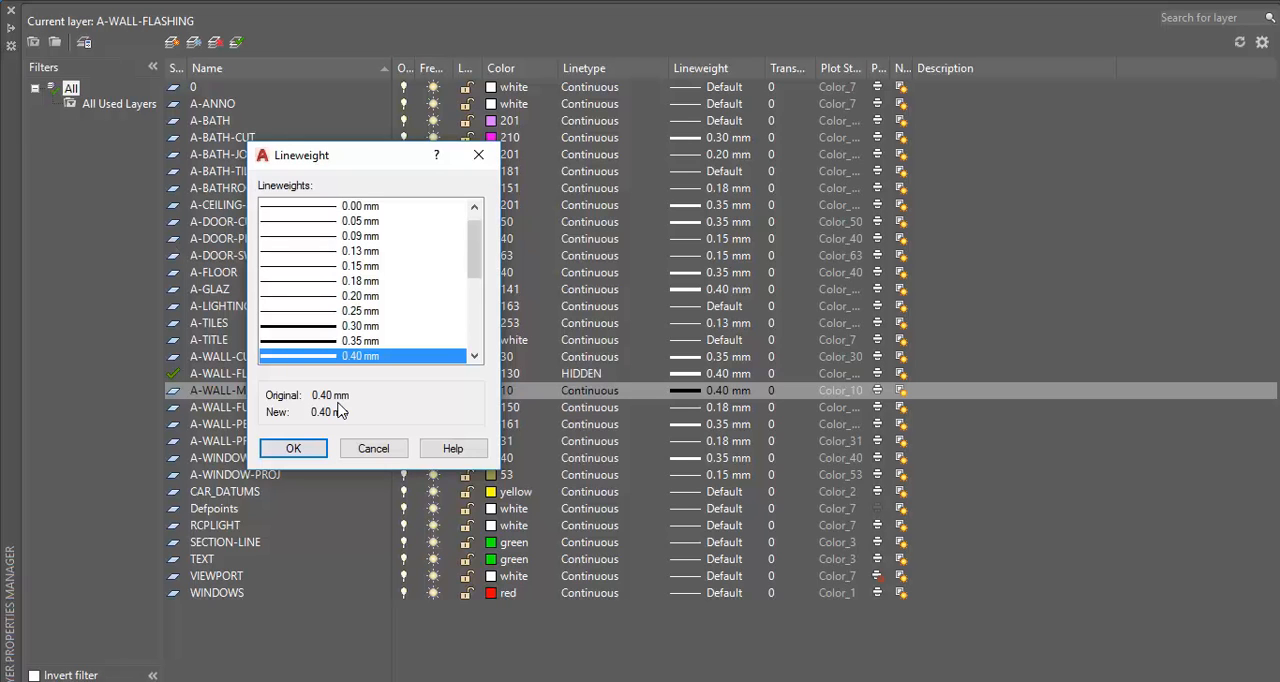
{"action": "left_click", "coordinate": [313, 326]}
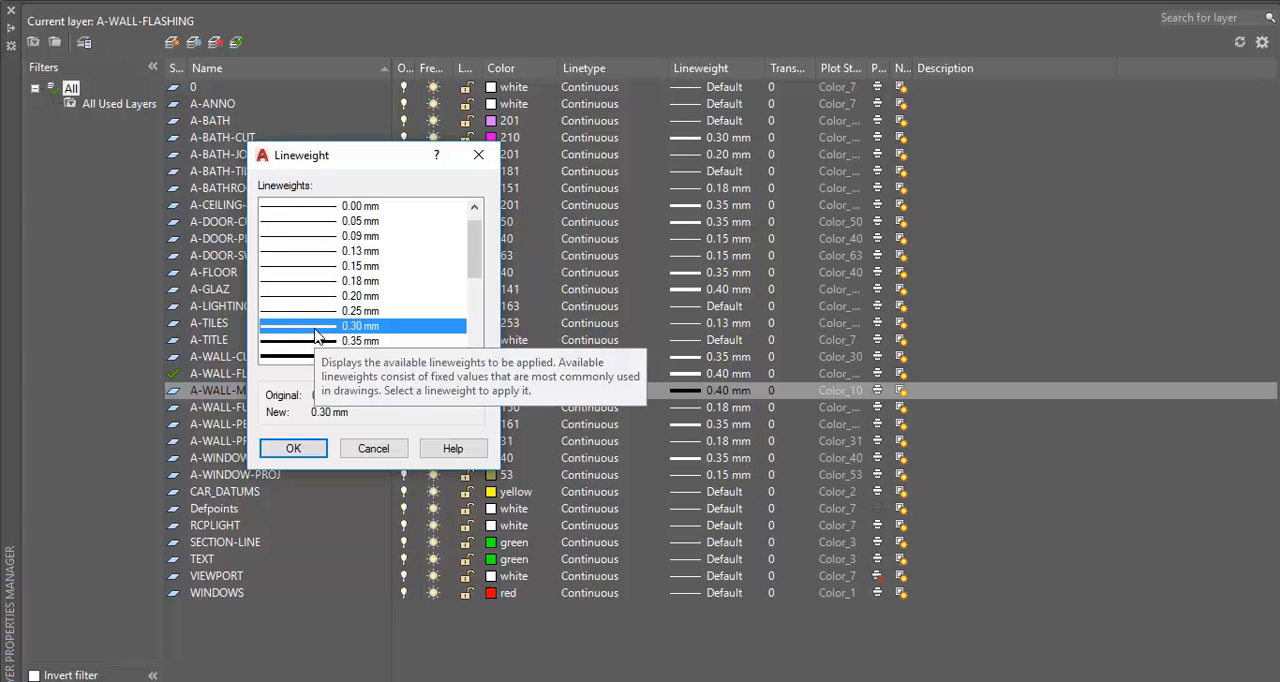
{"action": "left_click", "coordinate": [317, 316]}
{"action": "left_click", "coordinate": [316, 325]}
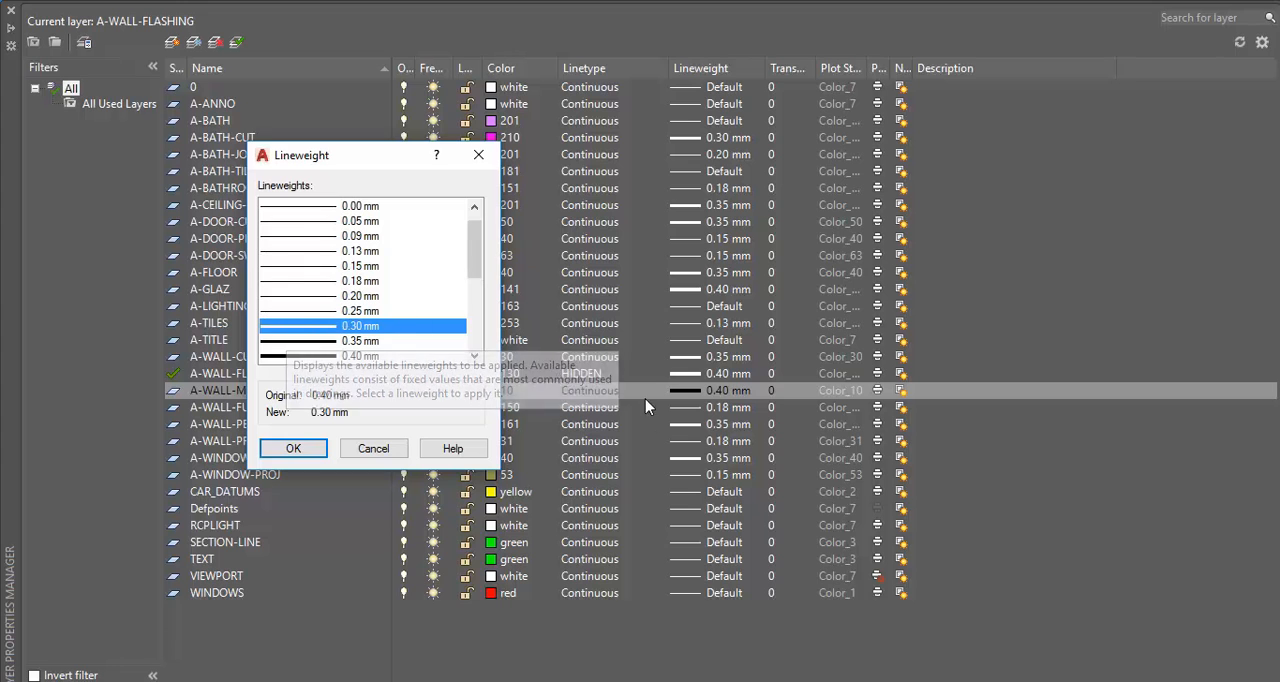
{"action": "left_click", "coordinate": [295, 449]}
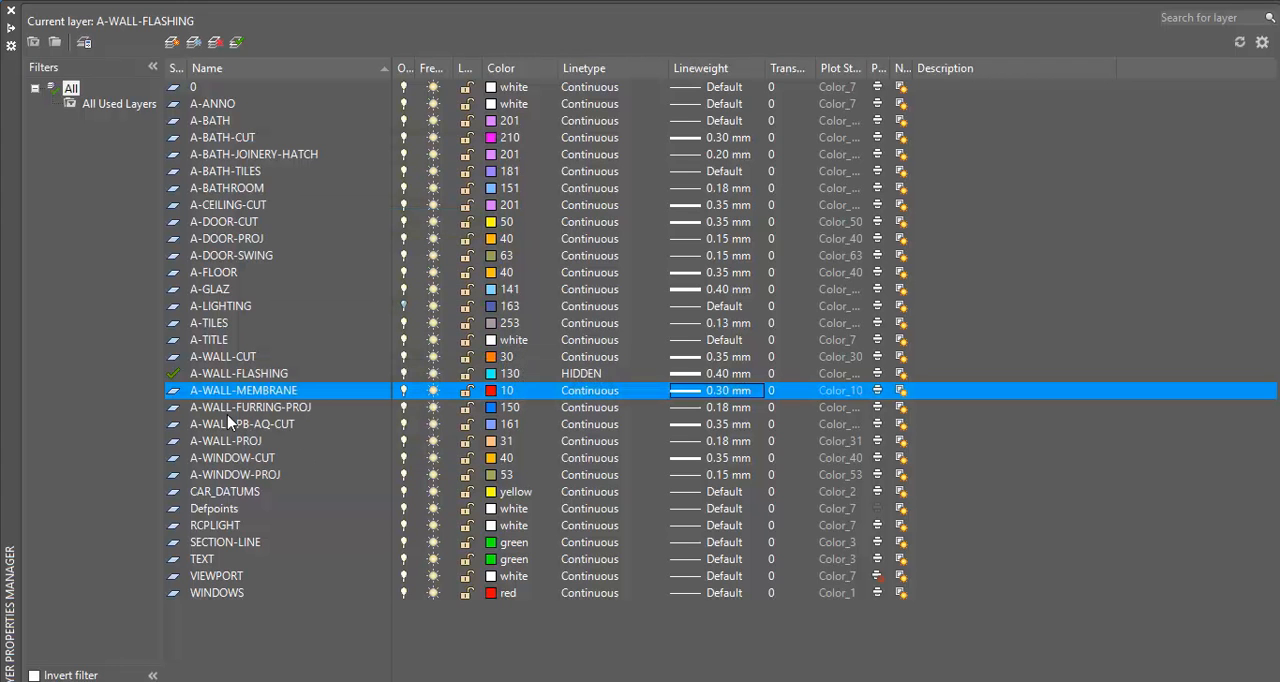
{"action": "left_click", "coordinate": [237, 44]}
{"action": "left_click", "coordinate": [11, 11]}
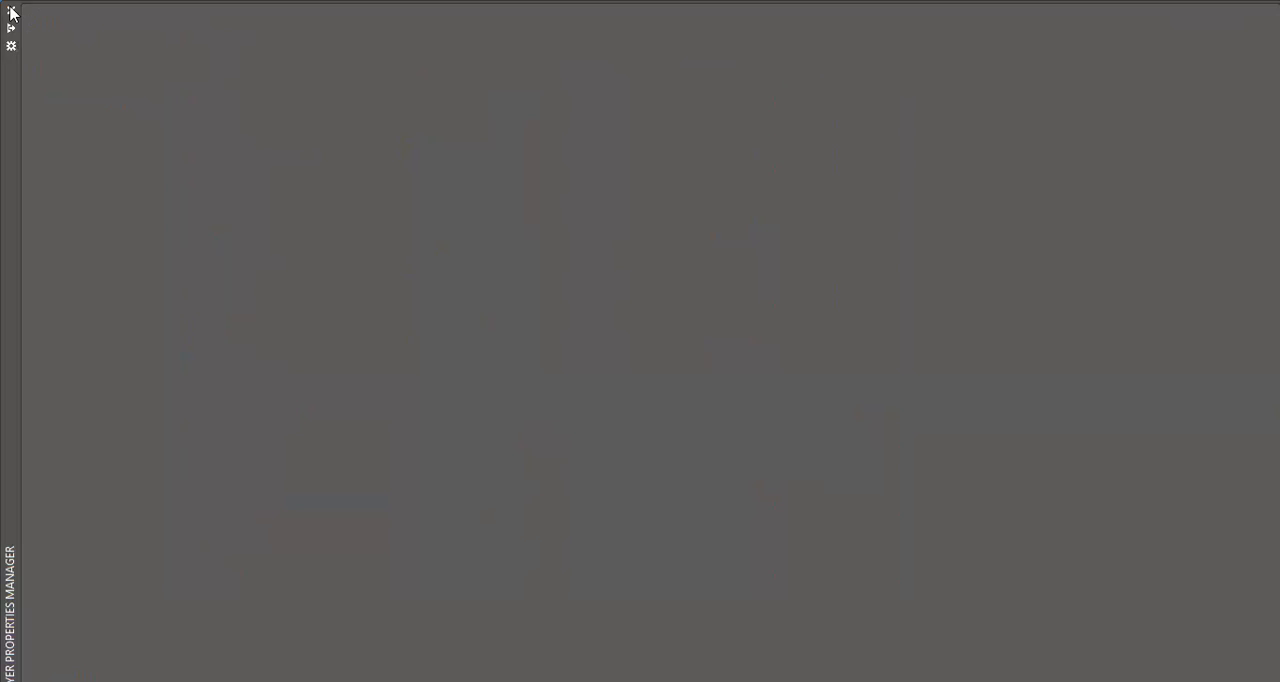
Offset the foam rod circle outward by 8 mm
{"action": "scroll", "coordinate": [283, 519], "scroll_direction": "up", "scroll_amount": 2}
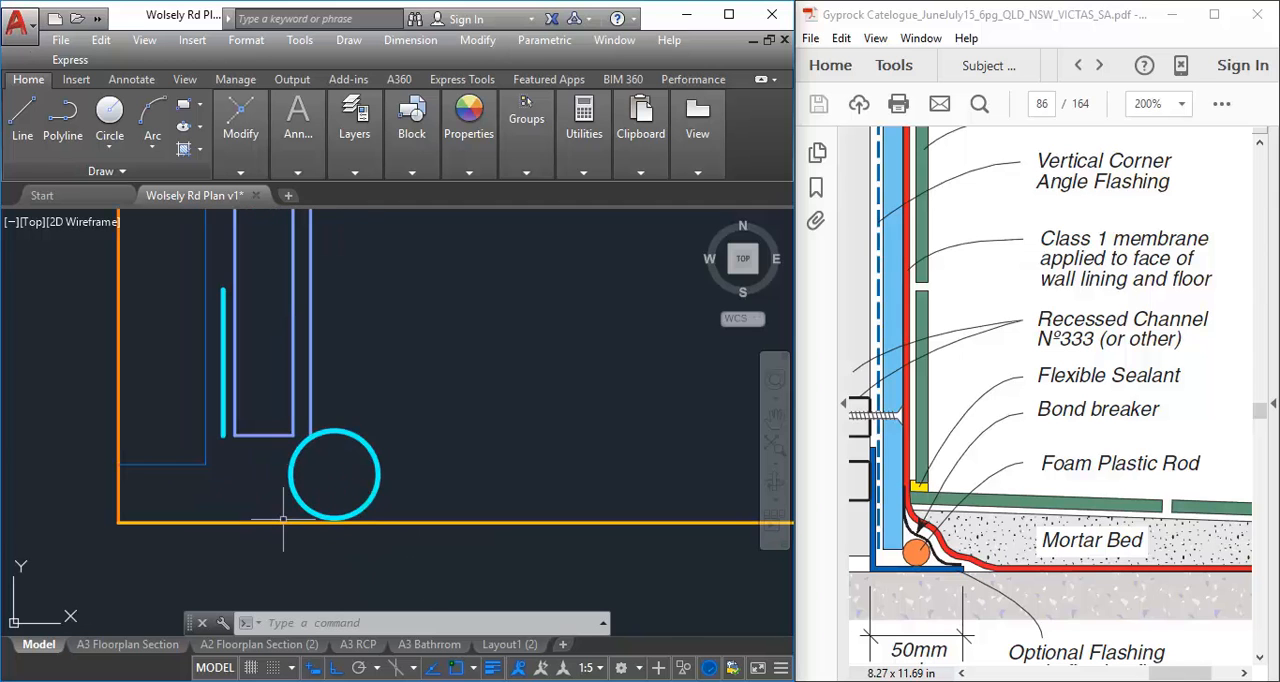
{"action": "scroll", "coordinate": [295, 520], "scroll_direction": "up", "scroll_amount": 2}
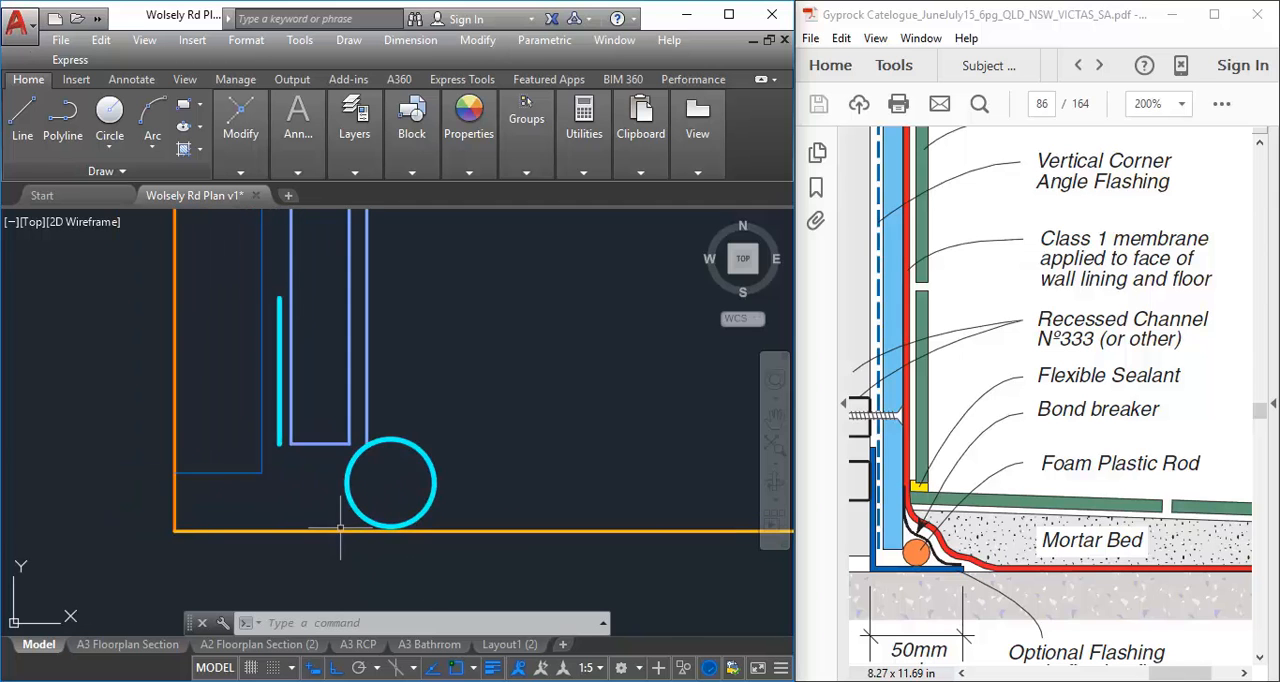
{"action": "scroll", "coordinate": [437, 491], "scroll_direction": "up", "scroll_amount": 2}
{"action": "middle_click_drag", "start_coordinate": [484, 359], "coordinate": [389, 375]}
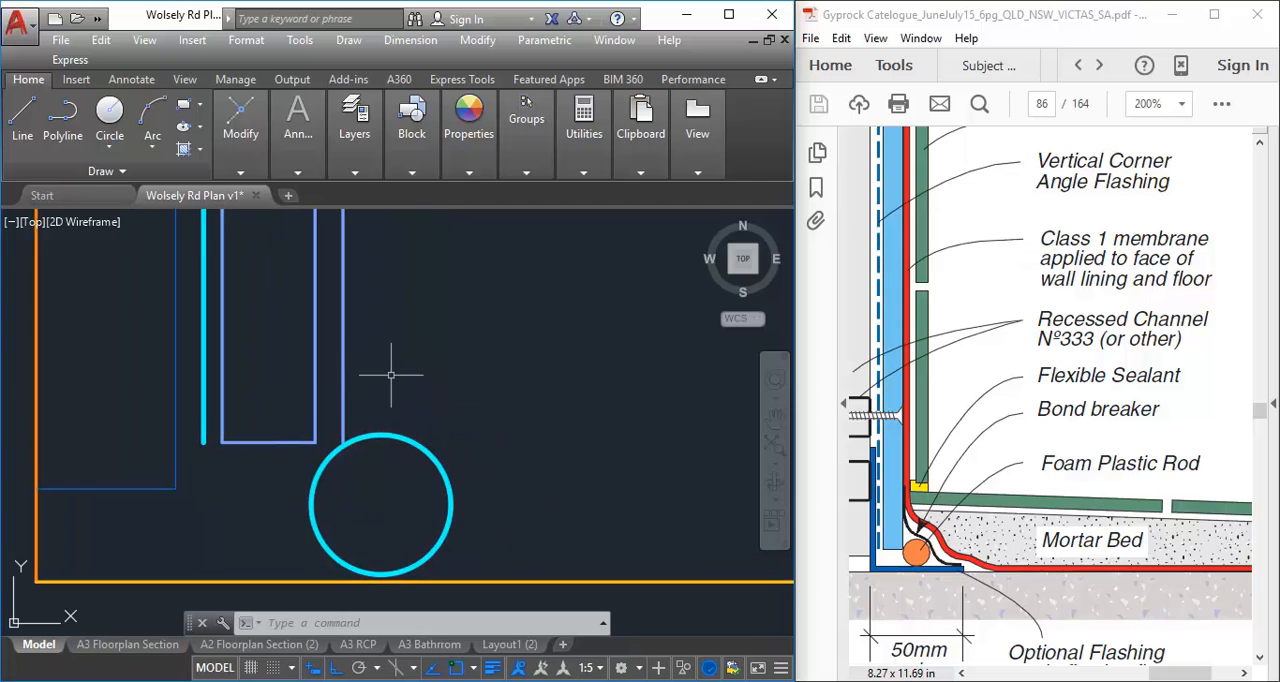
{"action": "scroll", "coordinate": [420, 330], "scroll_direction": "down", "scroll_amount": 2}
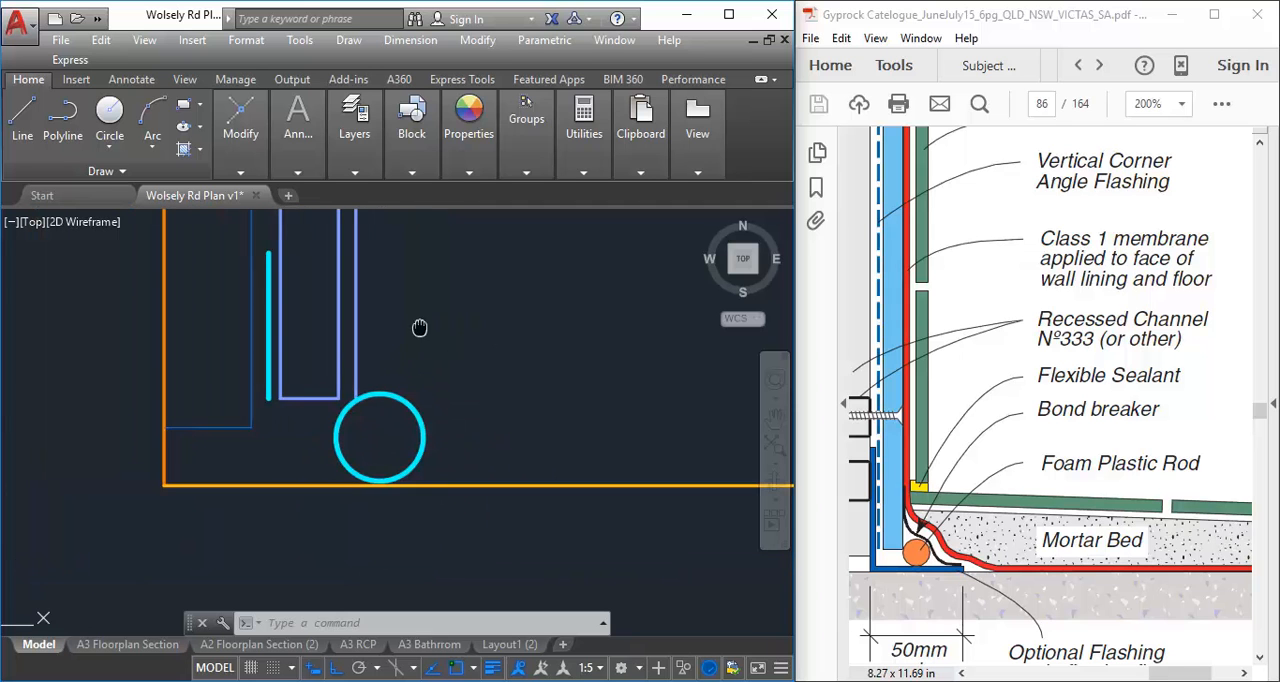
{"action": "left_click", "coordinate": [243, 125]}
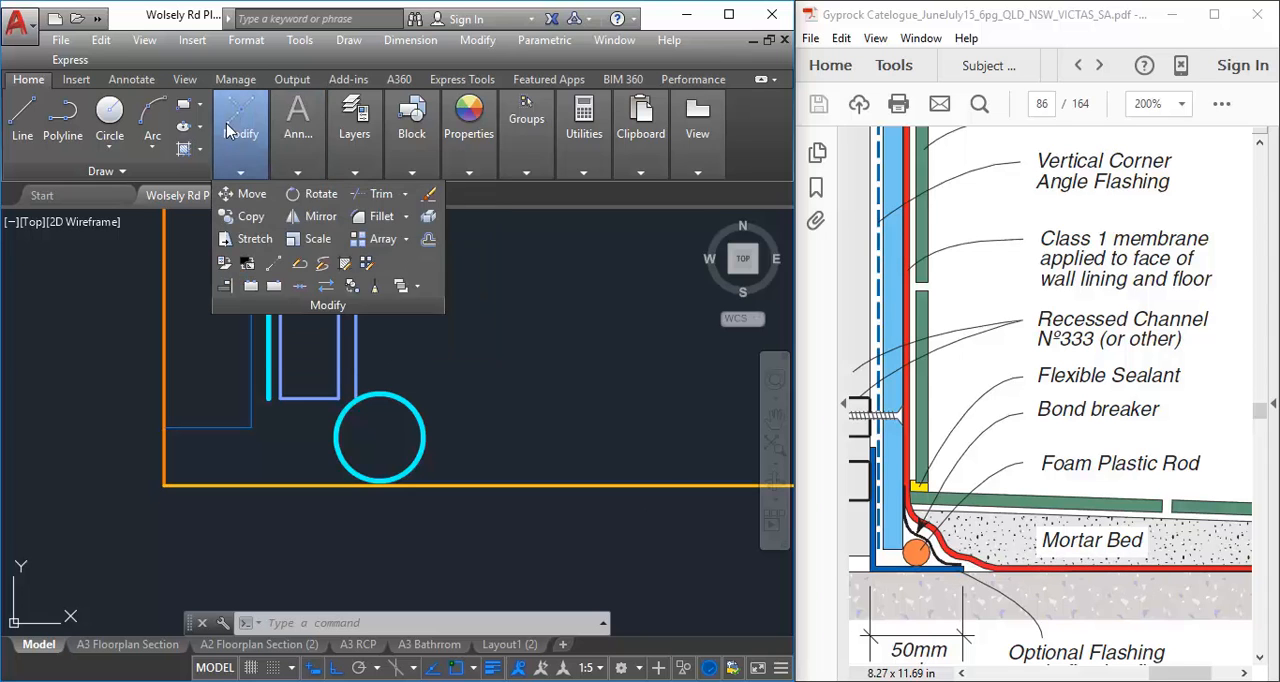
{"action": "mouse_move", "coordinate": [249, 143]}
{"action": "left_click", "coordinate": [429, 242]}
{"action": "type", "text": "8"}
{"action": "key", "text": "Return"}
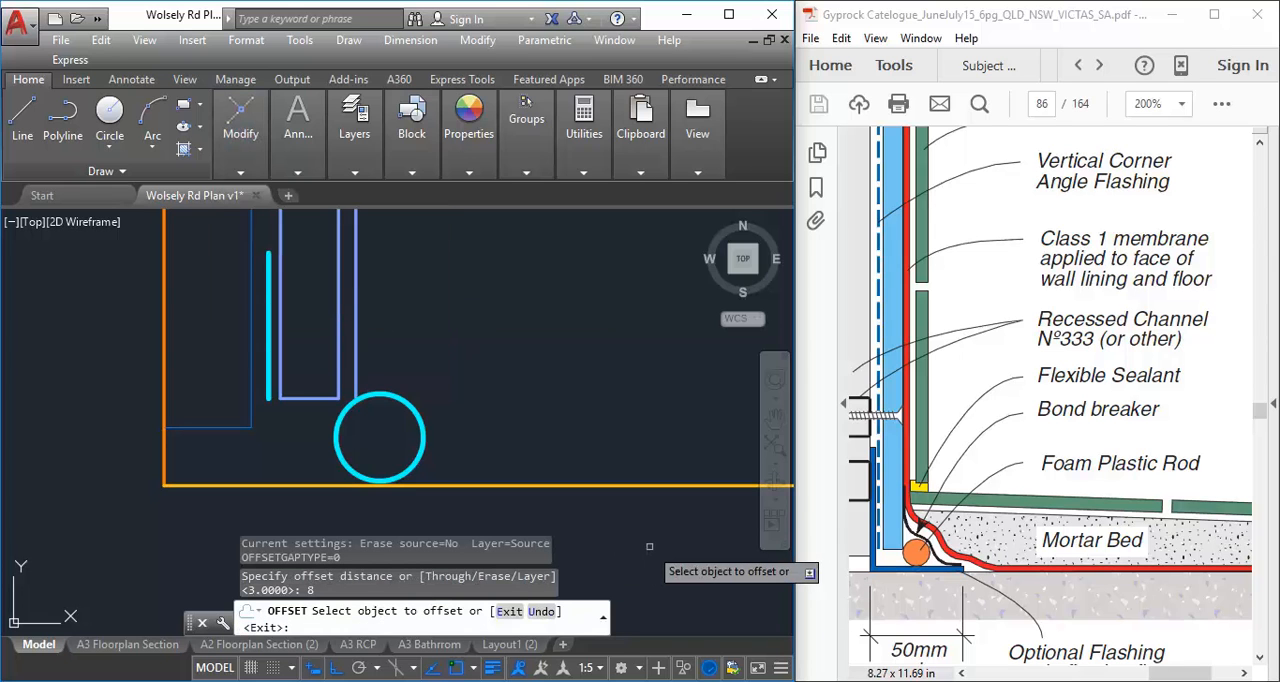
{"action": "left_click", "coordinate": [428, 416]}
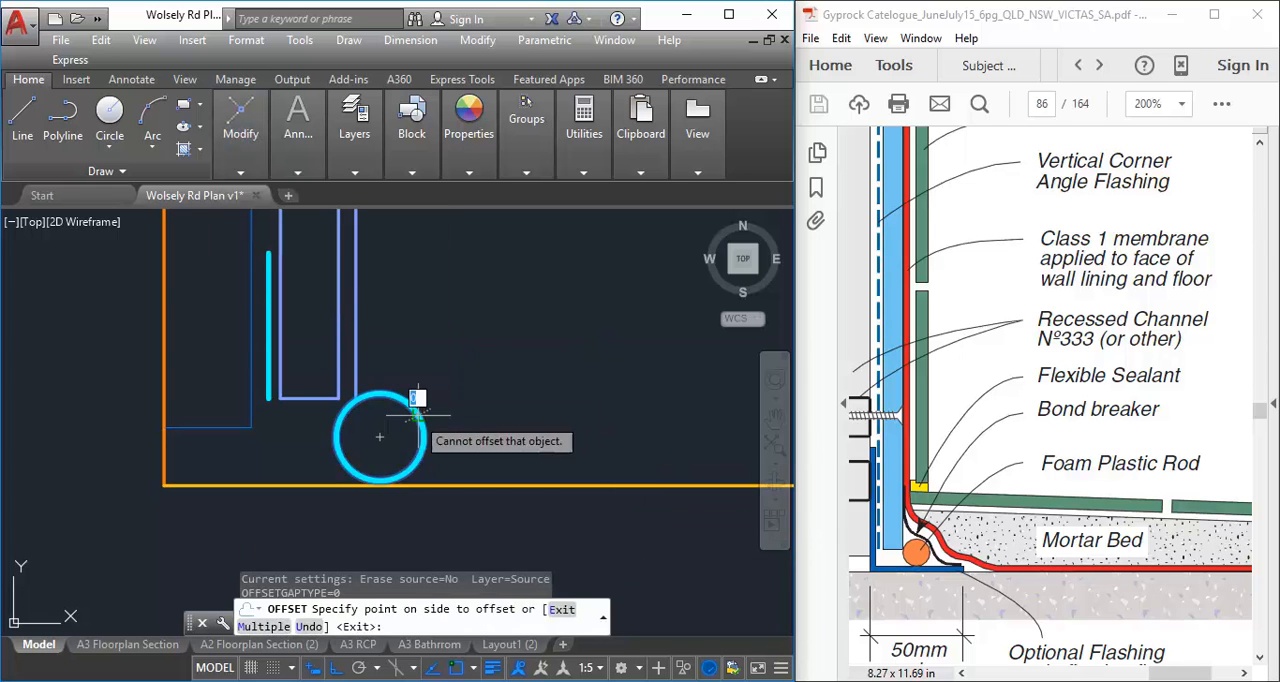
{"action": "left_click", "coordinate": [445, 352]}
{"action": "right_click", "coordinate": [484, 343]}
{"action": "left_click", "coordinate": [509, 346]}
Move the larger offset circle around the foam rod to the A-WALL-MEMBRANE layer
{"action": "scroll", "coordinate": [500, 352], "scroll_direction": "down", "scroll_amount": 2}
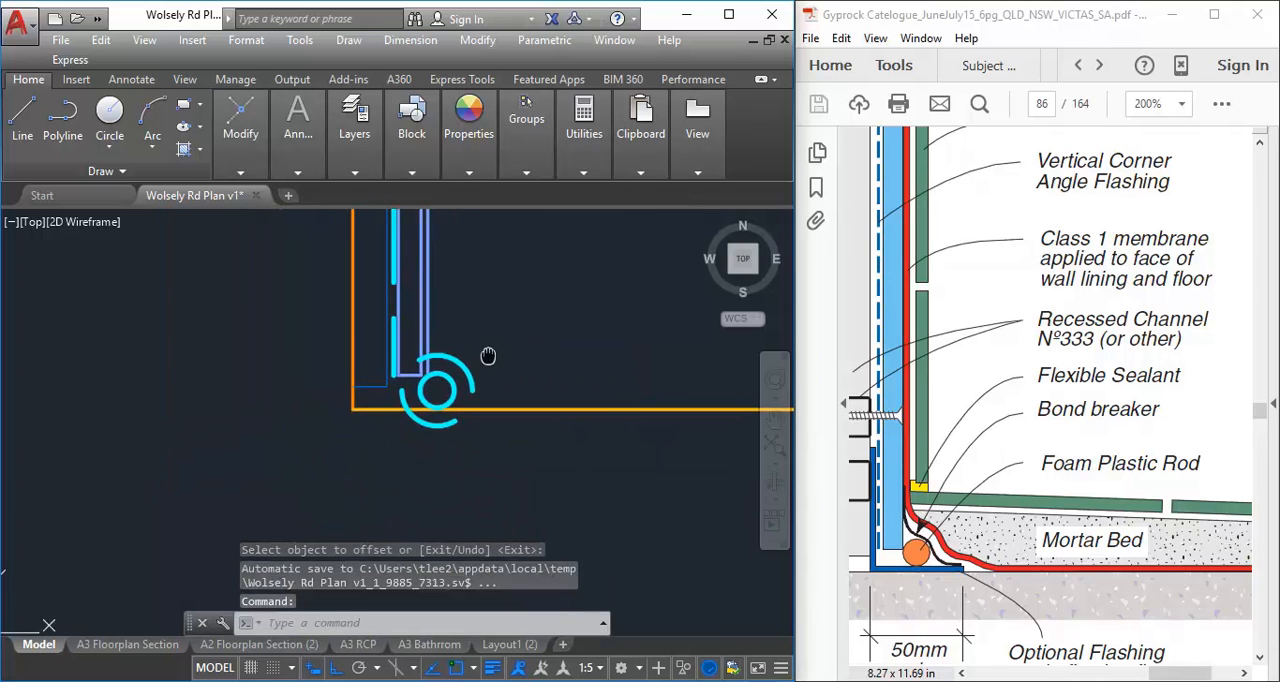
{"action": "left_click", "coordinate": [457, 389]}
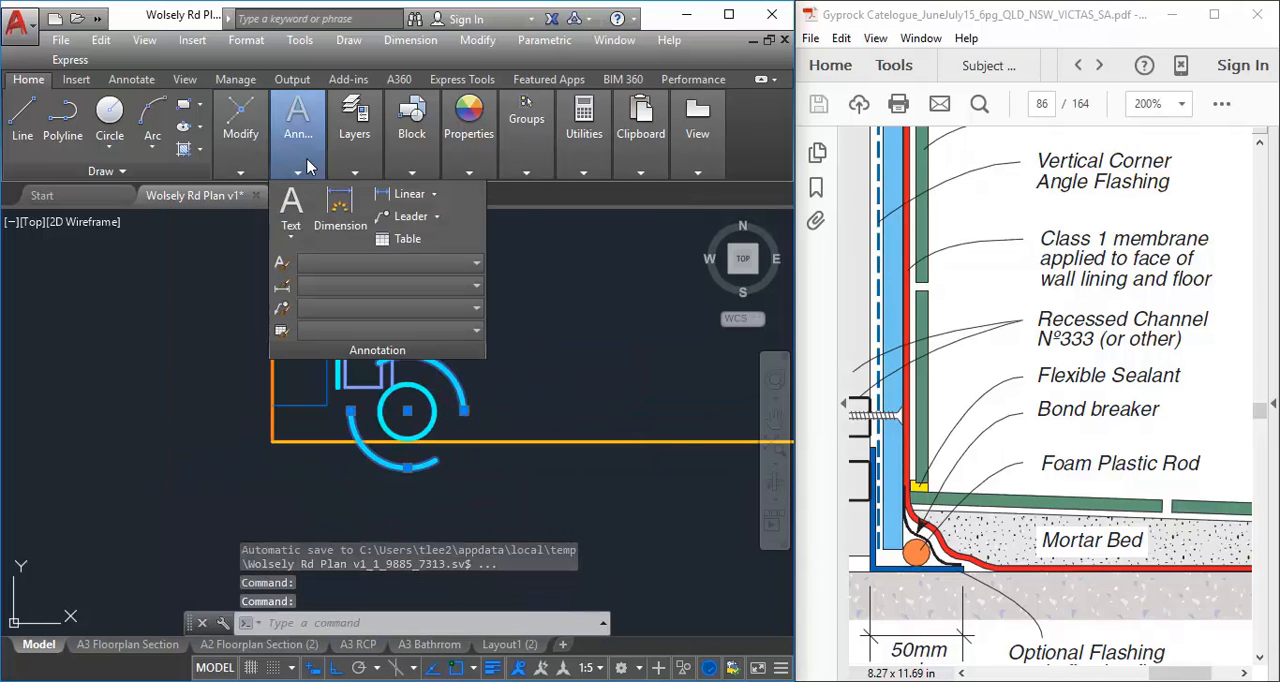
{"action": "mouse_move", "coordinate": [355, 120]}
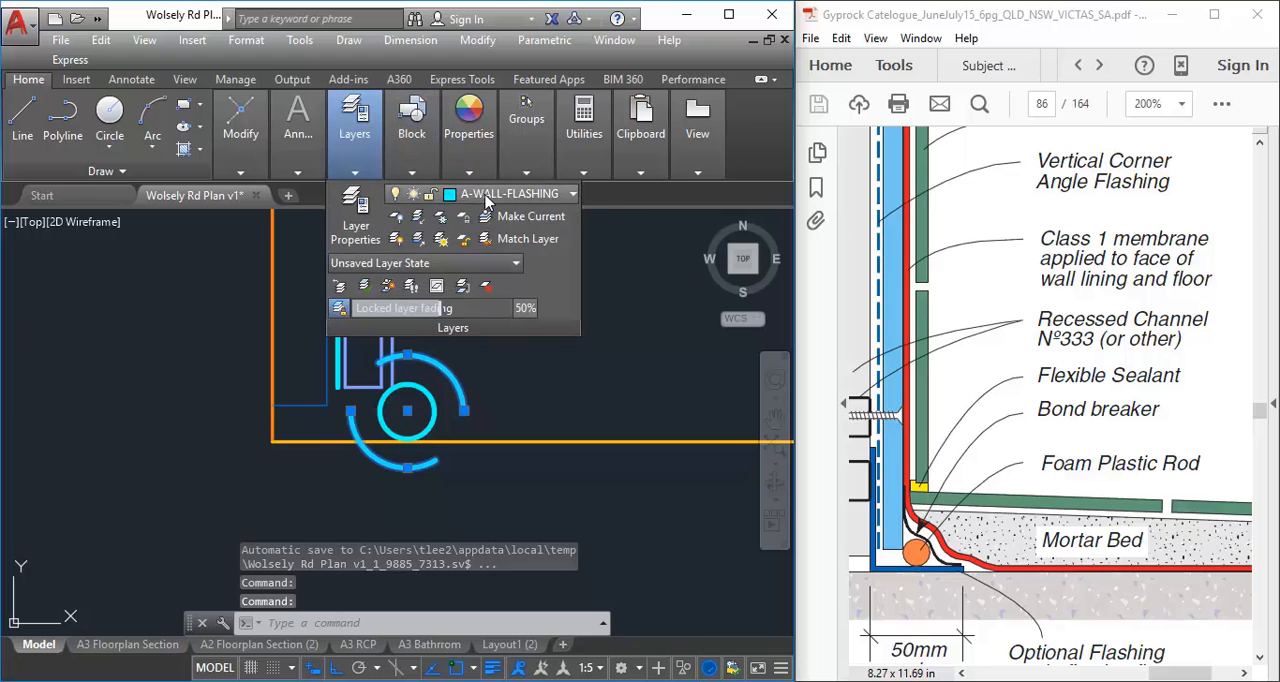
{"action": "left_click", "coordinate": [487, 199]}
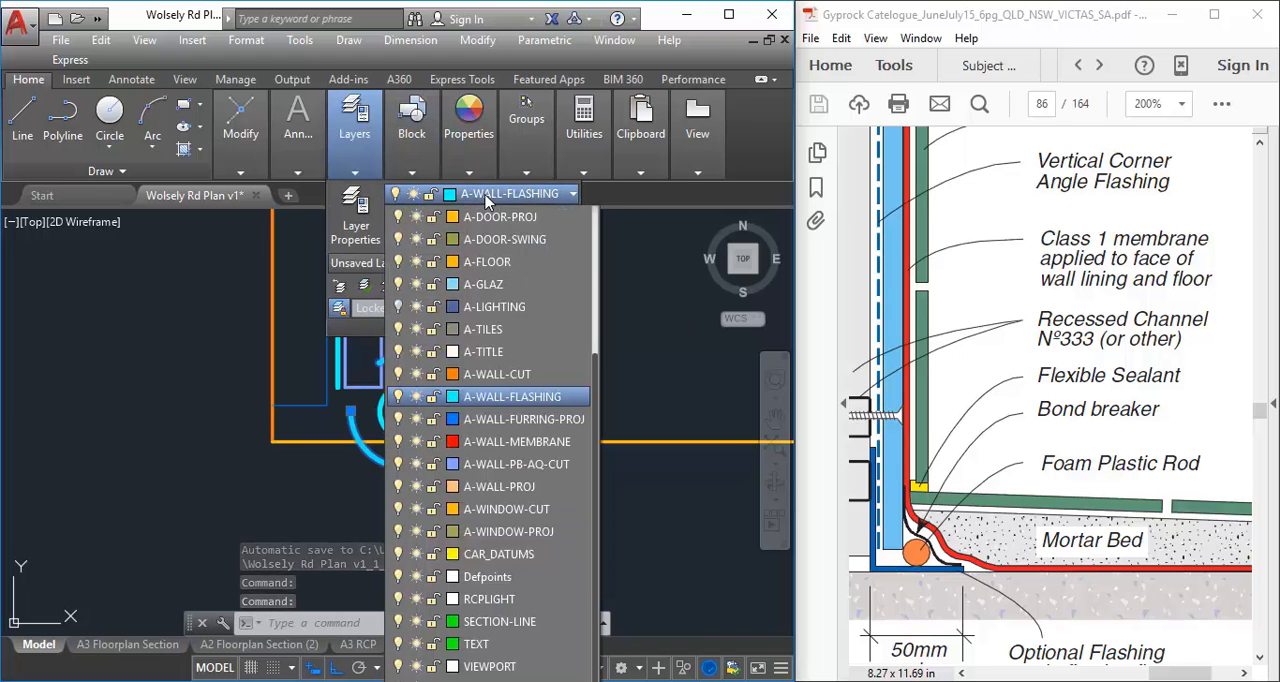
{"action": "left_click", "coordinate": [516, 442]}
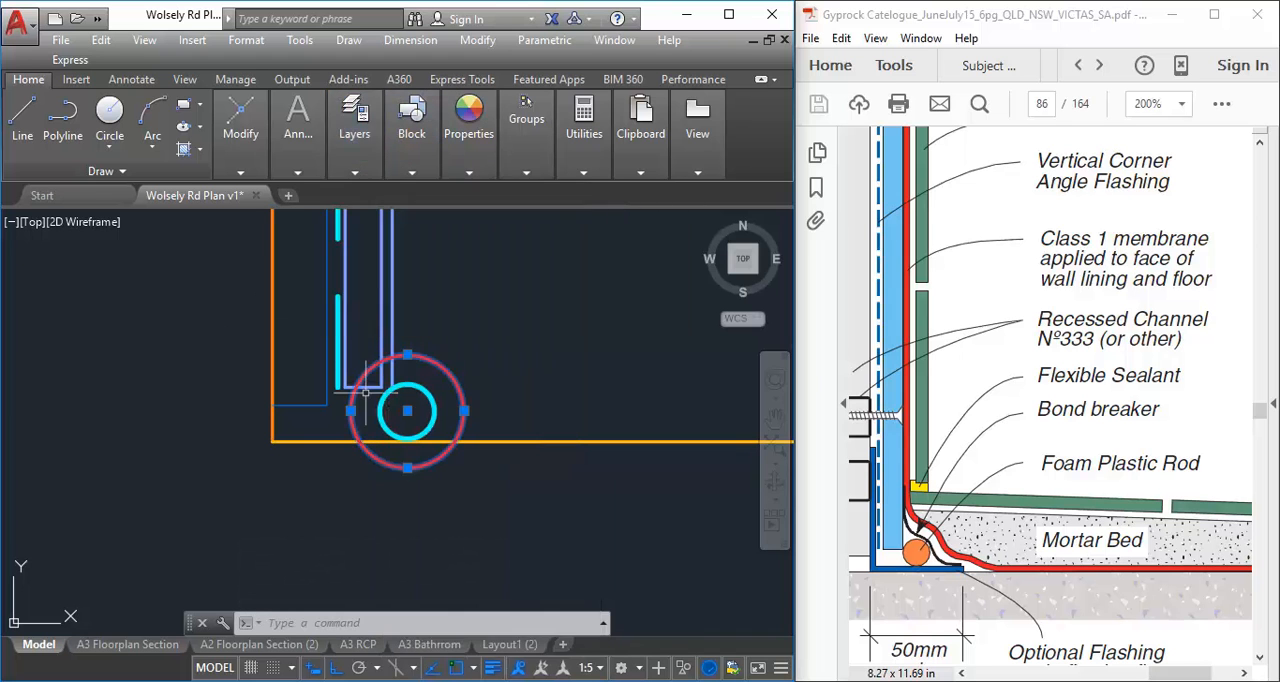
{"action": "key", "text": "Escape"}
{"action": "key", "text": "Escape"}
Move the vertical line just outside the wall lining's room-side face to the A-WALL-MEMBRANE layer
{"action": "middle_click_drag", "start_coordinate": [357, 407], "coordinate": [343, 489]}
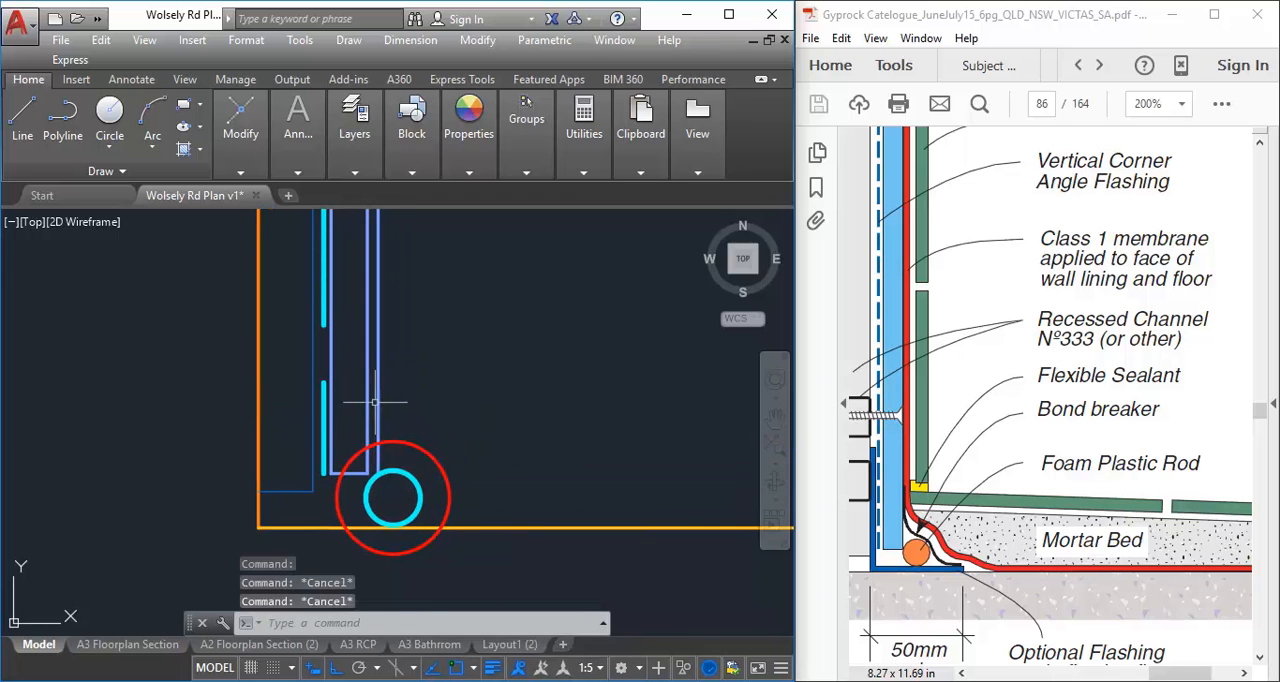
{"action": "left_click", "coordinate": [375, 402]}
{"action": "left_click", "coordinate": [390, 315]}
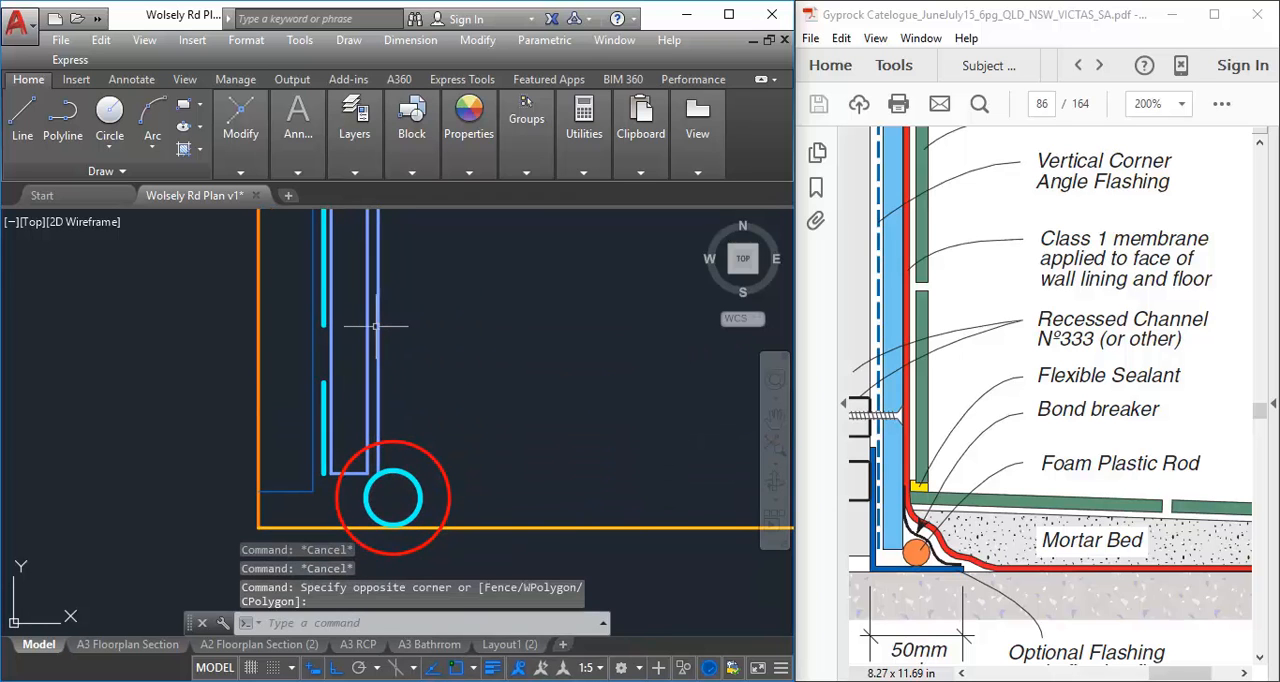
{"action": "left_click", "coordinate": [378, 310]}
{"action": "left_click", "coordinate": [354, 125]}
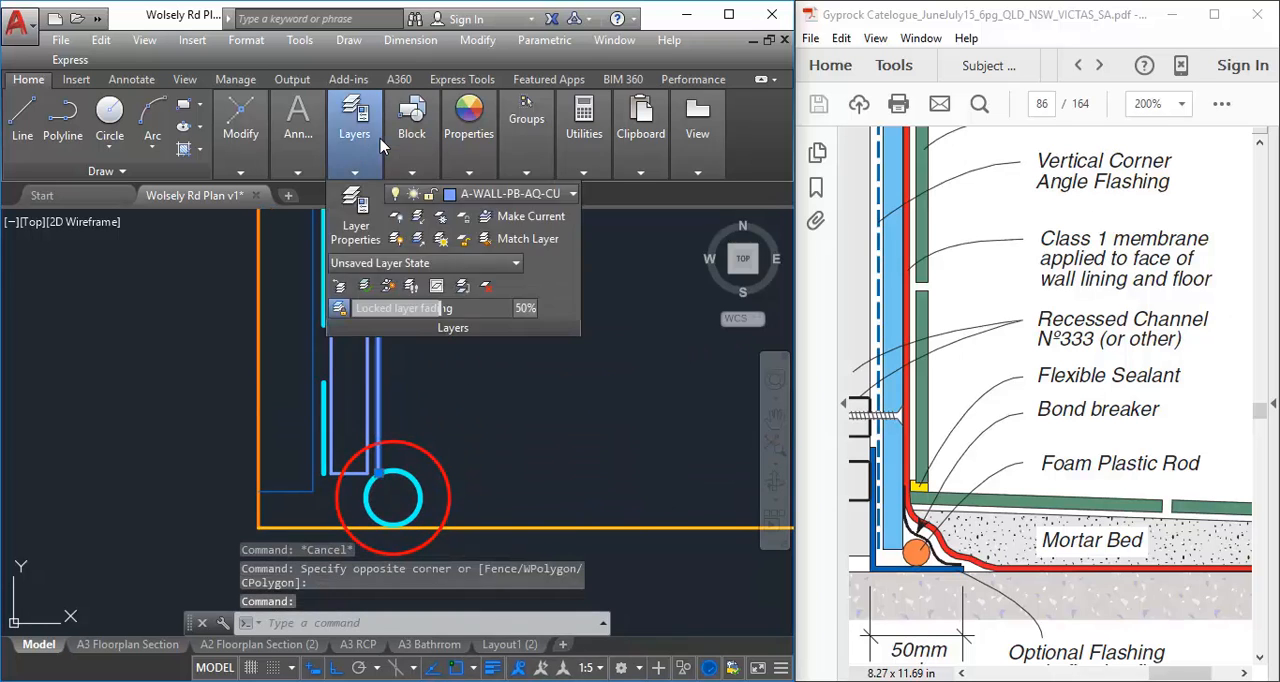
{"action": "left_click", "coordinate": [480, 194]}
{"action": "left_click", "coordinate": [517, 441]}
{"action": "key", "text": "Escape"}
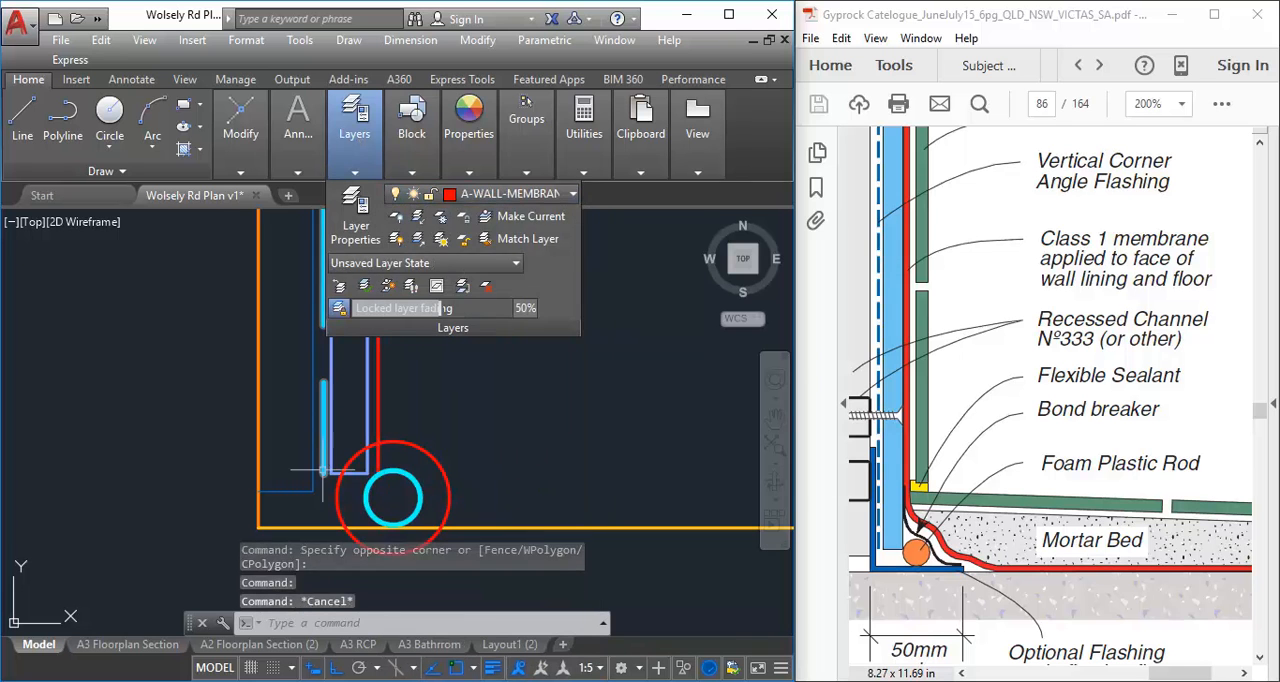
{"action": "key", "text": "Escape"}
Offset the red membrane circle outward by 3 mm
{"action": "scroll", "coordinate": [327, 443], "scroll_direction": "up", "scroll_amount": 2}
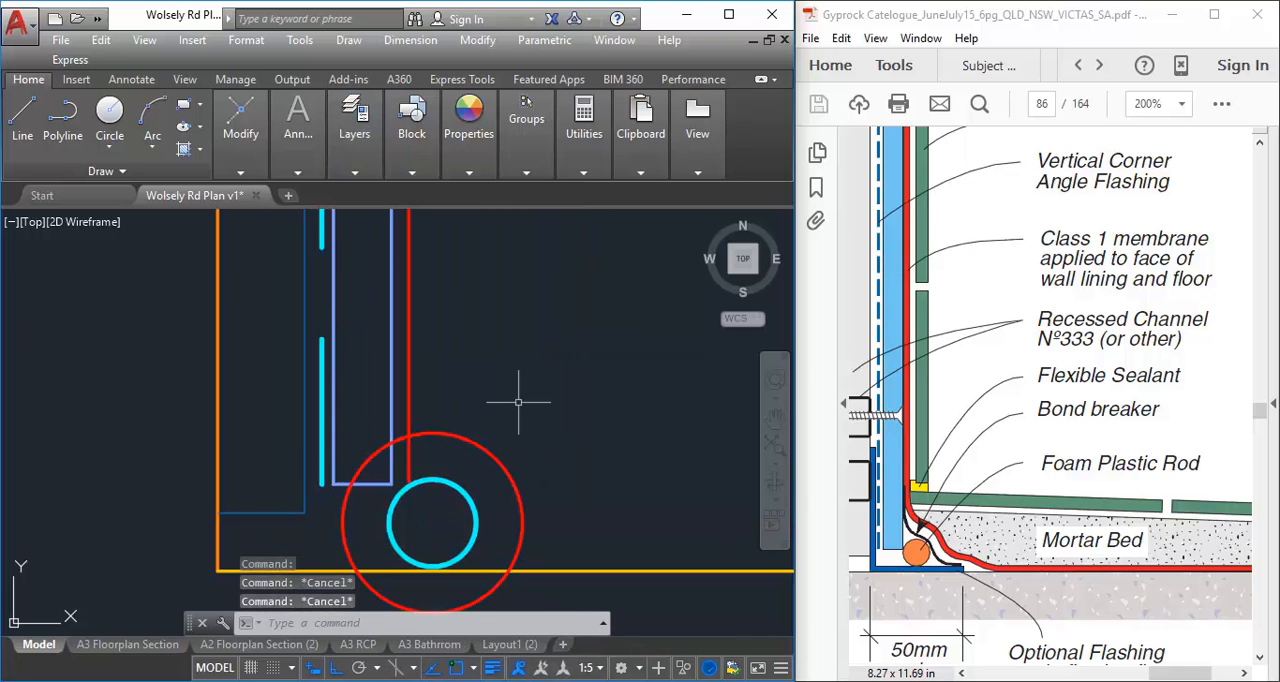
{"action": "middle_click_drag", "start_coordinate": [518, 402], "coordinate": [489, 399]}
{"action": "left_click", "coordinate": [241, 128]}
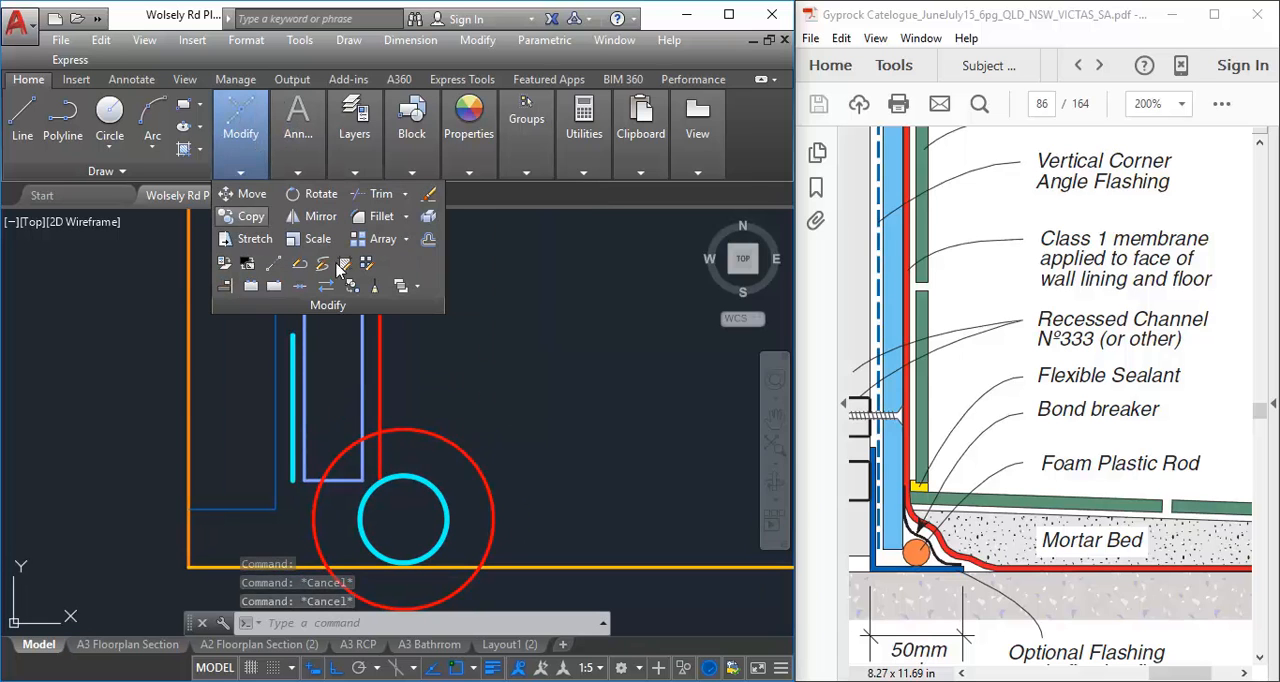
{"action": "left_click", "coordinate": [341, 266]}
{"action": "type", "text": "3"}
{"action": "key", "text": "Return"}
{"action": "left_click", "coordinate": [451, 441]}
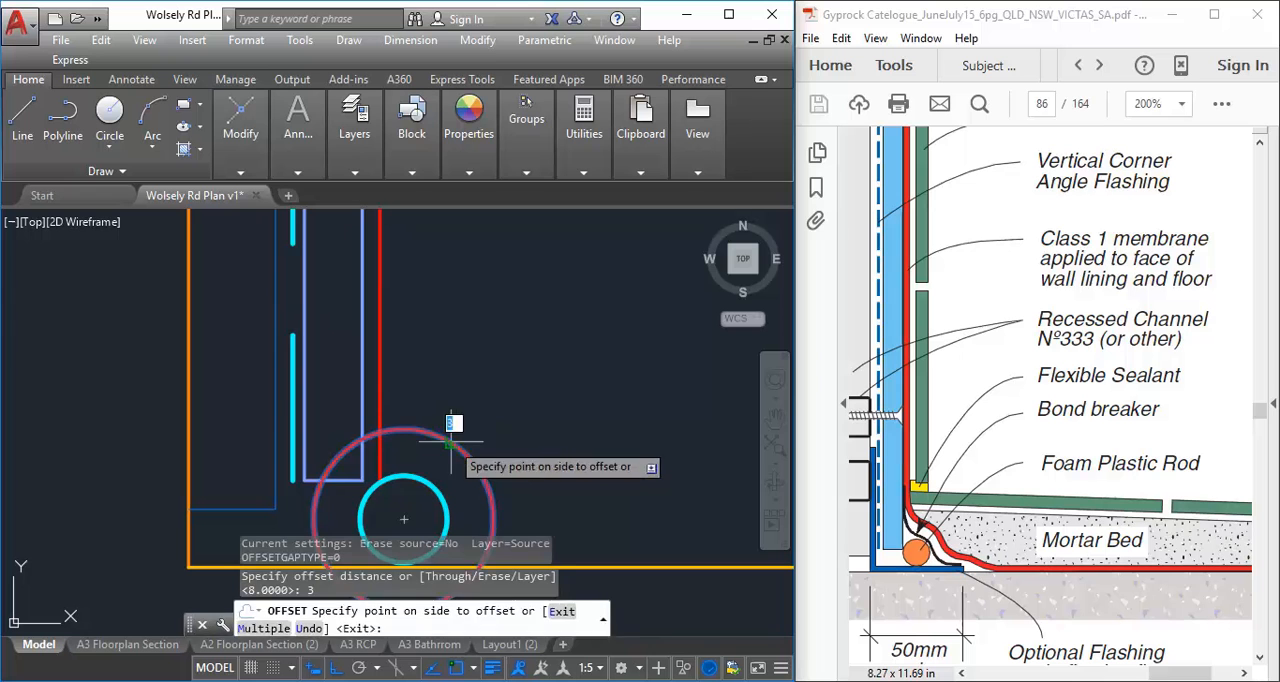
{"action": "left_click", "coordinate": [451, 441]}
{"action": "right_click", "coordinate": [506, 378]}
{"action": "left_click", "coordinate": [528, 386]}
Erase the outermost red membrane circle
{"action": "scroll", "coordinate": [426, 457], "scroll_direction": "down", "scroll_amount": 1}
{"action": "middle_click_drag", "start_coordinate": [426, 457], "coordinate": [427, 463]}
{"action": "scroll", "coordinate": [427, 463], "scroll_direction": "down", "scroll_amount": 3}
{"action": "scroll", "coordinate": [440, 449], "scroll_direction": "up", "scroll_amount": 3}
{"action": "middle_click_drag", "start_coordinate": [375, 495], "coordinate": [388, 427]}
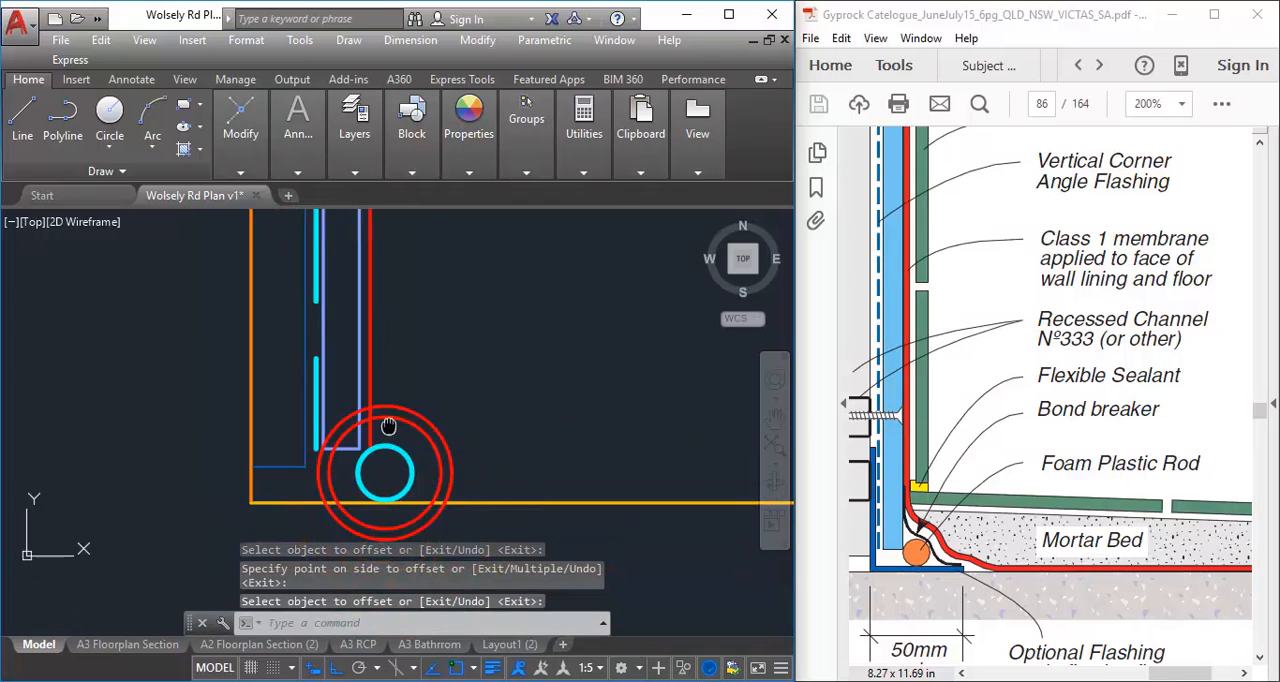
{"action": "scroll", "coordinate": [390, 440], "scroll_direction": "up", "scroll_amount": 2}
{"action": "scroll", "coordinate": [381, 442], "scroll_direction": "up", "scroll_amount": 3}
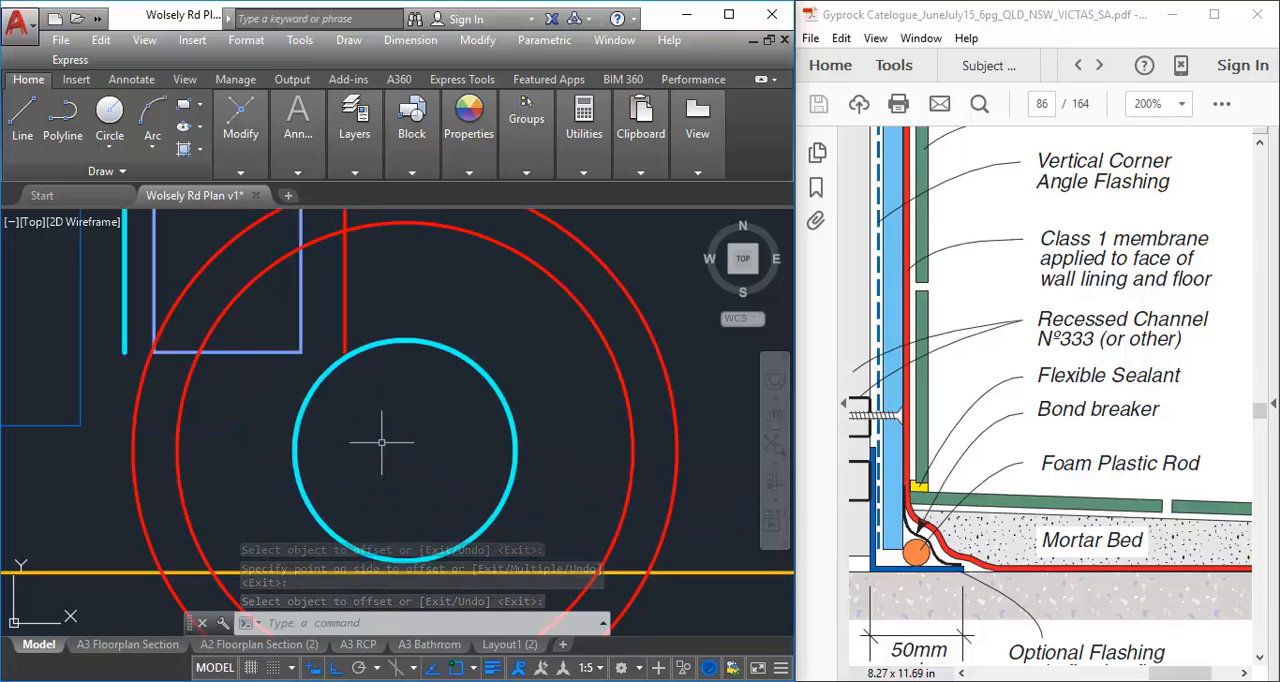
{"action": "scroll", "coordinate": [381, 442], "scroll_direction": "down", "scroll_amount": 2}
{"action": "left_click", "coordinate": [492, 304]}
{"action": "key", "text": "Delete"}
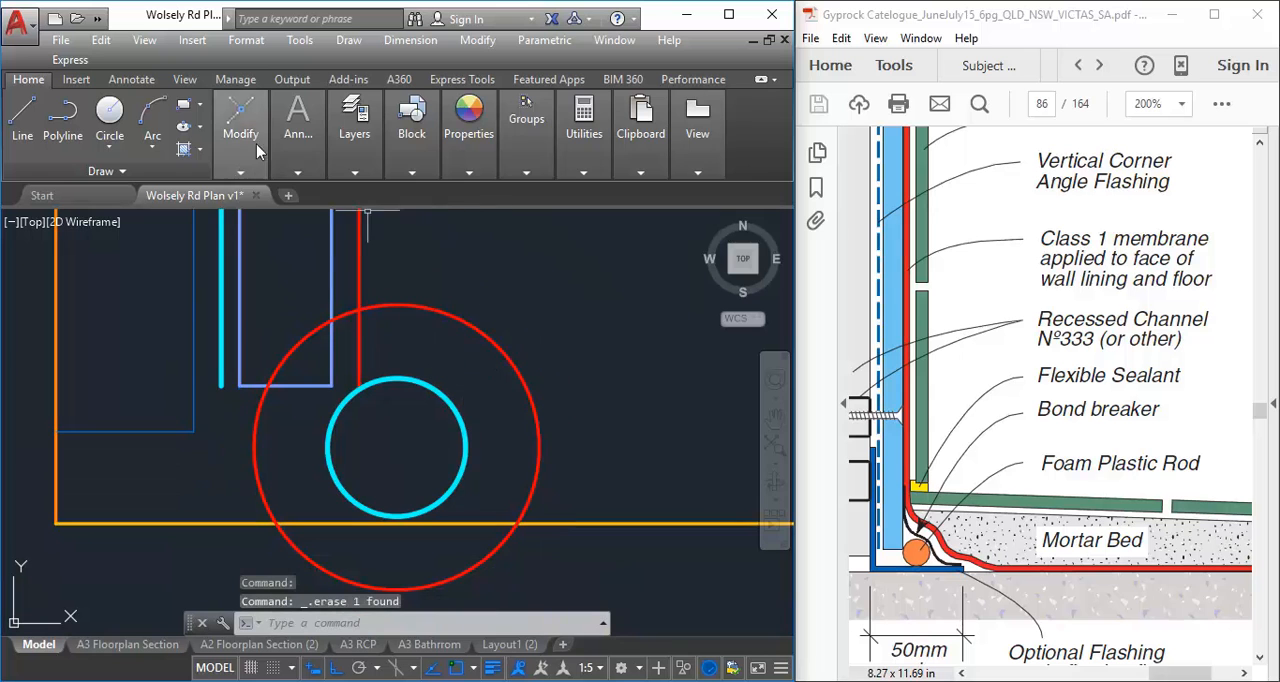
Offset the remaining red membrane circle inward by 3 mm
{"action": "mouse_move", "coordinate": [244, 144]}
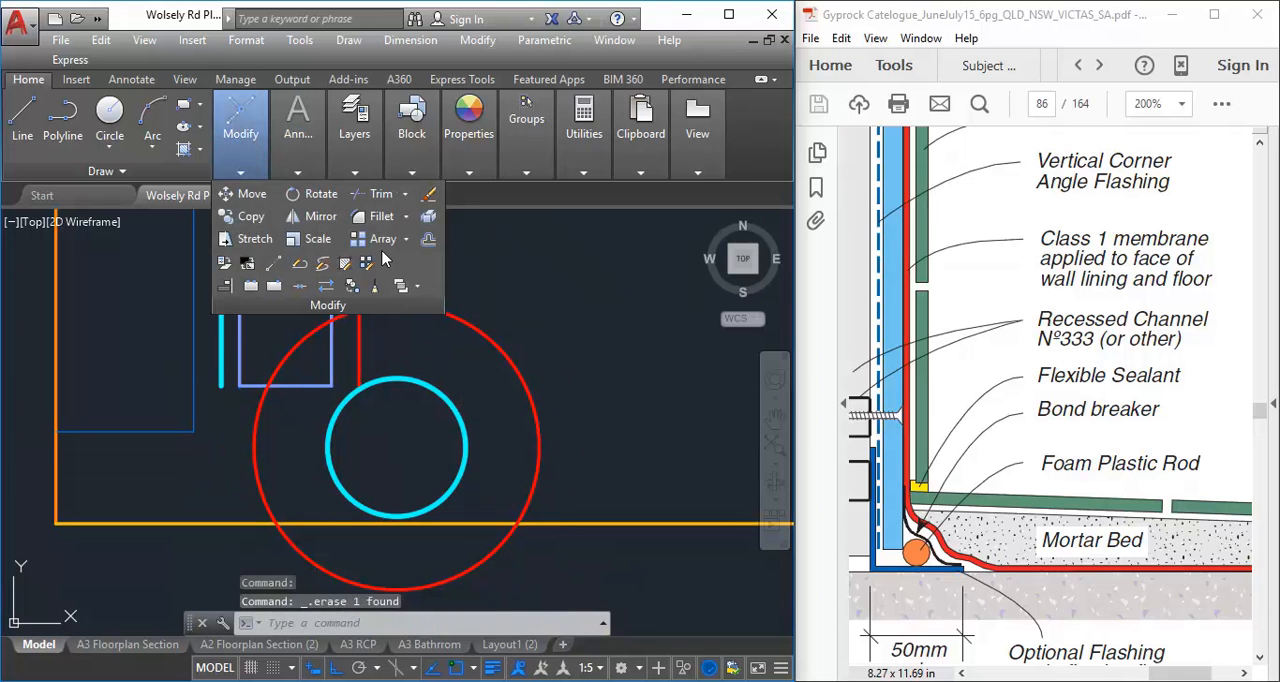
{"action": "left_click", "coordinate": [428, 238]}
{"action": "key", "text": "Return"}
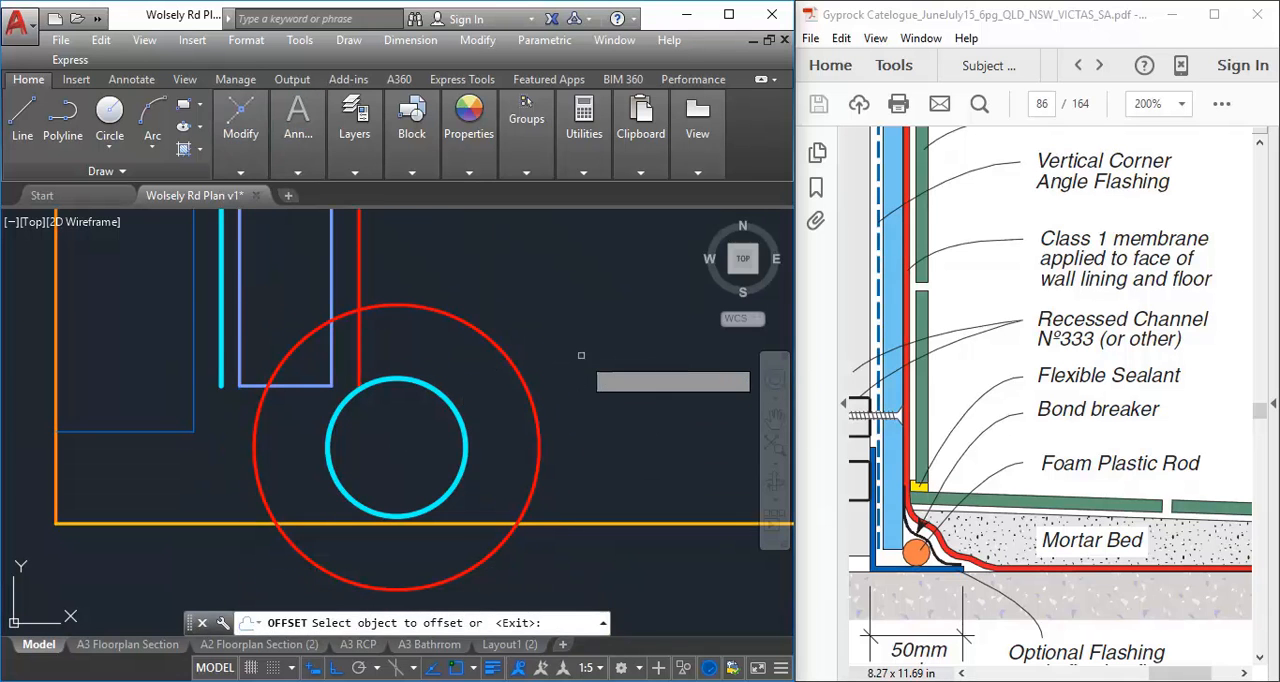
{"action": "left_click", "coordinate": [526, 375]}
{"action": "left_click", "coordinate": [470, 432]}
{"action": "right_click", "coordinate": [479, 372]}
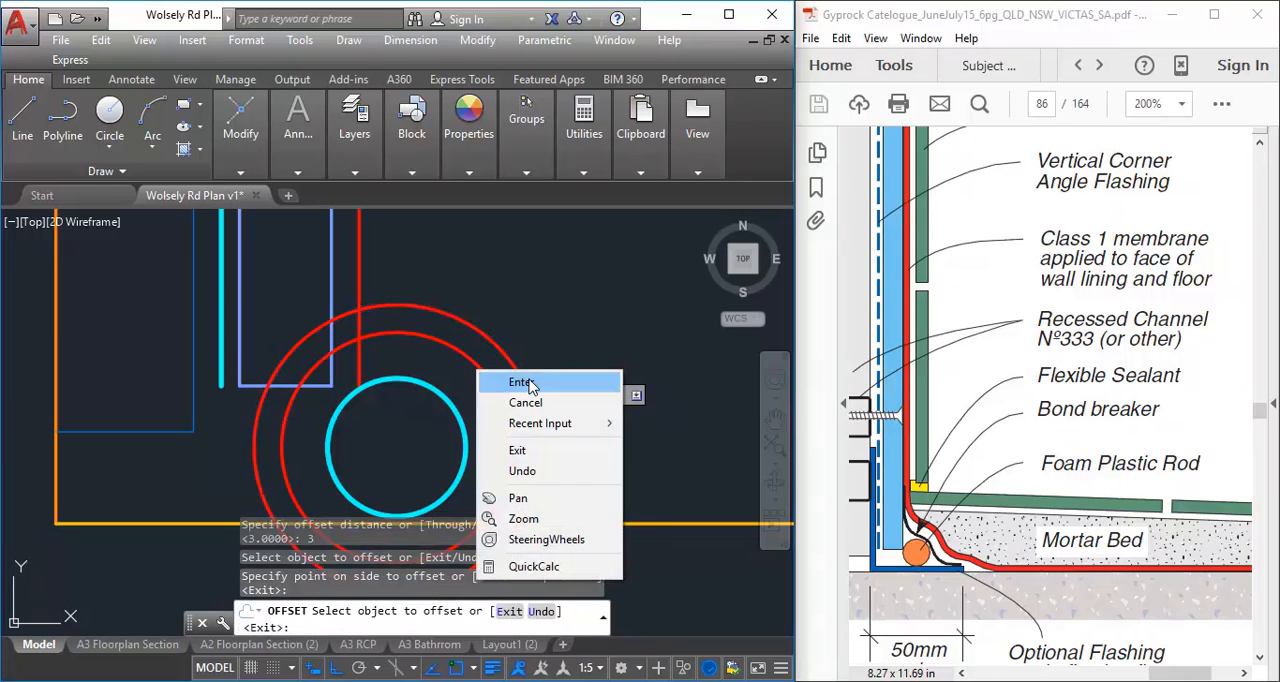
{"action": "left_click", "coordinate": [522, 382]}
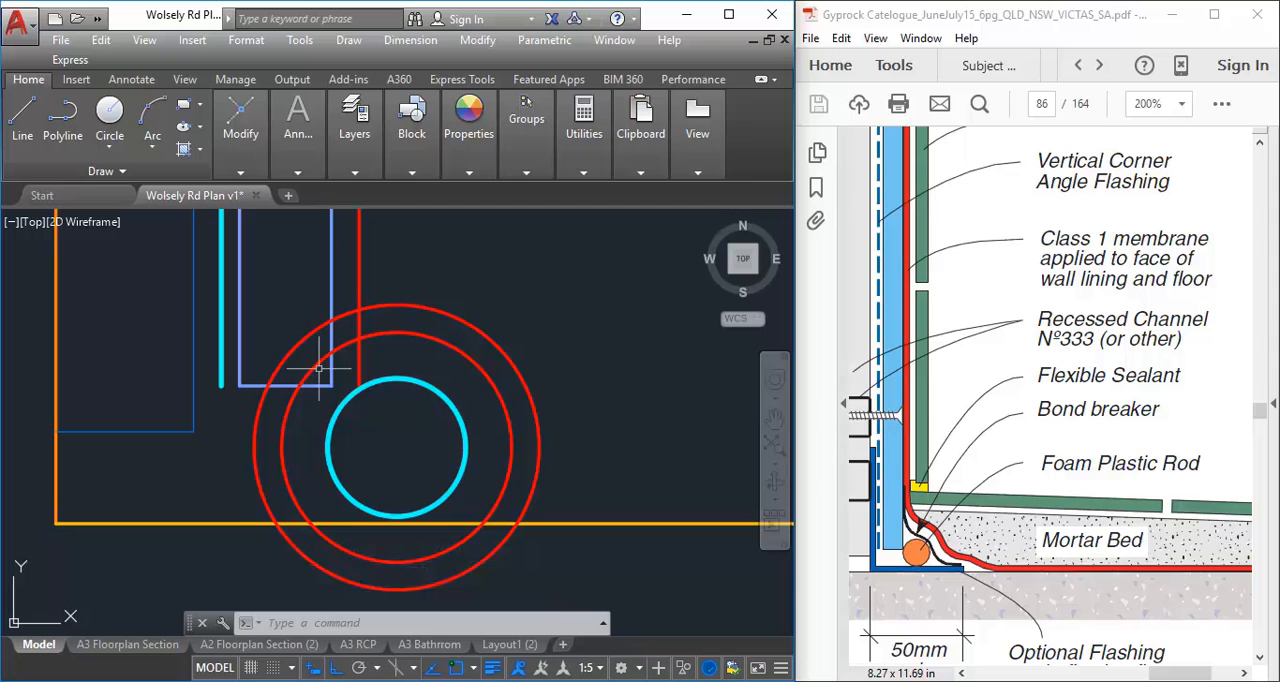
Trim both membrane circles against the lining's room-side edge and the floor line, keeping only the arcs over the foam rod on the room side
{"action": "scroll", "coordinate": [310, 380], "scroll_direction": "down", "scroll_amount": 2}
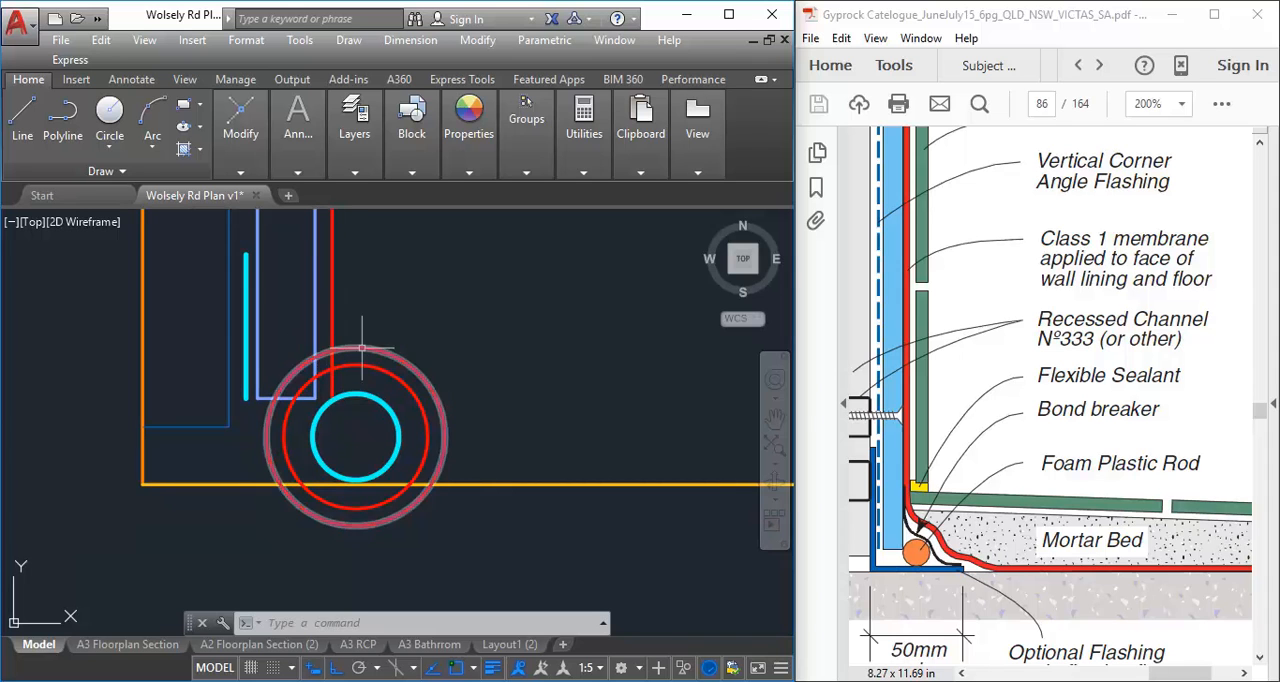
{"action": "middle_click_drag", "start_coordinate": [329, 318], "coordinate": [316, 353]}
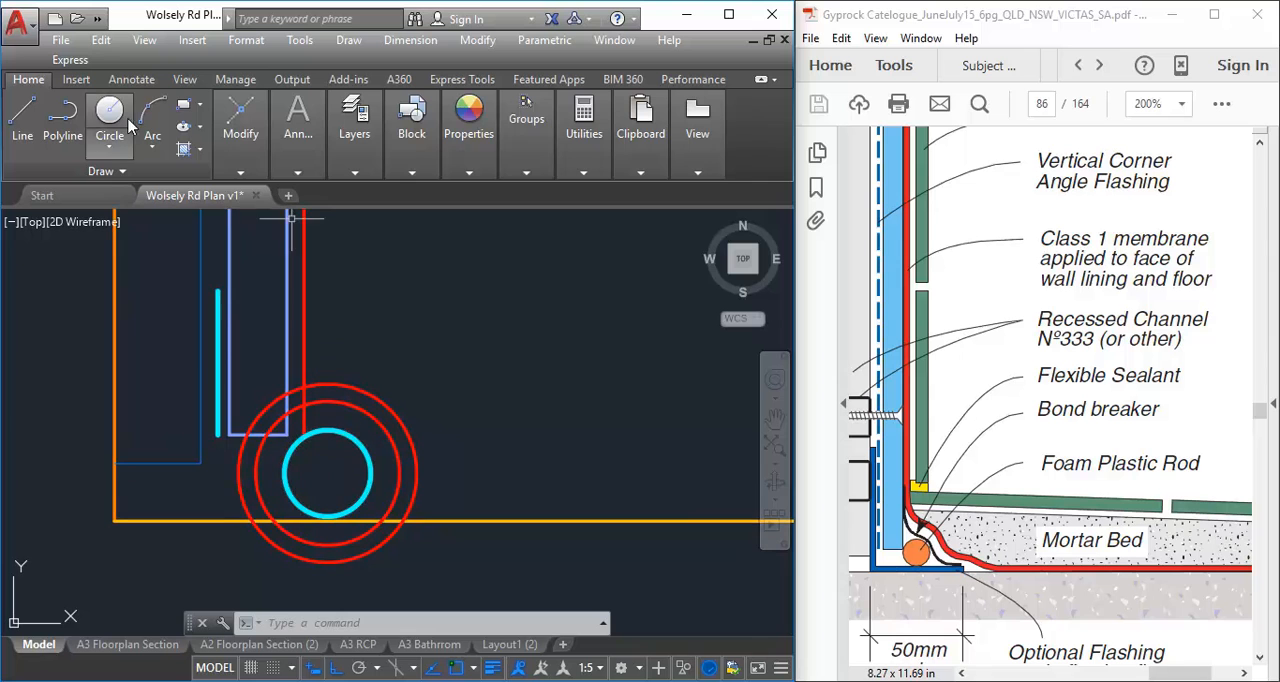
{"action": "mouse_move", "coordinate": [298, 125]}
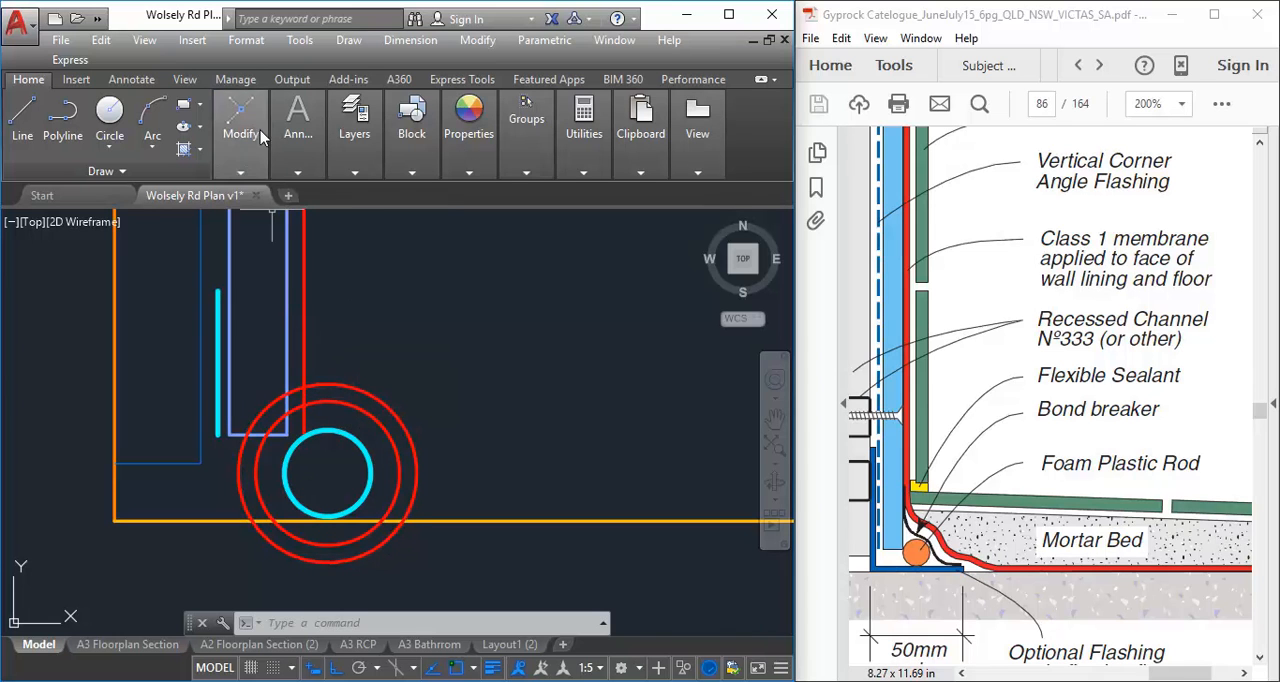
{"action": "mouse_move", "coordinate": [240, 125]}
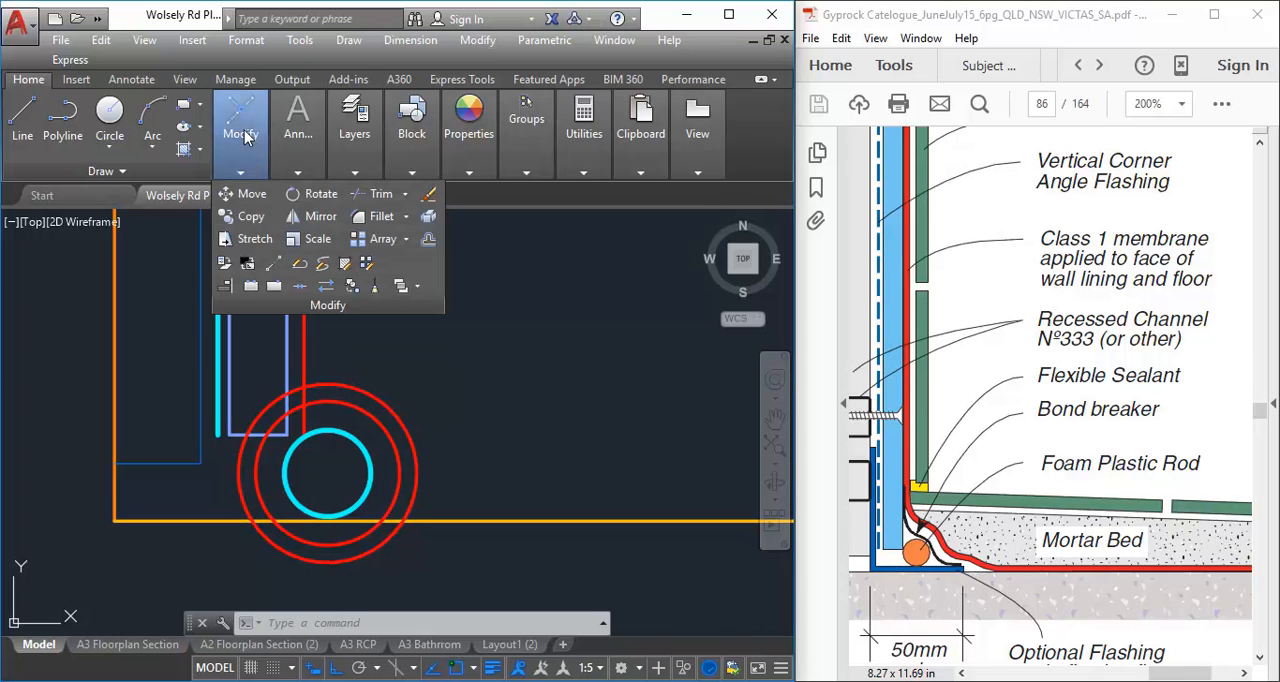
{"action": "left_click", "coordinate": [379, 199]}
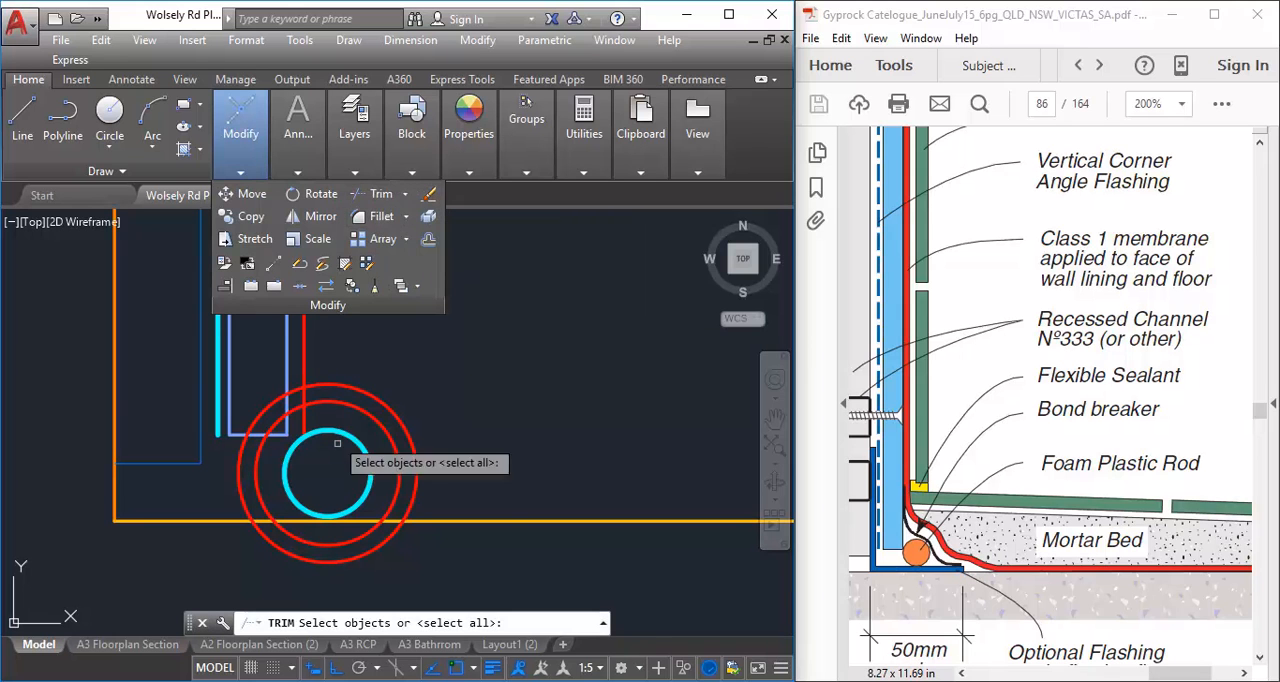
{"action": "left_click", "coordinate": [288, 322]}
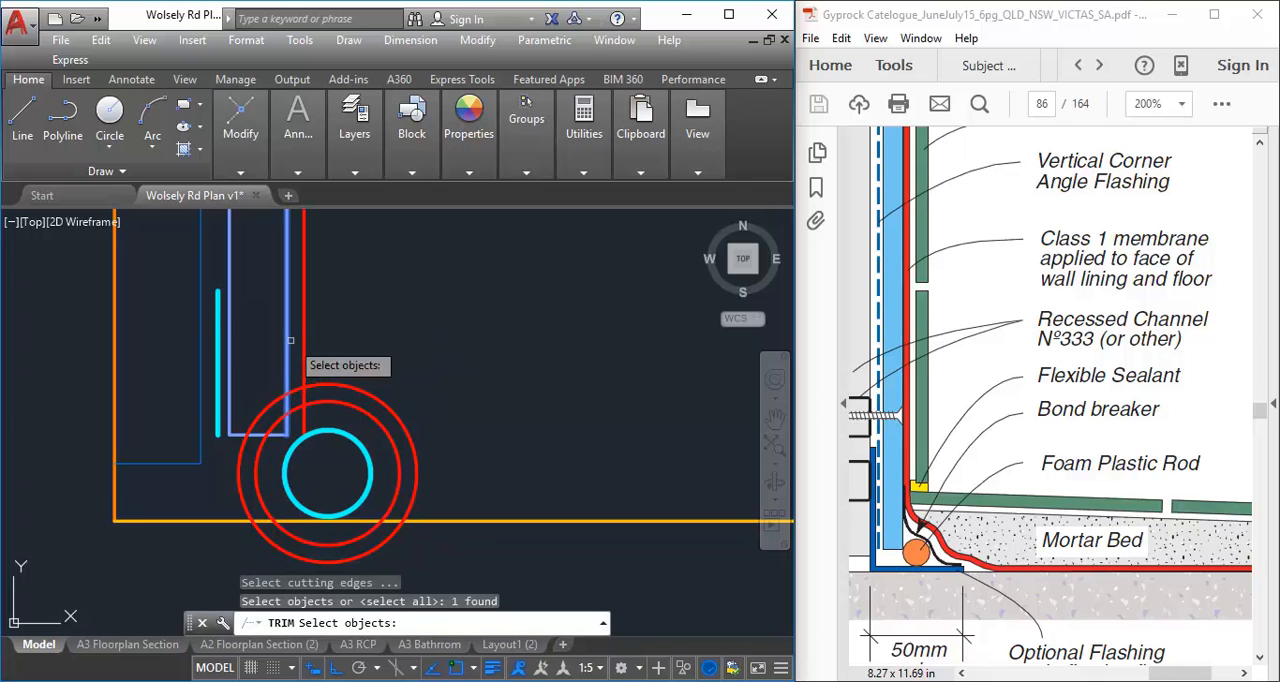
{"action": "left_click", "coordinate": [453, 522]}
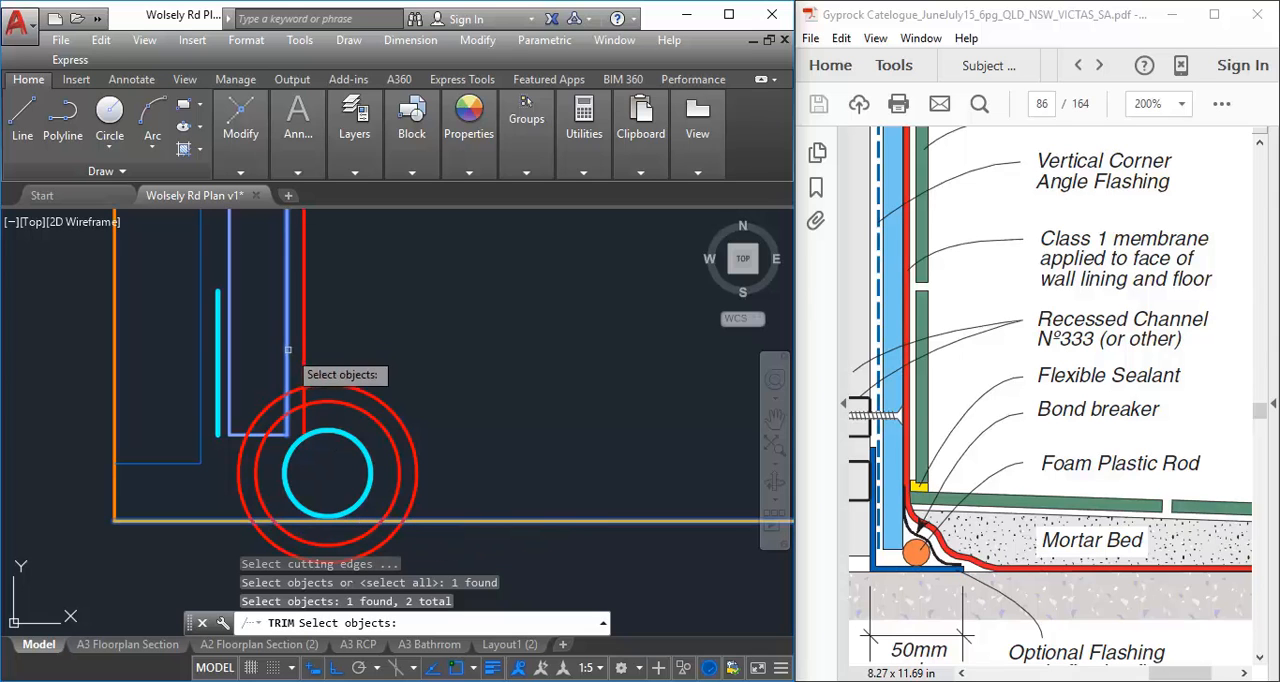
{"action": "middle_click_drag", "start_coordinate": [217, 348], "coordinate": [223, 312]}
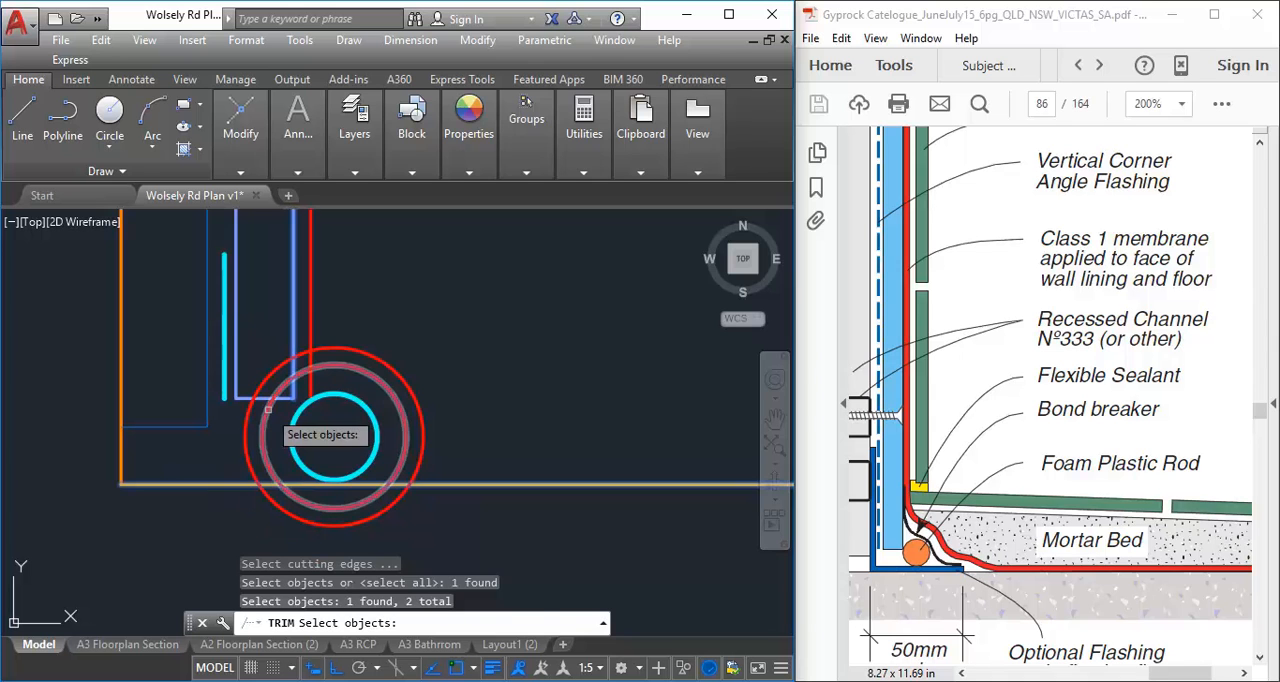
{"action": "key", "text": "Return"}
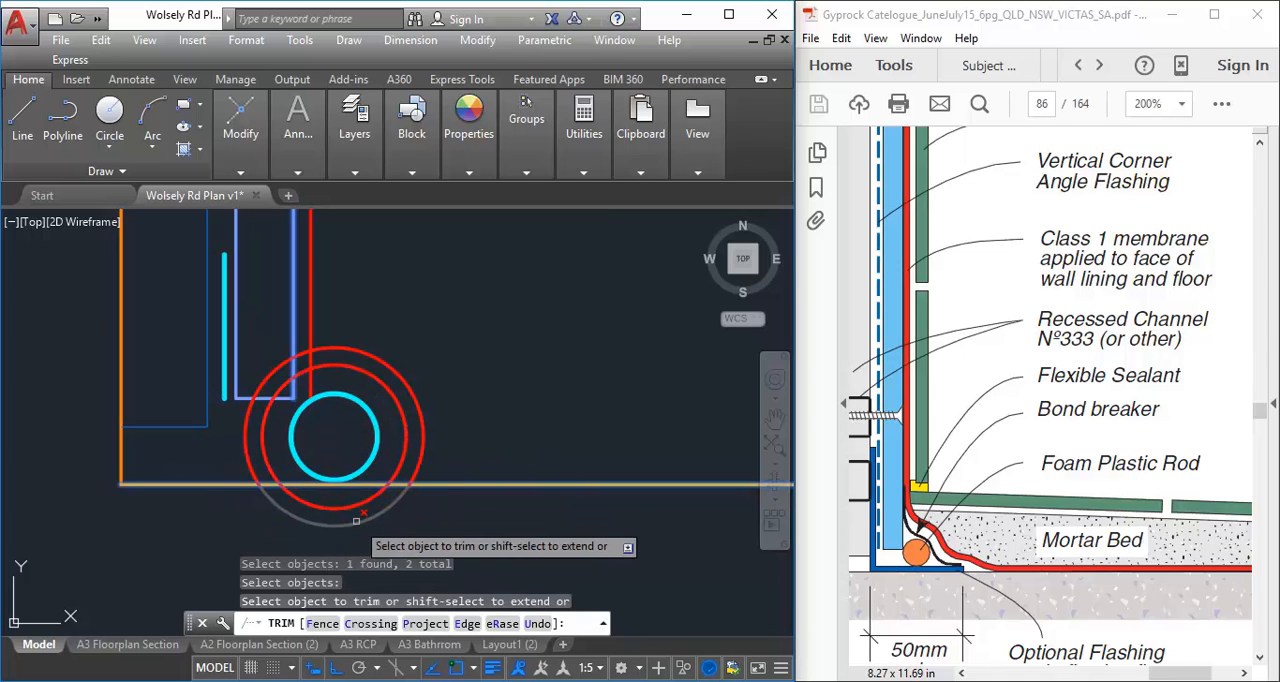
{"action": "left_click", "coordinate": [356, 518]}
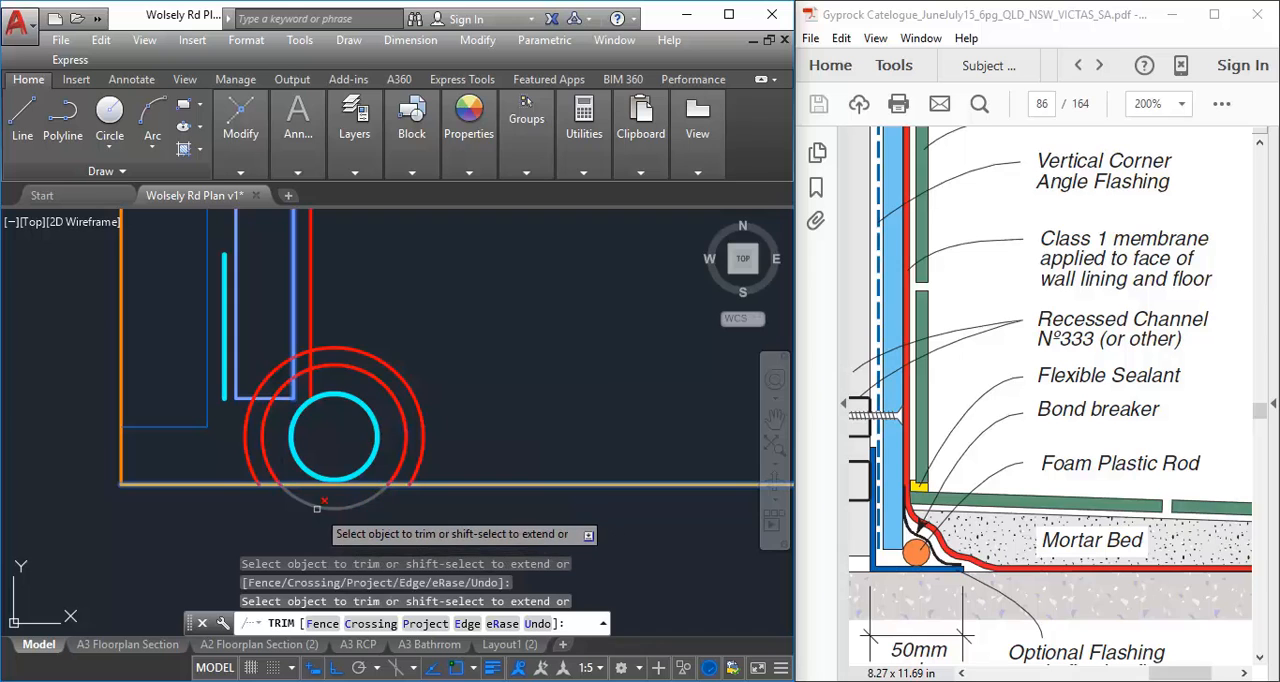
{"action": "left_click", "coordinate": [317, 507]}
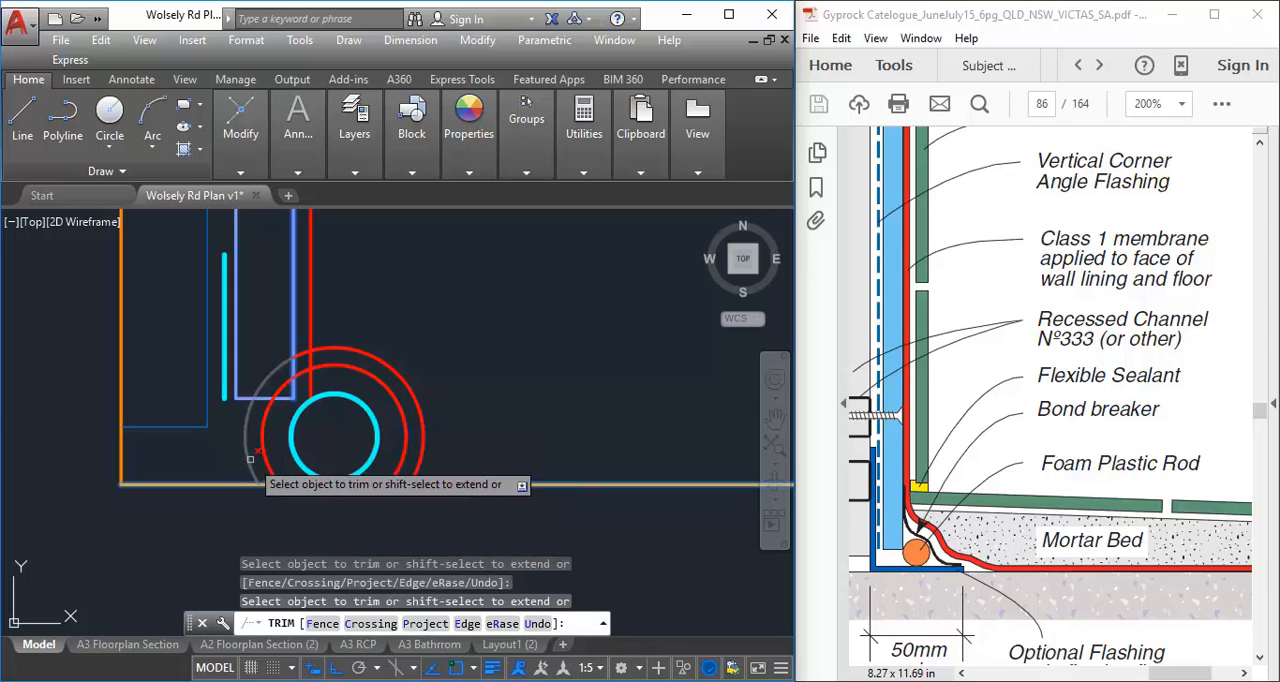
{"action": "left_click", "coordinate": [247, 459]}
{"action": "left_click", "coordinate": [268, 461]}
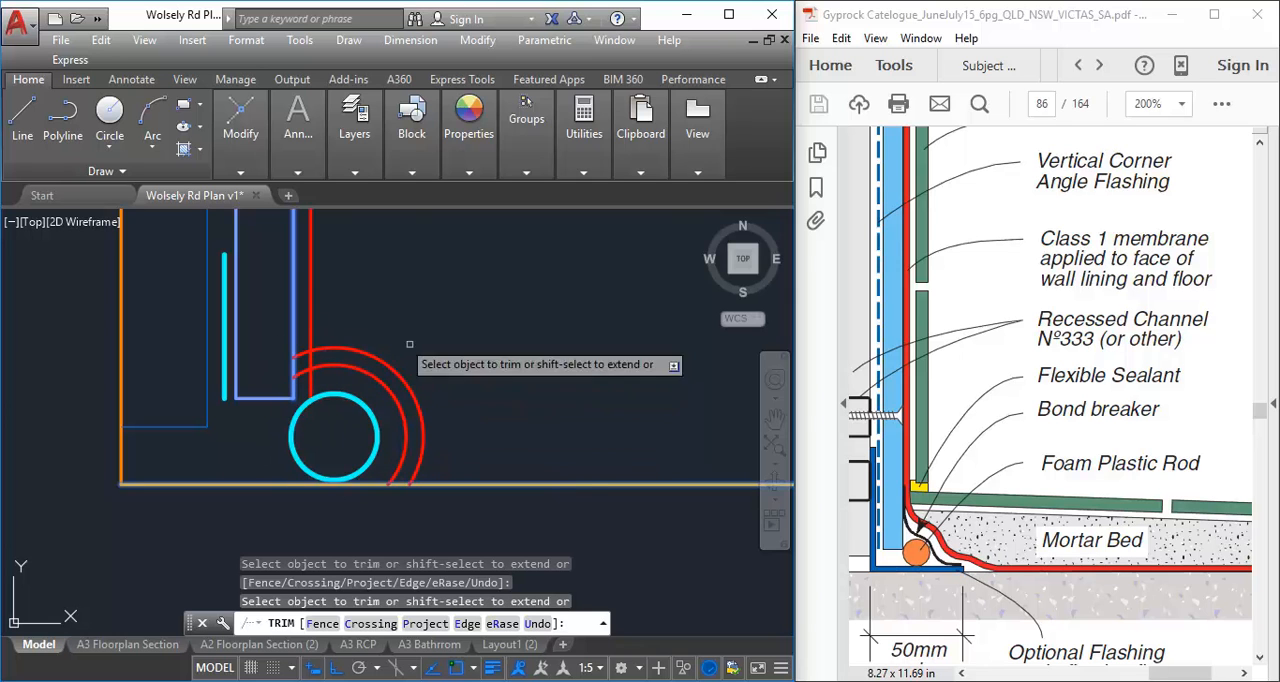
{"action": "right_click", "coordinate": [399, 276]}
{"action": "left_click", "coordinate": [433, 292]}
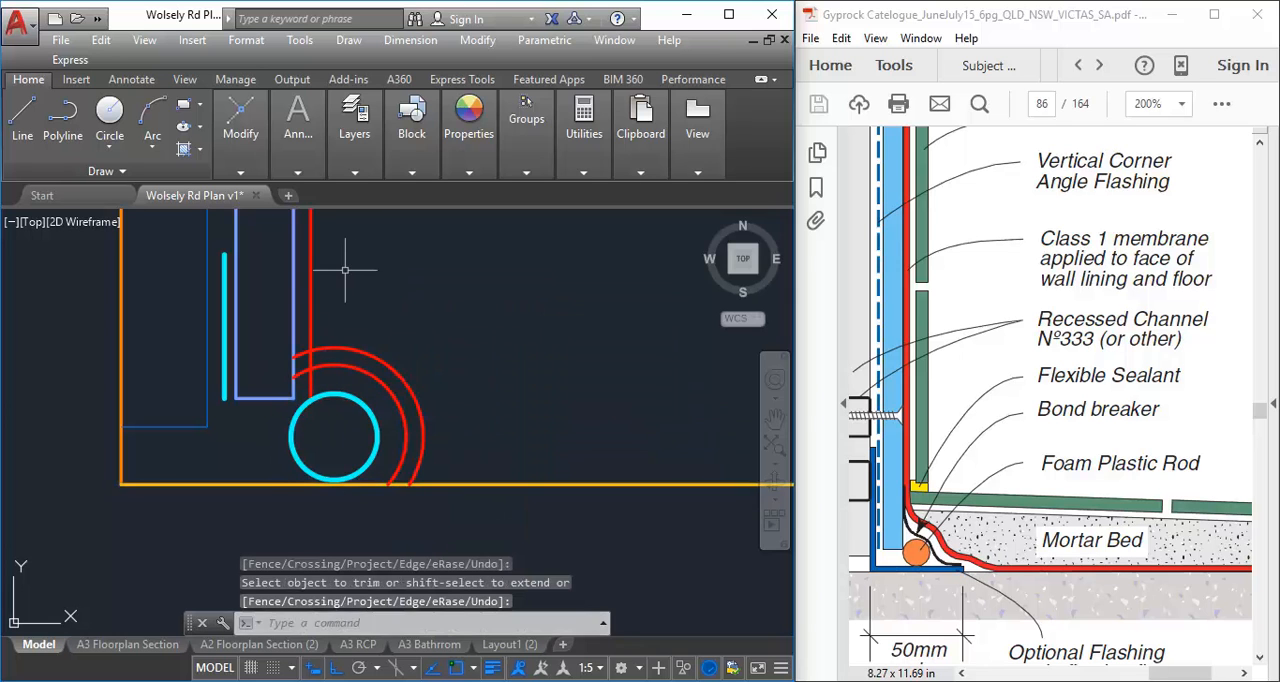
{"action": "scroll", "coordinate": [348, 272], "scroll_direction": "up", "scroll_amount": 2}
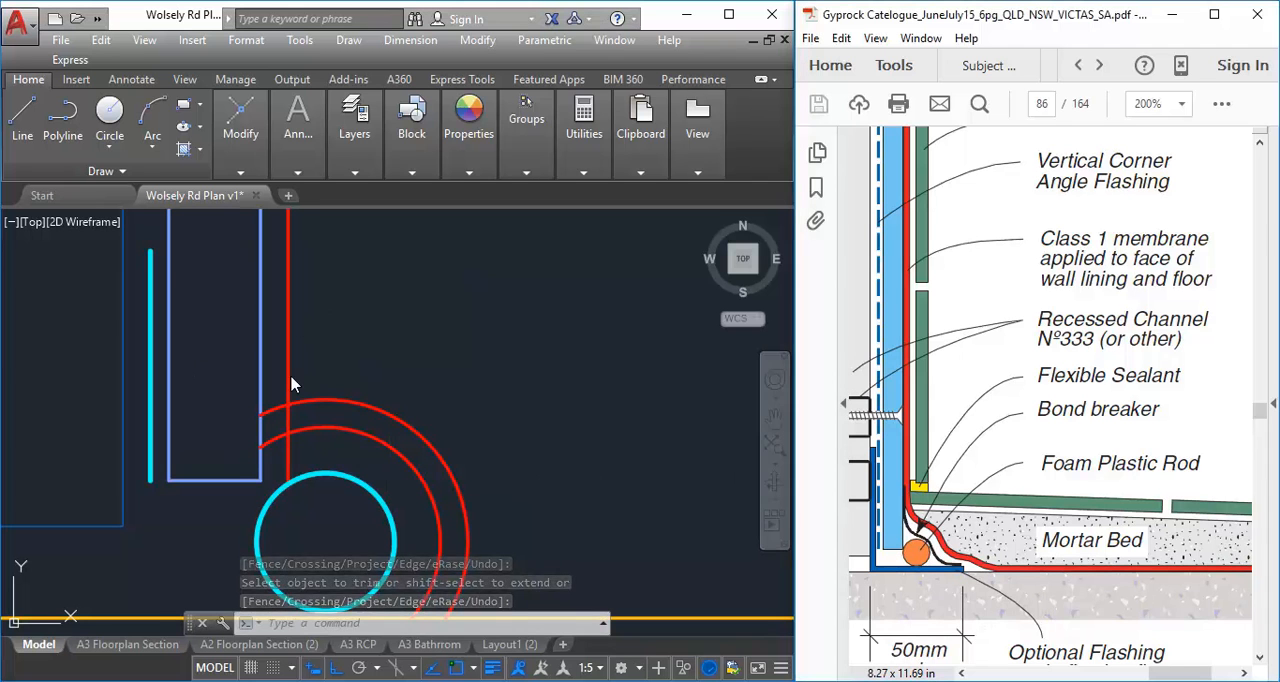
{"action": "middle_click_drag", "start_coordinate": [384, 355], "coordinate": [337, 351]}
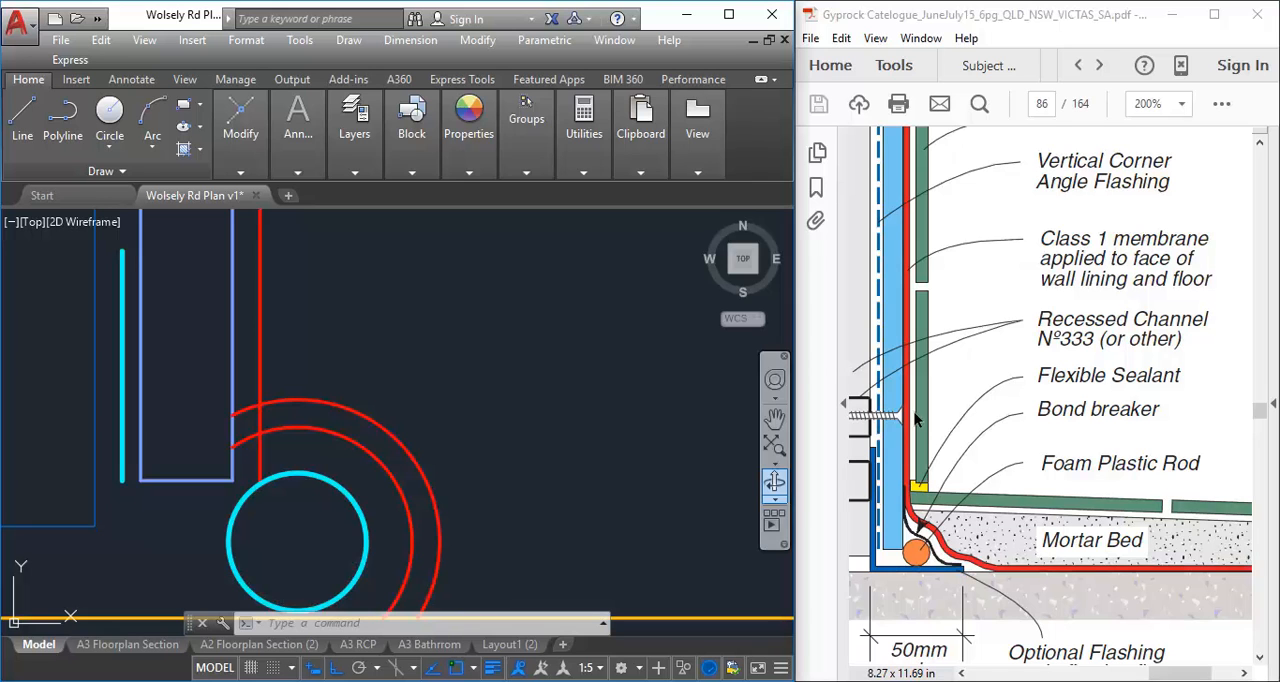
{"action": "scroll", "coordinate": [370, 400], "scroll_direction": "down", "scroll_amount": 2}
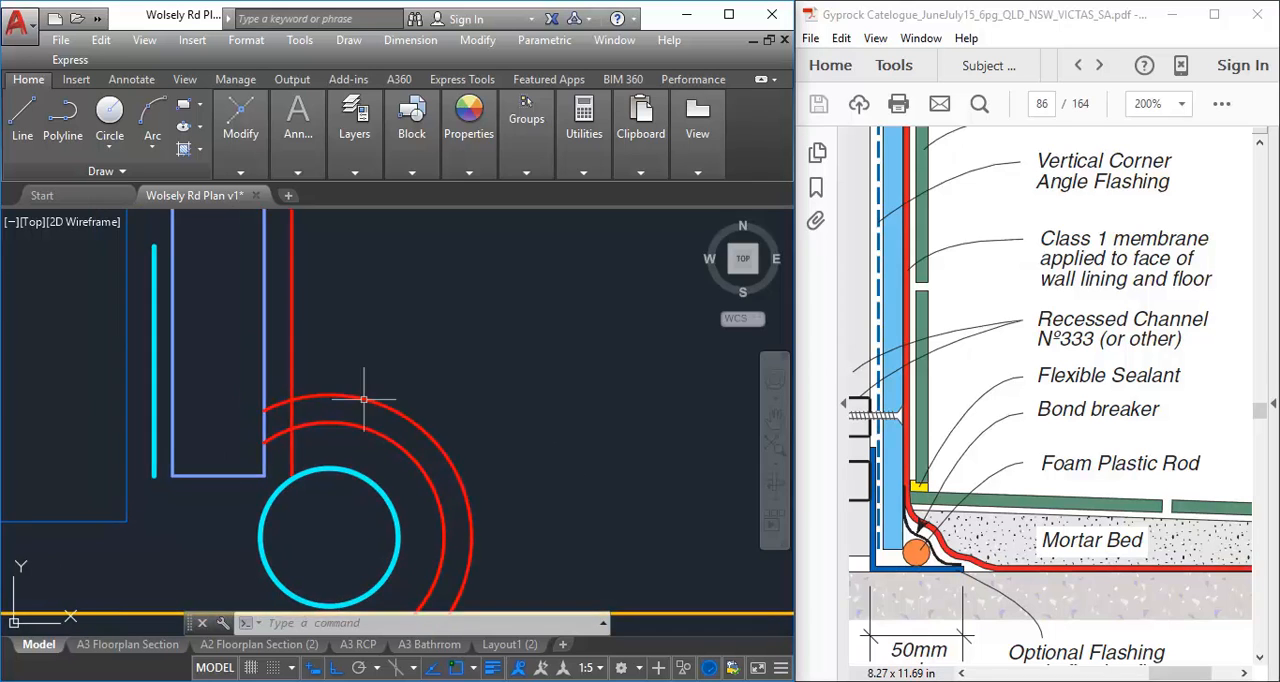
Check the radius of the outer membrane arc in its object properties
{"action": "left_click", "coordinate": [374, 400]}
{"action": "scroll", "coordinate": [385, 390], "scroll_direction": "up", "scroll_amount": 2}
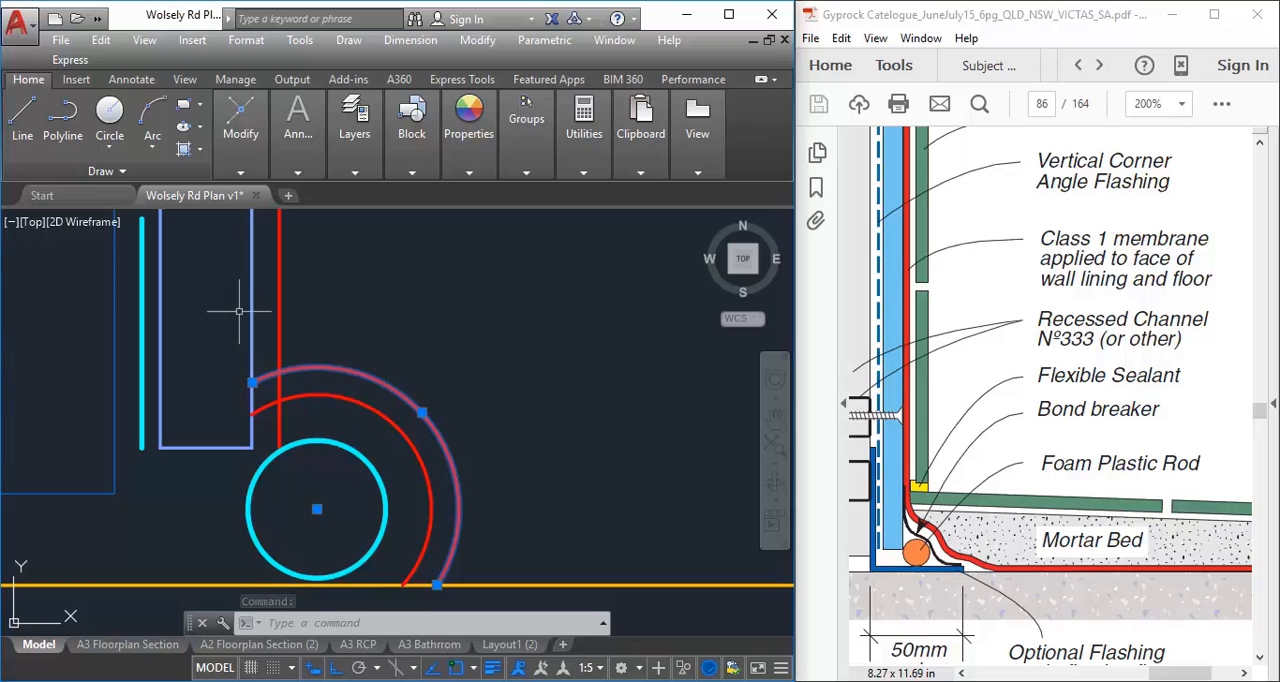
{"action": "right_click", "coordinate": [366, 341]}
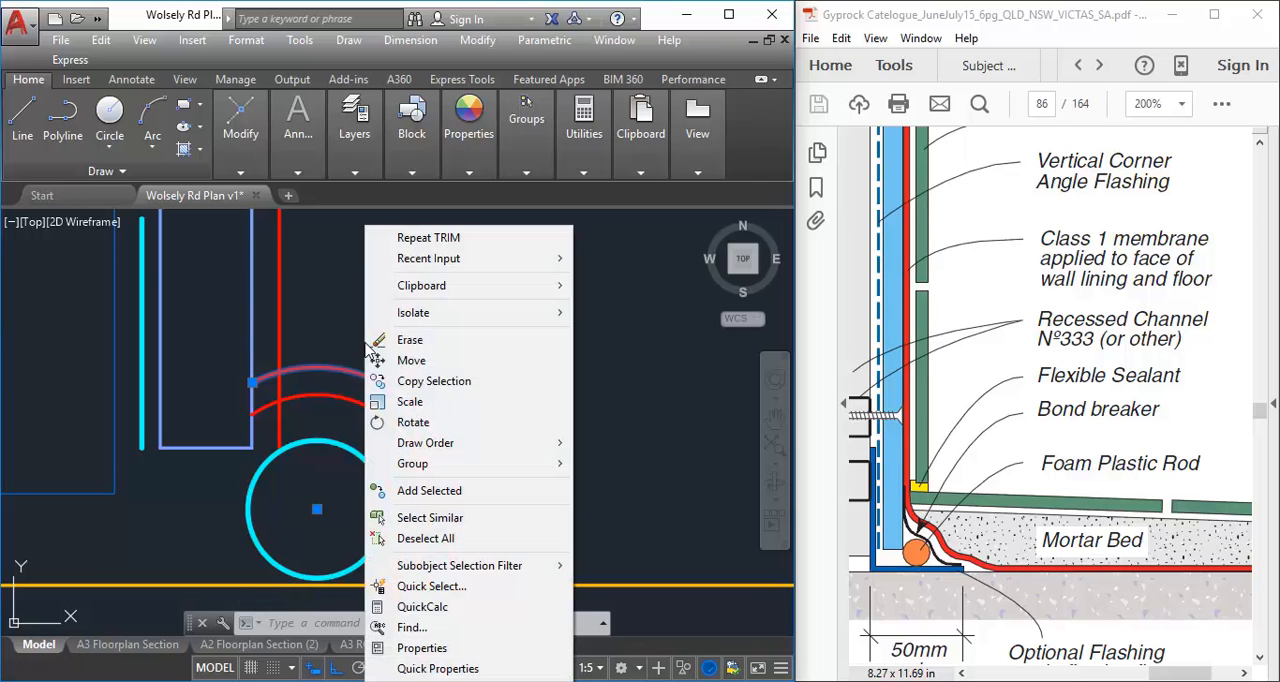
{"action": "left_click", "coordinate": [420, 649]}
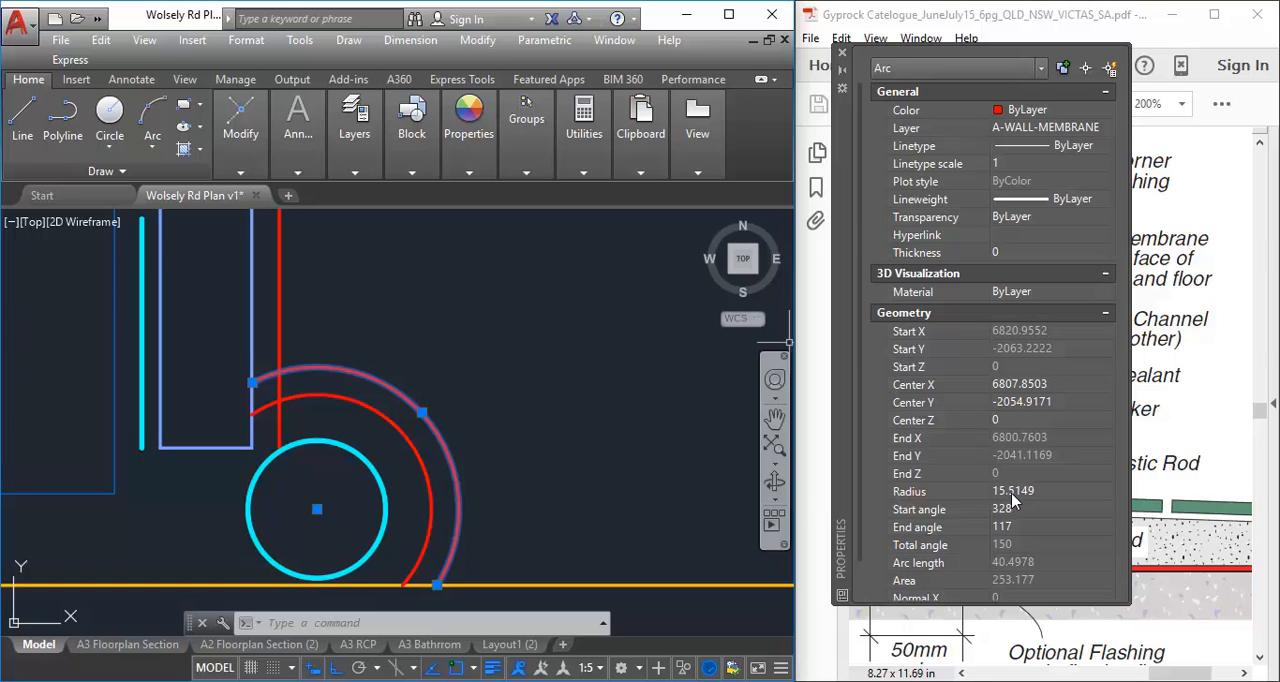
{"action": "left_click", "coordinate": [843, 54]}
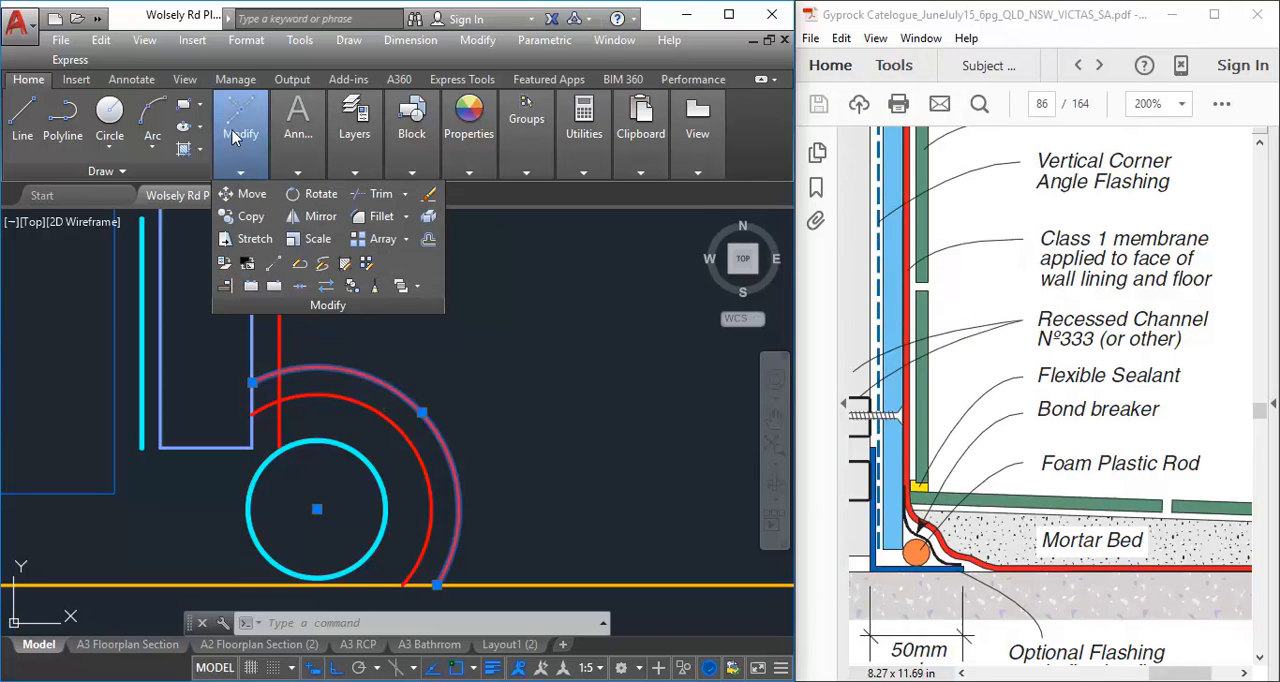
Try a 15 mm radius fillet between the outer membrane arc and the vertical membrane line, and undo it
{"action": "mouse_move", "coordinate": [250, 130]}
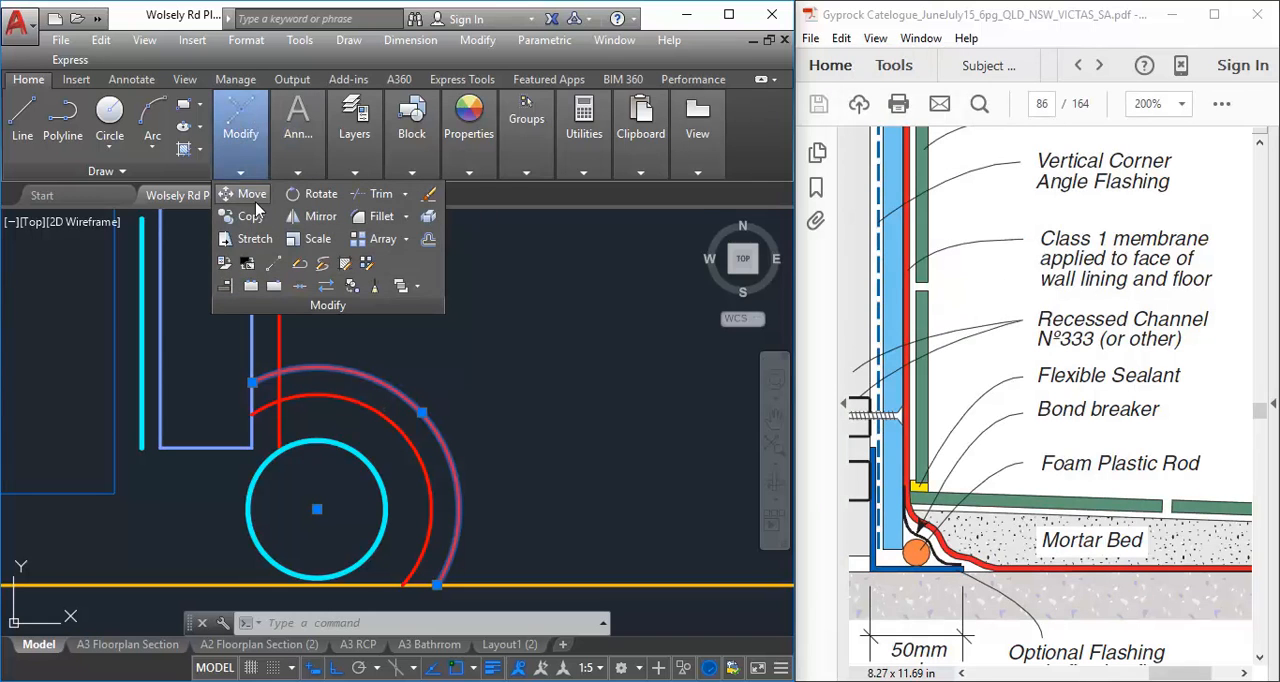
{"action": "left_click", "coordinate": [376, 216]}
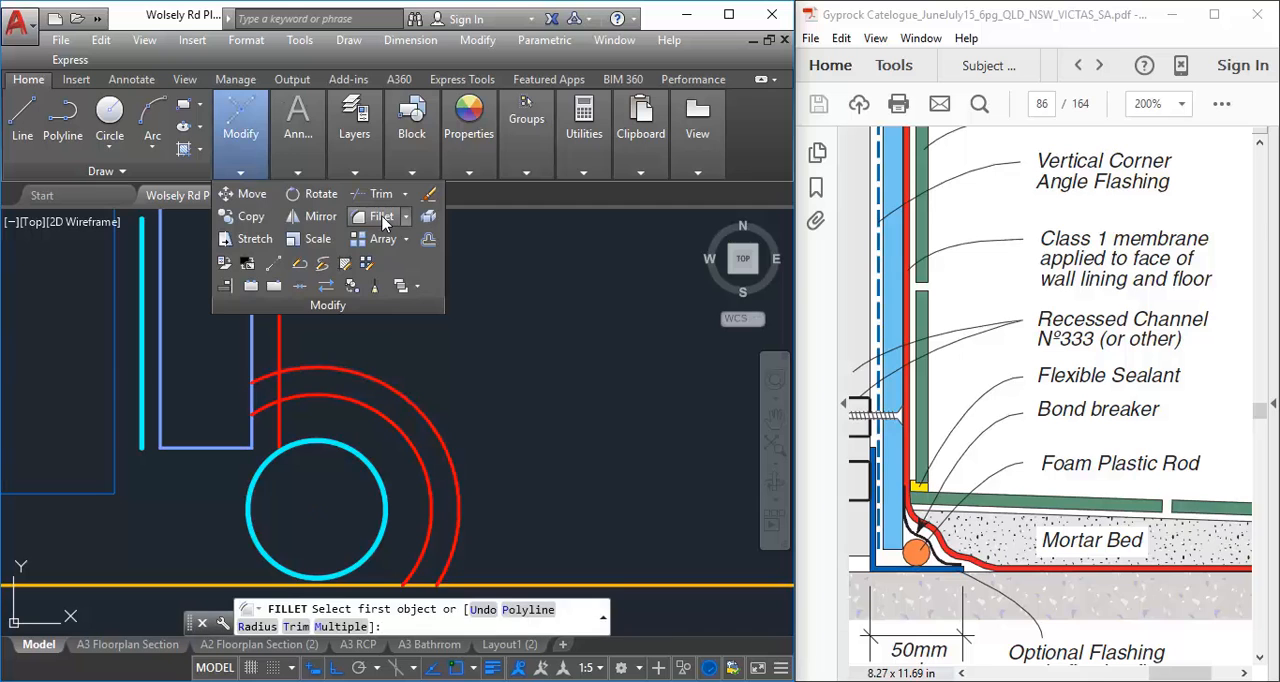
{"action": "left_click", "coordinate": [257, 627]}
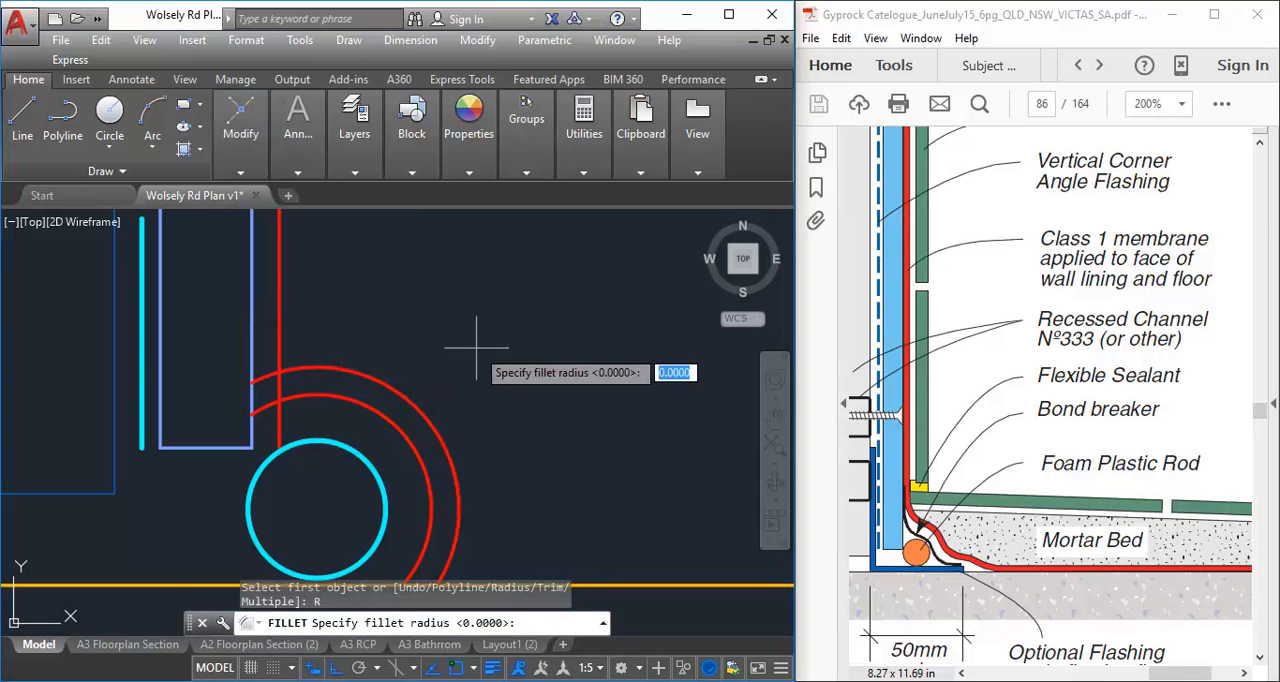
{"action": "type", "text": "15"}
{"action": "key", "text": "Return"}
{"action": "scroll", "coordinate": [477, 355], "scroll_direction": "down", "scroll_amount": 2}
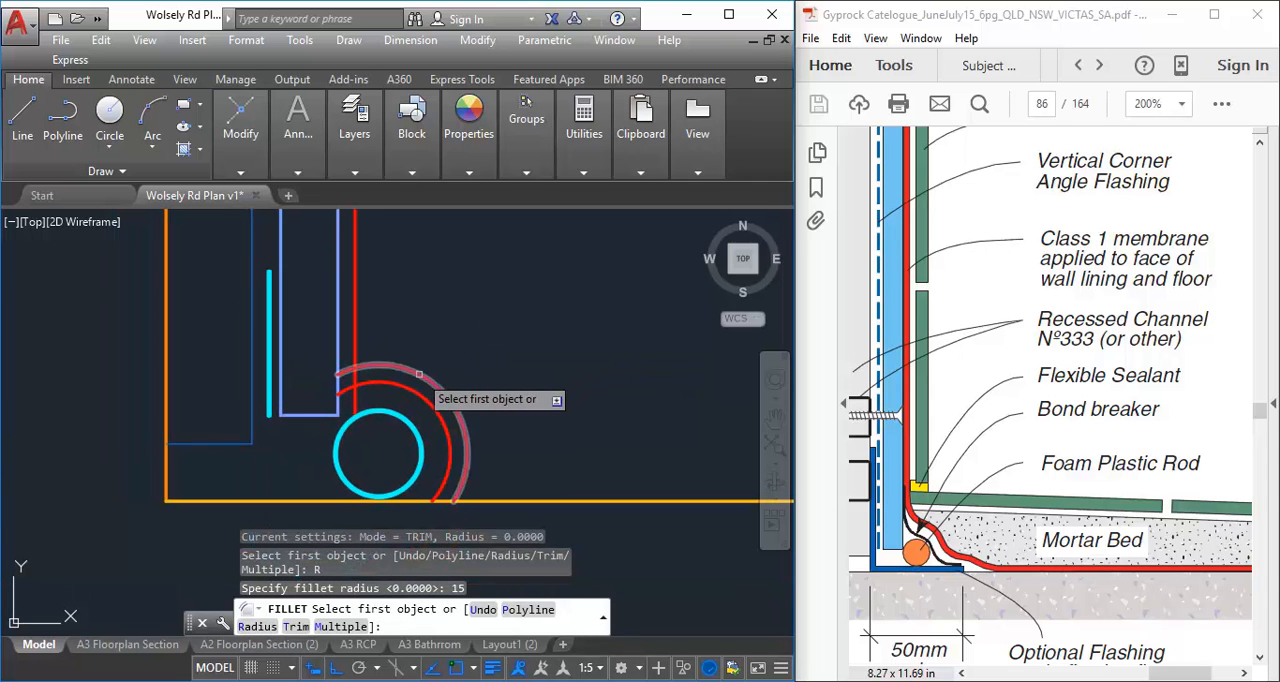
{"action": "left_click", "coordinate": [419, 374]}
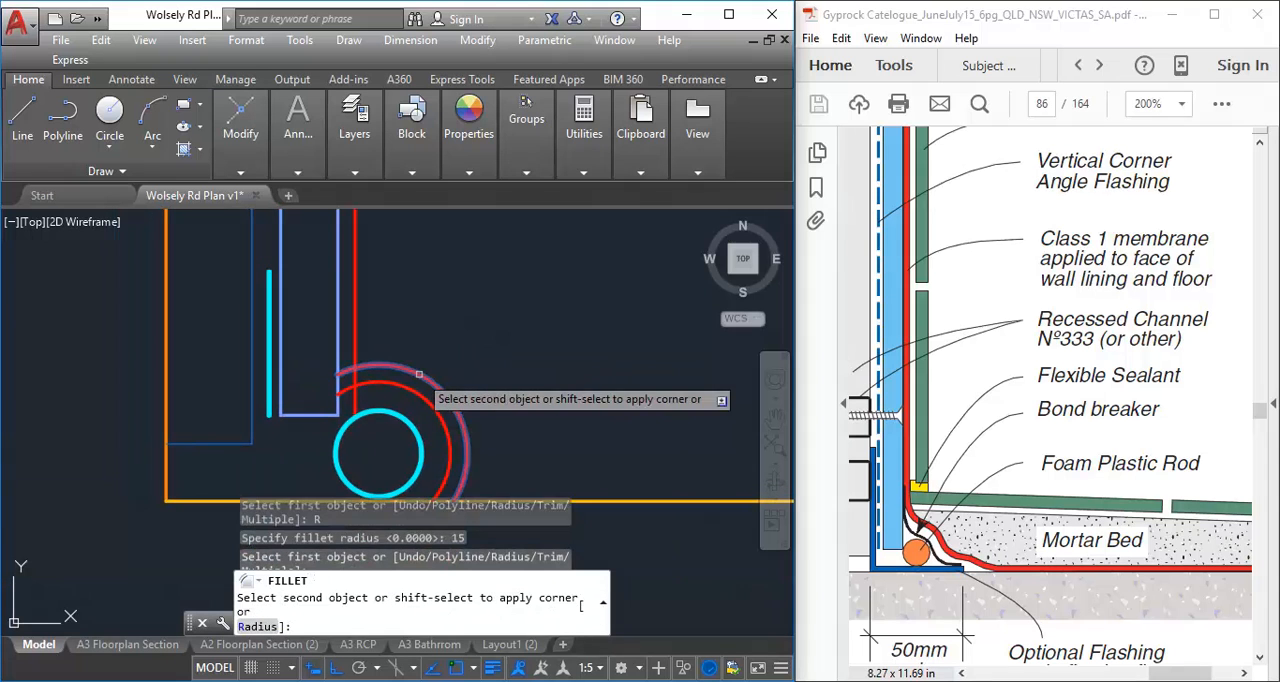
{"action": "left_click", "coordinate": [354, 263]}
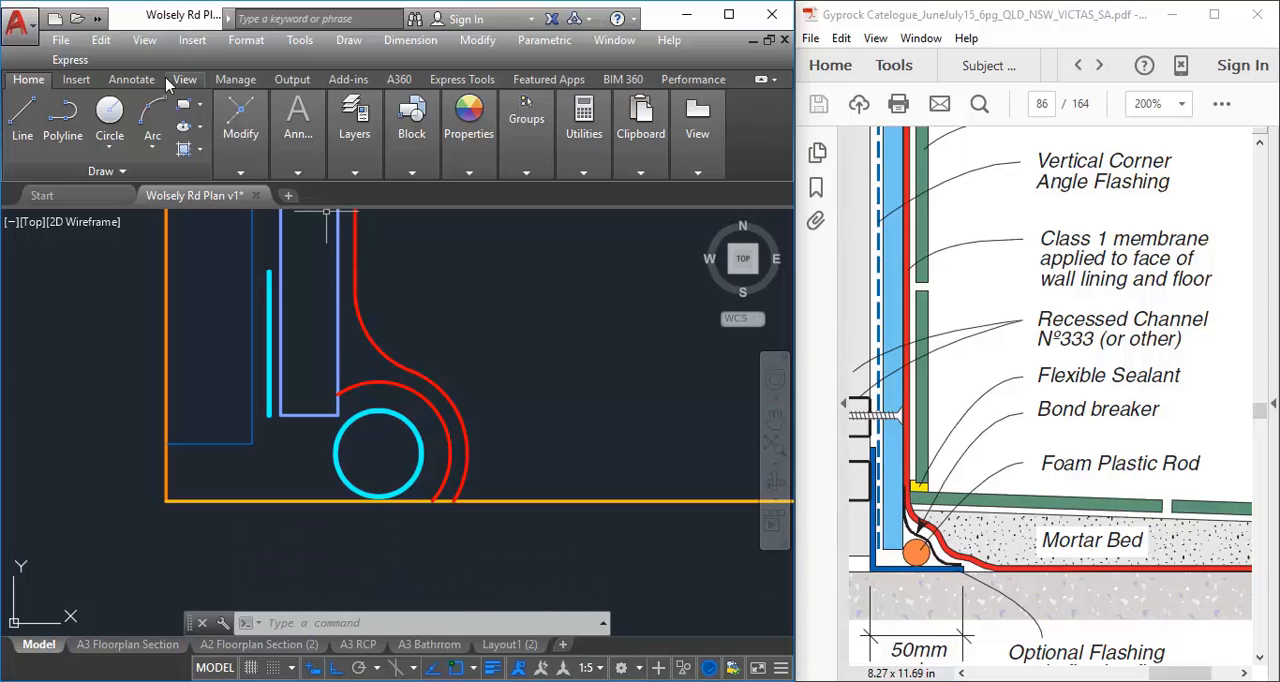
{"action": "left_click", "coordinate": [97, 18]}
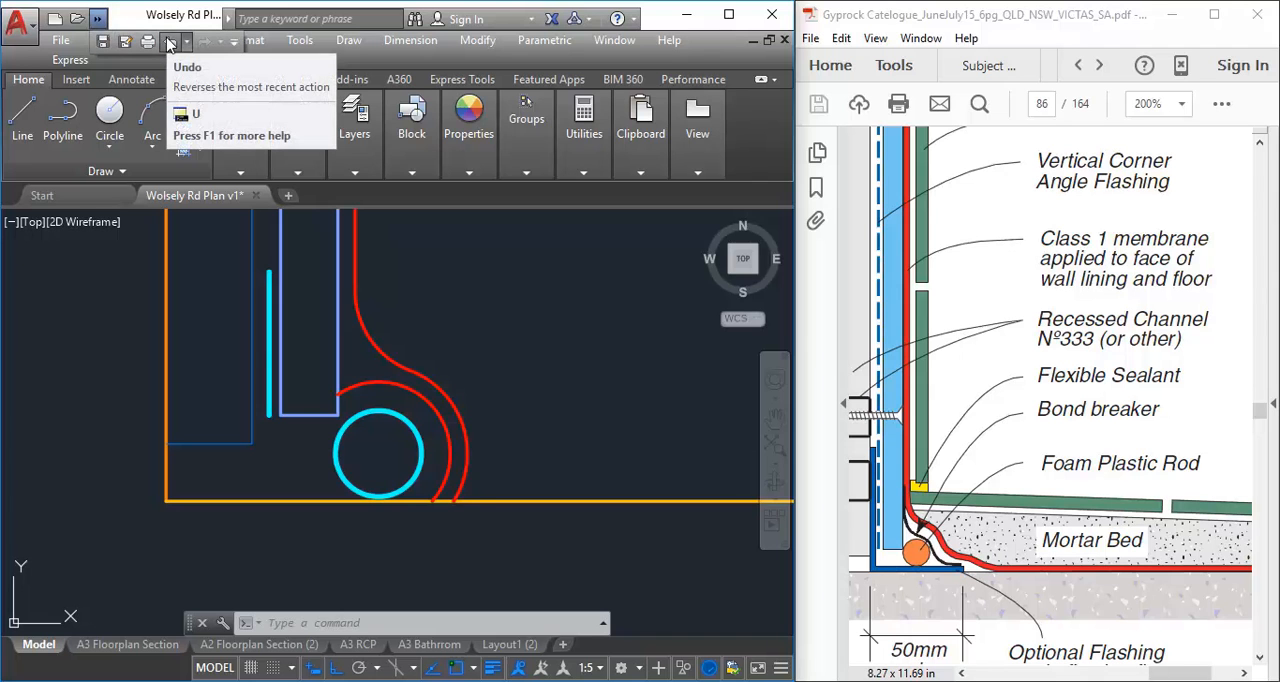
{"action": "left_click", "coordinate": [171, 44]}
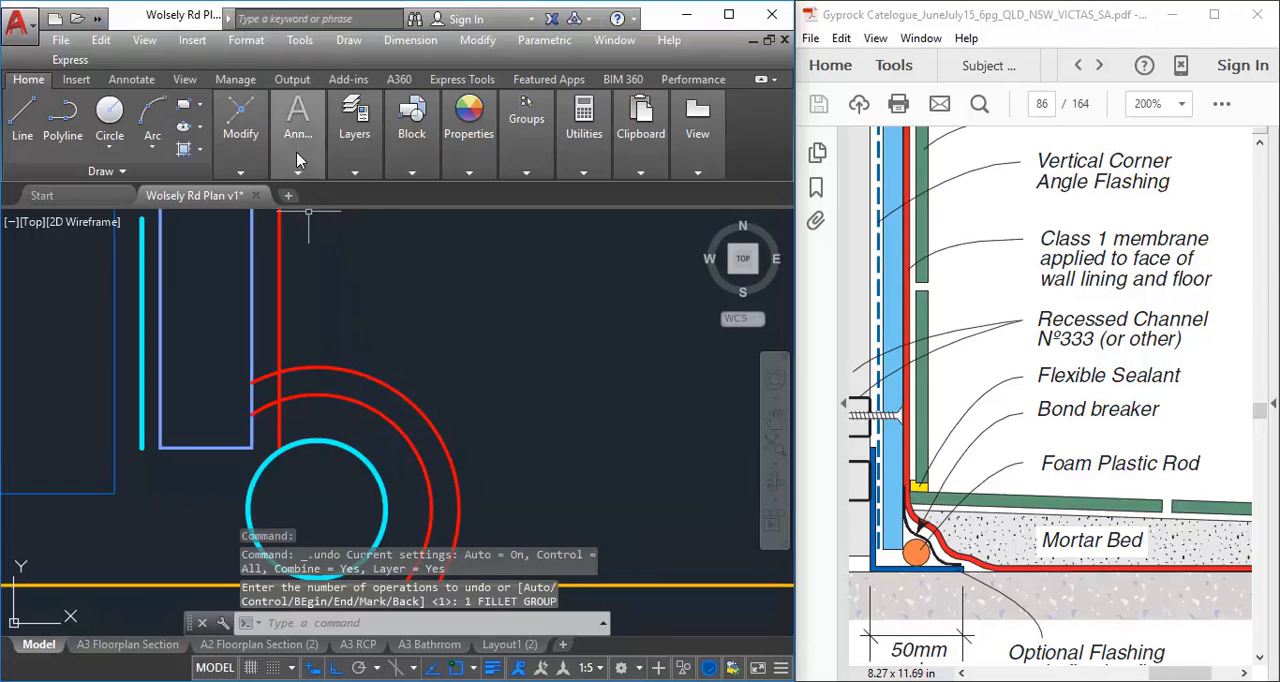
Fillet the outer membrane arc to the vertical membrane line with a 10 mm radius
{"action": "mouse_move", "coordinate": [224, 128]}
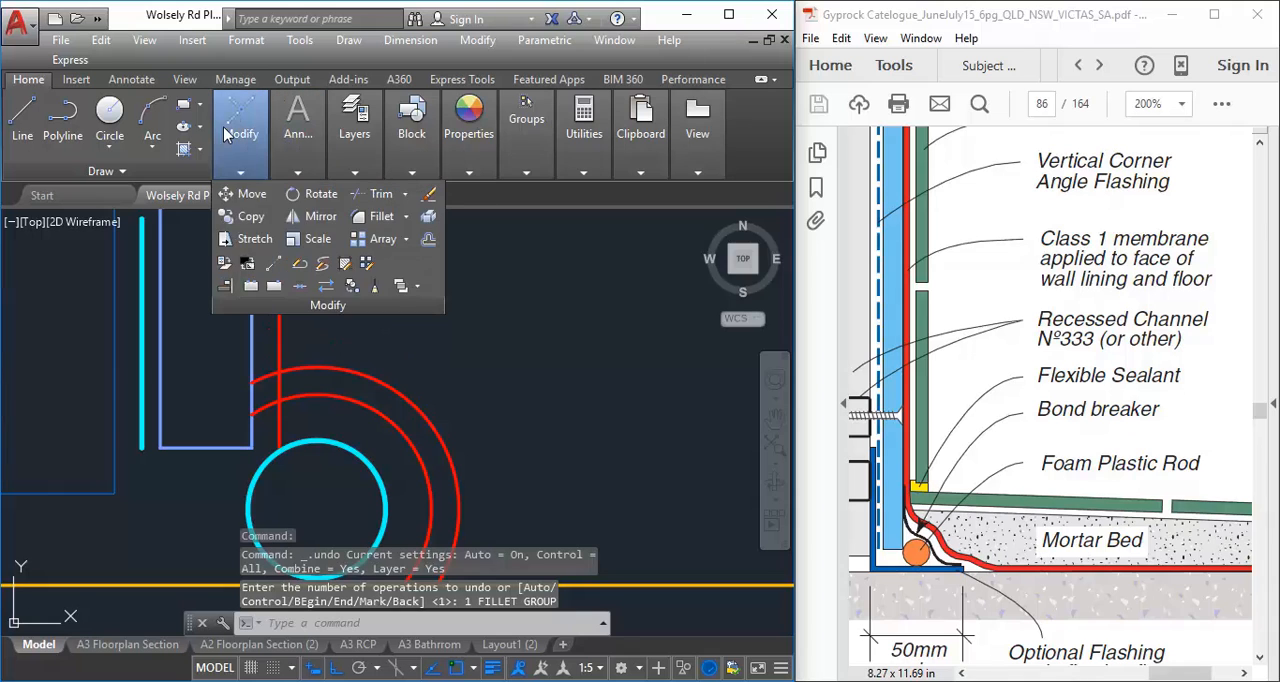
{"action": "left_click", "coordinate": [379, 219]}
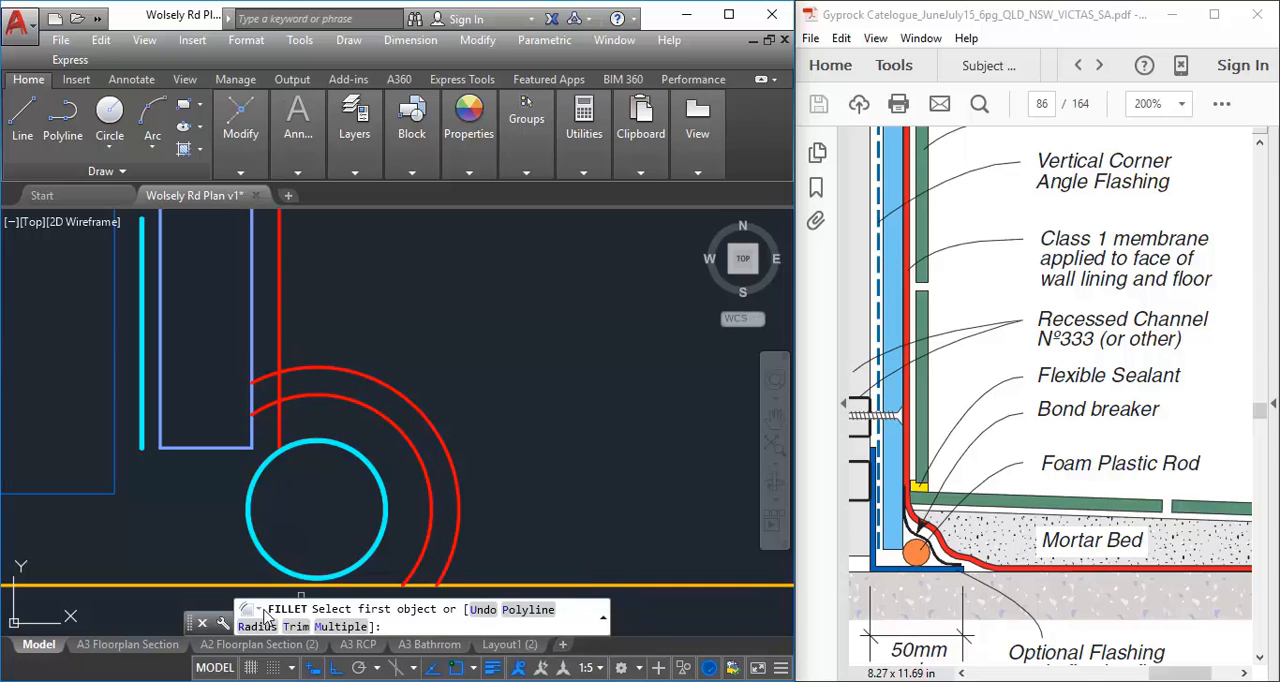
{"action": "left_click", "coordinate": [255, 627]}
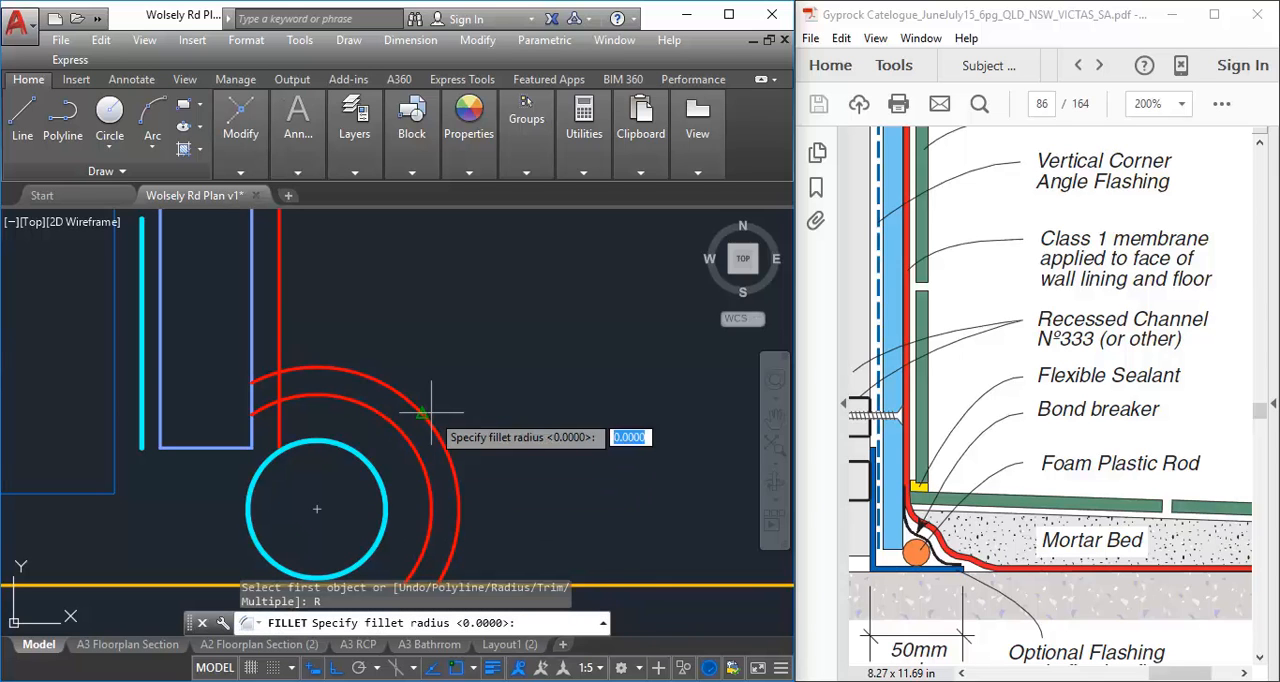
{"action": "type", "text": "1"}
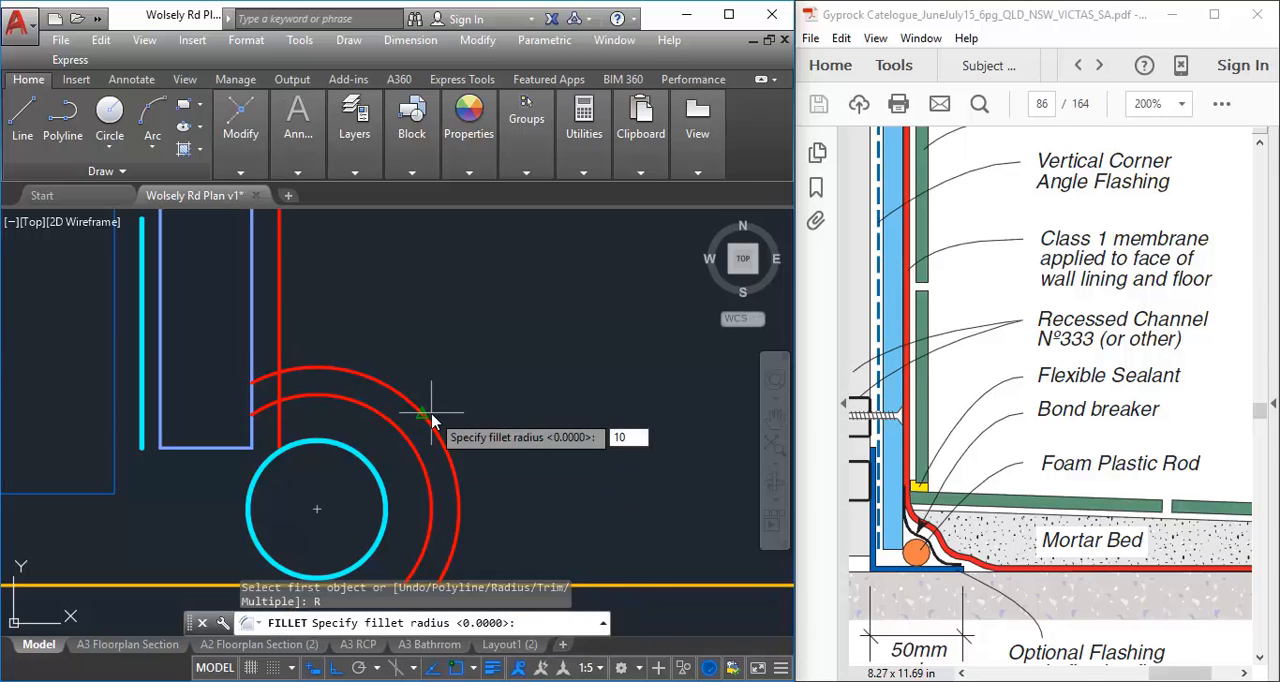
{"action": "type", "text": "0"}
{"action": "key", "text": "Return"}
{"action": "scroll", "coordinate": [431, 346], "scroll_direction": "down", "scroll_amount": 2}
{"action": "middle_click_drag", "start_coordinate": [486, 391], "coordinate": [466, 365]}
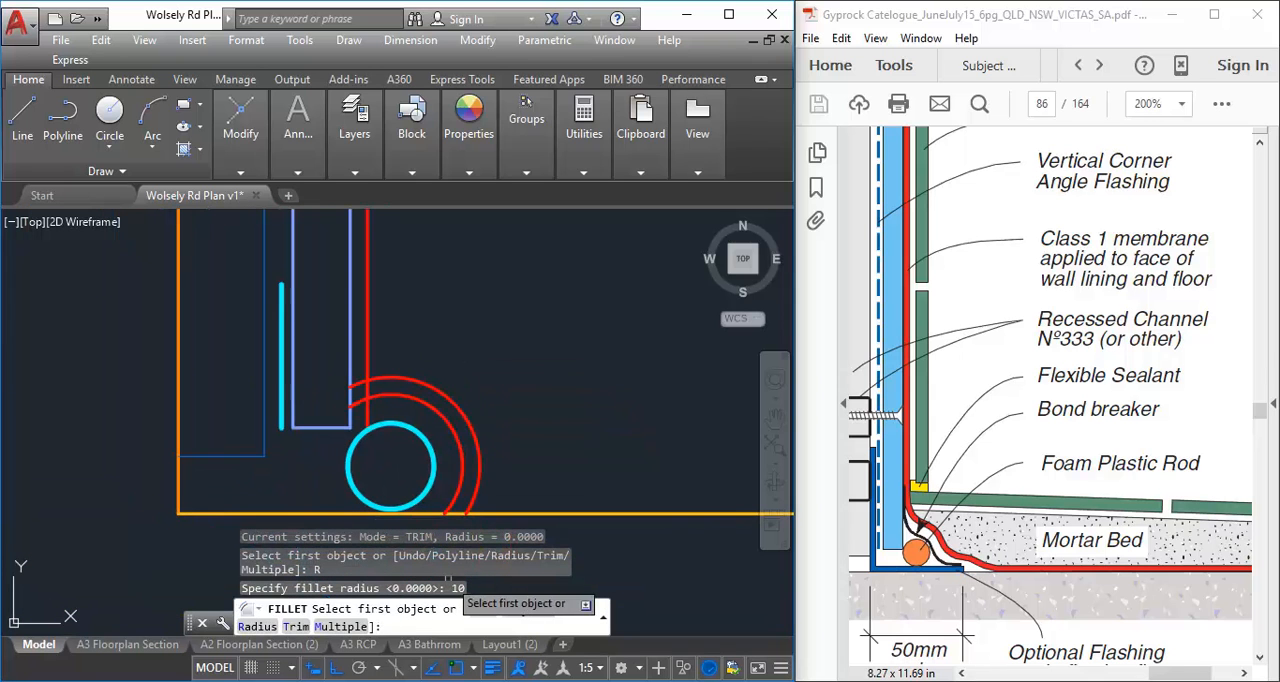
{"action": "left_click", "coordinate": [416, 382]}
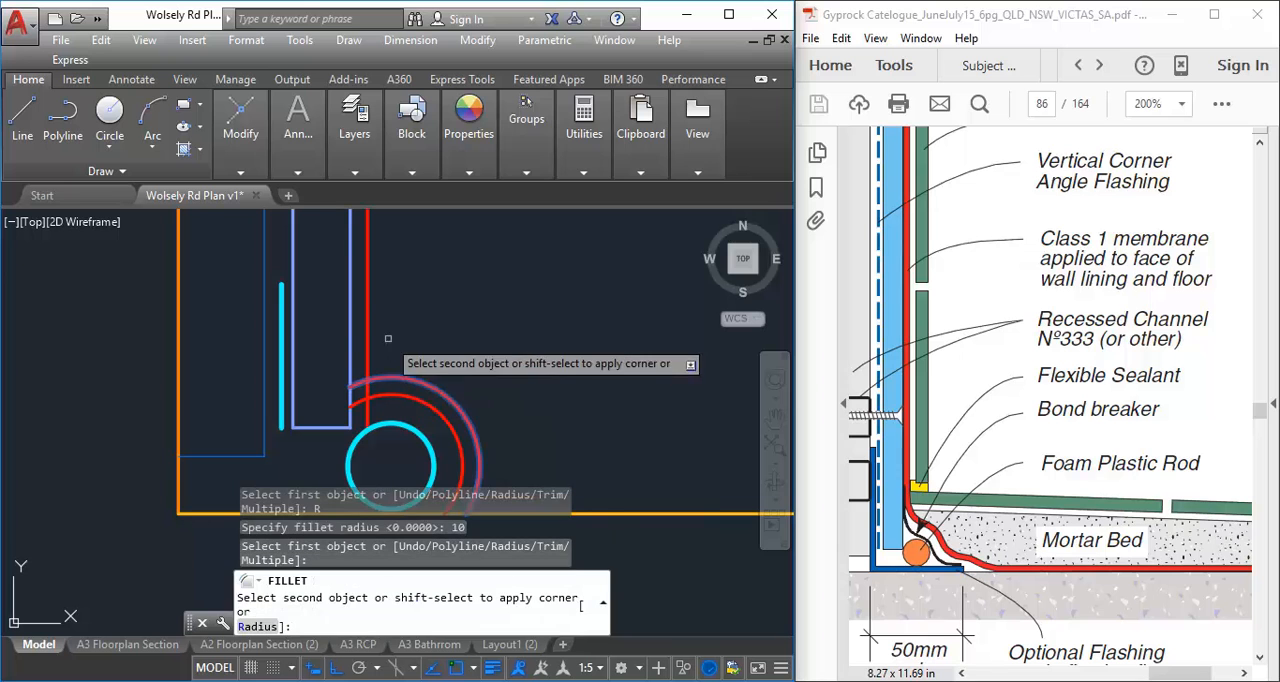
{"action": "left_click", "coordinate": [369, 336]}
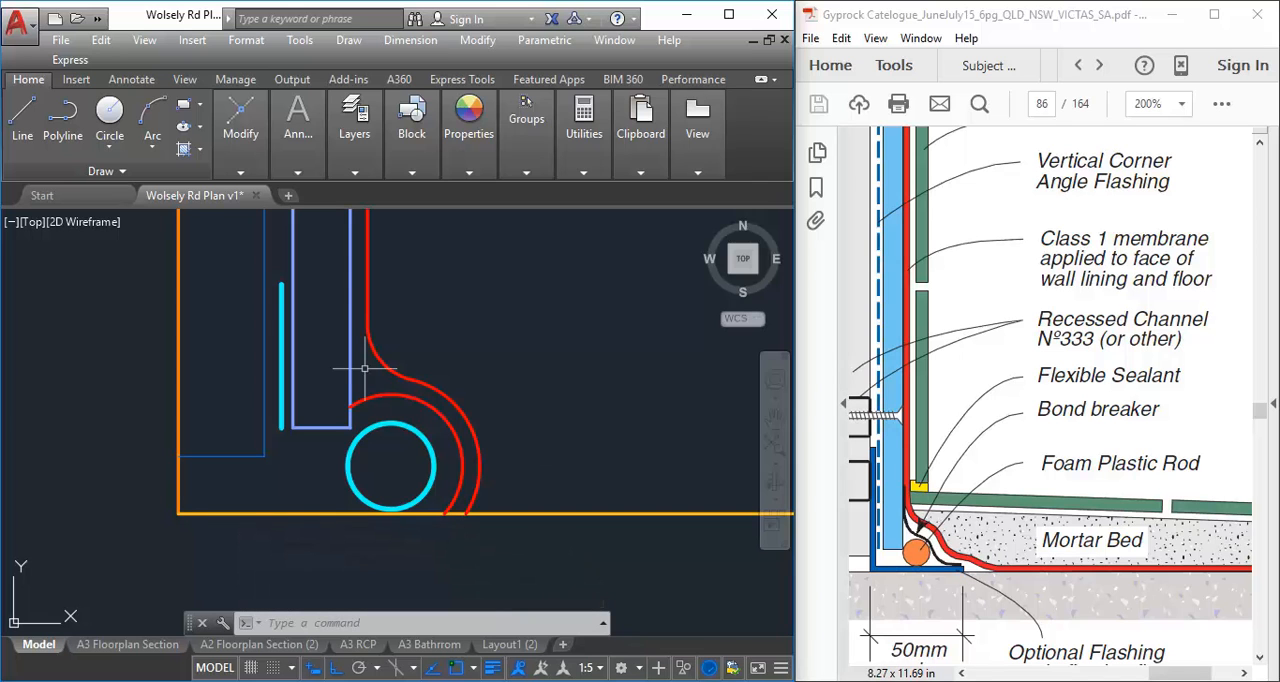
Offset the membrane's fillet arc 3 mm towards the wall lining
{"action": "scroll", "coordinate": [390, 320], "scroll_direction": "up", "scroll_amount": 2}
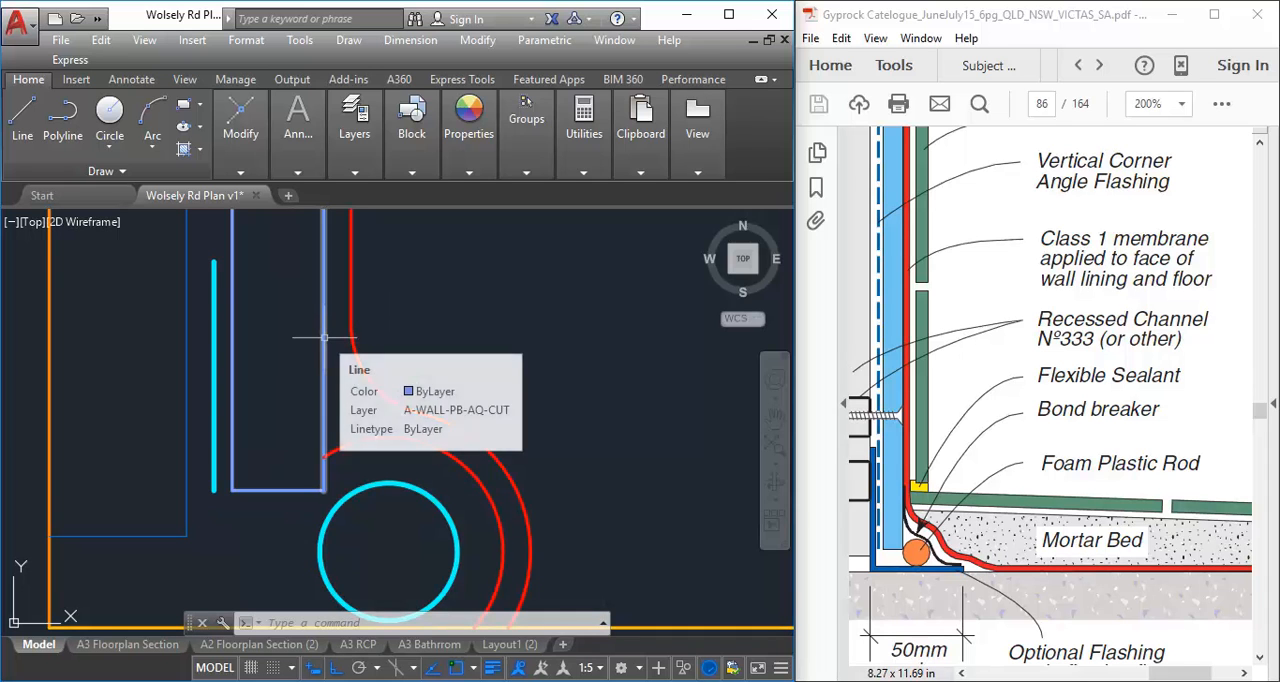
{"action": "mouse_move", "coordinate": [257, 145]}
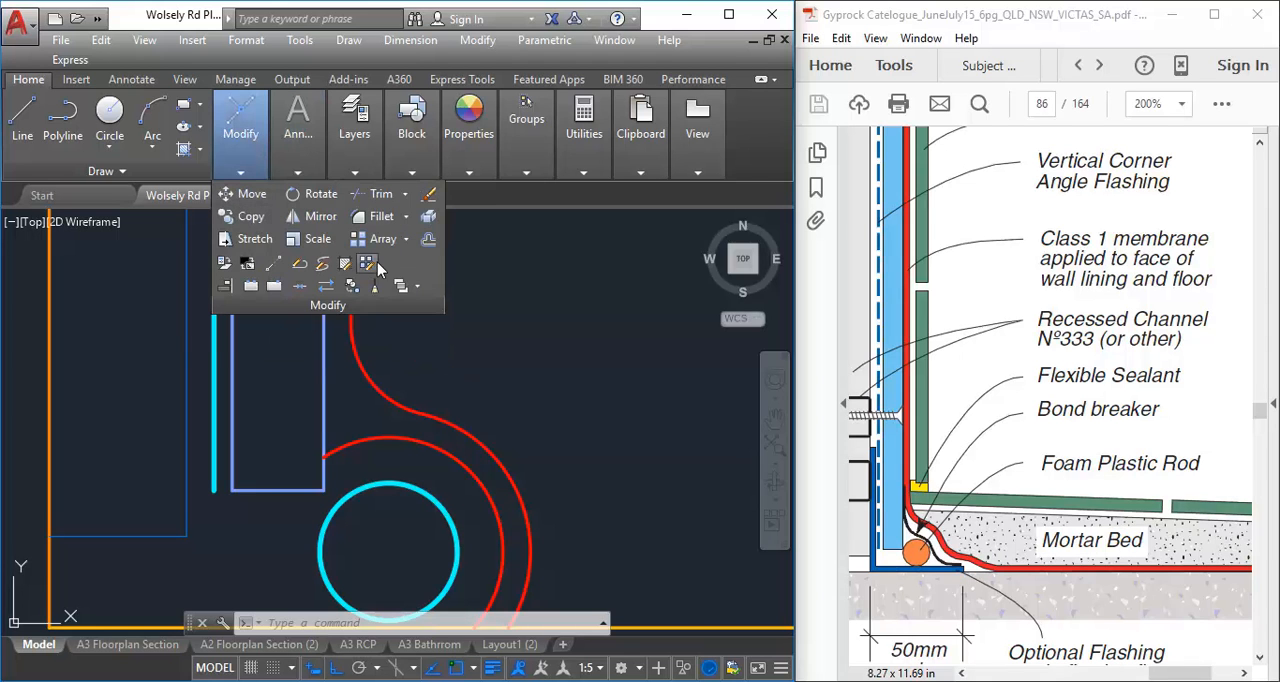
{"action": "left_click", "coordinate": [433, 246]}
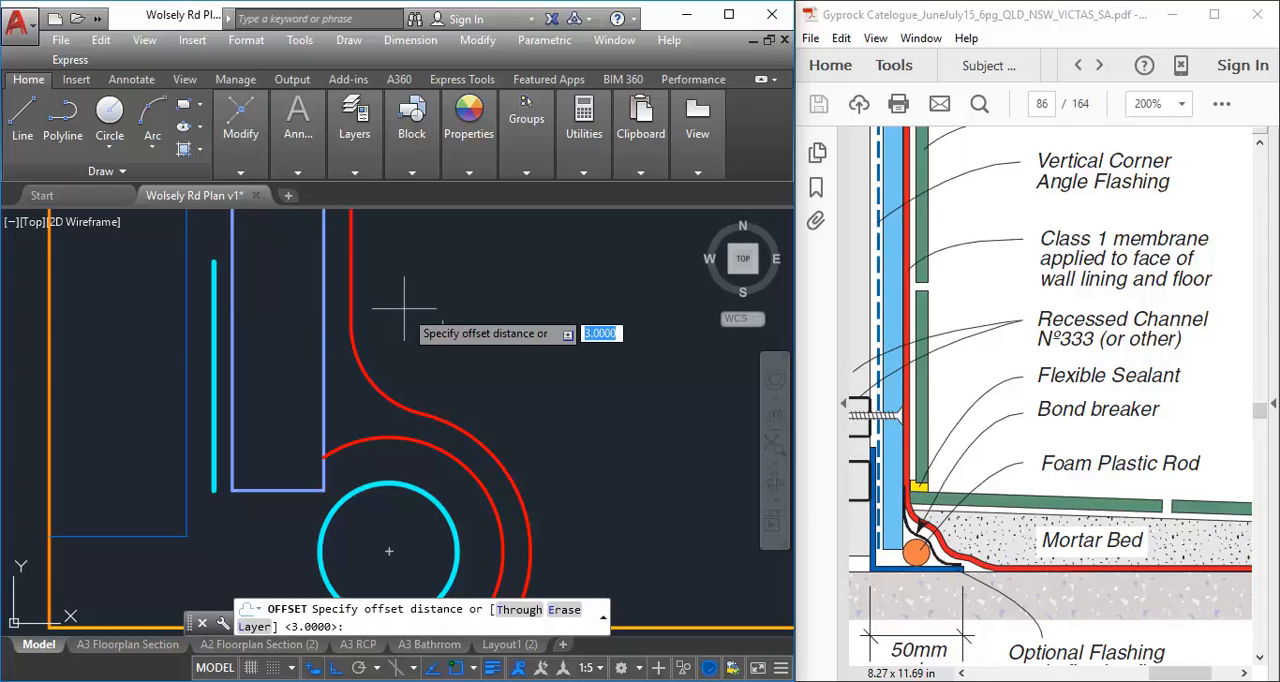
{"action": "key", "text": "Return"}
{"action": "left_click", "coordinate": [378, 362]}
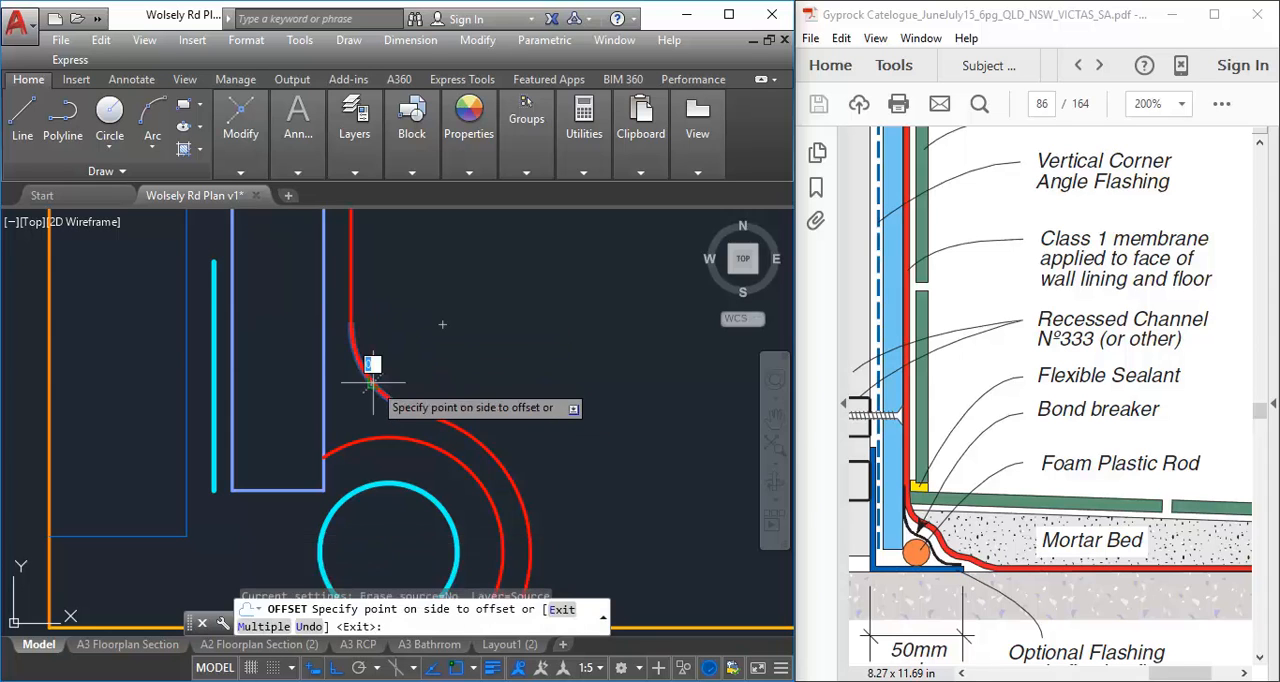
{"action": "left_click", "coordinate": [353, 473]}
{"action": "right_click", "coordinate": [451, 311]}
{"action": "left_click", "coordinate": [489, 325]}
Stretch the upper end of the inner membrane arc to meet the lower end of the offset fillet arc
{"action": "scroll", "coordinate": [389, 438], "scroll_direction": "down", "scroll_amount": 2}
{"action": "middle_click_drag", "start_coordinate": [389, 438], "coordinate": [336, 399]}
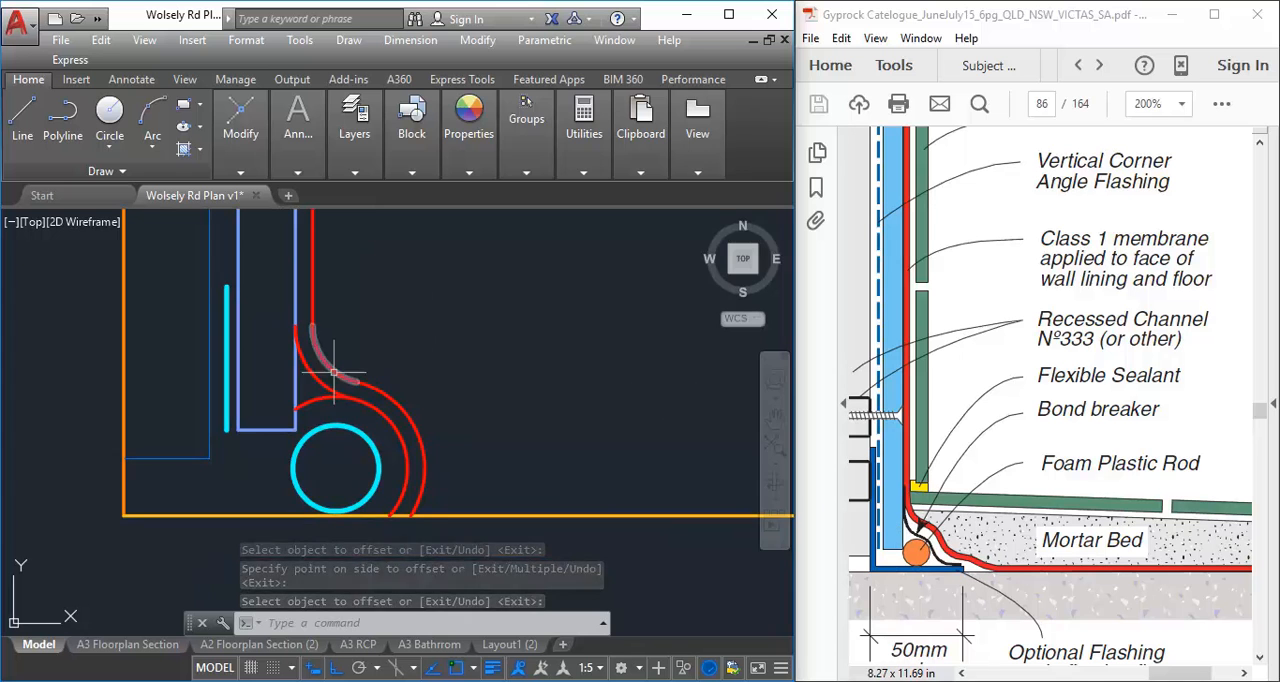
{"action": "scroll", "coordinate": [334, 373], "scroll_direction": "up", "scroll_amount": 3}
{"action": "key", "text": "Return"}
{"action": "left_click", "coordinate": [281, 454]}
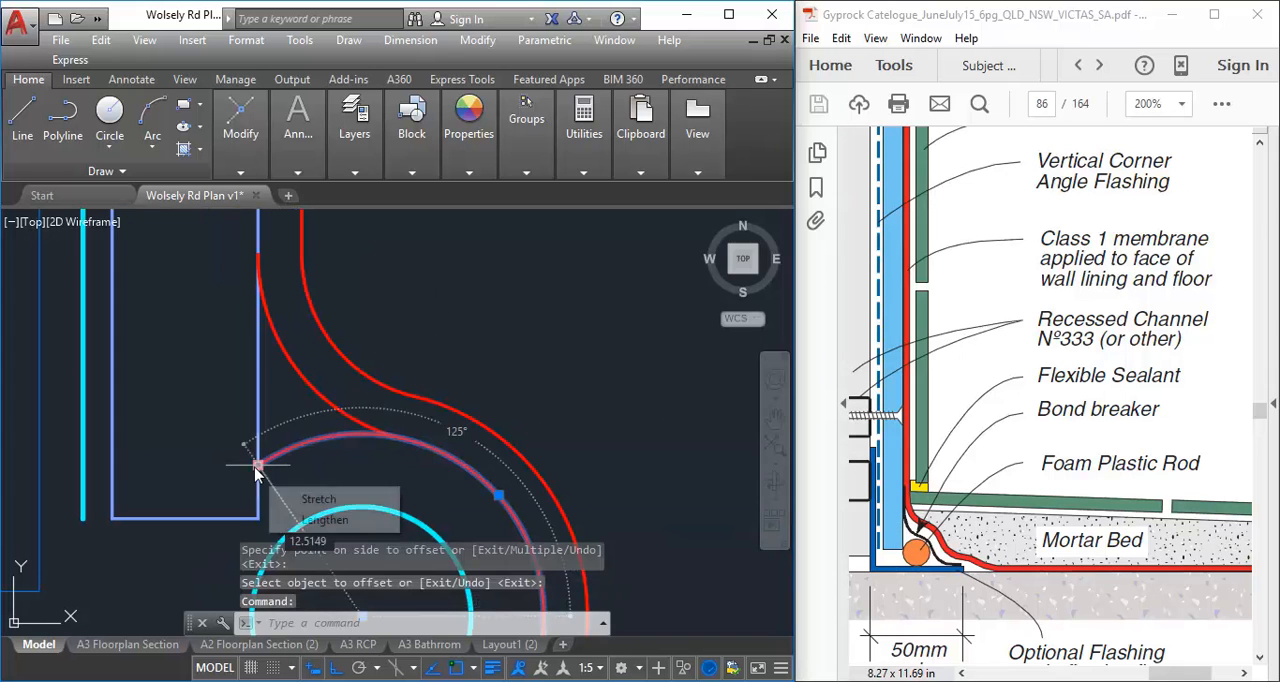
{"action": "left_click", "coordinate": [256, 468]}
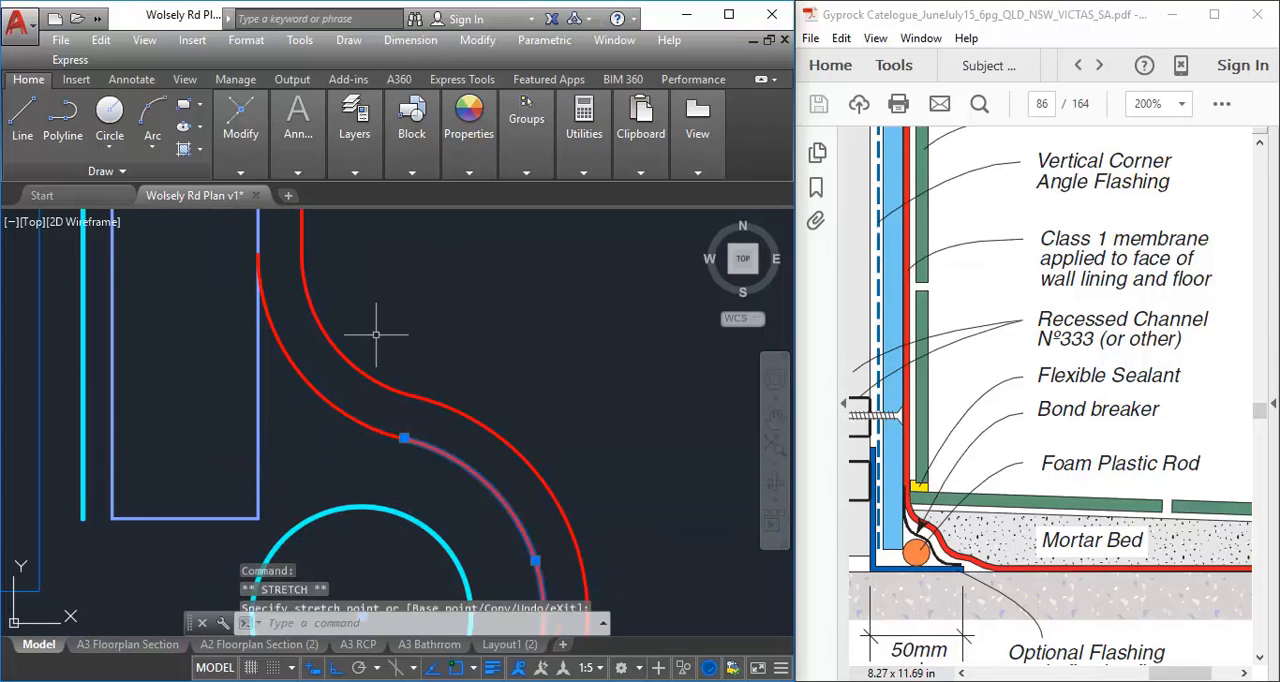
{"action": "key", "text": "Escape"}
{"action": "key", "text": "Escape"}
Offset the floor line upward by 3 mm for the floor membrane
{"action": "scroll", "coordinate": [376, 335], "scroll_direction": "down", "scroll_amount": 4}
{"action": "middle_click_drag", "start_coordinate": [386, 306], "coordinate": [390, 364]}
{"action": "scroll", "coordinate": [390, 364], "scroll_direction": "up", "scroll_amount": 2}
{"action": "middle_click_drag", "start_coordinate": [390, 410], "coordinate": [464, 408]}
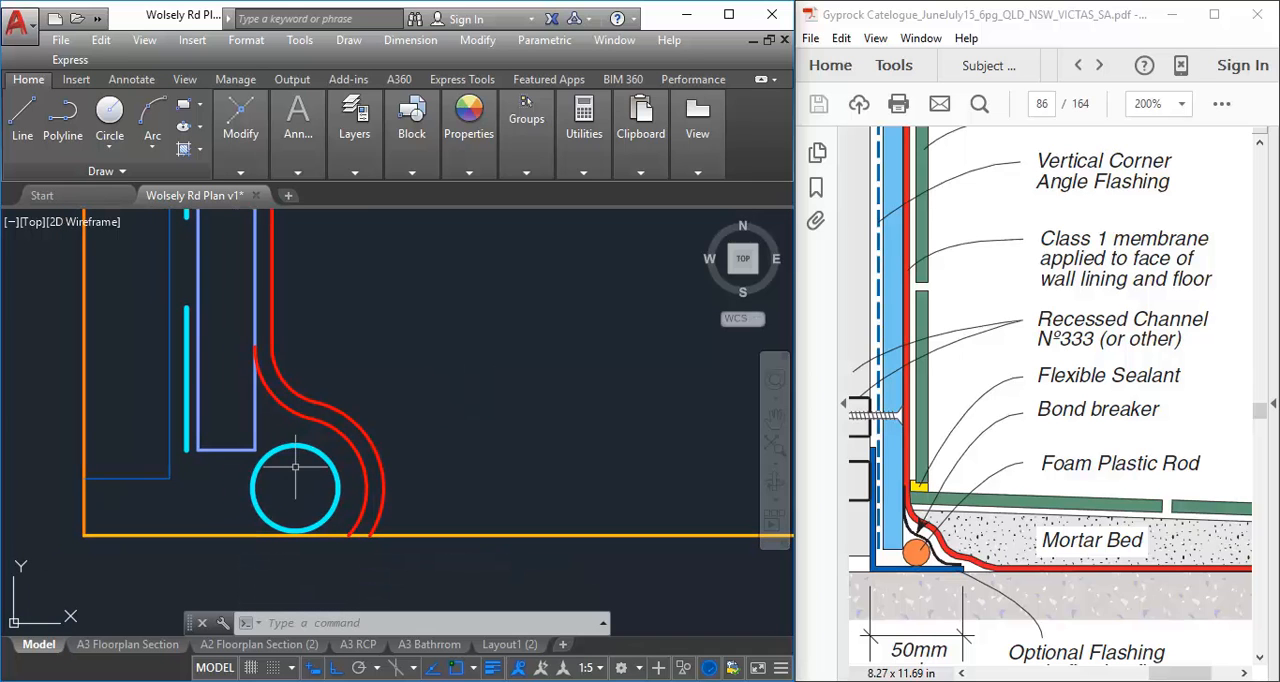
{"action": "middle_click_drag", "start_coordinate": [426, 458], "coordinate": [423, 453]}
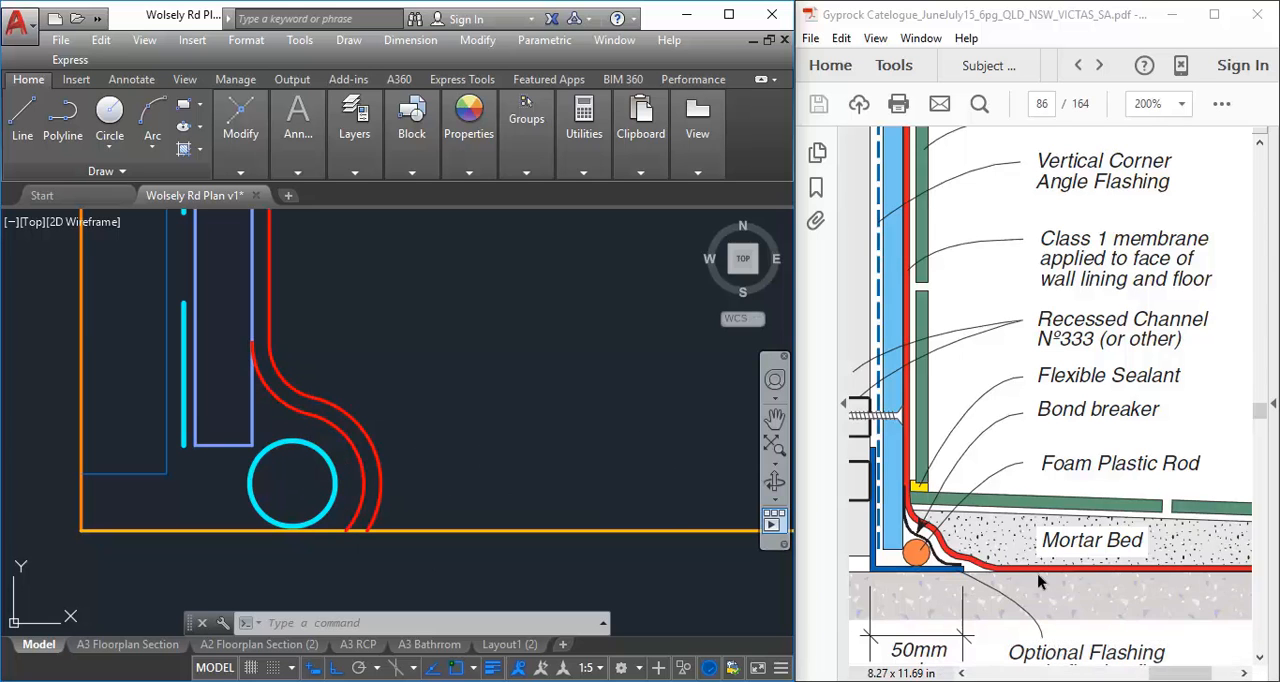
{"action": "left_click", "coordinate": [242, 120]}
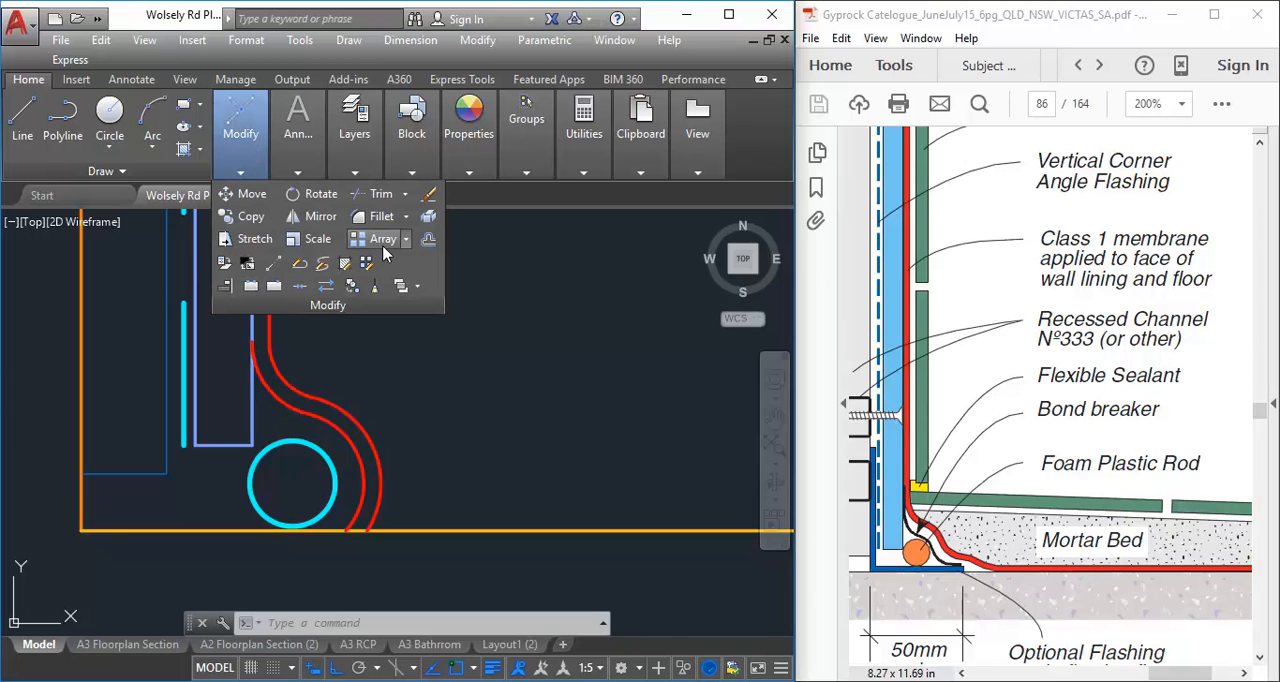
{"action": "left_click", "coordinate": [428, 240]}
{"action": "type", "text": "3"}
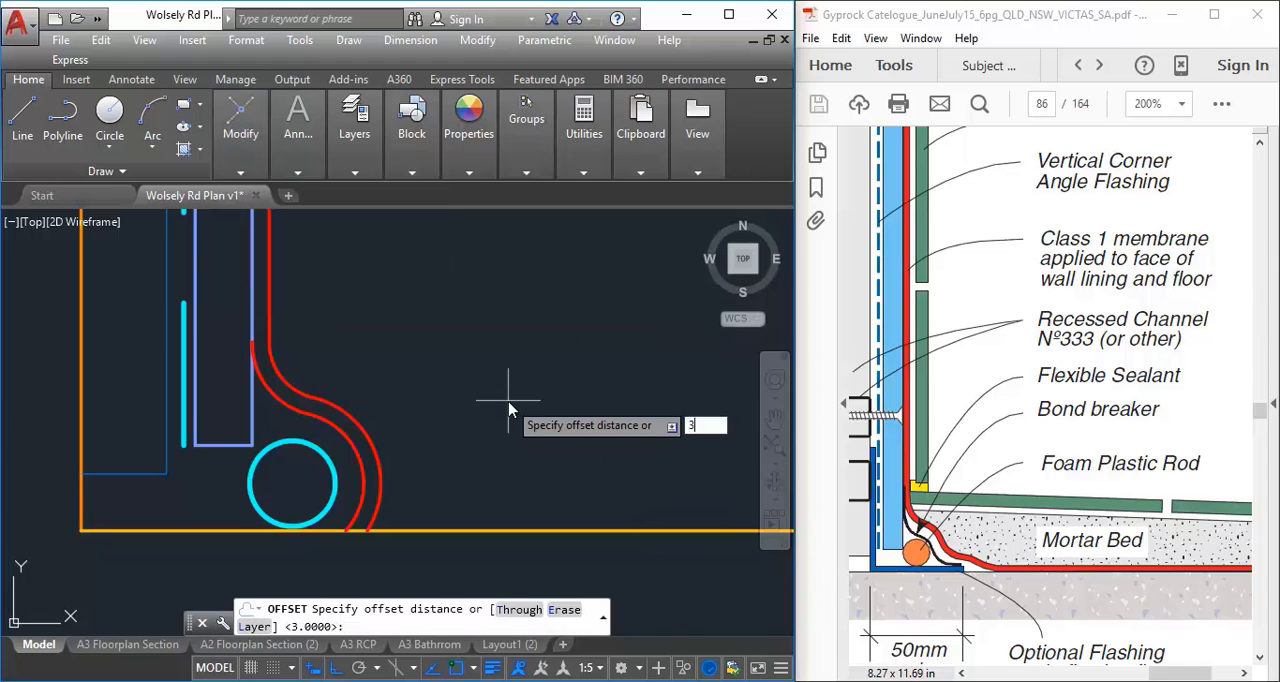
{"action": "key", "text": "Return"}
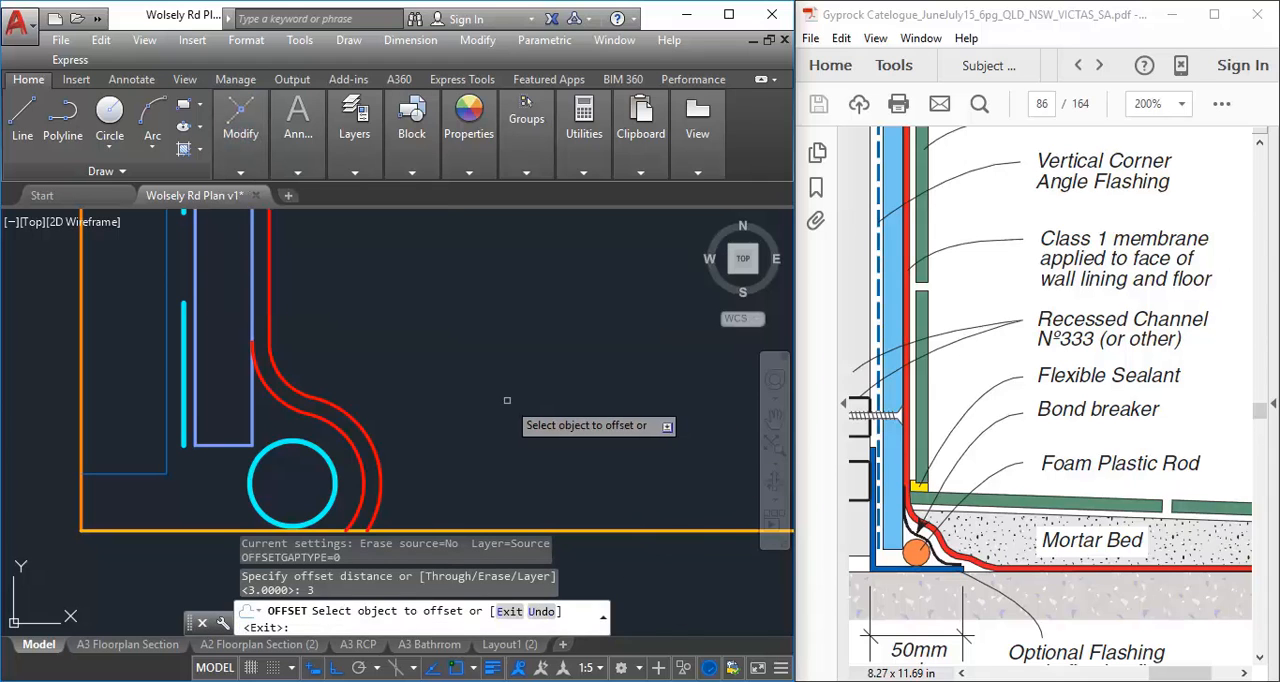
{"action": "left_click", "coordinate": [577, 528]}
{"action": "left_click", "coordinate": [575, 356]}
{"action": "right_click", "coordinate": [571, 366]}
{"action": "left_click", "coordinate": [590, 376]}
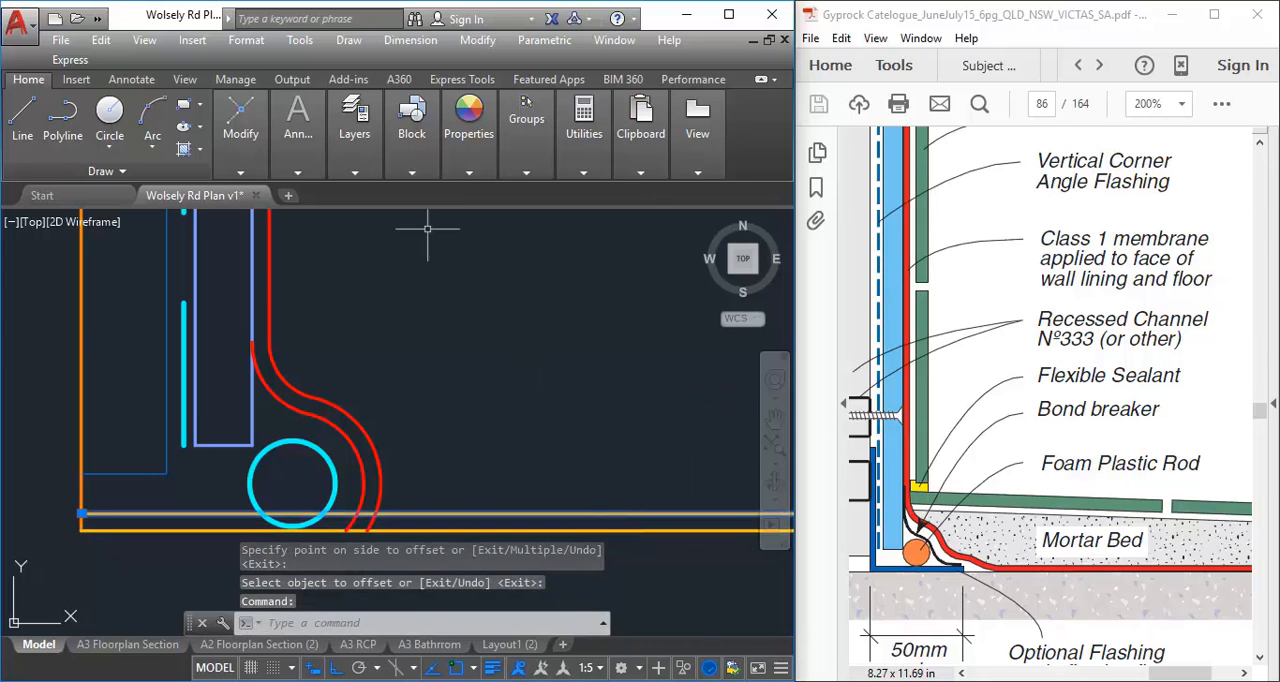
Assign the offset floor line to the A-WALL-MEMBRANE layer and clear the selection
{"action": "mouse_move", "coordinate": [370, 133]}
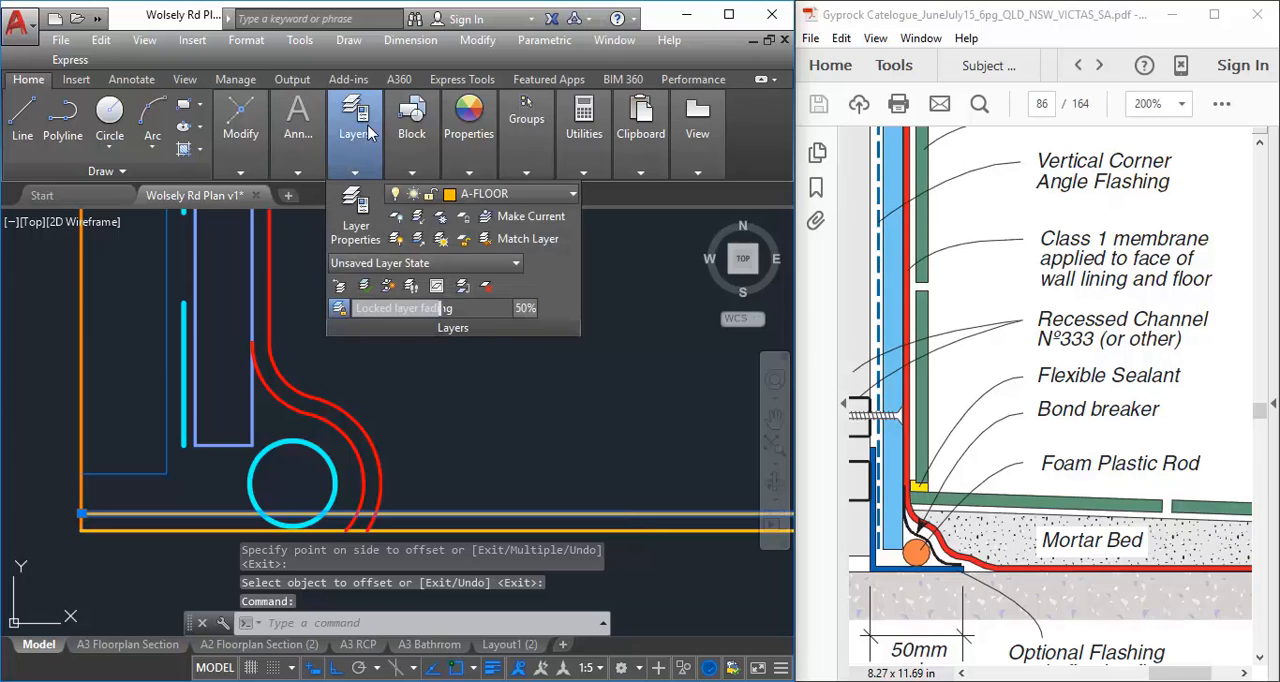
{"action": "left_click", "coordinate": [510, 195]}
{"action": "left_click", "coordinate": [505, 442]}
{"action": "key", "text": "Escape"}
{"action": "key", "text": "Escape"}
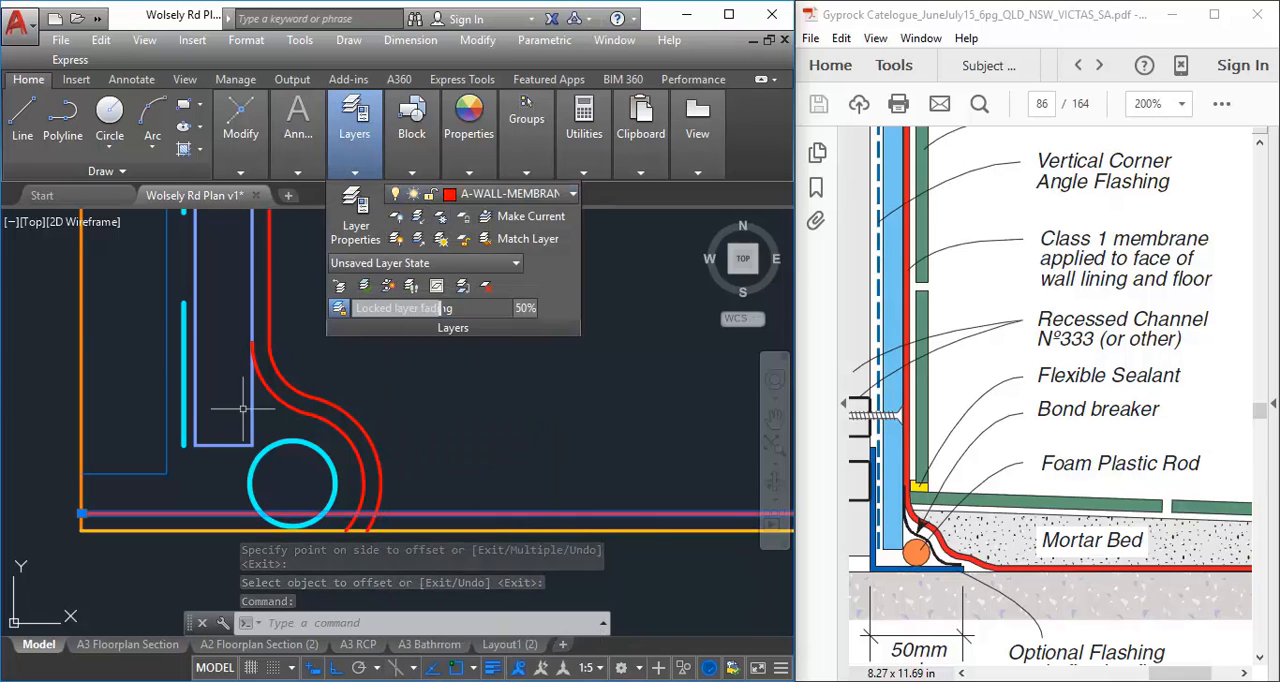
{"action": "middle_click_drag", "start_coordinate": [353, 404], "coordinate": [372, 402]}
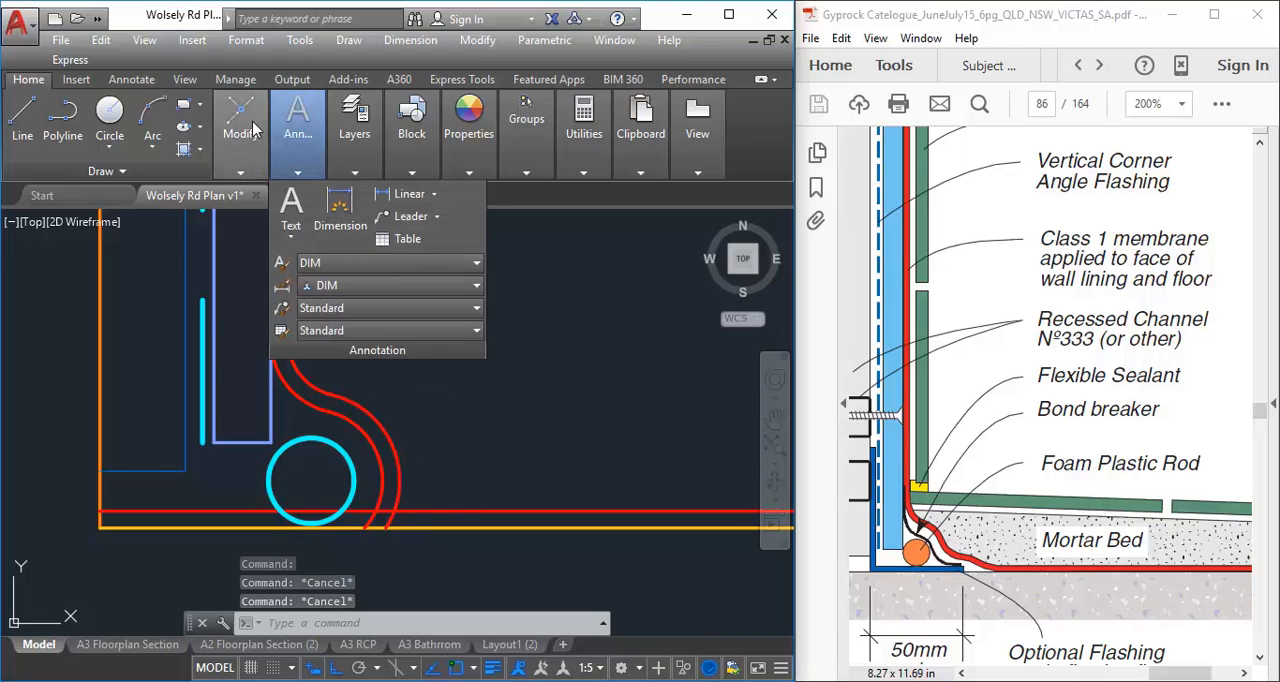
Fillet the floor membrane line to the lower outer membrane arc using the 10 mm radius
{"action": "mouse_move", "coordinate": [248, 133]}
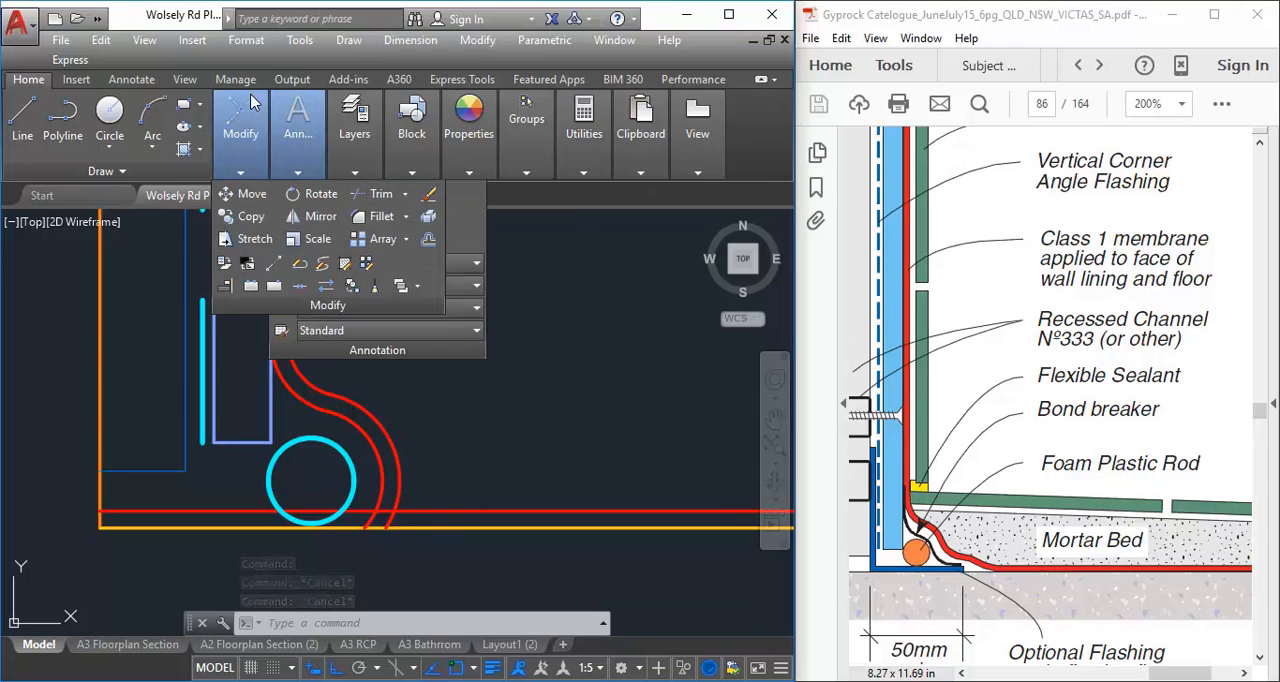
{"action": "left_click", "coordinate": [375, 217]}
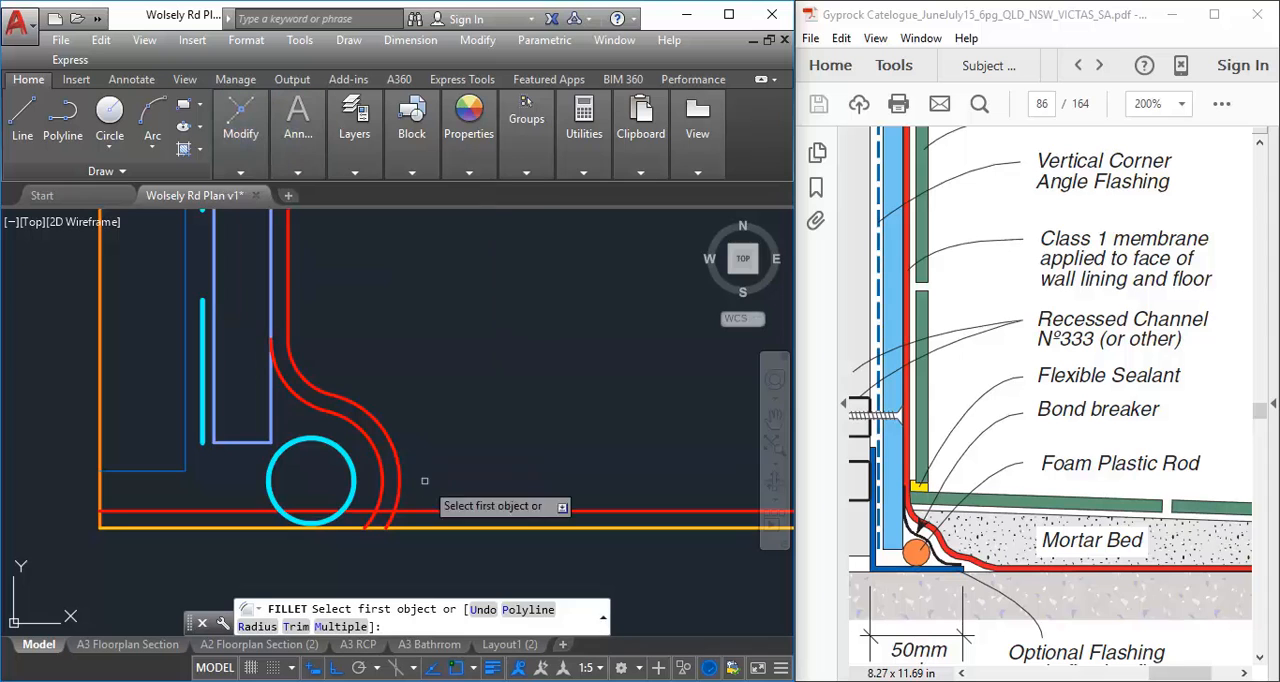
{"action": "left_click", "coordinate": [602, 617]}
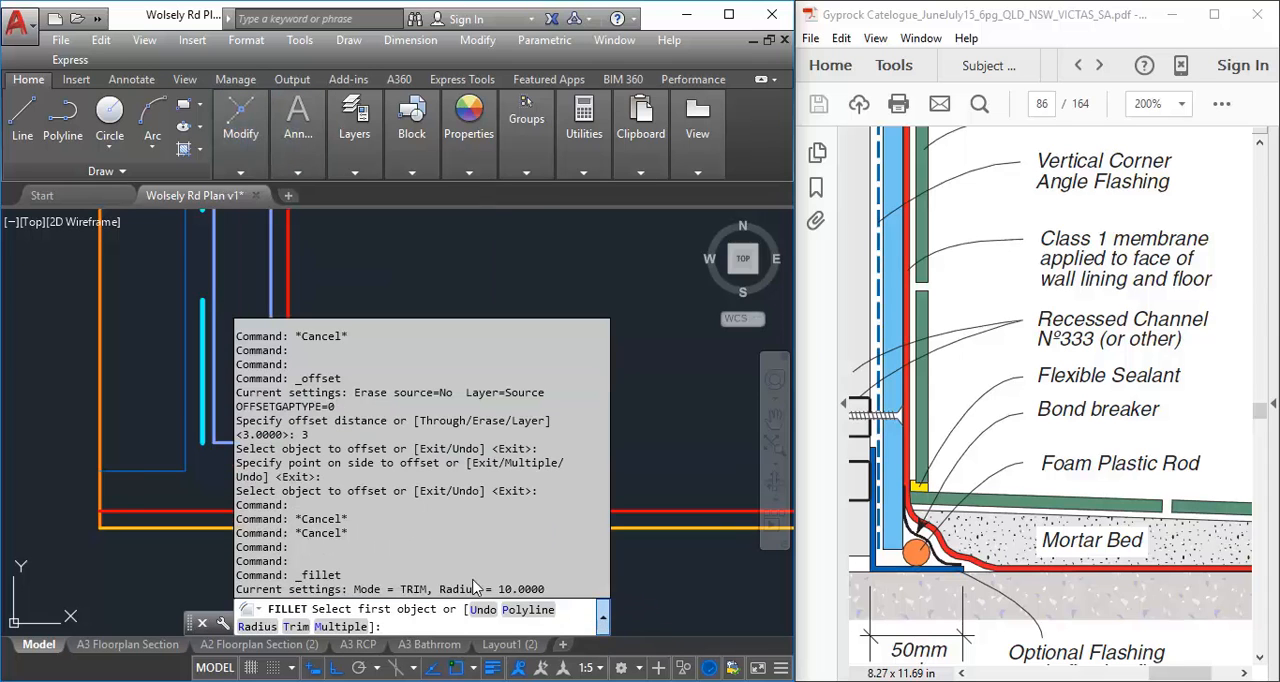
{"action": "left_click", "coordinate": [602, 617]}
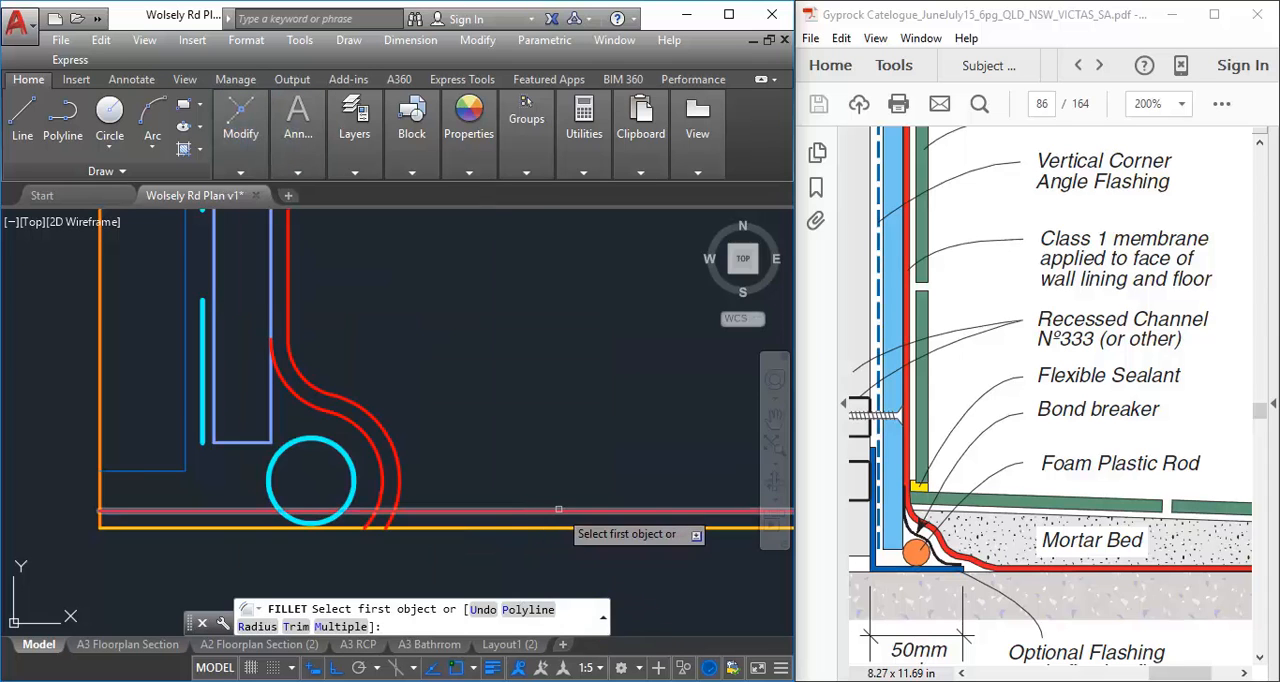
{"action": "left_click", "coordinate": [559, 510]}
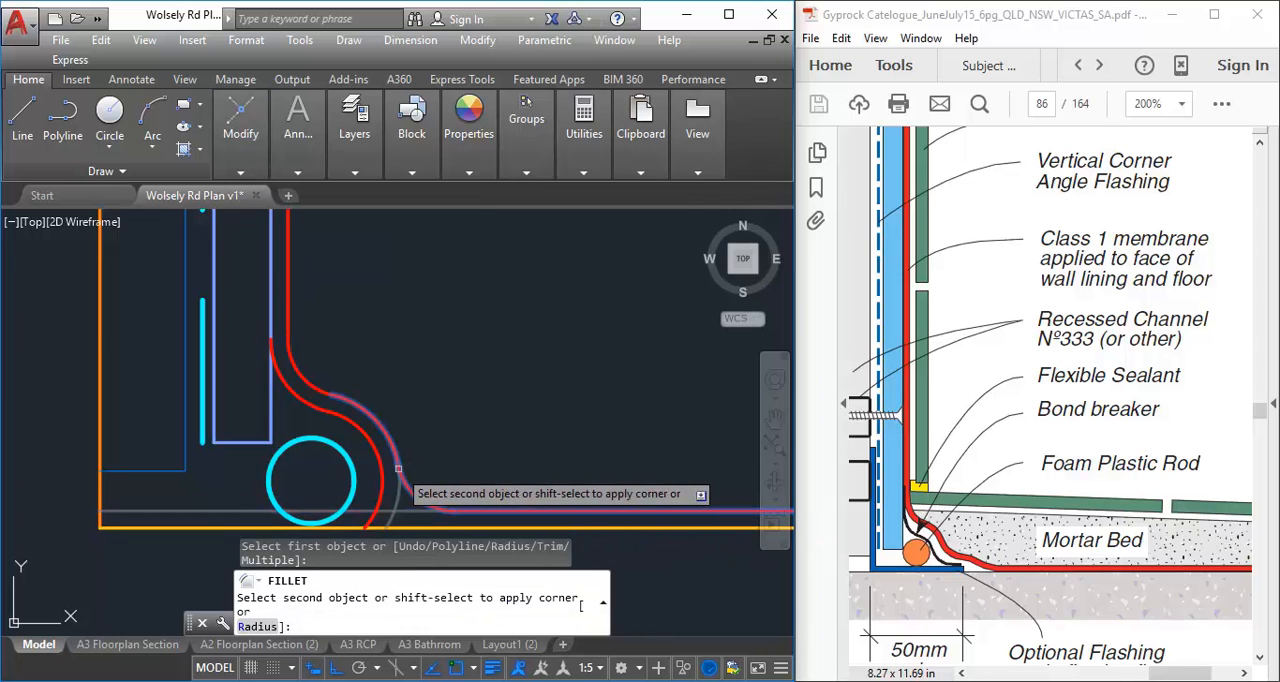
{"action": "left_click", "coordinate": [398, 468]}
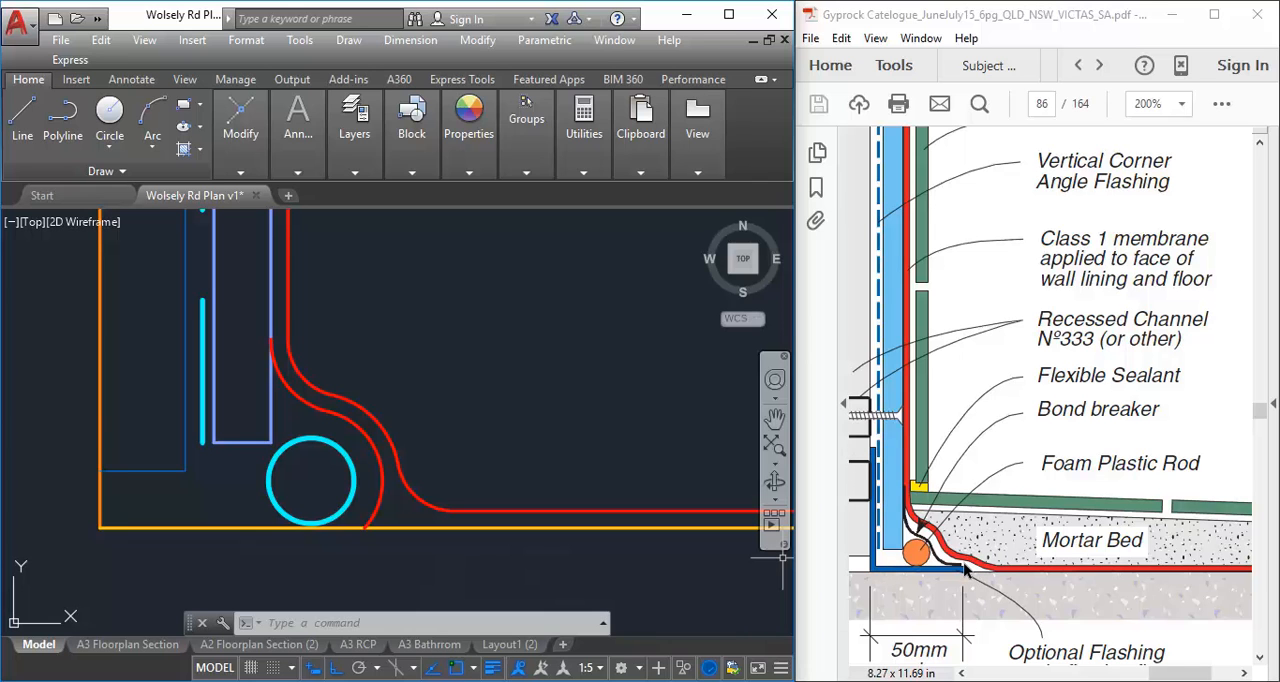
Offset the fillet arc at the floor membrane 3 mm towards the foam rod
{"action": "scroll", "coordinate": [887, 569], "scroll_direction": "down", "scroll_amount": 1}
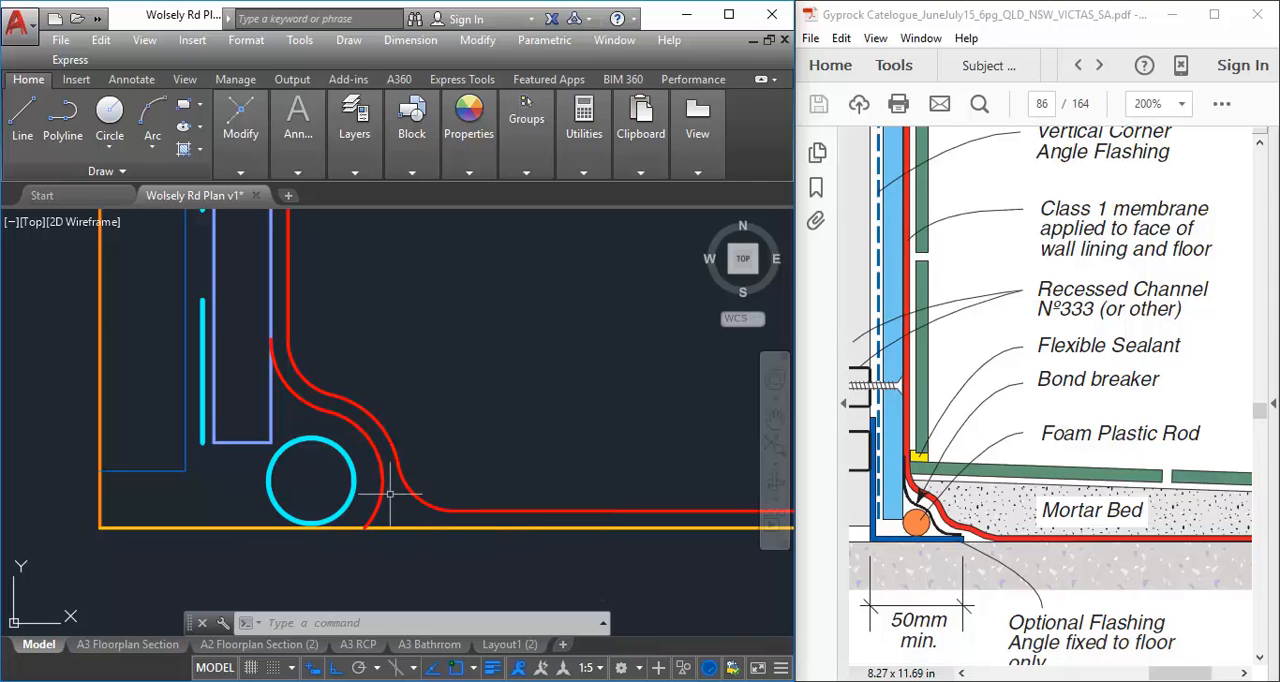
{"action": "scroll", "coordinate": [379, 494], "scroll_direction": "up", "scroll_amount": 2}
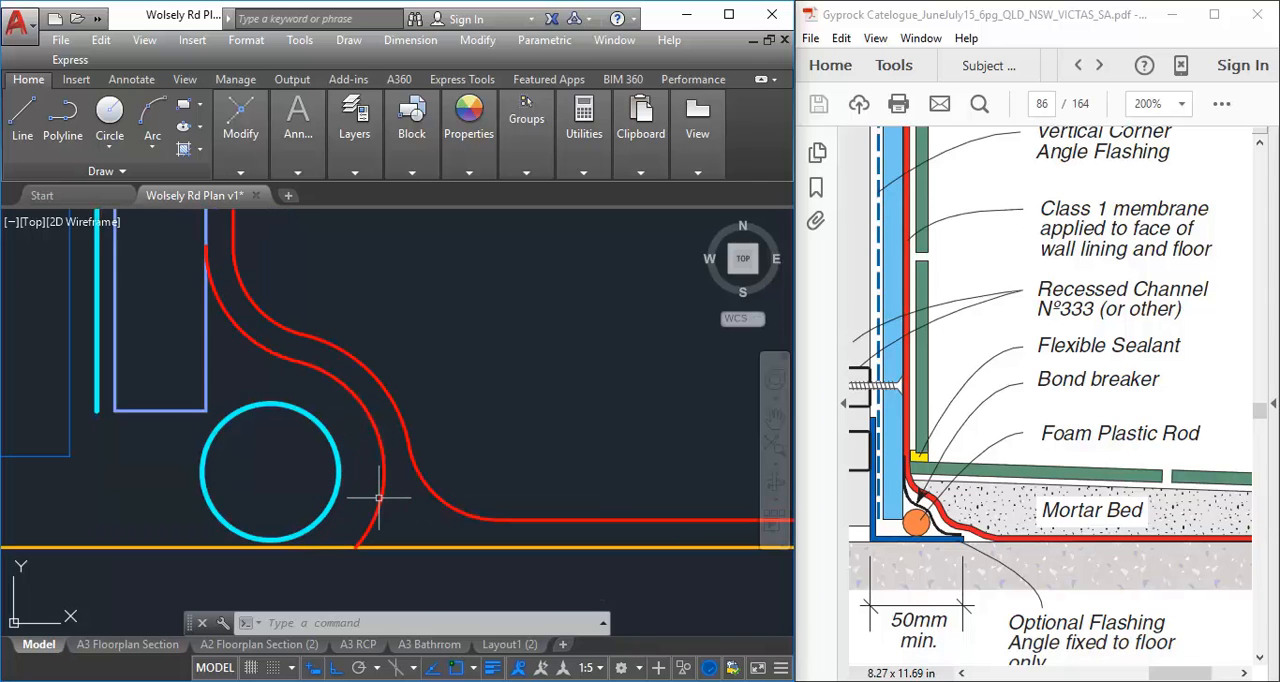
{"action": "mouse_move", "coordinate": [240, 130]}
{"action": "left_click", "coordinate": [429, 238]}
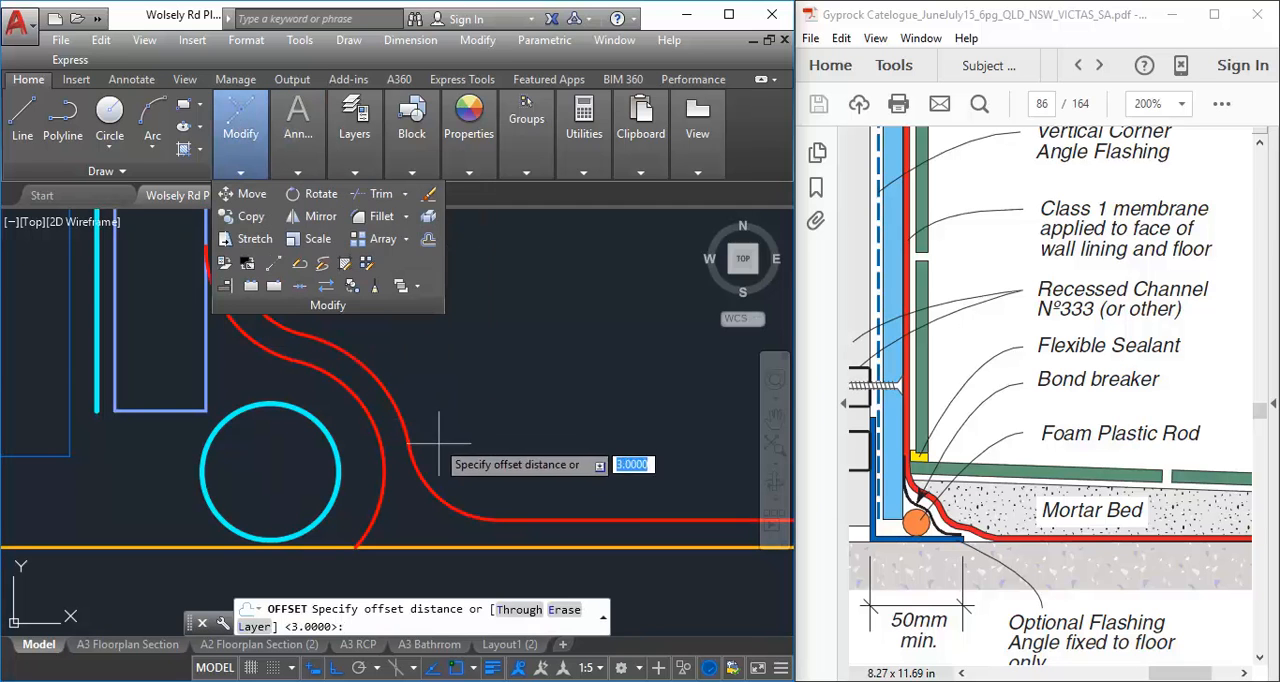
{"action": "key", "text": "Return"}
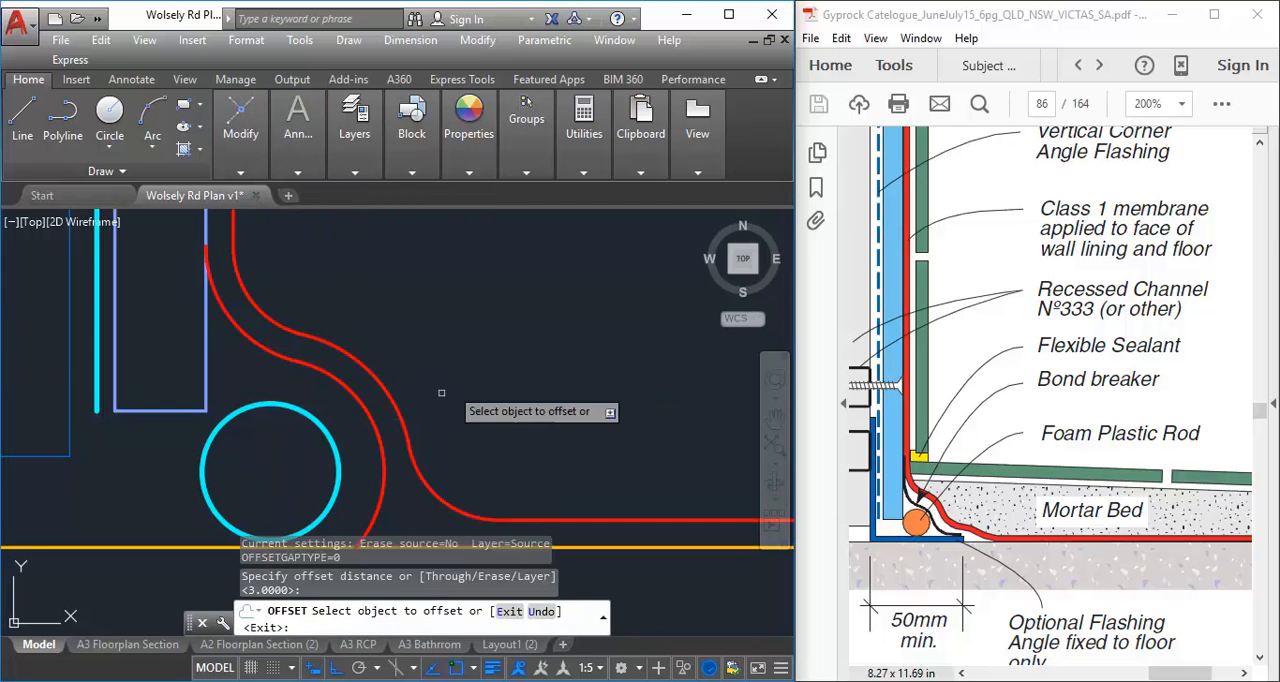
{"action": "left_click", "coordinate": [426, 485]}
{"action": "left_click", "coordinate": [394, 457]}
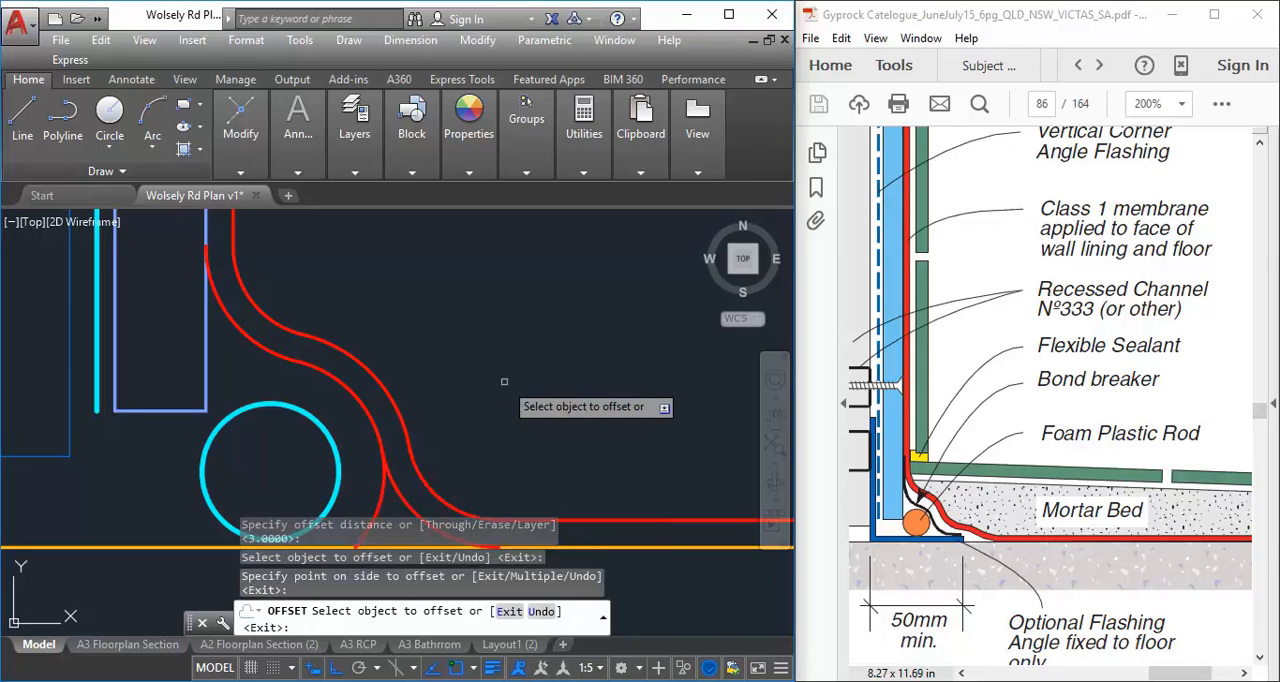
{"action": "middle_click_drag", "start_coordinate": [365, 482], "coordinate": [363, 377]}
{"action": "key", "text": "Return"}
Stretch the lower end of the inner membrane arc around the foam rod to the upper end of the offset fillet arc
{"action": "left_click", "coordinate": [374, 385]}
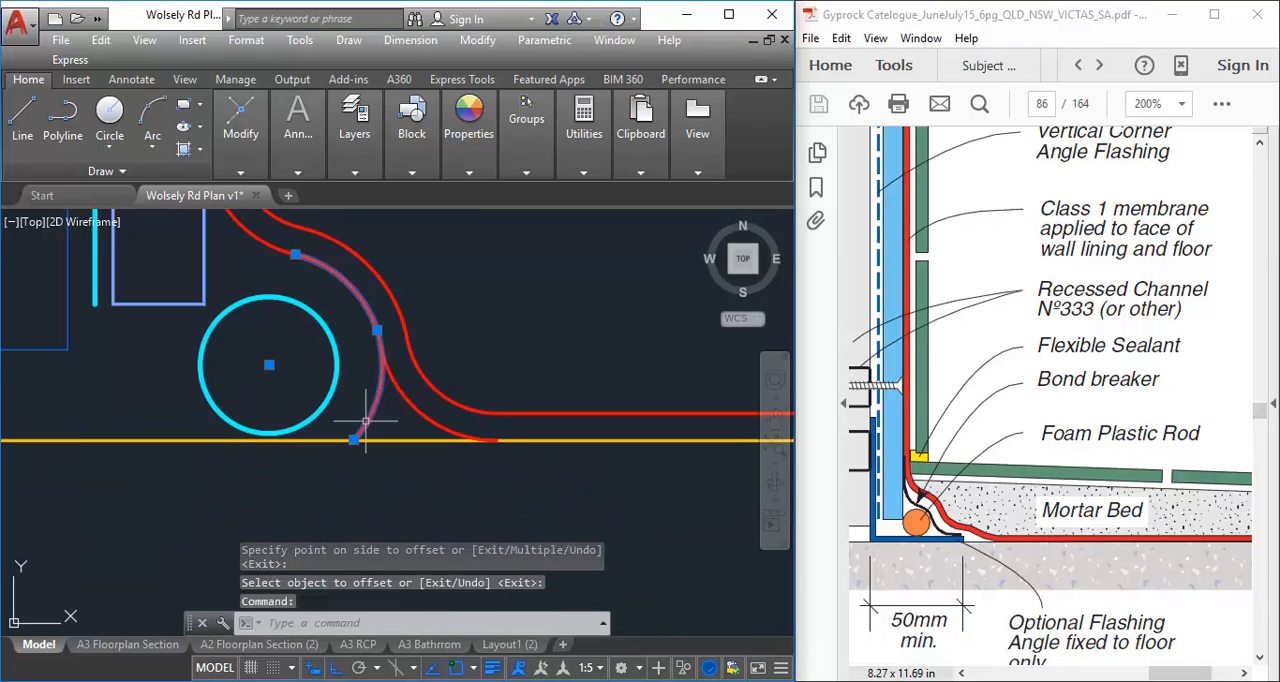
{"action": "left_click", "coordinate": [354, 439]}
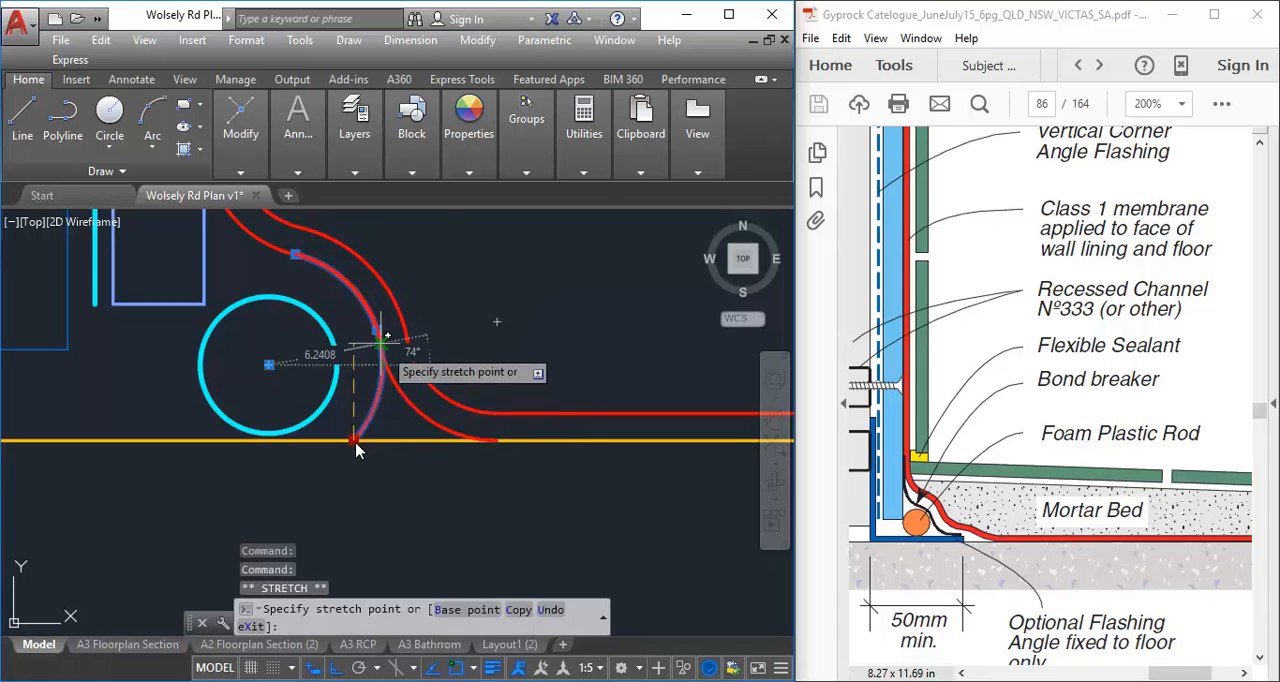
{"action": "scroll", "coordinate": [356, 450], "scroll_direction": "up", "scroll_amount": 3}
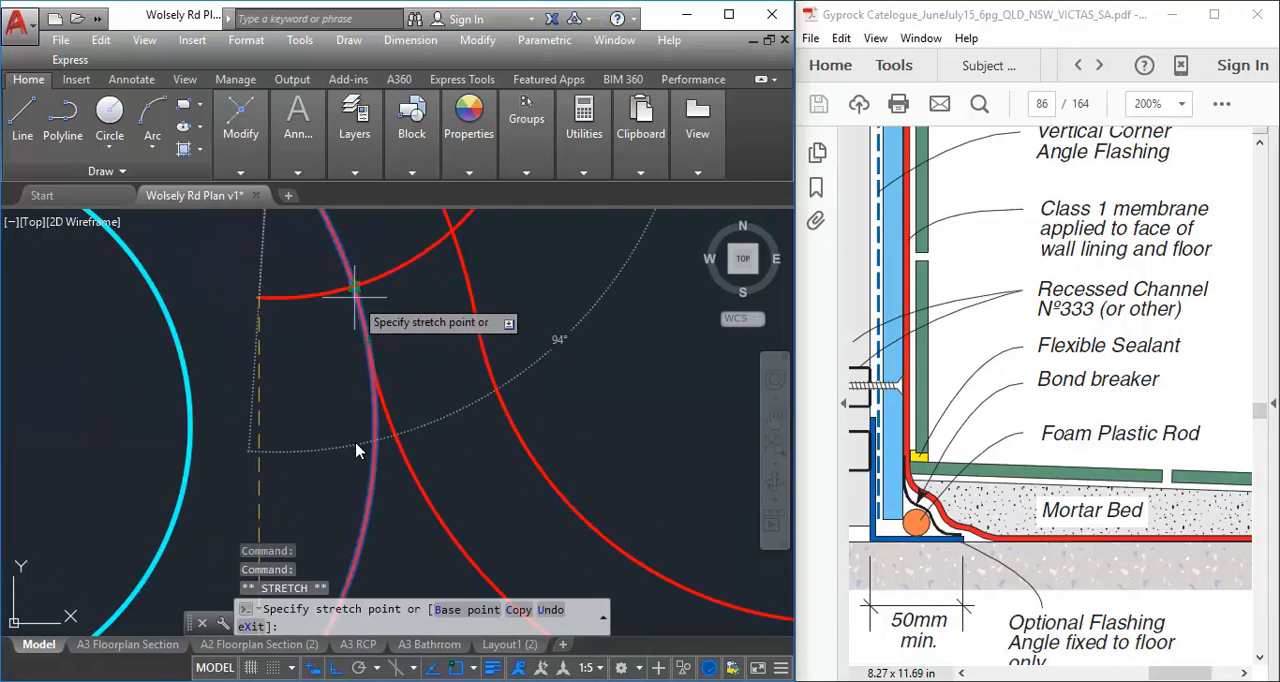
{"action": "scroll", "coordinate": [356, 450], "scroll_direction": "down", "scroll_amount": 4}
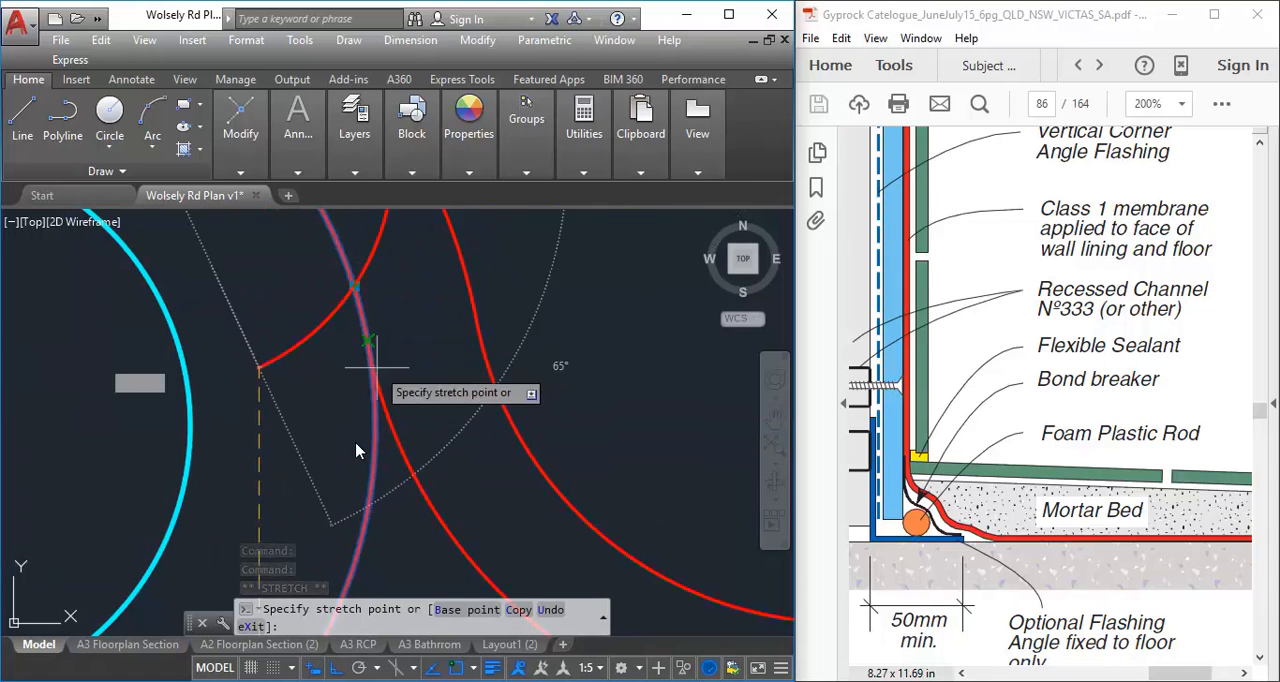
{"action": "key", "text": "Escape"}
{"action": "middle_click_drag", "start_coordinate": [371, 384], "coordinate": [386, 381]}
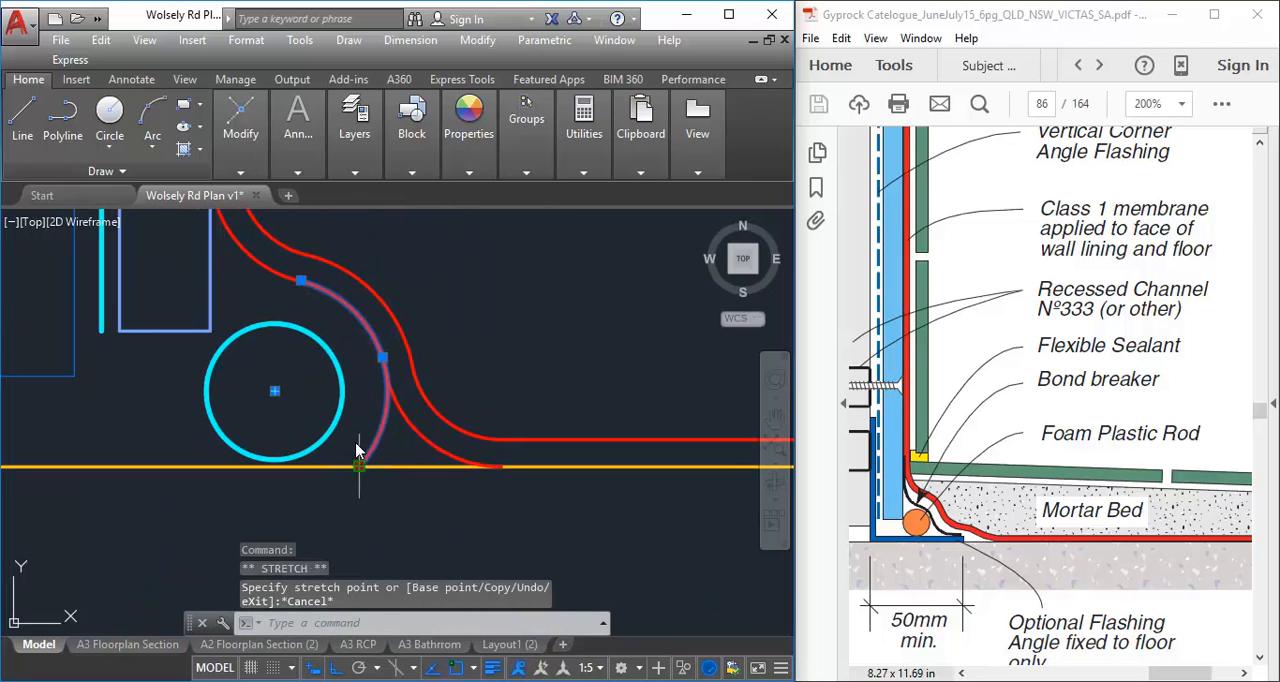
{"action": "left_click", "coordinate": [359, 466]}
{"action": "scroll", "coordinate": [388, 376], "scroll_direction": "up", "scroll_amount": 4}
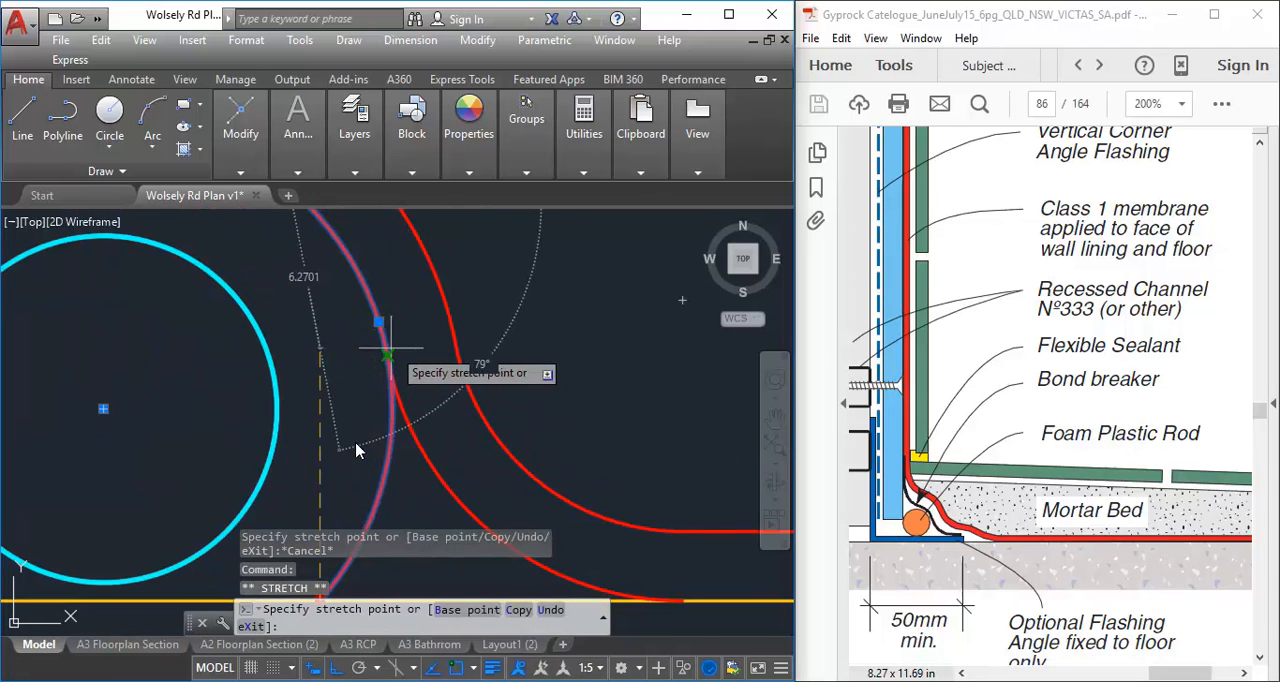
{"action": "left_click", "coordinate": [386, 371]}
{"action": "scroll", "coordinate": [330, 330], "scroll_direction": "down", "scroll_amount": 6}
{"action": "key", "text": "Escape"}
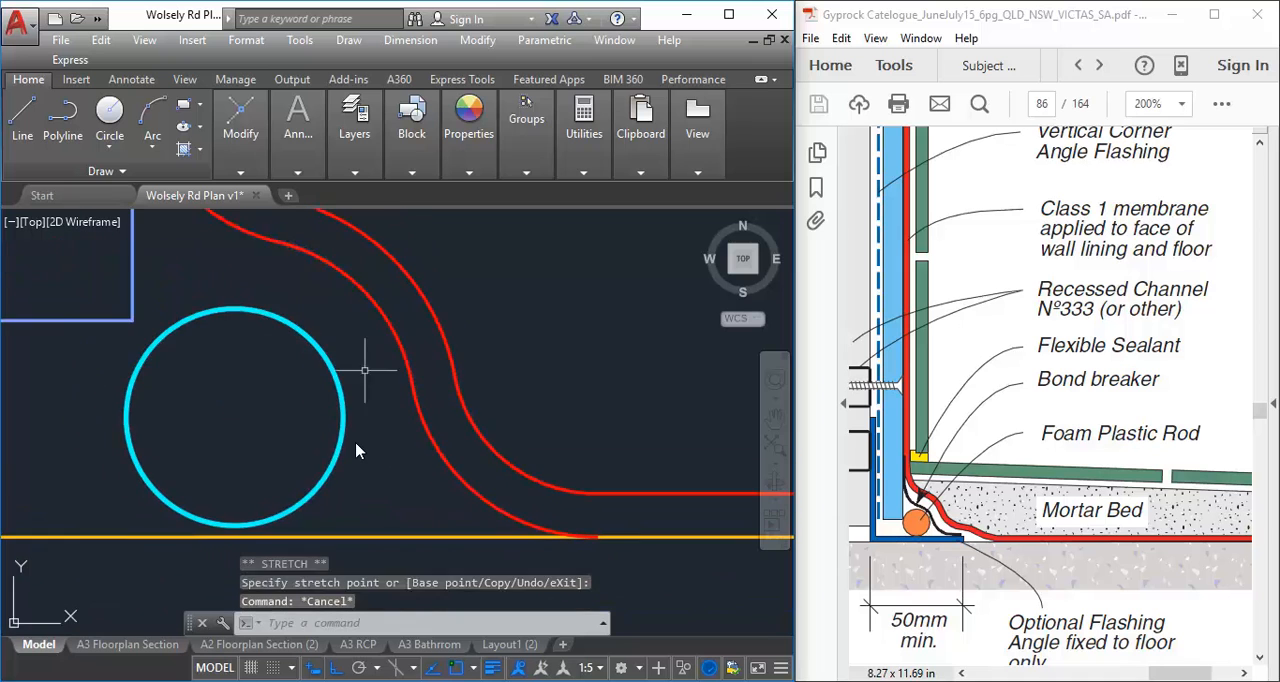
{"action": "key", "text": "Escape"}
Examine the bond breaker, foam rod and mortar bed in the Gyprock detail and compare them with the drawn membrane corner
{"action": "middle_click_drag", "start_coordinate": [561, 335], "coordinate": [453, 413]}
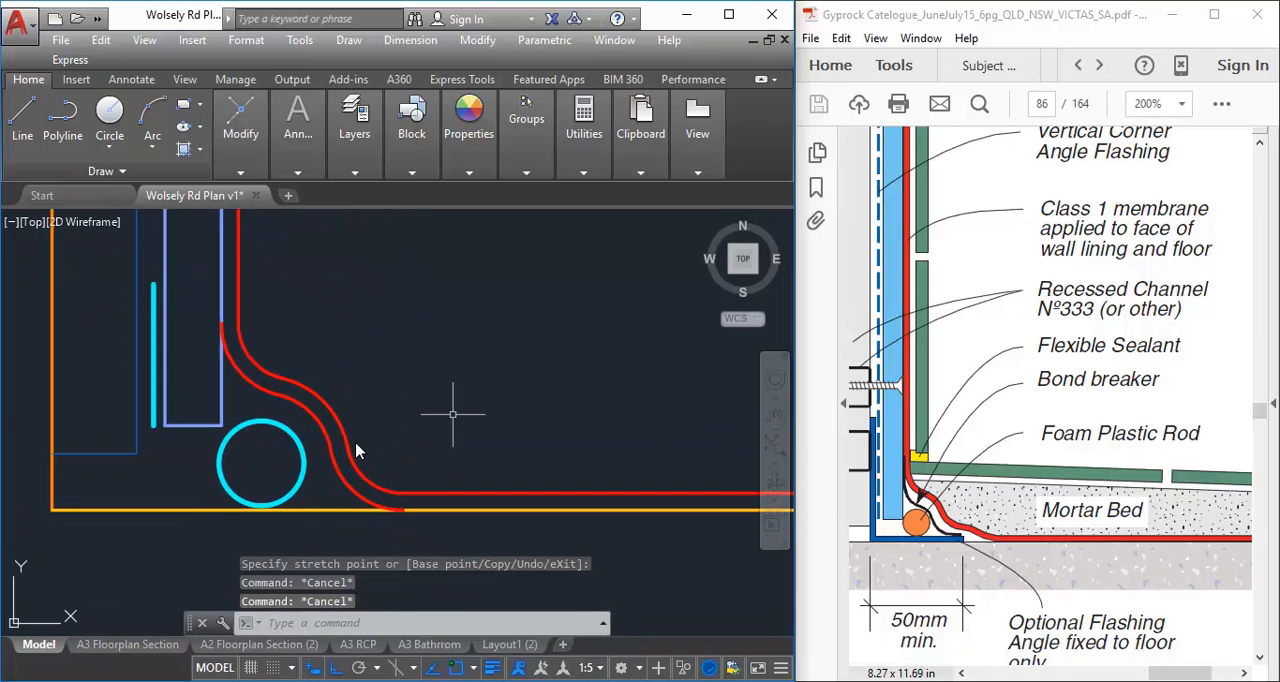
{"action": "middle_click_drag", "start_coordinate": [209, 421], "coordinate": [253, 439]}
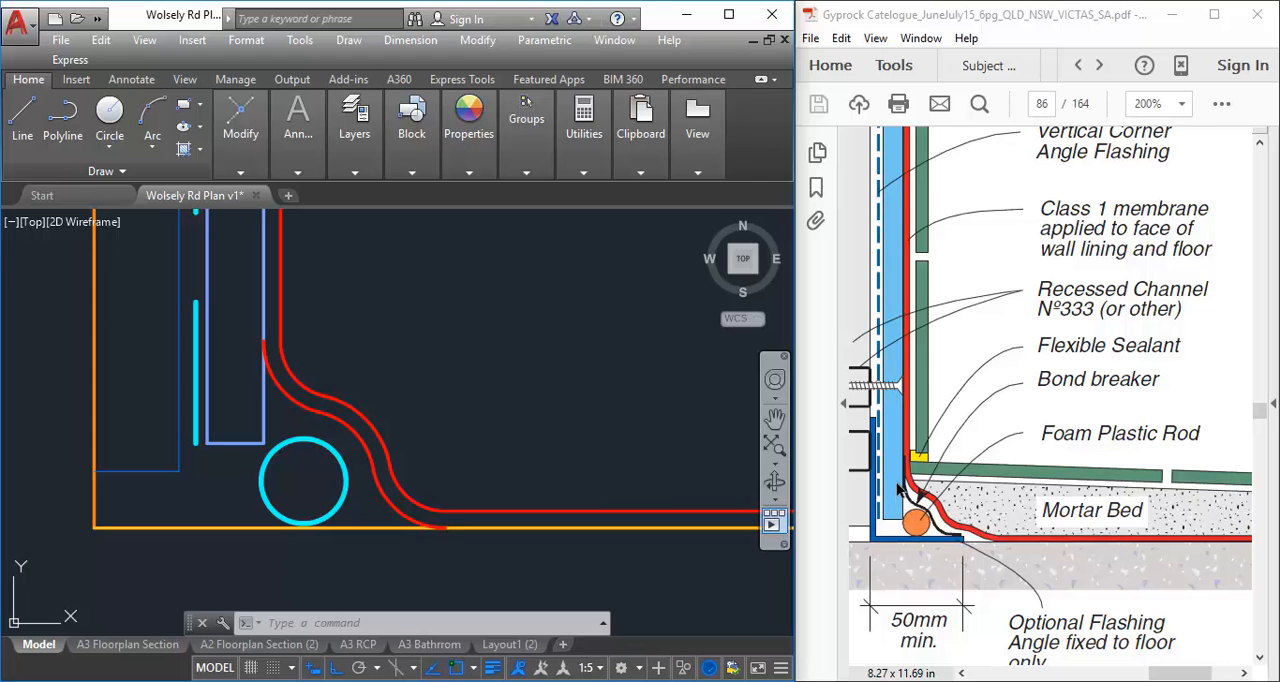
{"action": "scroll", "coordinate": [977, 540], "scroll_direction": "up", "scroll_amount": 1, "text": "ctrl"}
{"action": "scroll", "coordinate": [977, 540], "scroll_direction": "down", "scroll_amount": 1, "text": "ctrl"}
{"action": "scroll", "coordinate": [977, 540], "scroll_direction": "up", "scroll_amount": 1, "text": "ctrl"}
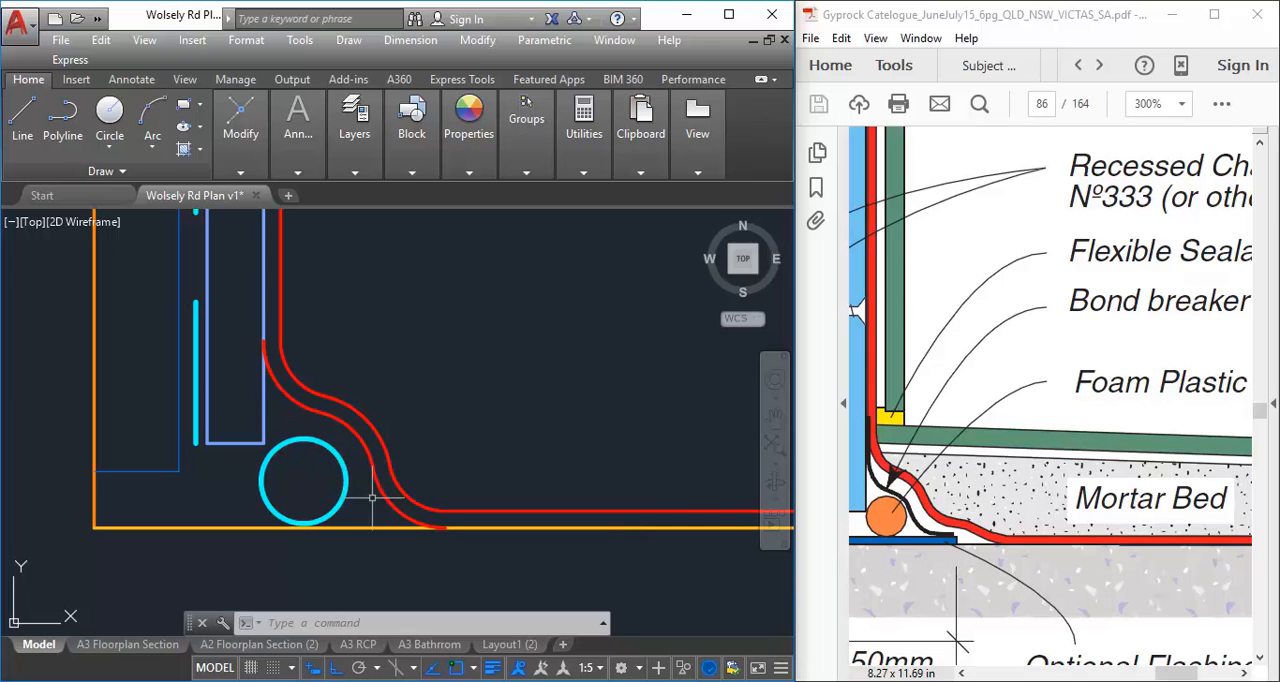
{"action": "scroll", "coordinate": [574, 398], "scroll_direction": "down", "scroll_amount": 2}
{"action": "middle_click_drag", "start_coordinate": [574, 398], "coordinate": [434, 423]}
{"action": "scroll", "coordinate": [434, 423], "scroll_direction": "down", "scroll_amount": 2}
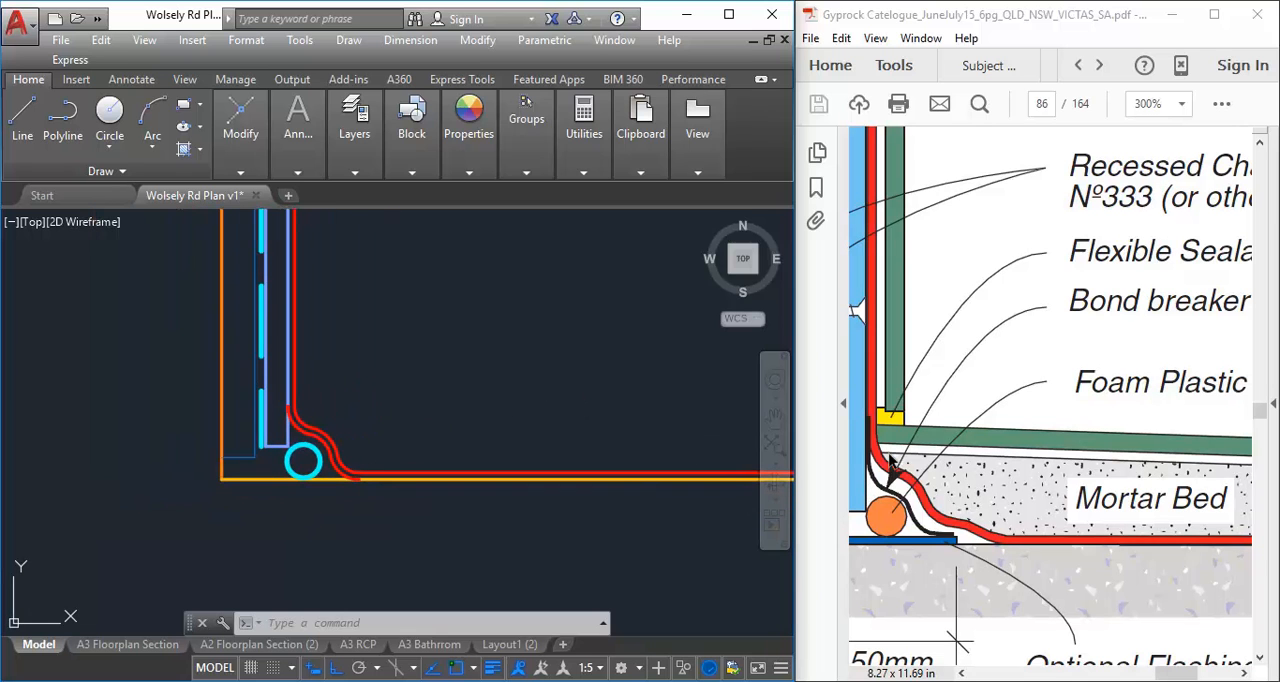
{"action": "middle_click_drag", "start_coordinate": [298, 399], "coordinate": [255, 428]}
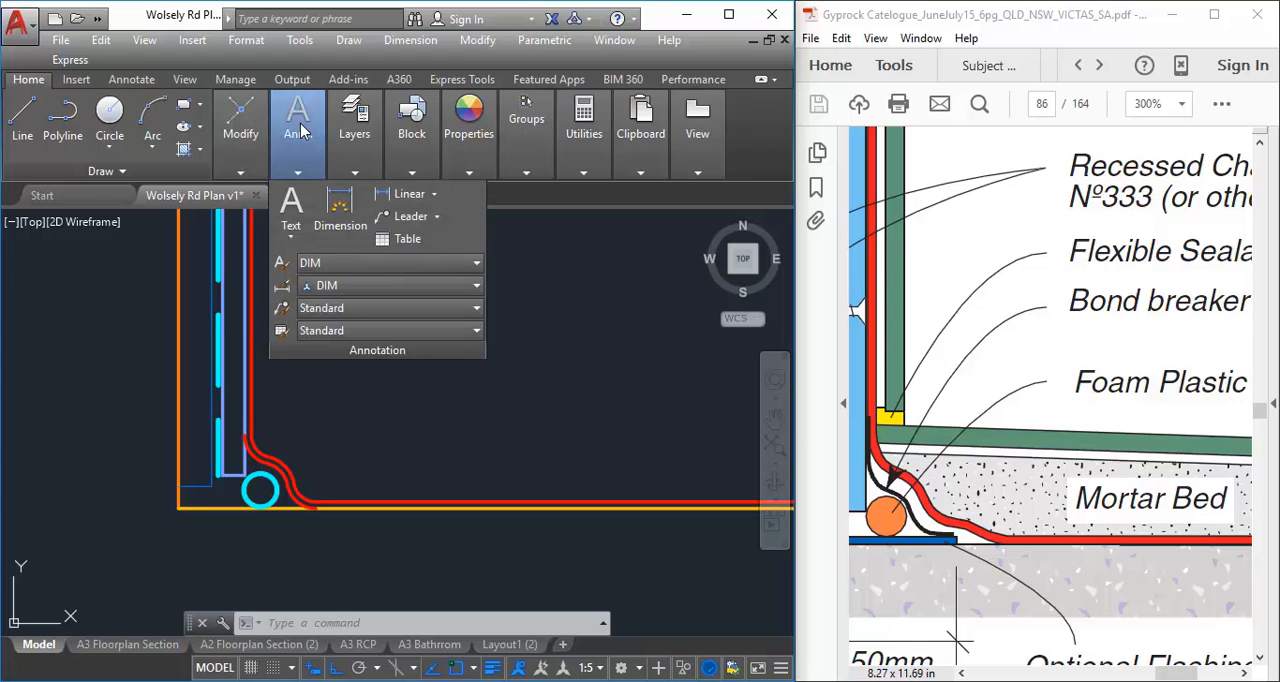
Make A-FLOOR the current layer
{"action": "mouse_move", "coordinate": [354, 128]}
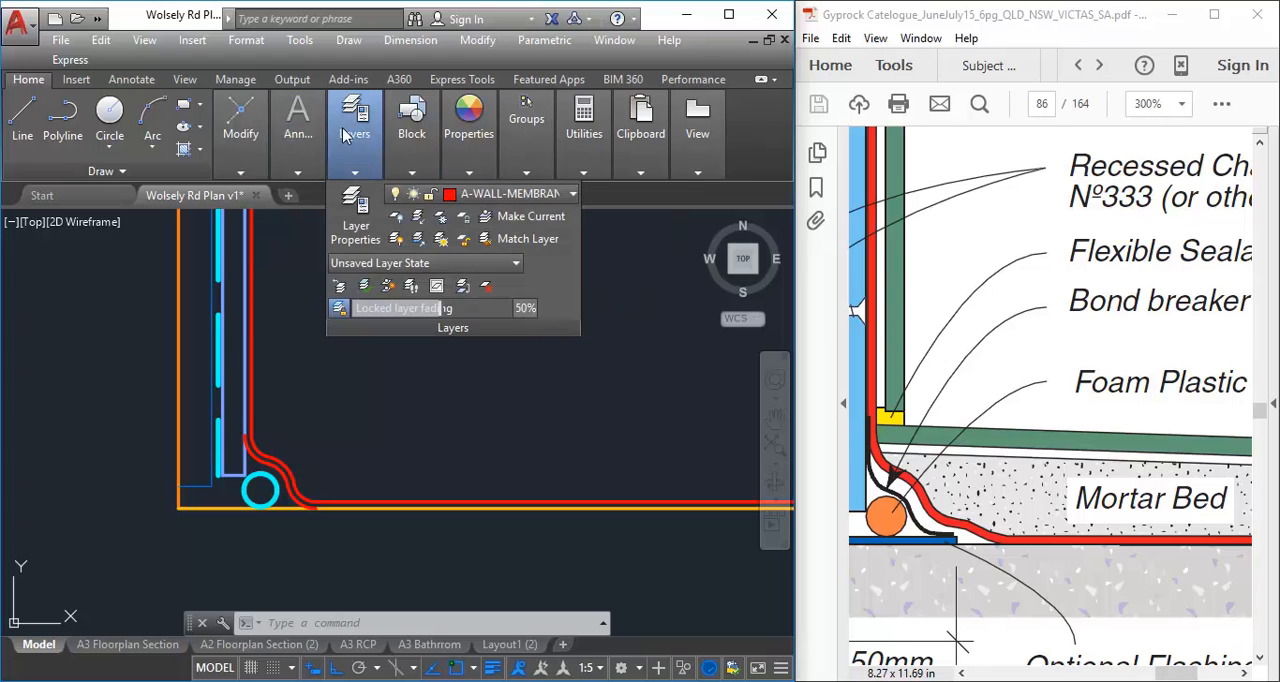
{"action": "left_click", "coordinate": [497, 196]}
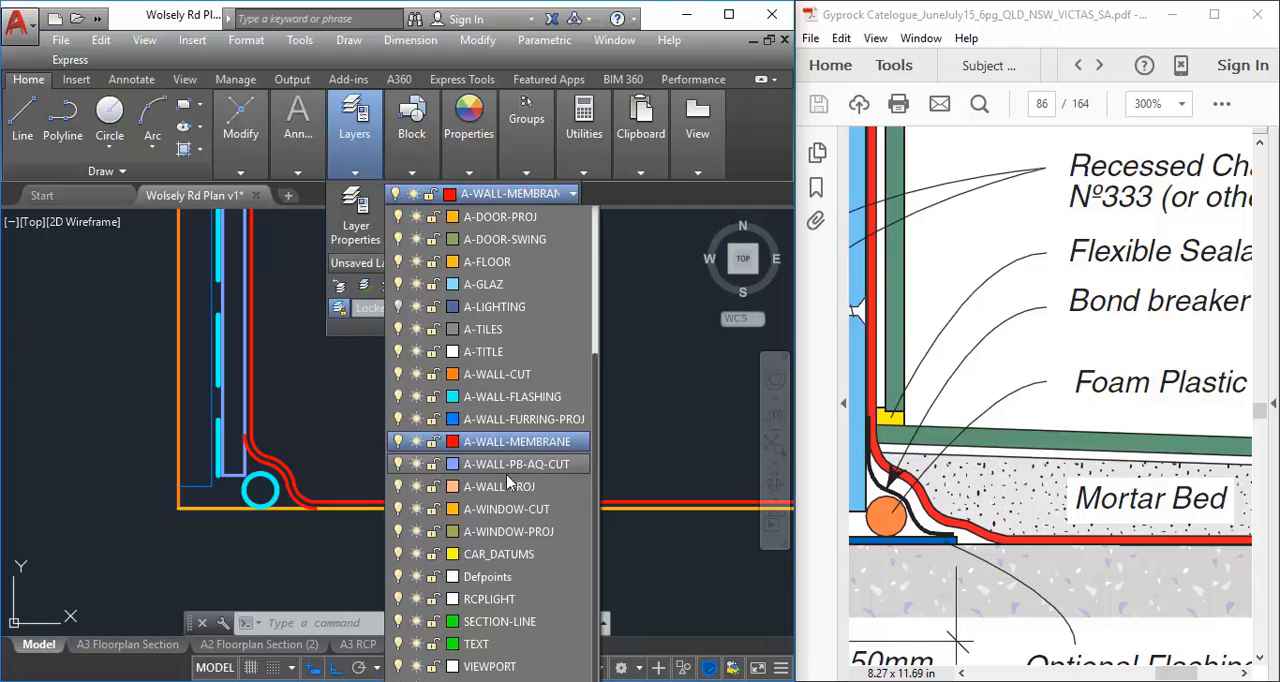
{"action": "scroll", "coordinate": [495, 420], "scroll_direction": "up", "scroll_amount": 3}
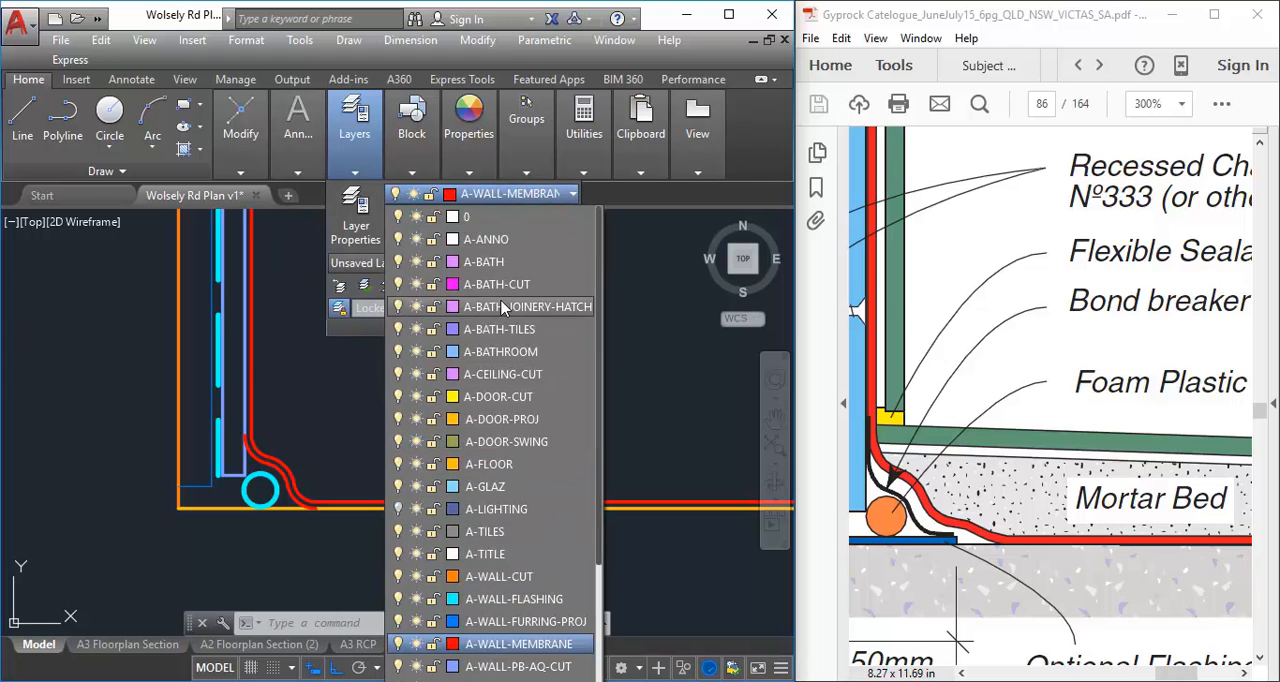
{"action": "left_click", "coordinate": [502, 466]}
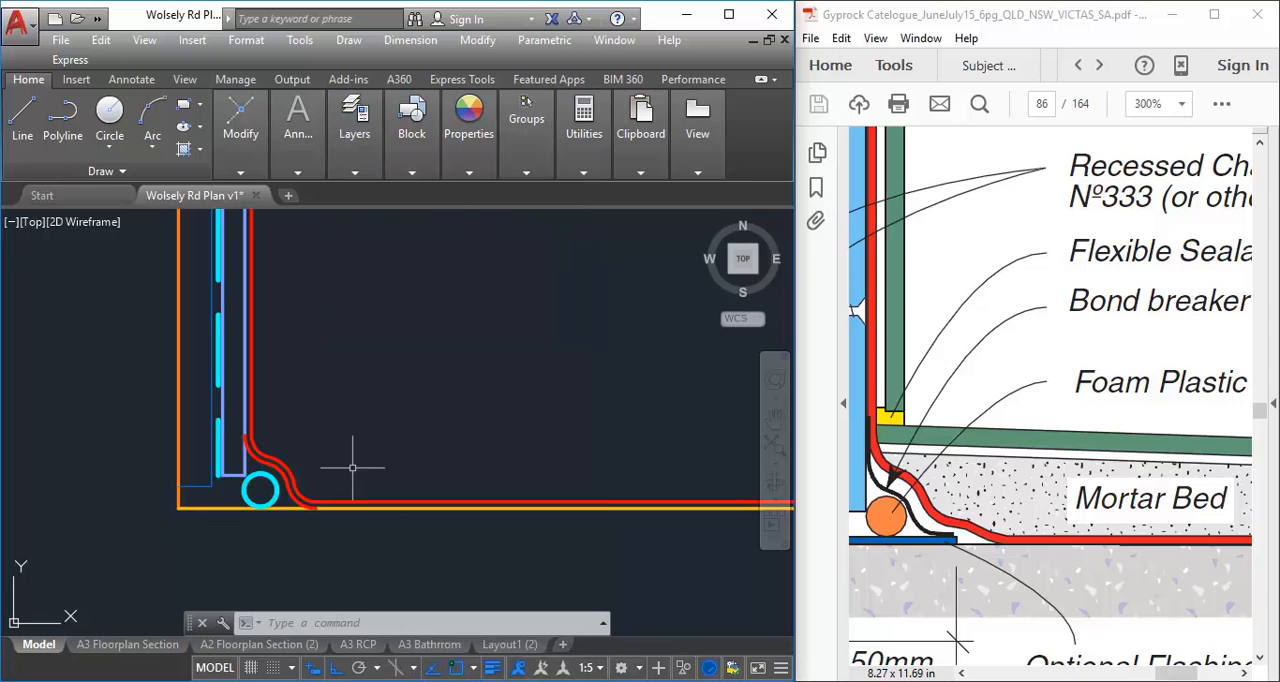
Create a new layer named A-FLOOR-CONC-MORTAR based on the A-FLOOR layer's properties
{"action": "left_click", "coordinate": [245, 138]}
{"action": "left_click", "coordinate": [354, 125]}
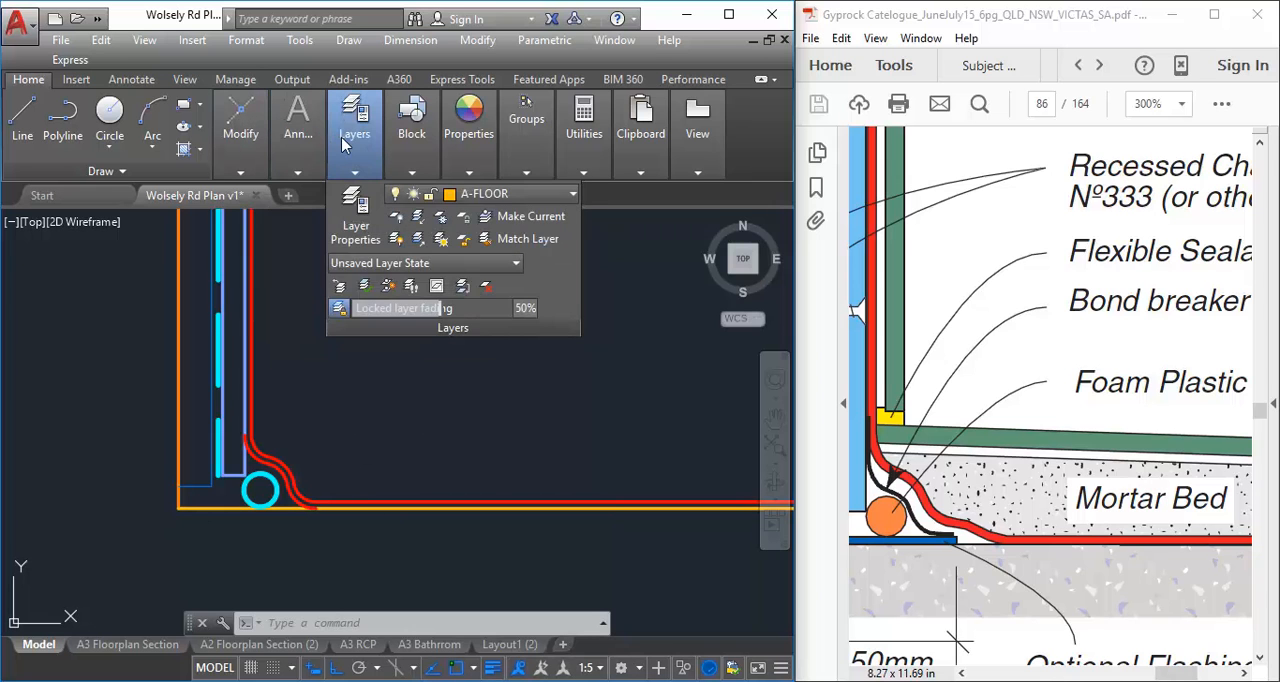
{"action": "left_click", "coordinate": [355, 205]}
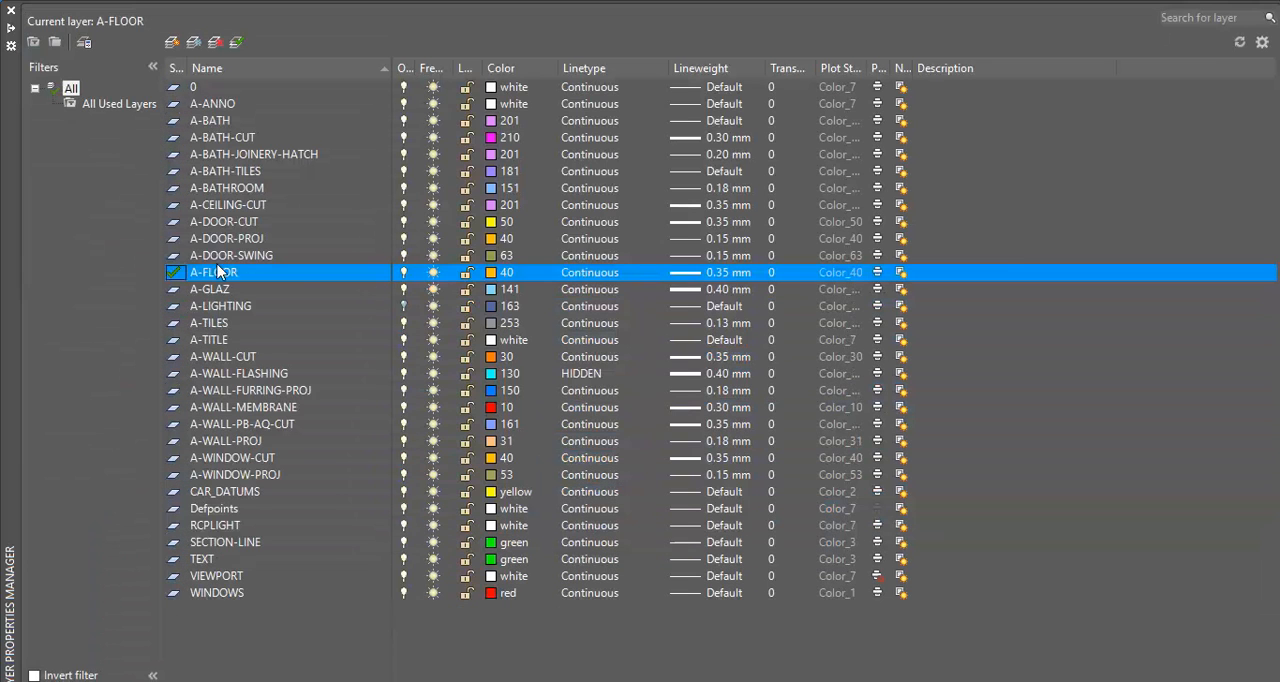
{"action": "left_click", "coordinate": [171, 42]}
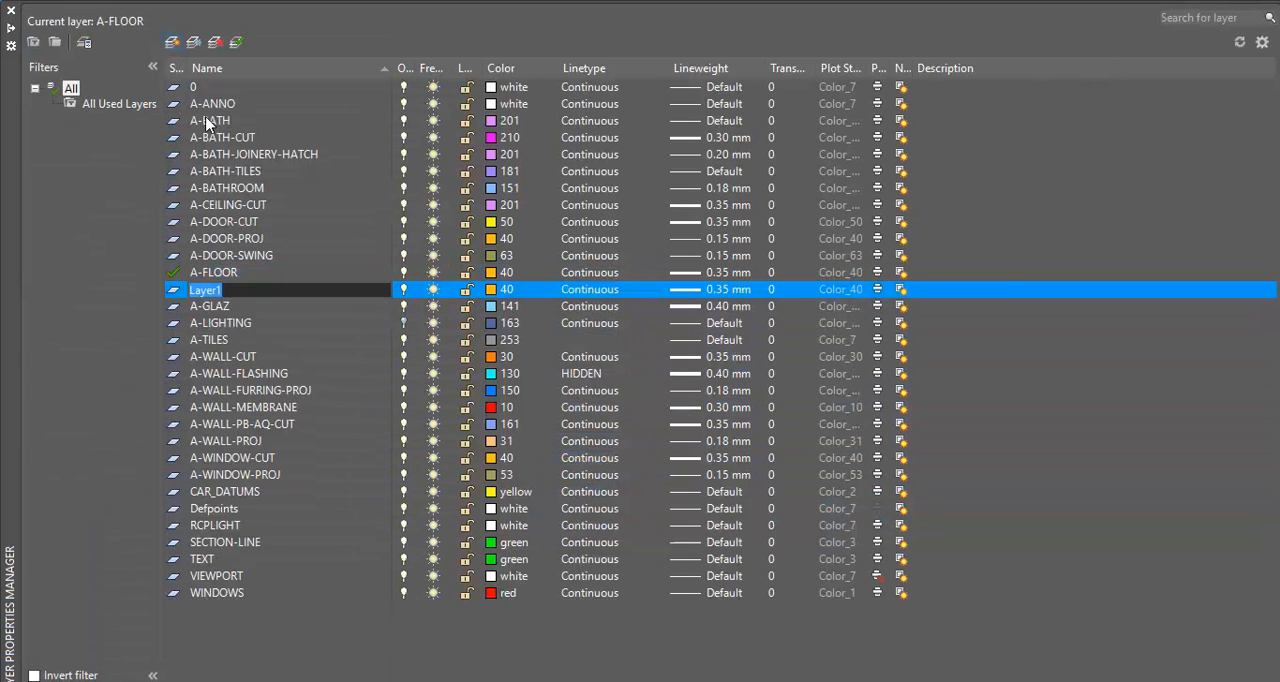
{"action": "type", "text": "A-FLOOR-CONC-MORTAR"}
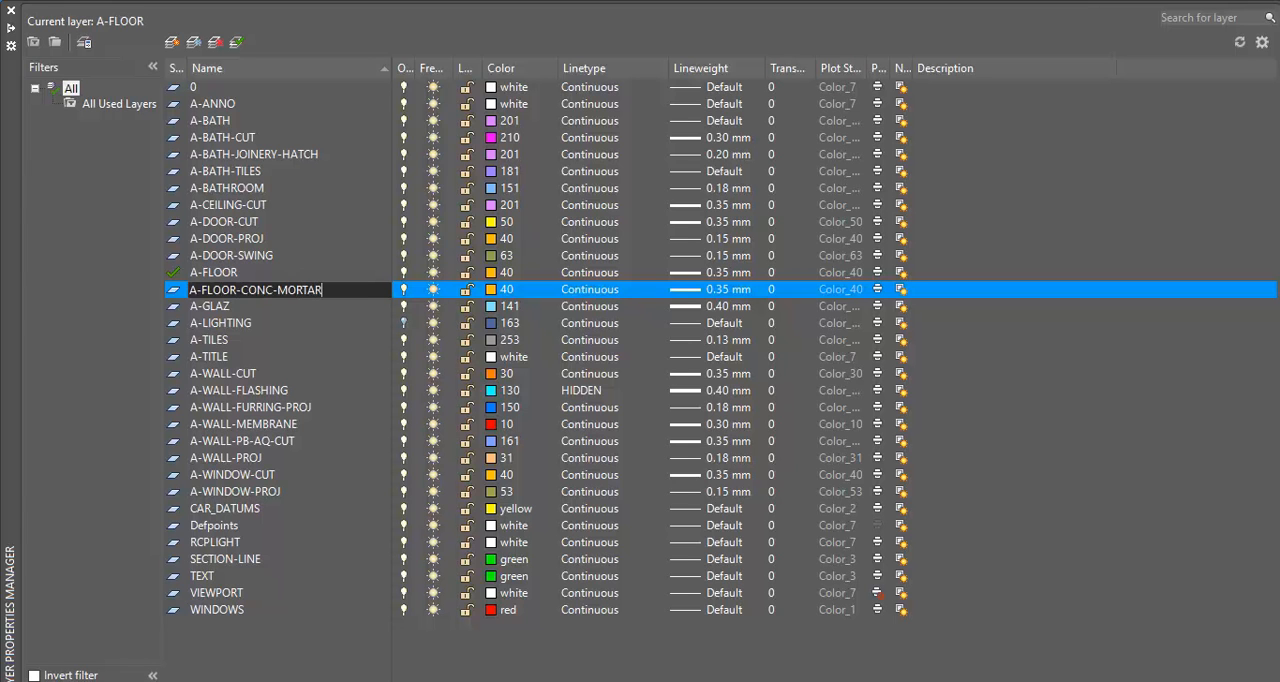
{"action": "key", "text": "Return"}
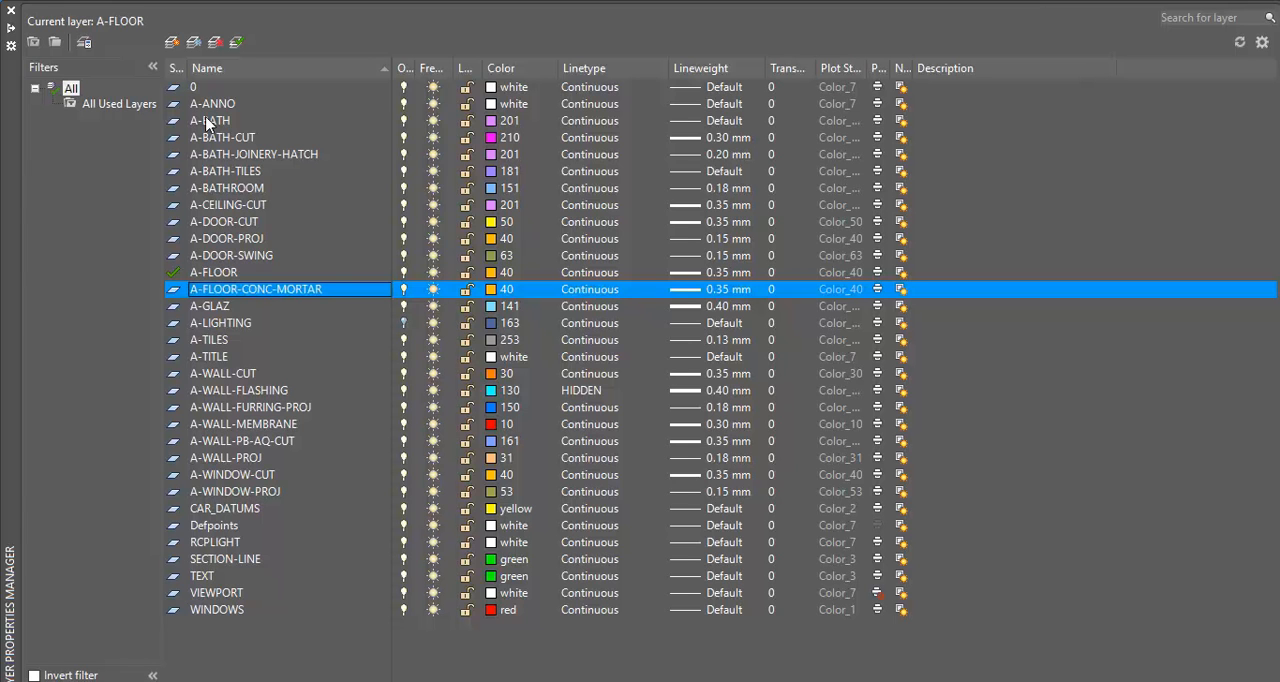
Set the A-FLOOR-CONC-MORTAR layer's colour to index 90 and make it the current layer
{"action": "left_click", "coordinate": [493, 290]}
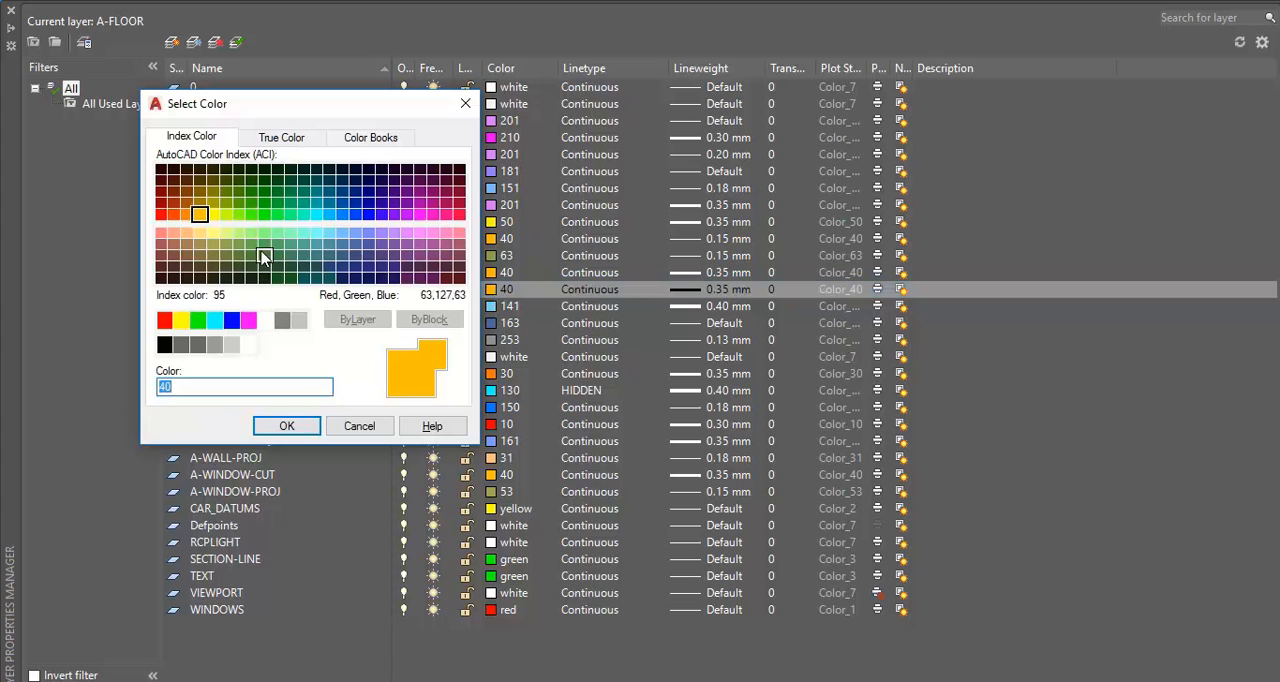
{"action": "left_click", "coordinate": [264, 214]}
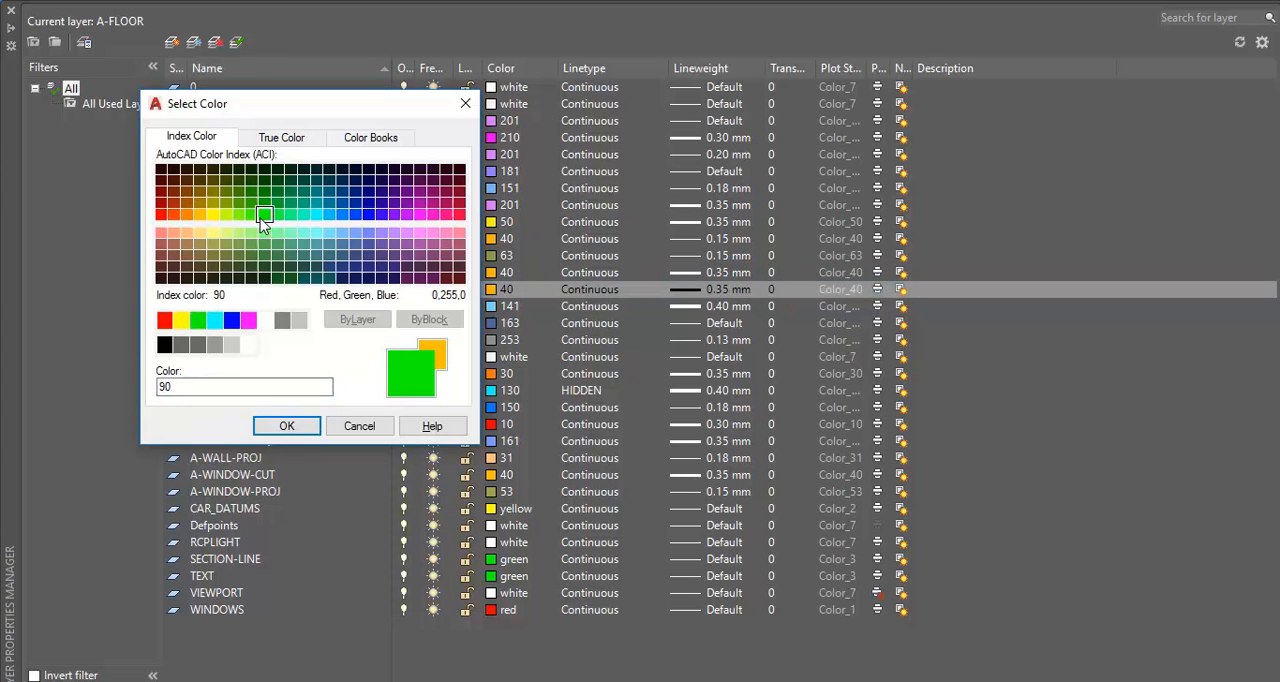
{"action": "left_click", "coordinate": [286, 426]}
{"action": "left_click", "coordinate": [237, 42]}
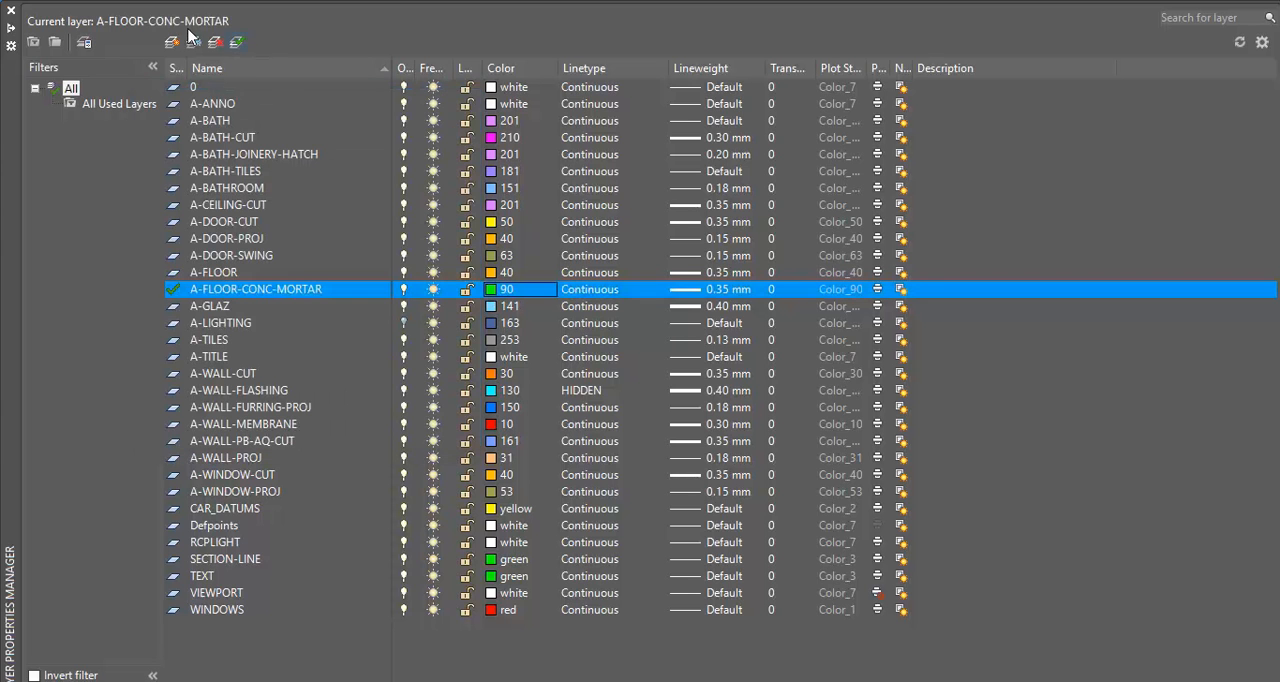
Close the layer manager and examine how the mortar bed meets the membrane and wall lining in the Fig 151 detail
{"action": "left_click", "coordinate": [14, 14]}
{"action": "middle_click_drag", "start_coordinate": [663, 337], "coordinate": [760, 250]}
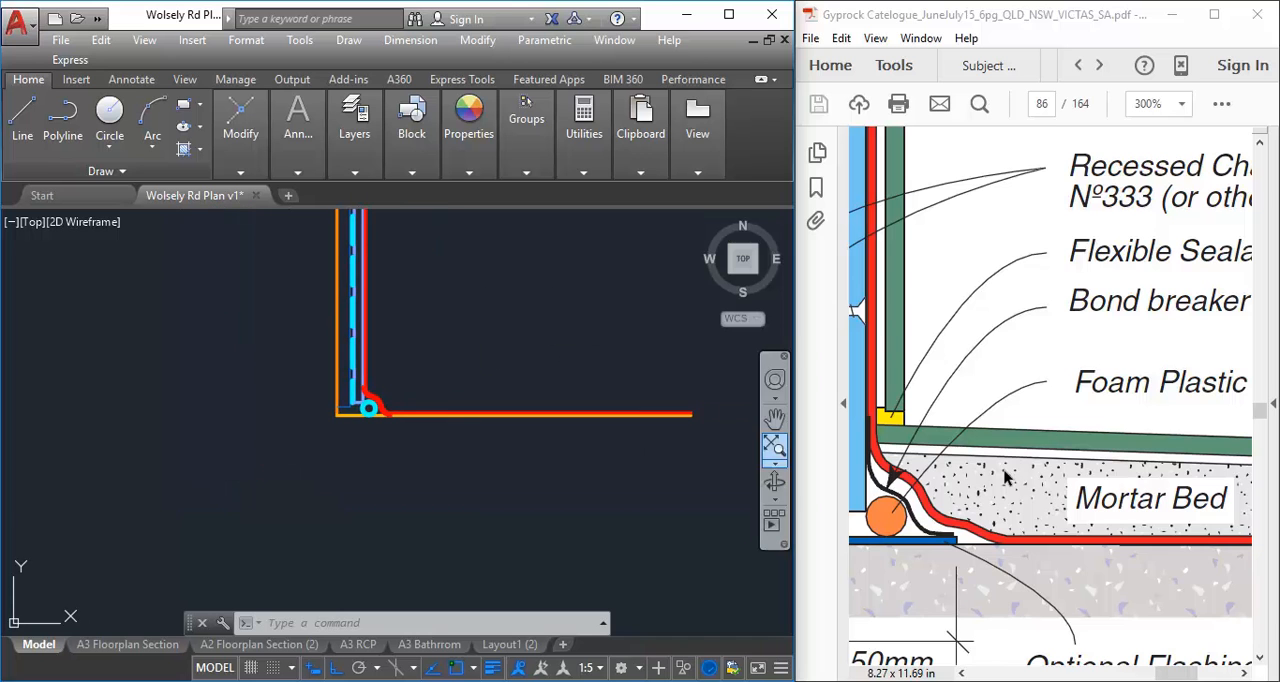
{"action": "scroll", "coordinate": [985, 473], "scroll_direction": "down", "scroll_amount": 4, "text": "ctrl"}
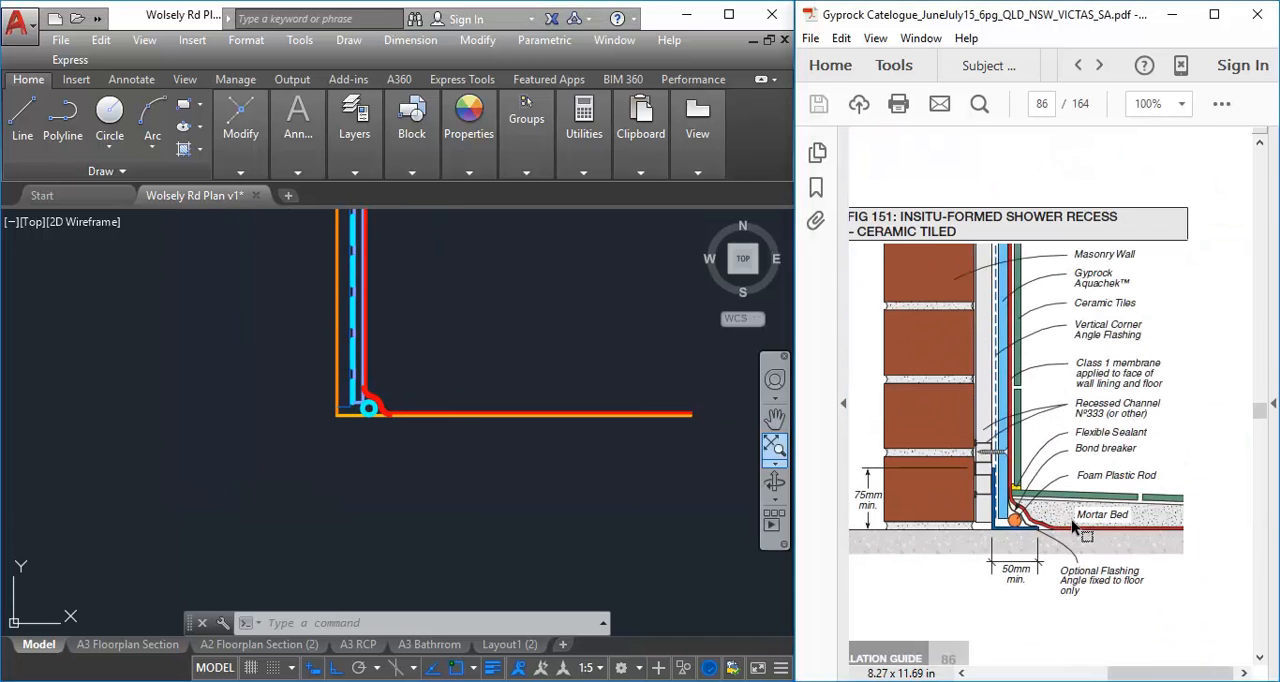
{"action": "scroll", "coordinate": [1067, 523], "scroll_direction": "up", "scroll_amount": 1, "text": "ctrl"}
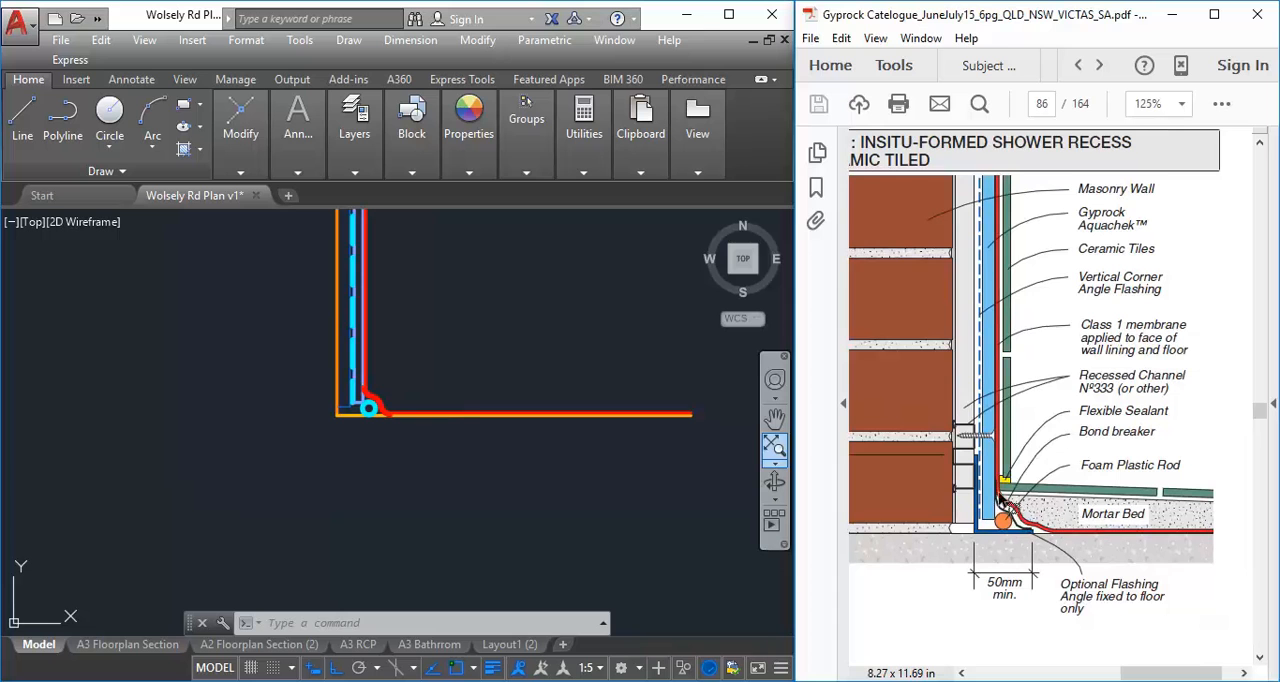
{"action": "scroll", "coordinate": [1173, 548], "scroll_direction": "up", "scroll_amount": 1, "text": "ctrl"}
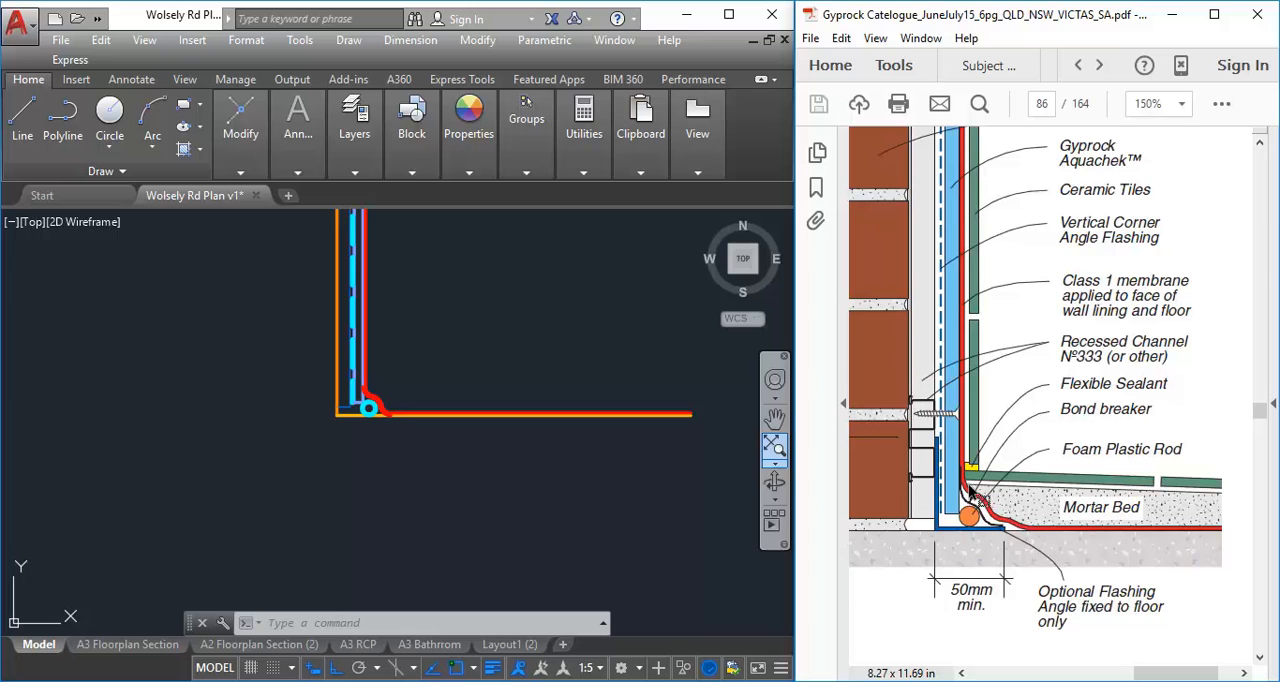
Offset the floor line 30 mm upwards to form the top of the mortar bed
{"action": "left_click", "coordinate": [417, 351]}
{"action": "scroll", "coordinate": [417, 351], "scroll_direction": "up", "scroll_amount": 2}
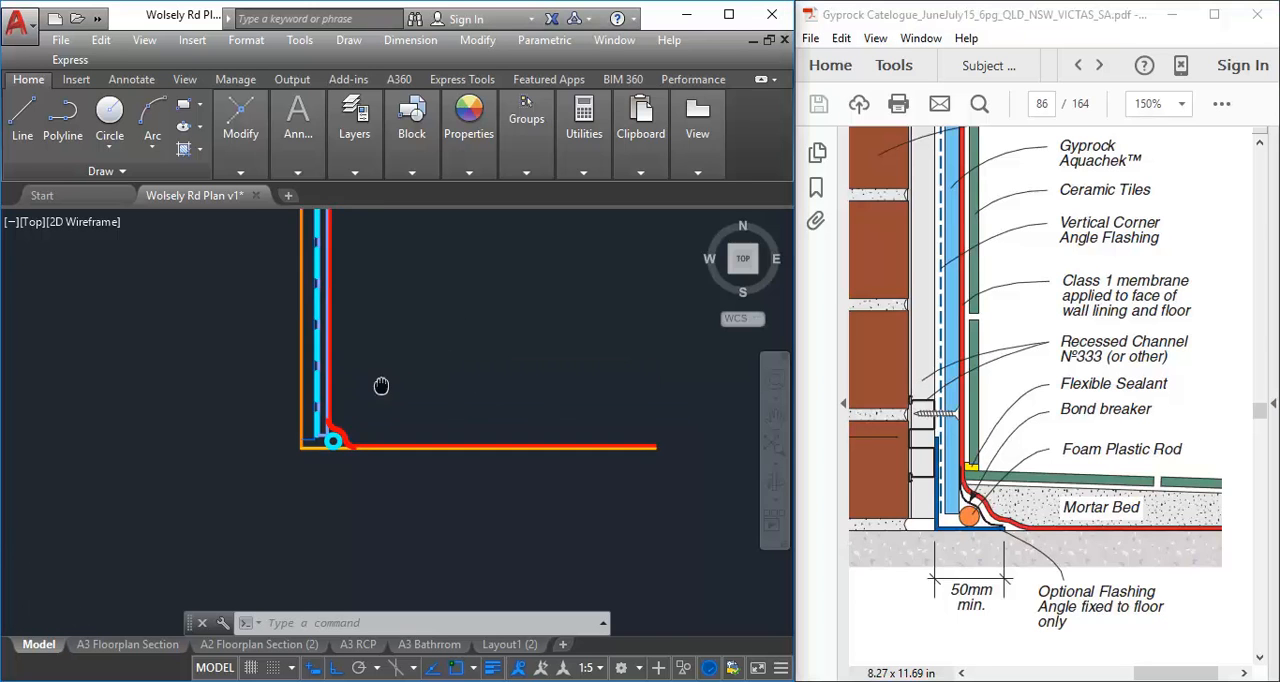
{"action": "scroll", "coordinate": [381, 383], "scroll_direction": "up", "scroll_amount": 2}
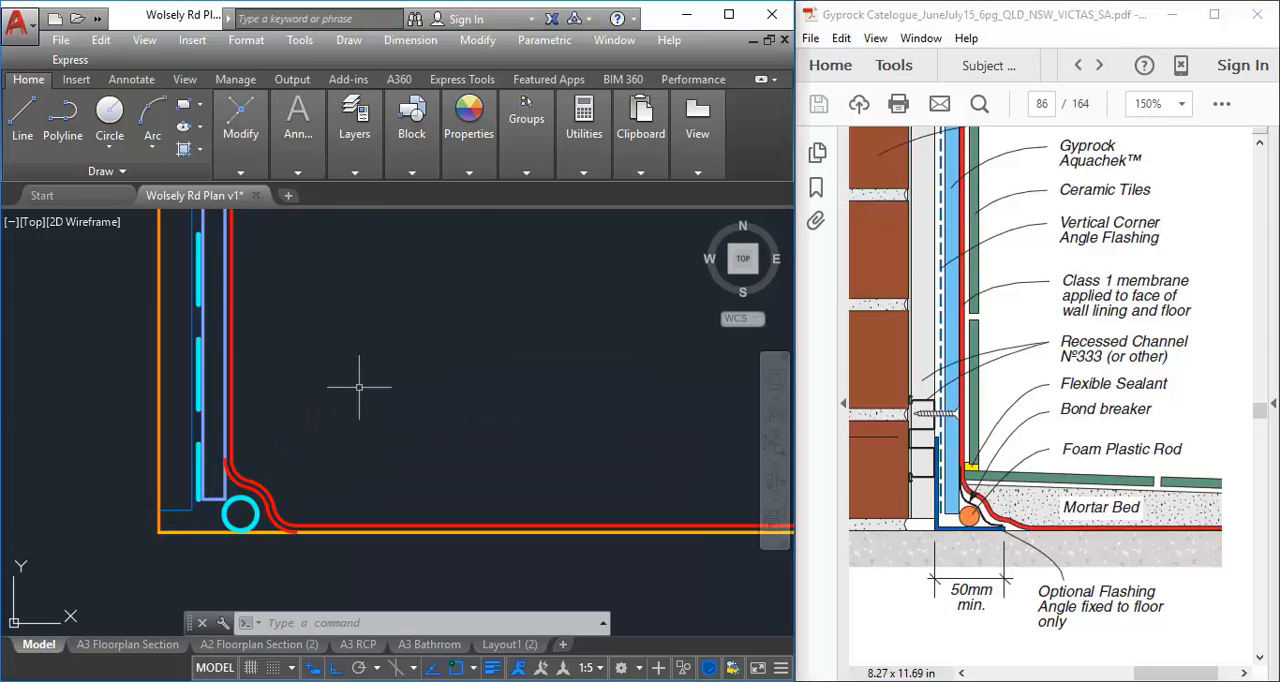
{"action": "mouse_move", "coordinate": [237, 147]}
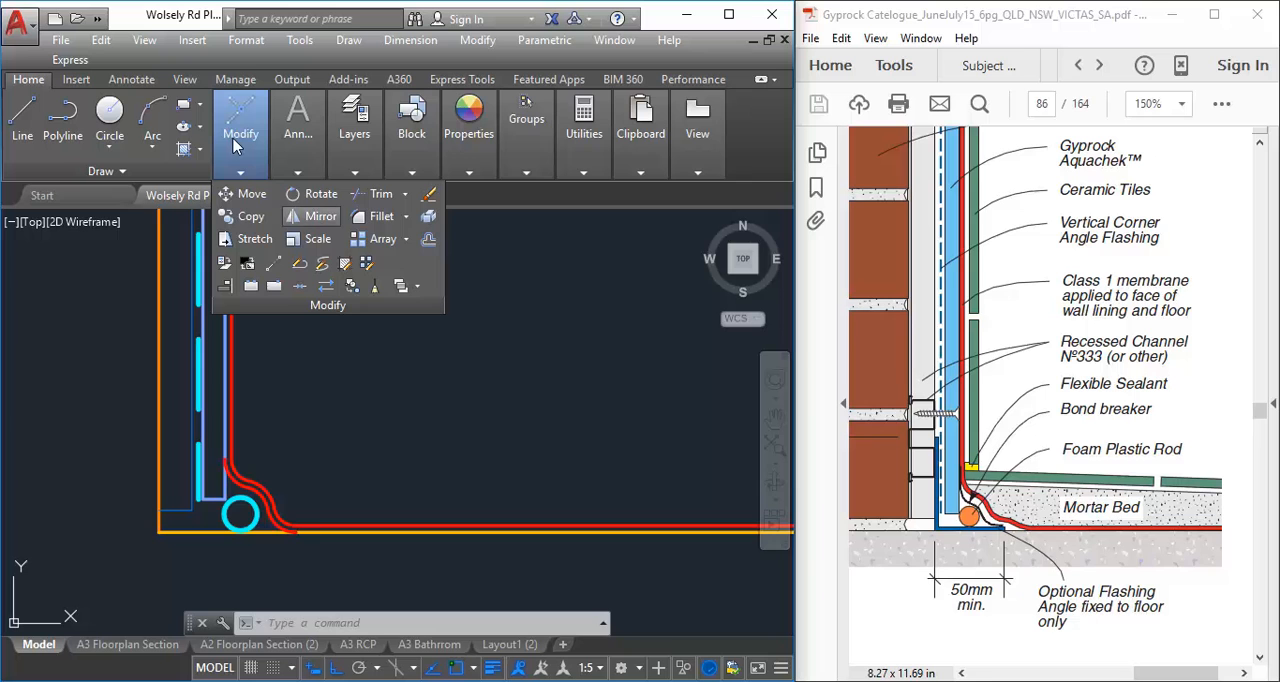
{"action": "left_click", "coordinate": [429, 239]}
{"action": "type", "text": "3"}
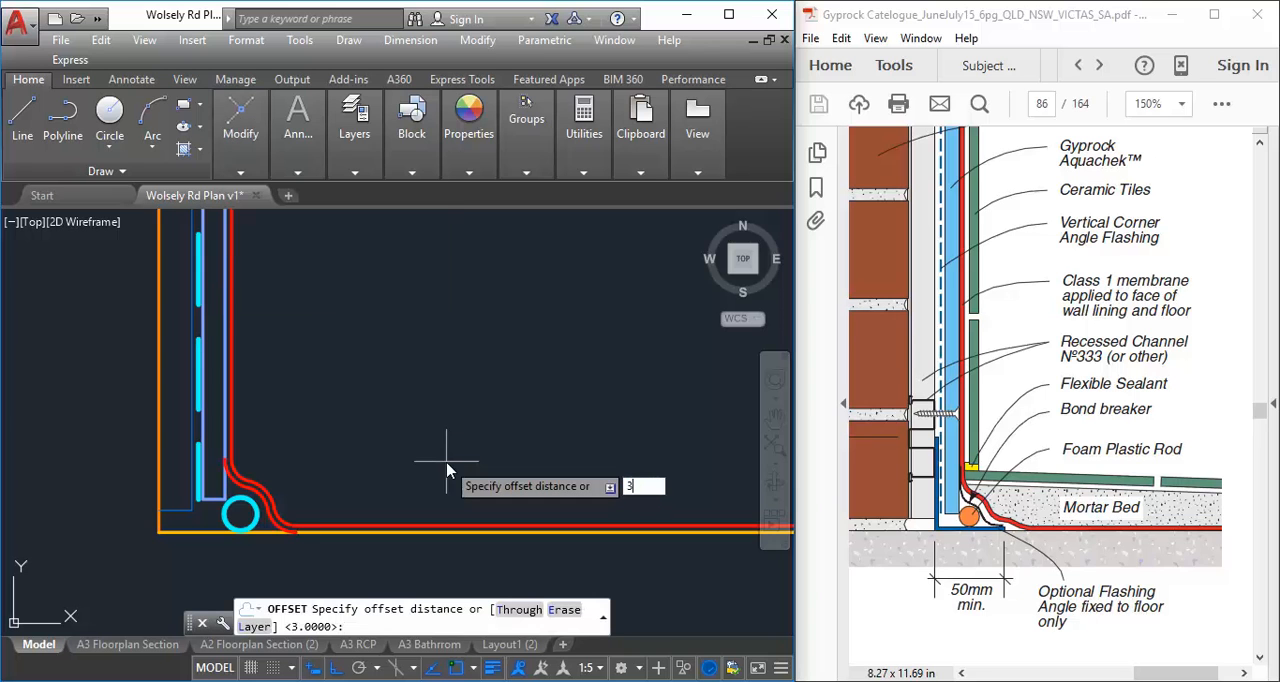
{"action": "type", "text": "0"}
{"action": "key", "text": "Return"}
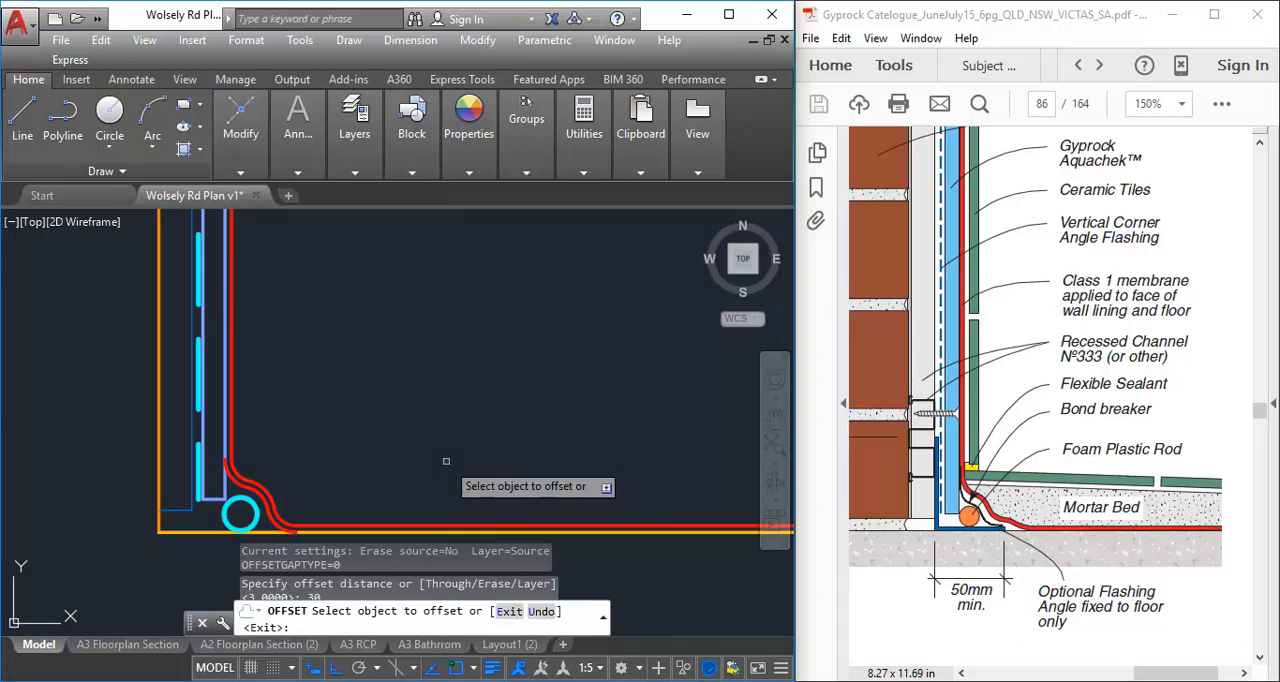
{"action": "left_click", "coordinate": [195, 530]}
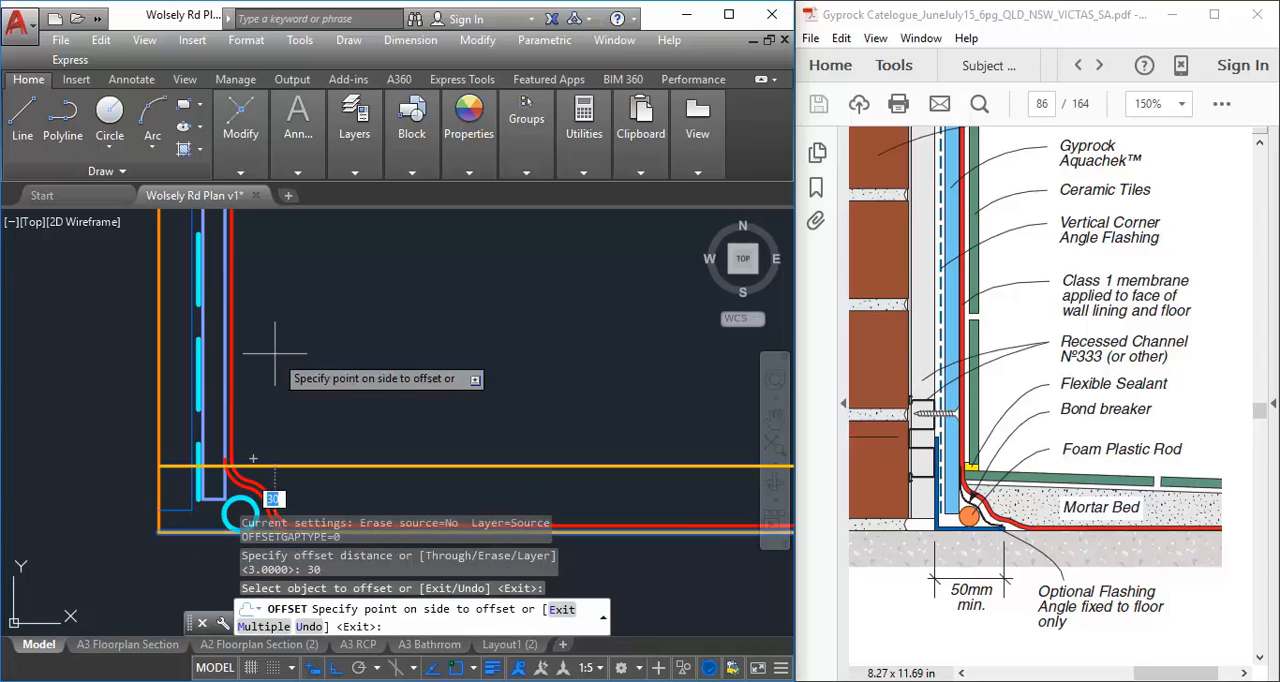
{"action": "left_click", "coordinate": [275, 352]}
{"action": "right_click", "coordinate": [305, 358]}
{"action": "left_click", "coordinate": [340, 371]}
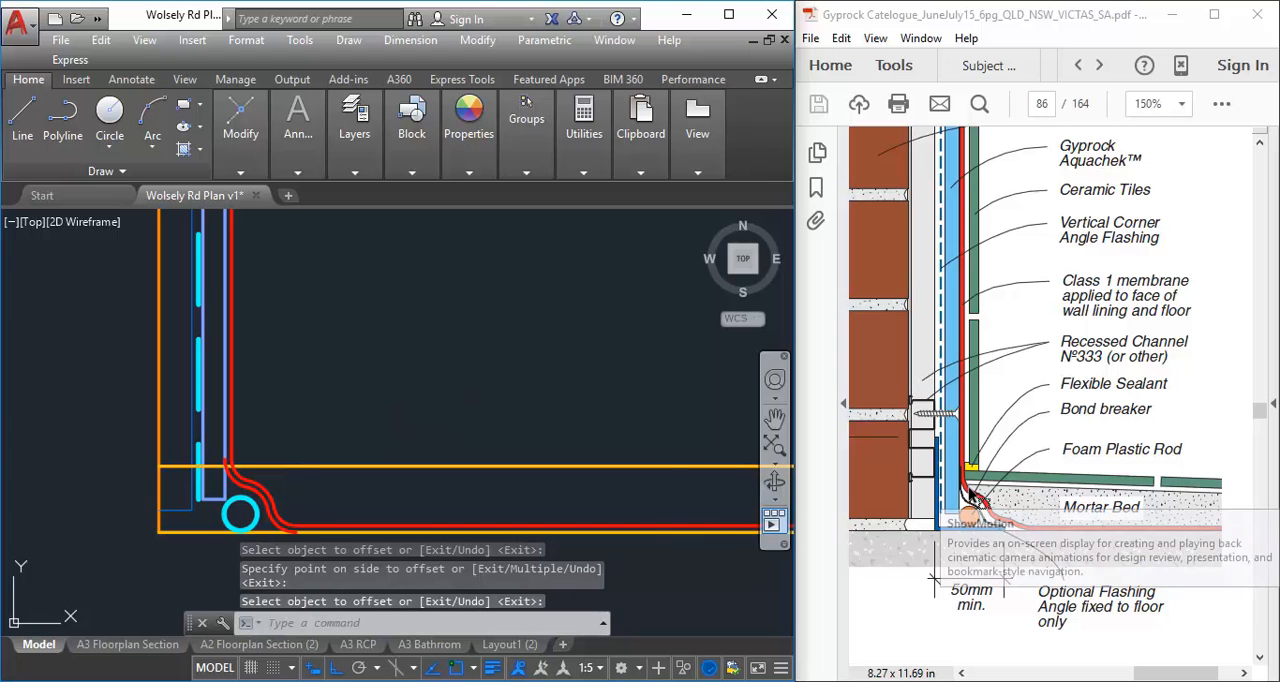
Shorten the offset mortar bed line so its wall end meets the outer face of the membrane
{"action": "key", "text": "Return"}
{"action": "scroll", "coordinate": [200, 470], "scroll_direction": "up", "scroll_amount": 2}
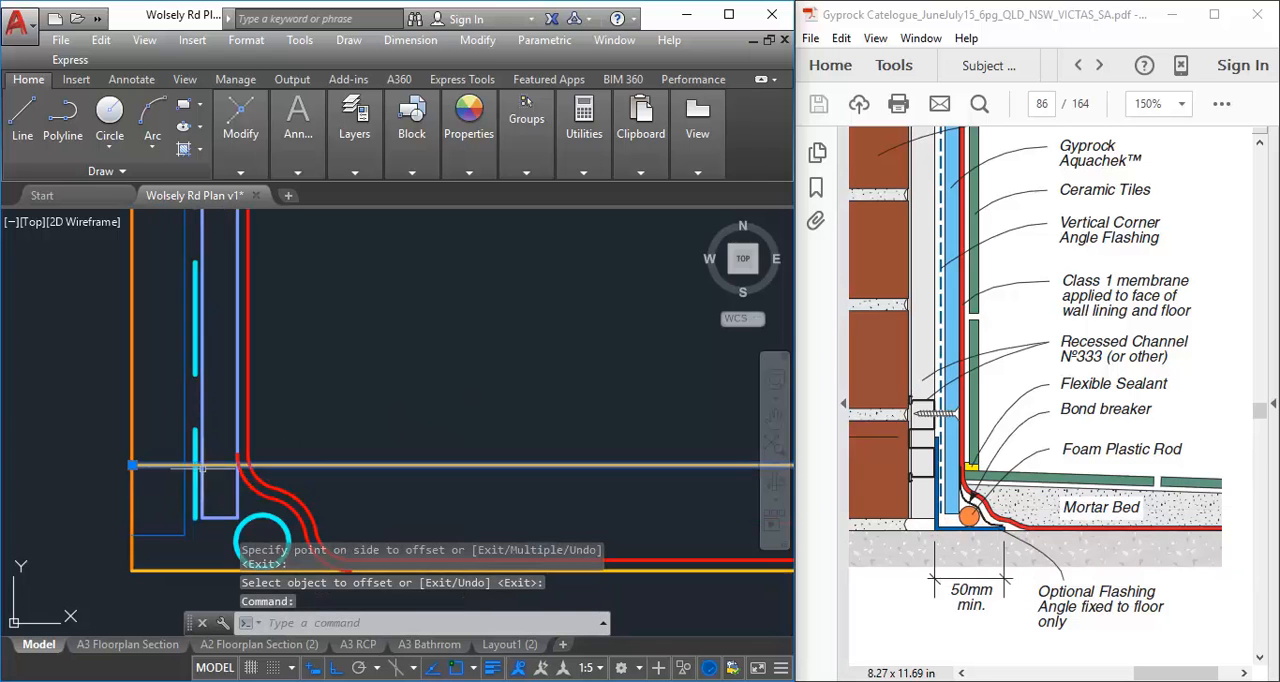
{"action": "left_click", "coordinate": [133, 465]}
{"action": "scroll", "coordinate": [251, 463], "scroll_direction": "up", "scroll_amount": 3}
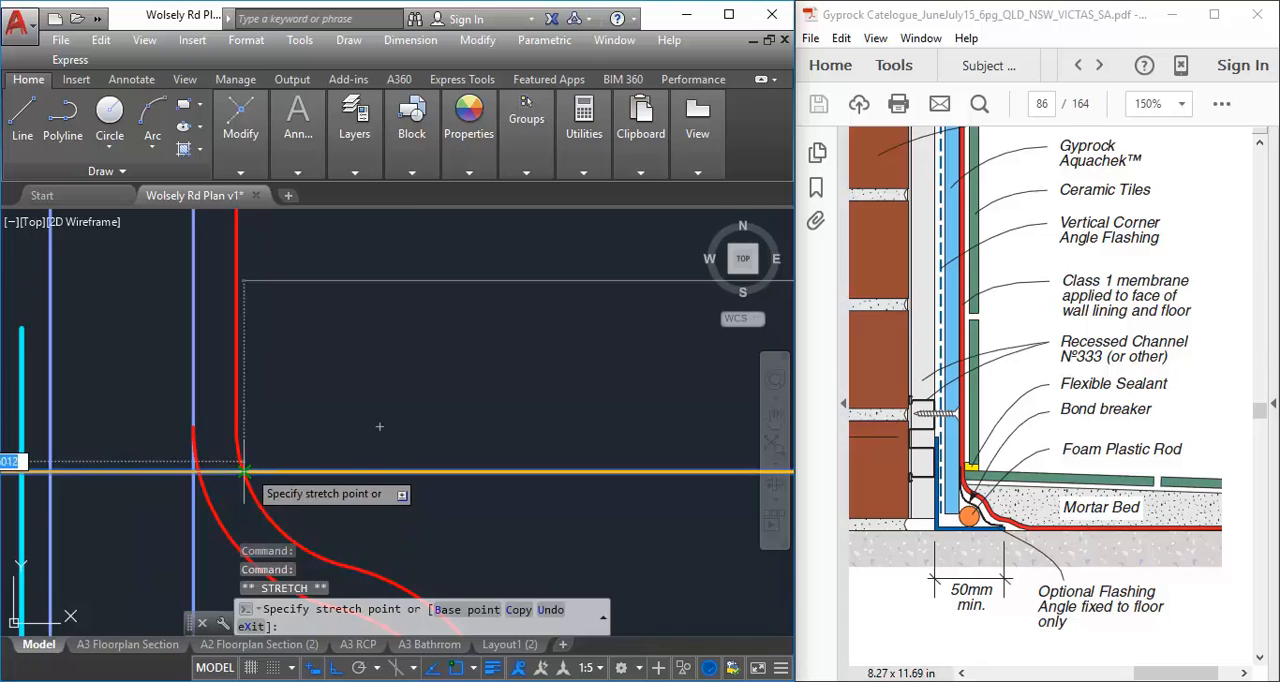
{"action": "left_click", "coordinate": [244, 471]}
{"action": "scroll", "coordinate": [370, 445], "scroll_direction": "down", "scroll_amount": 3}
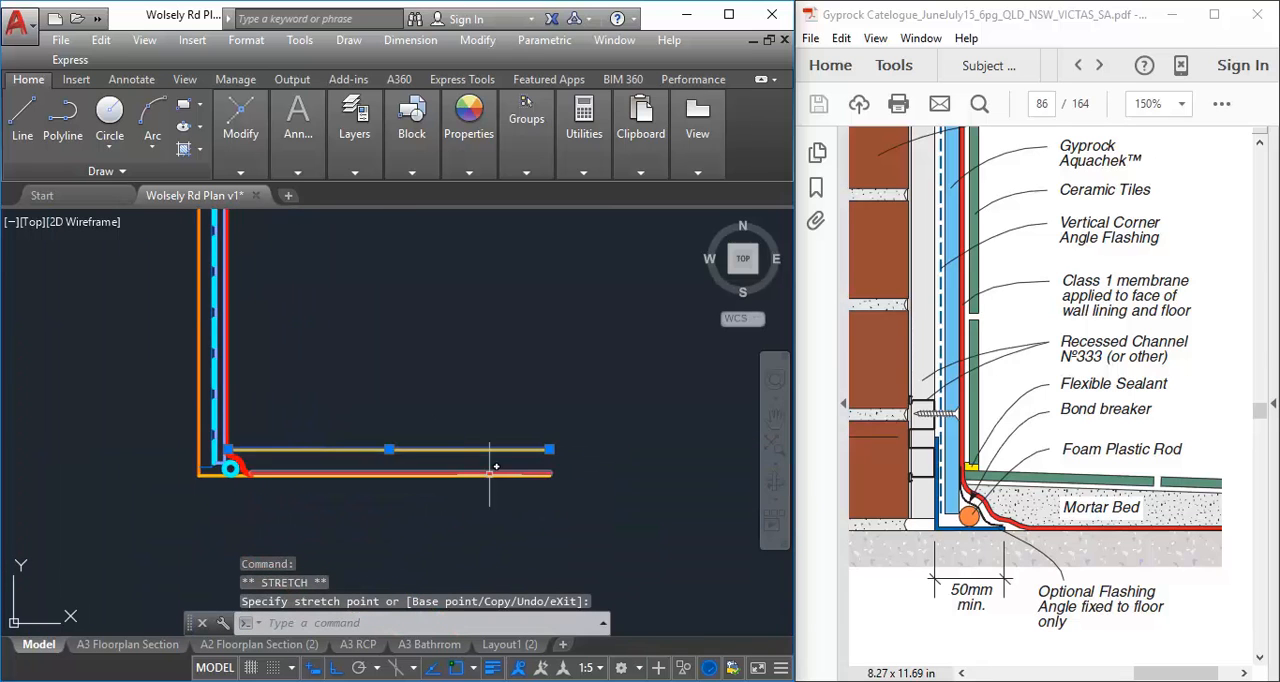
Slope the mortar bed line by lowering its far end about 8 mm
{"action": "scroll", "coordinate": [497, 462], "scroll_direction": "up", "scroll_amount": 2}
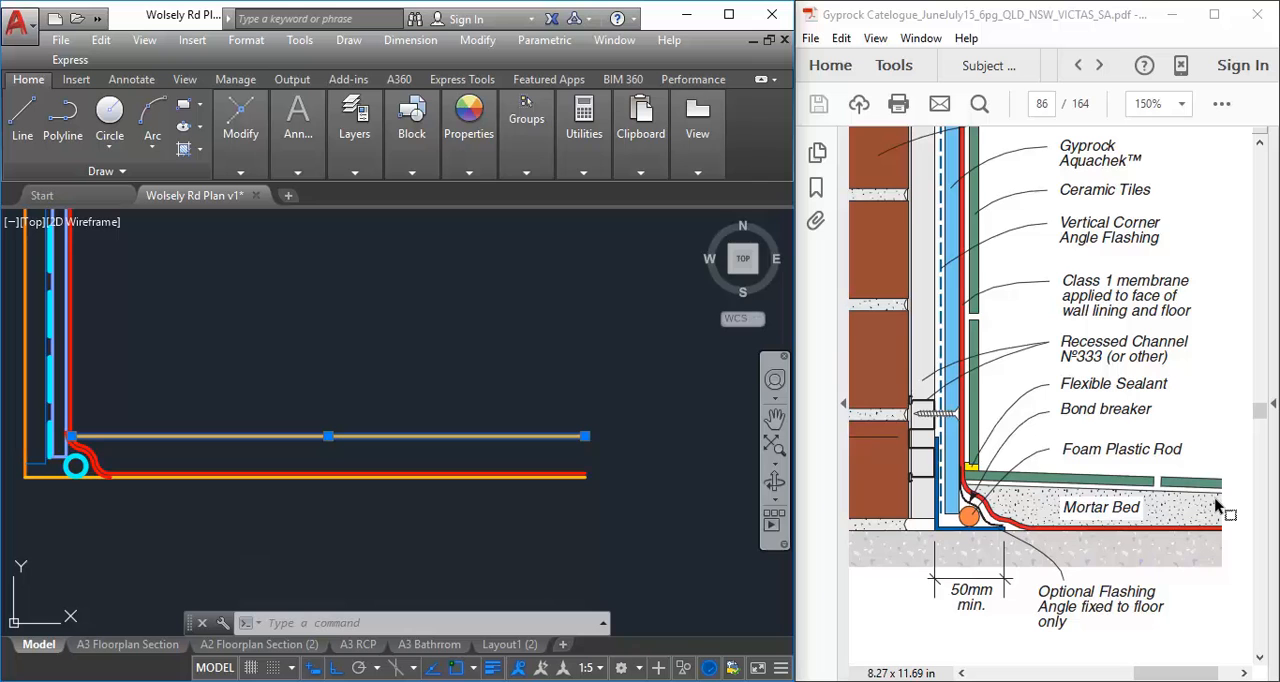
{"action": "scroll", "coordinate": [617, 434], "scroll_direction": "up", "scroll_amount": 4}
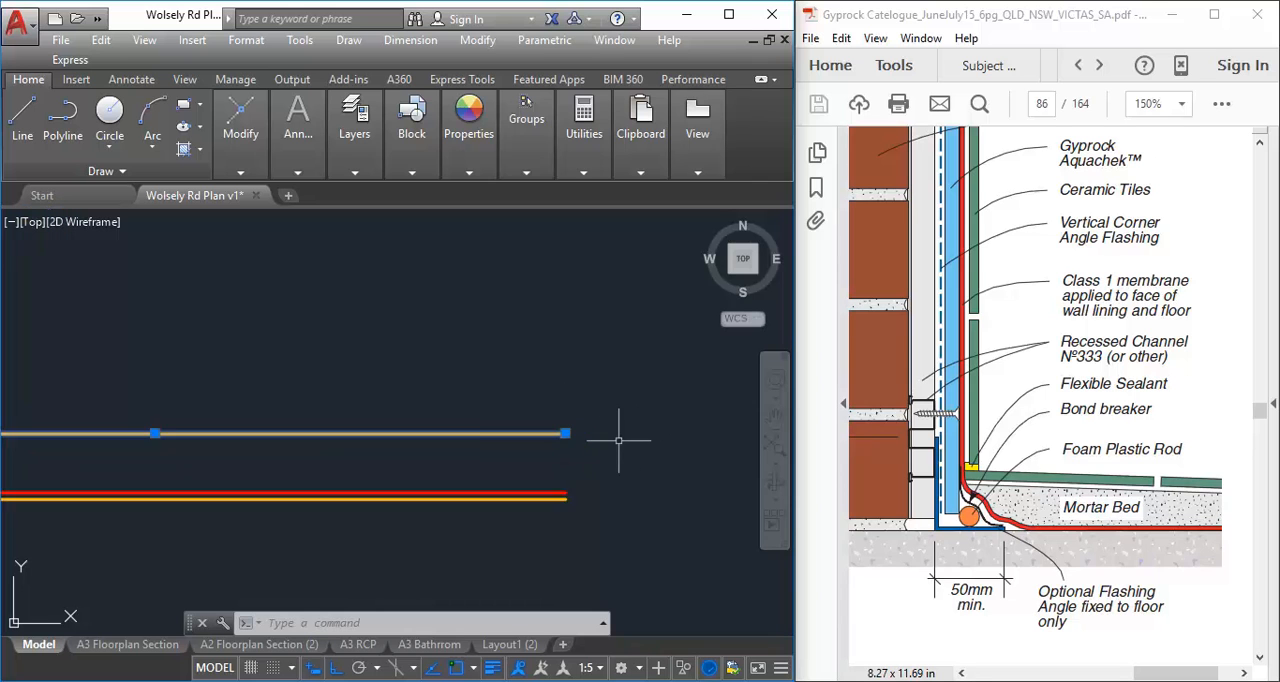
{"action": "left_click", "coordinate": [532, 429]}
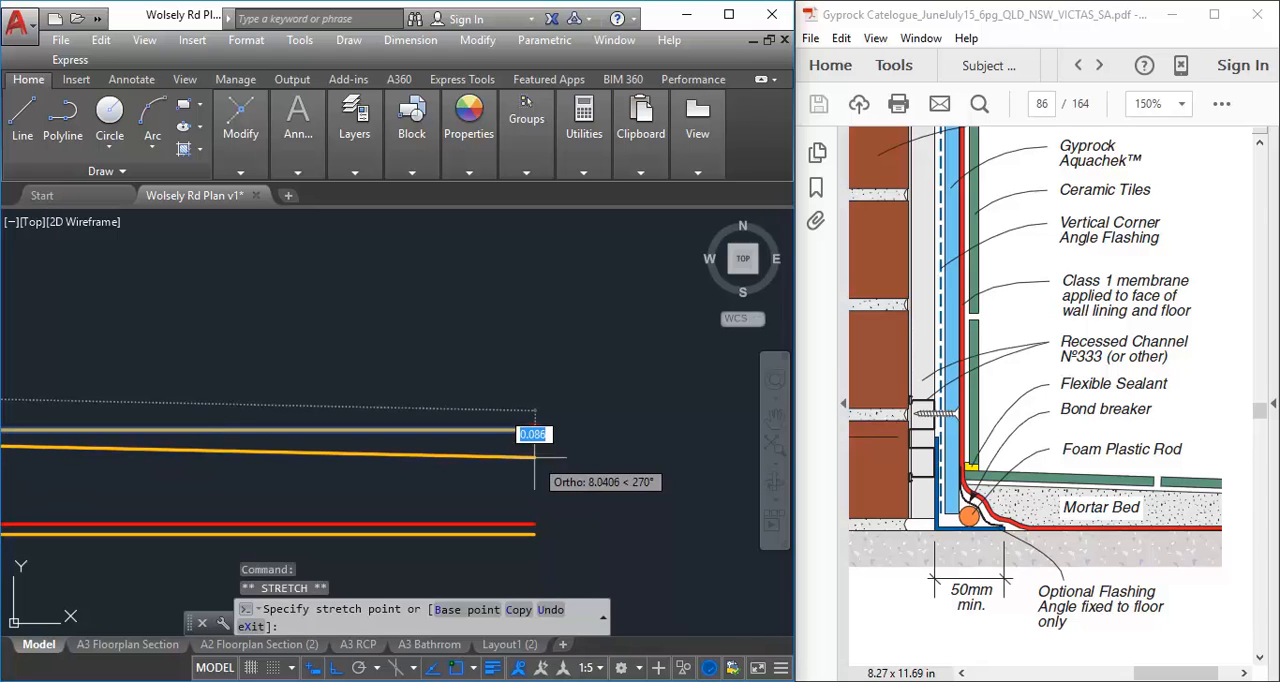
{"action": "left_click", "coordinate": [534, 456]}
{"action": "scroll", "coordinate": [420, 370], "scroll_direction": "down", "scroll_amount": 4}
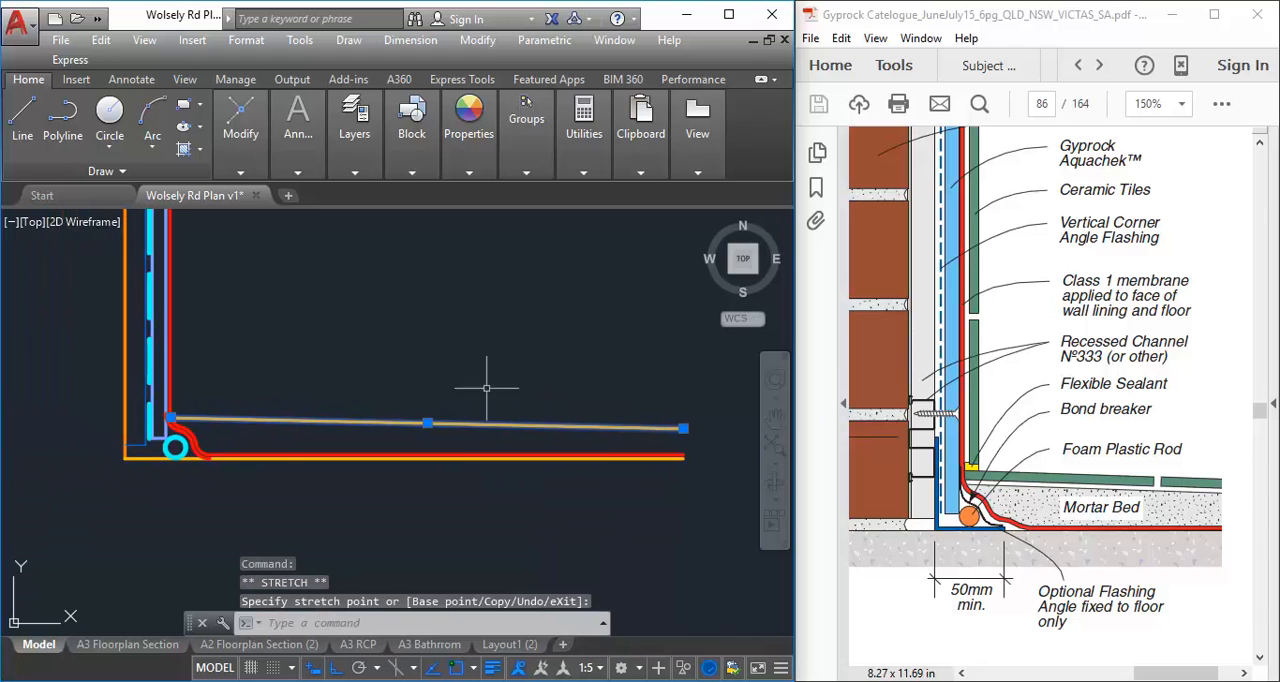
{"action": "key", "text": "Escape"}
Look through the existing layers for one suited to tiles shown in section
{"action": "scroll", "coordinate": [268, 465], "scroll_direction": "up", "scroll_amount": 3}
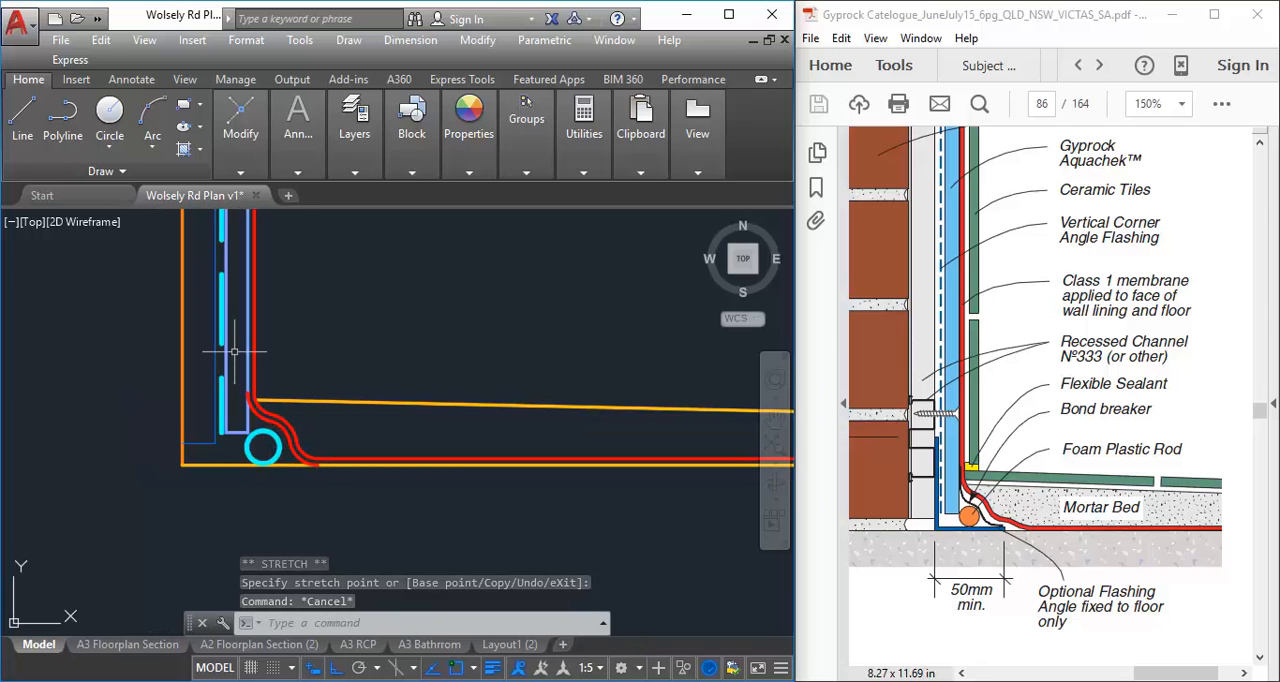
{"action": "scroll", "coordinate": [383, 392], "scroll_direction": "up", "scroll_amount": 1}
{"action": "scroll", "coordinate": [333, 429], "scroll_direction": "up", "scroll_amount": 1}
{"action": "mouse_move", "coordinate": [328, 322]}
{"action": "middle_mouse_down"}
{"action": "mouse_move", "coordinate": [285, 397]}
{"action": "mouse_move", "coordinate": [310, 420]}
{"action": "middle_mouse_up"}
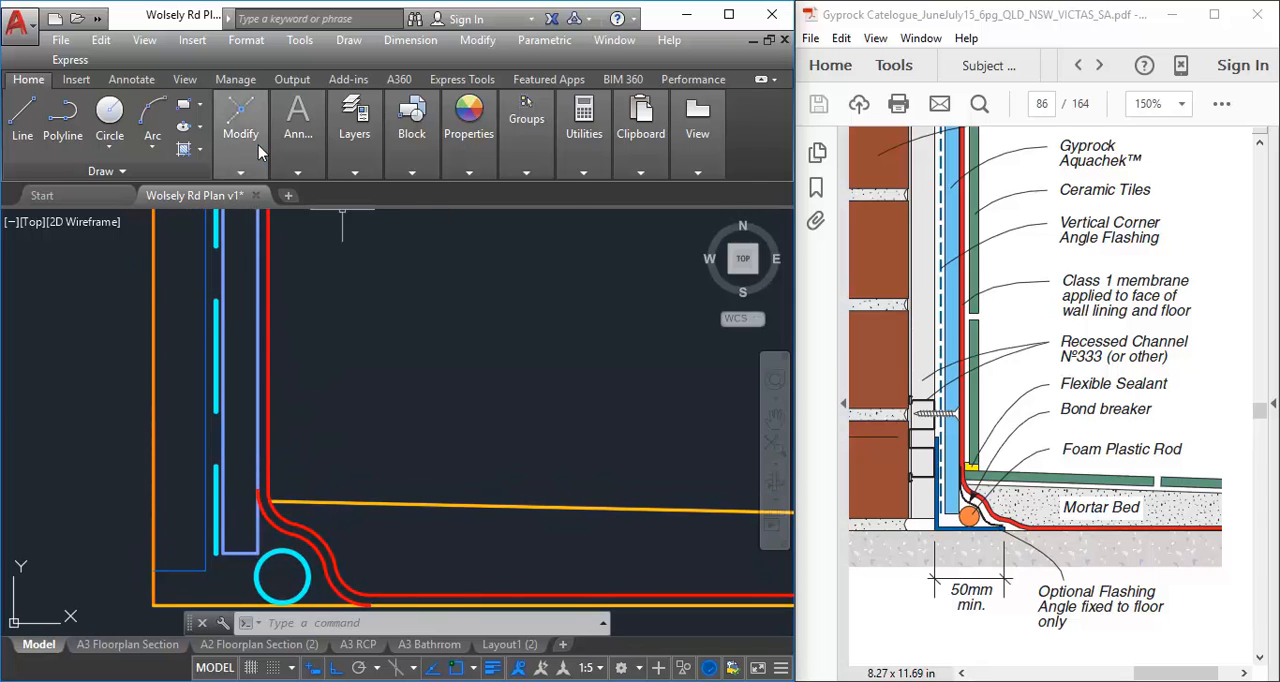
{"action": "mouse_move", "coordinate": [354, 140]}
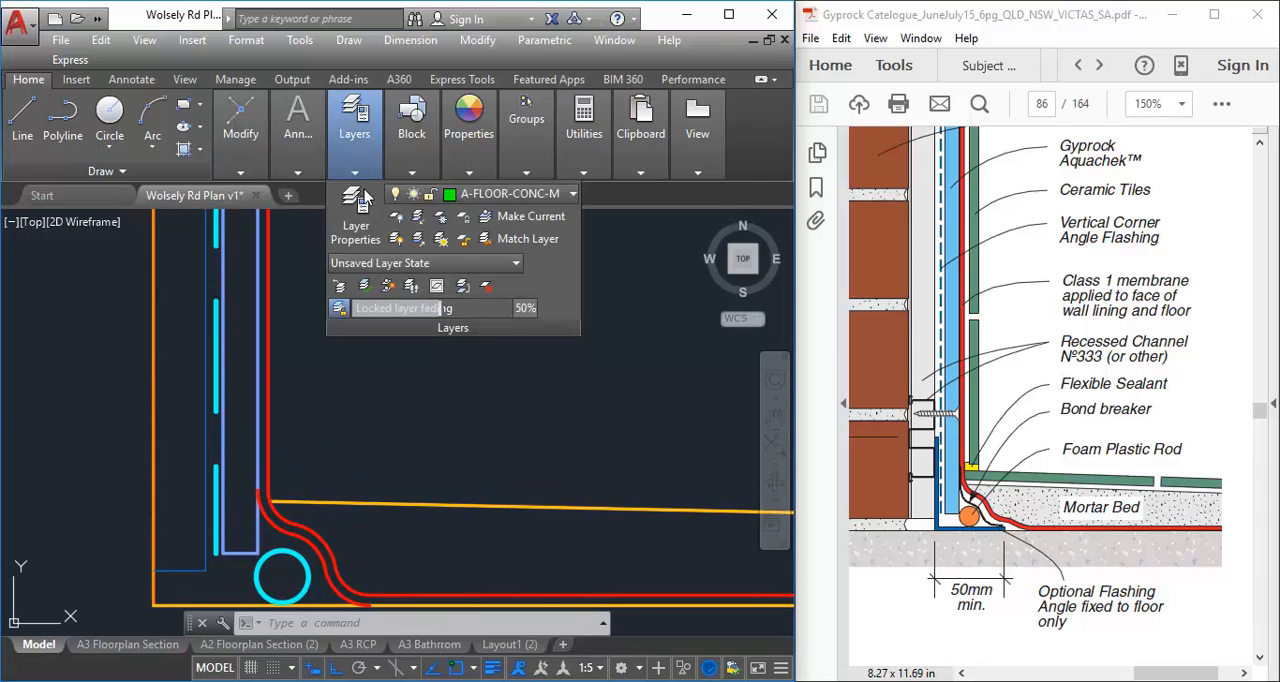
{"action": "left_click", "coordinate": [460, 194]}
{"action": "scroll", "coordinate": [488, 383], "scroll_direction": "up", "scroll_amount": 2}
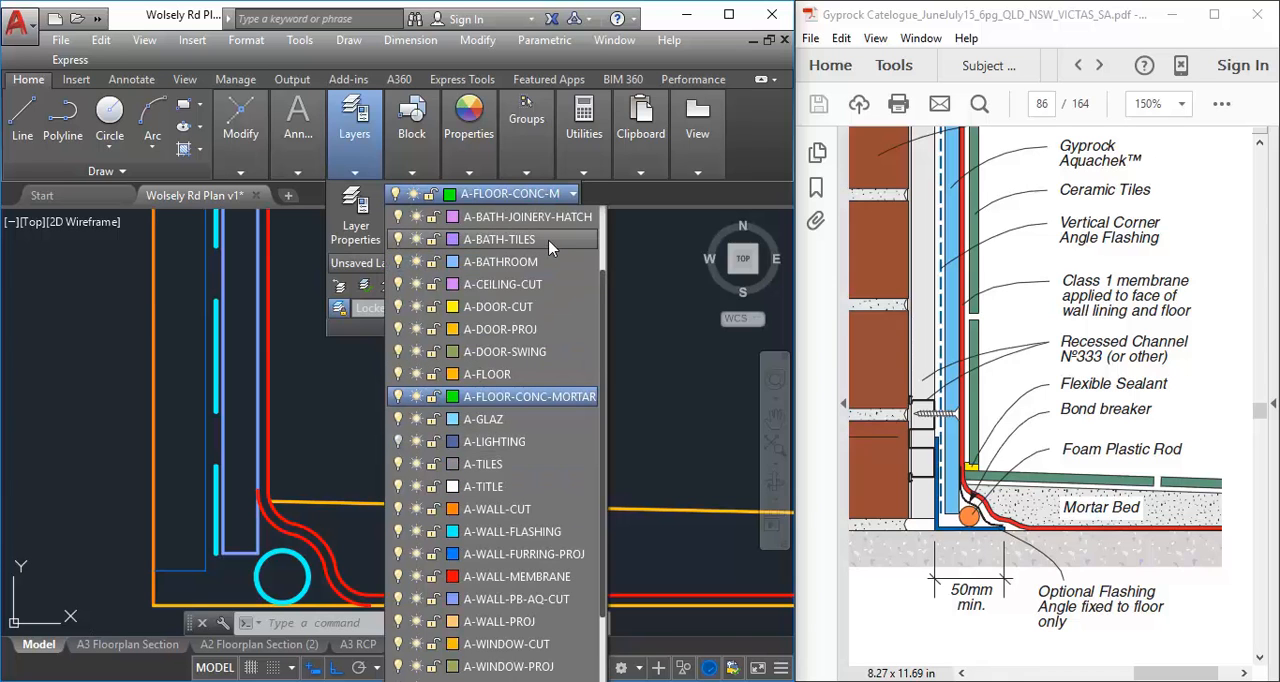
{"action": "scroll", "coordinate": [549, 248], "scroll_direction": "up", "scroll_amount": 1}
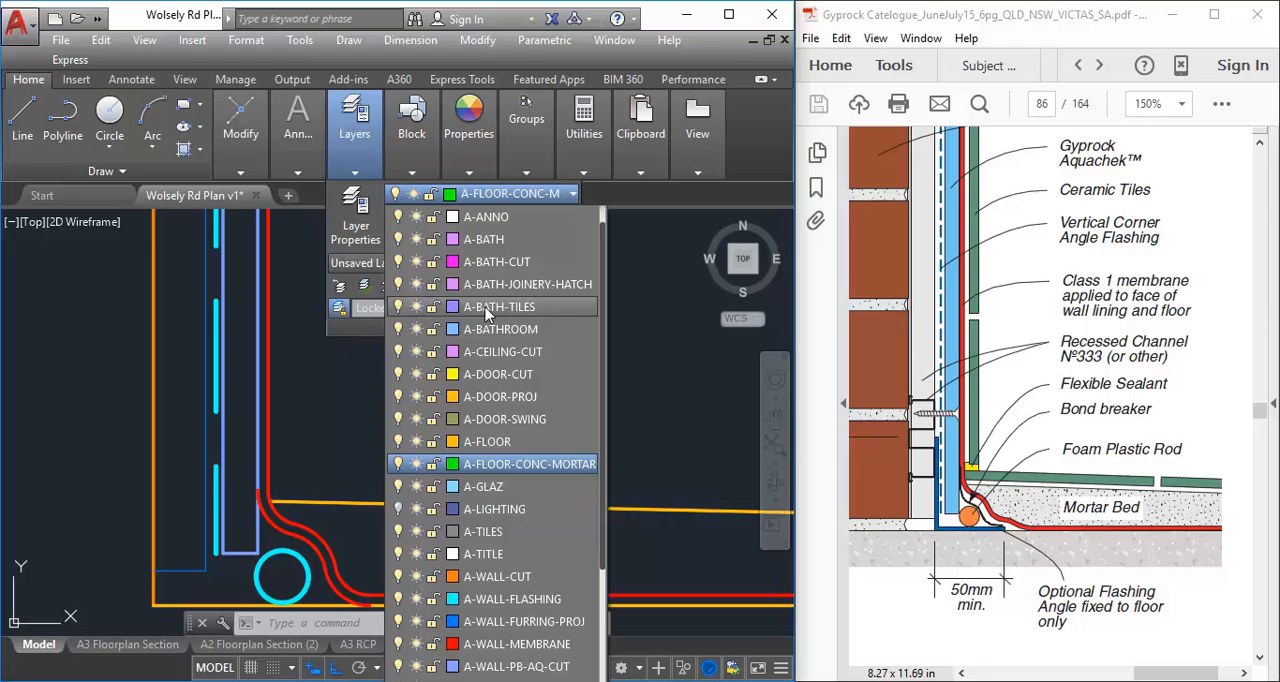
{"action": "scroll", "coordinate": [537, 622], "scroll_direction": "down", "scroll_amount": 3}
{"action": "scroll", "coordinate": [537, 622], "scroll_direction": "up", "scroll_amount": 3}
Create a new layer named A-BATH-TILES-CUT based on the A-BATH-TILES layer's properties
{"action": "left_click", "coordinate": [372, 230]}
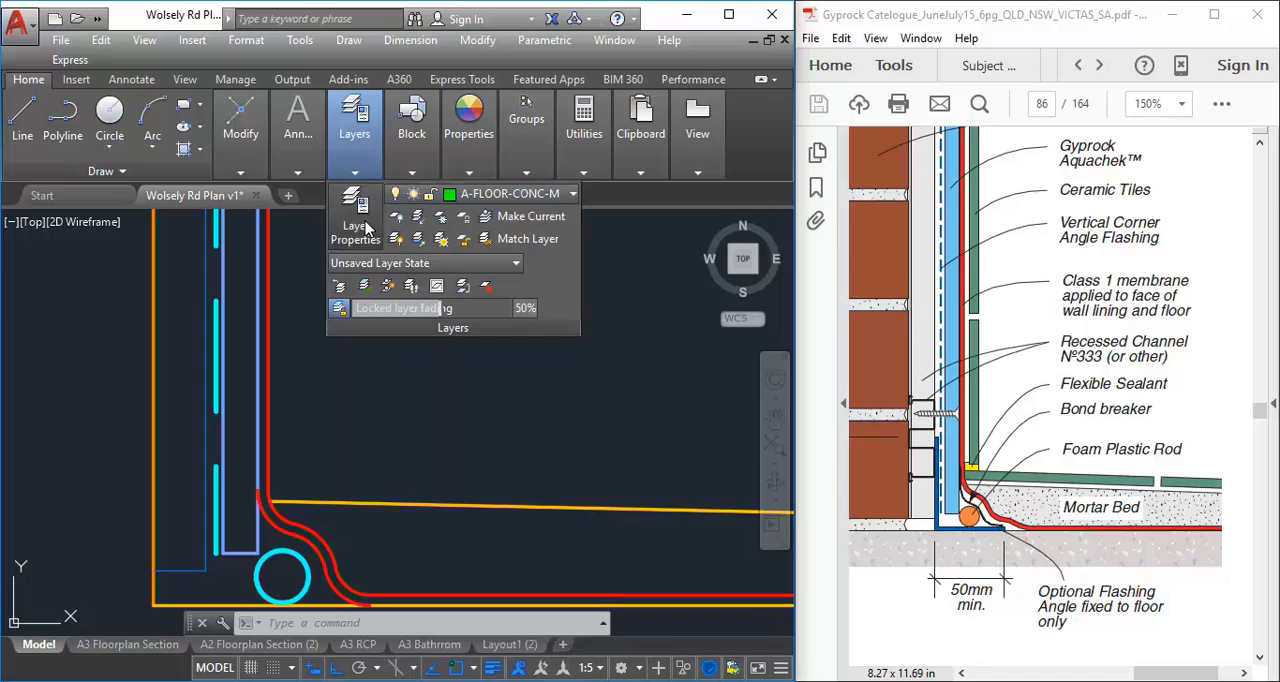
{"action": "left_click", "coordinate": [223, 172]}
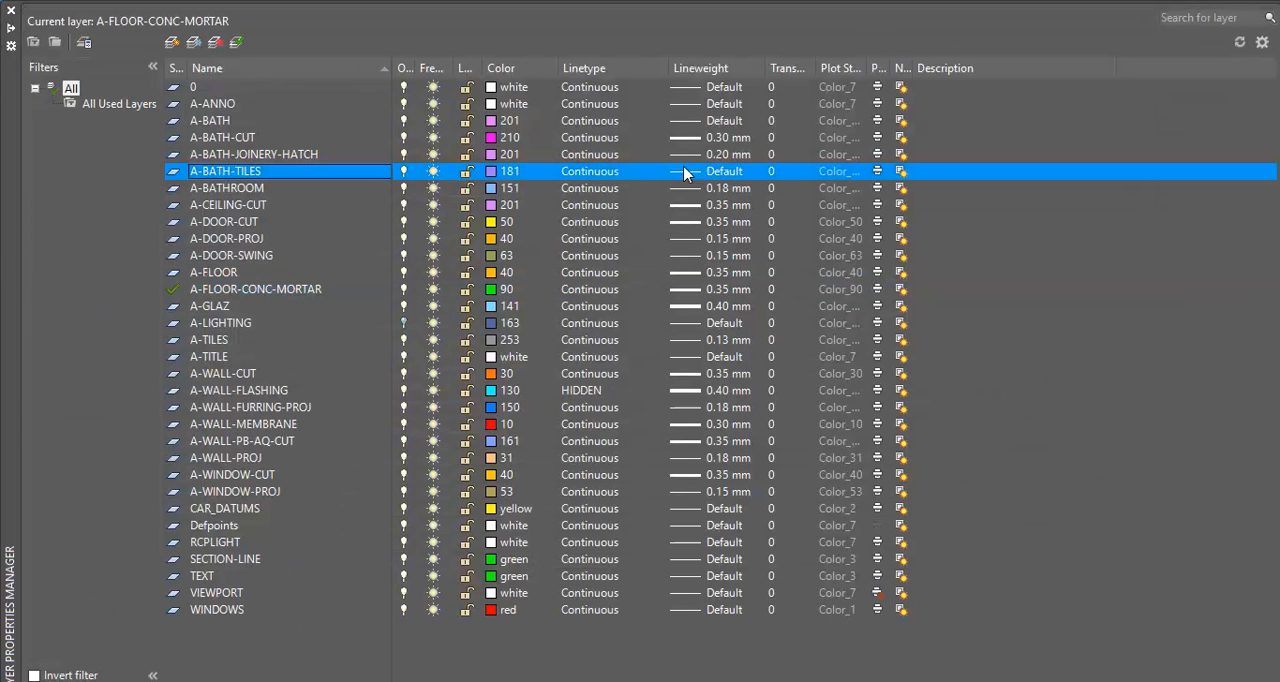
{"action": "left_click", "coordinate": [173, 43]}
{"action": "type", "text": "A-BATH-TILES-"}
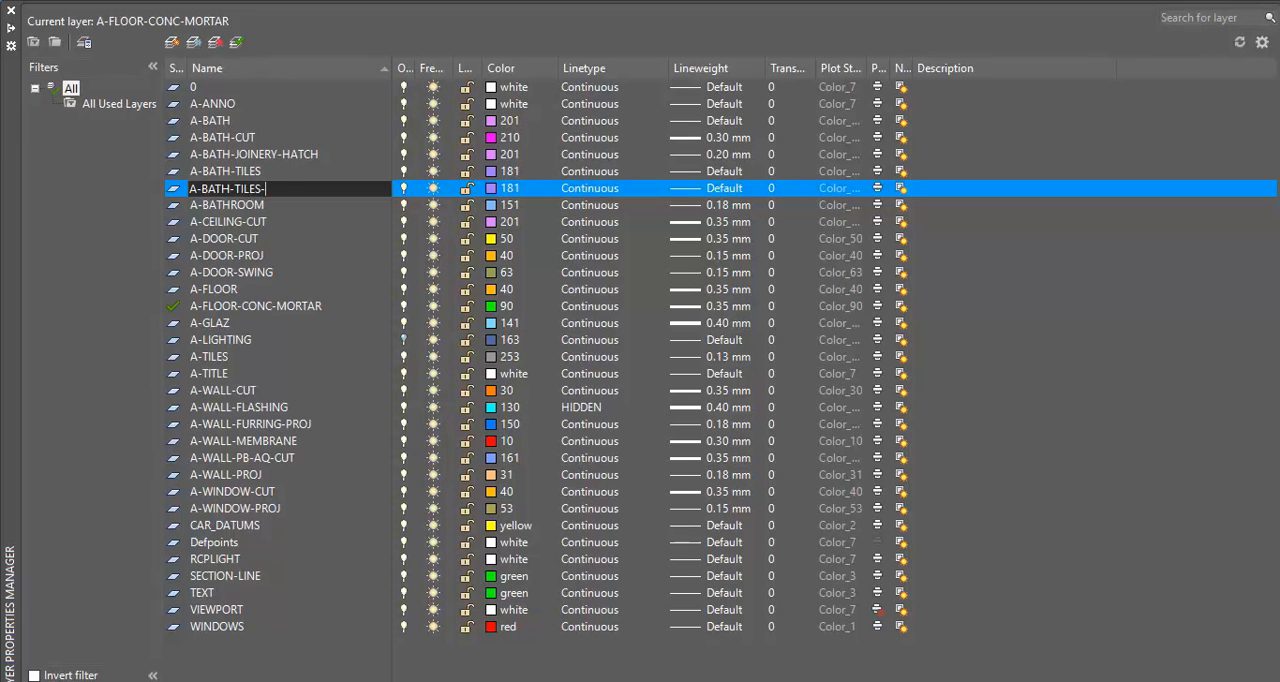
{"action": "type", "text": "CUT"}
{"action": "key", "text": "Return"}
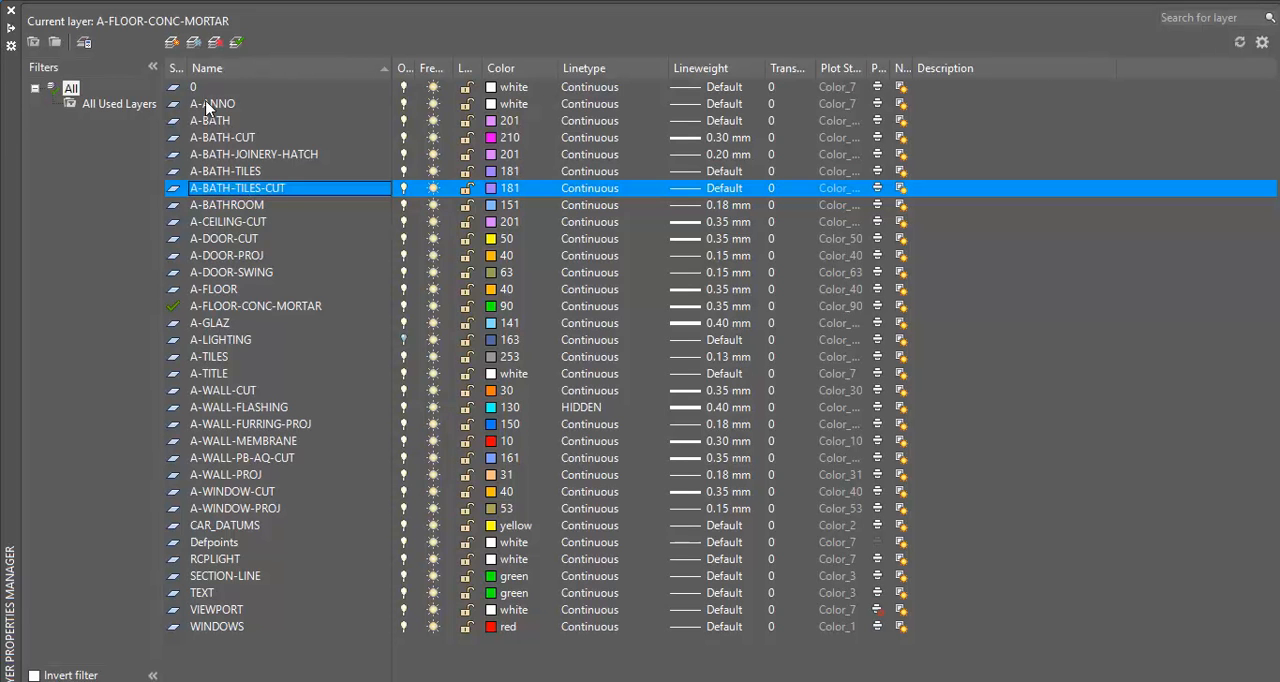
Set the A-BATH-TILES-CUT layer's lineweight to 0.35 mm
{"action": "left_click", "coordinate": [708, 189]}
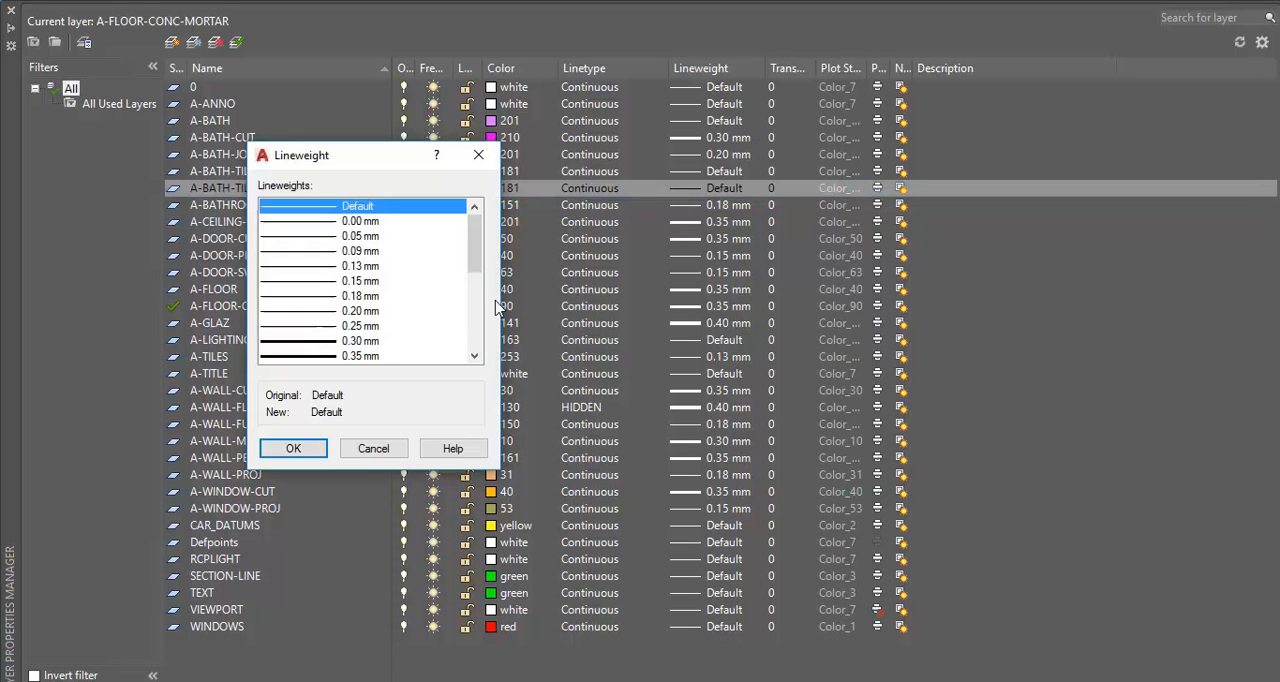
{"action": "left_click", "coordinate": [318, 357]}
{"action": "left_click", "coordinate": [304, 452]}
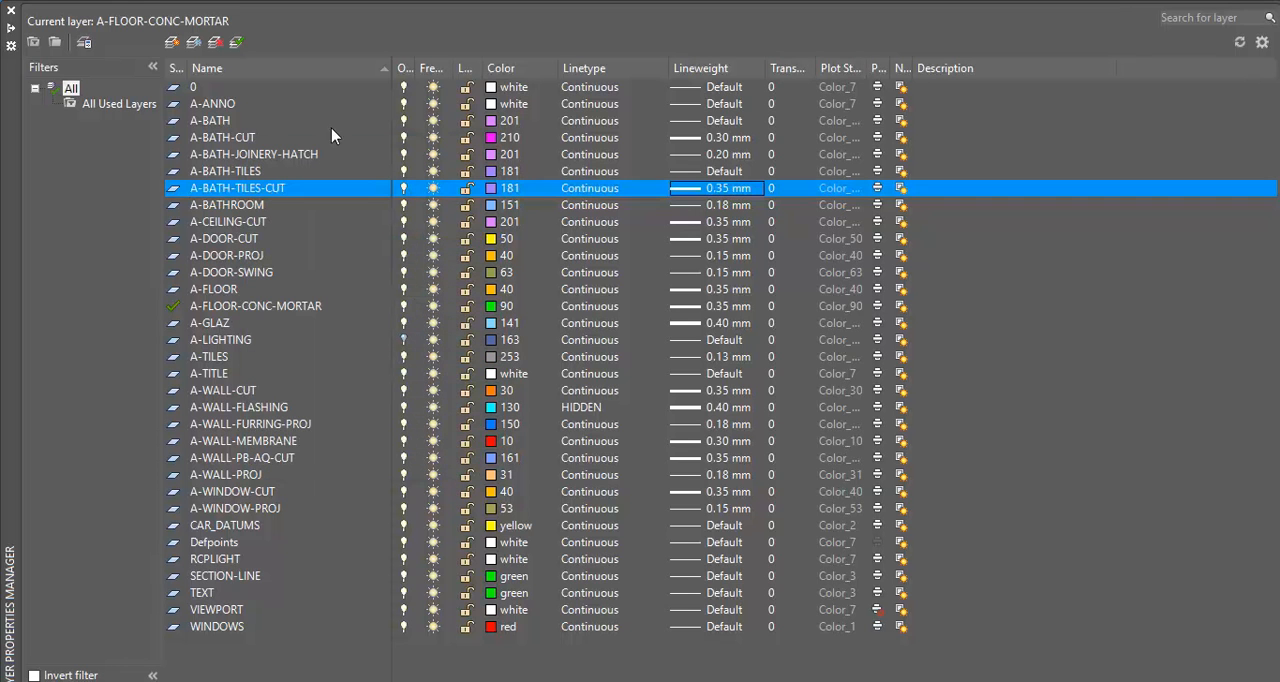
Set the A-BATH-TILES-CUT layer's colour to index 151 and make it the current layer
{"action": "left_click", "coordinate": [491, 195]}
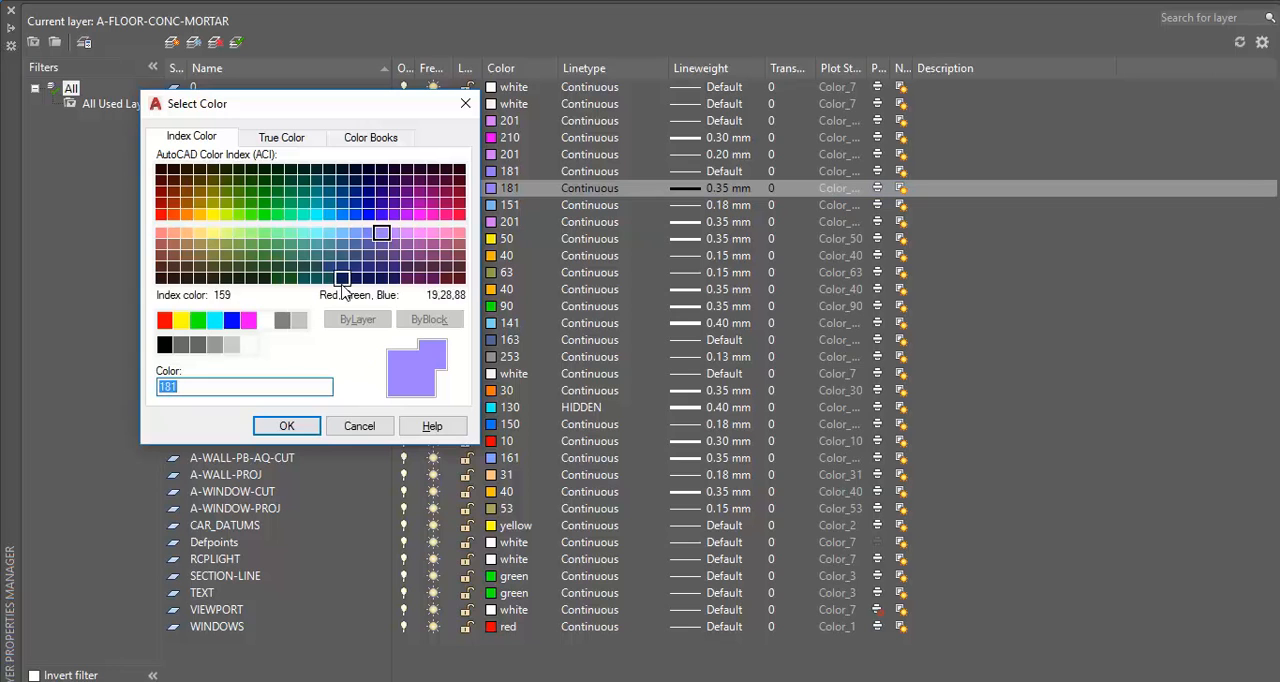
{"action": "left_click", "coordinate": [342, 233]}
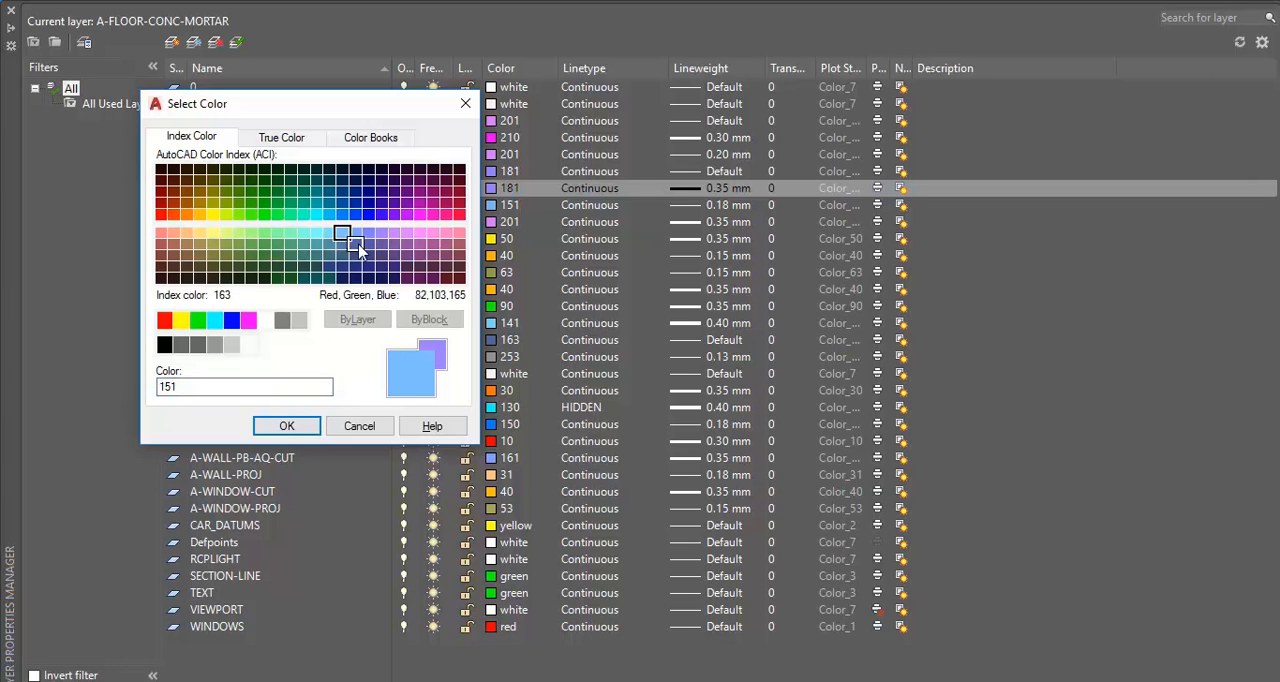
{"action": "left_click", "coordinate": [285, 427]}
{"action": "left_click", "coordinate": [240, 44]}
{"action": "left_click", "coordinate": [11, 12]}
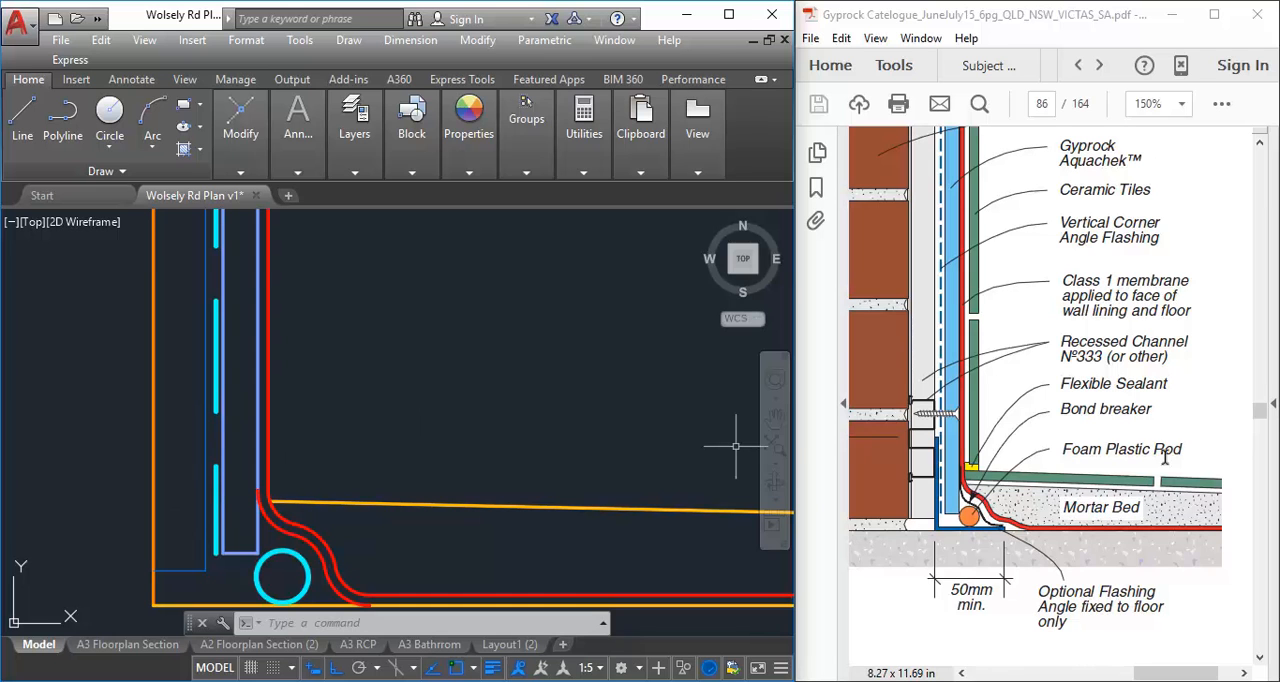
Draw an 8 by 200 mm rectangle for the first wall tile, starting beside the membrane just above the sloped mortar bed line
{"action": "left_click", "coordinate": [297, 150]}
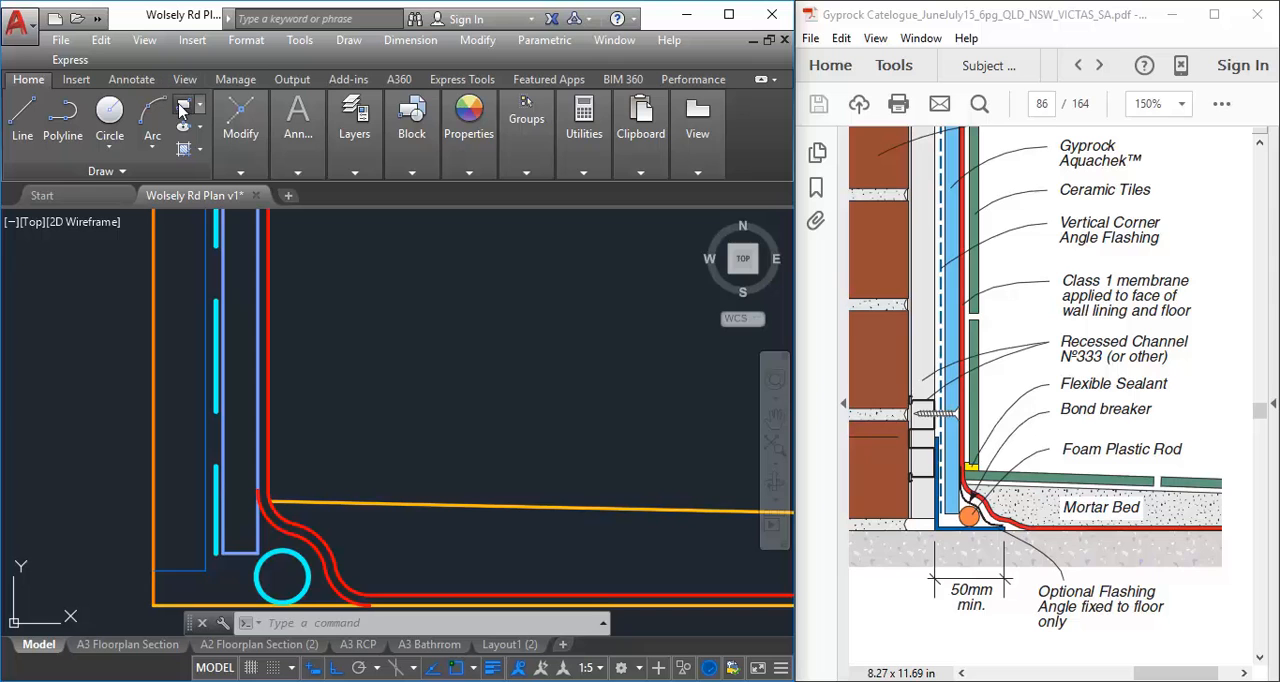
{"action": "left_click", "coordinate": [183, 106]}
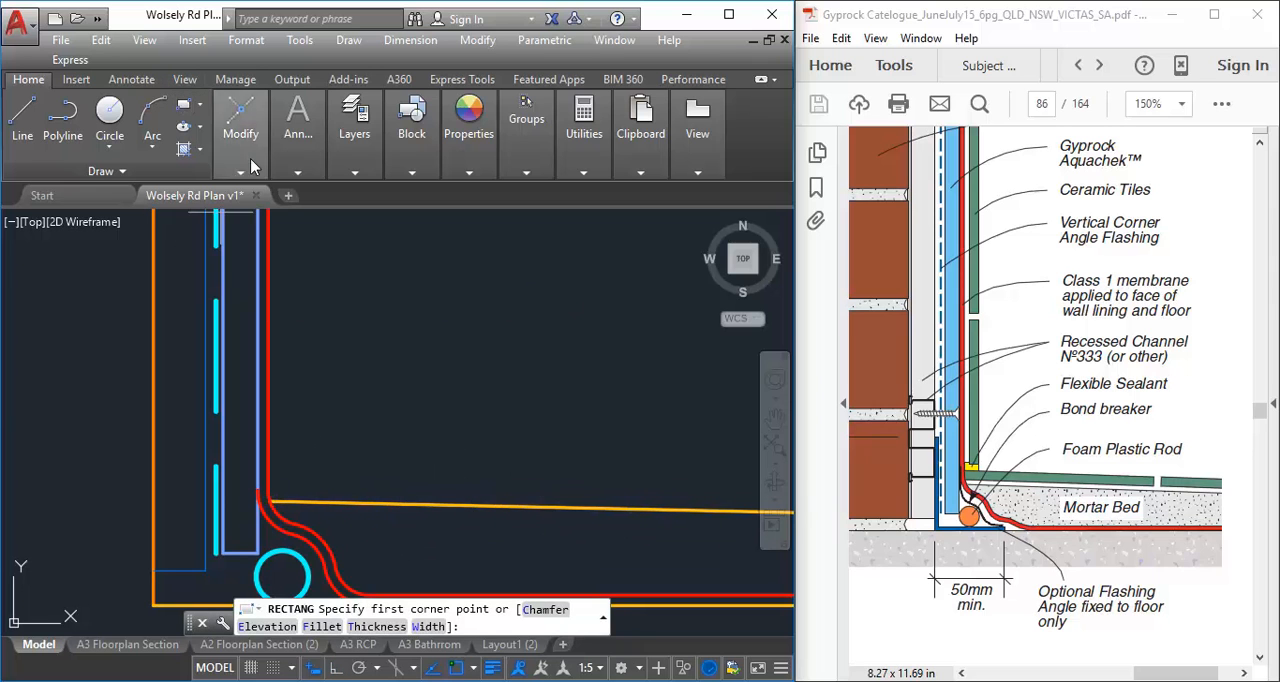
{"action": "left_click", "coordinate": [184, 108]}
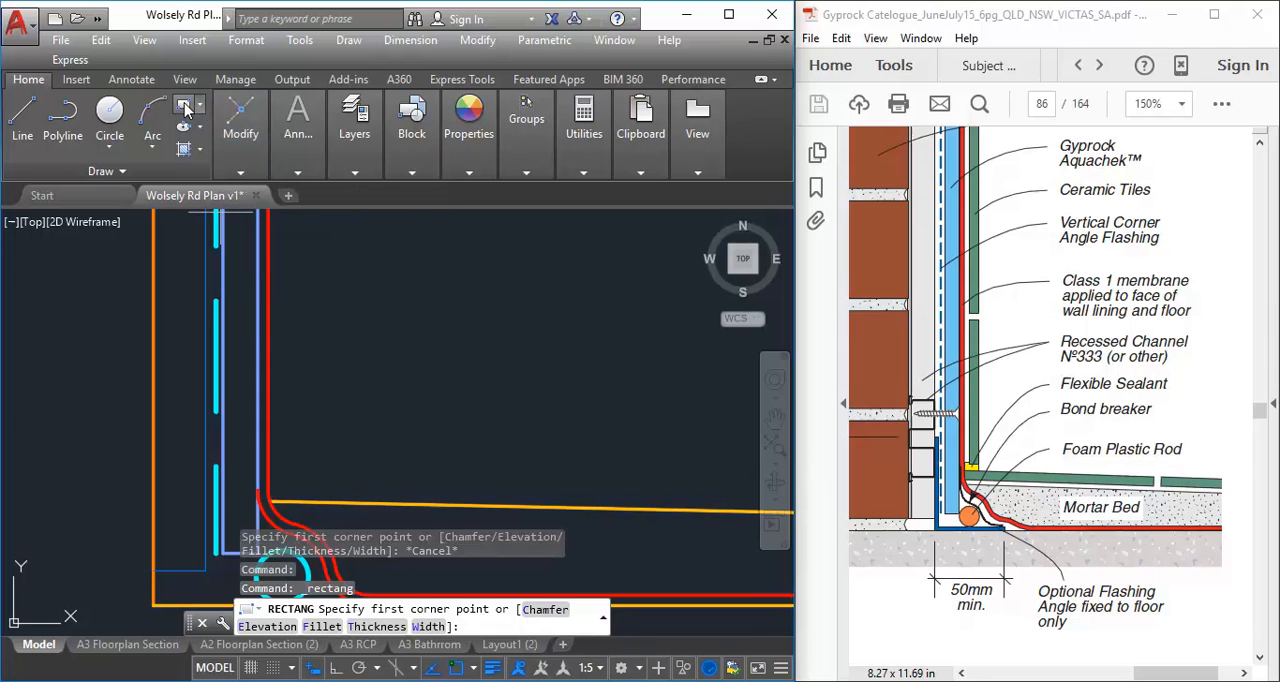
{"action": "scroll", "coordinate": [268, 495], "scroll_direction": "up", "scroll_amount": 2}
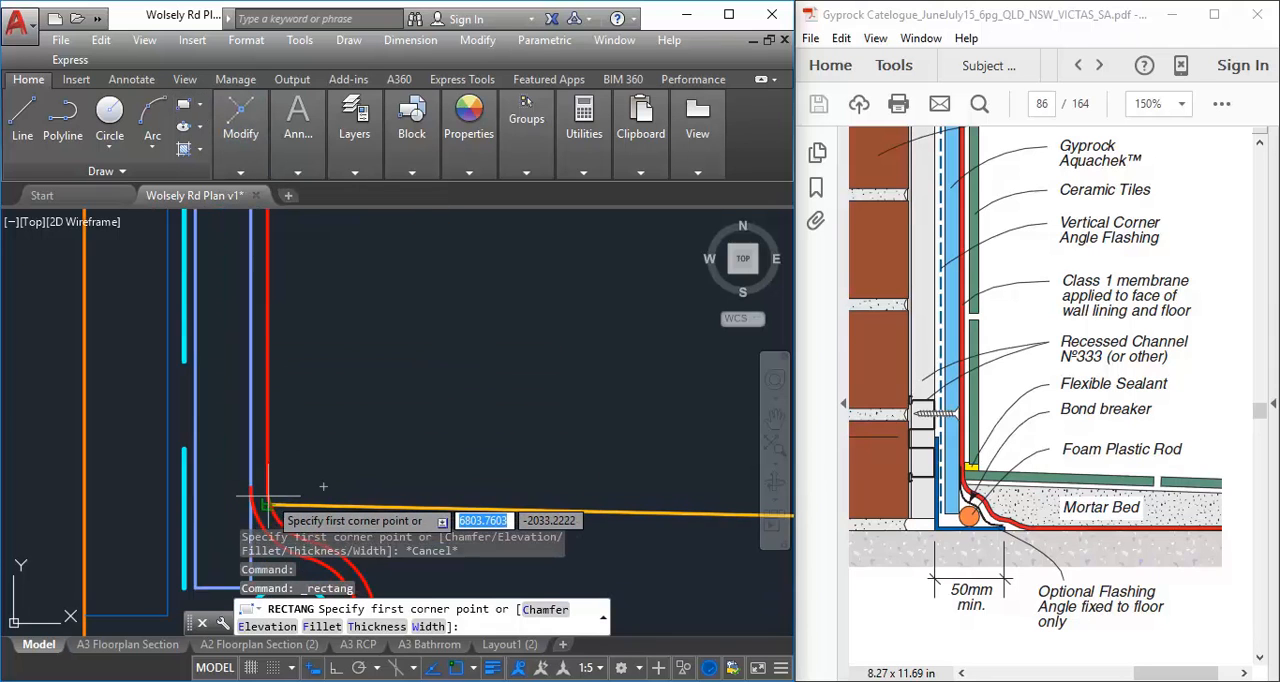
{"action": "scroll", "coordinate": [268, 495], "scroll_direction": "up", "scroll_amount": 4}
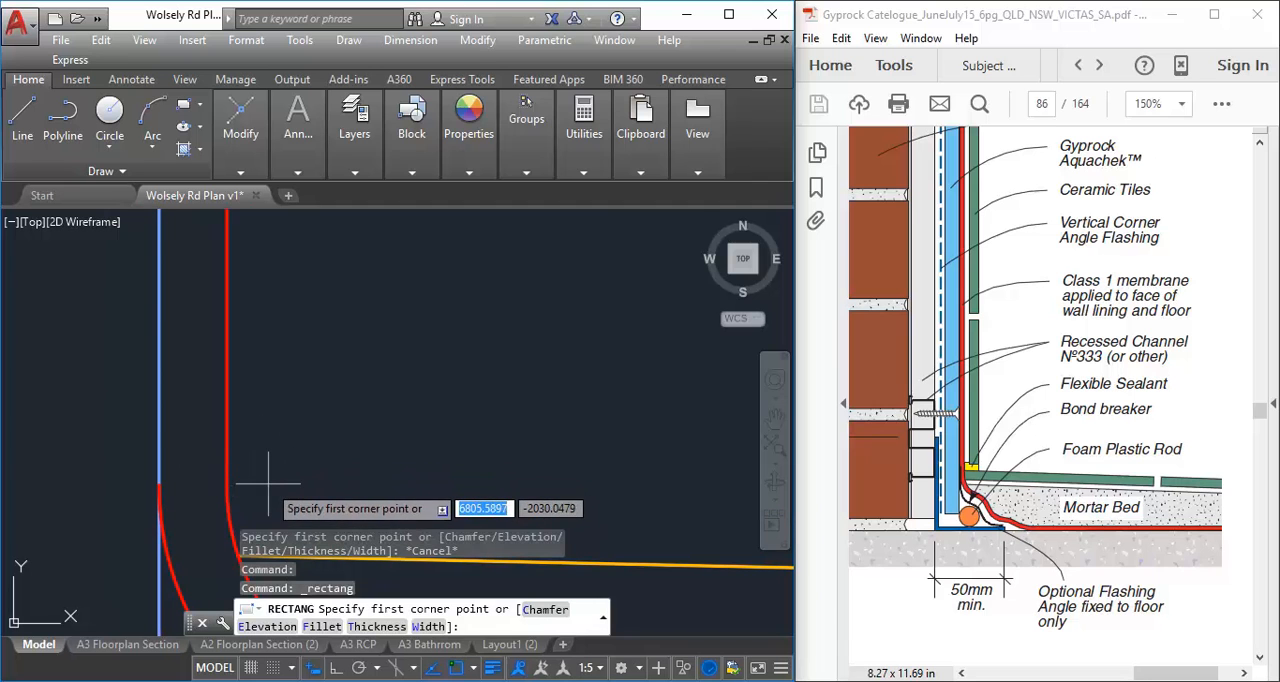
{"action": "middle_click_drag", "start_coordinate": [272, 492], "coordinate": [263, 417]}
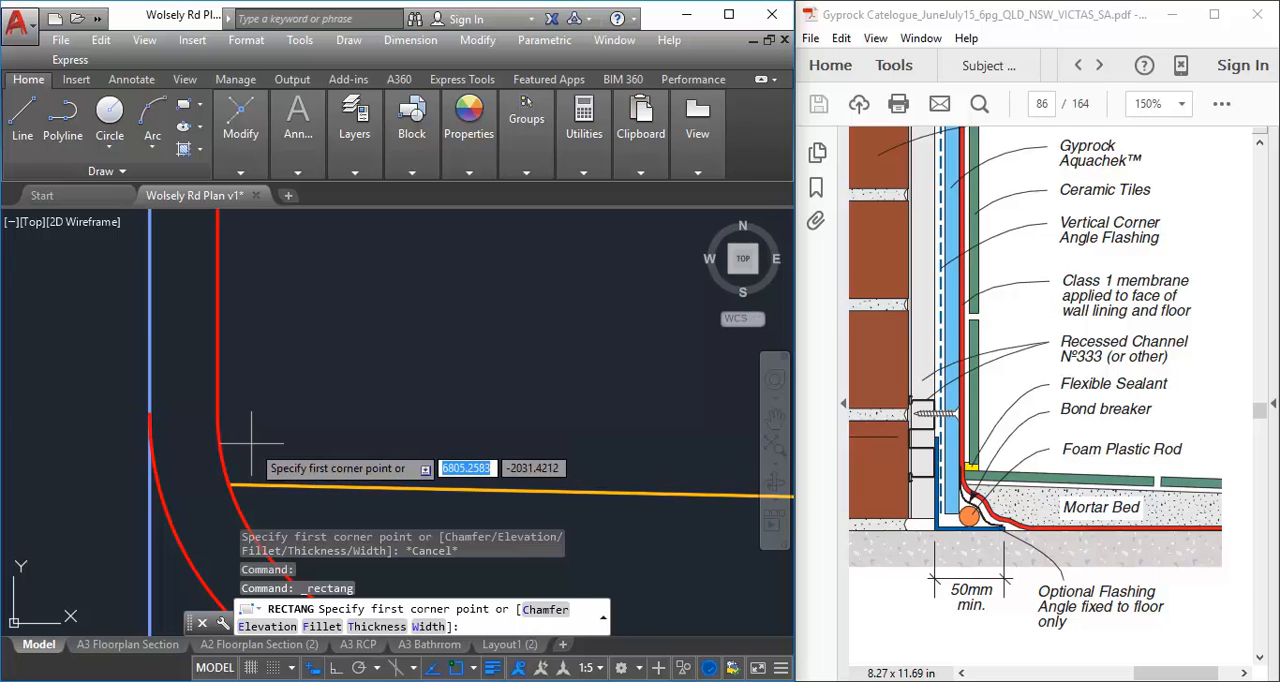
{"action": "left_click", "coordinate": [251, 441]}
{"action": "scroll", "coordinate": [290, 320], "scroll_direction": "down", "scroll_amount": 4}
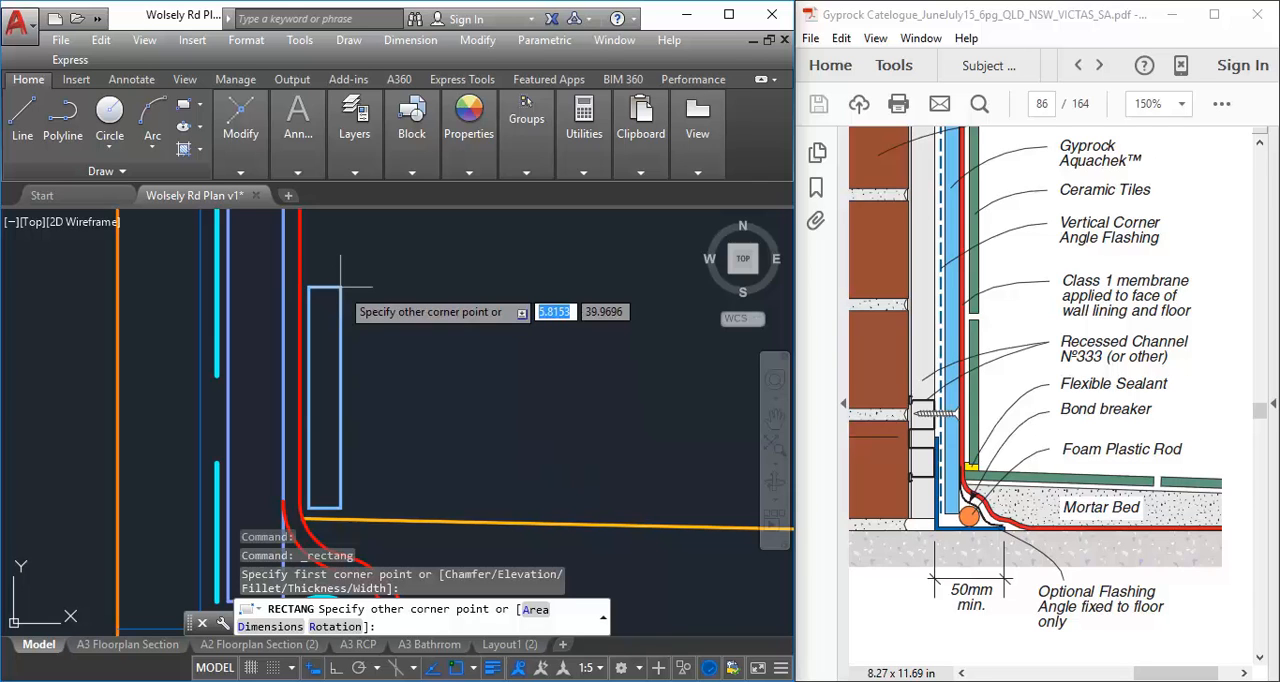
{"action": "scroll", "coordinate": [340, 287], "scroll_direction": "down", "scroll_amount": 2}
{"action": "middle_click_drag", "start_coordinate": [341, 287], "coordinate": [308, 361]}
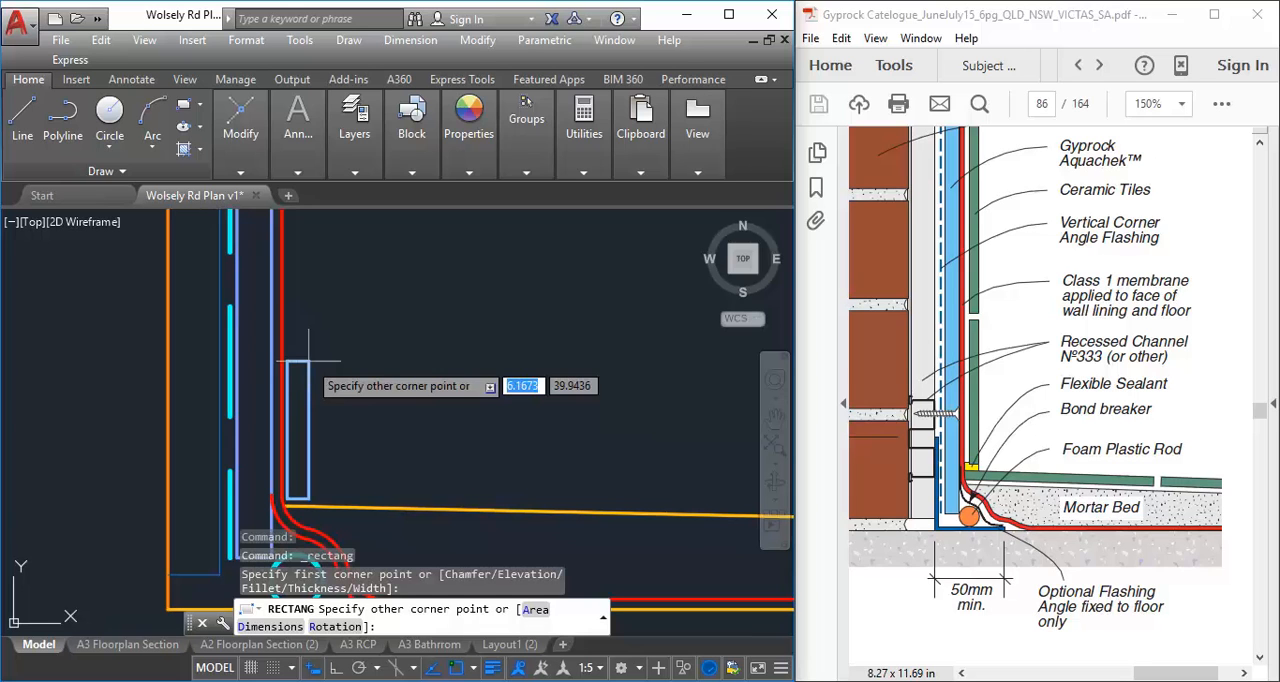
{"action": "type", "text": "1"}
{"action": "key", "text": "BackSpace"}
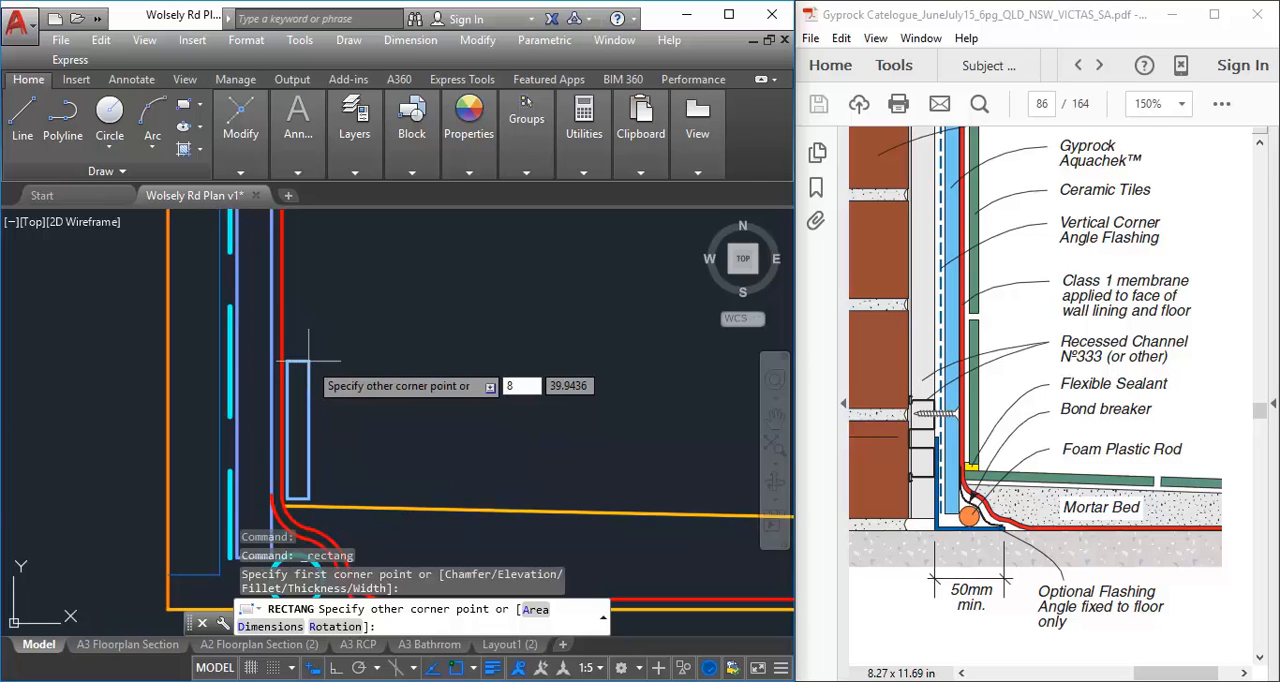
{"action": "key", "text": "Tab"}
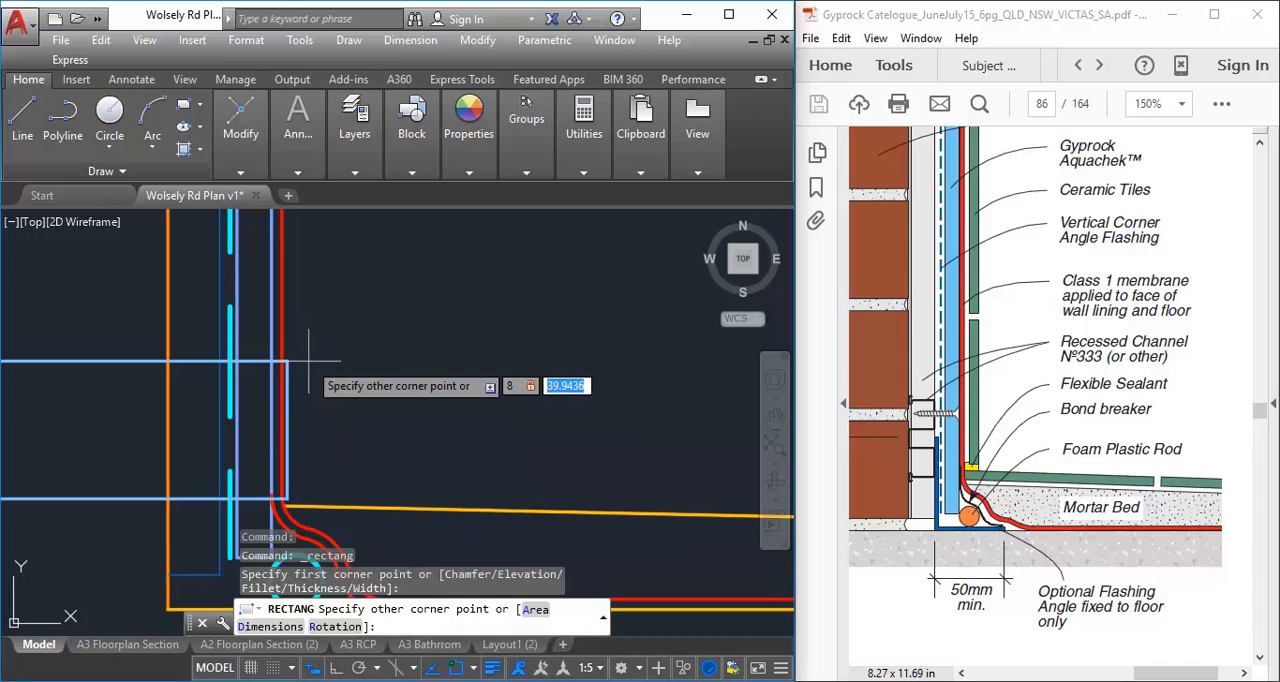
{"action": "type", "text": "200"}
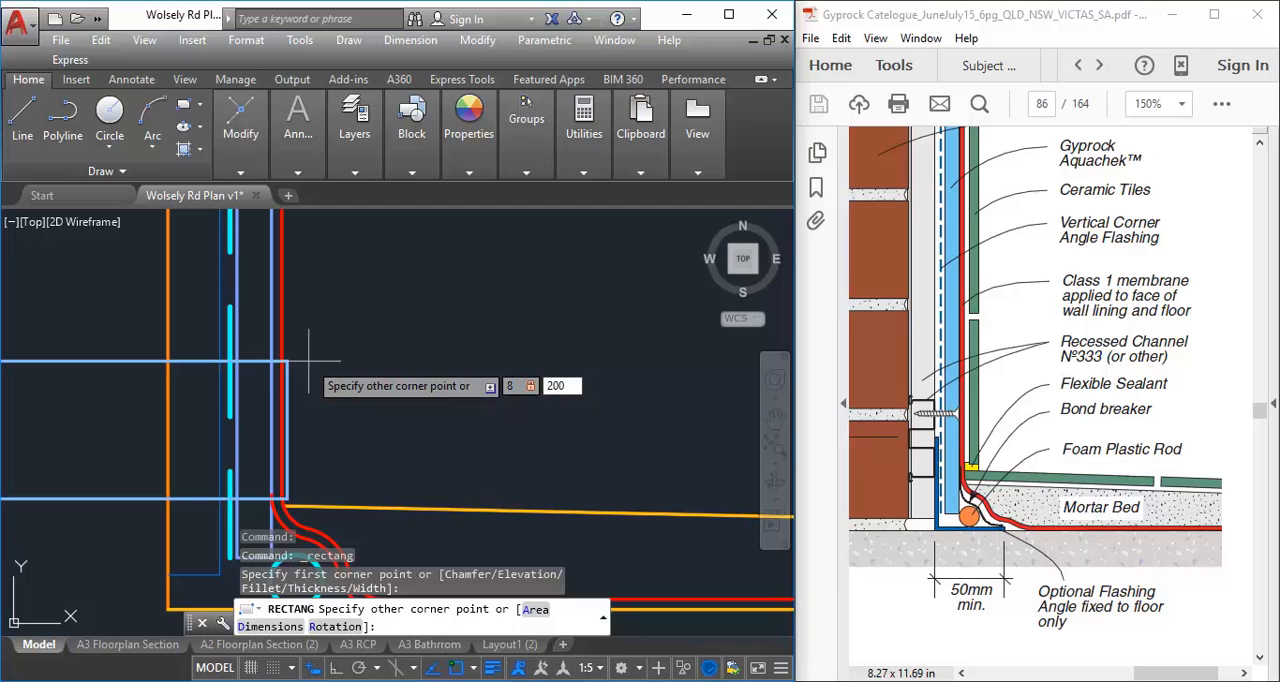
{"action": "key", "text": "Return"}
{"action": "scroll", "coordinate": [343, 365], "scroll_direction": "down", "scroll_amount": 7}
{"action": "middle_click_drag", "start_coordinate": [343, 365], "coordinate": [247, 464]}
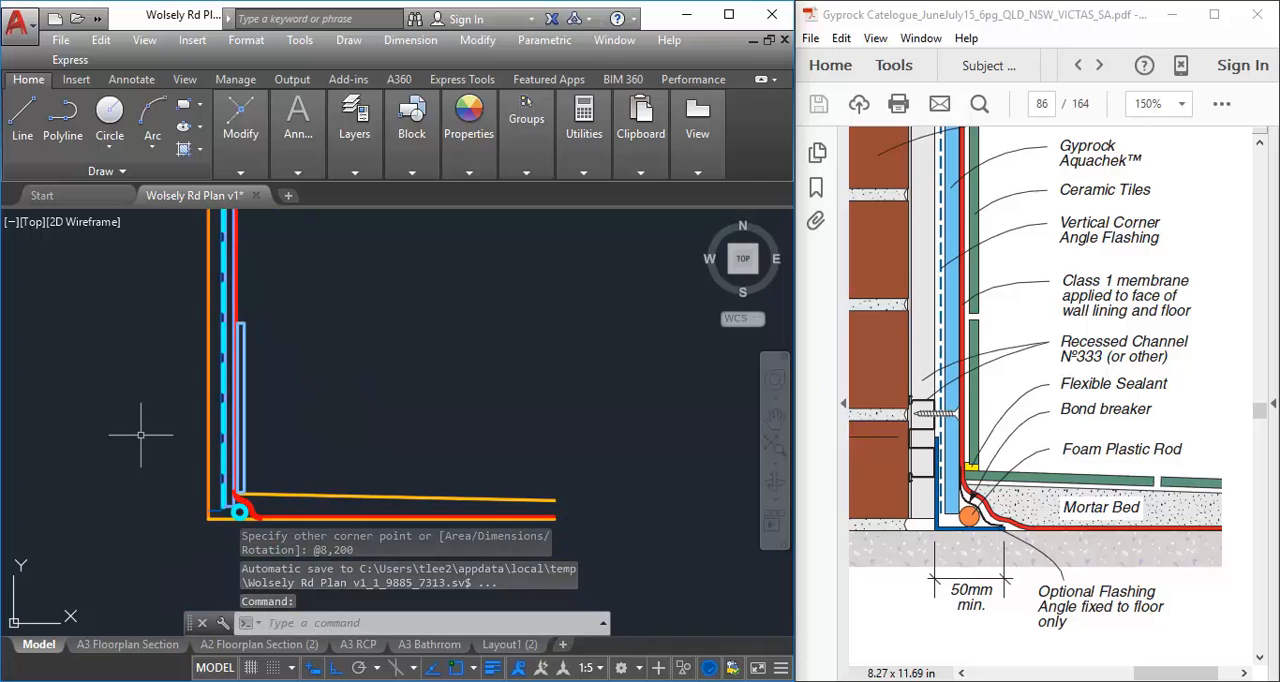
Move the wall tile horizontally about 0.7 mm further away from the membrane line
{"action": "middle_click_drag", "start_coordinate": [141, 435], "coordinate": [168, 382]}
{"action": "scroll", "coordinate": [307, 359], "scroll_direction": "up", "scroll_amount": 5}
{"action": "middle_click_drag", "start_coordinate": [307, 359], "coordinate": [356, 350]}
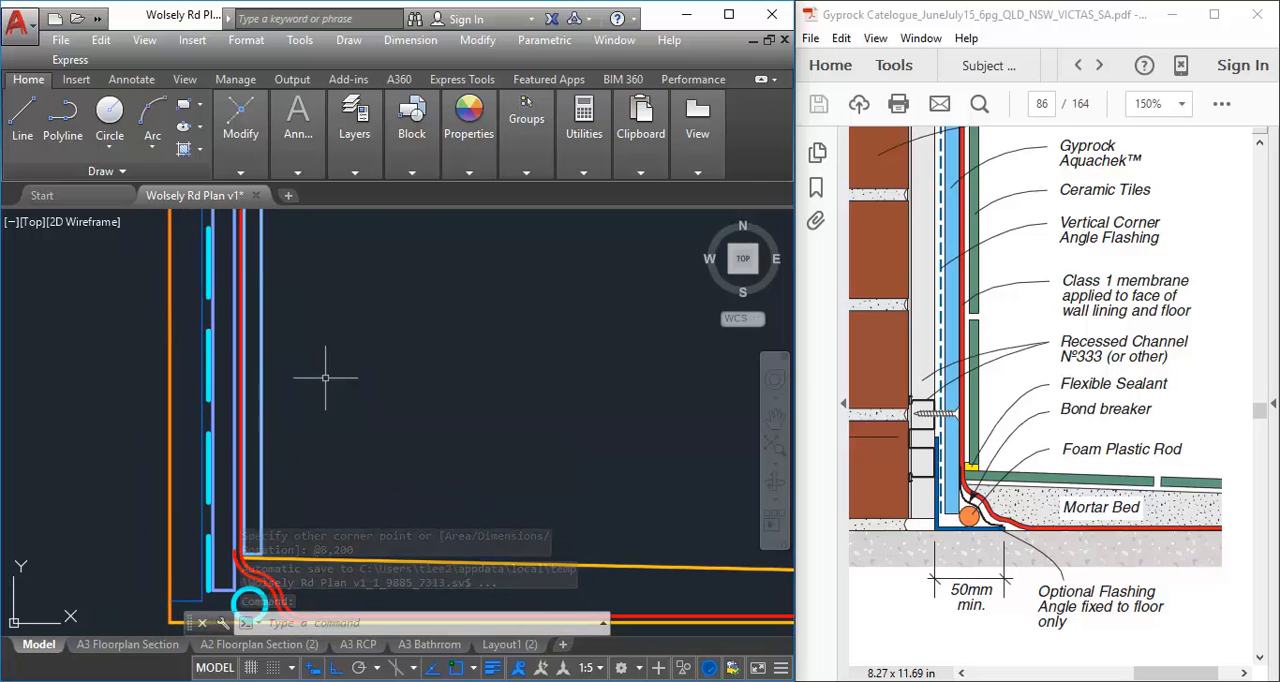
{"action": "left_click", "coordinate": [262, 410]}
{"action": "middle_click_drag", "start_coordinate": [200, 550], "coordinate": [194, 474]}
{"action": "scroll", "coordinate": [208, 473], "scroll_direction": "up", "scroll_amount": 7}
{"action": "middle_click_drag", "start_coordinate": [420, 427], "coordinate": [264, 433]}
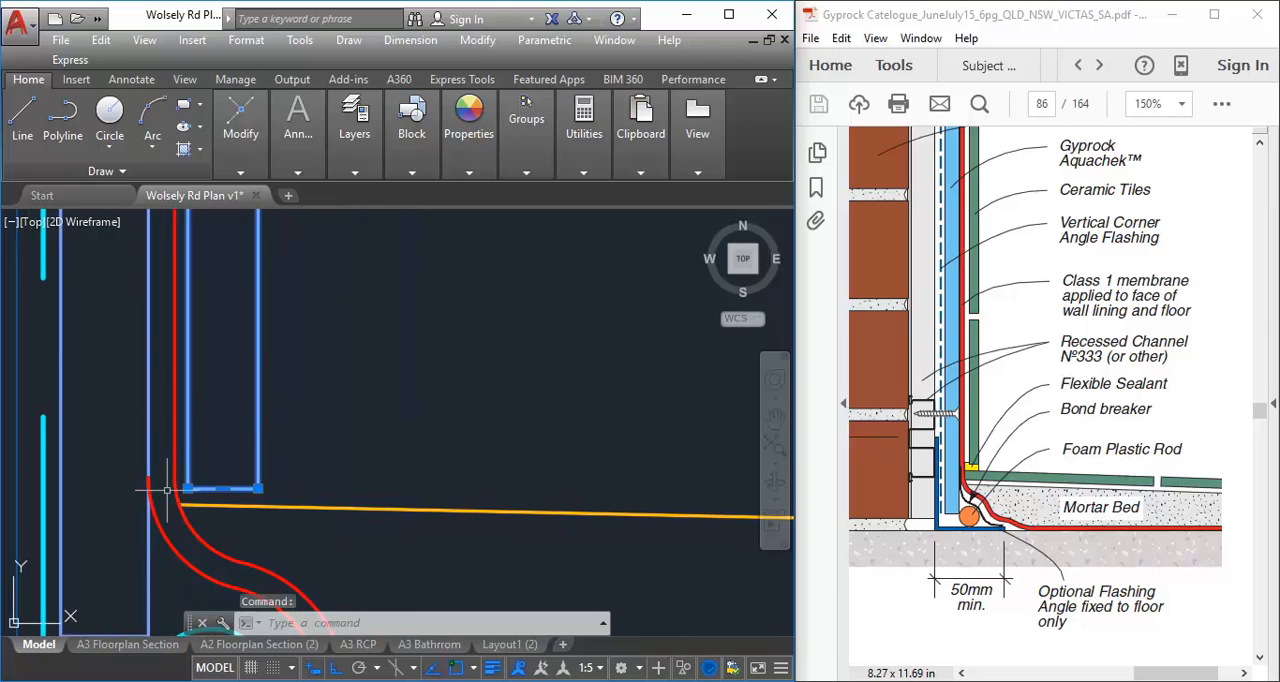
{"action": "middle_click_drag", "start_coordinate": [145, 510], "coordinate": [189, 523]}
{"action": "scroll", "coordinate": [189, 523], "scroll_direction": "up", "scroll_amount": 2}
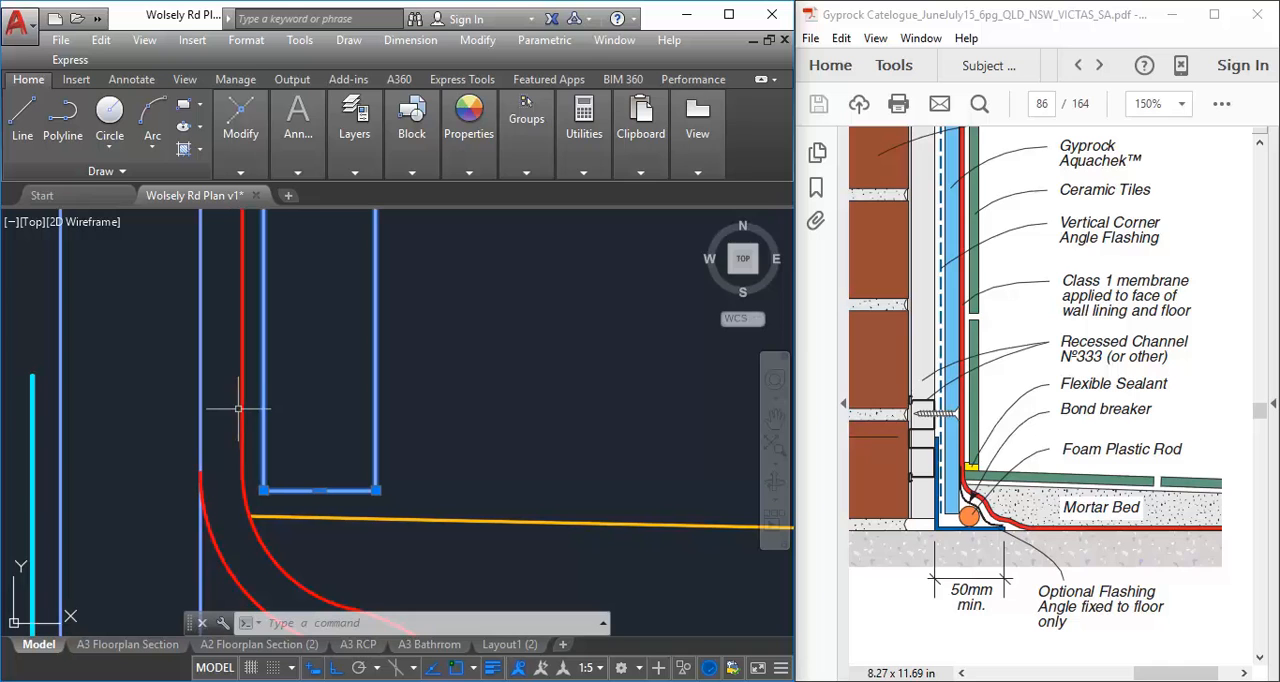
{"action": "mouse_move", "coordinate": [242, 402]}
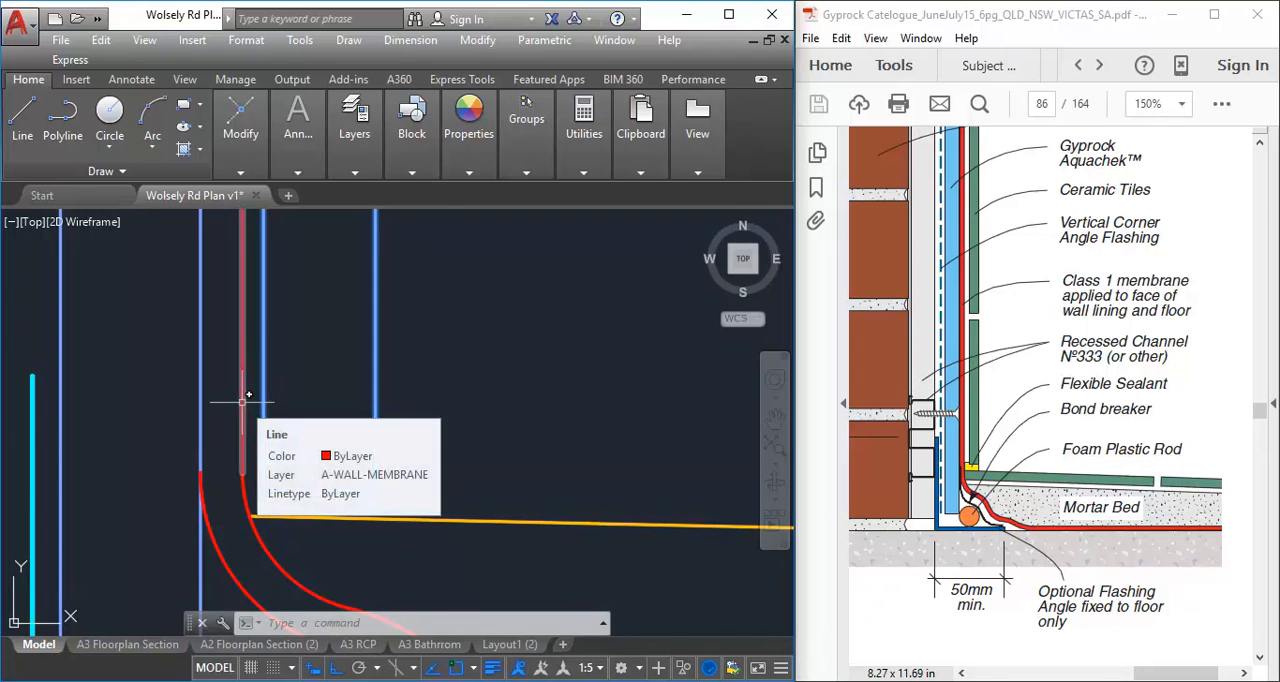
{"action": "mouse_move", "coordinate": [240, 130]}
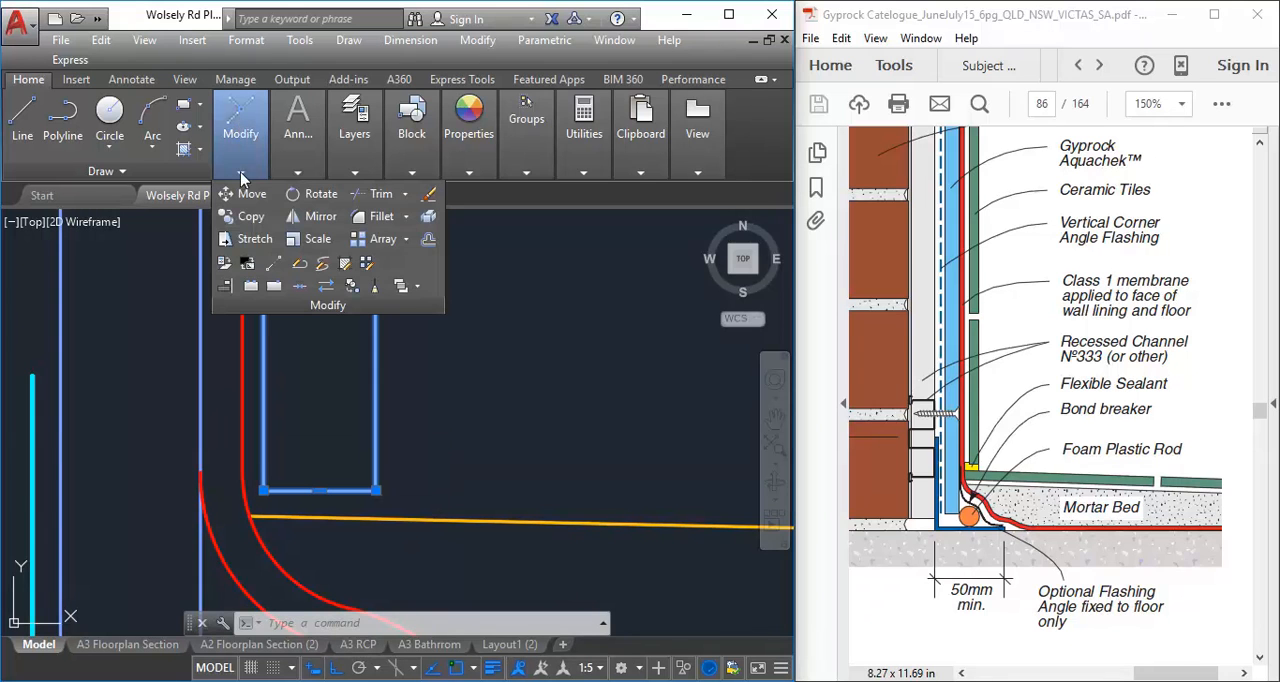
{"action": "left_click", "coordinate": [249, 196]}
{"action": "middle_click_drag", "start_coordinate": [460, 460], "coordinate": [343, 458]}
{"action": "left_click", "coordinate": [344, 440]}
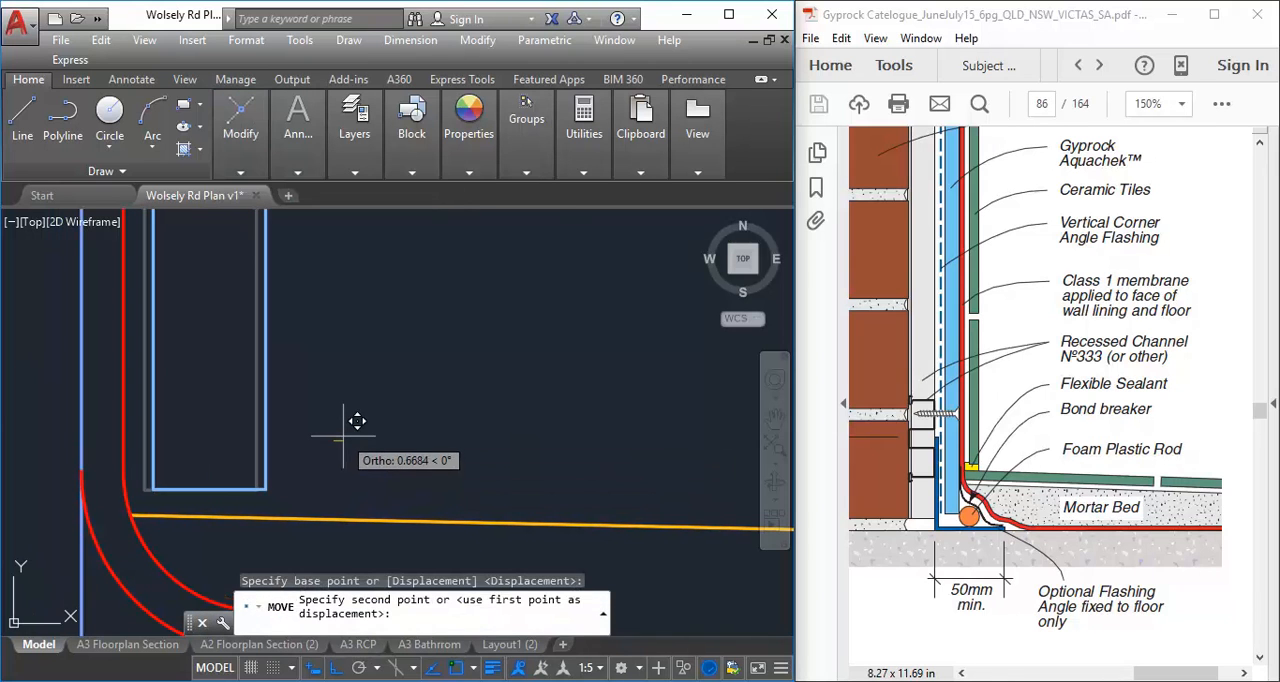
{"action": "left_click", "coordinate": [340, 434]}
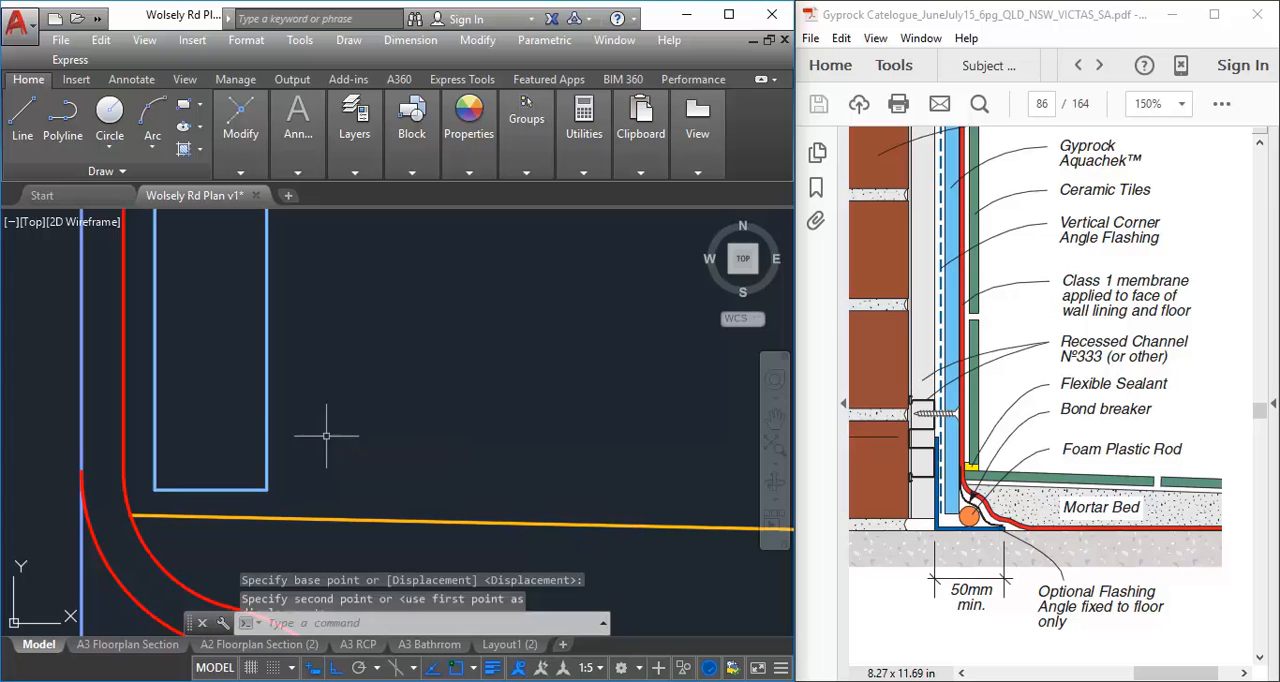
Raise the wall tile about 1.3 mm above the sloped mortar bed line
{"action": "left_click", "coordinate": [264, 445]}
{"action": "mouse_move", "coordinate": [244, 127]}
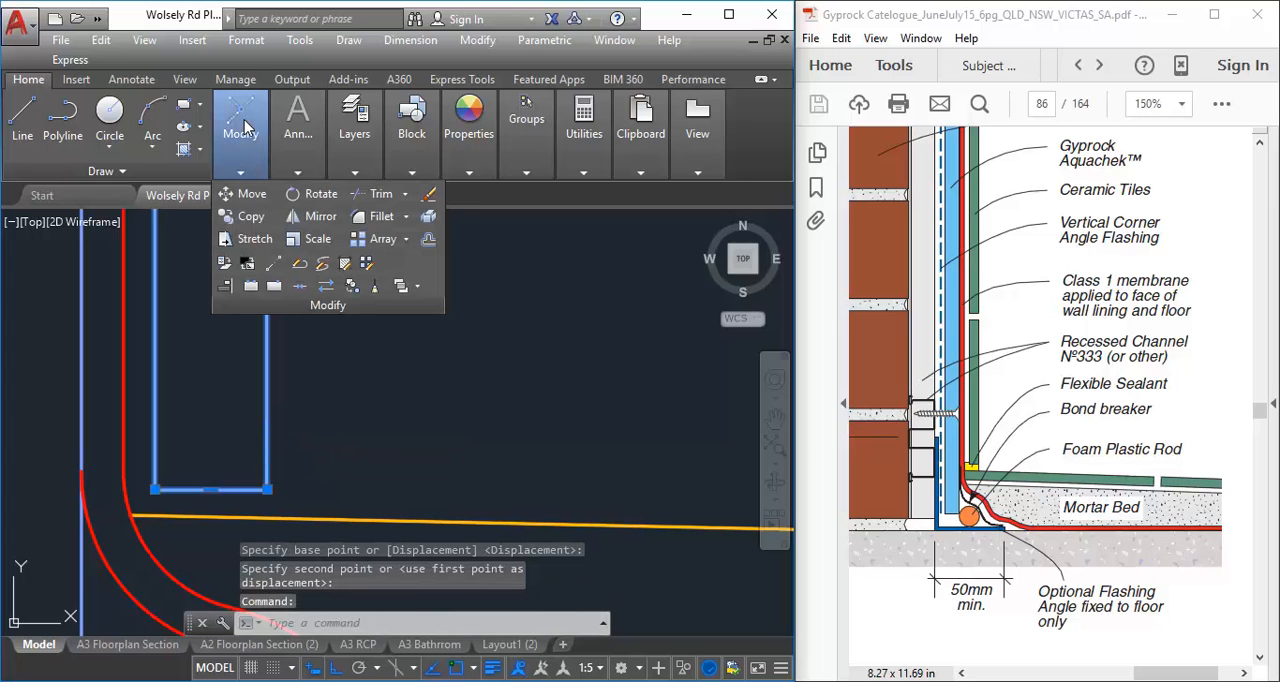
{"action": "left_click", "coordinate": [250, 193]}
{"action": "left_click", "coordinate": [365, 462]}
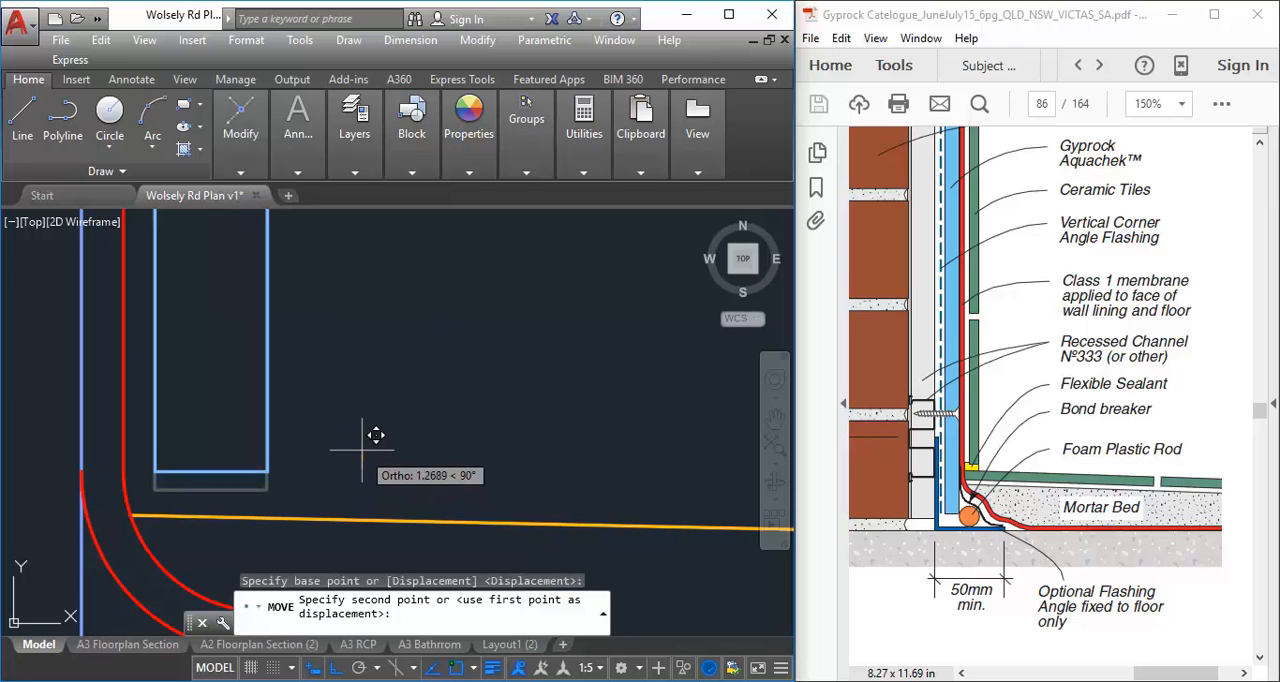
{"action": "left_click", "coordinate": [362, 450]}
{"action": "scroll", "coordinate": [247, 483], "scroll_direction": "down", "scroll_amount": 4}
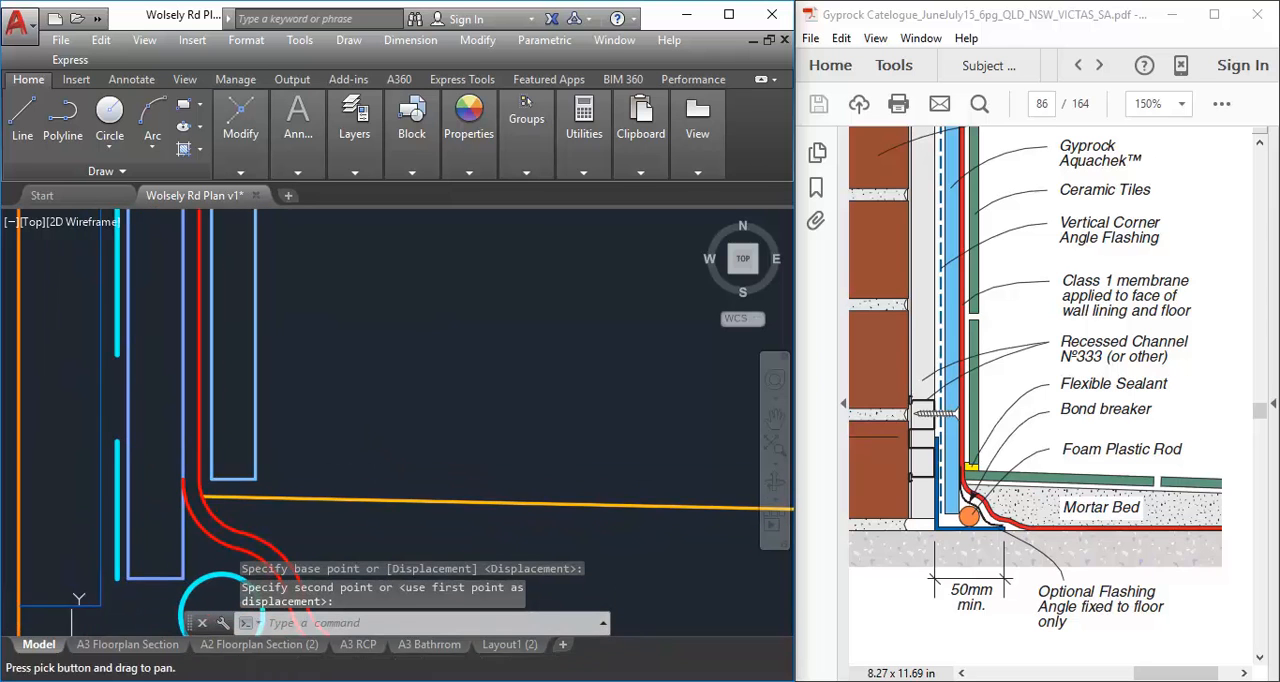
{"action": "scroll", "coordinate": [229, 475], "scroll_direction": "up", "scroll_amount": 4}
Move the wall tile again by a small distance to fine-tune its gap at the base of the wall
{"action": "left_click", "coordinate": [240, 488]}
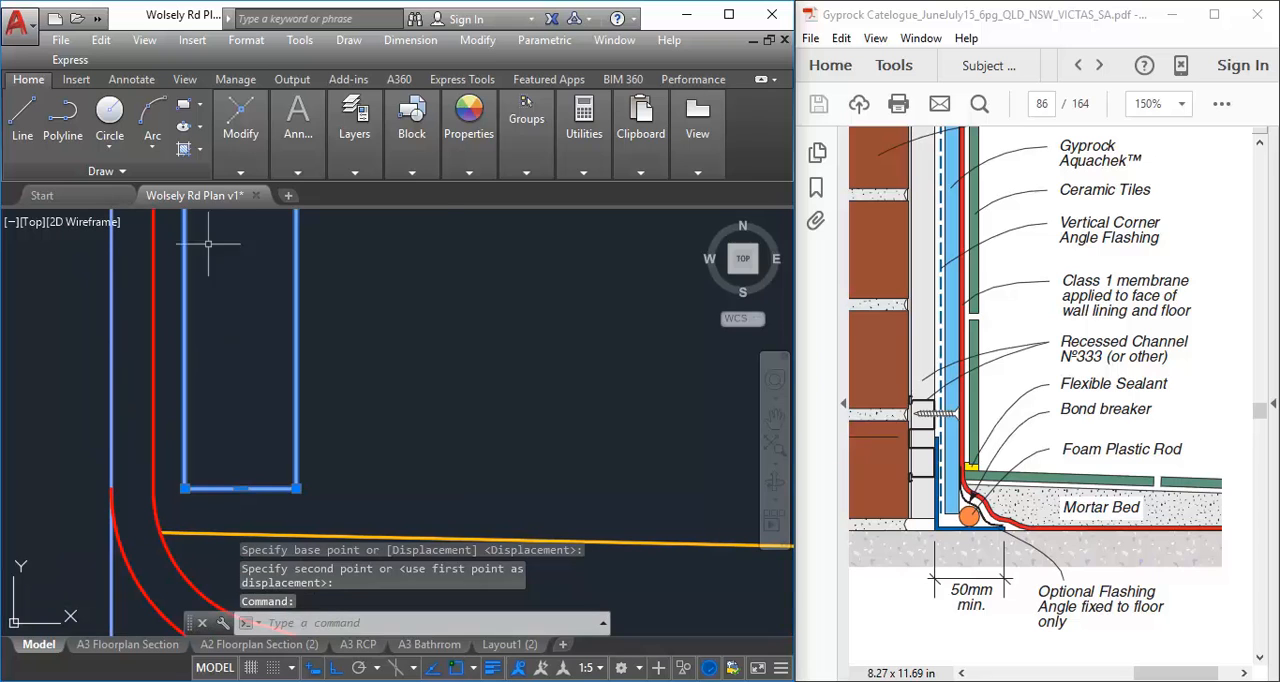
{"action": "mouse_move", "coordinate": [240, 148]}
{"action": "left_click", "coordinate": [240, 196]}
{"action": "left_click", "coordinate": [280, 428]}
{"action": "scroll", "coordinate": [288, 426], "scroll_direction": "down", "scroll_amount": 4}
{"action": "middle_click_drag", "start_coordinate": [288, 426], "coordinate": [172, 458]}
{"action": "scroll", "coordinate": [257, 478], "scroll_direction": "down", "scroll_amount": 2}
{"action": "scroll", "coordinate": [204, 463], "scroll_direction": "down", "scroll_amount": 3}
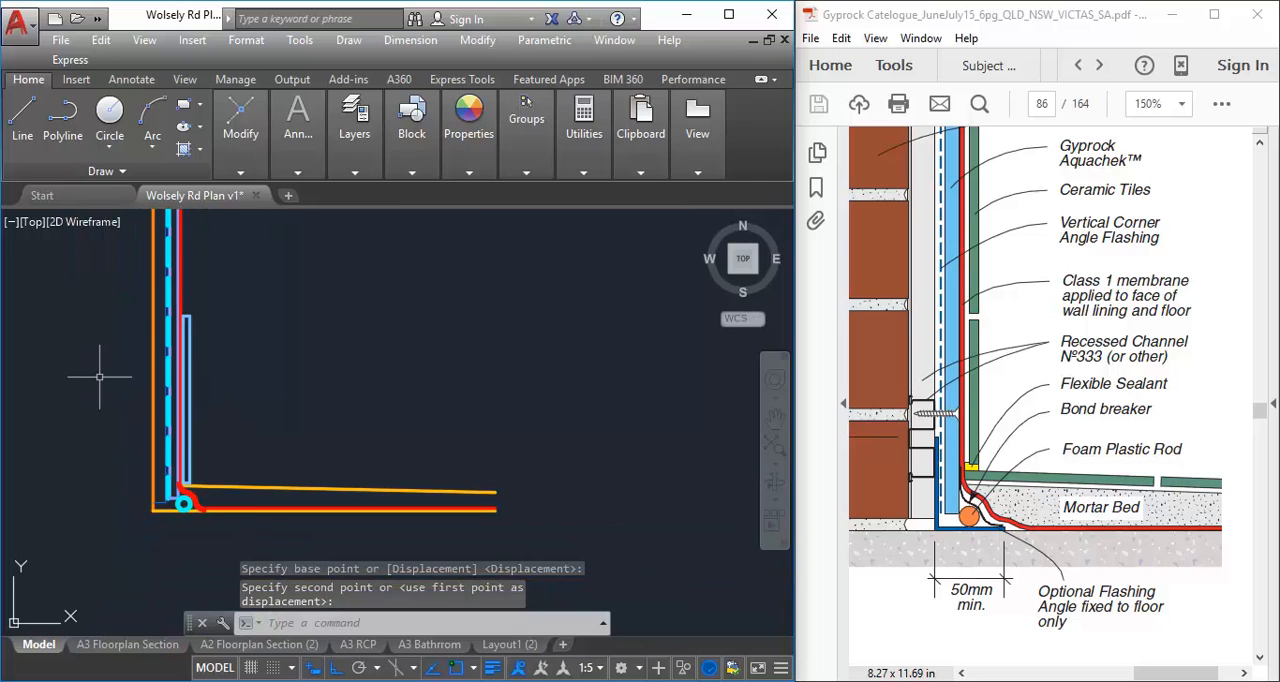
{"action": "key", "text": "Escape"}
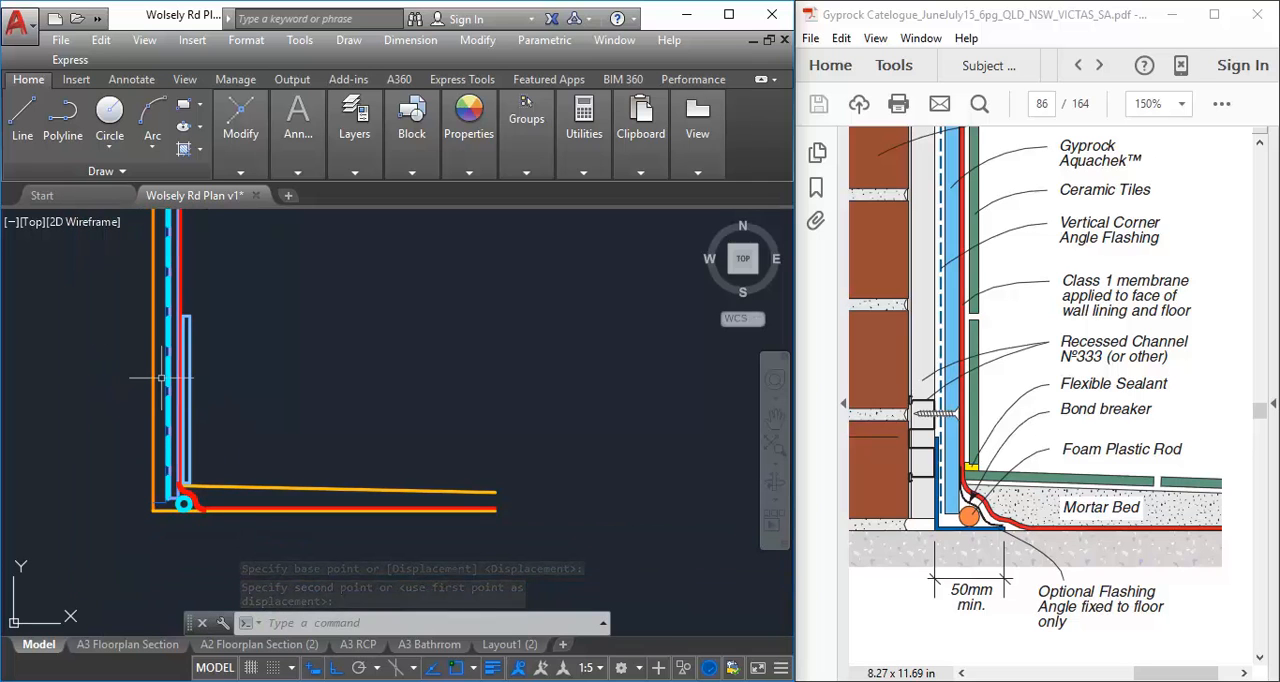
Copy the wall tile about 210 mm straight up the wall, leaving a joint between the two tiles
{"action": "scroll", "coordinate": [155, 379], "scroll_direction": "up", "scroll_amount": 2}
{"action": "left_click", "coordinate": [198, 384]}
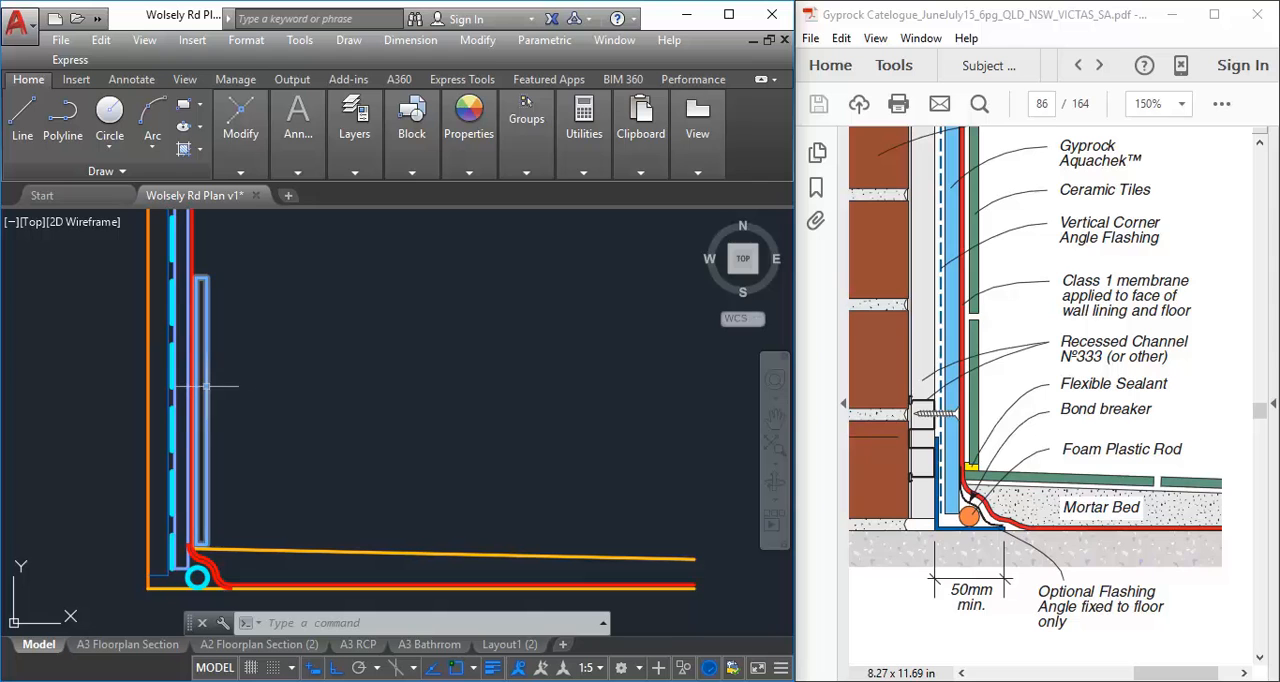
{"action": "left_click", "coordinate": [244, 121]}
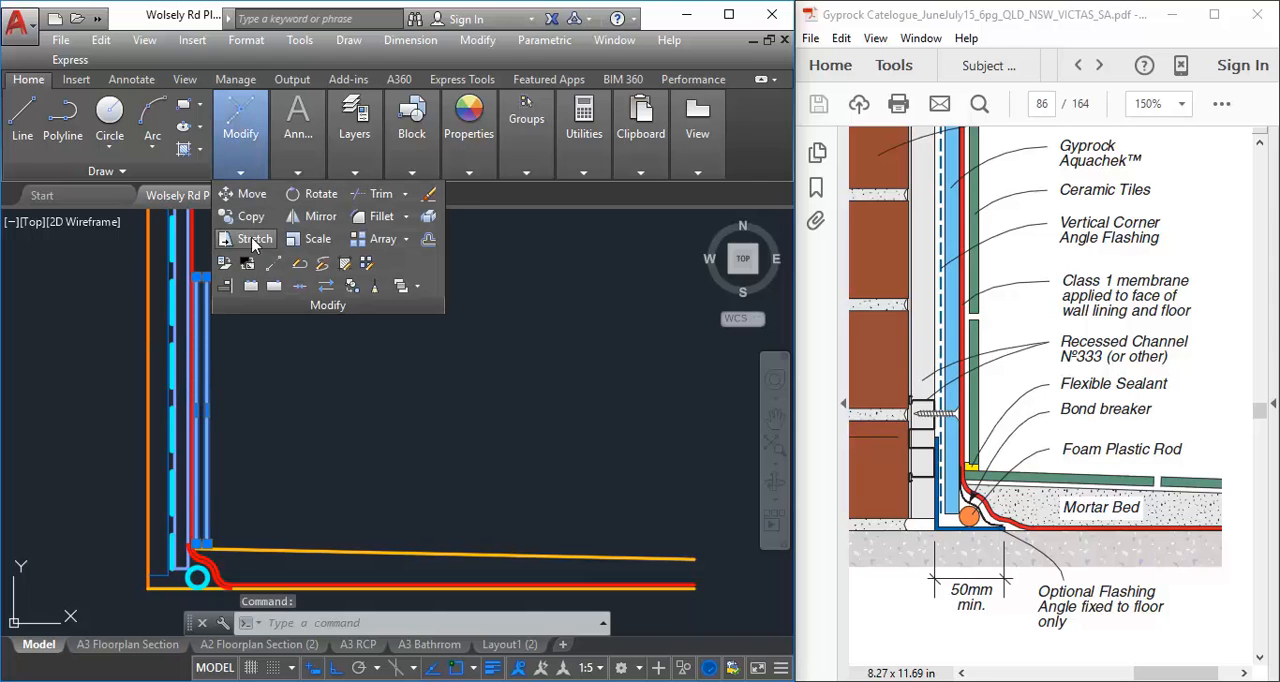
{"action": "left_click", "coordinate": [246, 216]}
{"action": "left_click", "coordinate": [301, 513]}
{"action": "middle_click_drag", "start_coordinate": [319, 341], "coordinate": [307, 497]}
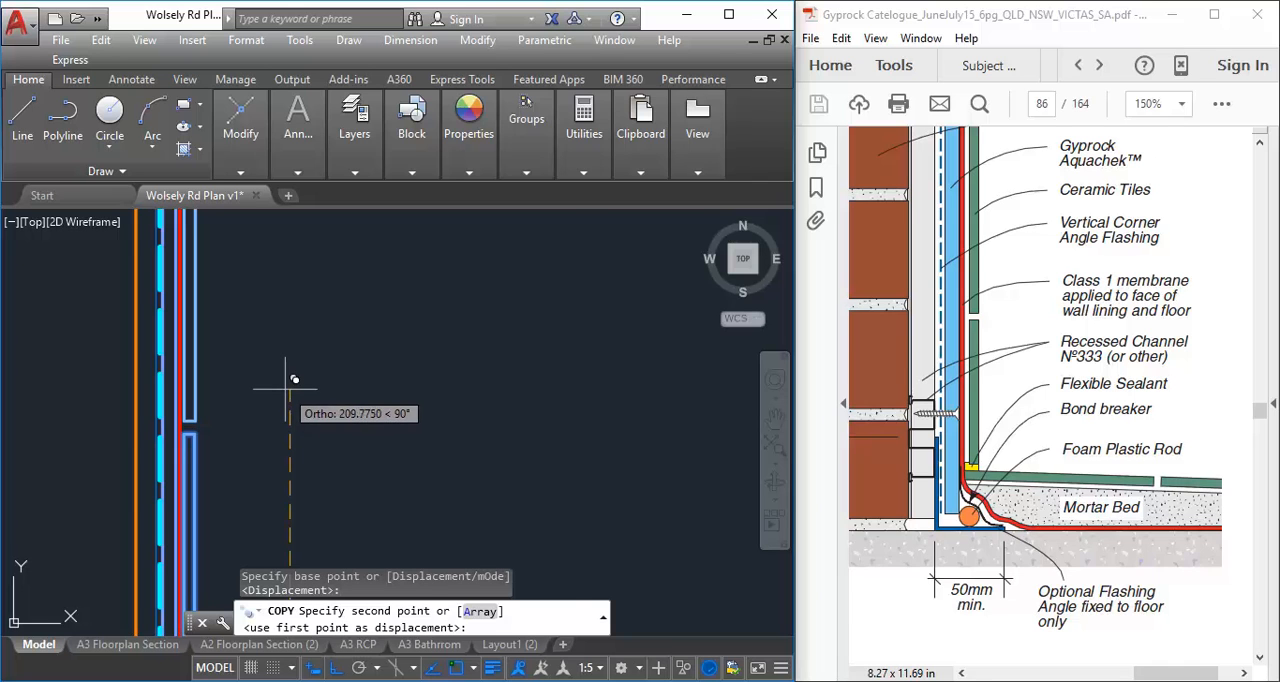
{"action": "left_click", "coordinate": [294, 379]}
{"action": "key", "text": "Escape"}
{"action": "scroll", "coordinate": [290, 375], "scroll_direction": "down", "scroll_amount": 3}
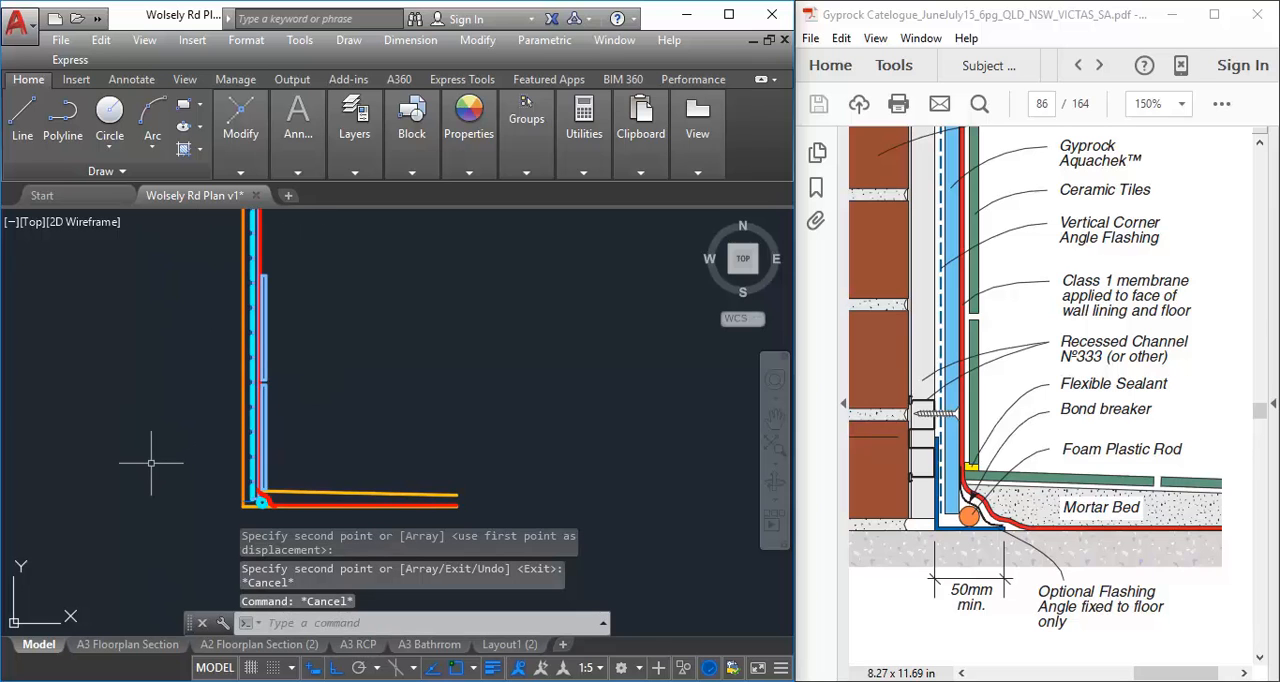
Examine the wall tiles and the sloped mortar bed line around the base of the wall
{"action": "scroll", "coordinate": [186, 457], "scroll_direction": "up", "scroll_amount": 2}
{"action": "scroll", "coordinate": [120, 391], "scroll_direction": "down", "scroll_amount": 4}
{"action": "scroll", "coordinate": [114, 434], "scroll_direction": "up", "scroll_amount": 3}
{"action": "scroll", "coordinate": [286, 447], "scroll_direction": "up", "scroll_amount": 2}
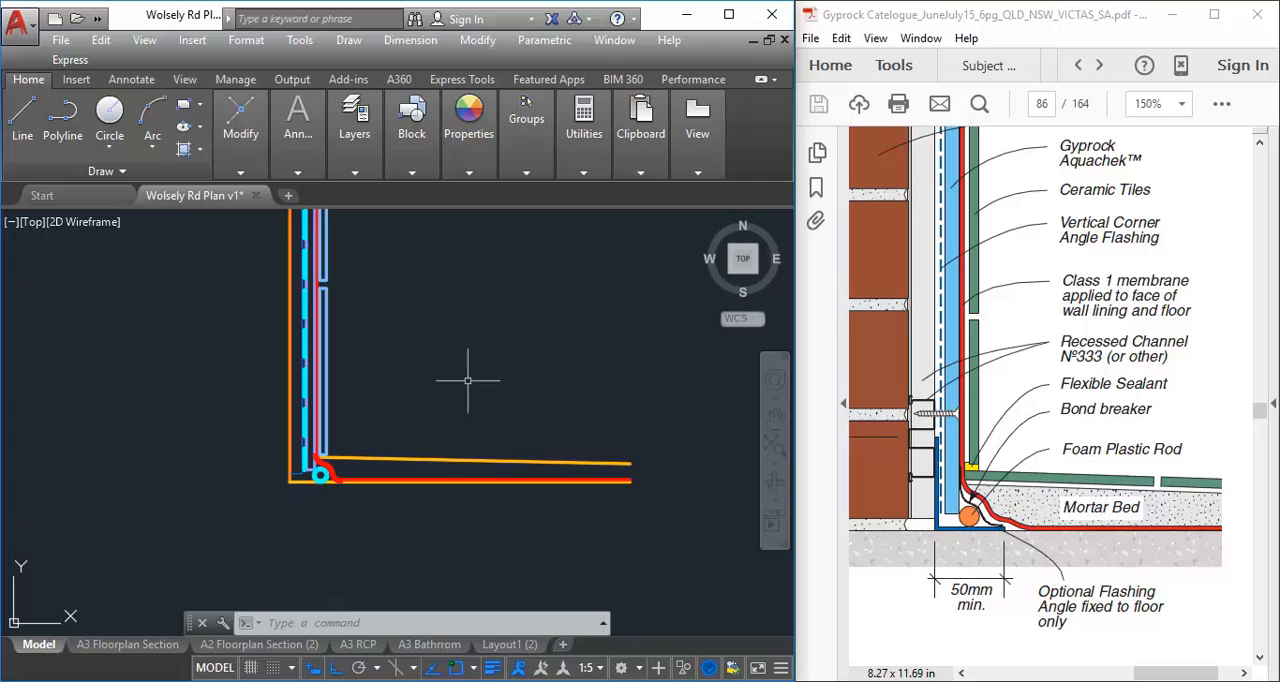
{"action": "scroll", "coordinate": [414, 449], "scroll_direction": "up", "scroll_amount": 2}
{"action": "middle_click_drag", "start_coordinate": [414, 449], "coordinate": [217, 467]}
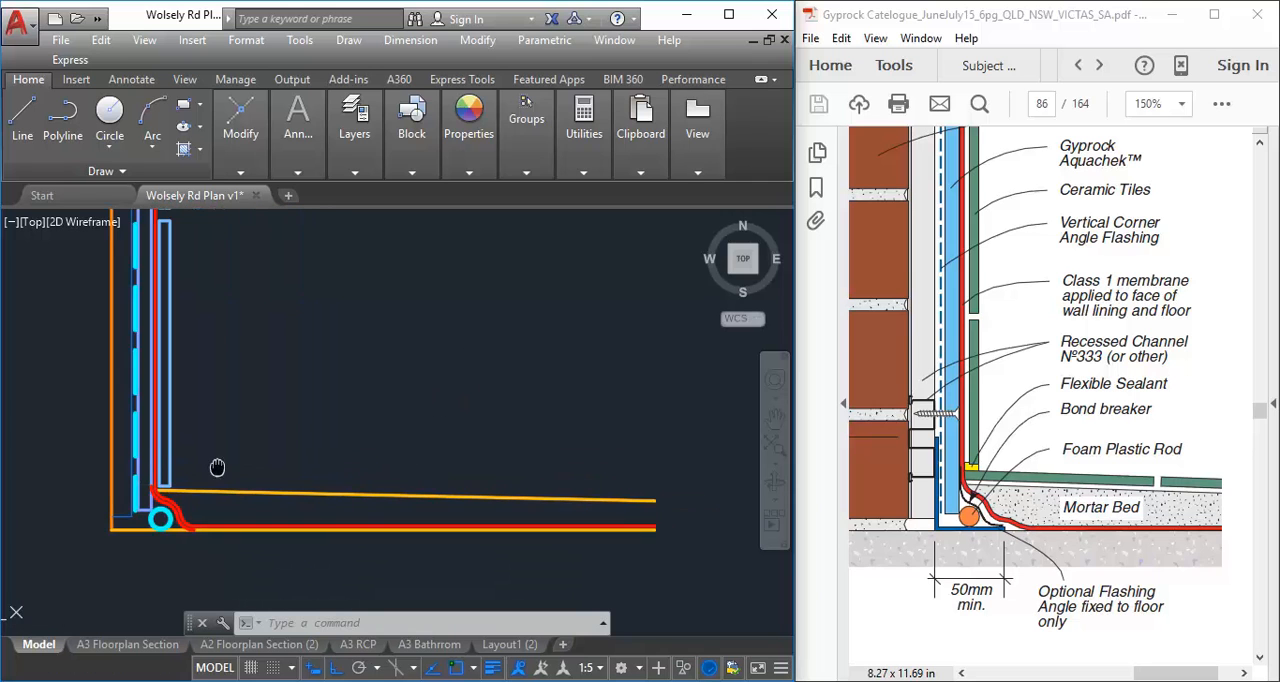
{"action": "scroll", "coordinate": [216, 464], "scroll_direction": "up", "scroll_amount": 2}
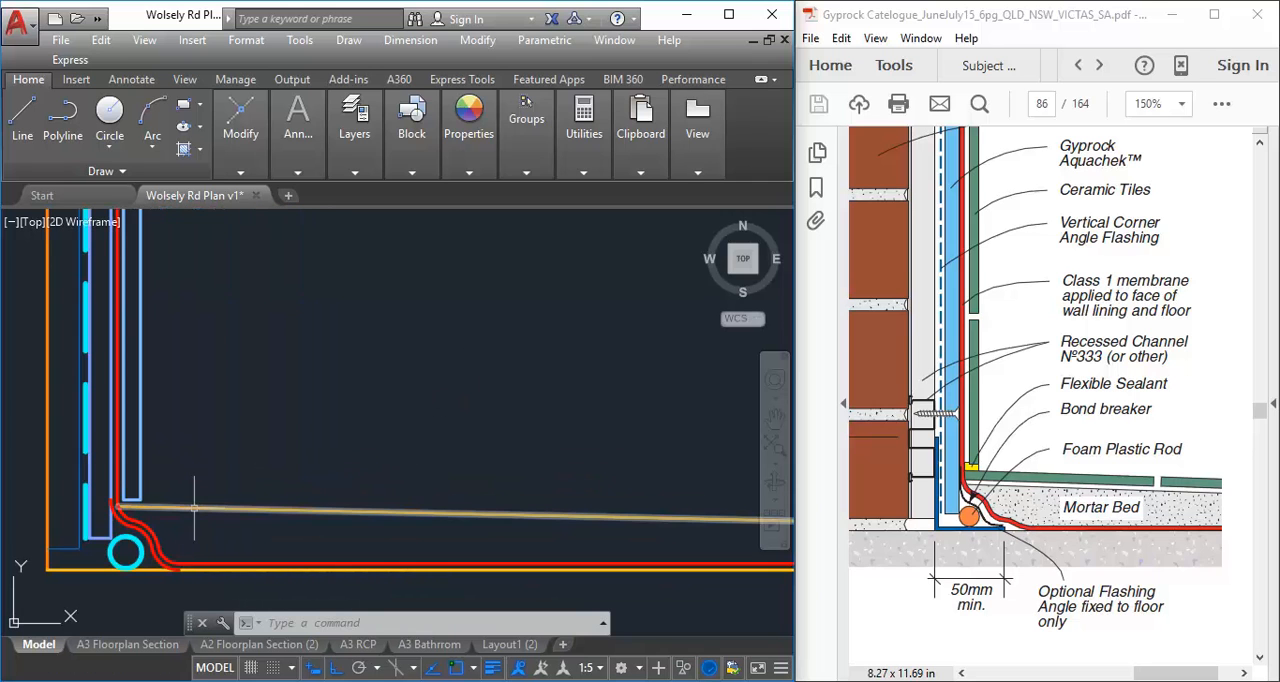
{"action": "scroll", "coordinate": [272, 433], "scroll_direction": "down", "scroll_amount": 3}
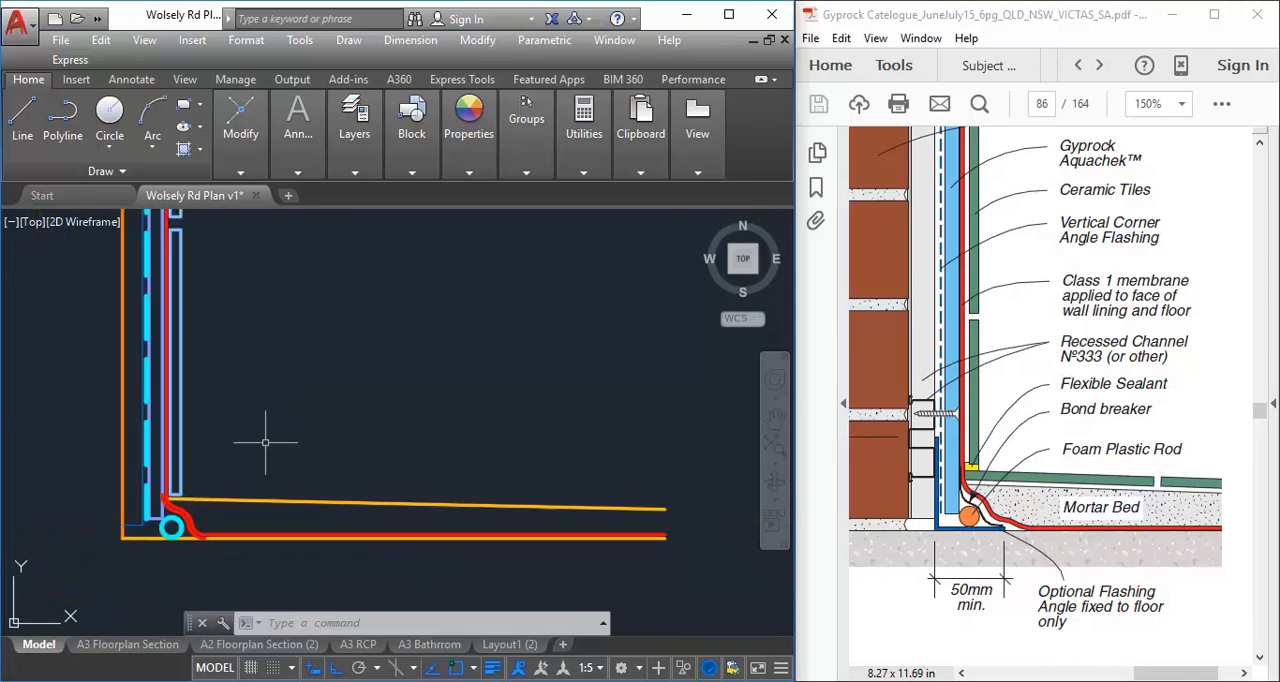
{"action": "scroll", "coordinate": [204, 462], "scroll_direction": "up", "scroll_amount": 2}
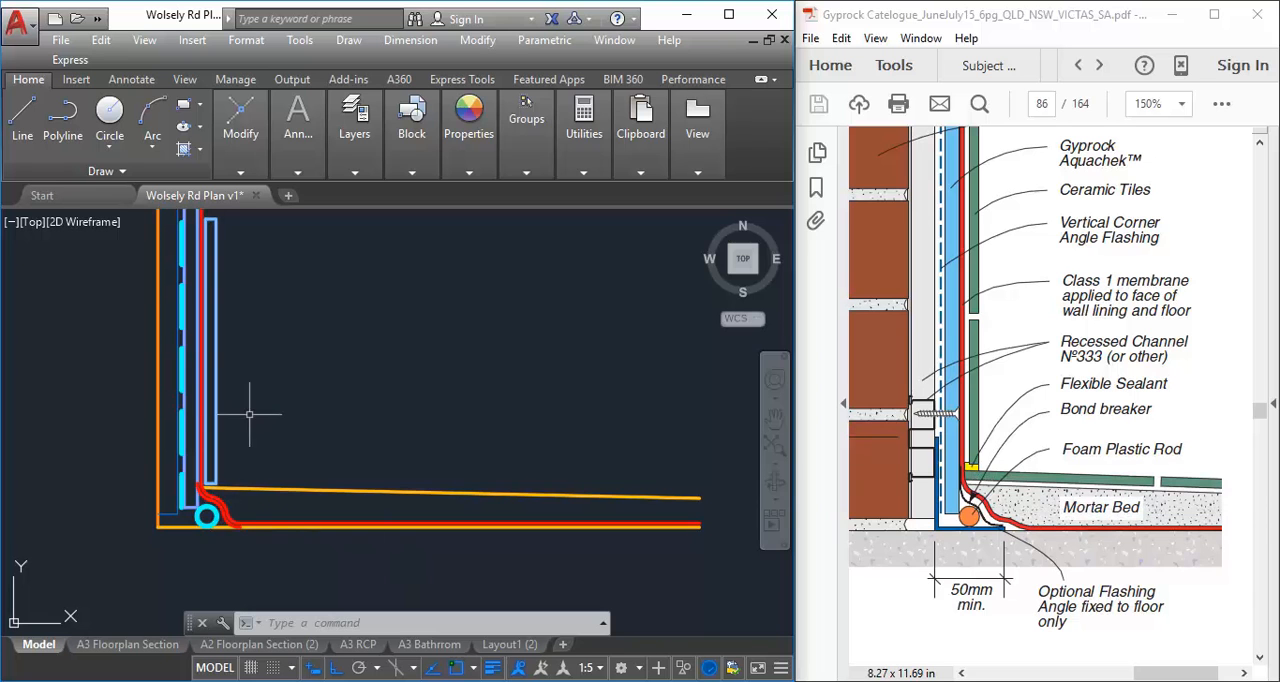
Move both wall tiles straight up about 8.3 mm to open a wider gap above the sloped mortar bed line
{"action": "left_click", "coordinate": [217, 415]}
{"action": "middle_click_drag", "start_coordinate": [231, 219], "coordinate": [180, 415]}
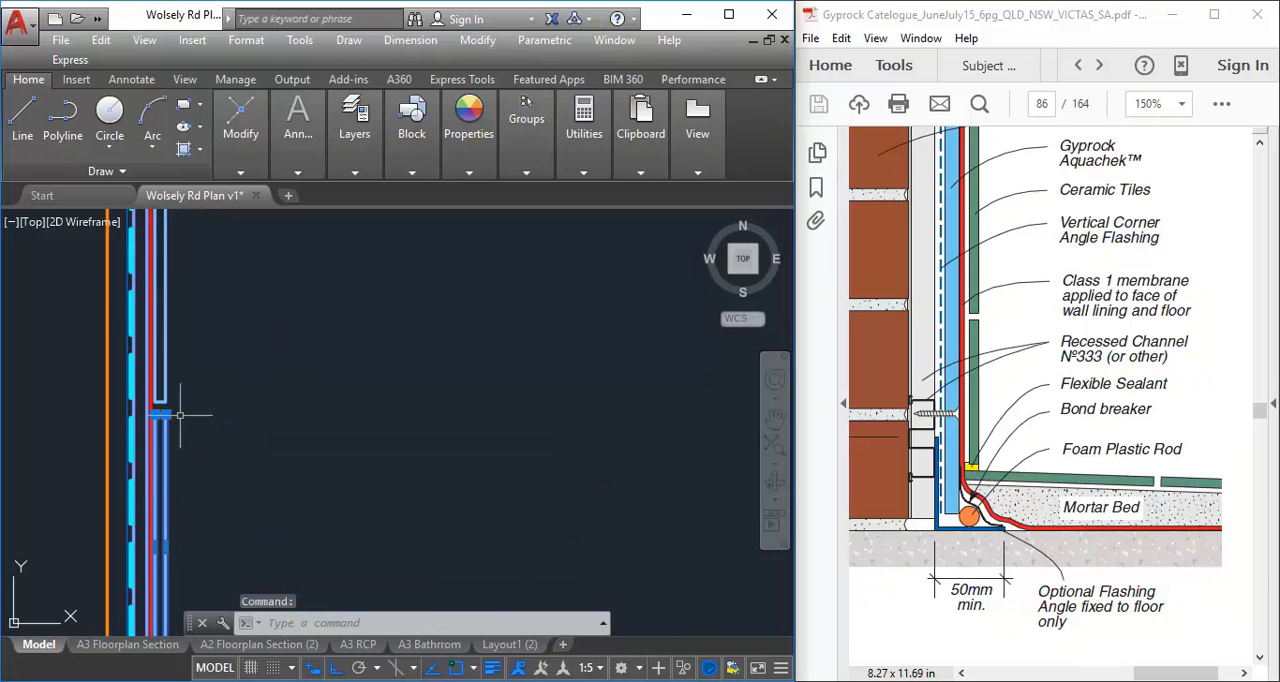
{"action": "left_click", "coordinate": [167, 374]}
{"action": "middle_click_drag", "start_coordinate": [226, 495], "coordinate": [238, 292]}
{"action": "scroll", "coordinate": [172, 427], "scroll_direction": "up", "scroll_amount": 2}
{"action": "scroll", "coordinate": [172, 481], "scroll_direction": "up", "scroll_amount": 1}
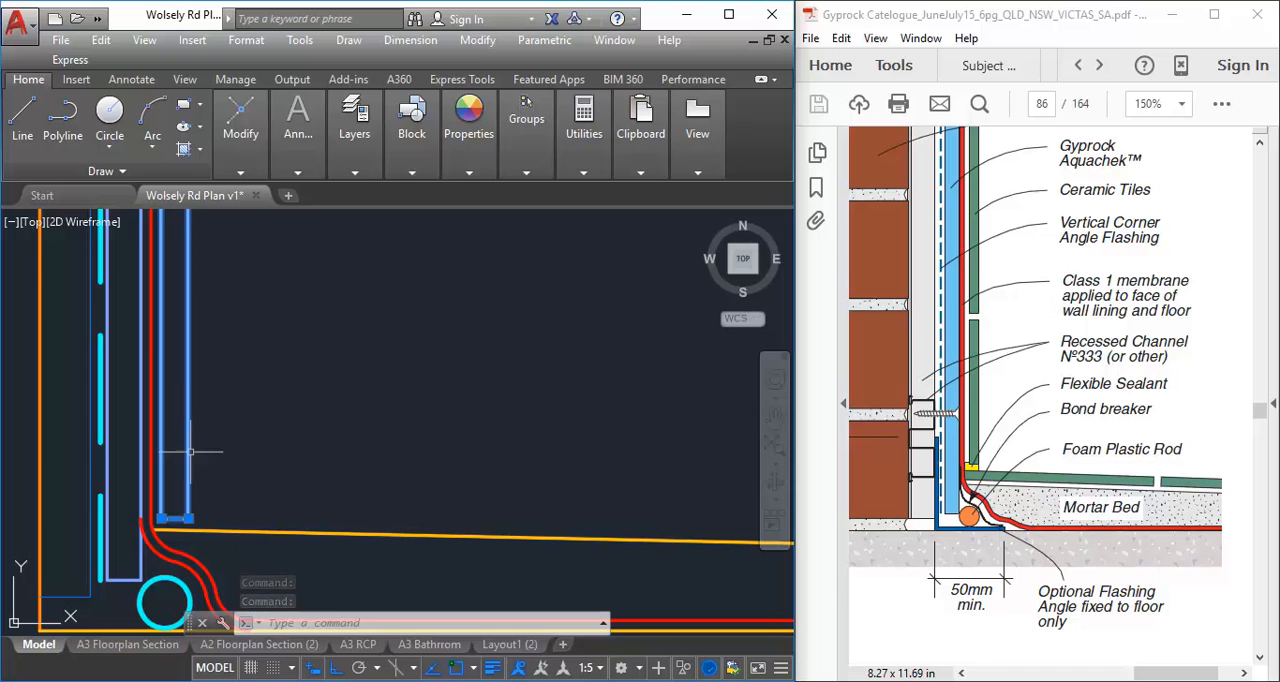
{"action": "mouse_move", "coordinate": [240, 150]}
{"action": "left_click", "coordinate": [241, 198]}
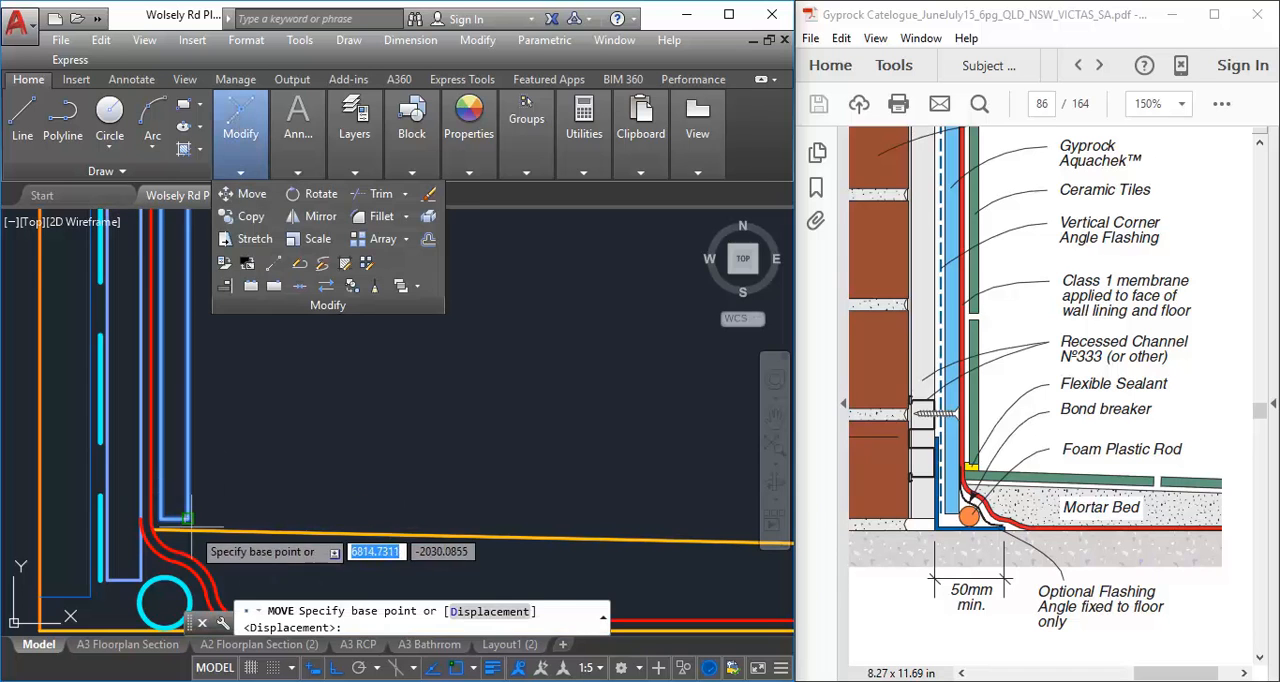
{"action": "left_click", "coordinate": [228, 514]}
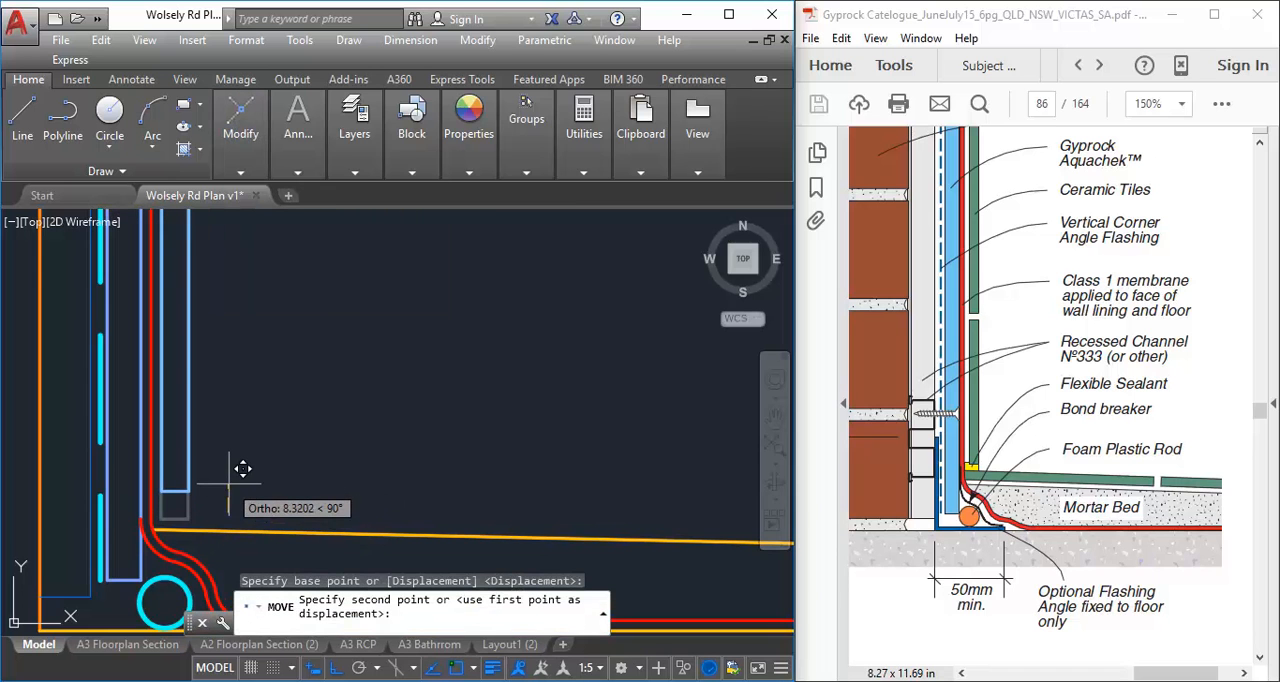
{"action": "left_click", "coordinate": [229, 485]}
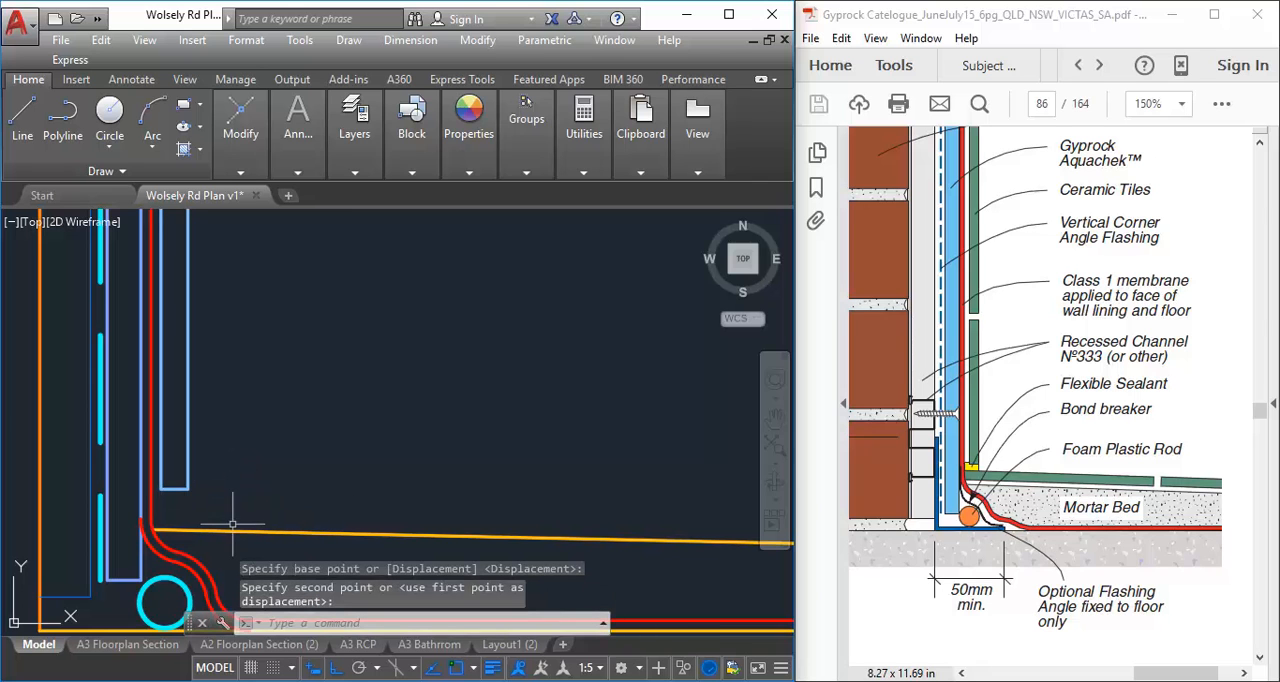
Copy the lower wall tile with Ortho off, from its bottom room-side corner to the wall end of the sloped mortar bed line
{"action": "left_click", "coordinate": [174, 488]}
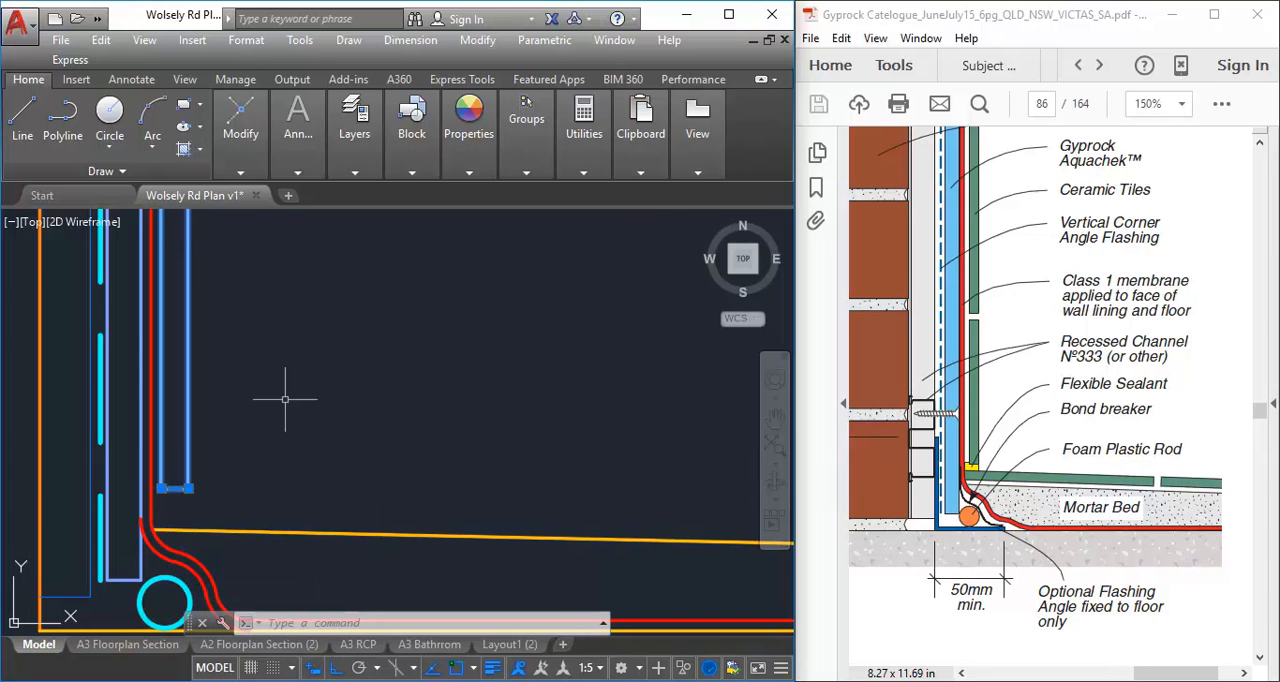
{"action": "scroll", "coordinate": [252, 487], "scroll_direction": "down", "scroll_amount": 3}
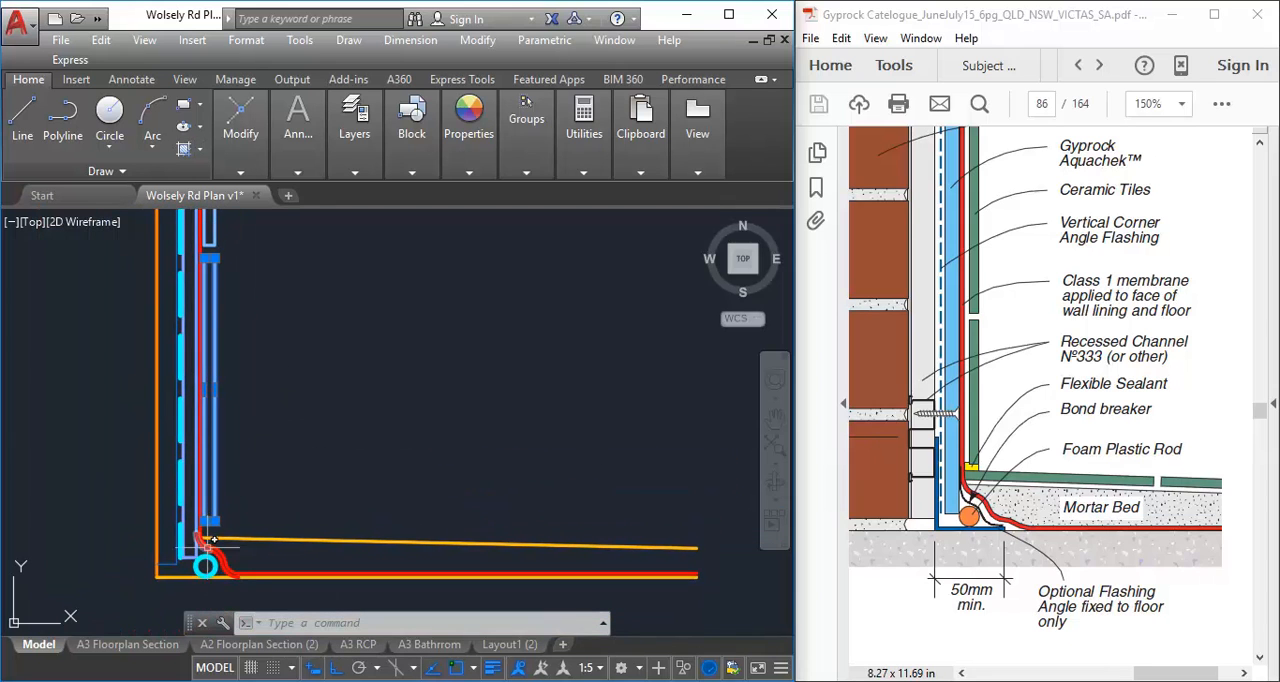
{"action": "scroll", "coordinate": [205, 540], "scroll_direction": "up", "scroll_amount": 4}
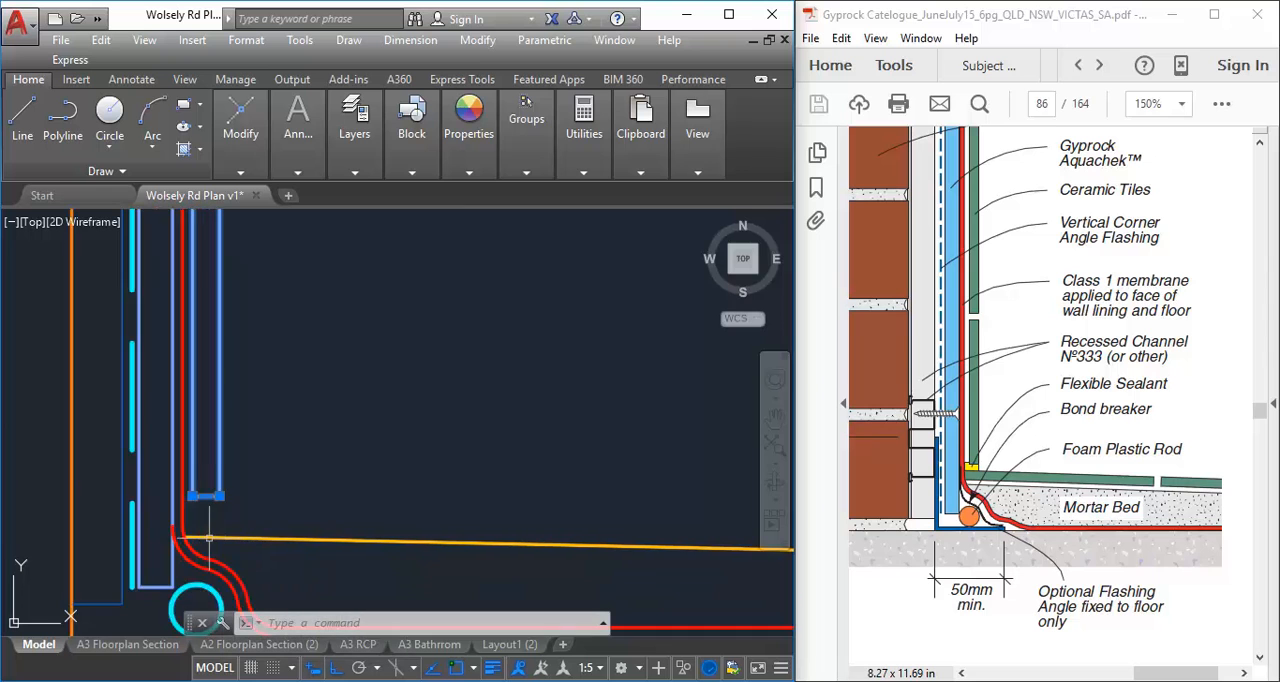
{"action": "left_click", "coordinate": [240, 125]}
{"action": "mouse_move", "coordinate": [259, 128]}
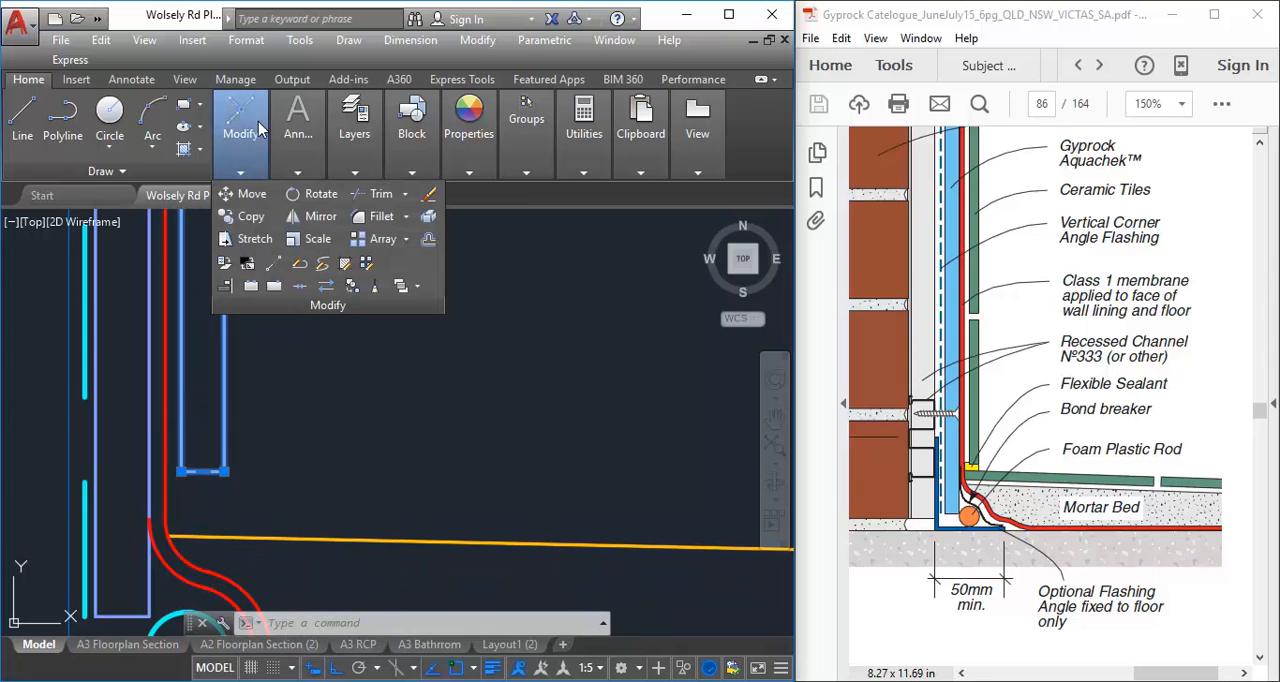
{"action": "left_click", "coordinate": [245, 218]}
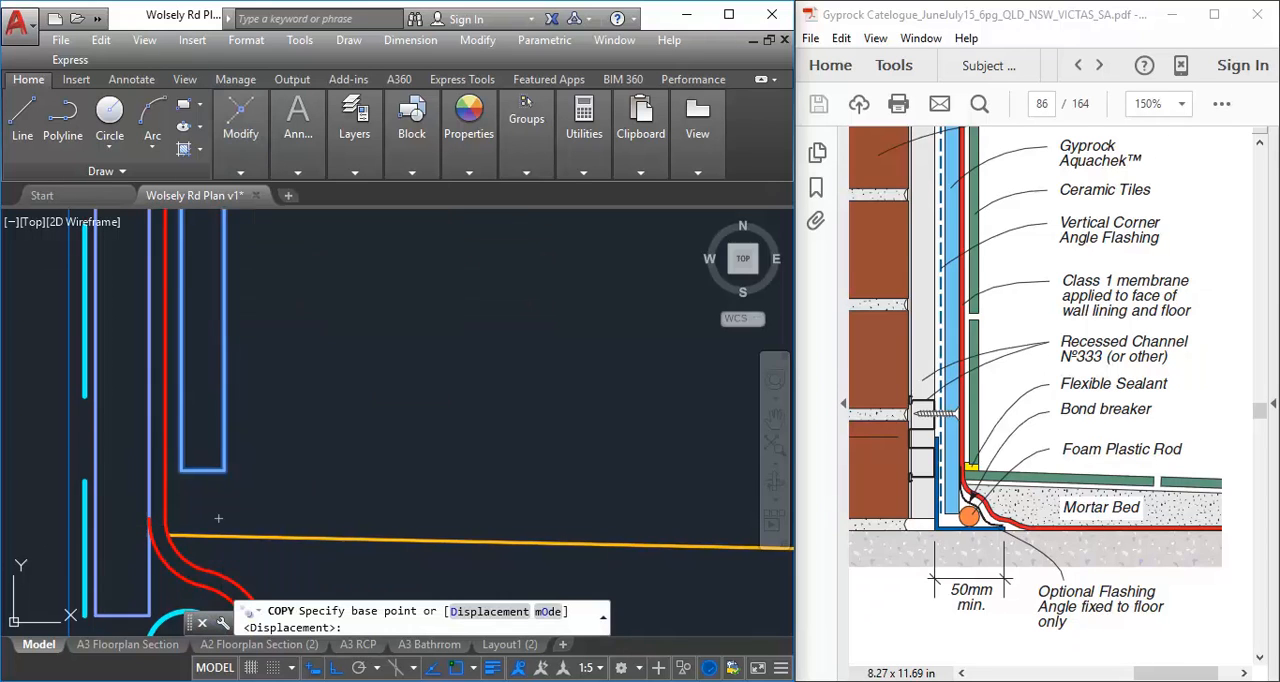
{"action": "scroll", "coordinate": [188, 569], "scroll_direction": "up", "scroll_amount": 4}
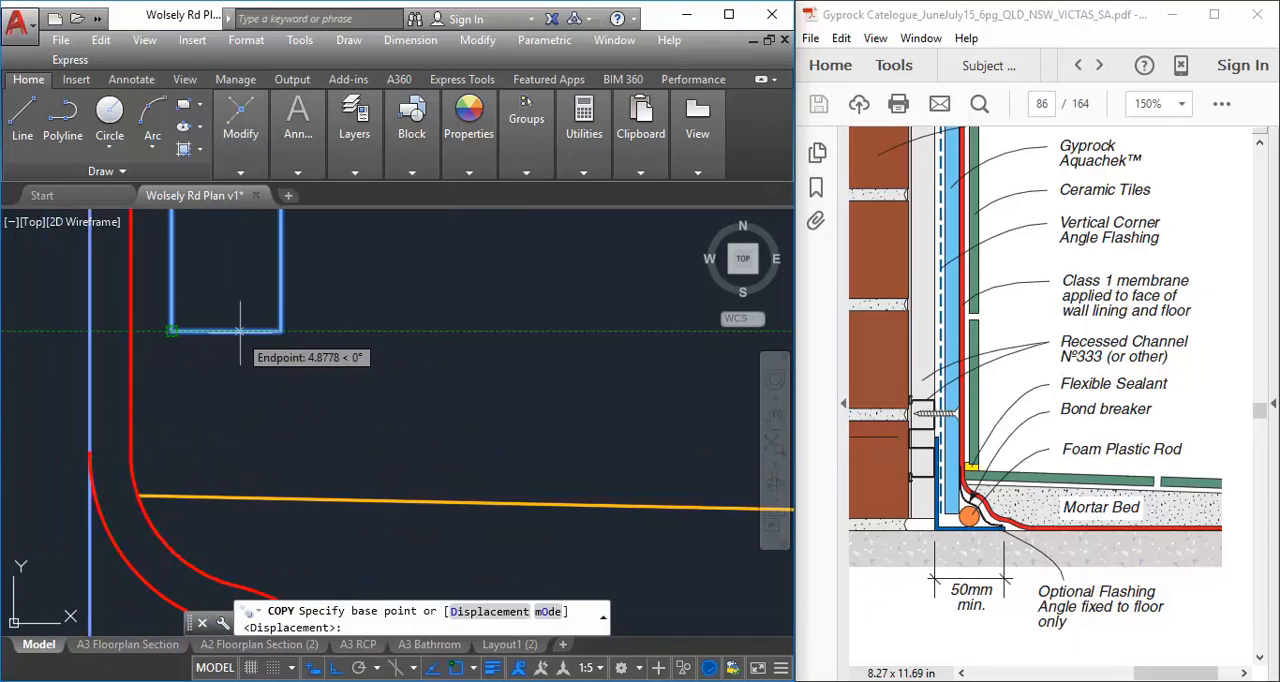
{"action": "left_click", "coordinate": [281, 330]}
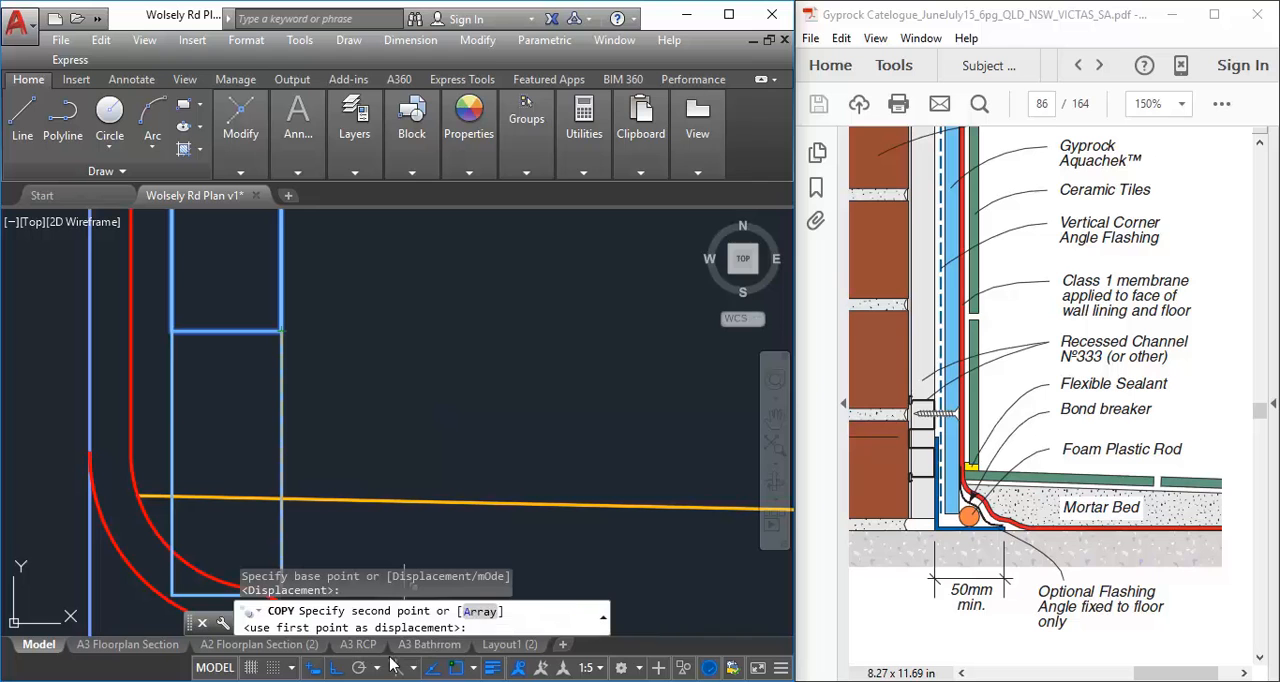
{"action": "left_click", "coordinate": [336, 670]}
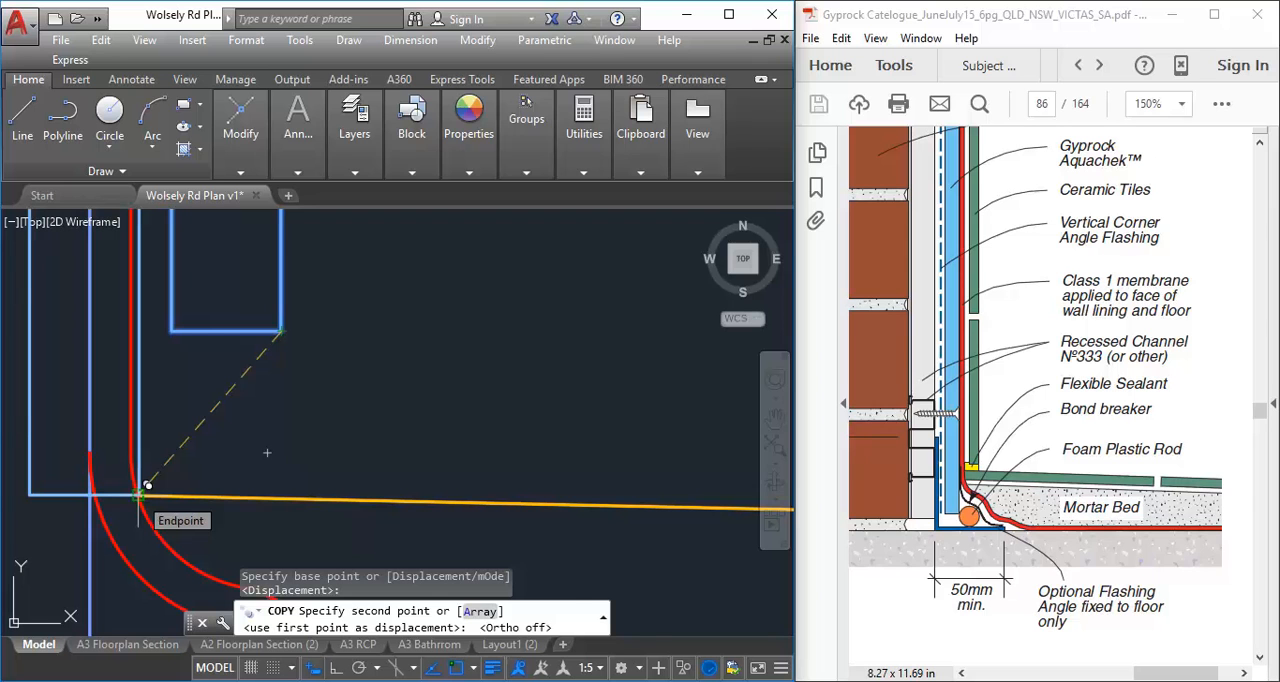
{"action": "left_click", "coordinate": [147, 485]}
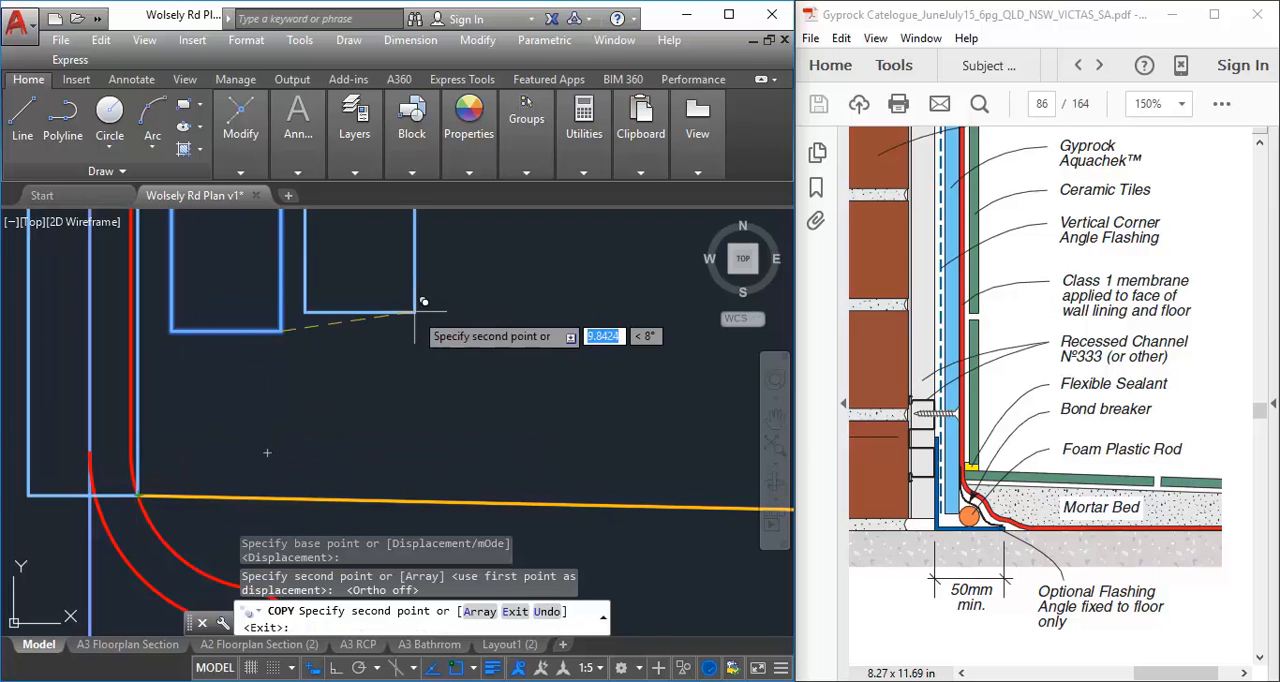
{"action": "key", "text": "Return"}
Start rotating the copied tile about its bottom corner at the wall end of the mortar bed line
{"action": "scroll", "coordinate": [294, 435], "scroll_direction": "down", "scroll_amount": 4}
{"action": "middle_click_drag", "start_coordinate": [292, 437], "coordinate": [245, 510]}
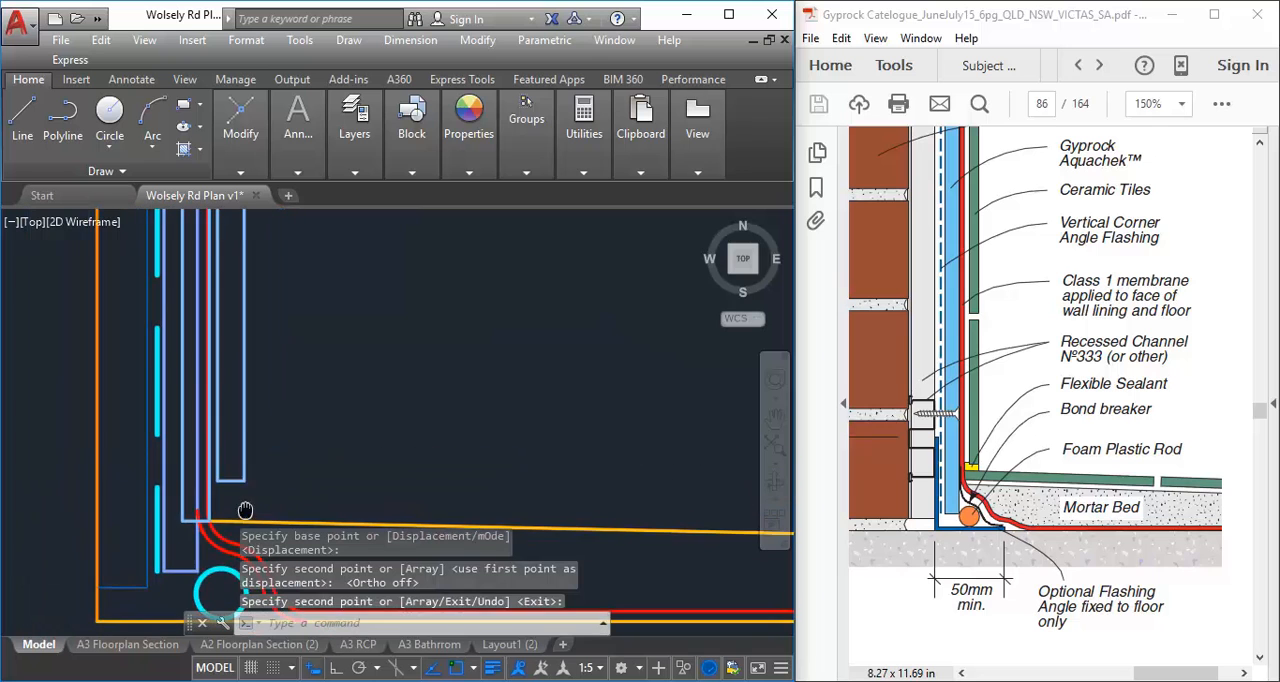
{"action": "scroll", "coordinate": [223, 508], "scroll_direction": "up", "scroll_amount": 3}
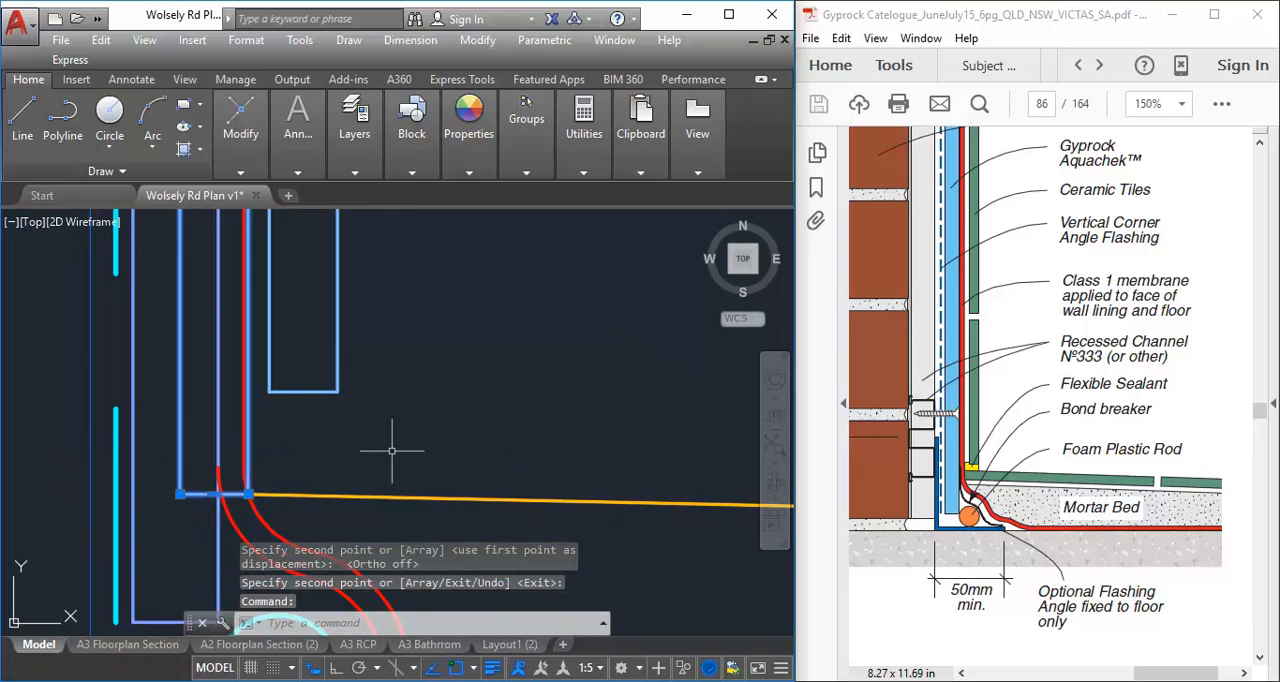
{"action": "scroll", "coordinate": [331, 498], "scroll_direction": "down", "scroll_amount": 2}
{"action": "key", "text": "Escape"}
{"action": "key", "text": "Escape"}
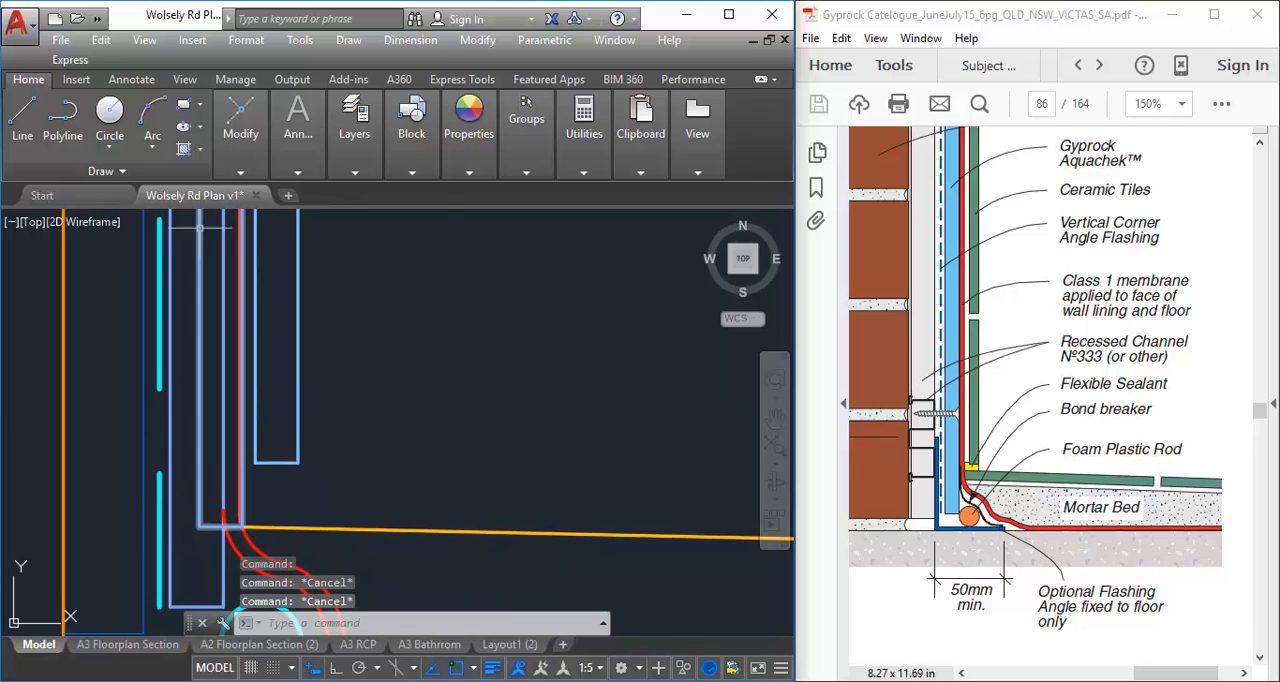
{"action": "left_click", "coordinate": [244, 122]}
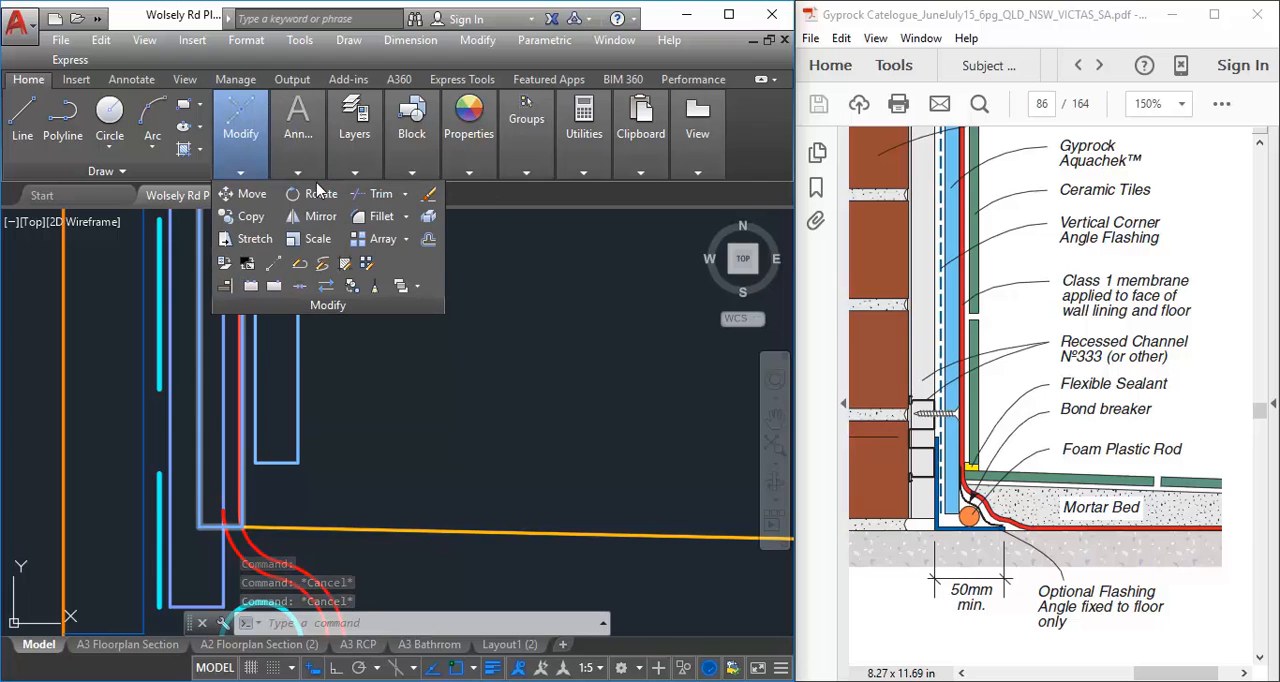
{"action": "left_click", "coordinate": [200, 527]}
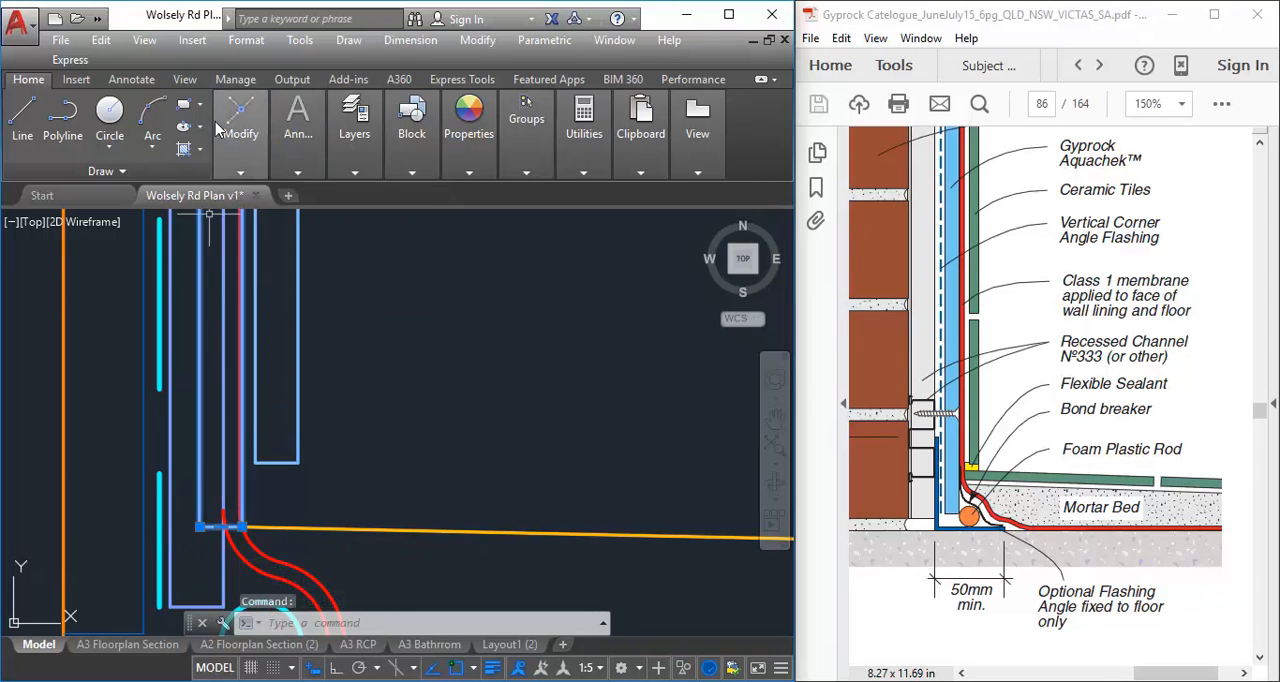
{"action": "mouse_move", "coordinate": [300, 165]}
{"action": "mouse_move", "coordinate": [246, 145]}
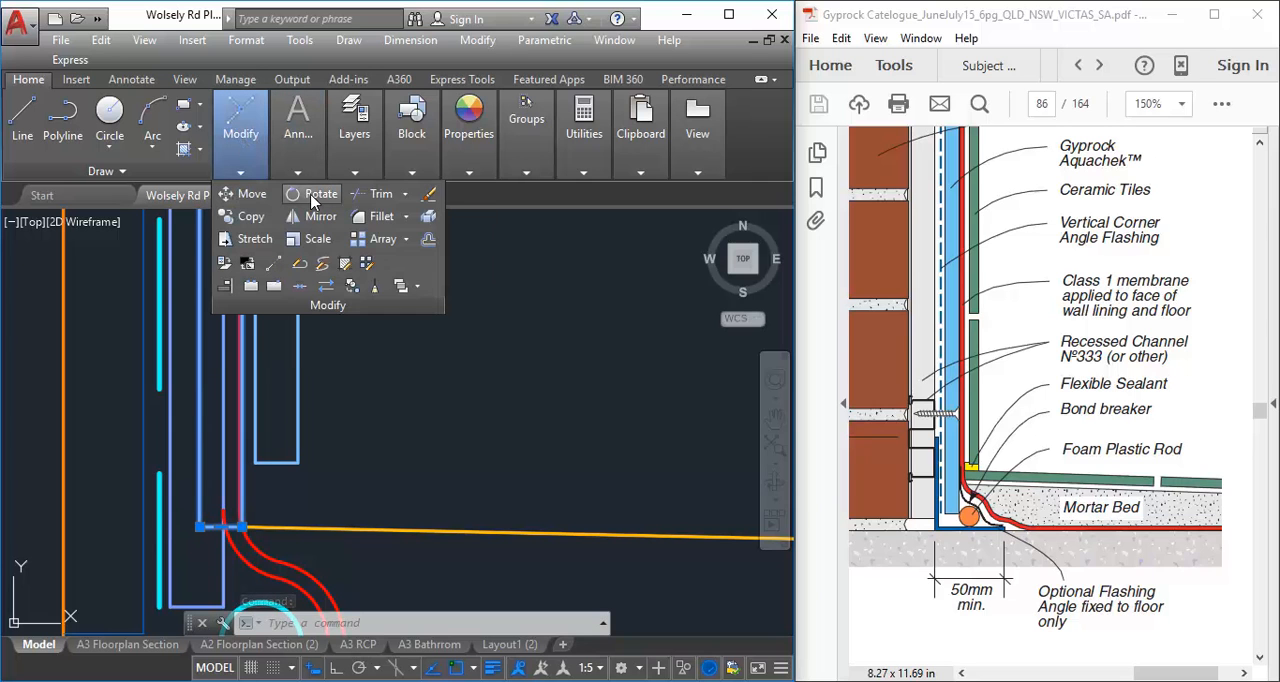
{"action": "left_click", "coordinate": [314, 197]}
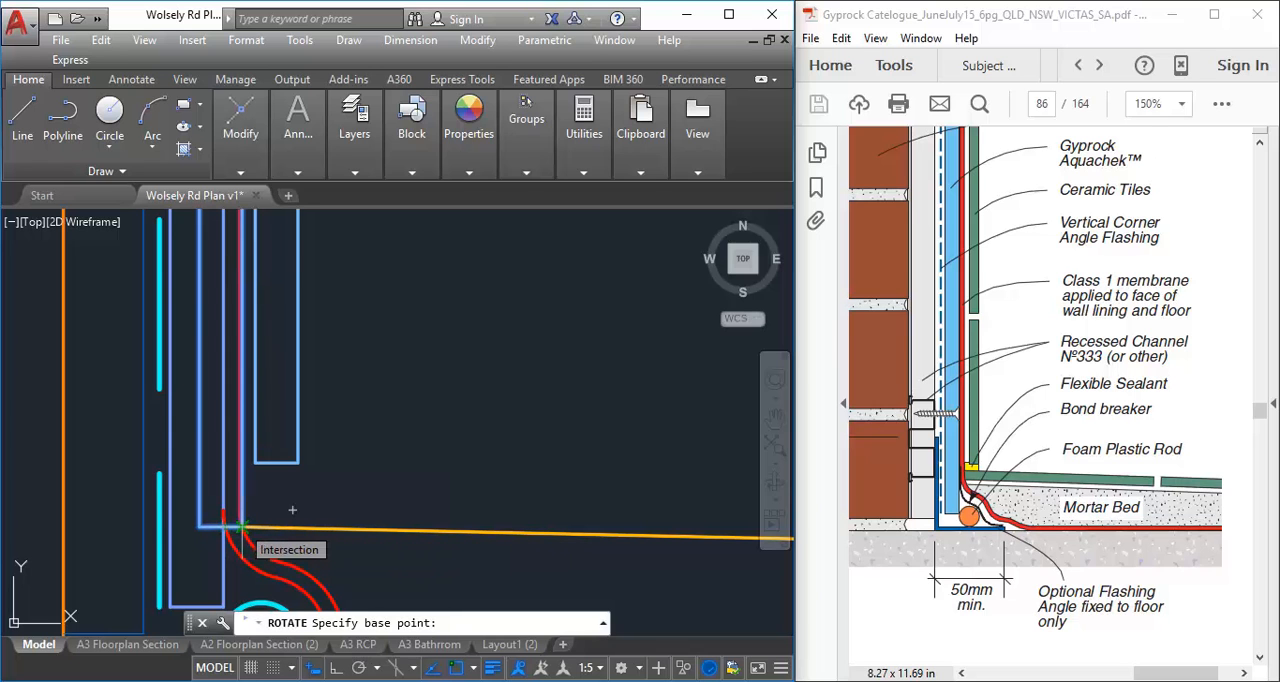
{"action": "left_click", "coordinate": [292, 510]}
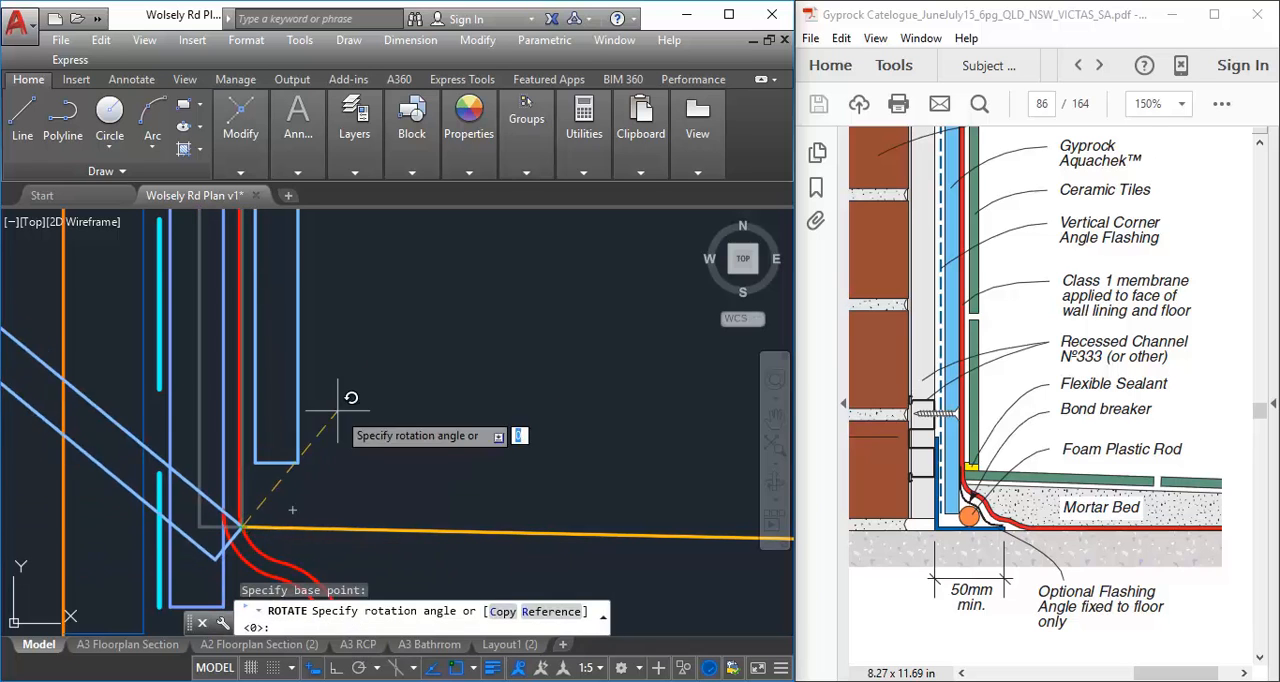
Rotate the copied tile by reference, using its long room-side edge from the base corner to the top corner as reference direction
{"action": "scroll", "coordinate": [393, 334], "scroll_direction": "down", "scroll_amount": 3}
{"action": "middle_click_drag", "start_coordinate": [393, 364], "coordinate": [393, 334]}
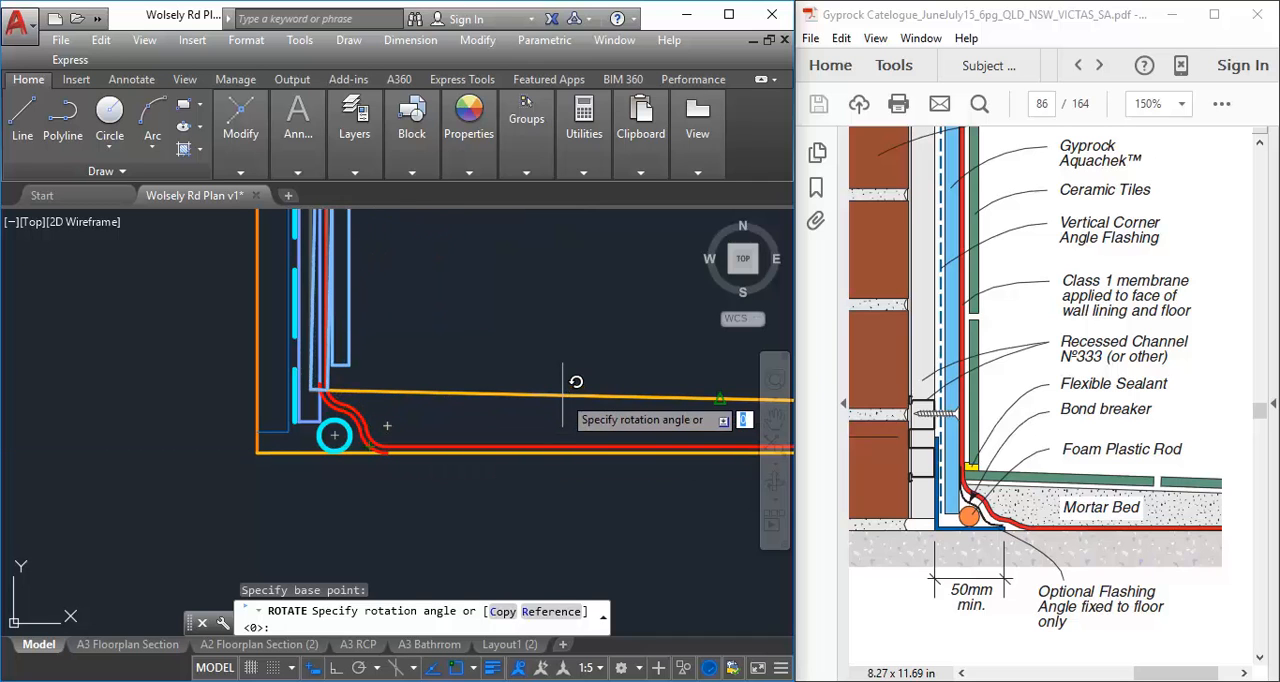
{"action": "left_click", "coordinate": [549, 614]}
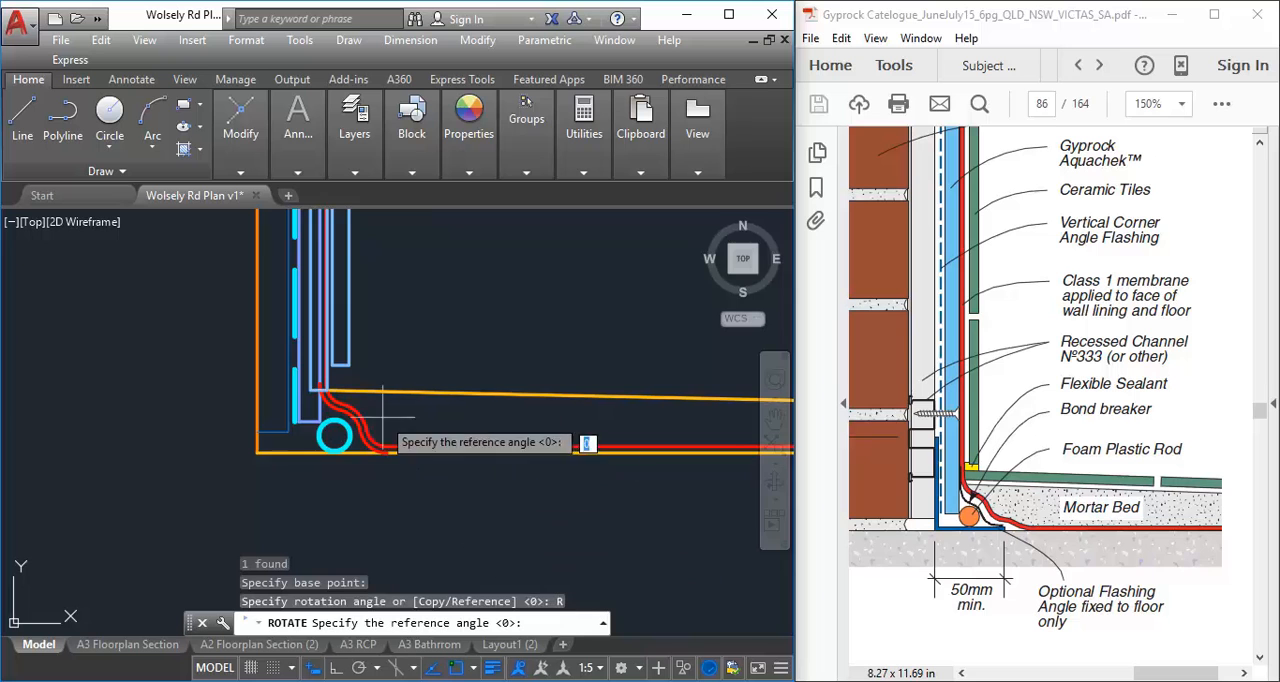
{"action": "scroll", "coordinate": [340, 400], "scroll_direction": "up", "scroll_amount": 4}
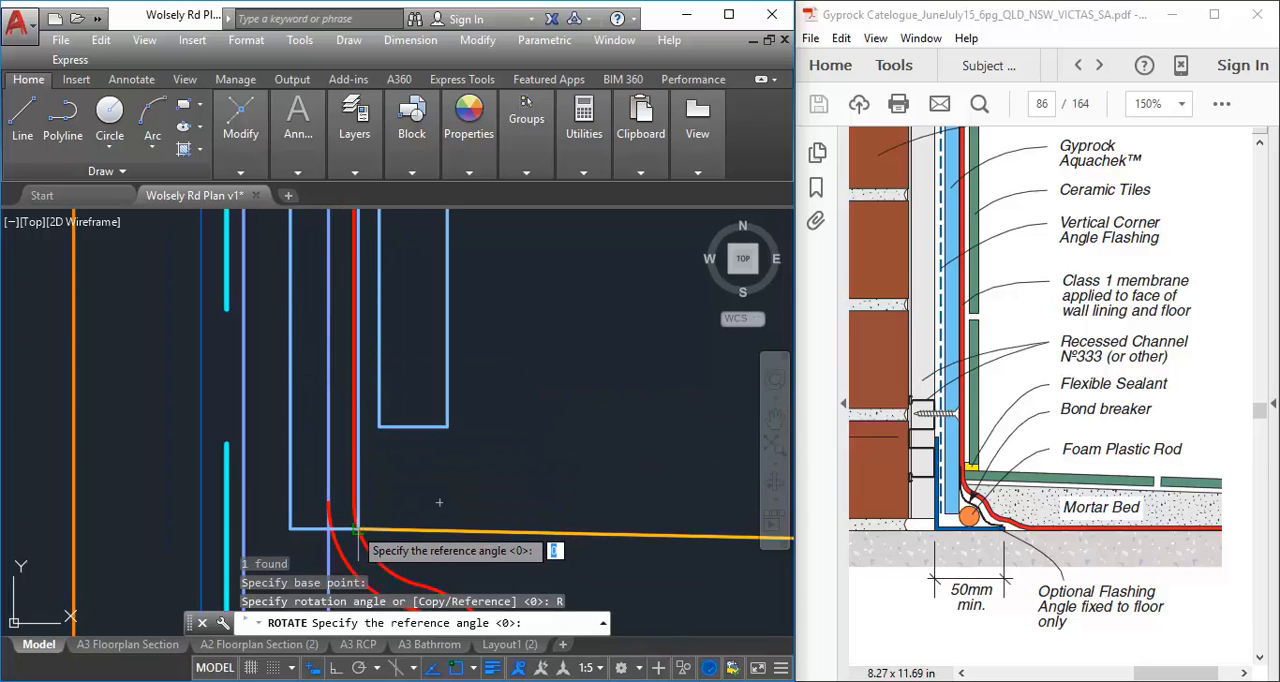
{"action": "scroll", "coordinate": [365, 505], "scroll_direction": "up", "scroll_amount": 2}
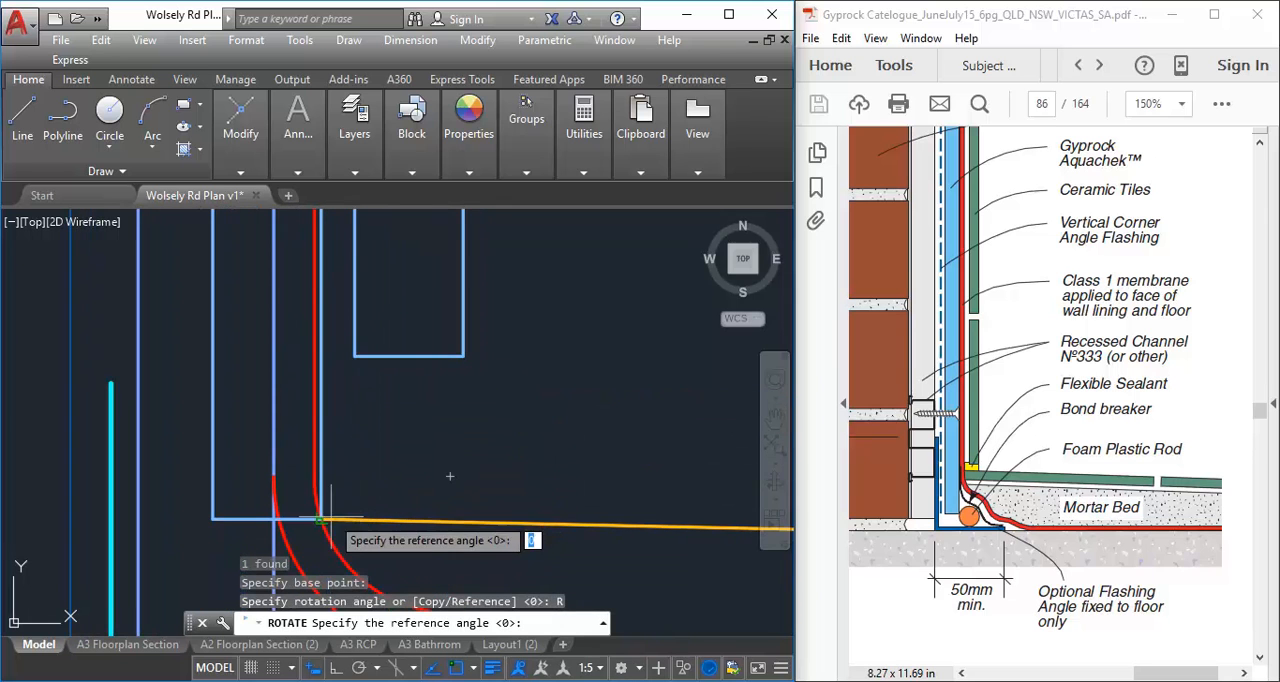
{"action": "left_click", "coordinate": [319, 519]}
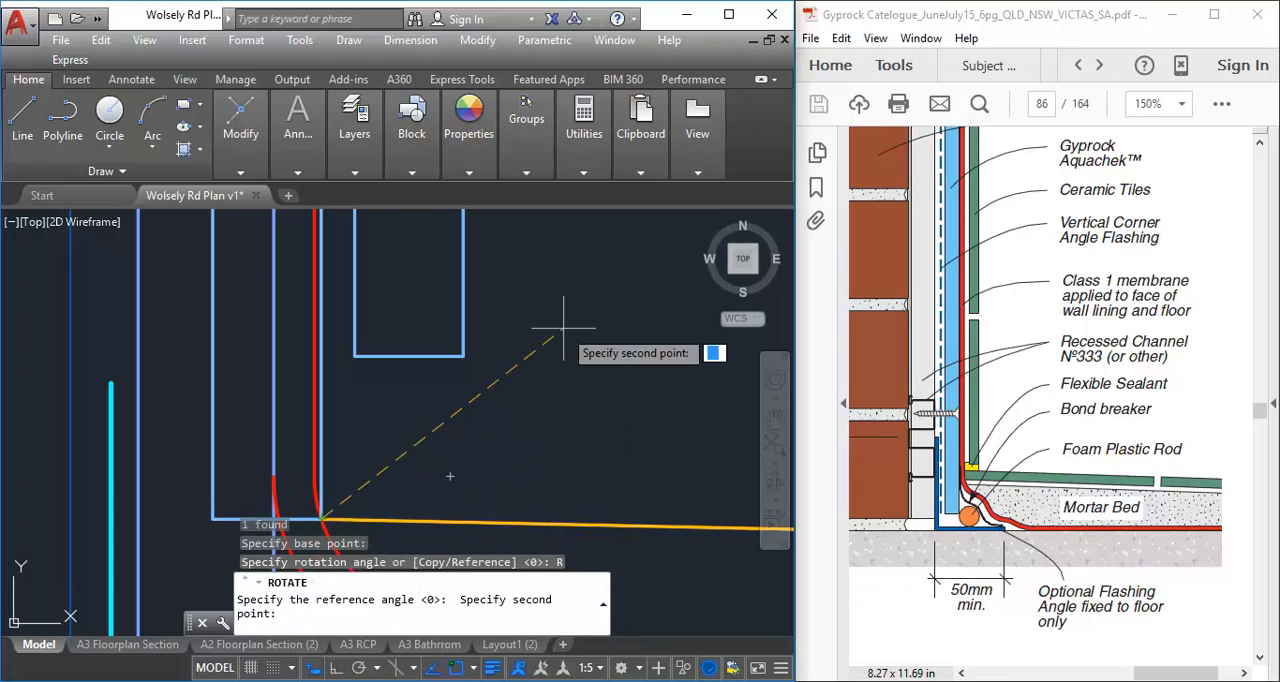
{"action": "scroll", "coordinate": [500, 471], "scroll_direction": "down", "scroll_amount": 4}
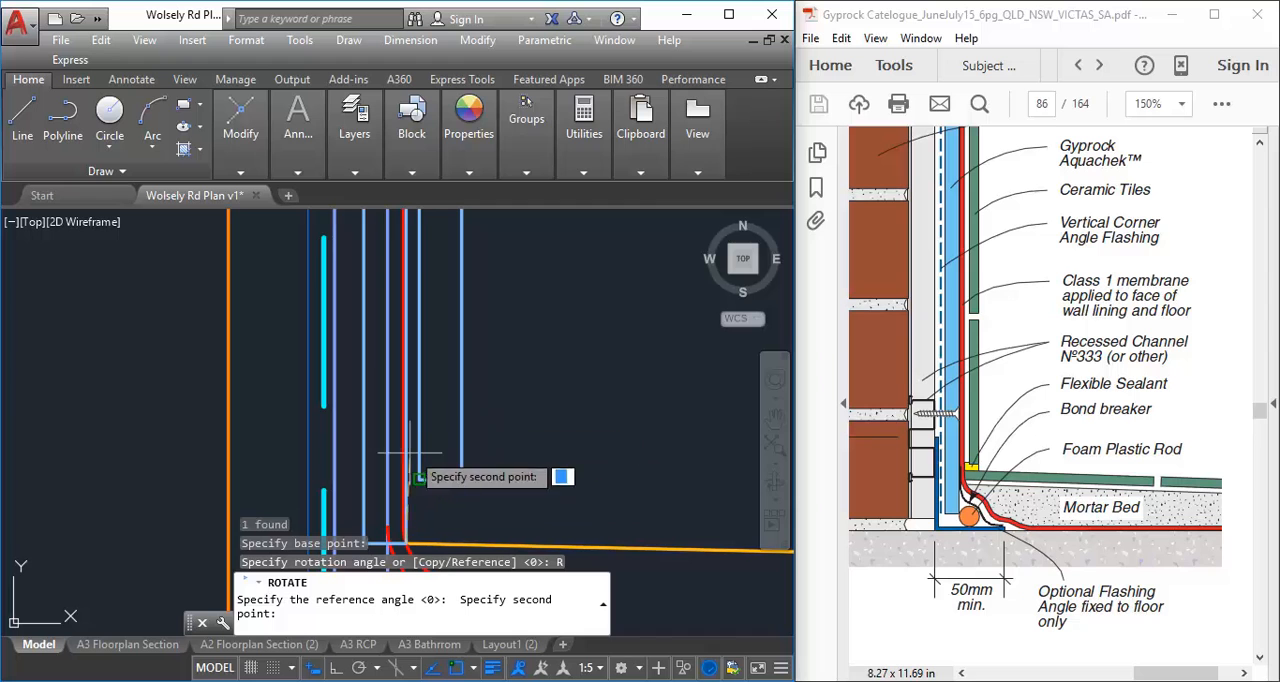
{"action": "scroll", "coordinate": [443, 384], "scroll_direction": "down", "scroll_amount": 2}
{"action": "middle_click_drag", "start_coordinate": [449, 369], "coordinate": [437, 455]}
{"action": "scroll", "coordinate": [448, 370], "scroll_direction": "down", "scroll_amount": 2}
{"action": "scroll", "coordinate": [430, 340], "scroll_direction": "up", "scroll_amount": 5}
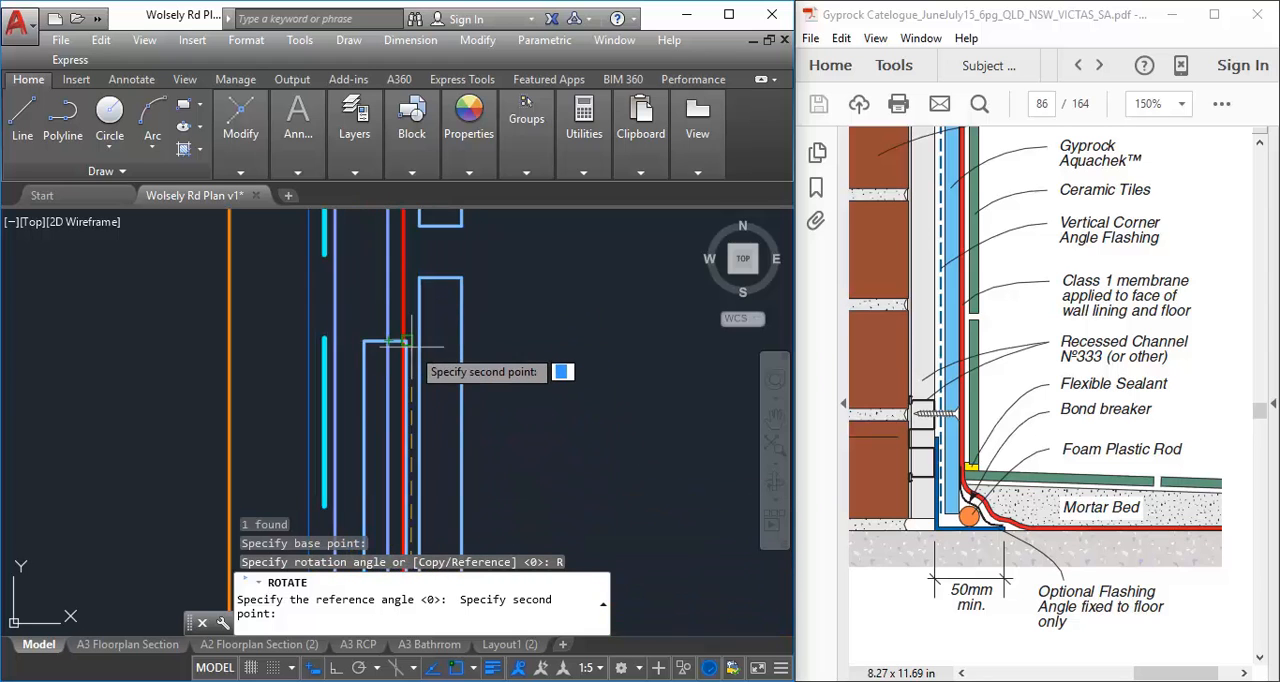
{"action": "scroll", "coordinate": [402, 330], "scroll_direction": "up", "scroll_amount": 2}
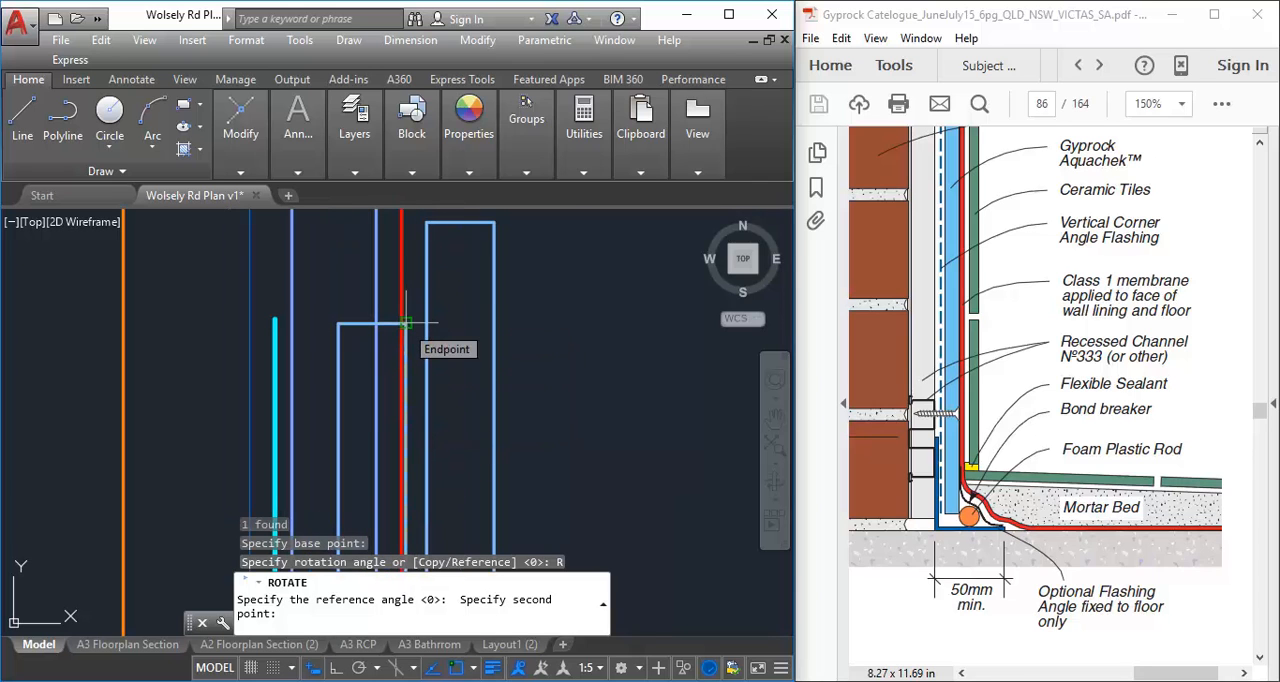
{"action": "left_click", "coordinate": [405, 323]}
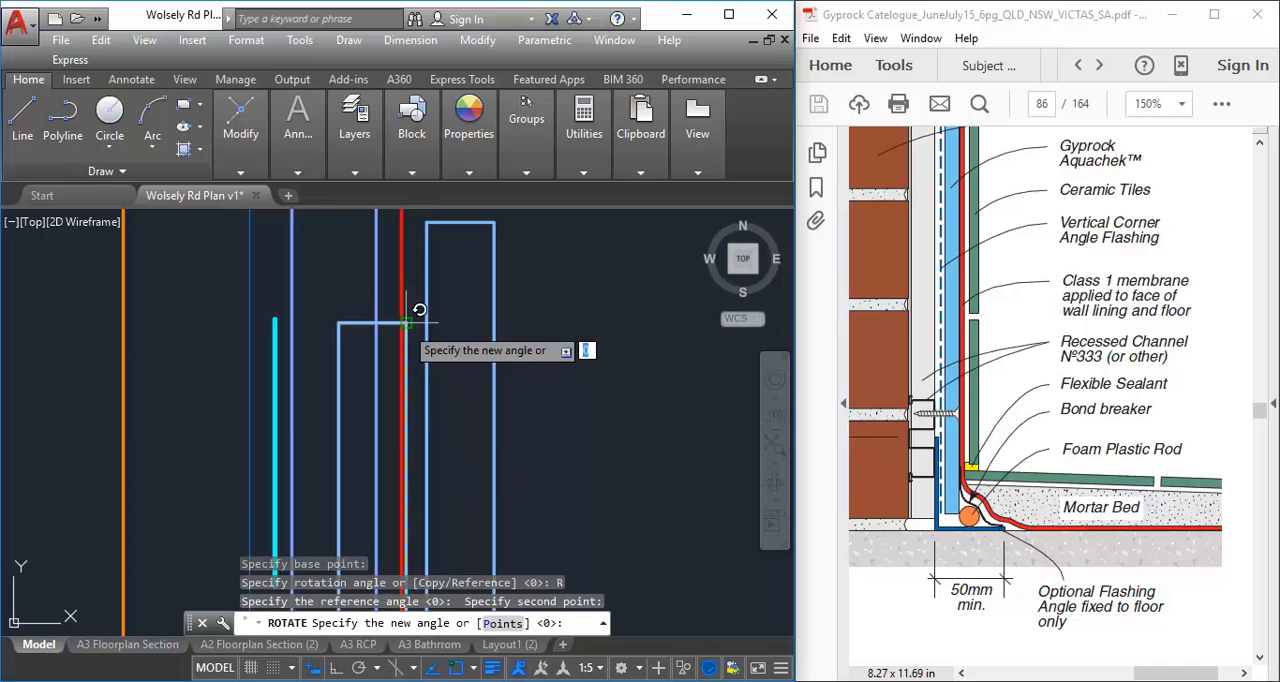
{"action": "scroll", "coordinate": [526, 384], "scroll_direction": "down", "scroll_amount": 7}
{"action": "middle_click_drag", "start_coordinate": [621, 409], "coordinate": [419, 421]}
{"action": "middle_click_drag", "start_coordinate": [440, 350], "coordinate": [395, 251]}
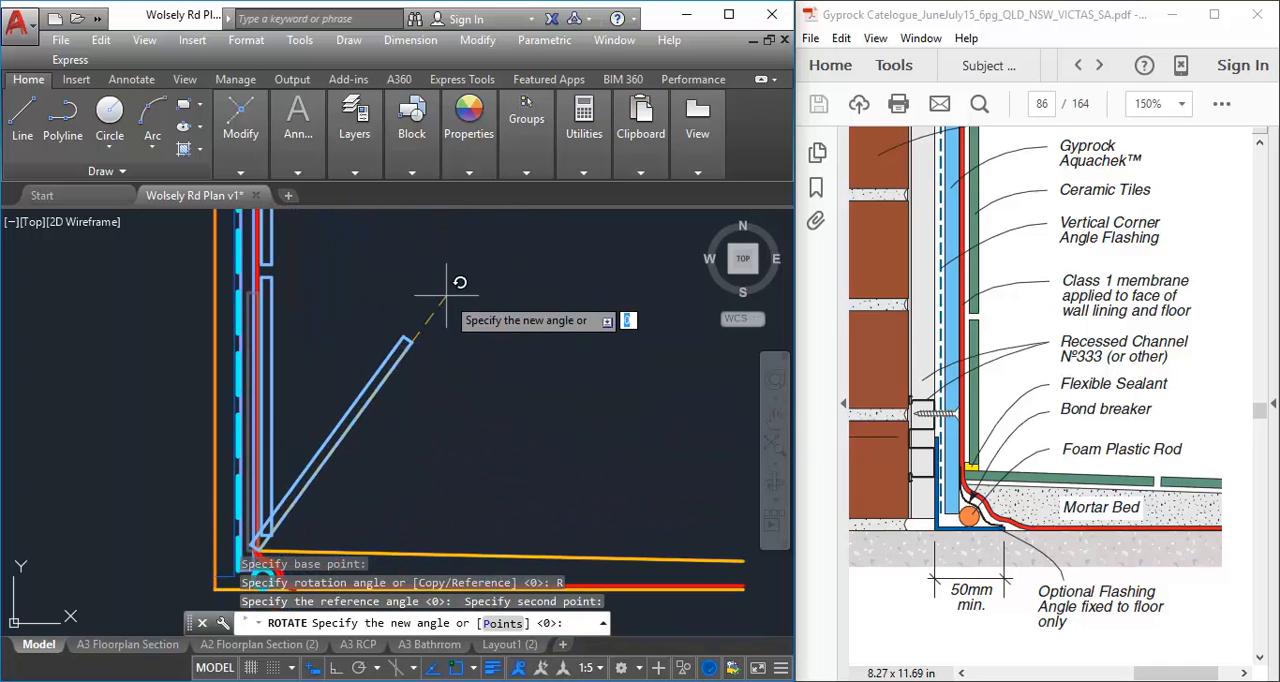
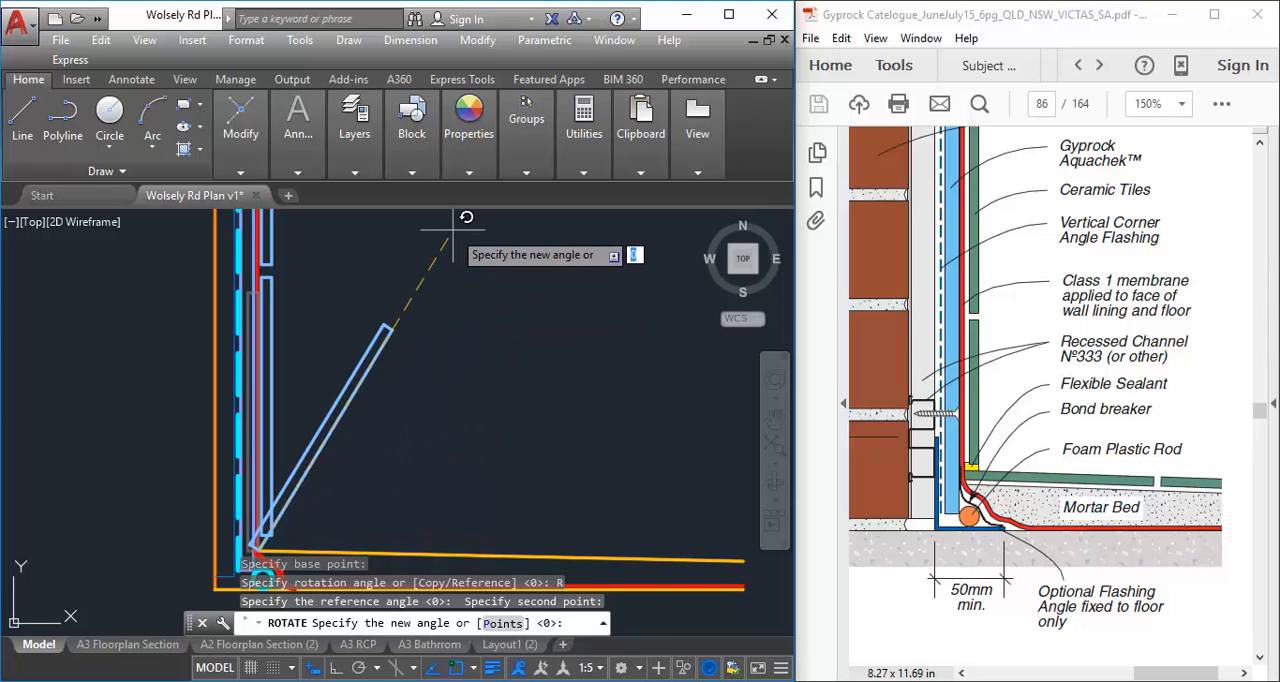
Finish the reference rotation by aligning the copied tile with the room end of the sloped mortar bed line
{"action": "scroll", "coordinate": [421, 408], "scroll_direction": "down", "scroll_amount": 2}
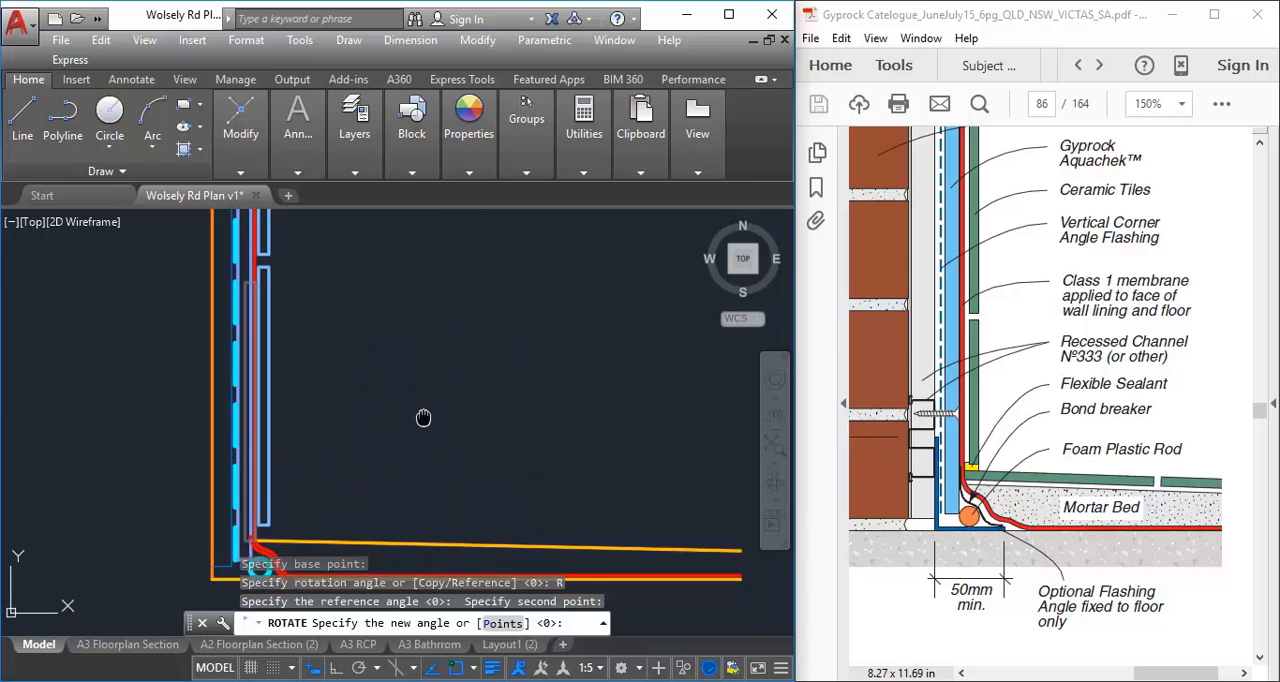
{"action": "scroll", "coordinate": [425, 456], "scroll_direction": "up", "scroll_amount": 4}
{"action": "scroll", "coordinate": [436, 461], "scroll_direction": "down", "scroll_amount": 2}
{"action": "middle_click_drag", "start_coordinate": [436, 461], "coordinate": [369, 454]}
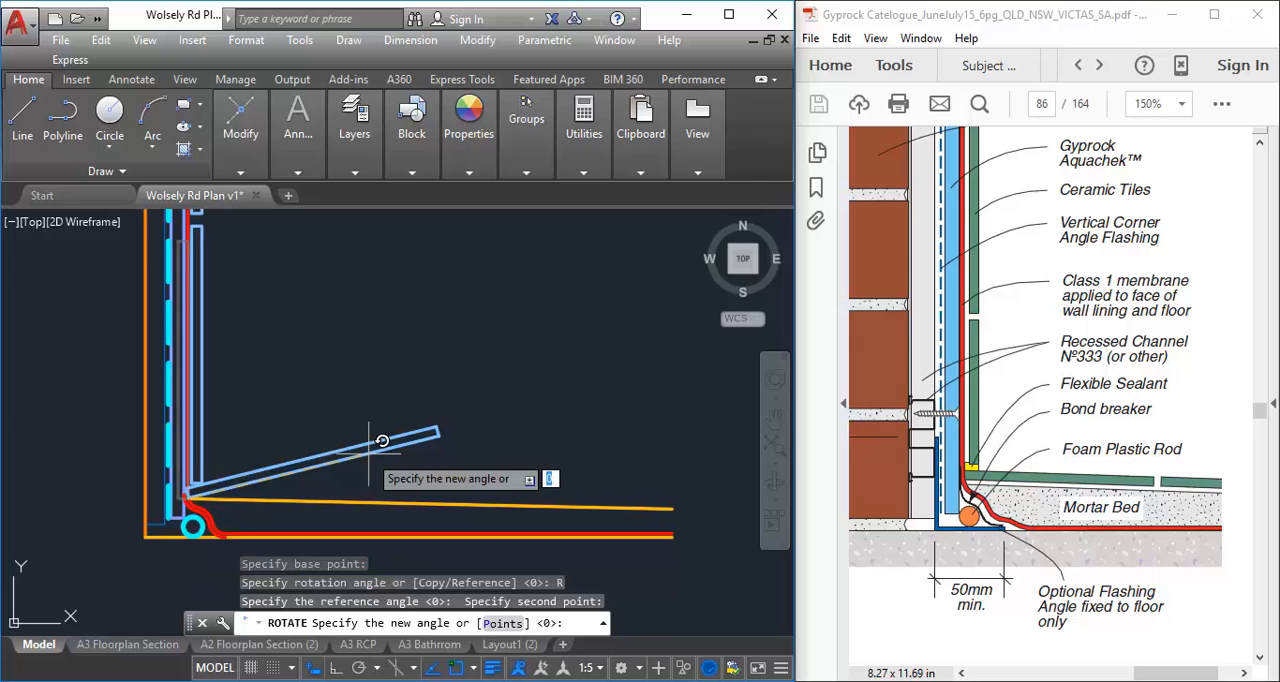
{"action": "left_click", "coordinate": [672, 509]}
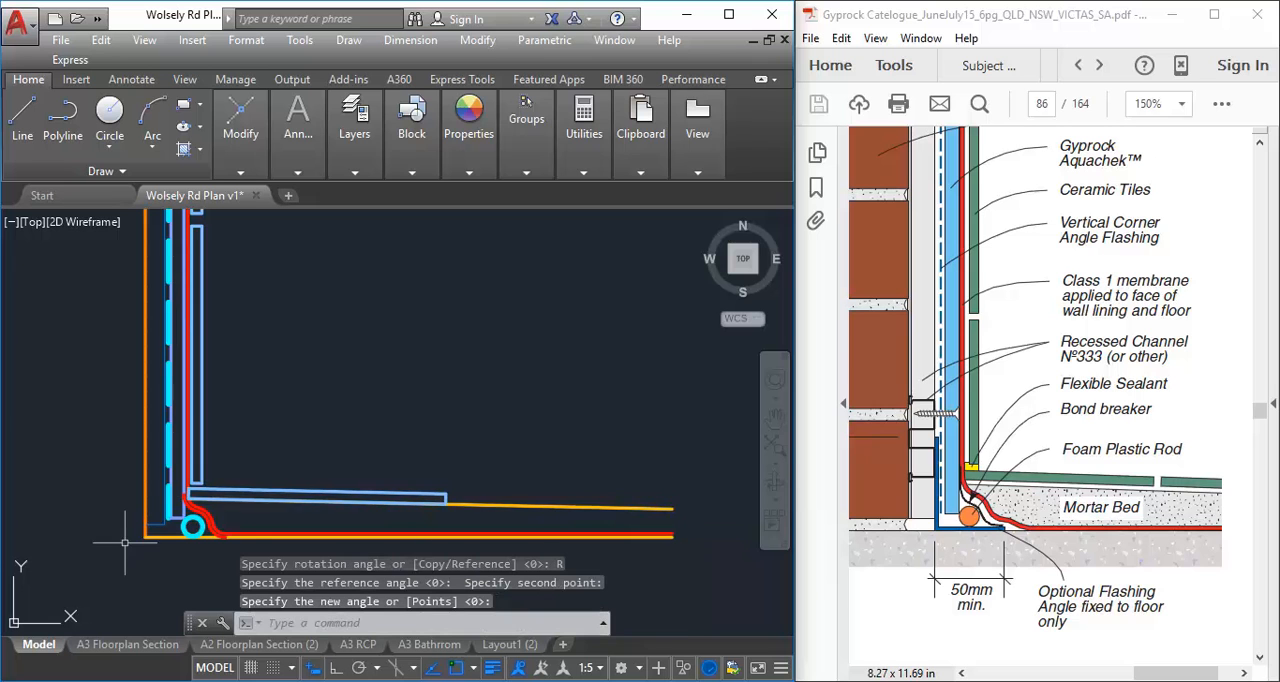
Move the sloped floor tile up about 2.3 mm at 81° to leave an adhesive gap above the mortar bed line
{"action": "scroll", "coordinate": [222, 531], "scroll_direction": "up", "scroll_amount": 3}
{"action": "middle_click_drag", "start_coordinate": [399, 466], "coordinate": [306, 466]}
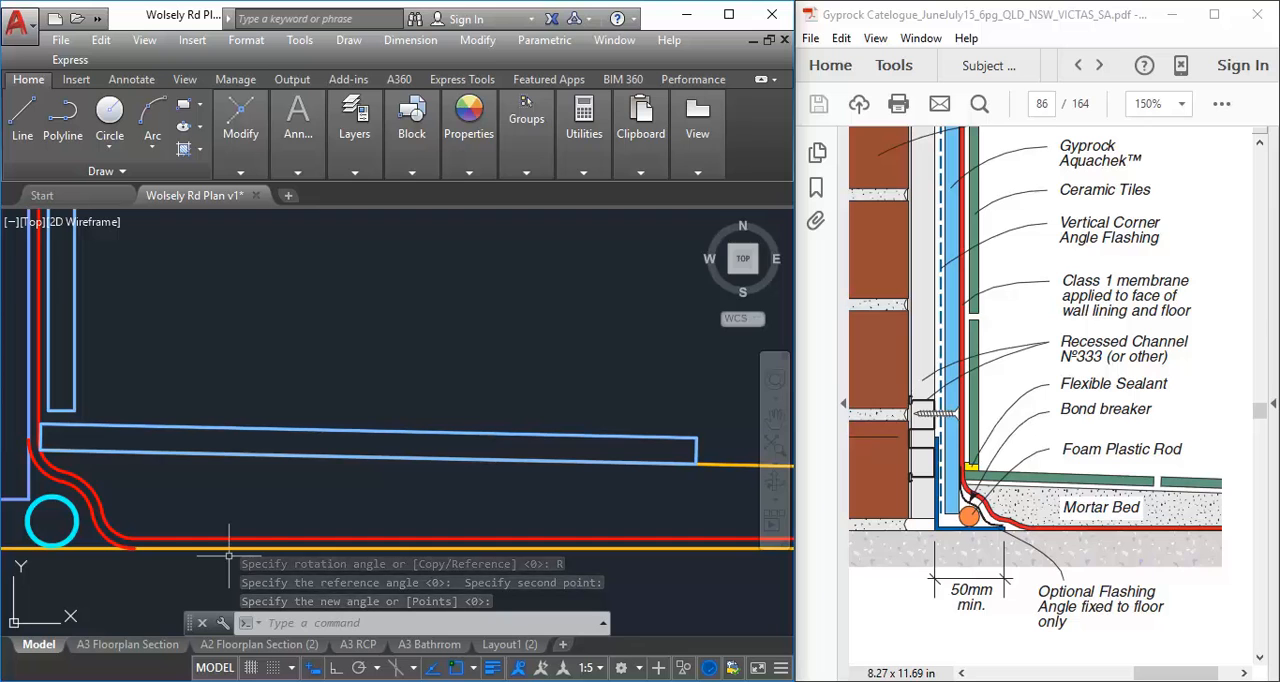
{"action": "left_click", "coordinate": [133, 426]}
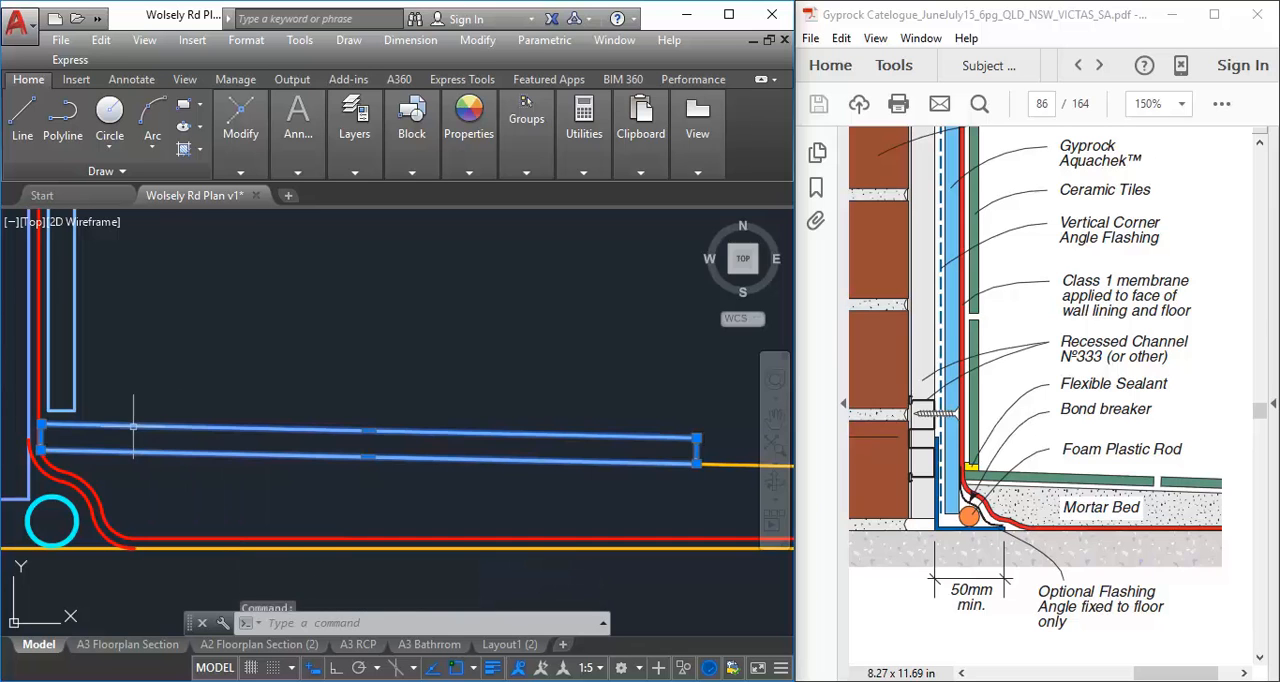
{"action": "mouse_move", "coordinate": [241, 136]}
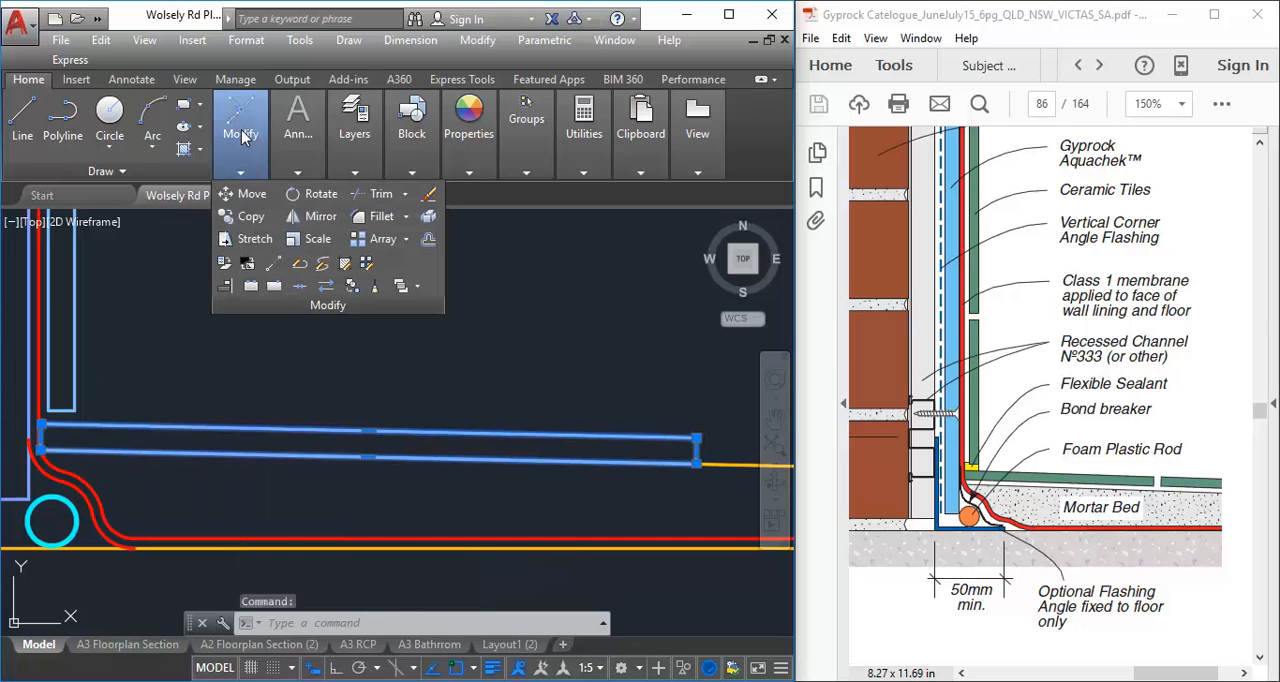
{"action": "left_click", "coordinate": [246, 195]}
{"action": "scroll", "coordinate": [166, 426], "scroll_direction": "up", "scroll_amount": 3}
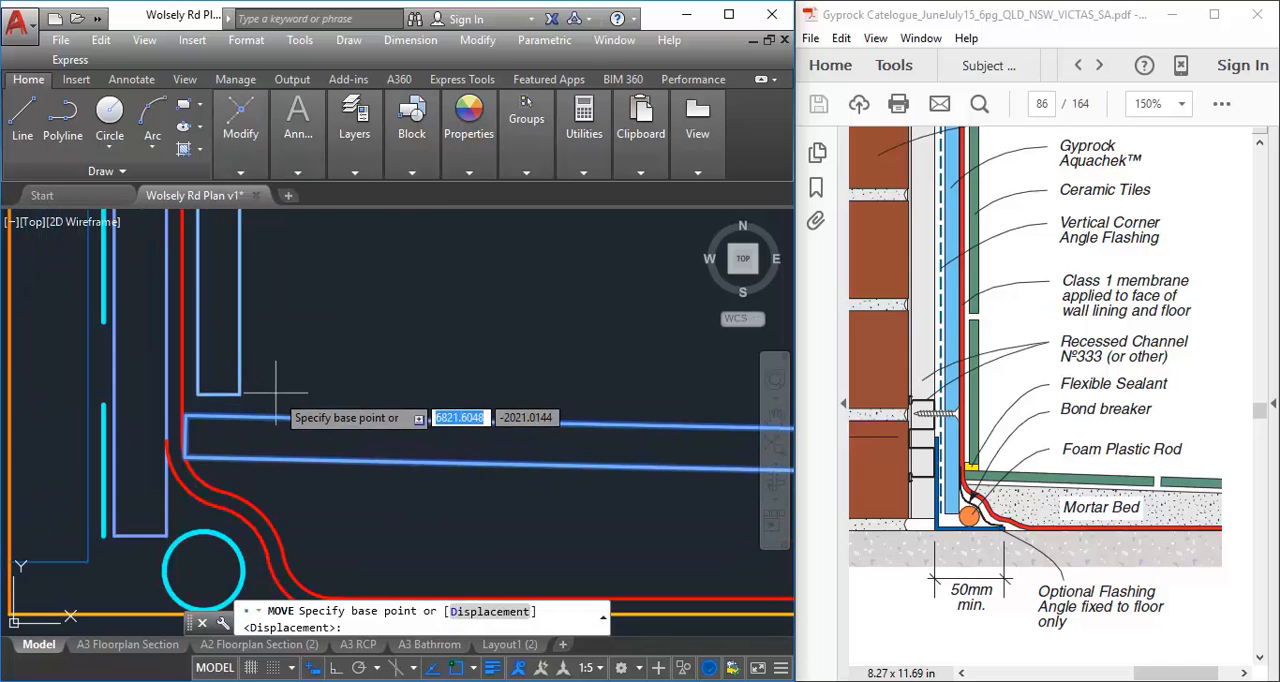
{"action": "scroll", "coordinate": [271, 400], "scroll_direction": "up", "scroll_amount": 2}
{"action": "left_click", "coordinate": [300, 435]}
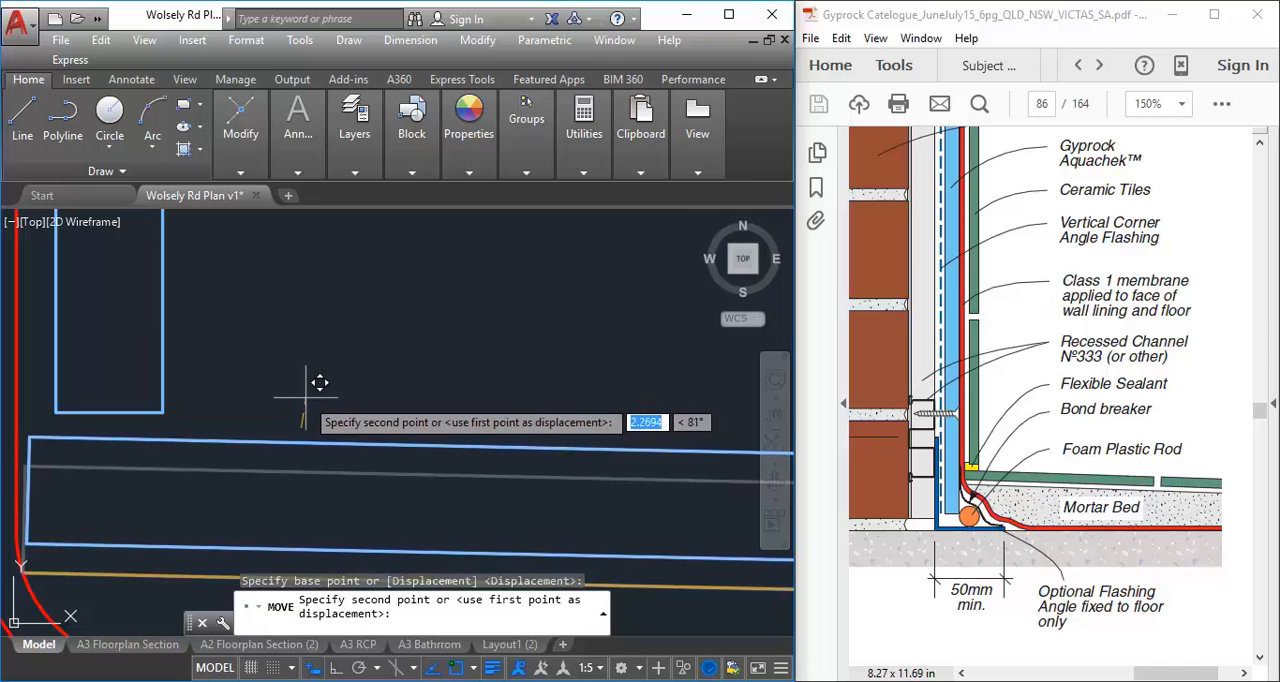
{"action": "left_click", "coordinate": [307, 395]}
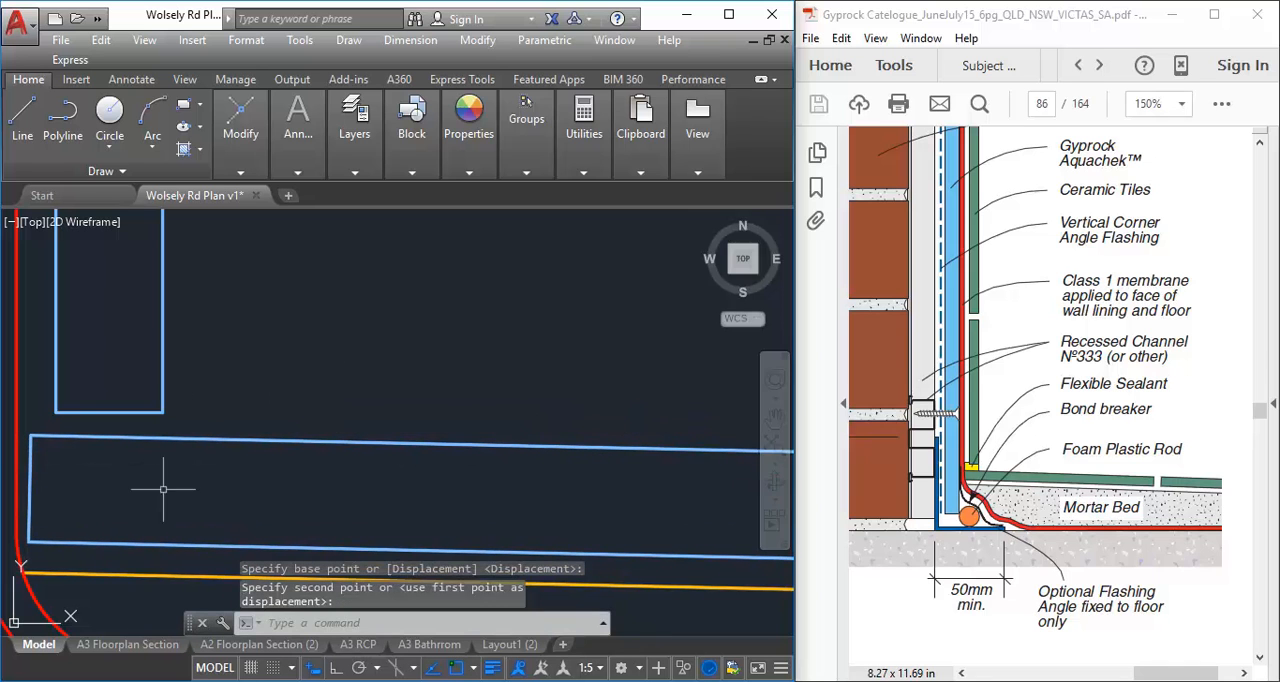
Copy the floor tile about 204 mm along the slope, leaving a narrow grout joint between the two tiles
{"action": "scroll", "coordinate": [245, 462], "scroll_direction": "down", "scroll_amount": 3}
{"action": "middle_click_drag", "start_coordinate": [245, 462], "coordinate": [131, 474]}
{"action": "scroll", "coordinate": [298, 420], "scroll_direction": "down", "scroll_amount": 2}
{"action": "middle_click_drag", "start_coordinate": [298, 420], "coordinate": [202, 450]}
{"action": "scroll", "coordinate": [202, 450], "scroll_direction": "up", "scroll_amount": 1}
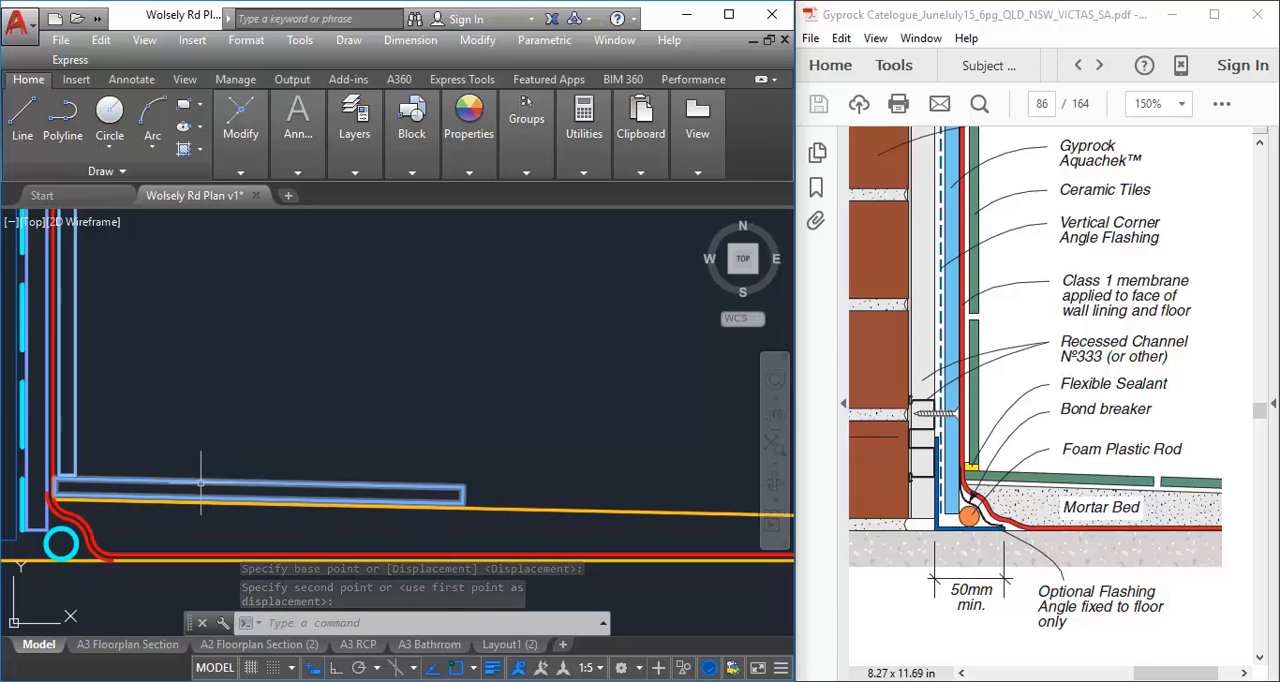
{"action": "left_click", "coordinate": [193, 480]}
{"action": "mouse_move", "coordinate": [230, 98]}
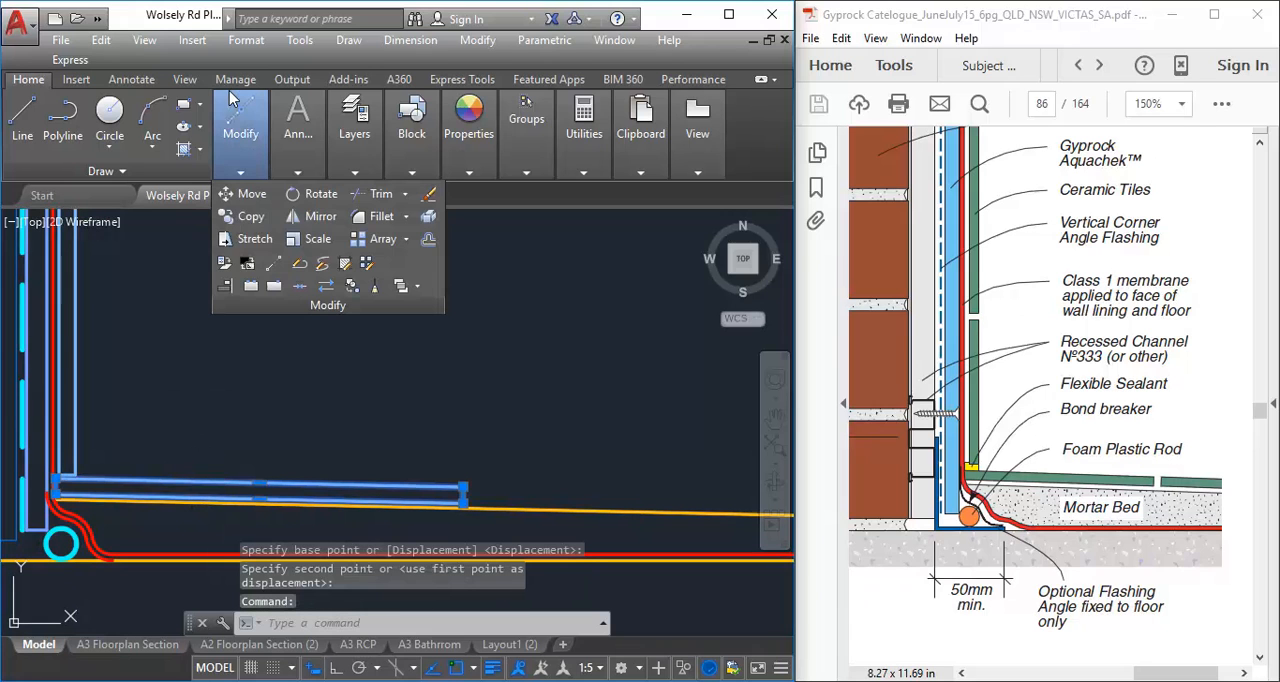
{"action": "left_click", "coordinate": [238, 222]}
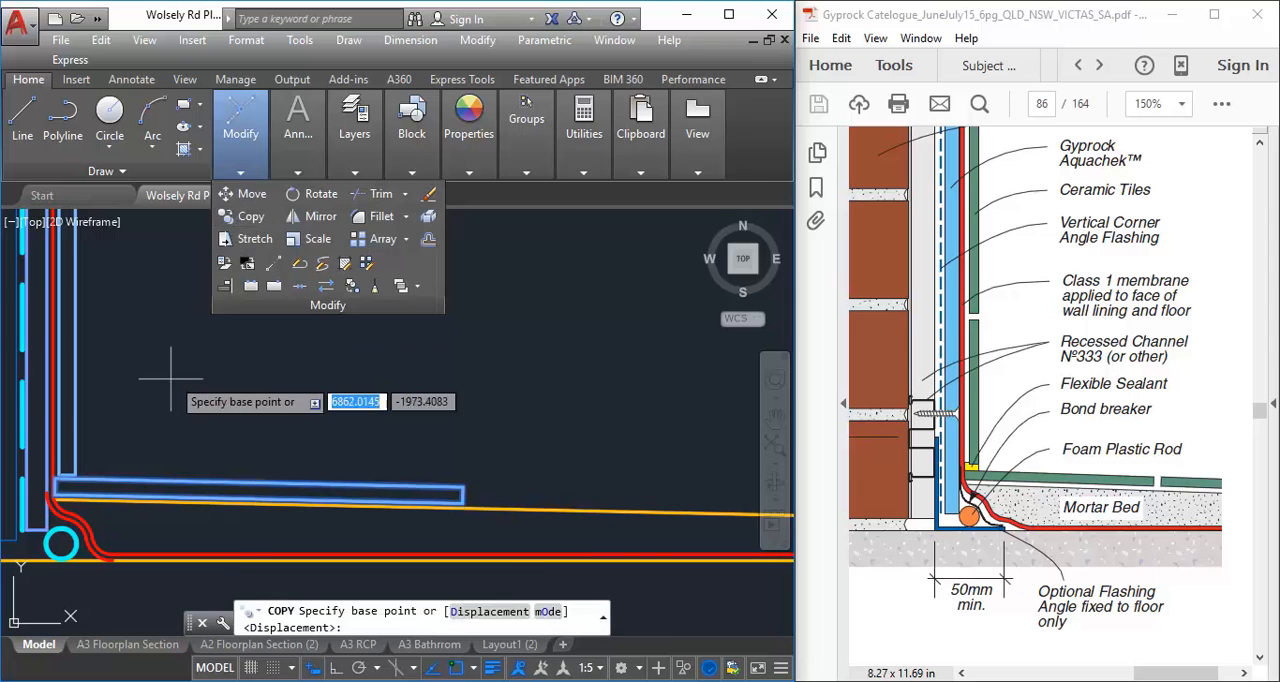
{"action": "left_click", "coordinate": [158, 402]}
{"action": "middle_click_drag", "start_coordinate": [480, 371], "coordinate": [261, 373]}
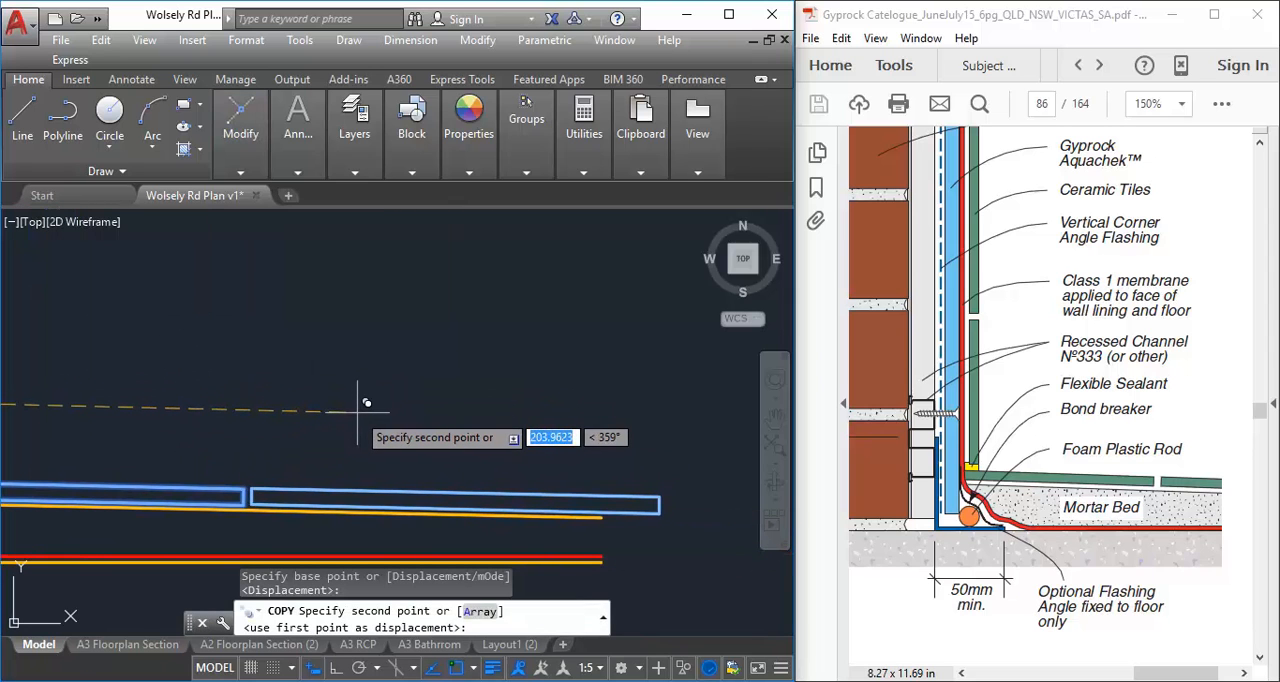
{"action": "left_click", "coordinate": [366, 402]}
{"action": "scroll", "coordinate": [143, 374], "scroll_direction": "down", "scroll_amount": 4}
{"action": "middle_click_drag", "start_coordinate": [143, 374], "coordinate": [284, 386]}
{"action": "scroll", "coordinate": [152, 388], "scroll_direction": "up", "scroll_amount": 2}
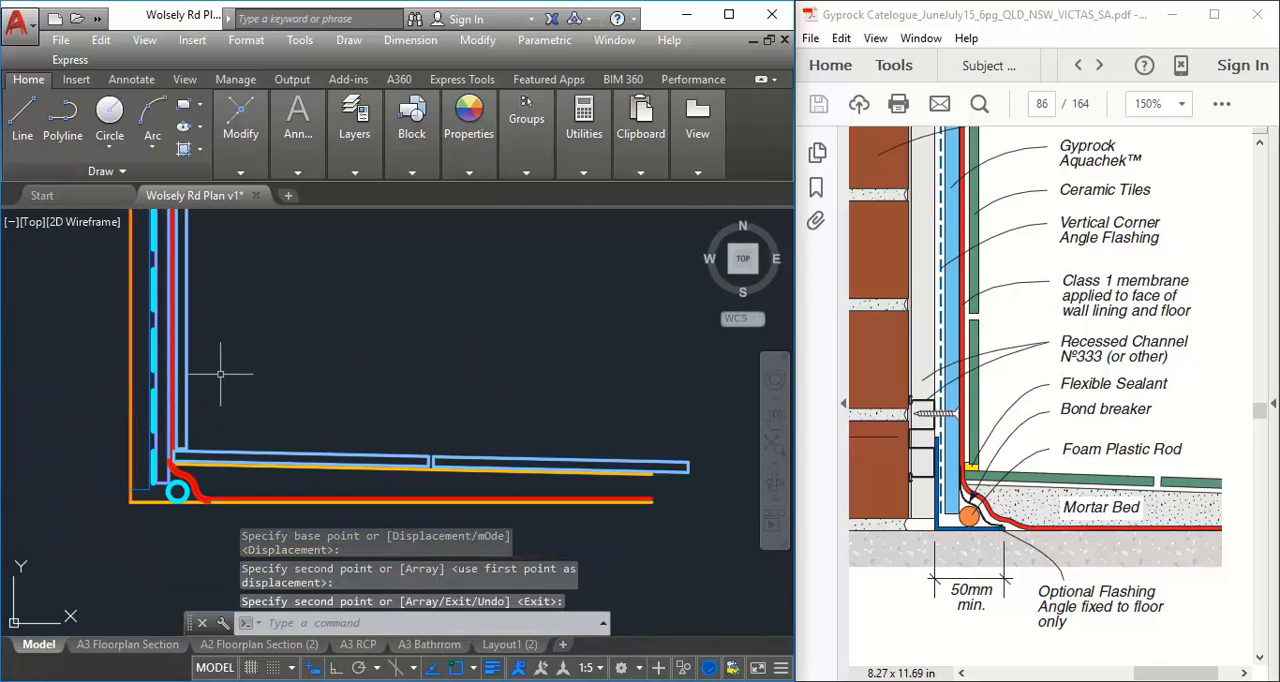
Examine the wall-to-floor corner and the run of floor tiles against the Gyprock detail
{"action": "mouse_move", "coordinate": [220, 374]}
{"action": "middle_mouse_down"}
{"action": "mouse_move", "coordinate": [280, 394]}
{"action": "mouse_move", "coordinate": [355, 379]}
{"action": "mouse_move", "coordinate": [341, 403]}
{"action": "mouse_move", "coordinate": [337, 380]}
{"action": "mouse_move", "coordinate": [320, 402]}
{"action": "middle_mouse_up"}
{"action": "scroll", "coordinate": [280, 394], "scroll_direction": "up", "scroll_amount": 2}
{"action": "scroll", "coordinate": [283, 394], "scroll_direction": "down", "scroll_amount": 2}
{"action": "scroll", "coordinate": [283, 394], "scroll_direction": "down", "scroll_amount": 2}
{"action": "scroll", "coordinate": [396, 413], "scroll_direction": "up", "scroll_amount": 2}
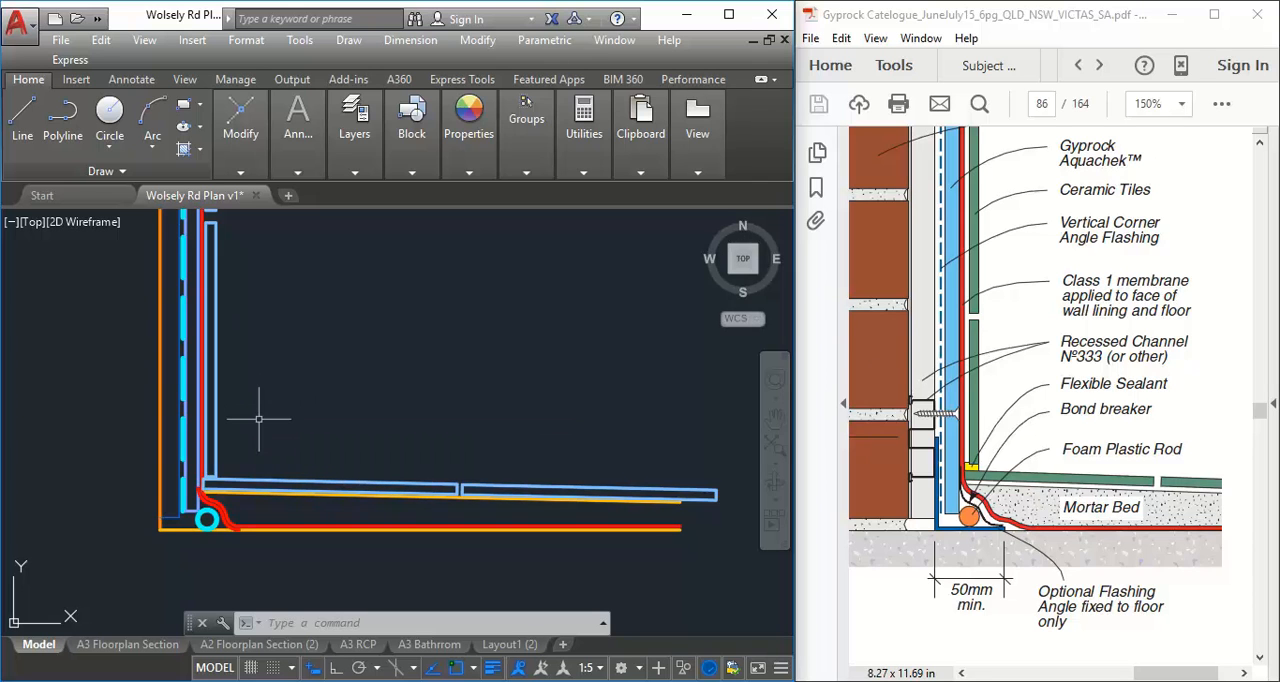
{"action": "scroll", "coordinate": [334, 448], "scroll_direction": "up", "scroll_amount": 3}
{"action": "scroll", "coordinate": [255, 441], "scroll_direction": "down", "scroll_amount": 2}
{"action": "middle_click_drag", "start_coordinate": [257, 447], "coordinate": [354, 434]}
{"action": "scroll", "coordinate": [163, 512], "scroll_direction": "up", "scroll_amount": 2}
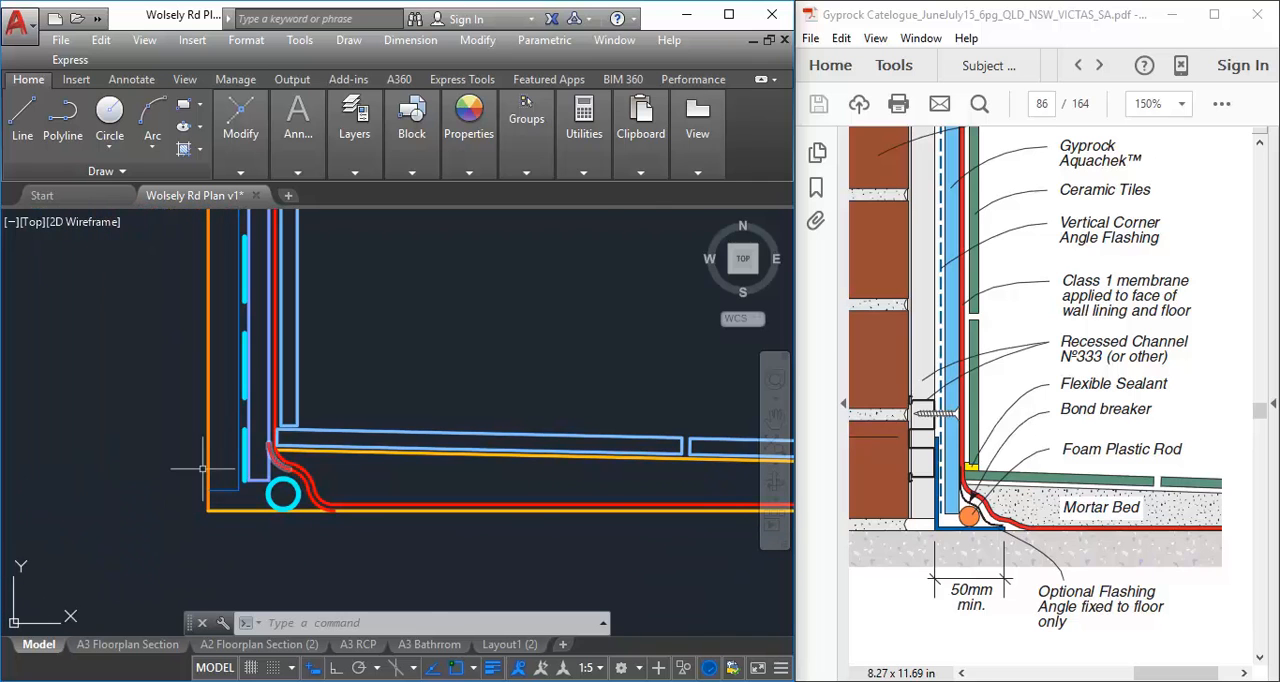
{"action": "scroll", "coordinate": [451, 321], "scroll_direction": "down", "scroll_amount": 2}
{"action": "middle_click_drag", "start_coordinate": [451, 321], "coordinate": [286, 414]}
{"action": "scroll", "coordinate": [62, 548], "scroll_direction": "up", "scroll_amount": 4}
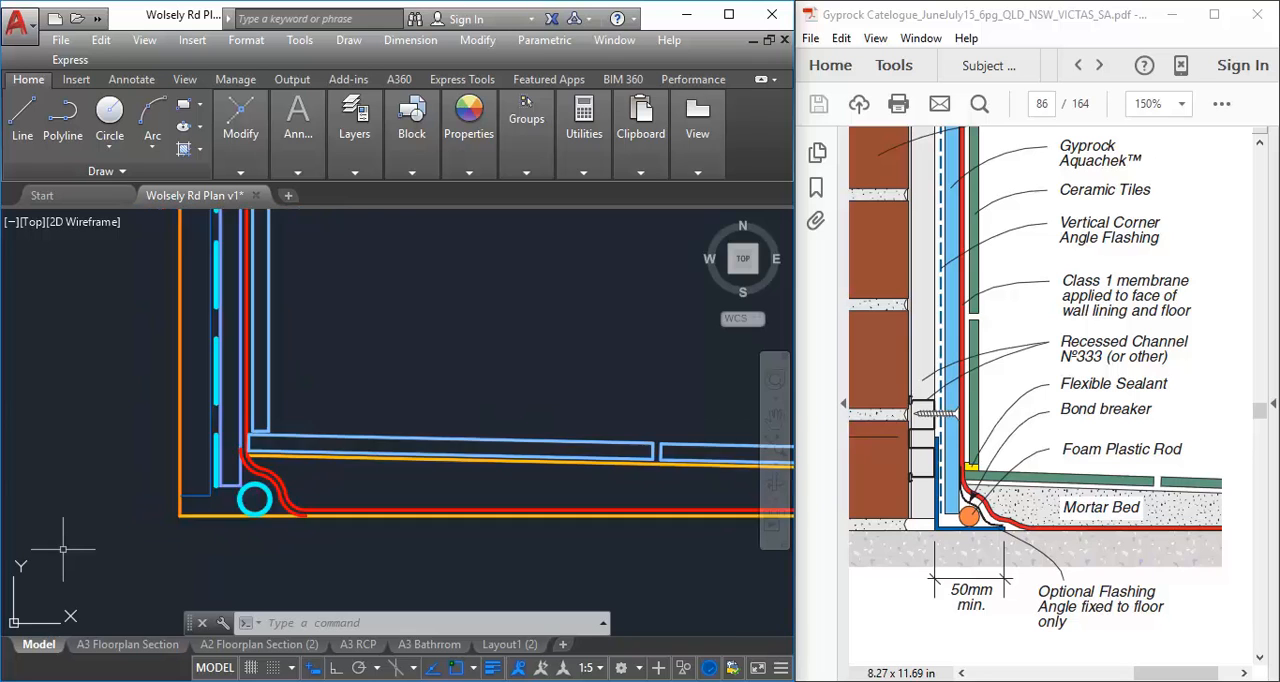
{"action": "scroll", "coordinate": [488, 429], "scroll_direction": "down", "scroll_amount": 4}
{"action": "middle_click_drag", "start_coordinate": [491, 428], "coordinate": [258, 485]}
{"action": "middle_click_drag", "start_coordinate": [291, 353], "coordinate": [256, 361]}
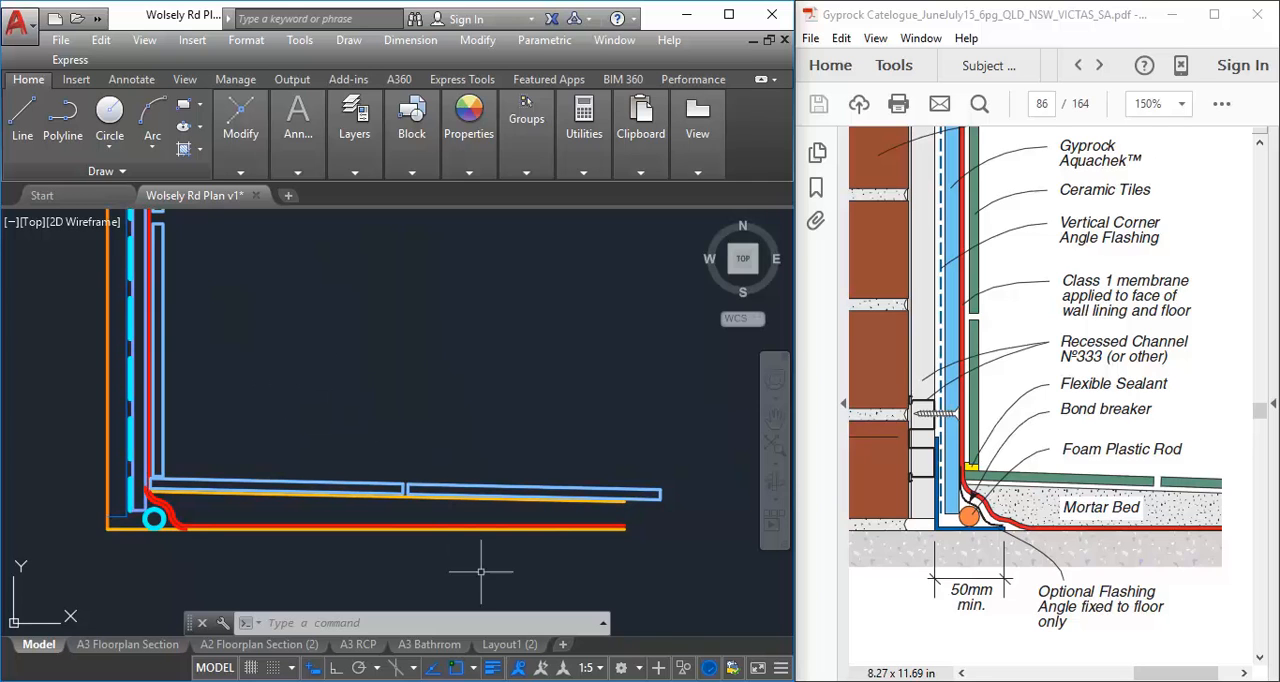
{"action": "mouse_move", "coordinate": [482, 681]}
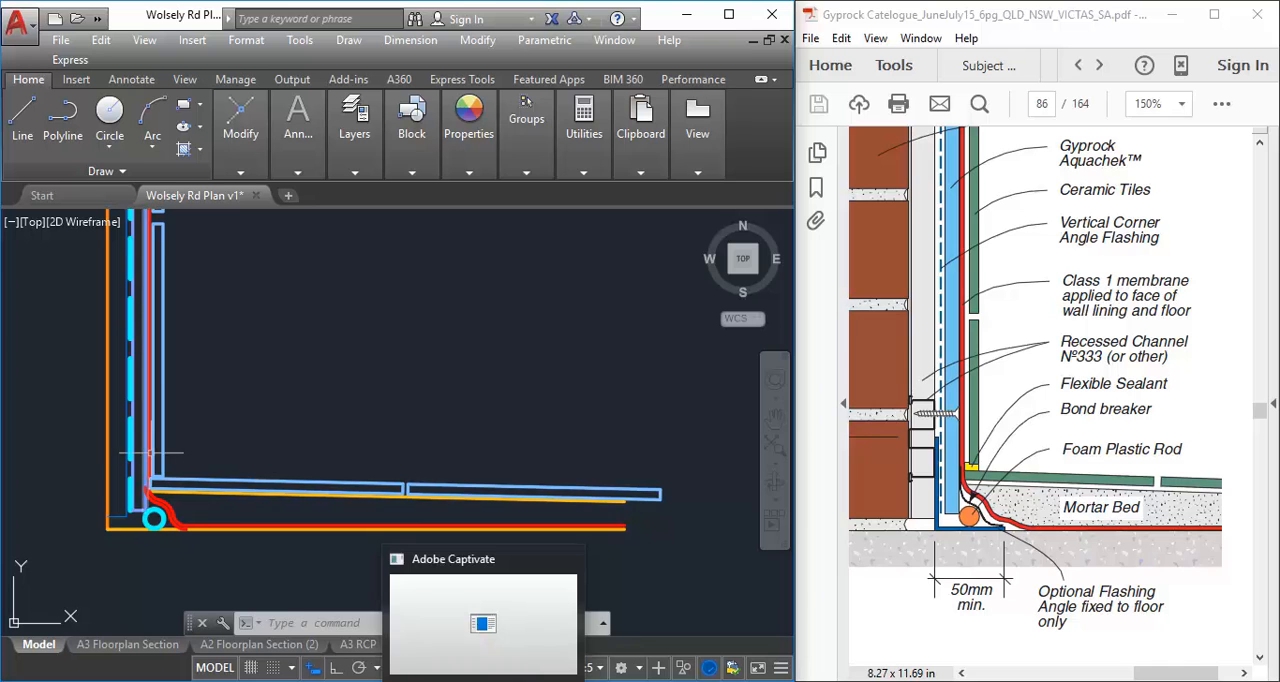
Move both wall tiles up to leave a sealant gap of about 4.8 mm above the first floor tile
{"action": "scroll", "coordinate": [123, 494], "scroll_direction": "up", "scroll_amount": 4}
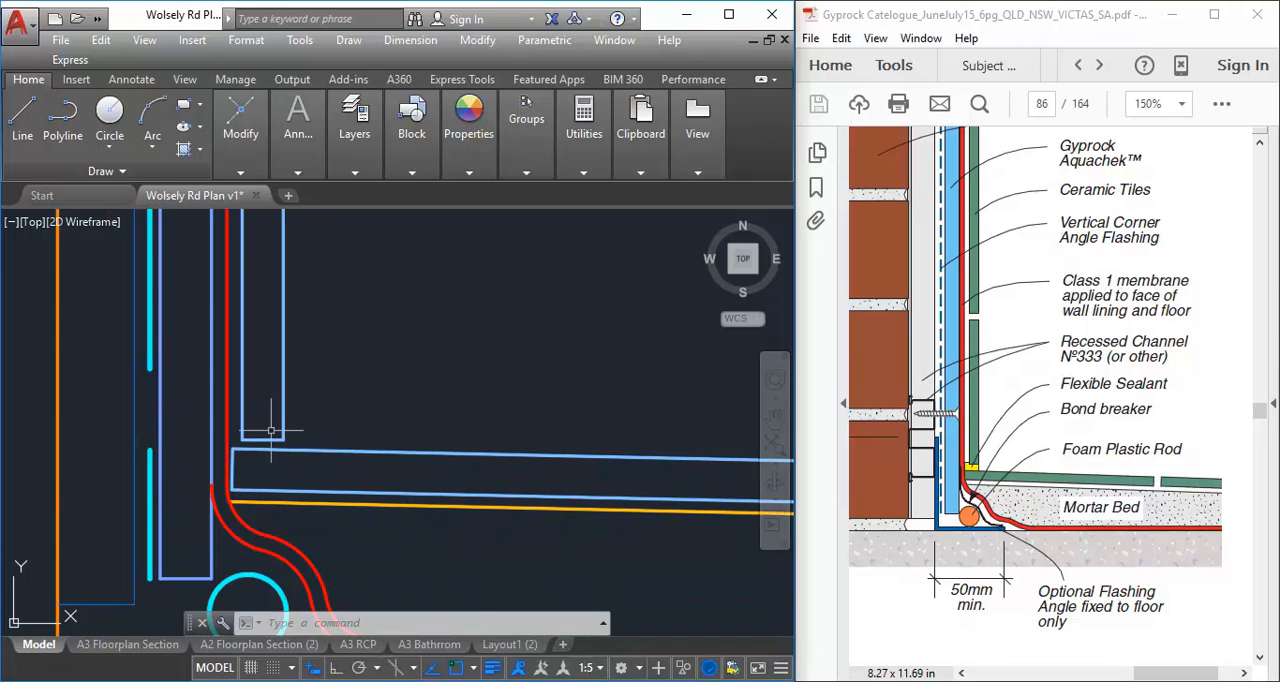
{"action": "scroll", "coordinate": [271, 431], "scroll_direction": "down", "scroll_amount": 5}
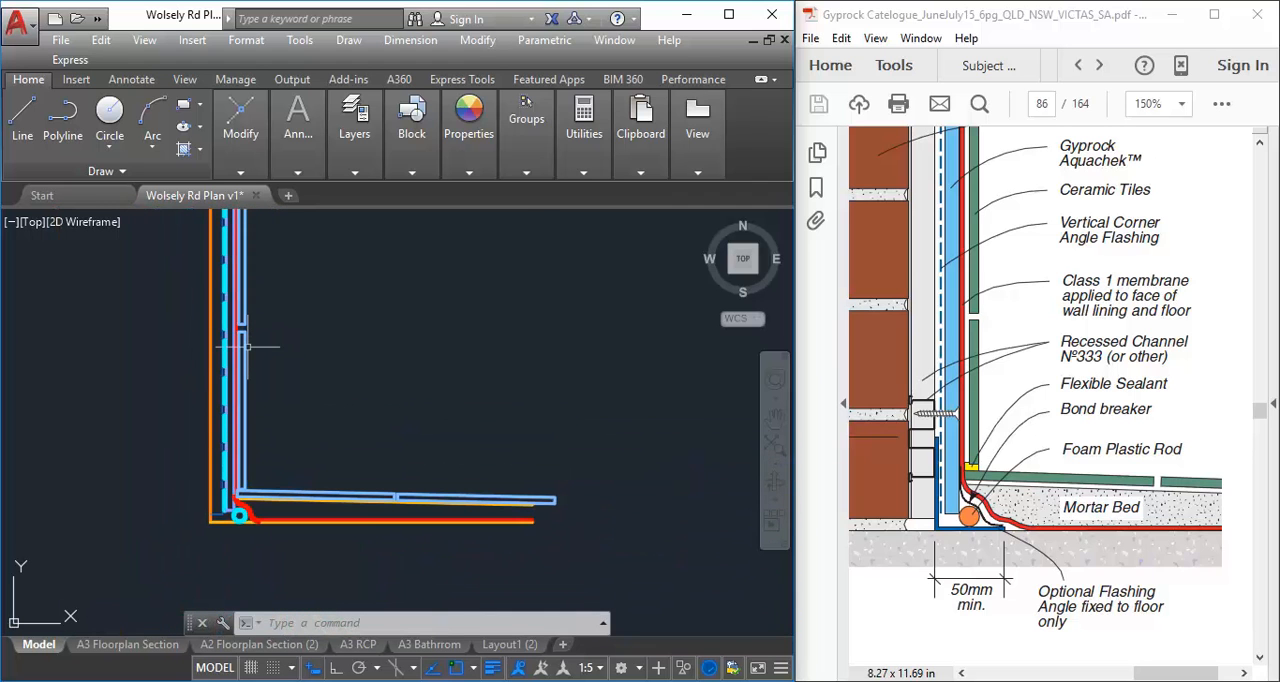
{"action": "left_click", "coordinate": [245, 352]}
{"action": "left_click", "coordinate": [245, 299]}
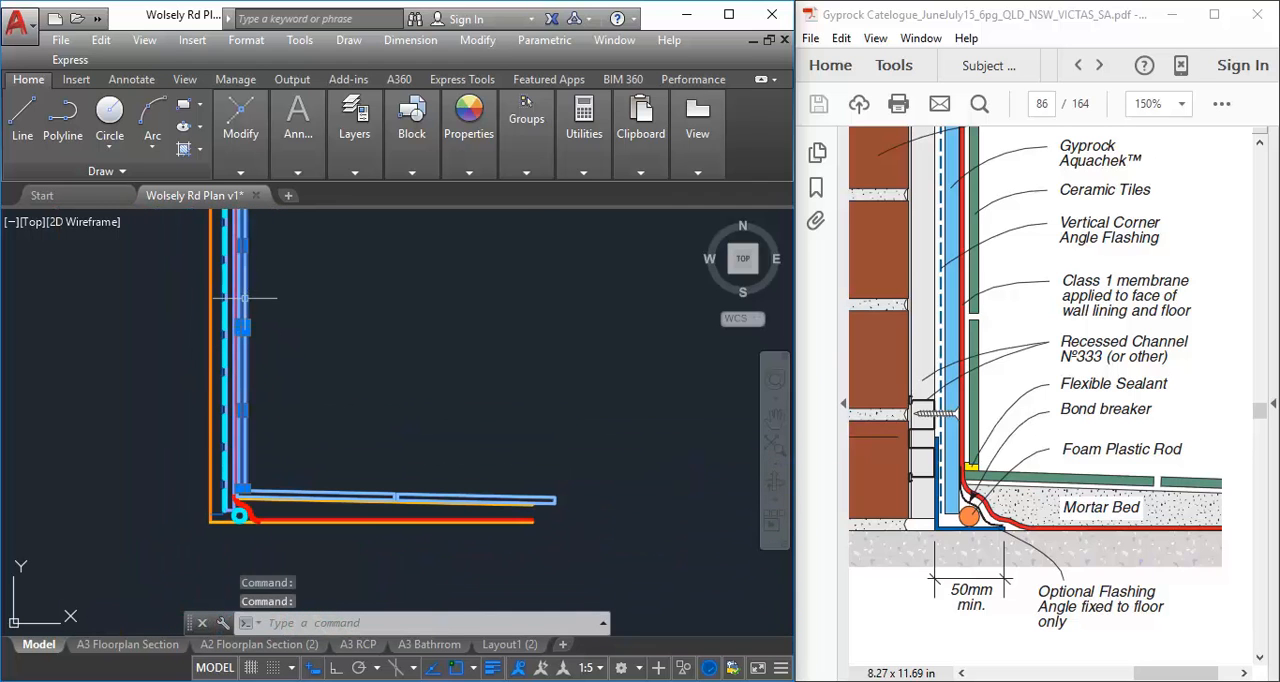
{"action": "left_click", "coordinate": [246, 177]}
{"action": "left_click", "coordinate": [236, 192]}
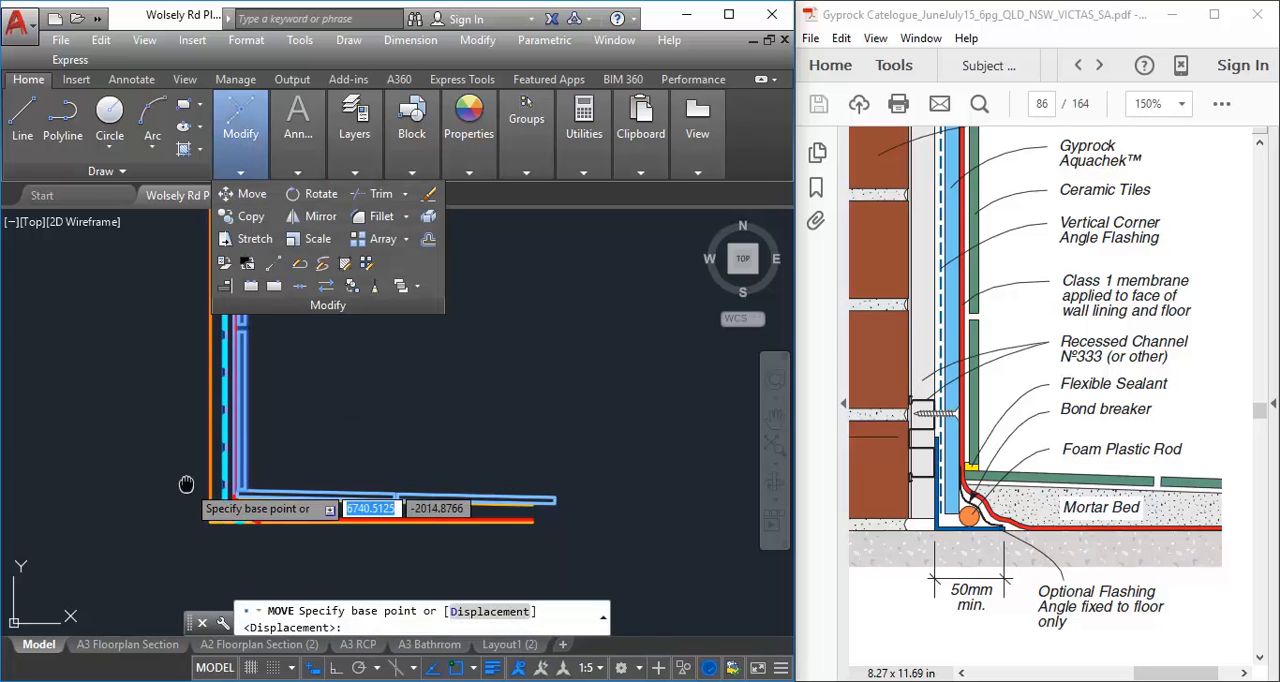
{"action": "scroll", "coordinate": [190, 480], "scroll_direction": "up", "scroll_amount": 2}
{"action": "scroll", "coordinate": [222, 410], "scroll_direction": "up", "scroll_amount": 5}
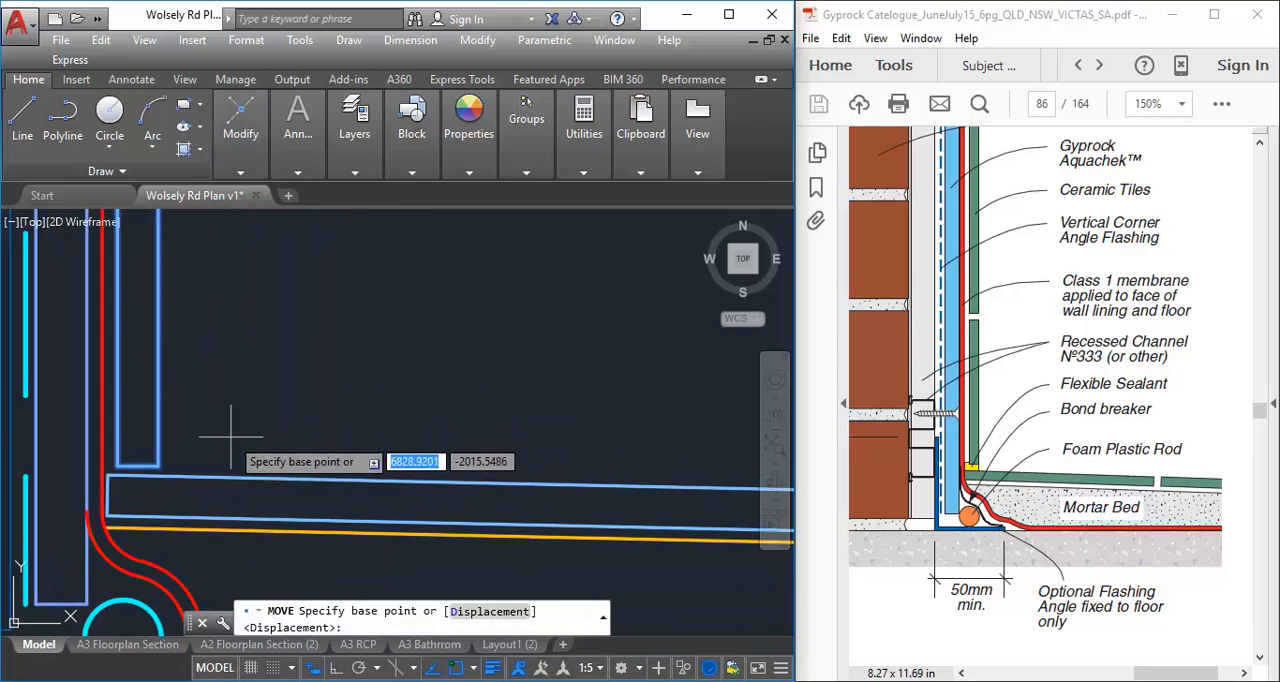
{"action": "left_click", "coordinate": [287, 443]}
{"action": "left_click", "coordinate": [285, 425]}
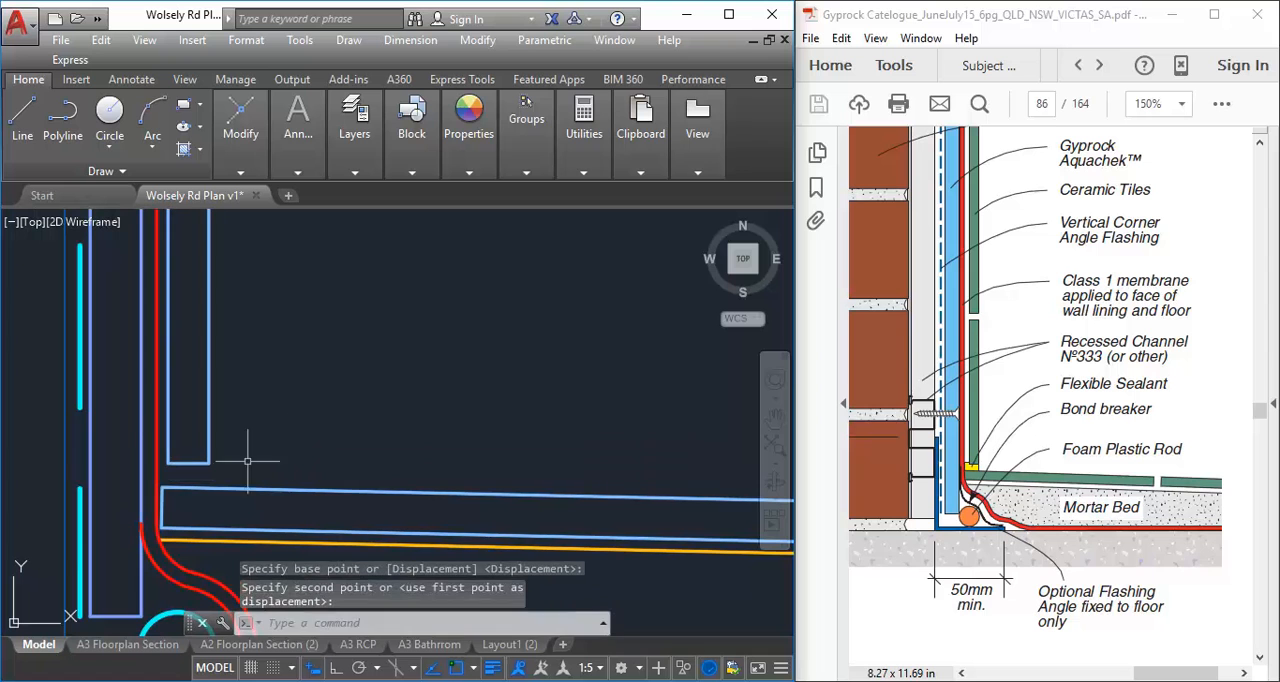
Draw a vertical line about 4.8 mm long from the lower wall tile's bottom room-side corner down to the floor tile
{"action": "left_click", "coordinate": [22, 115]}
{"action": "scroll", "coordinate": [287, 420], "scroll_direction": "up", "scroll_amount": 4}
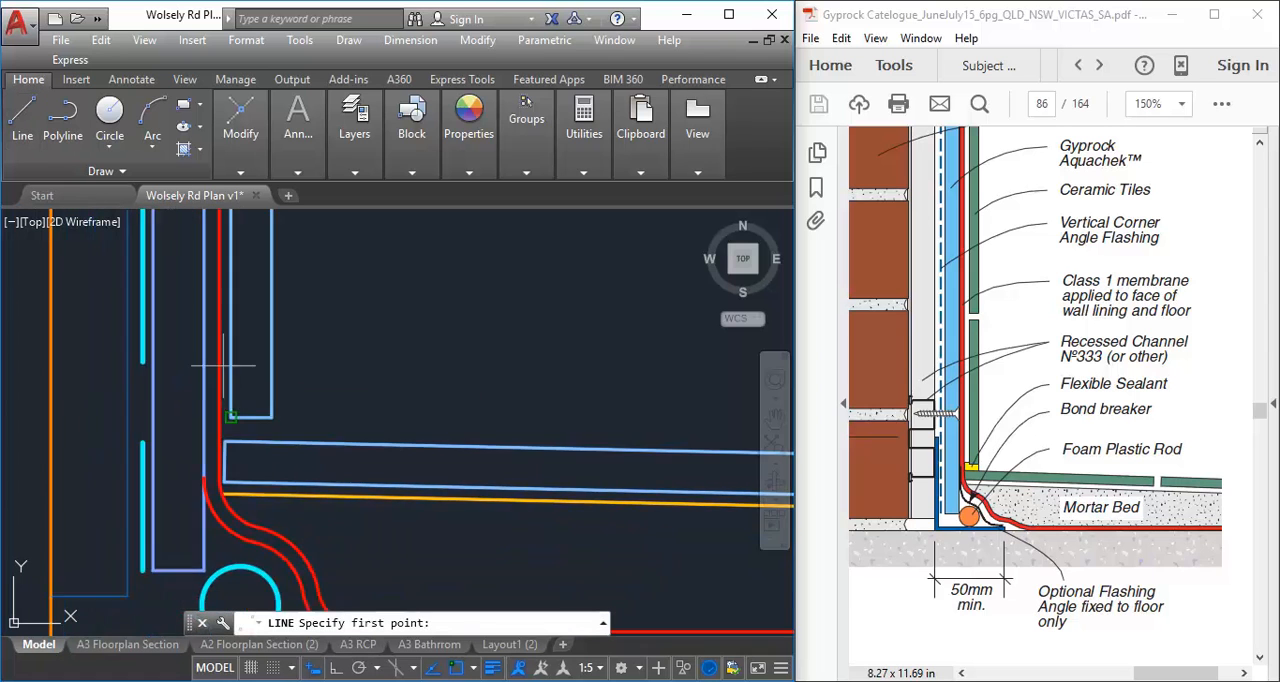
{"action": "left_click", "coordinate": [345, 432]}
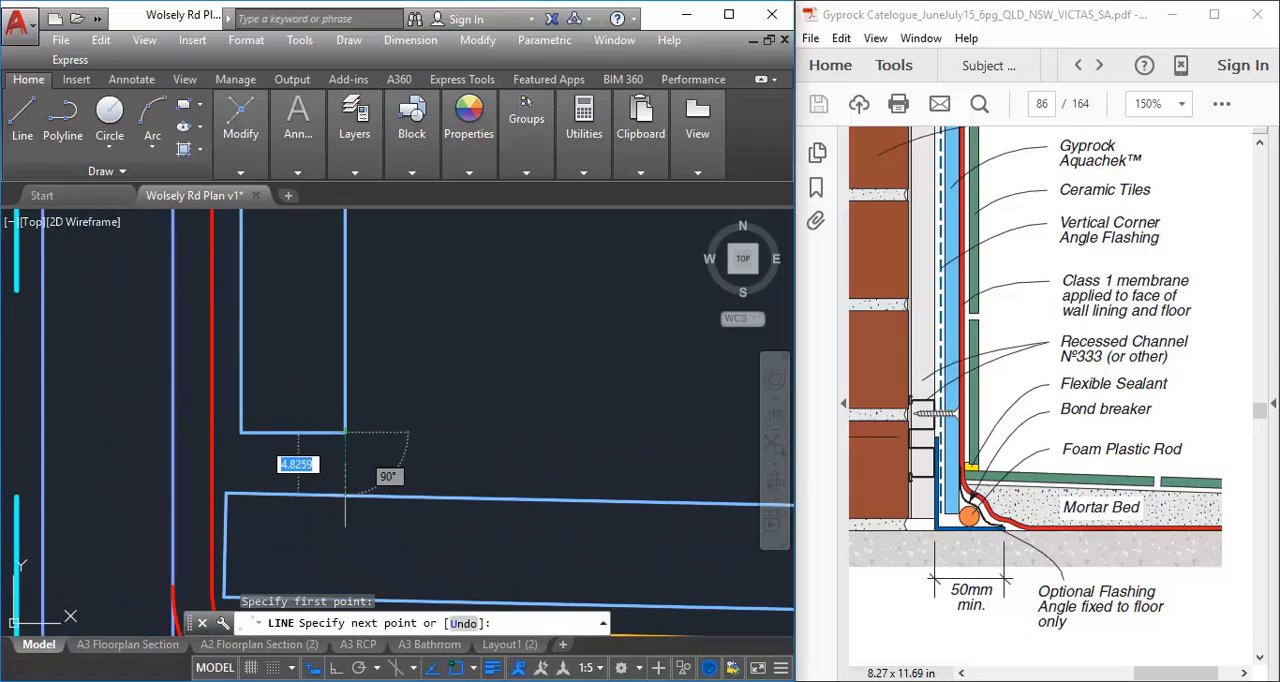
{"action": "left_click", "coordinate": [345, 494]}
{"action": "key", "text": "Return"}
Draw a horizontal line from the lower wall tile's bottom wall-side corner to the red membrane line
{"action": "right_click", "coordinate": [416, 387]}
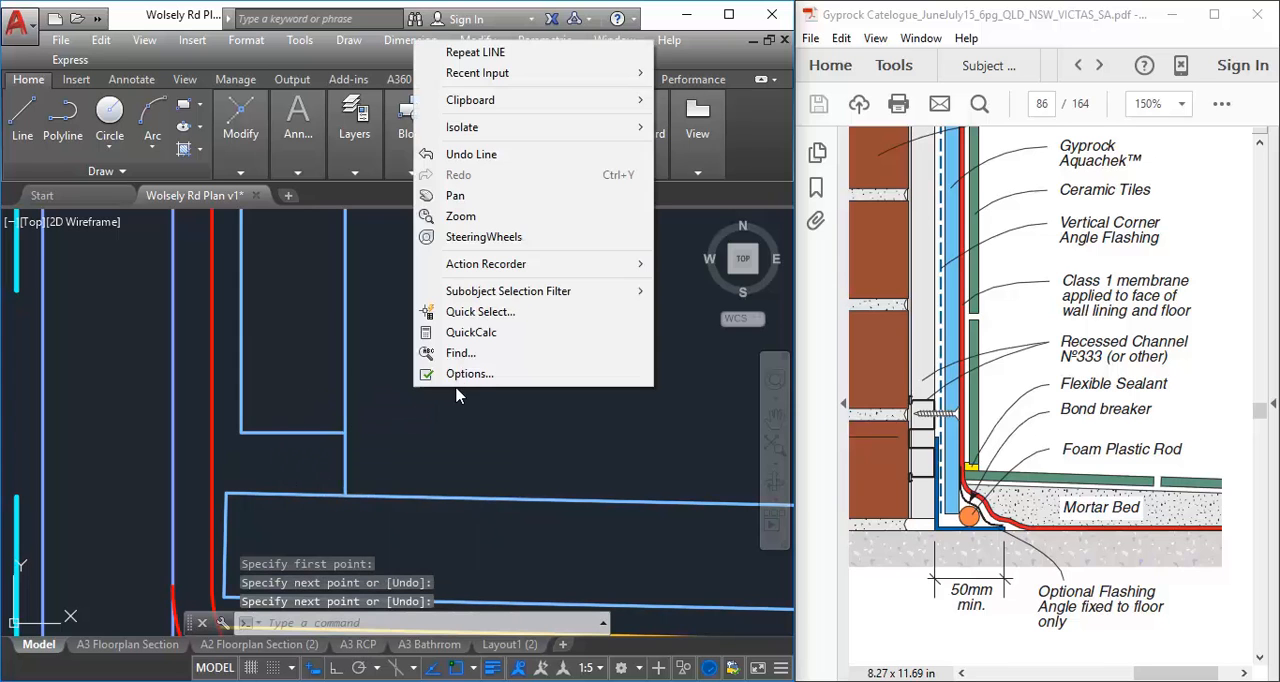
{"action": "left_click", "coordinate": [500, 52]}
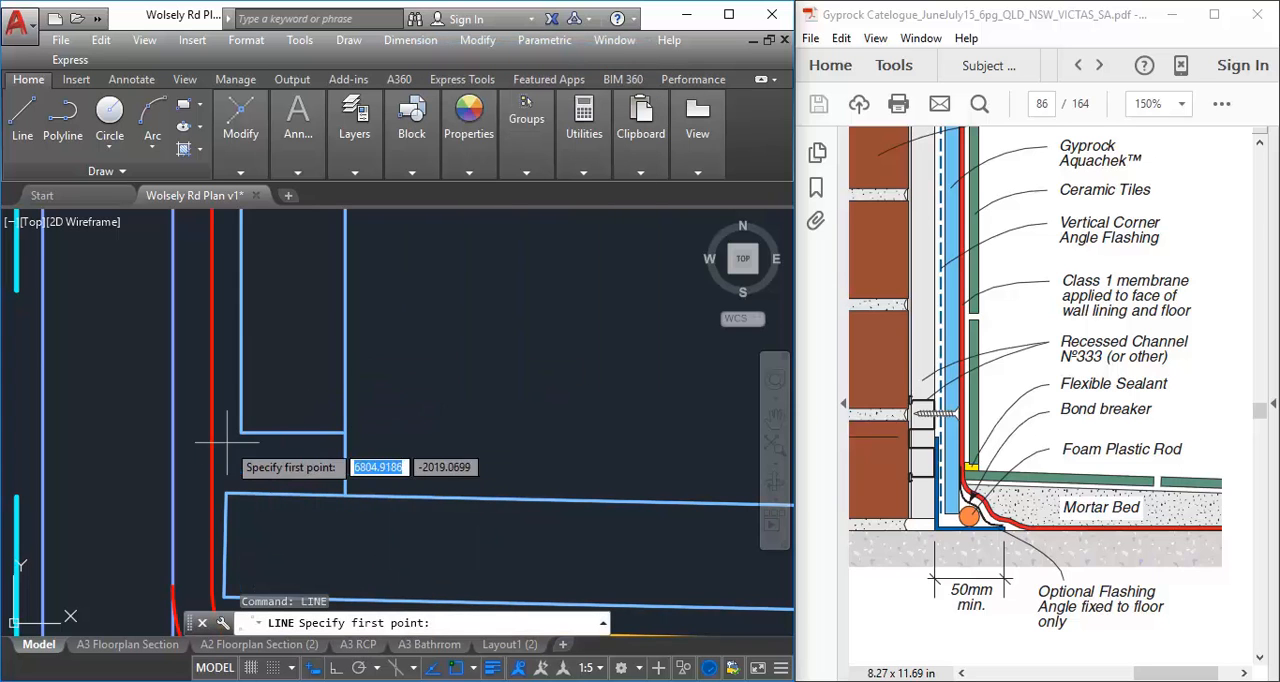
{"action": "left_click", "coordinate": [241, 432]}
{"action": "left_click", "coordinate": [212, 432]}
{"action": "right_click", "coordinate": [226, 421]}
{"action": "left_click", "coordinate": [246, 430]}
Draw a horizontal line about 1.1 mm long from the floor tile's upper wall-side corner to the red membrane line
{"action": "right_click", "coordinate": [247, 429]}
{"action": "left_click", "coordinate": [310, 93]}
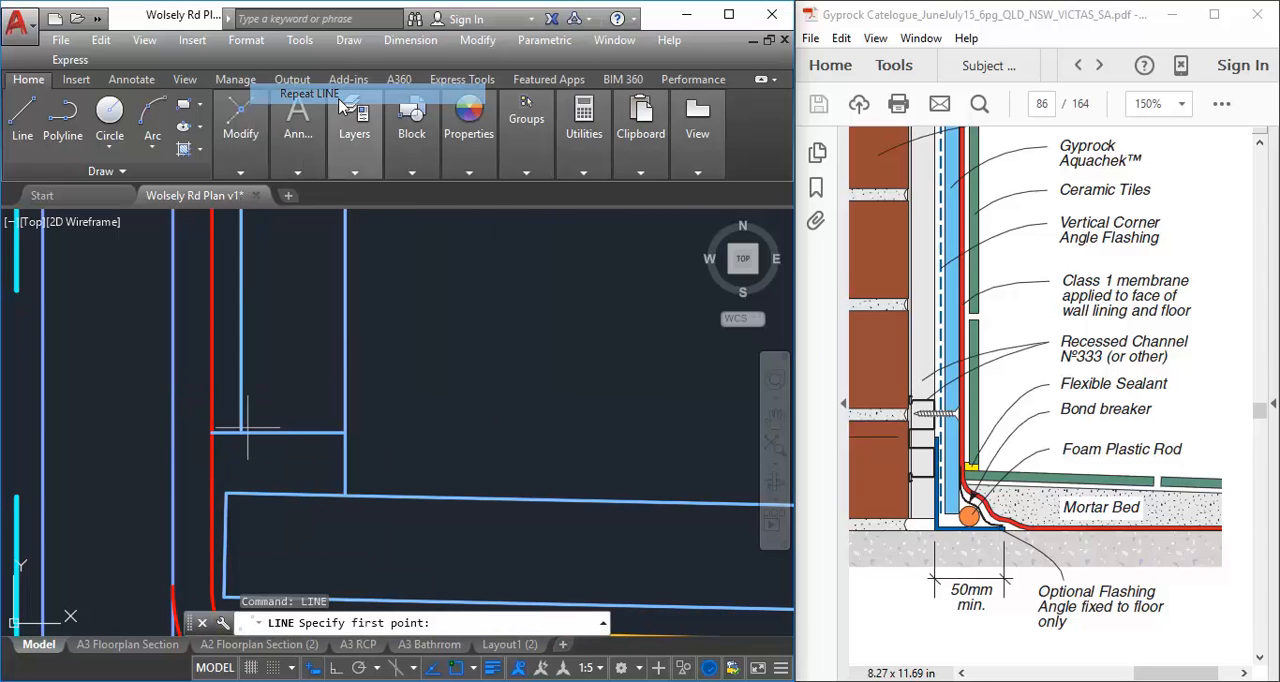
{"action": "left_click", "coordinate": [226, 493]}
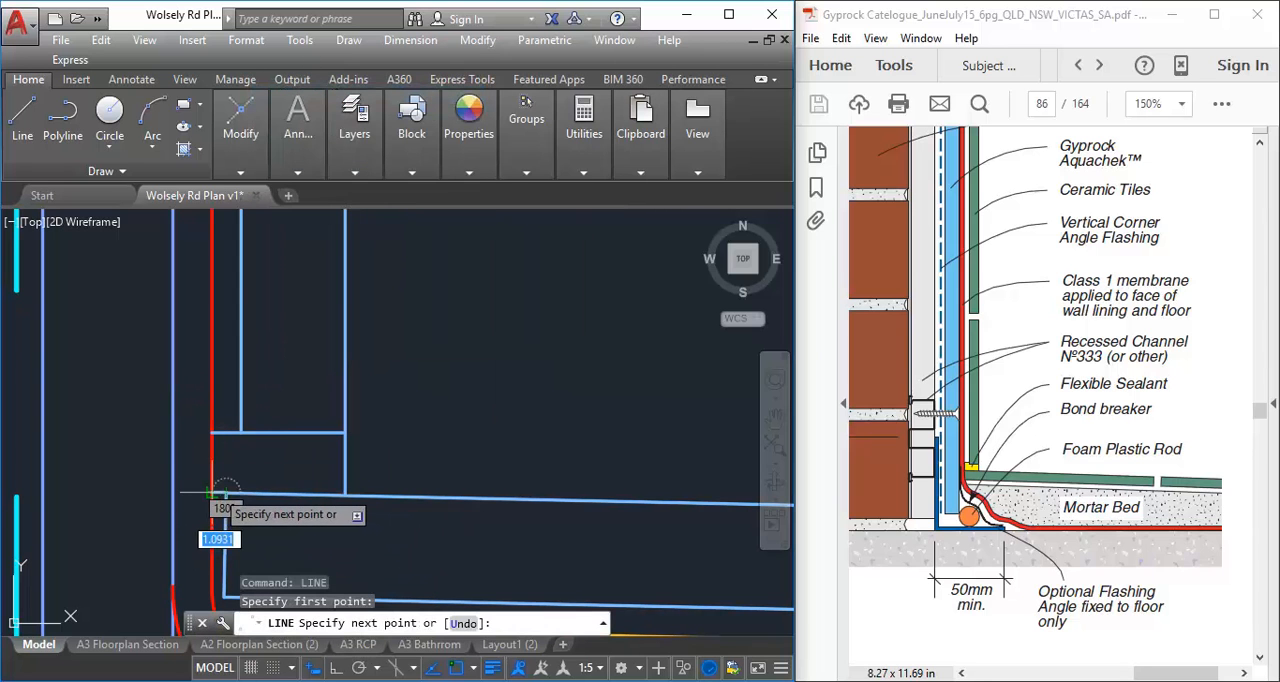
{"action": "right_click", "coordinate": [246, 438]}
{"action": "left_click", "coordinate": [290, 451]}
{"action": "scroll", "coordinate": [286, 460], "scroll_direction": "up", "scroll_amount": 2}
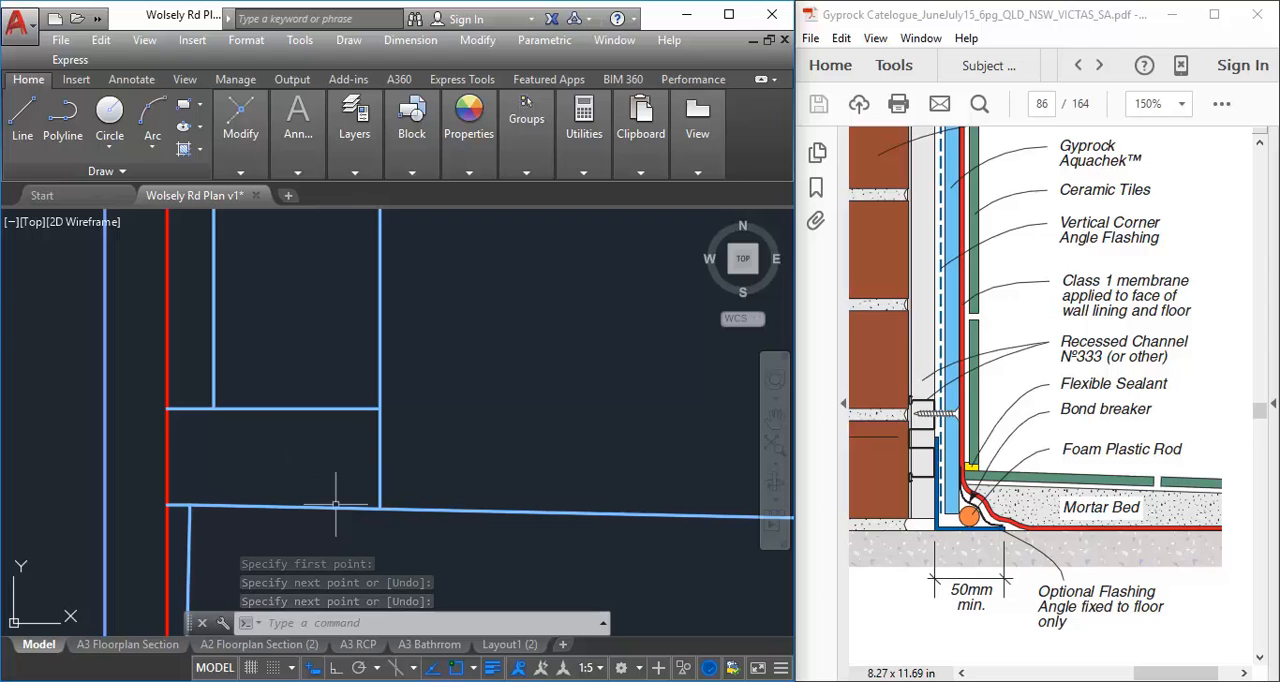
{"action": "scroll", "coordinate": [466, 442], "scroll_direction": "down", "scroll_amount": 5}
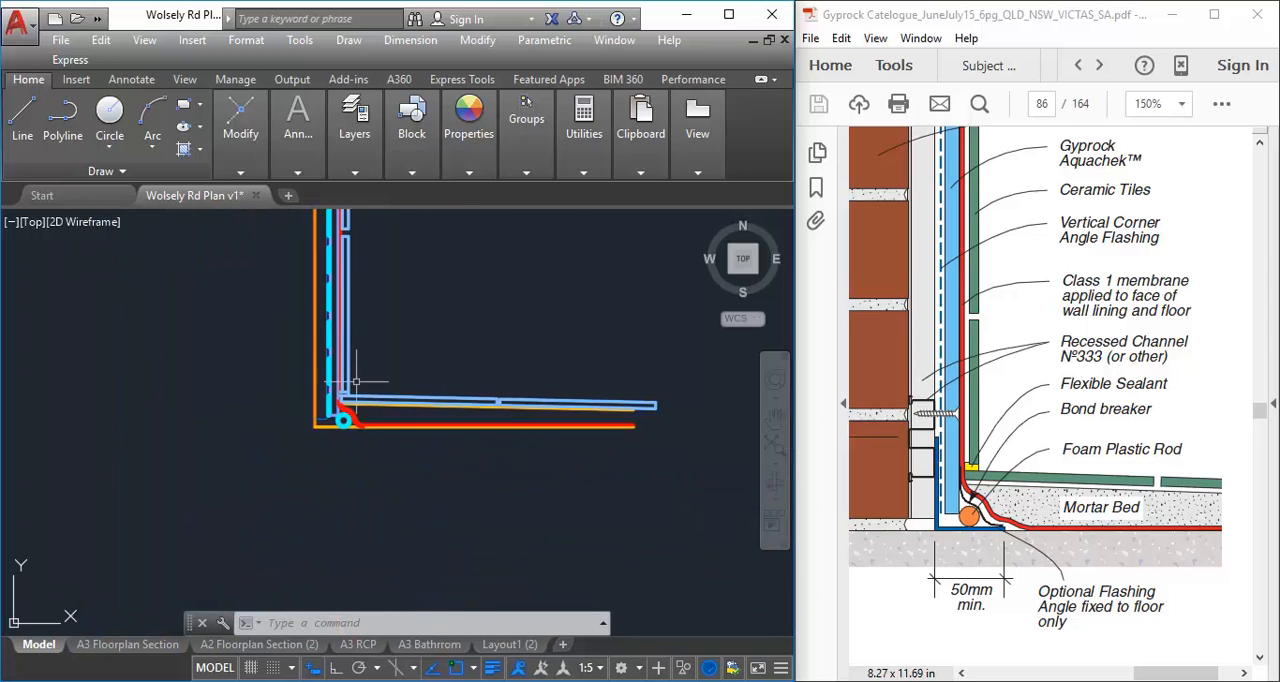
{"action": "mouse_move", "coordinate": [318, 405]}
{"action": "middle_mouse_down"}
{"action": "mouse_move", "coordinate": [271, 457]}
{"action": "mouse_move", "coordinate": [300, 443]}
{"action": "middle_mouse_up"}
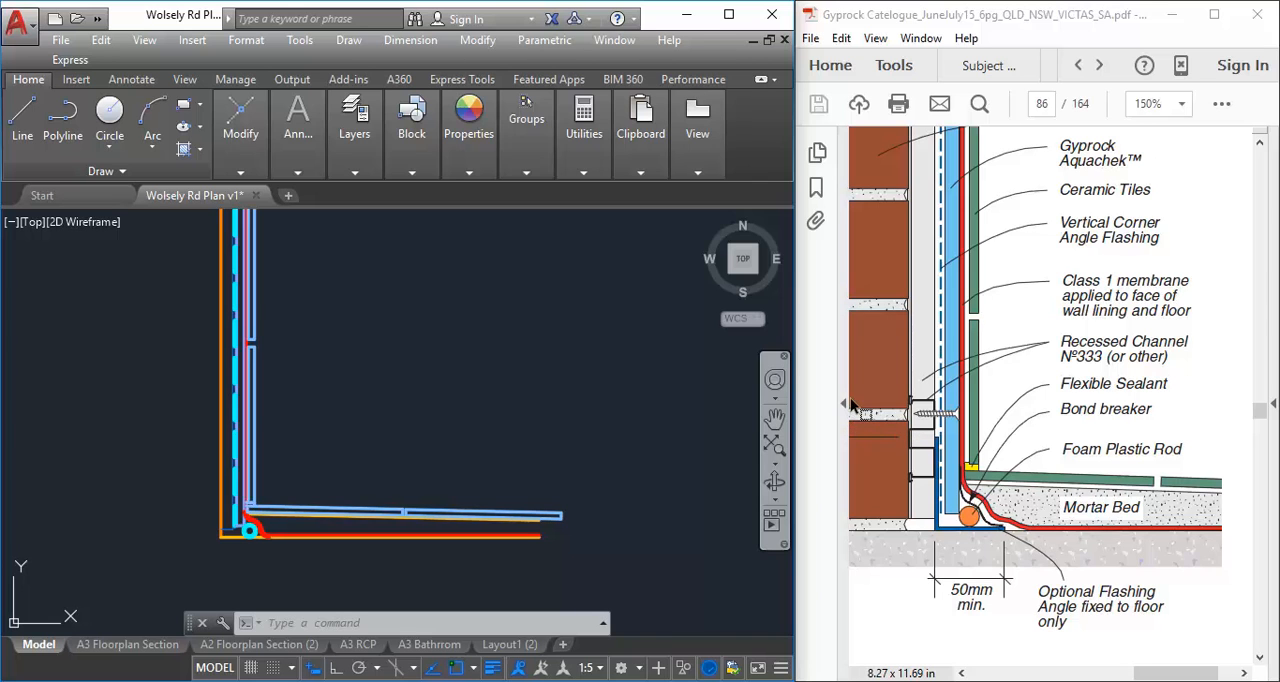
{"action": "scroll", "coordinate": [443, 471], "scroll_direction": "up", "scroll_amount": 1}
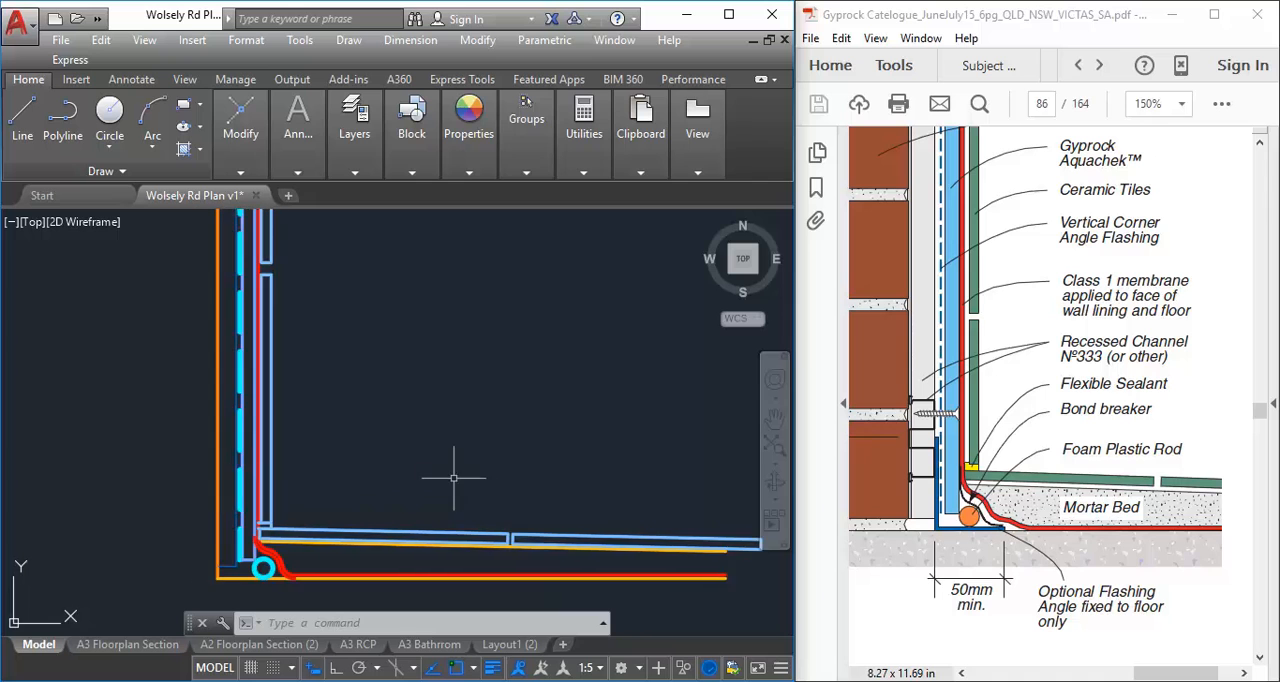
{"action": "scroll", "coordinate": [370, 476], "scroll_direction": "up", "scroll_amount": 1}
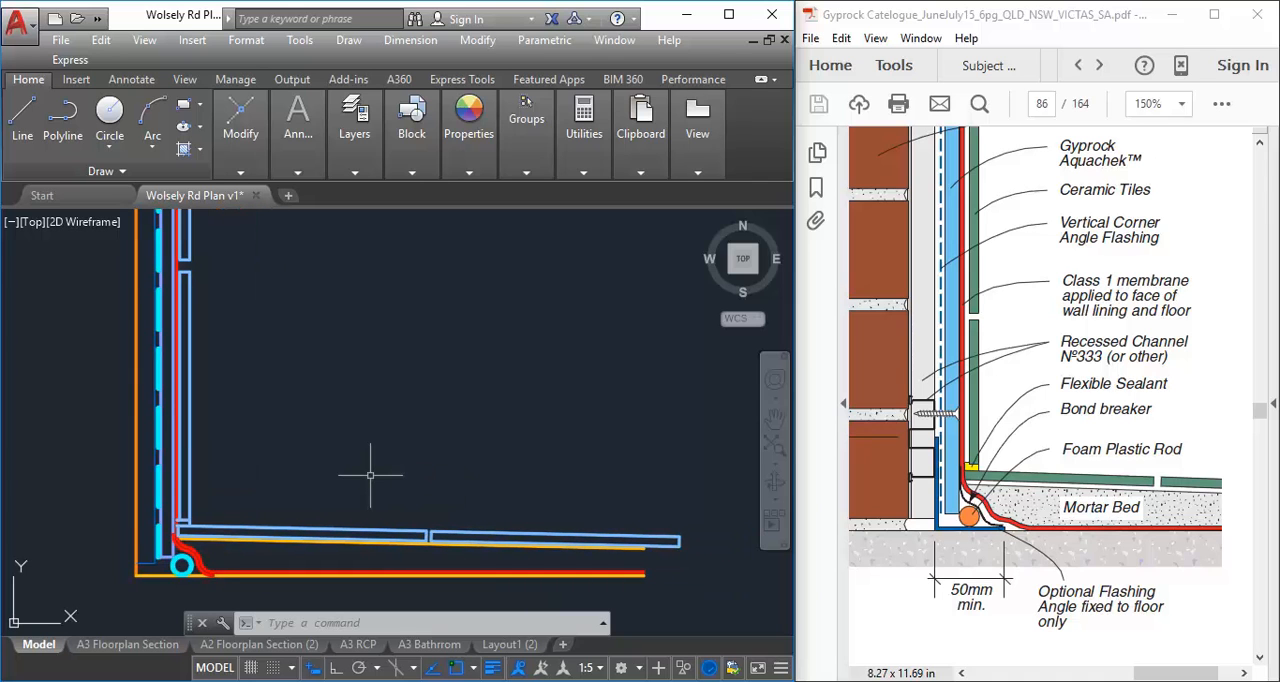